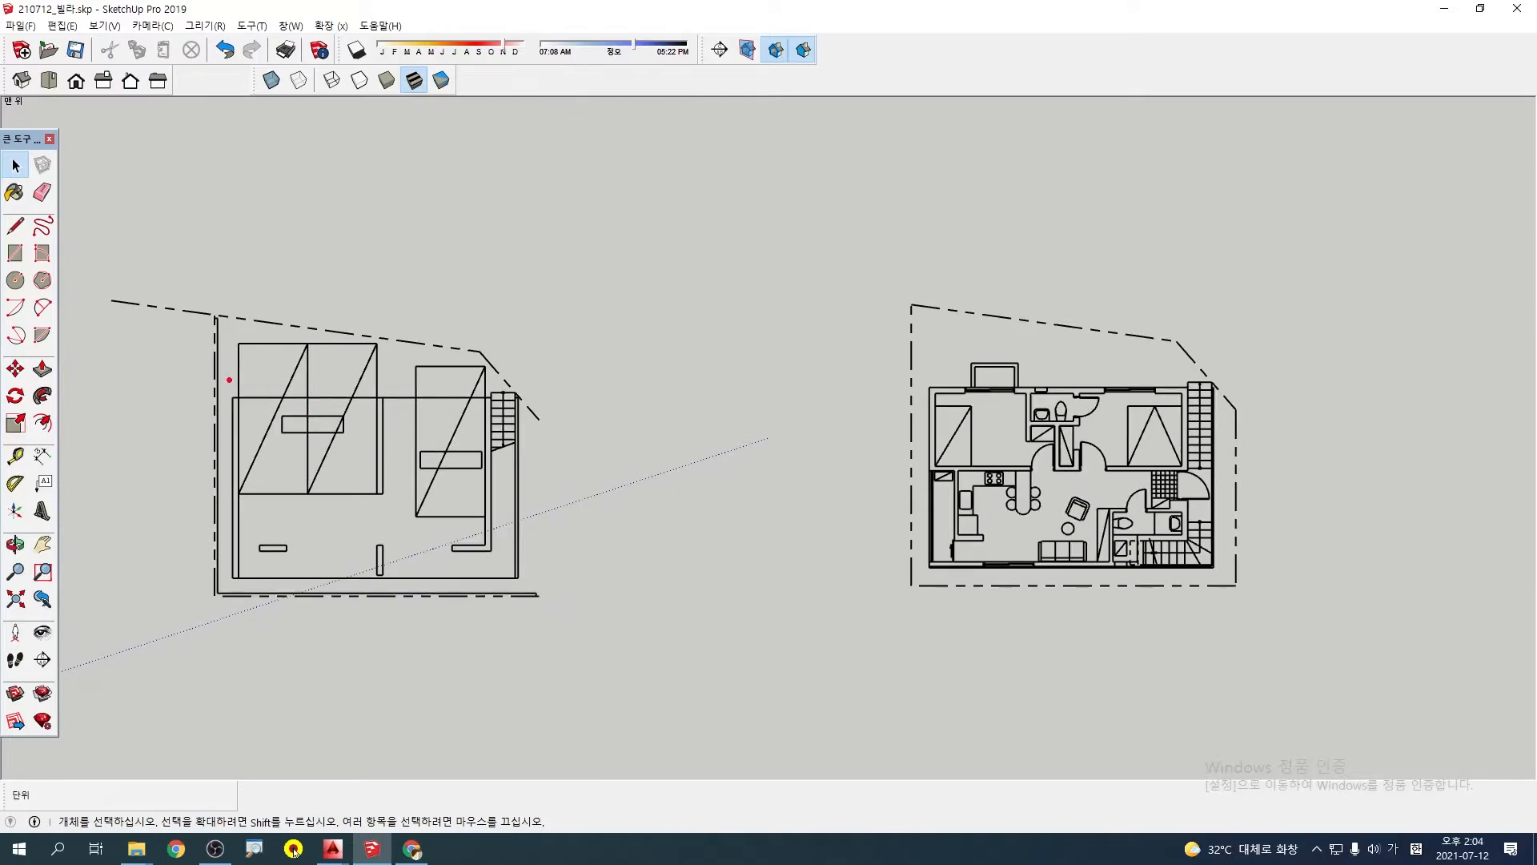
drag(226, 384, 501, 581)
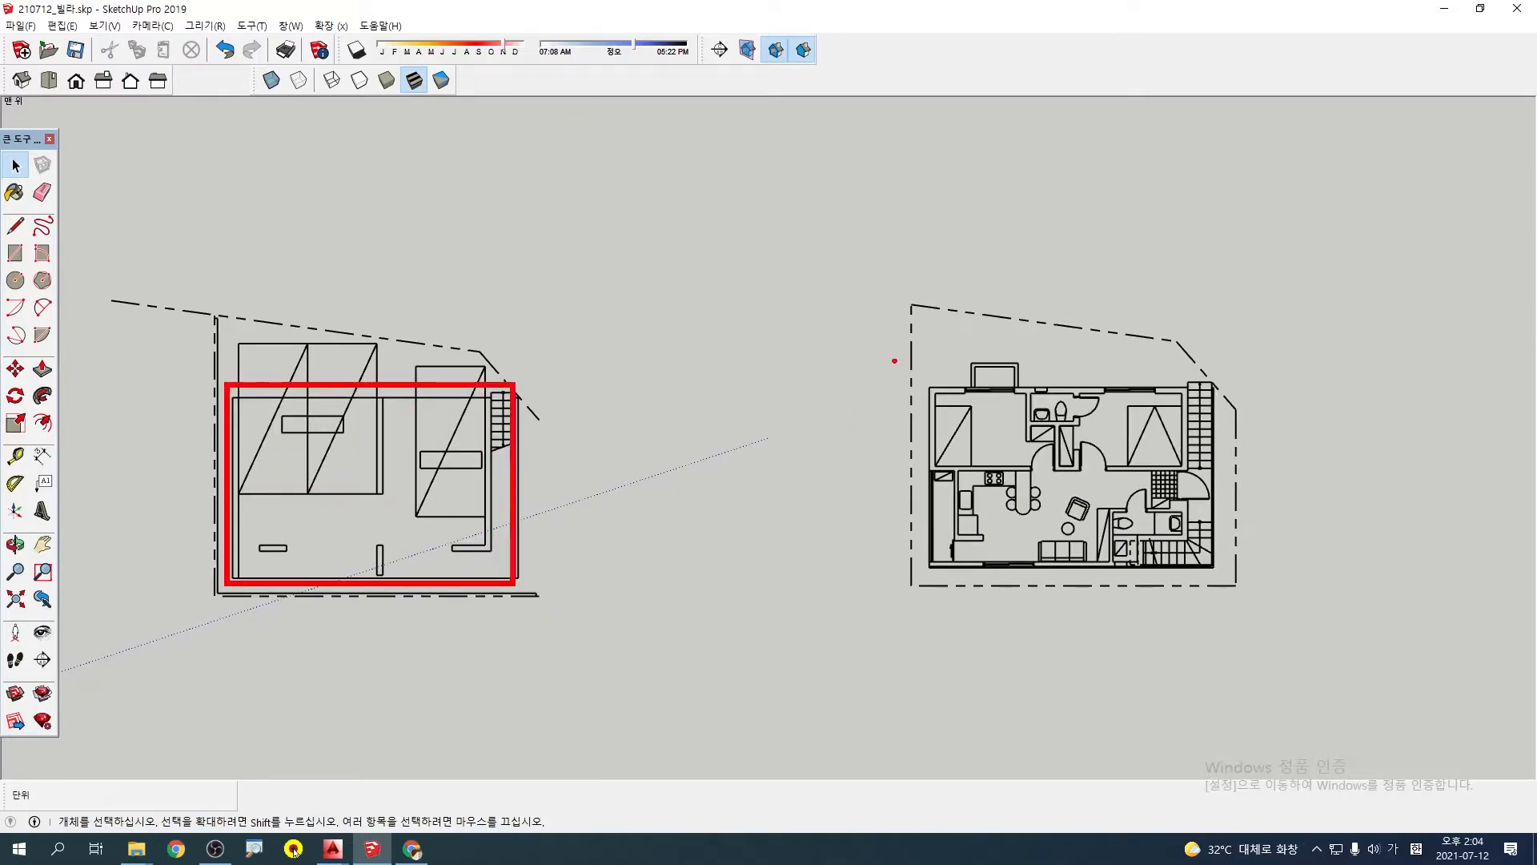
drag(895, 361, 1256, 570)
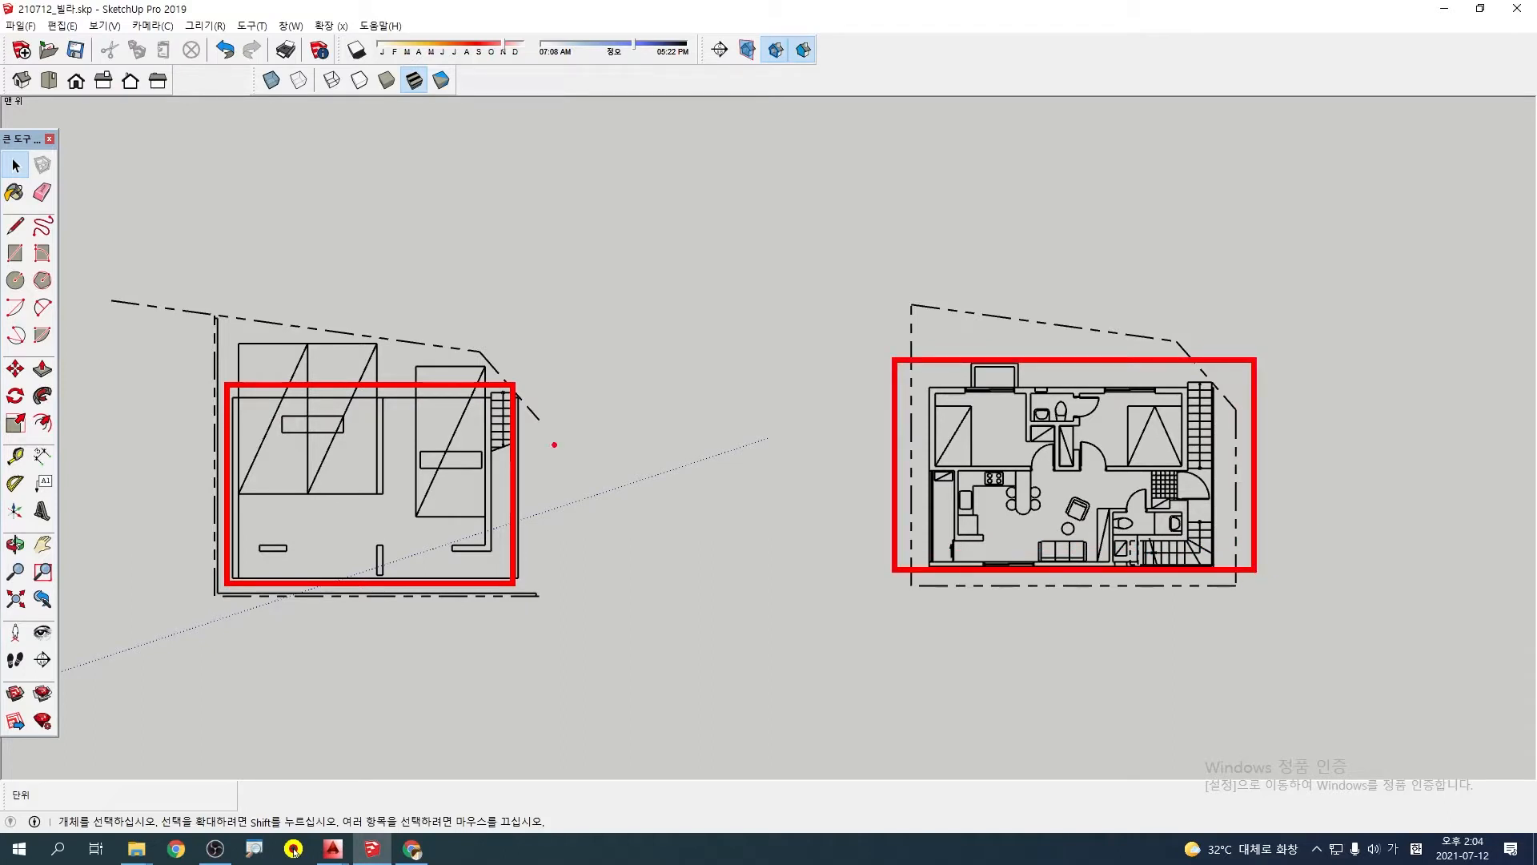
key(Escape)
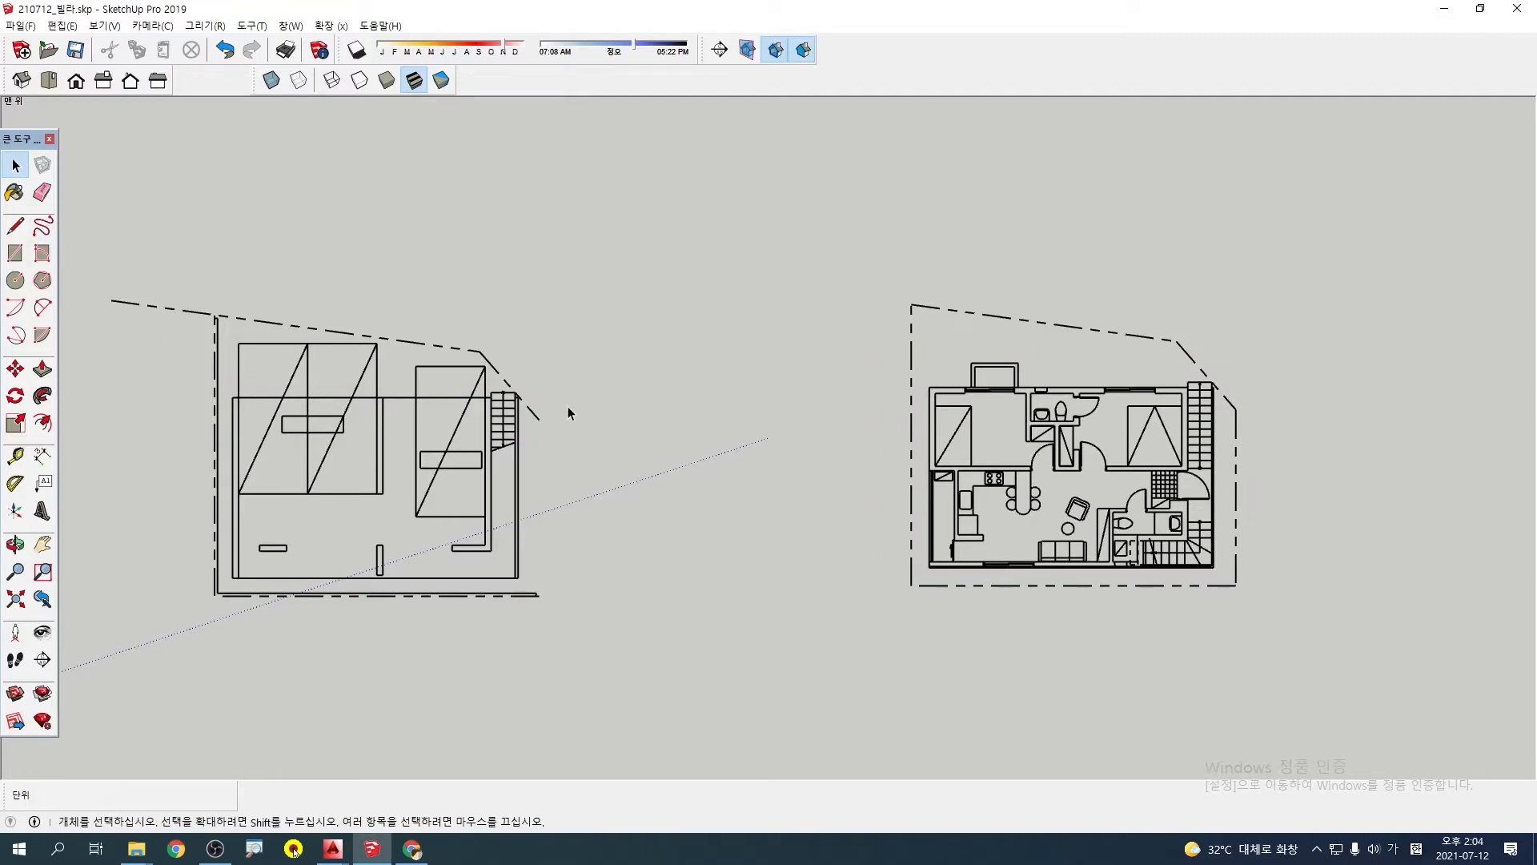
key(ctrl+2)
drag(910, 452, 1207, 480)
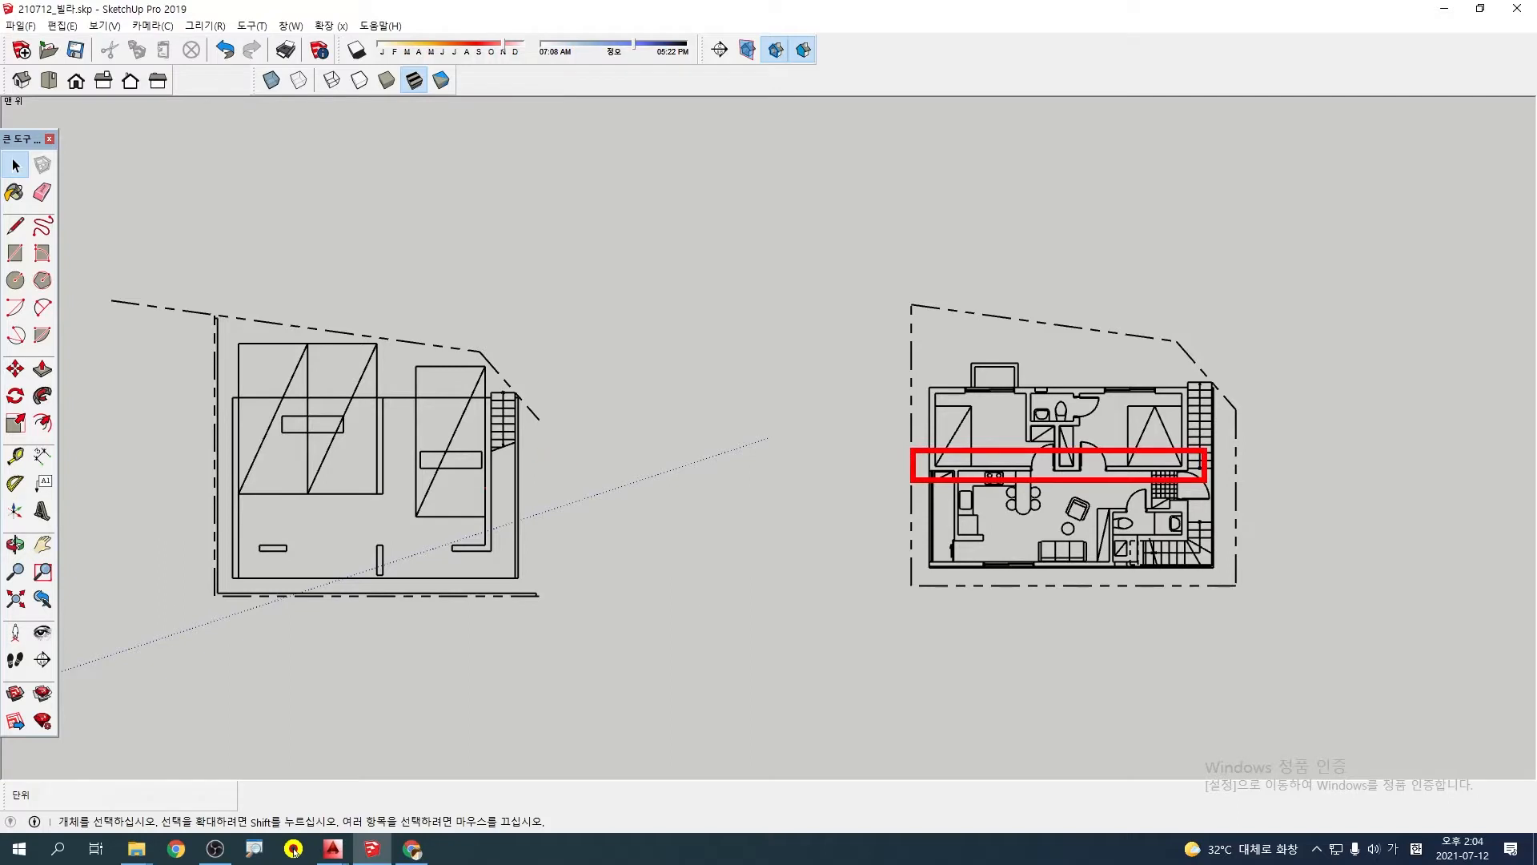
mouse_move(471, 502)
mouse_down()
mouse_move(382, 415)
mouse_move(446, 484)
mouse_up()
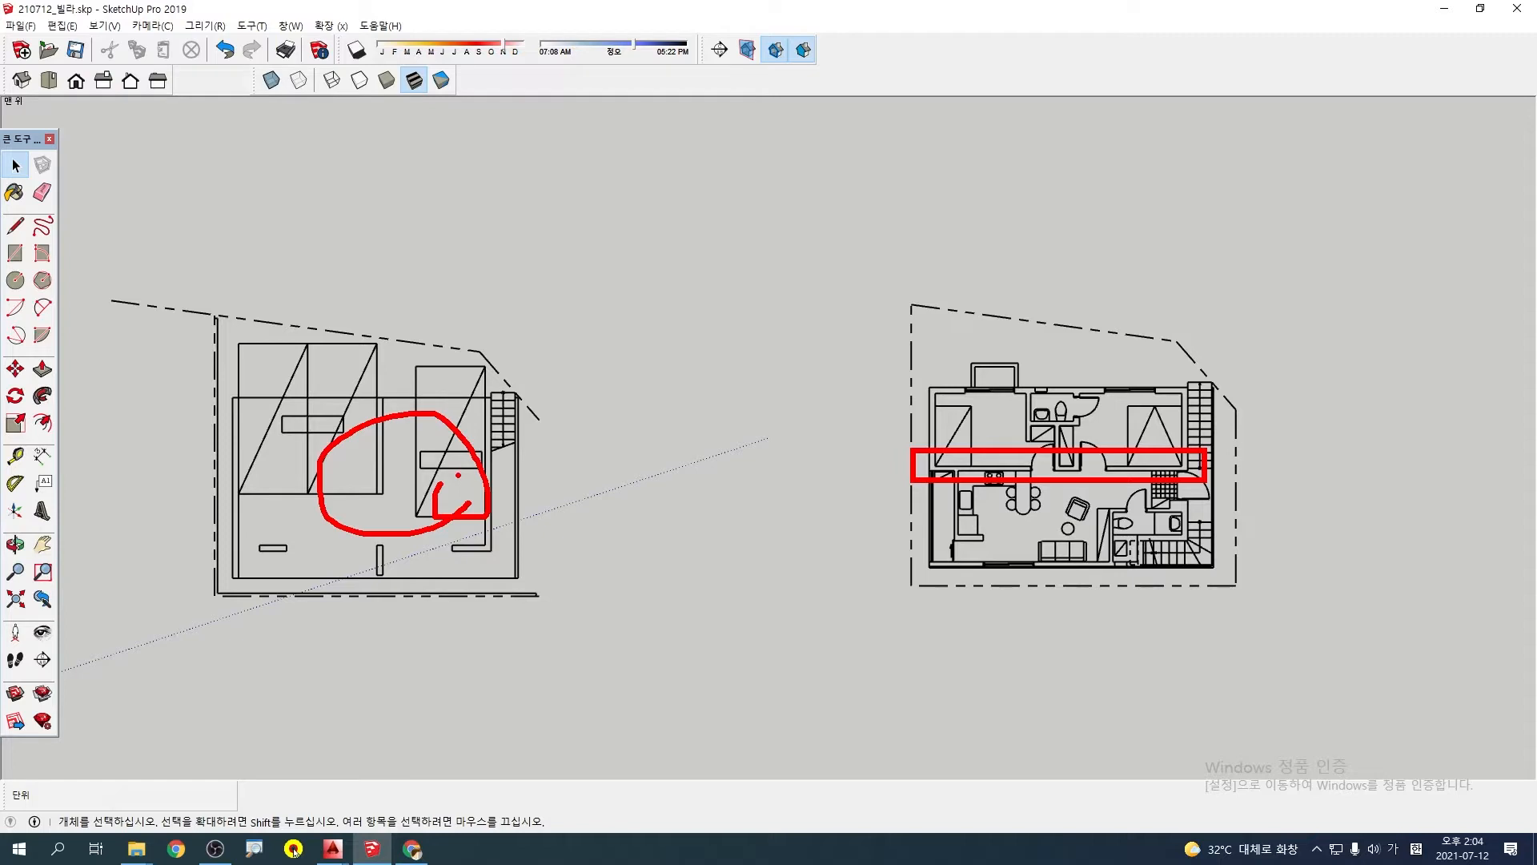
key(Escape)
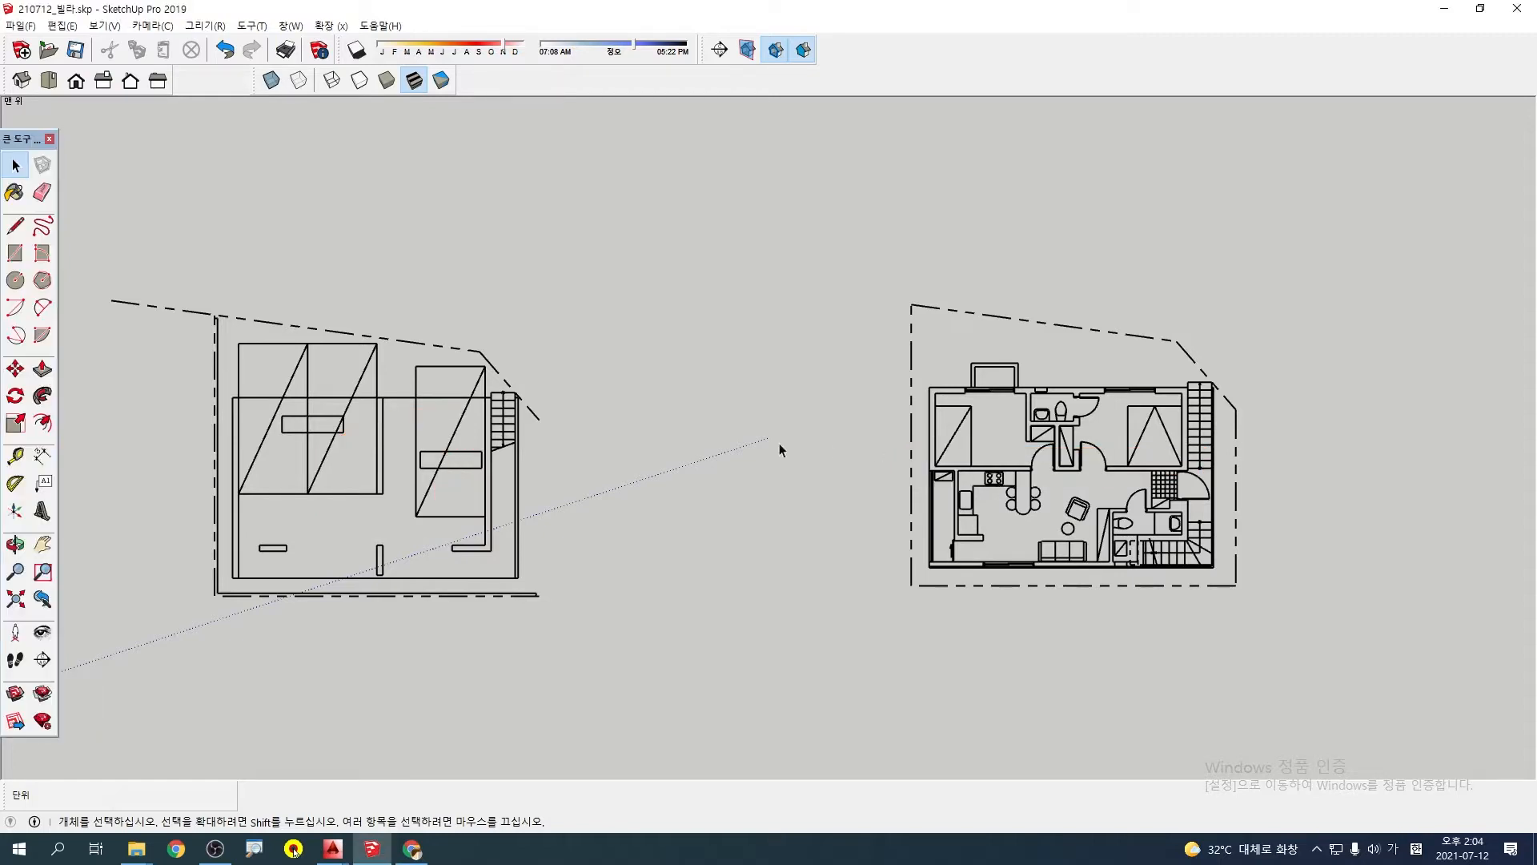
click(453, 453)
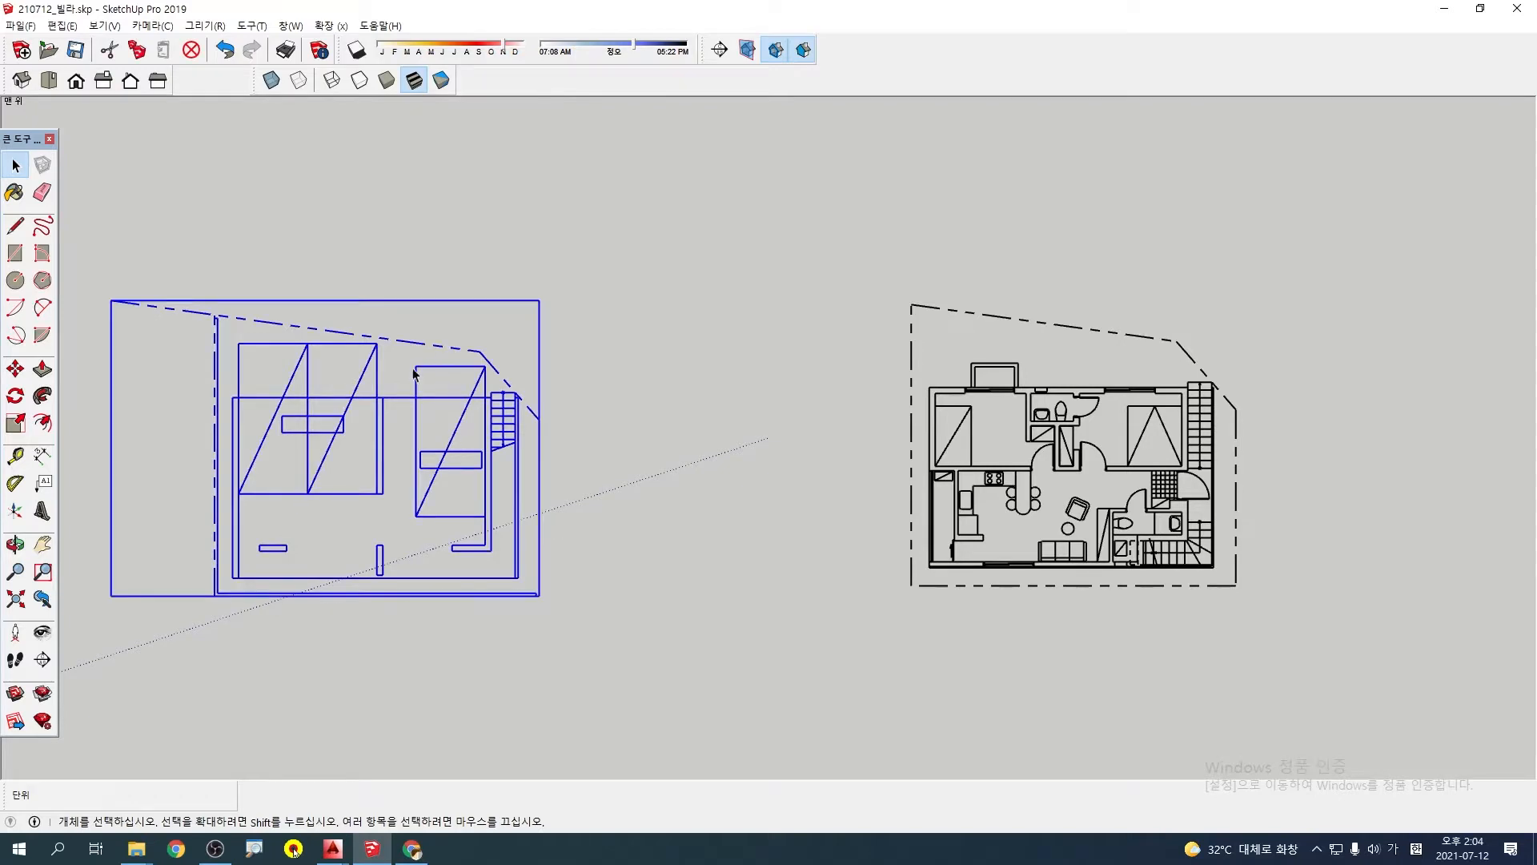
key(m)
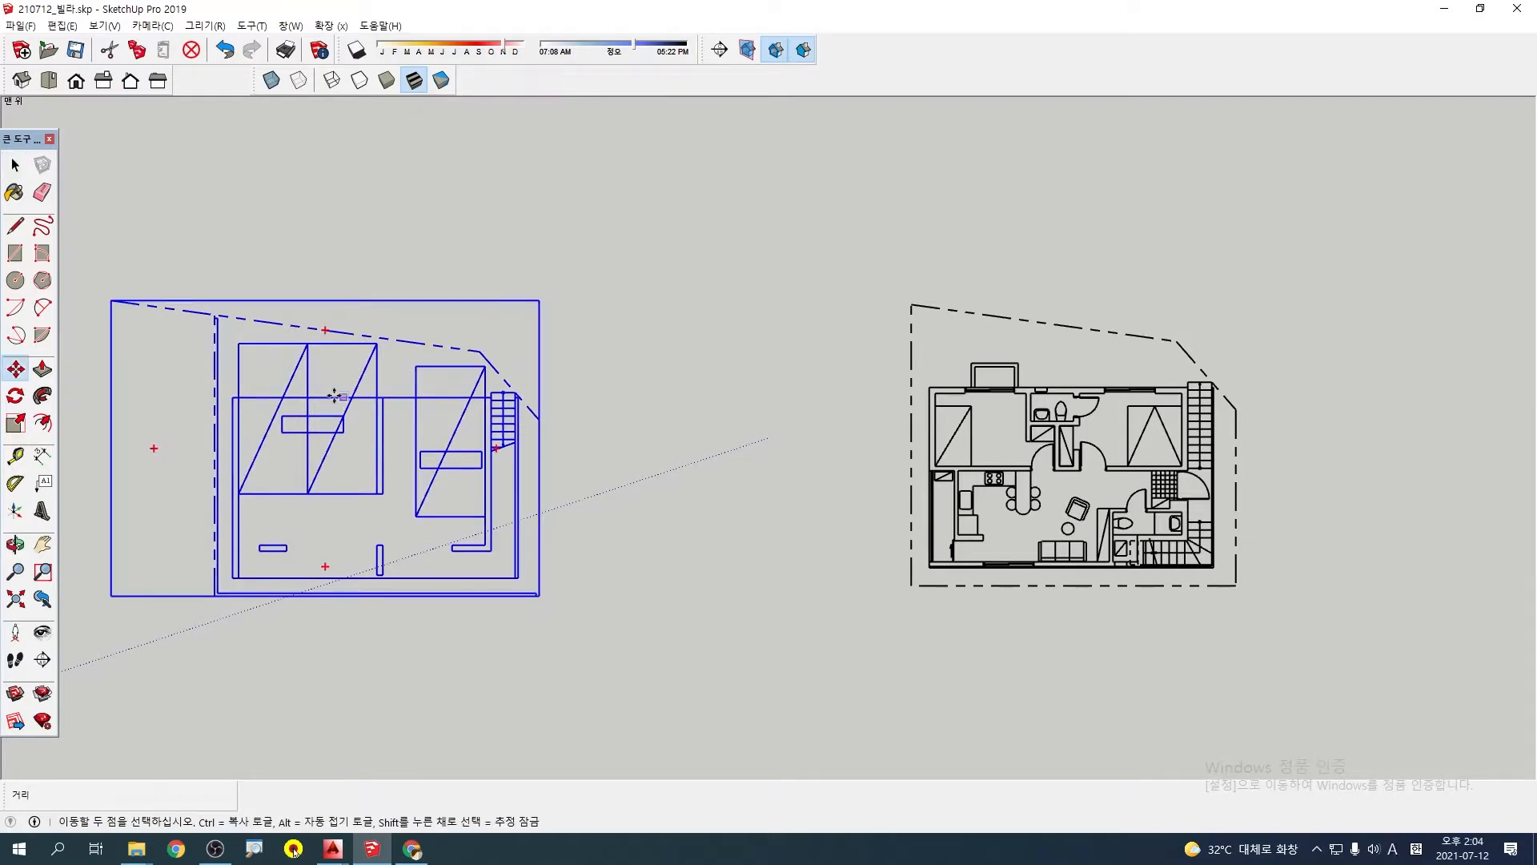
scroll(219, 390, up, 1)
key(ctrl)
click(231, 399)
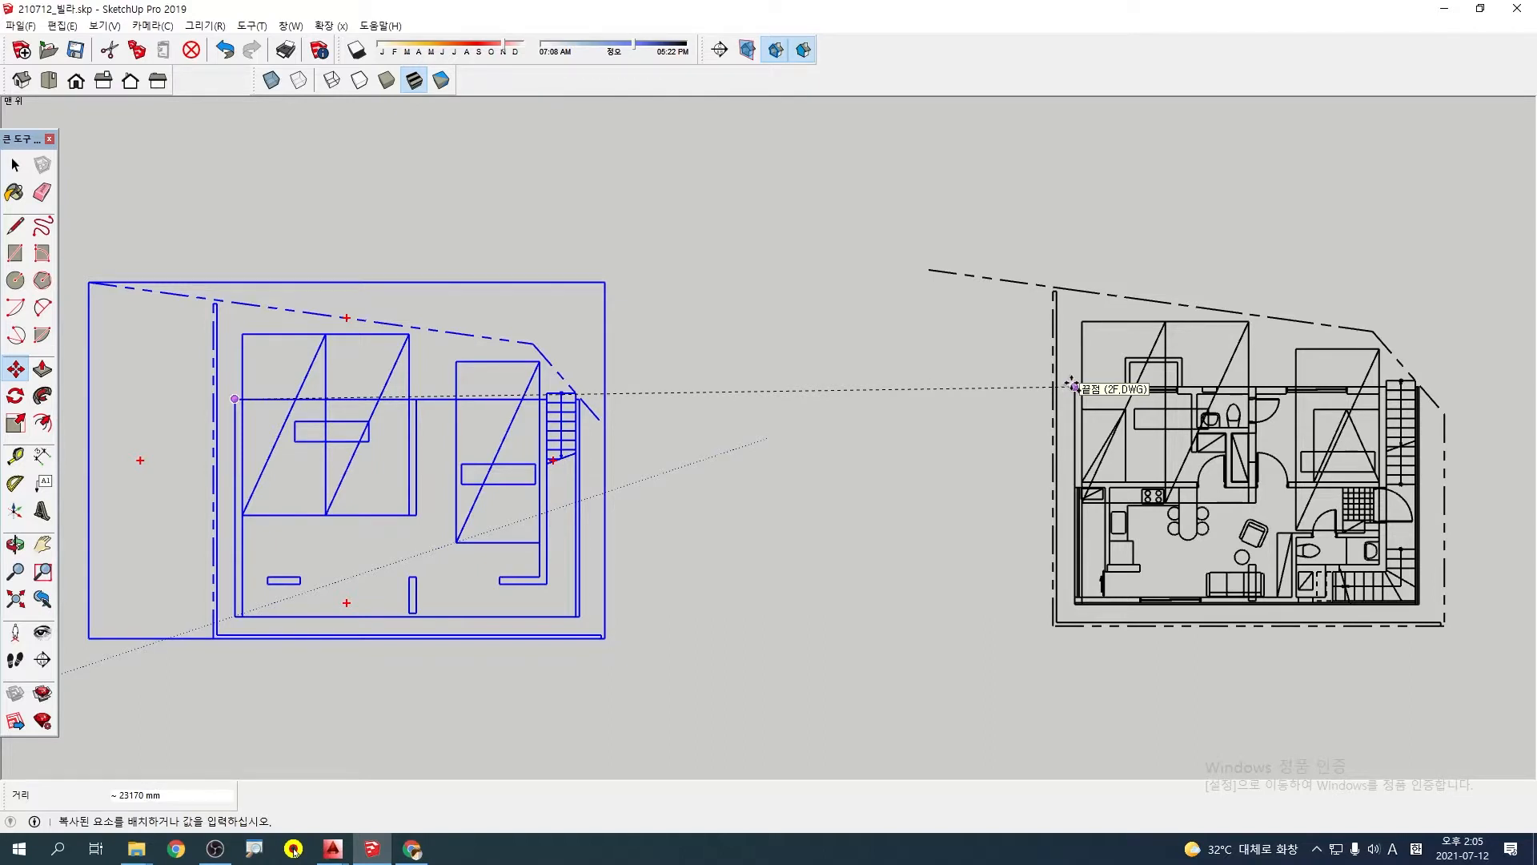
key(Escape)
scroll(549, 492, down, 1)
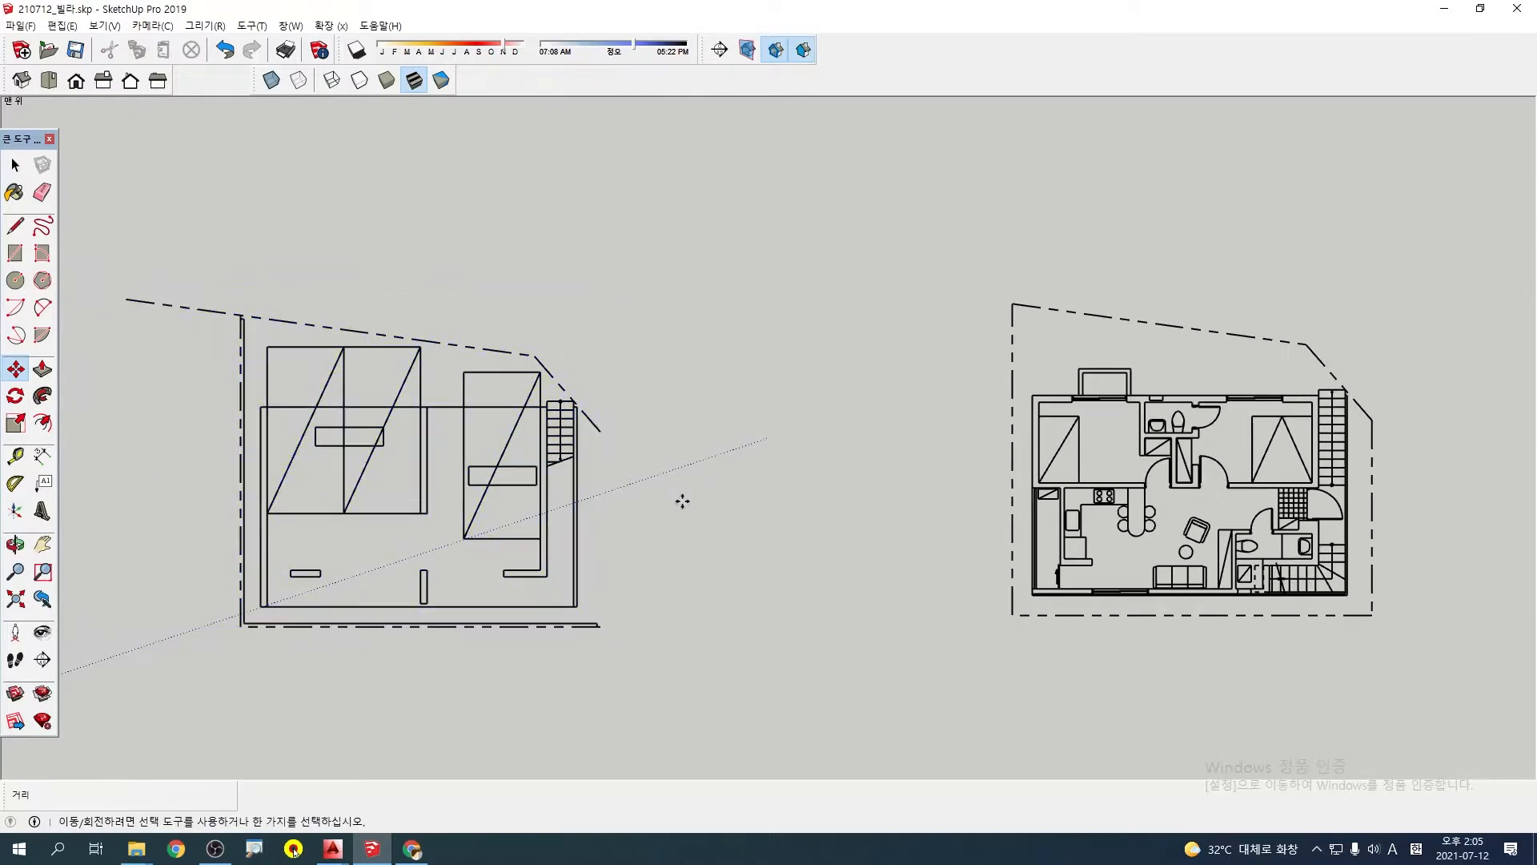
Examine the second-floor plan up close, first from angled views and finally straight from above
key(space)
shift+middle_drag(1196, 474, 999, 472)
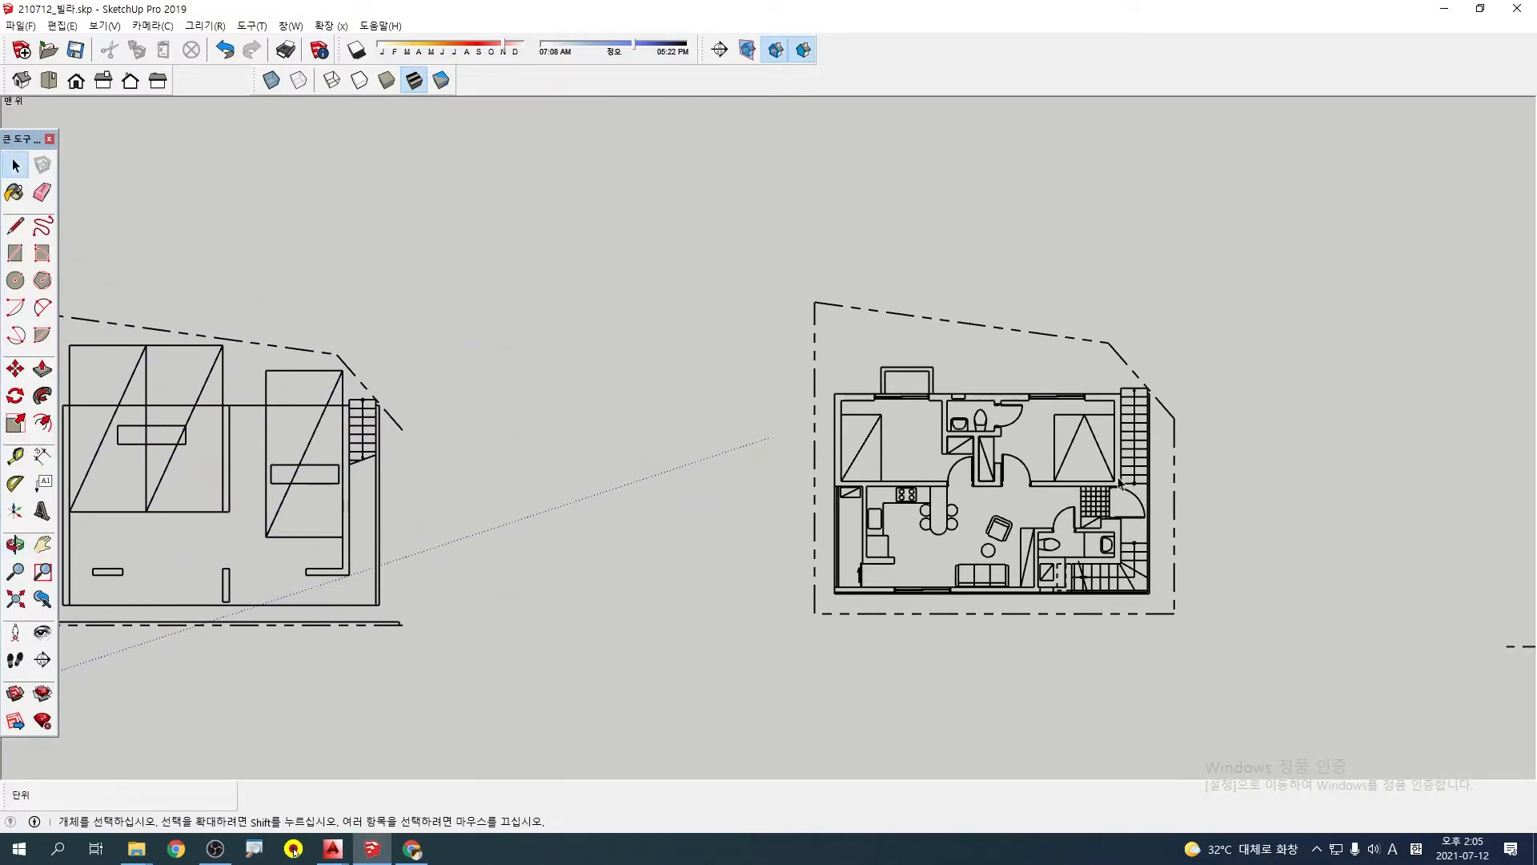
middle_drag(1055, 594, 1026, 627)
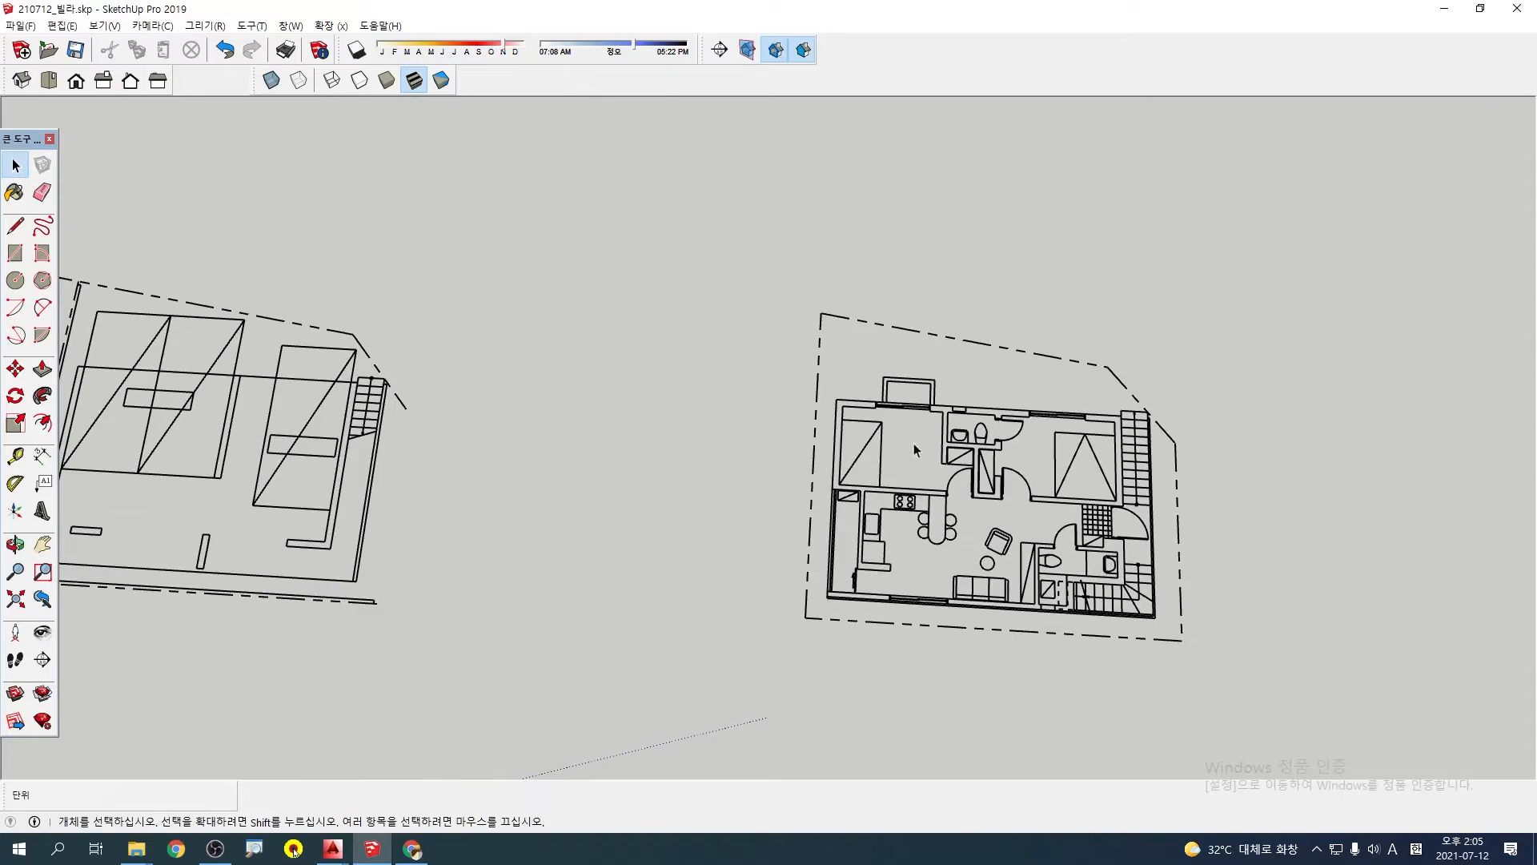
key(F2)
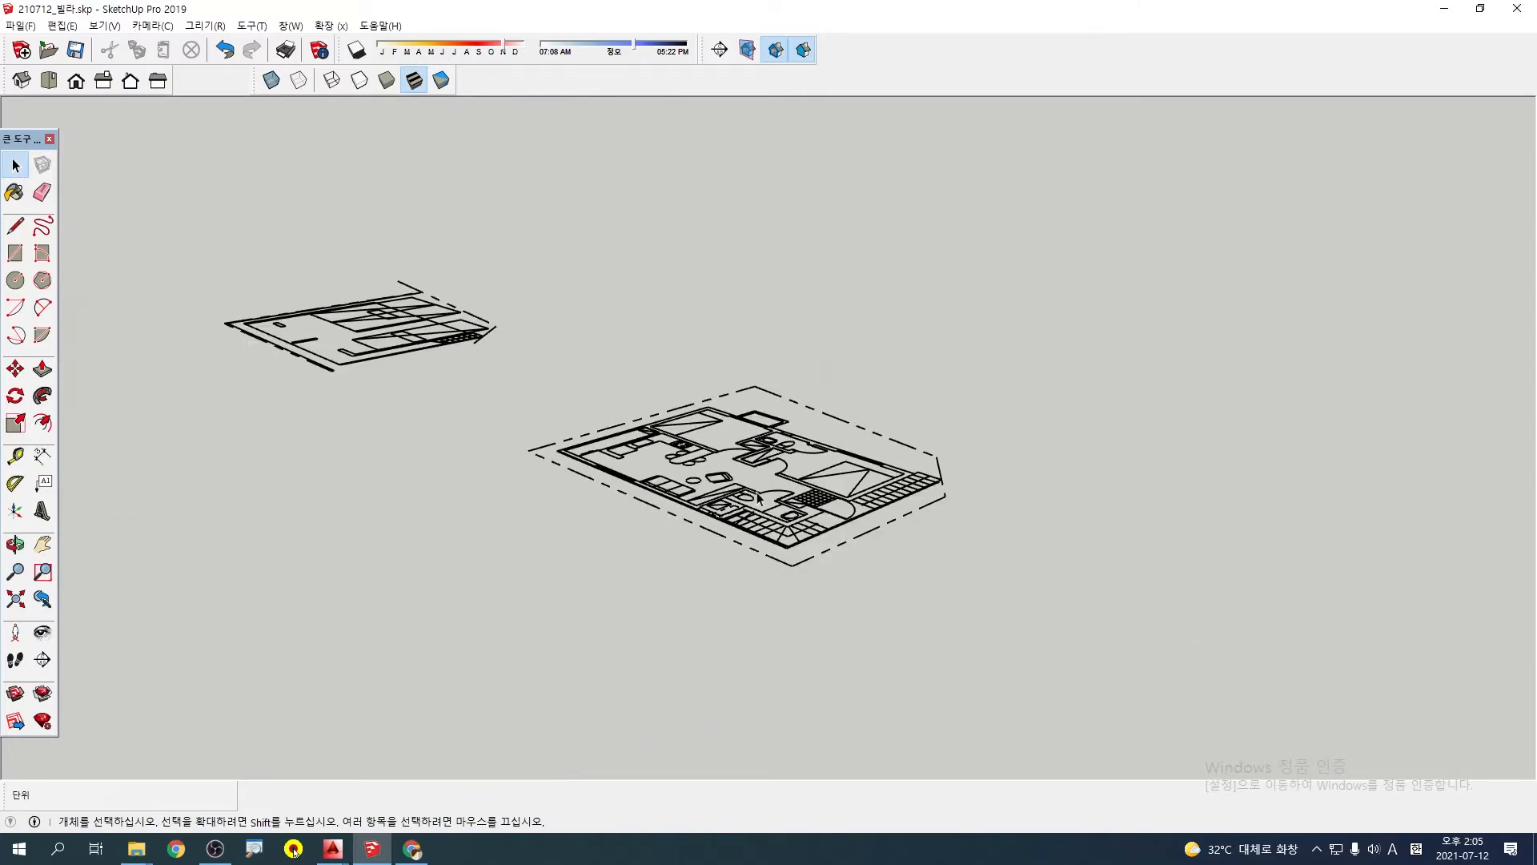
middle_drag(758, 496, 811, 503)
scroll(839, 520, up, 1)
scroll(781, 512, up, 1)
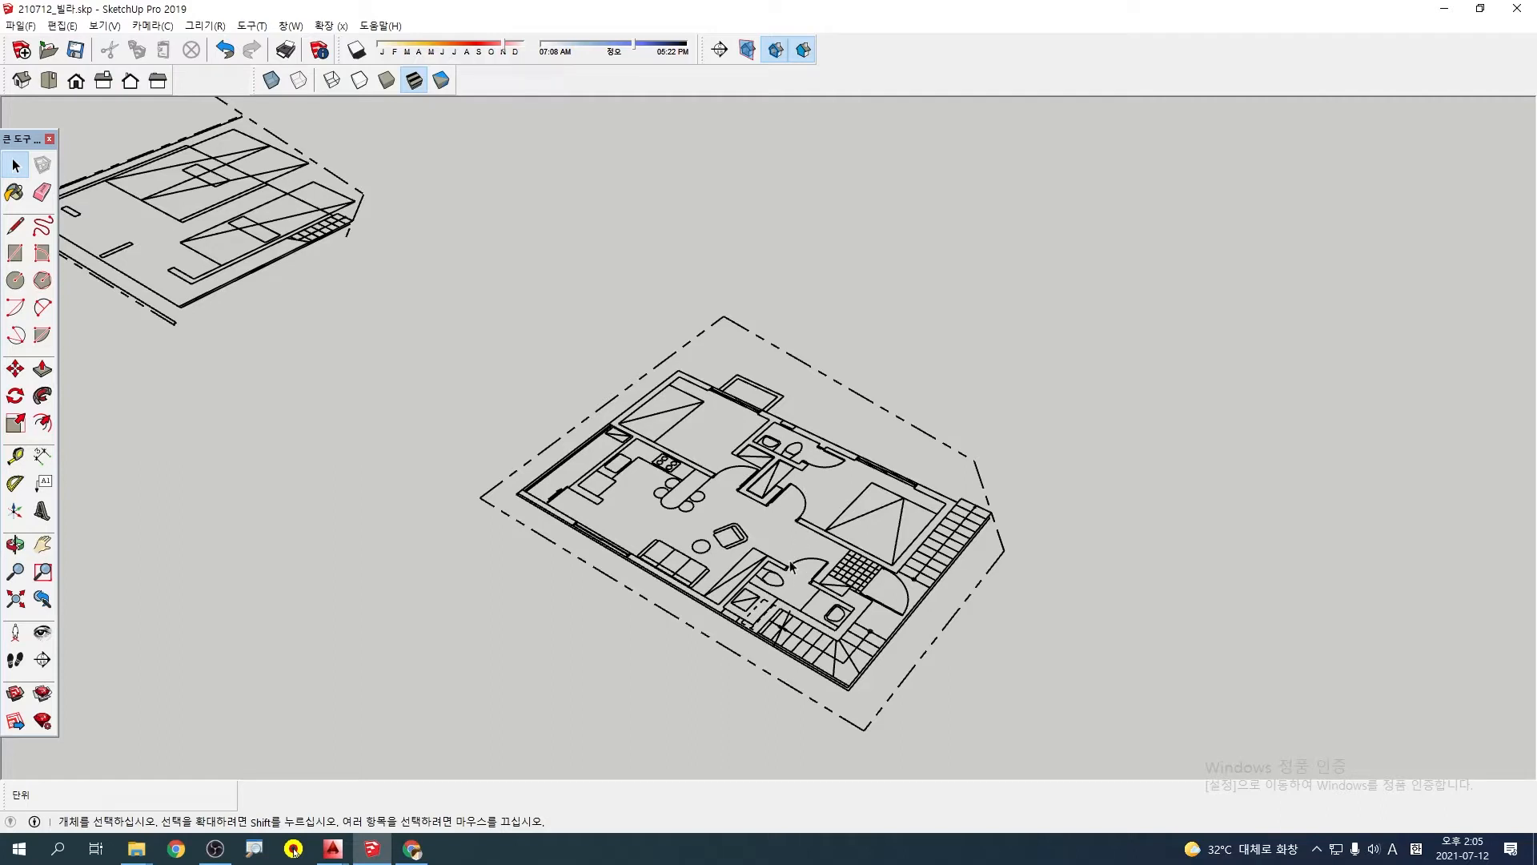
scroll(790, 566, down, 1)
scroll(683, 463, up, 3)
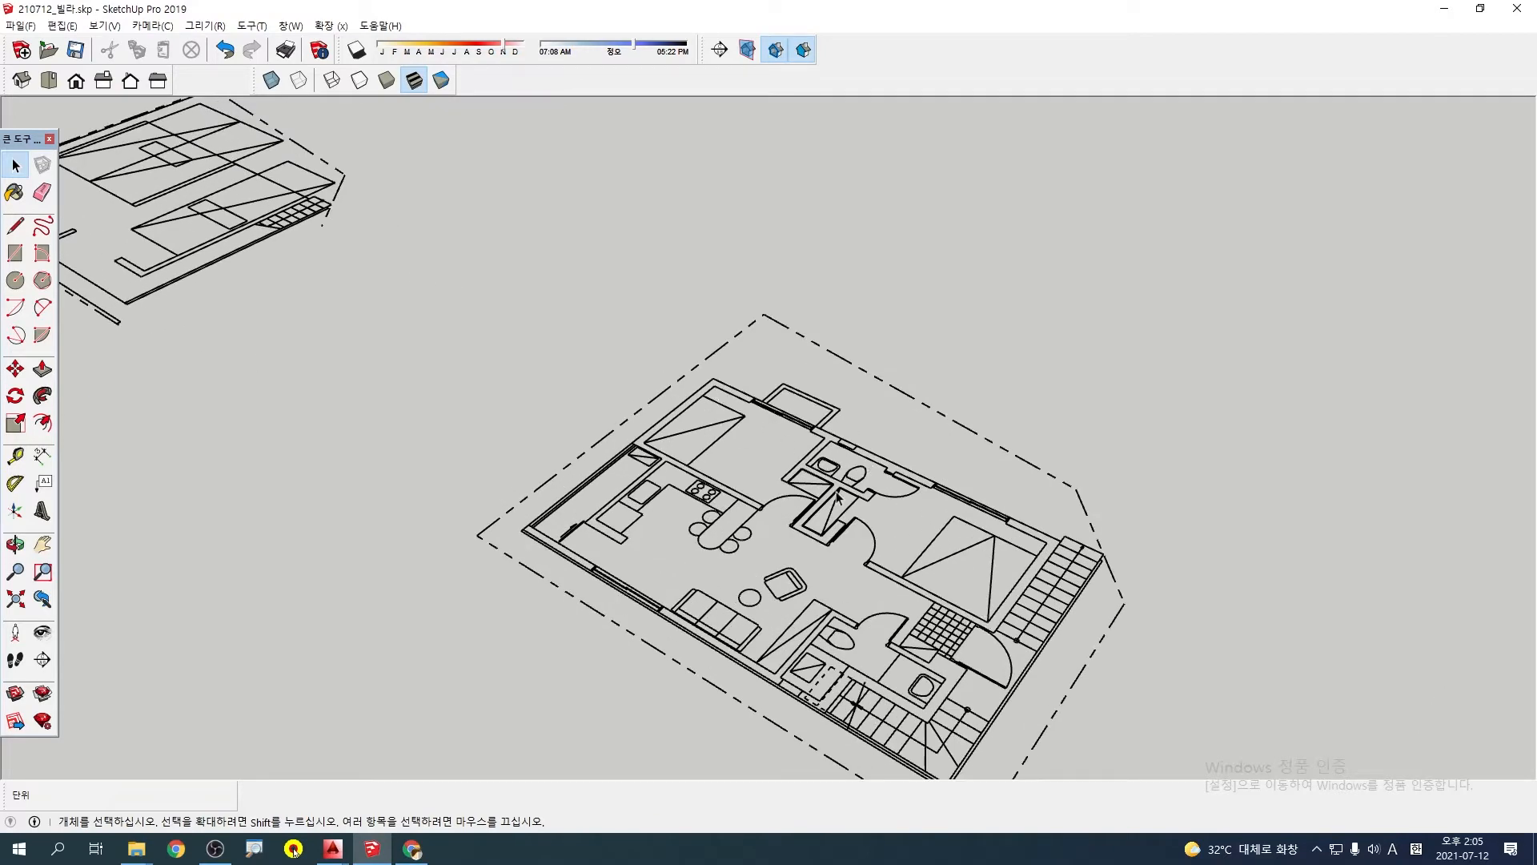
middle_drag(804, 610, 1053, 698)
key(F2)
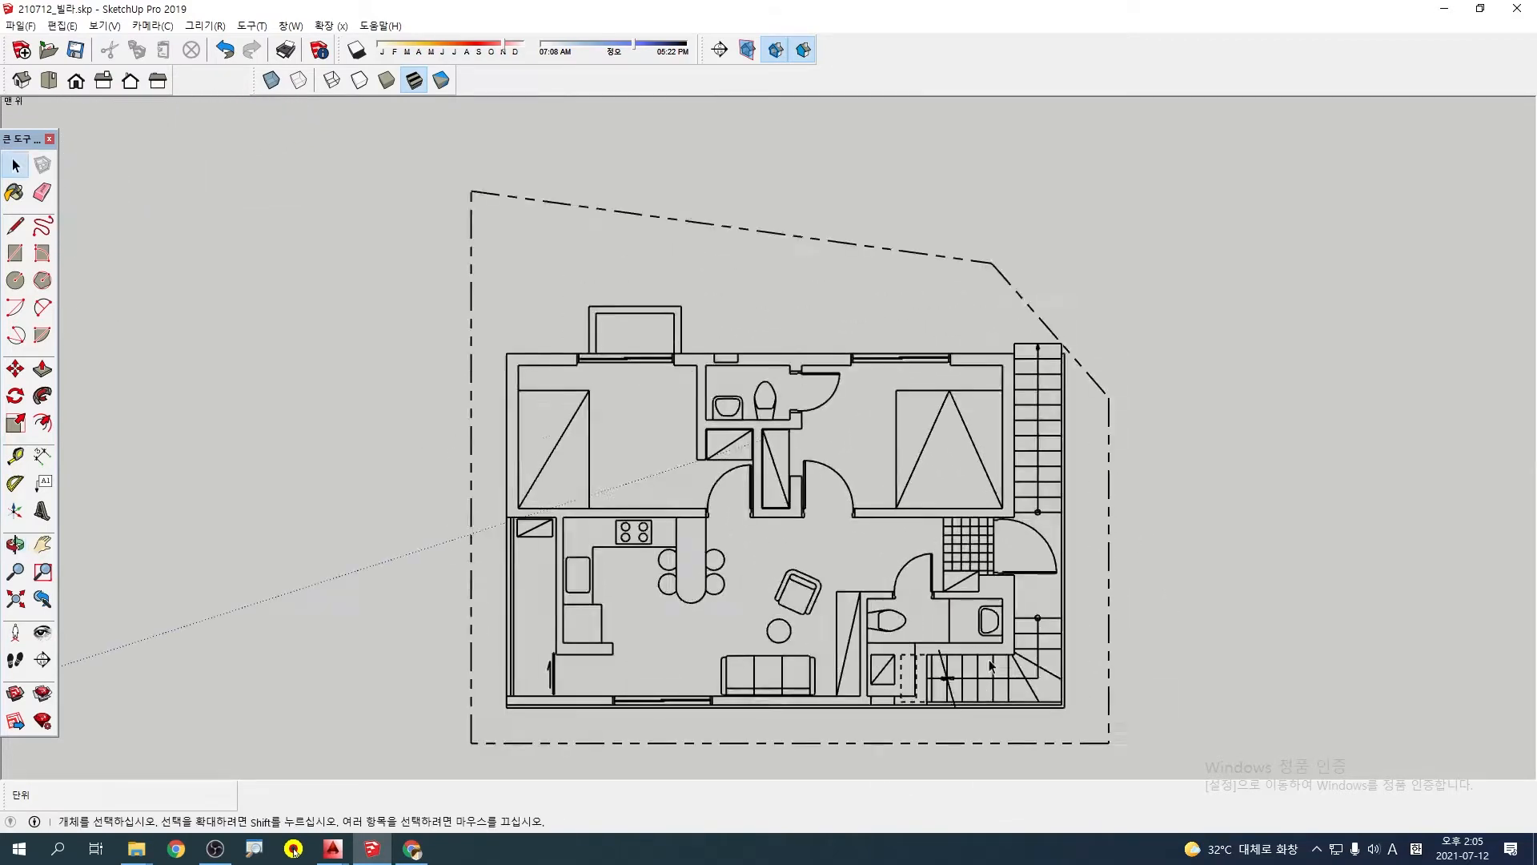
scroll(874, 650, up, 3)
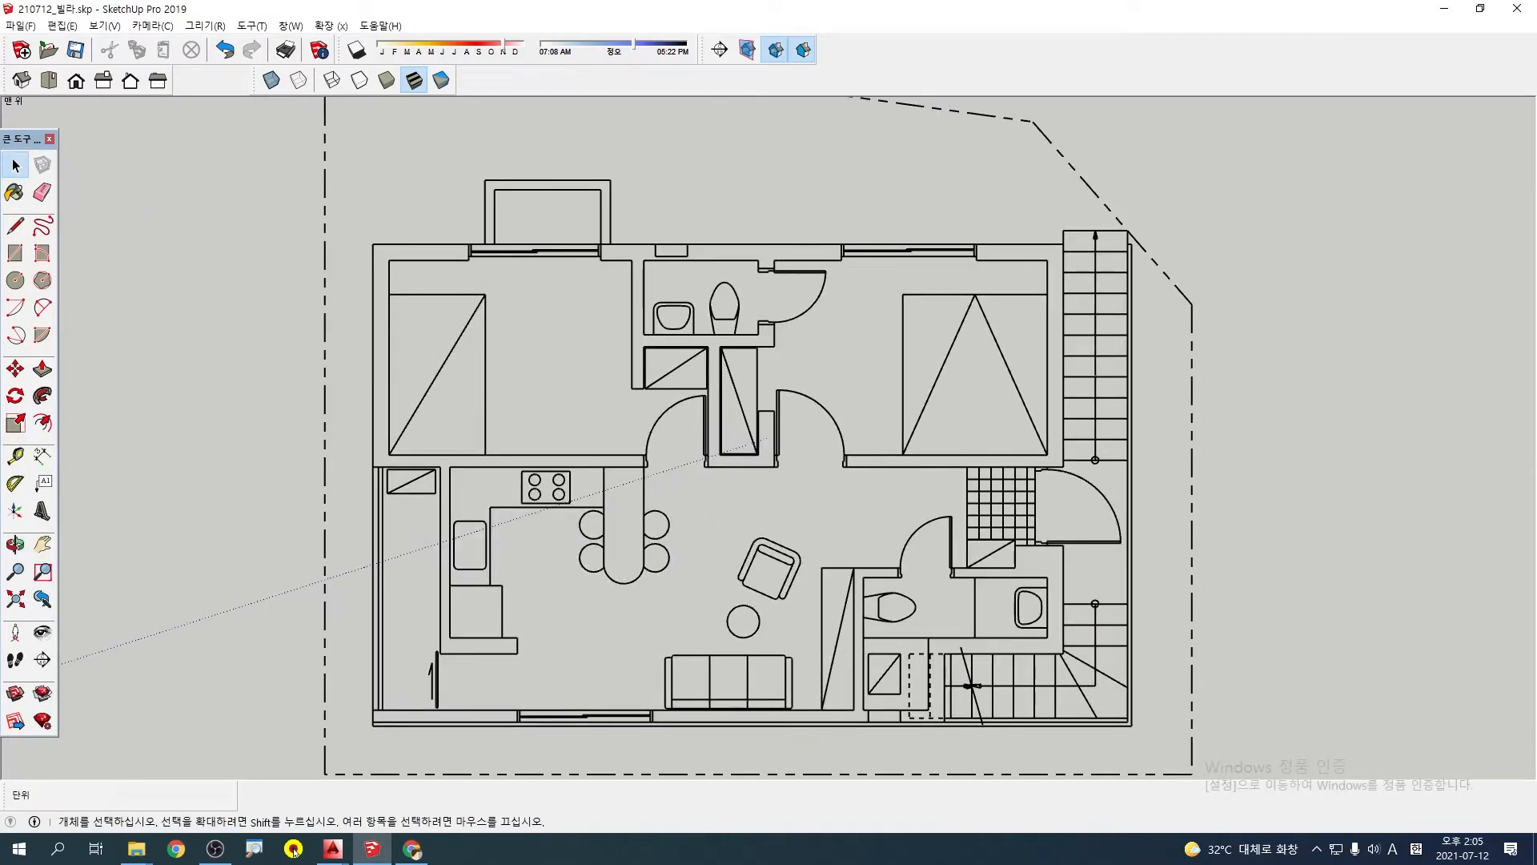
drag(354, 251, 427, 275)
drag(725, 264, 771, 240)
drag(1043, 323, 1081, 330)
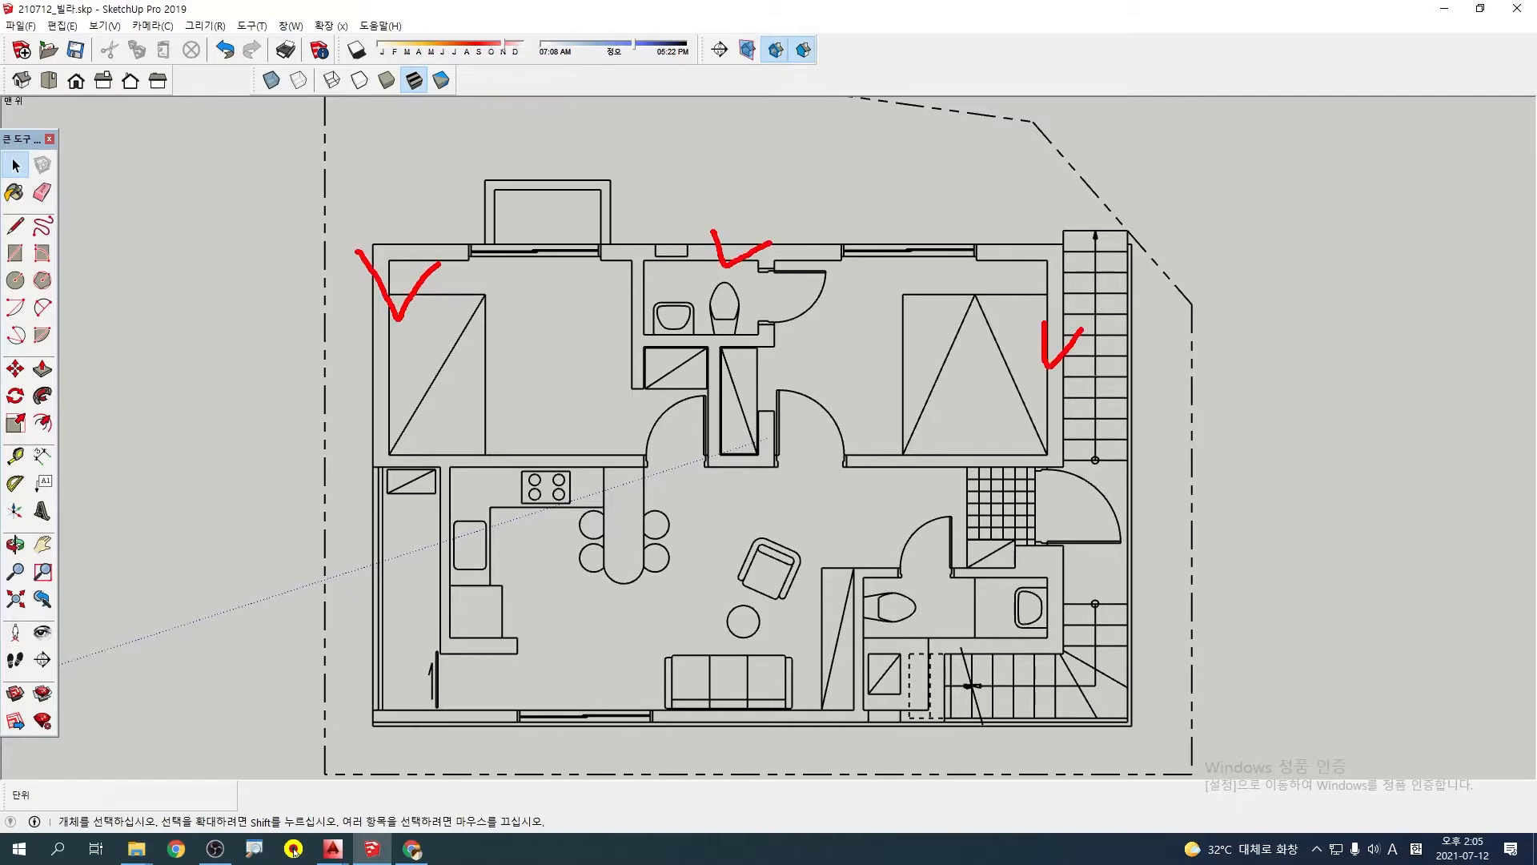
mouse_move(1105, 272)
mouse_down()
mouse_move(1087, 552)
mouse_move(990, 692)
mouse_up()
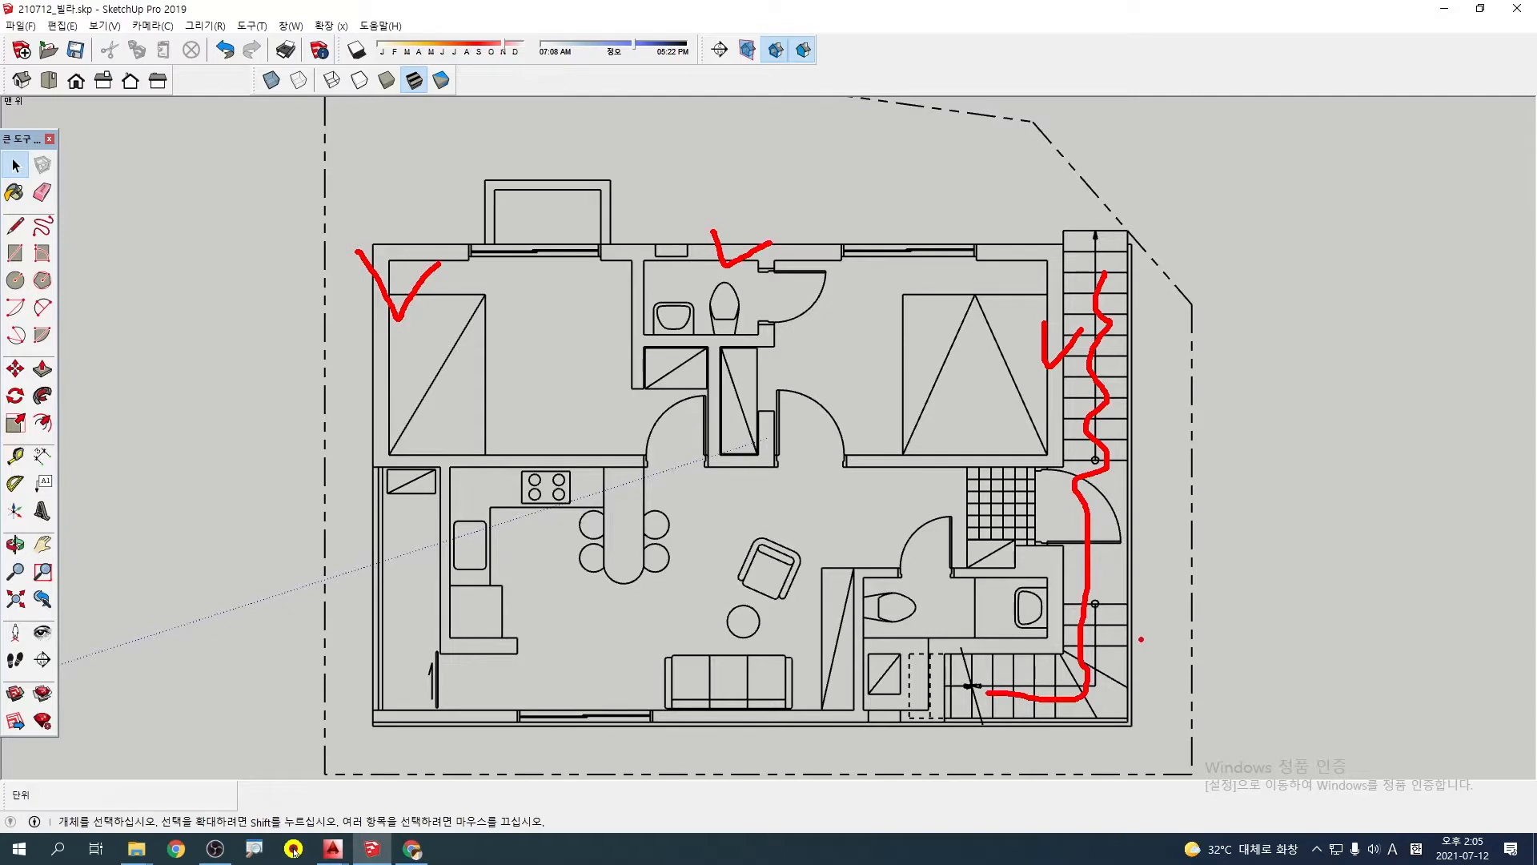
drag(1141, 639, 1139, 657)
mouse_move(937, 730)
mouse_down()
mouse_move(918, 713)
mouse_move(882, 741)
mouse_up()
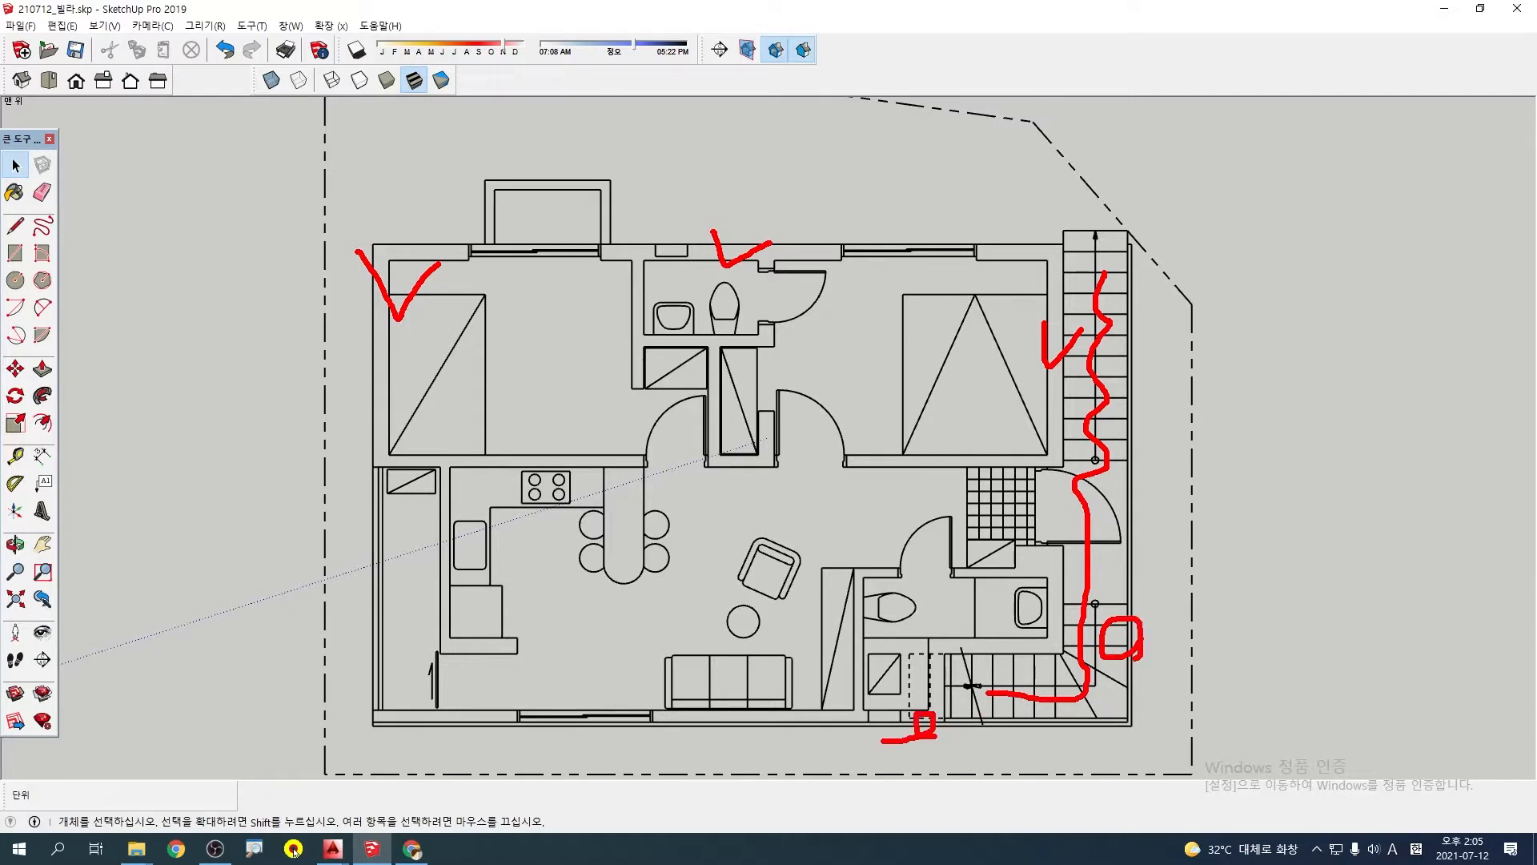
drag(717, 739, 669, 742)
drag(508, 729, 452, 748)
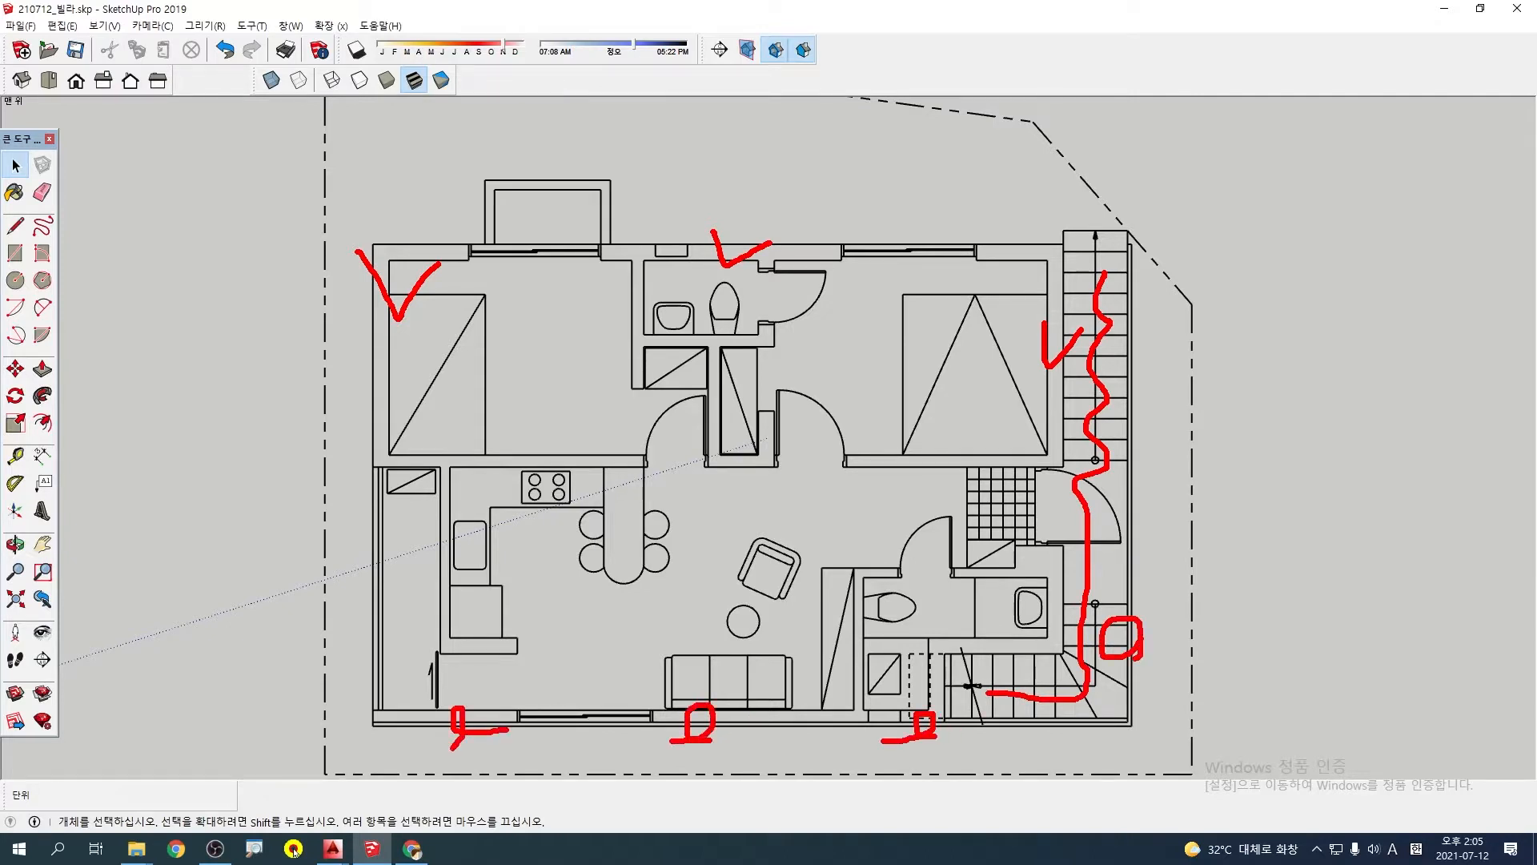
key(Escape)
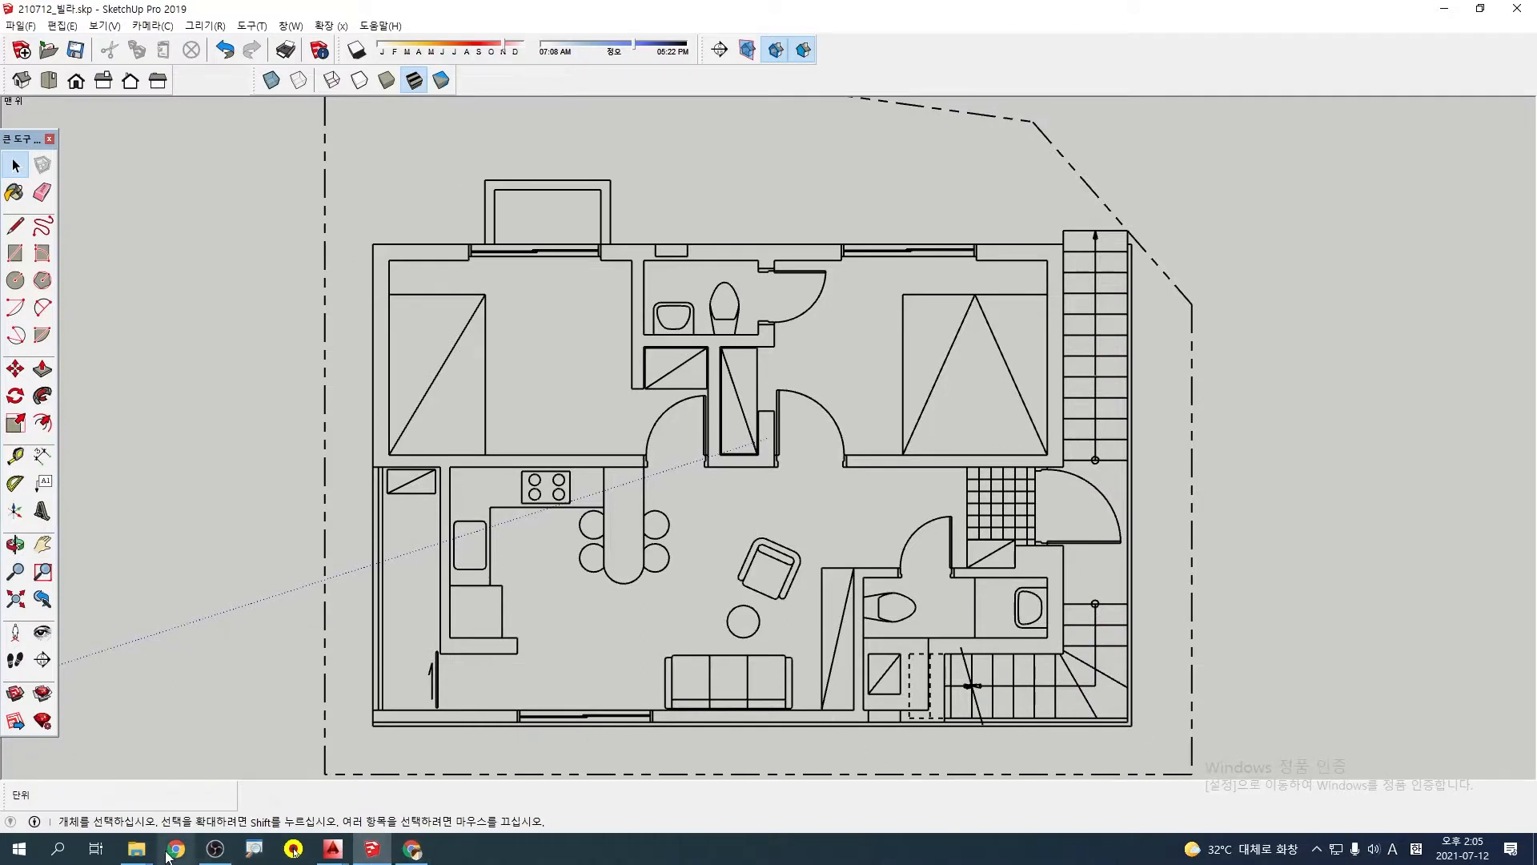
Switch to File Explorer and open the reference image 슬라이드2.PNG from the 스케치업 포트폴리오 folder inside 수업내용
click(138, 850)
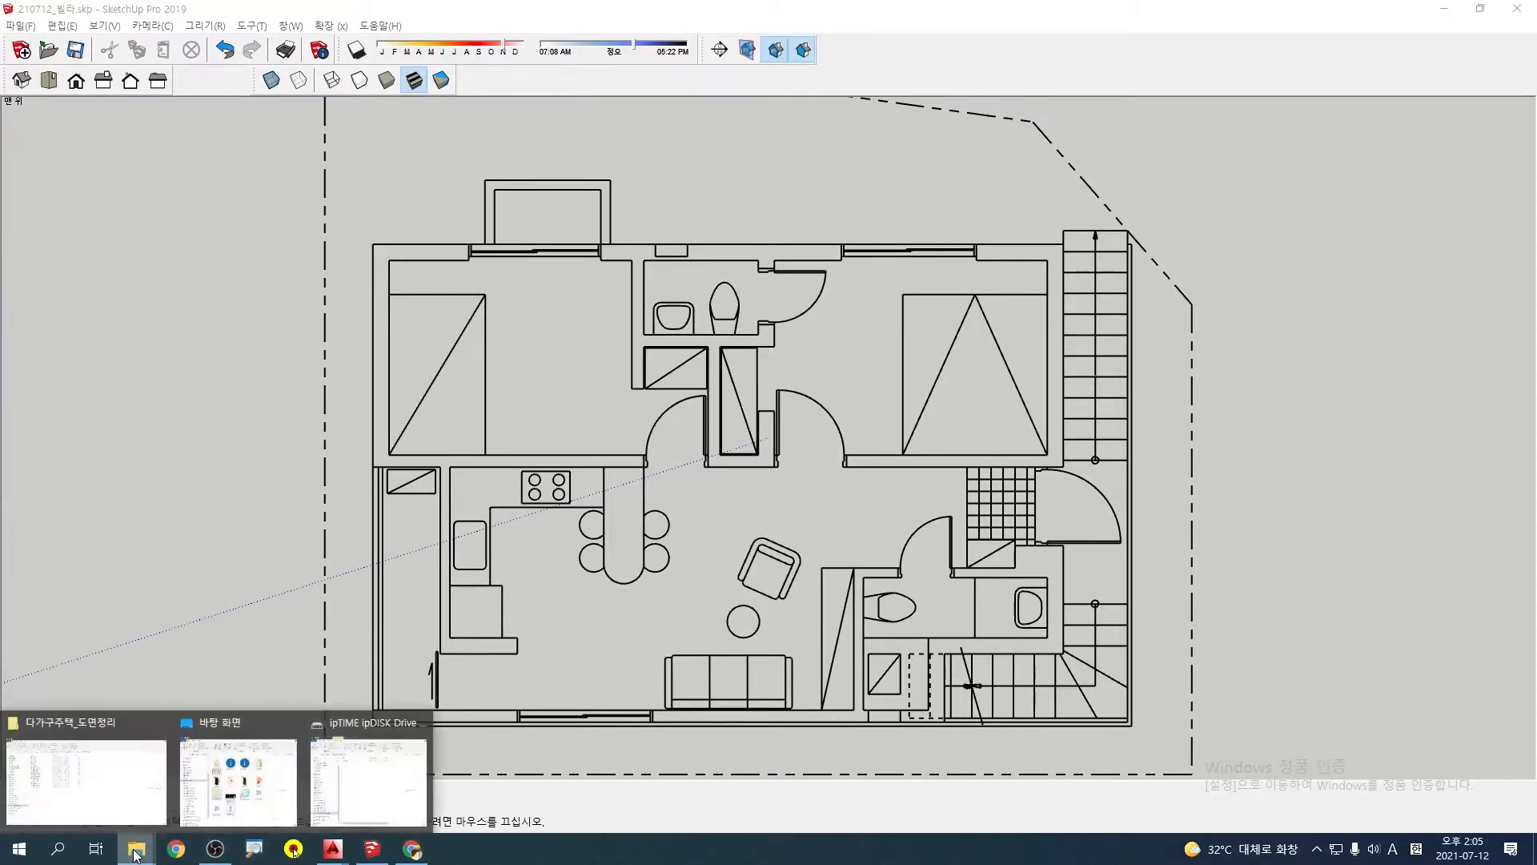
click(121, 797)
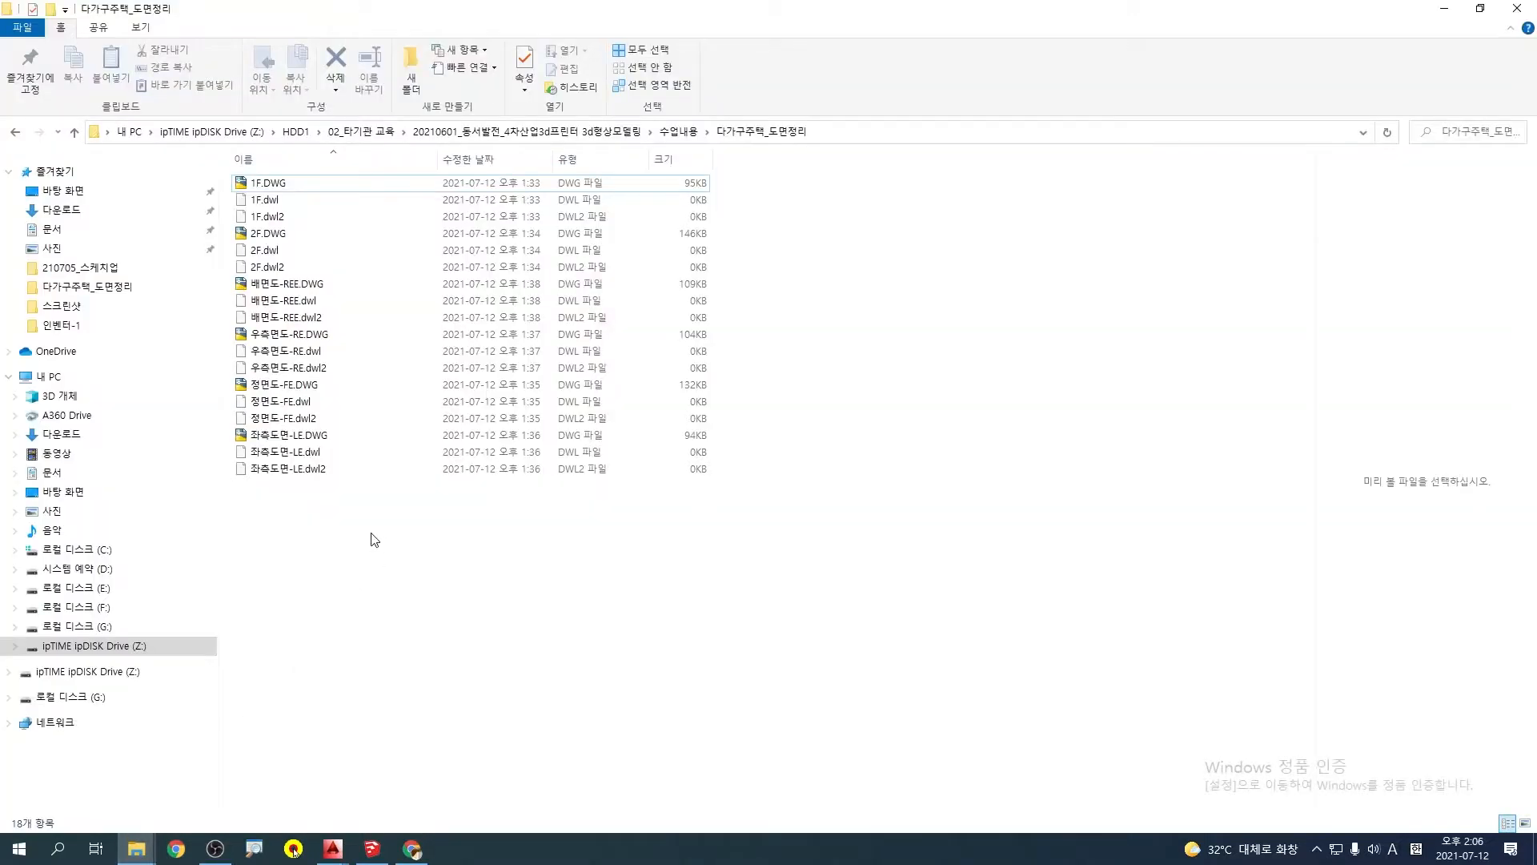
click(678, 131)
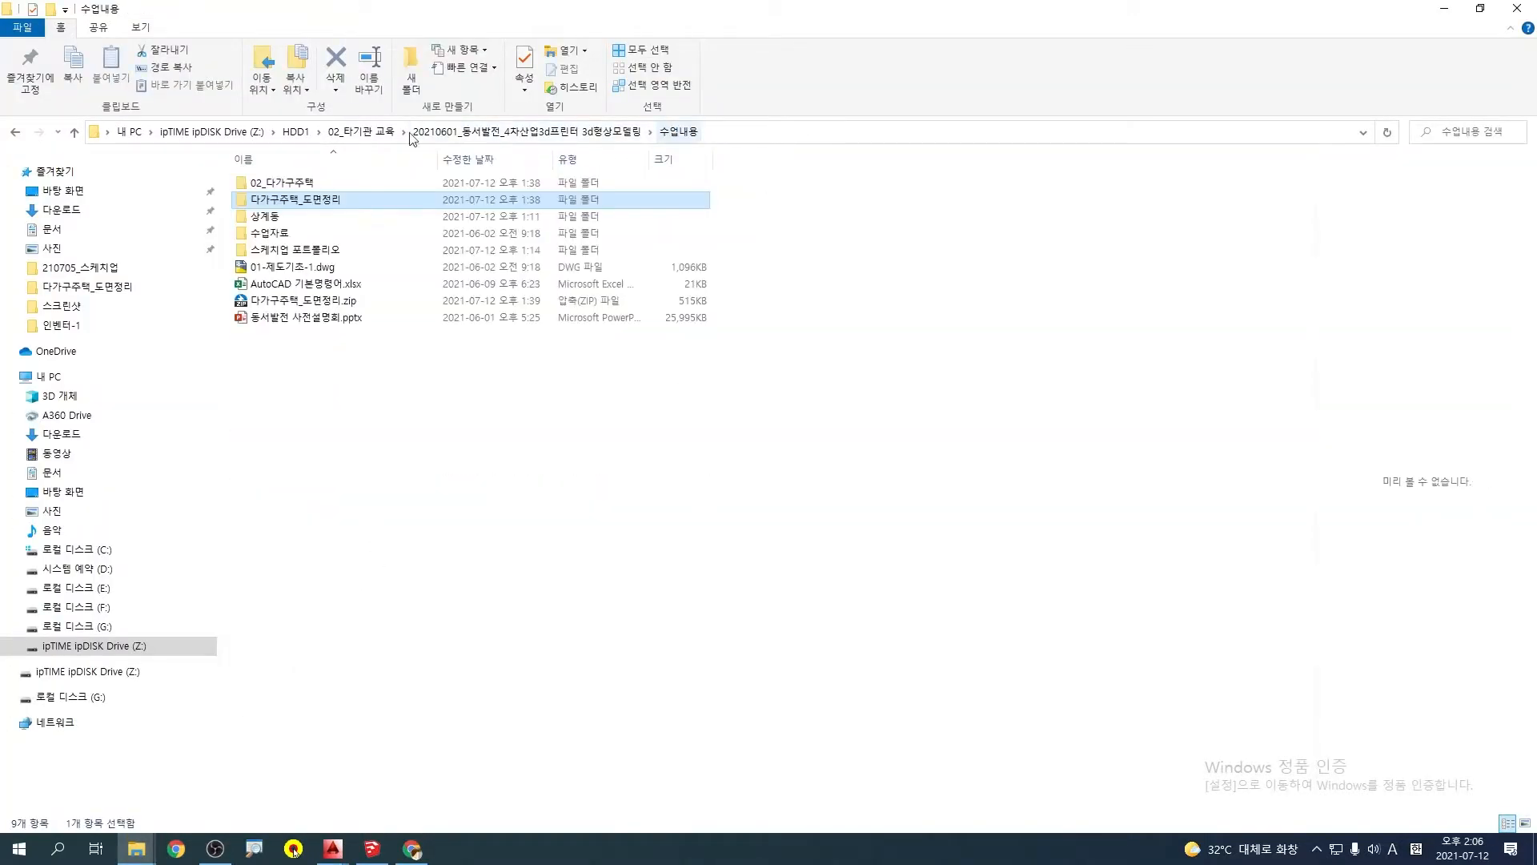
double_click(296, 184)
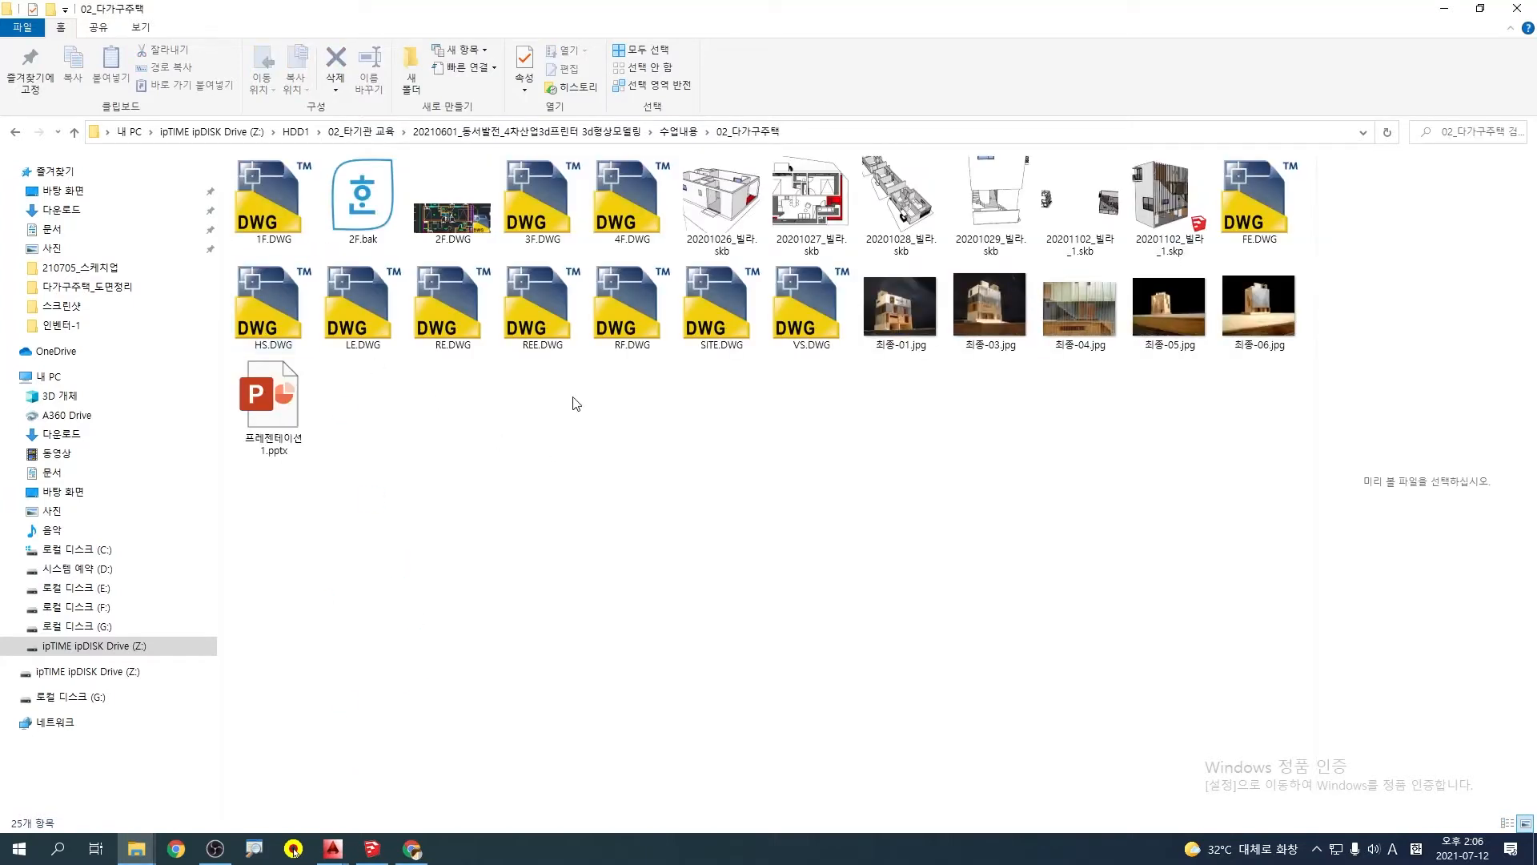
click(679, 133)
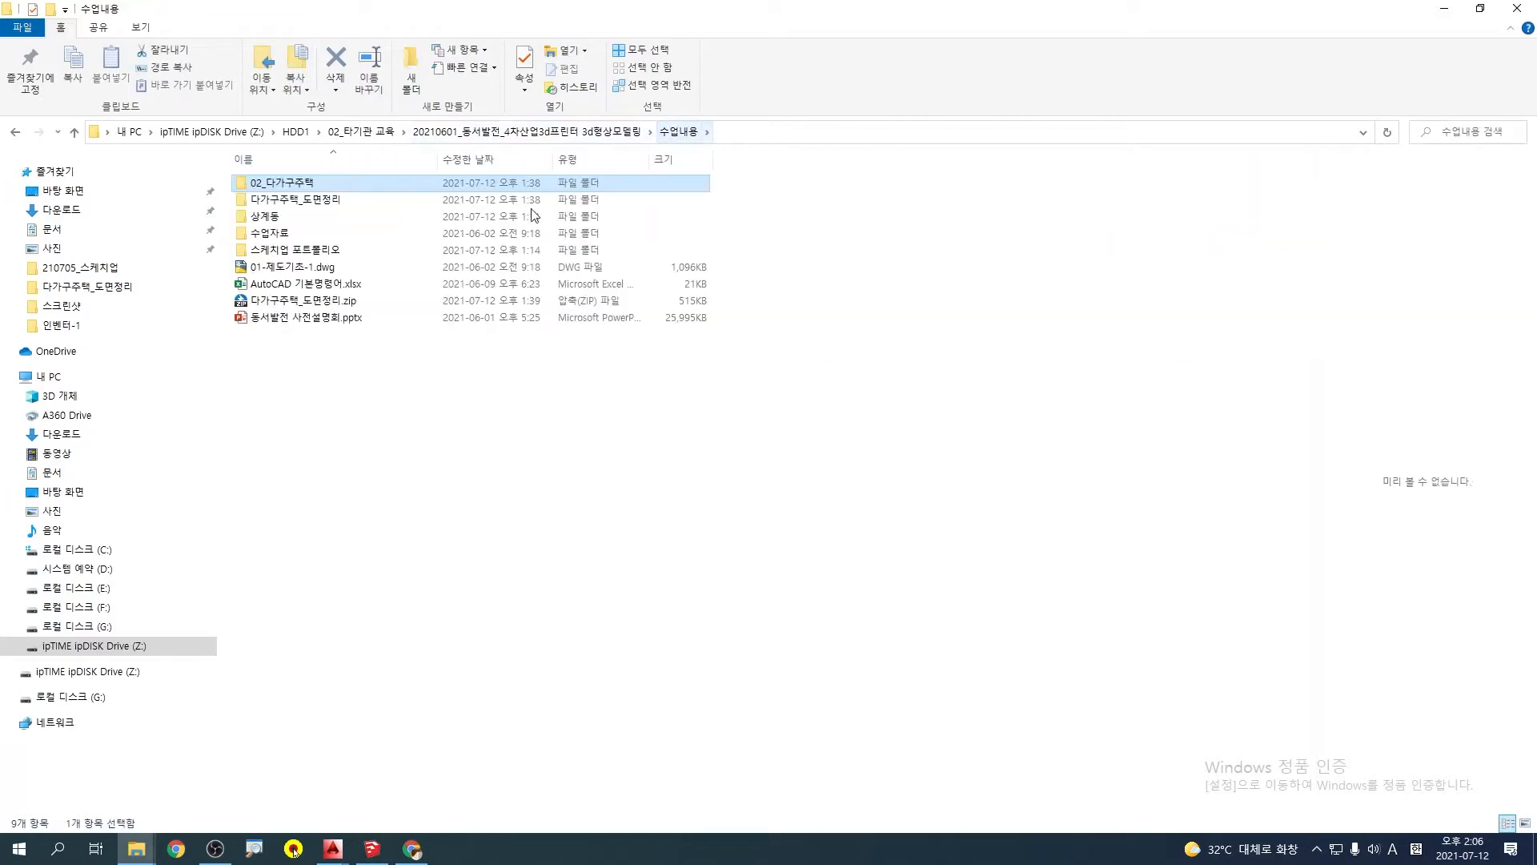
click(284, 250)
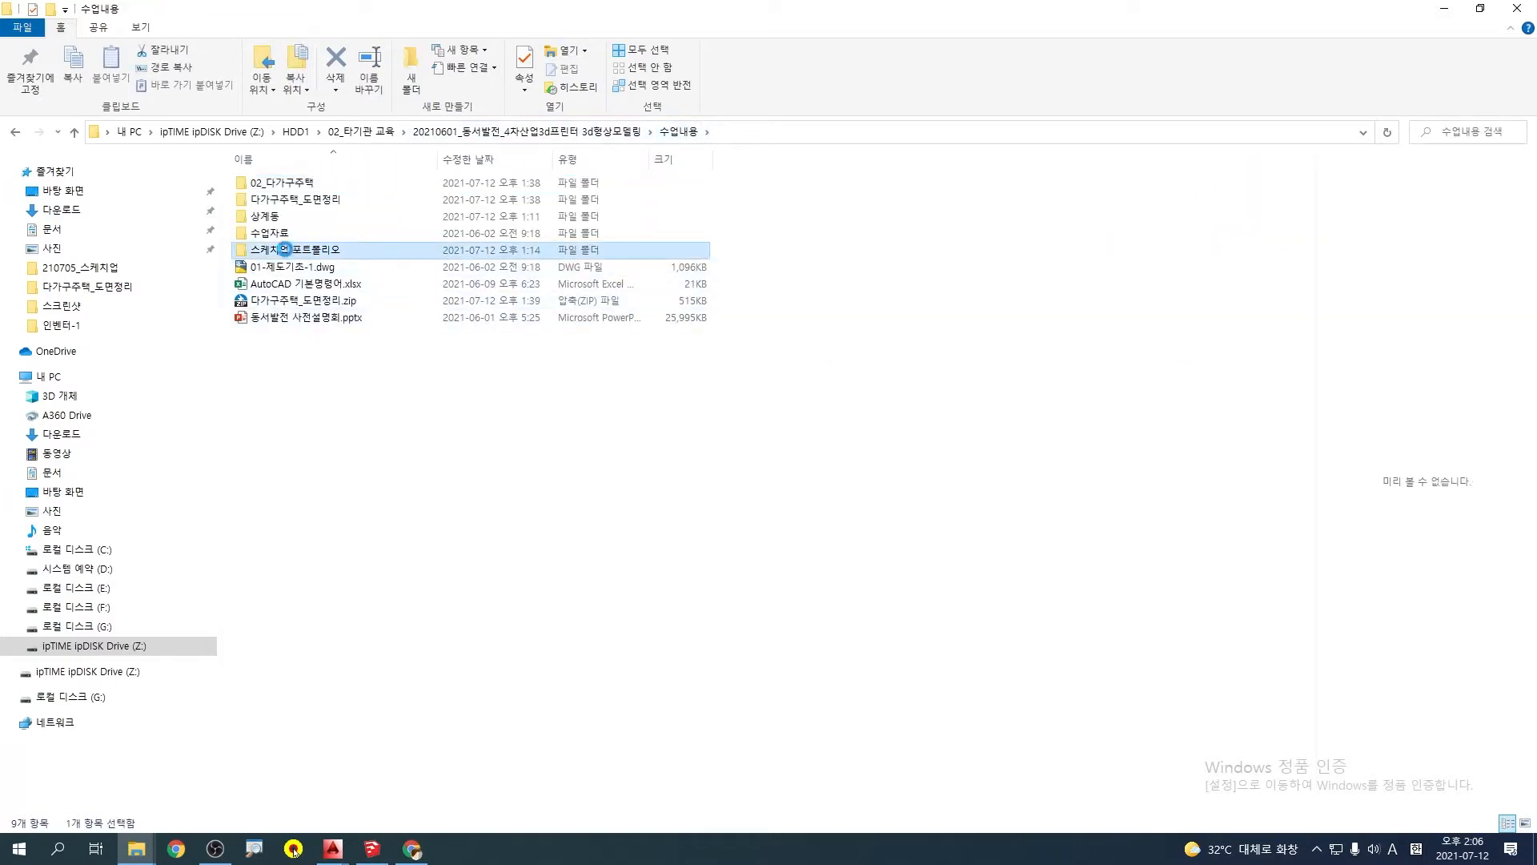
double_click(285, 250)
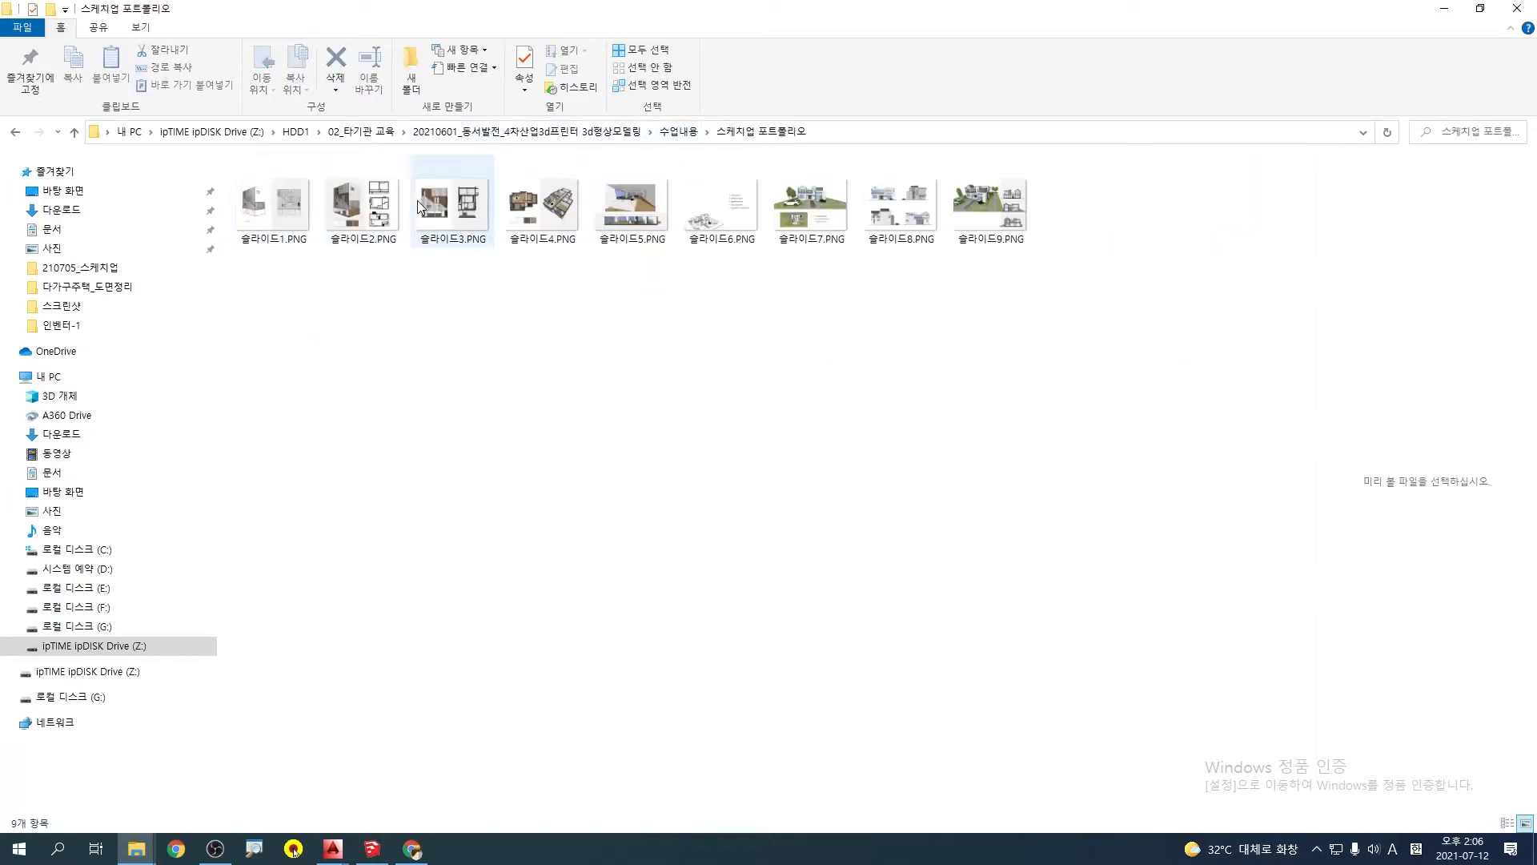
click(362, 206)
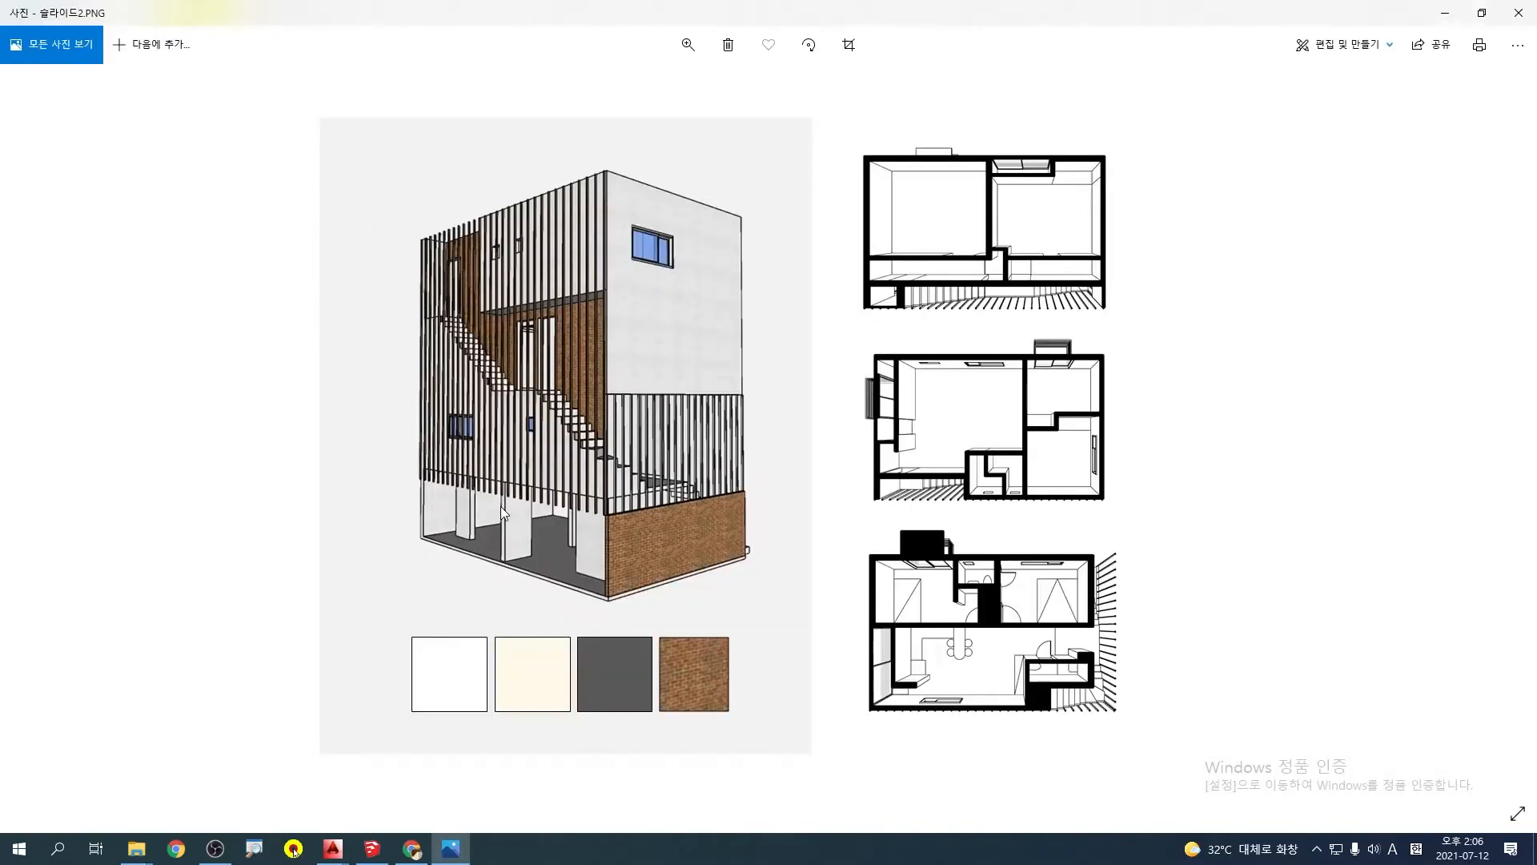
Examine the exterior staircase in the reference rendering and floor plans, and return to the SketchUp model
mouse_move(586, 386)
mouse_down()
mouse_move(586, 416)
mouse_move(575, 404)
mouse_move(490, 494)
mouse_up()
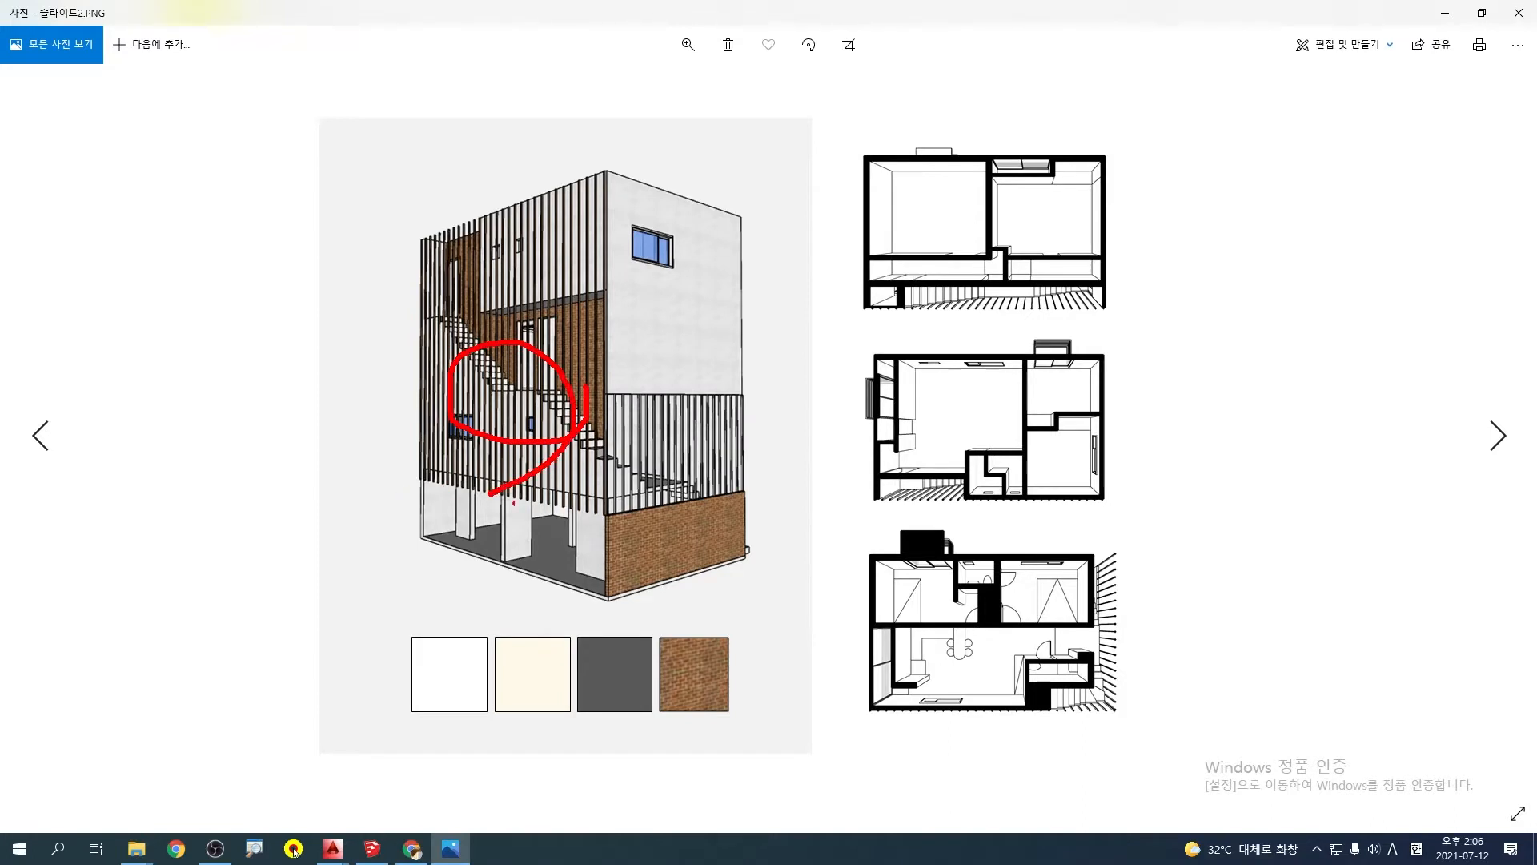
mouse_move(1156, 654)
mouse_down()
mouse_move(1127, 643)
mouse_move(1101, 673)
mouse_up()
mouse_move(947, 508)
mouse_down()
mouse_move(912, 503)
mouse_move(929, 519)
mouse_up()
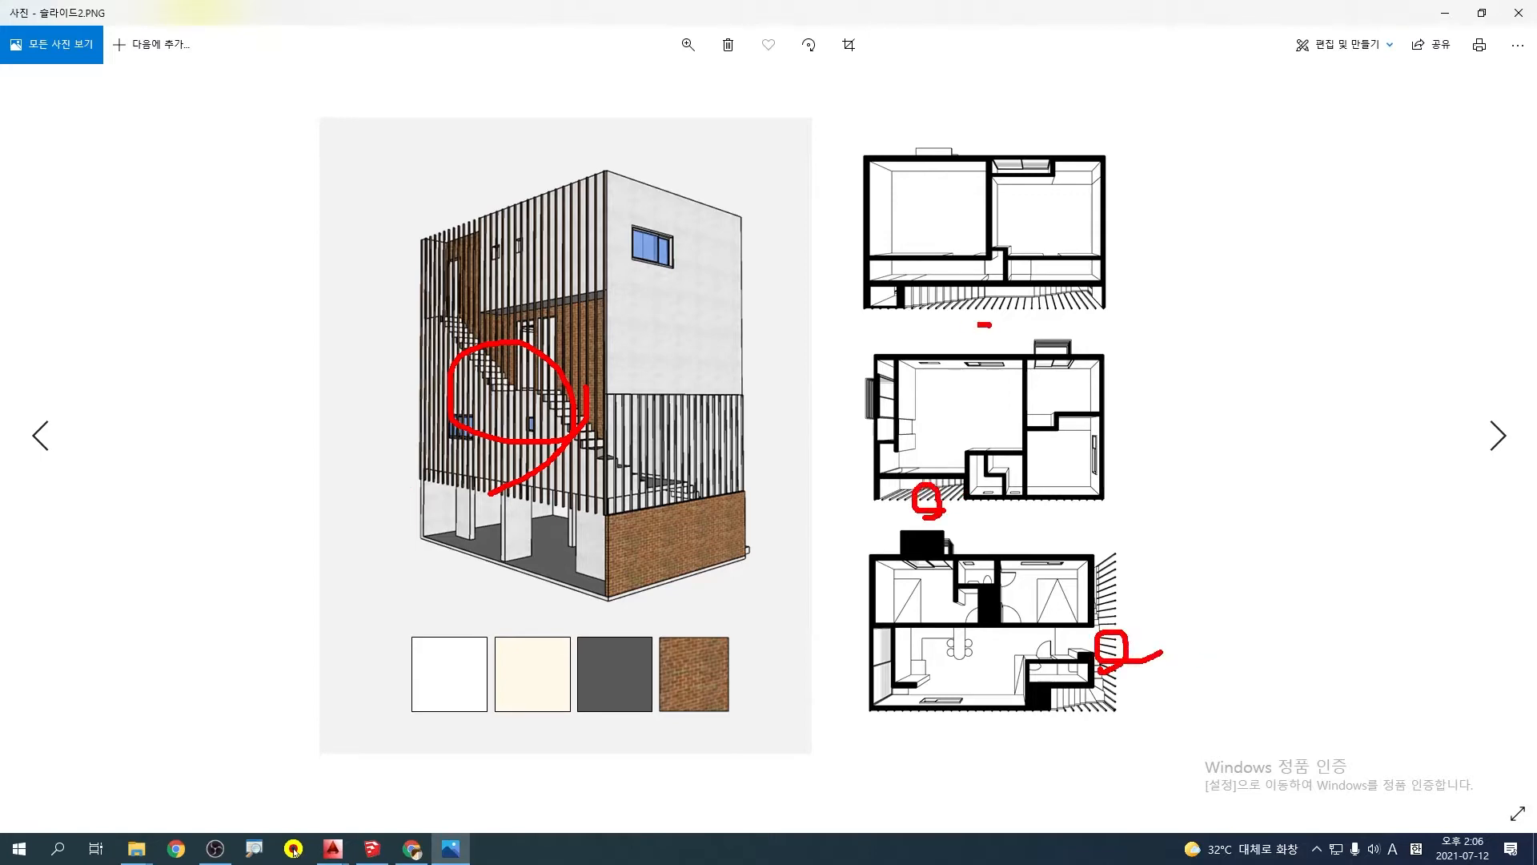
key(Escape)
click(1446, 12)
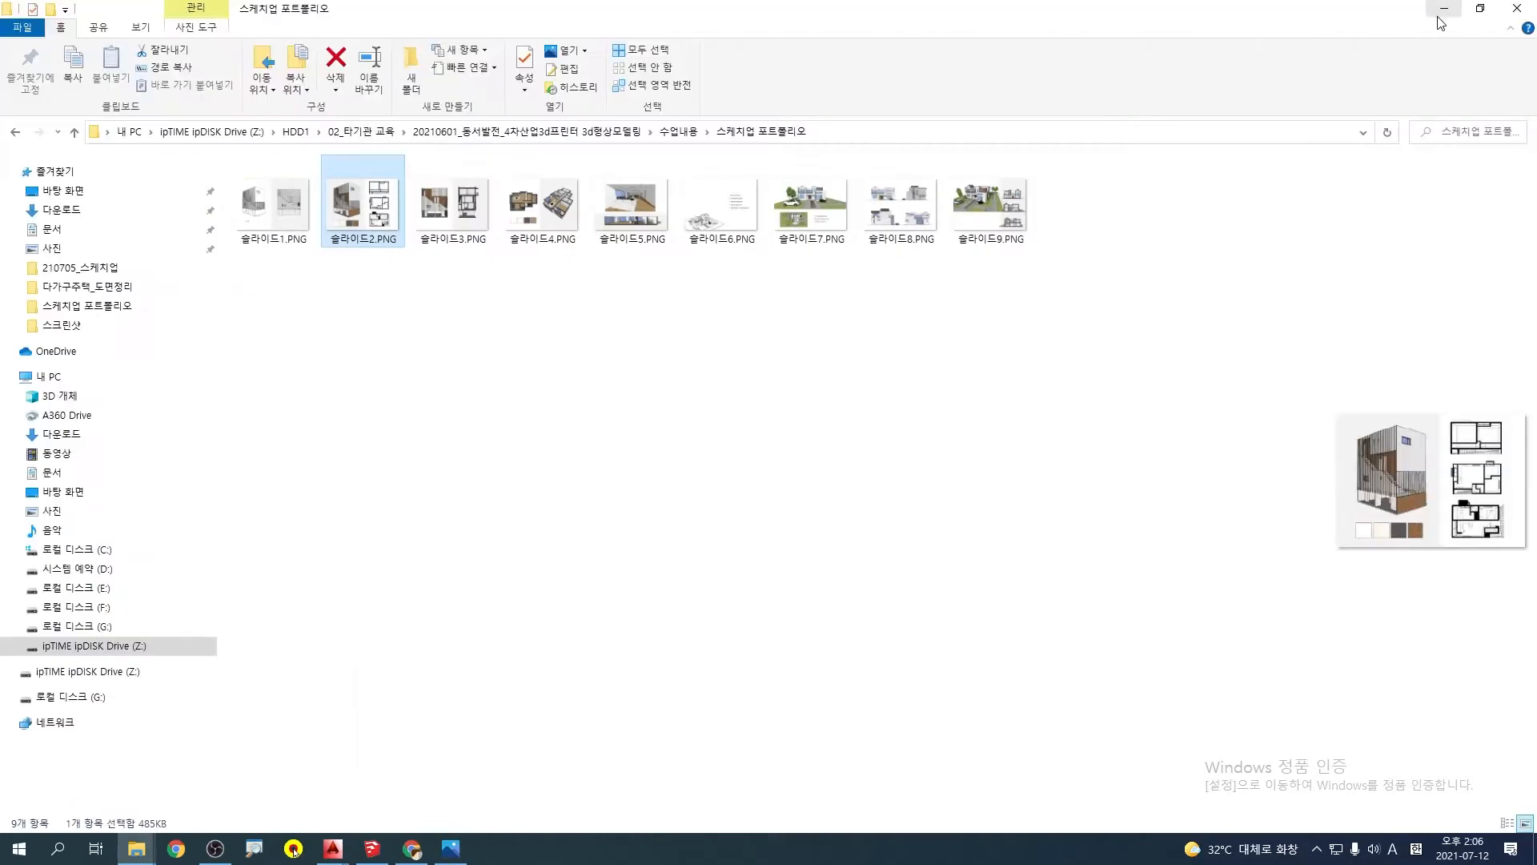
click(1443, 10)
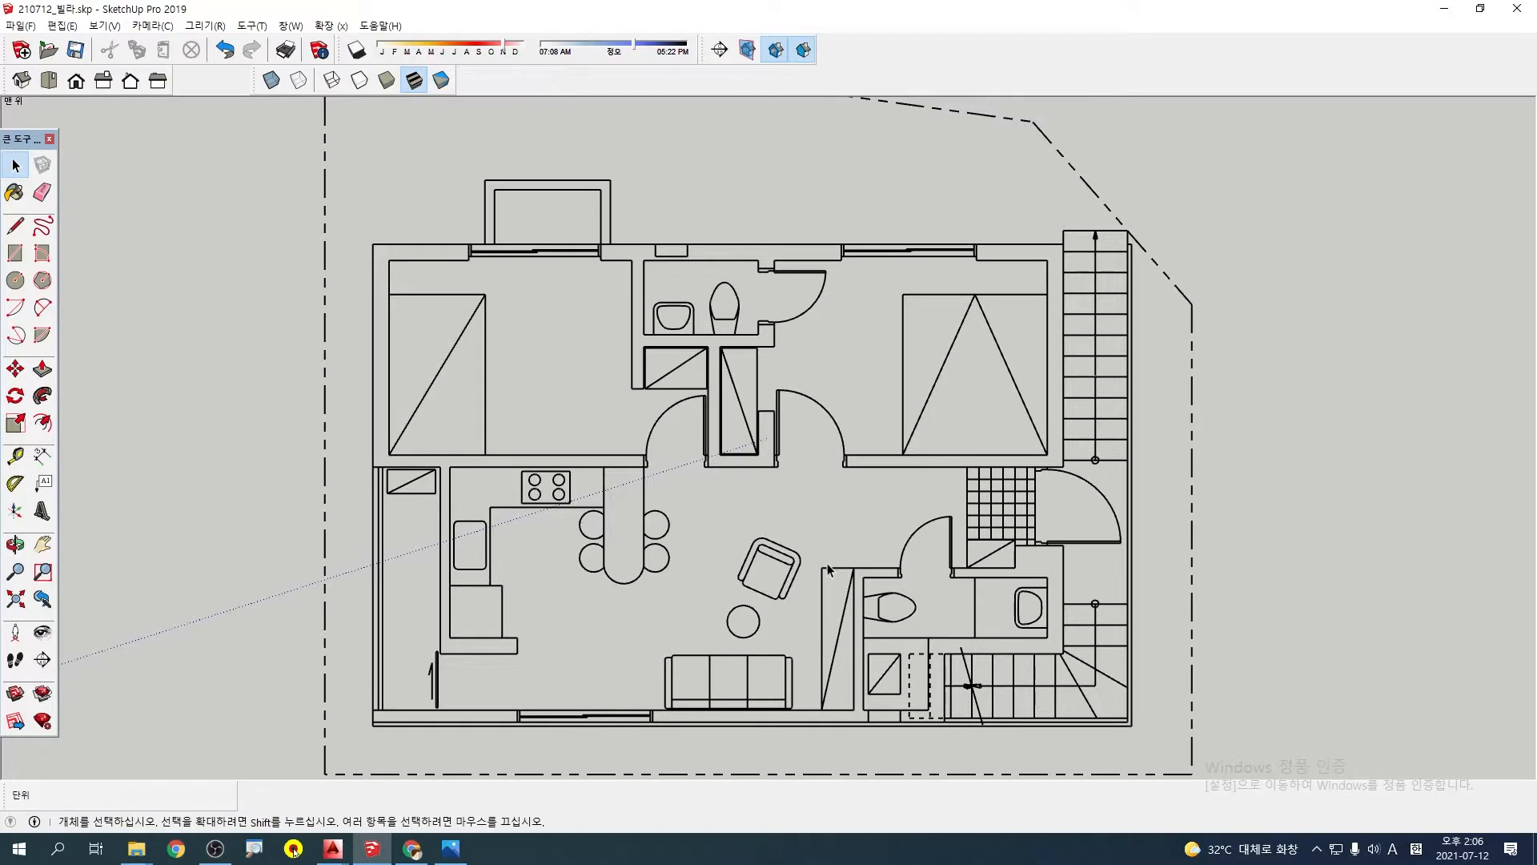
mouse_move(486, 307)
mouse_down()
mouse_move(746, 471)
mouse_move(761, 536)
mouse_up()
key(Escape)
click(14, 193)
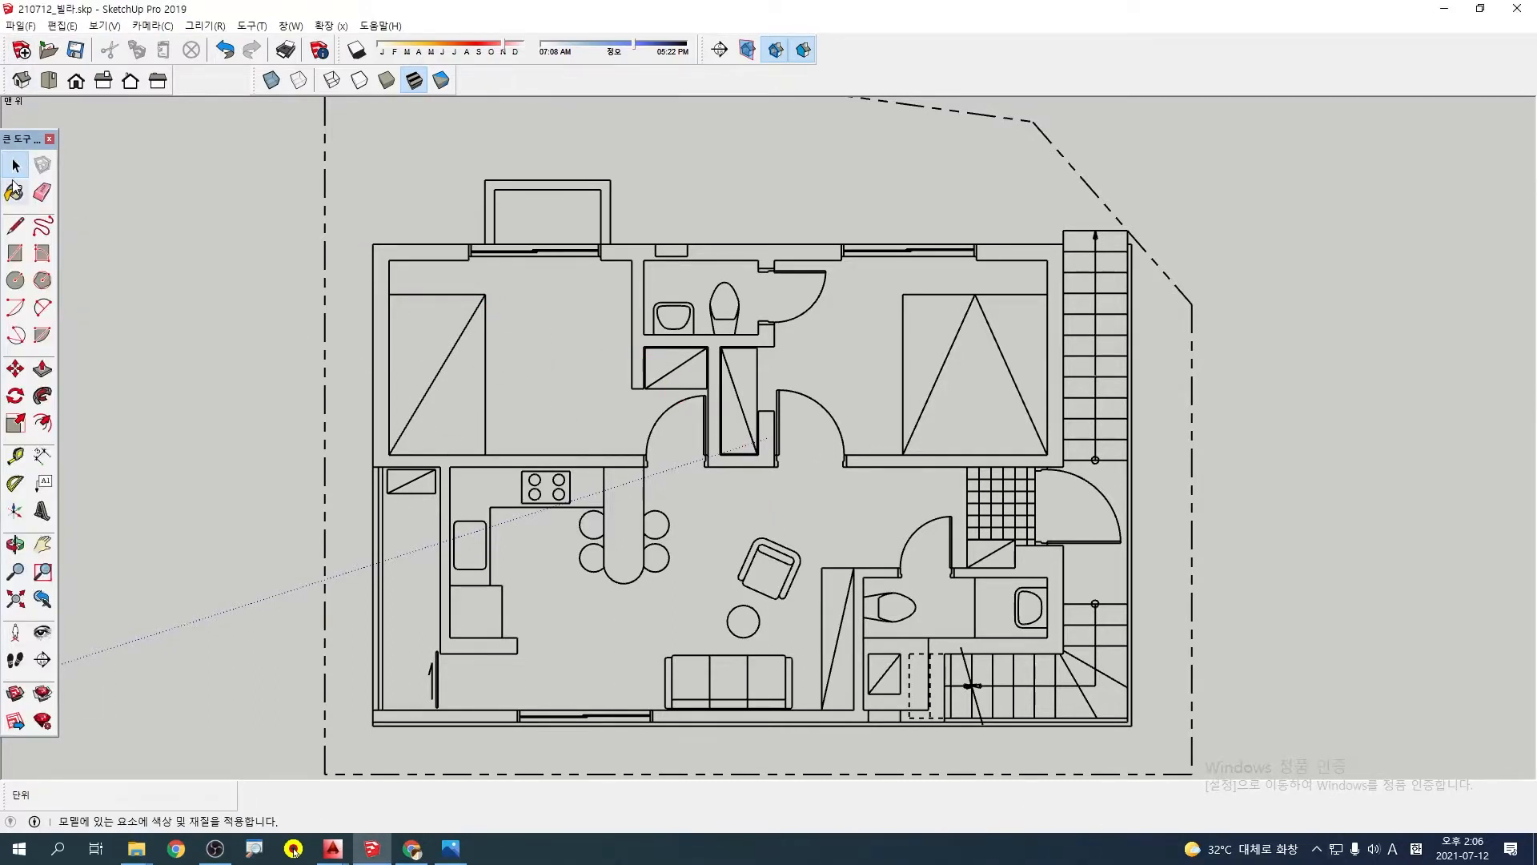
Bring up the default tray, expand its layer list and enlarge it above the materials section
drag(1244, 105, 1342, 104)
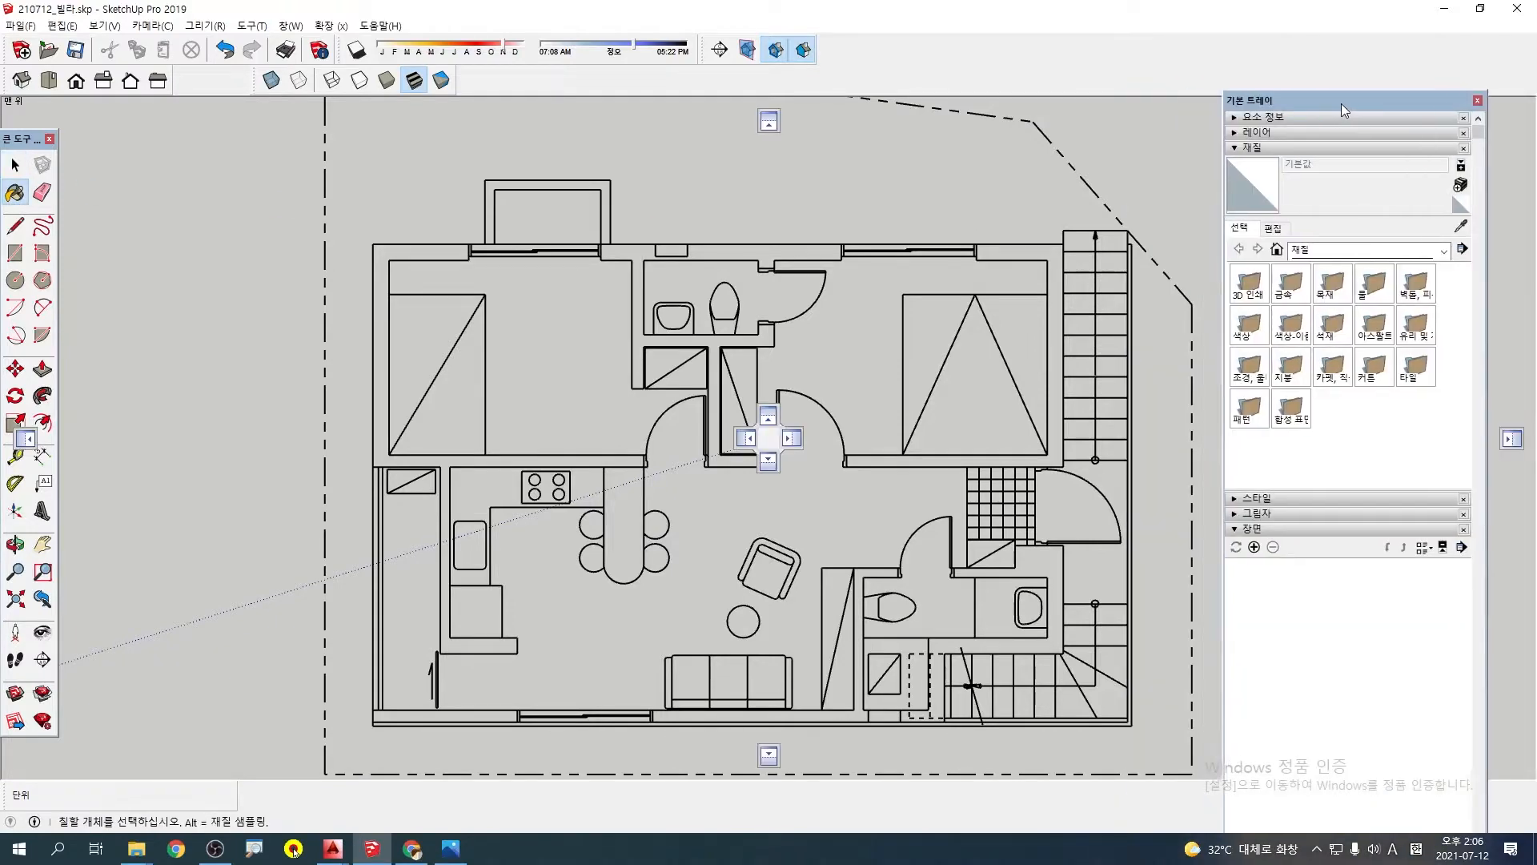
click(1239, 135)
scroll(1338, 253, down, 5)
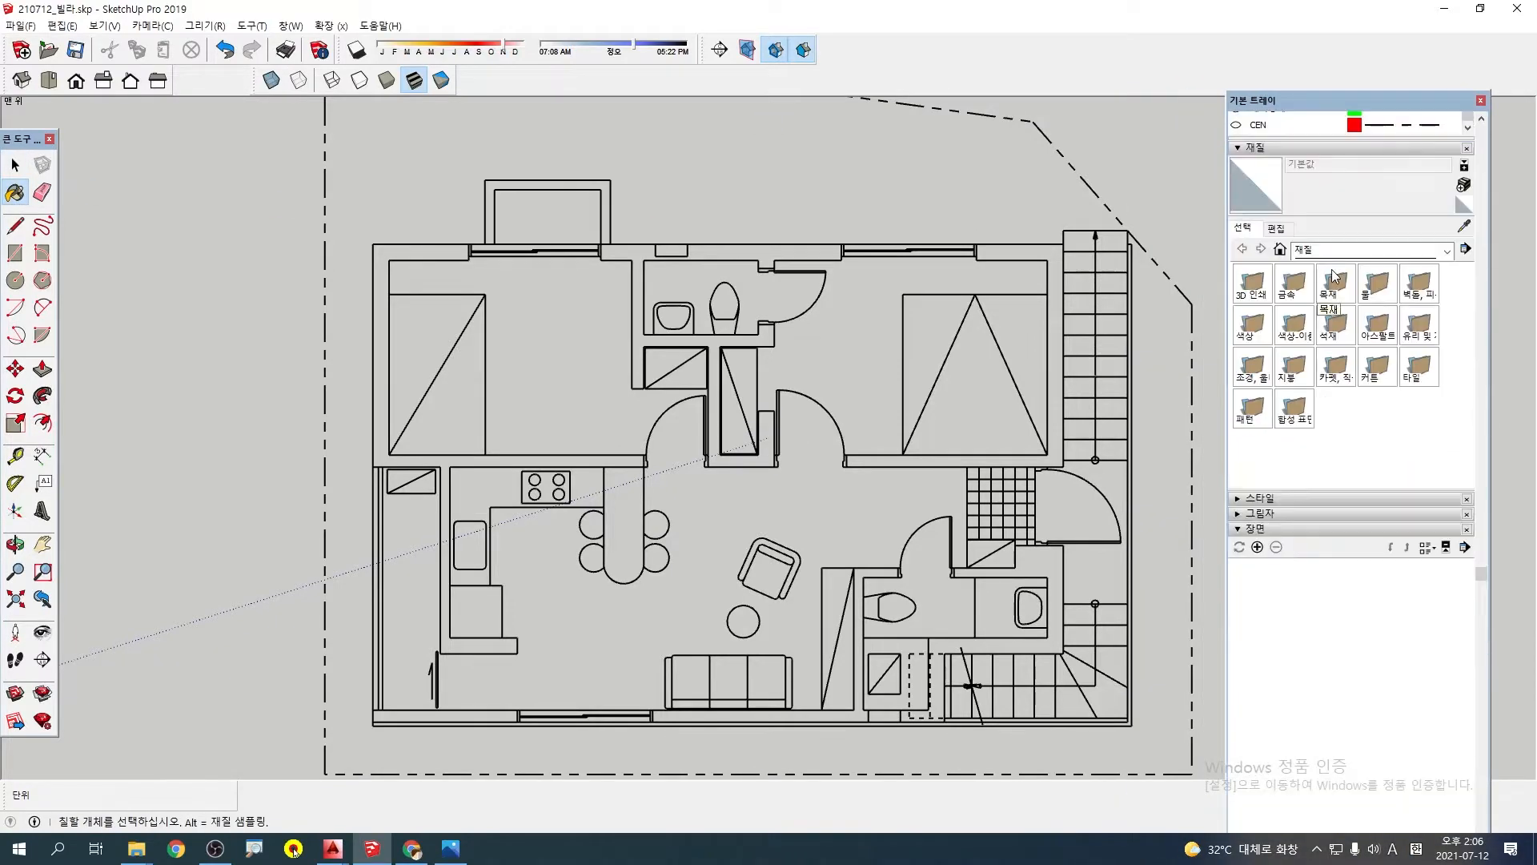
scroll(1340, 291, up, 3)
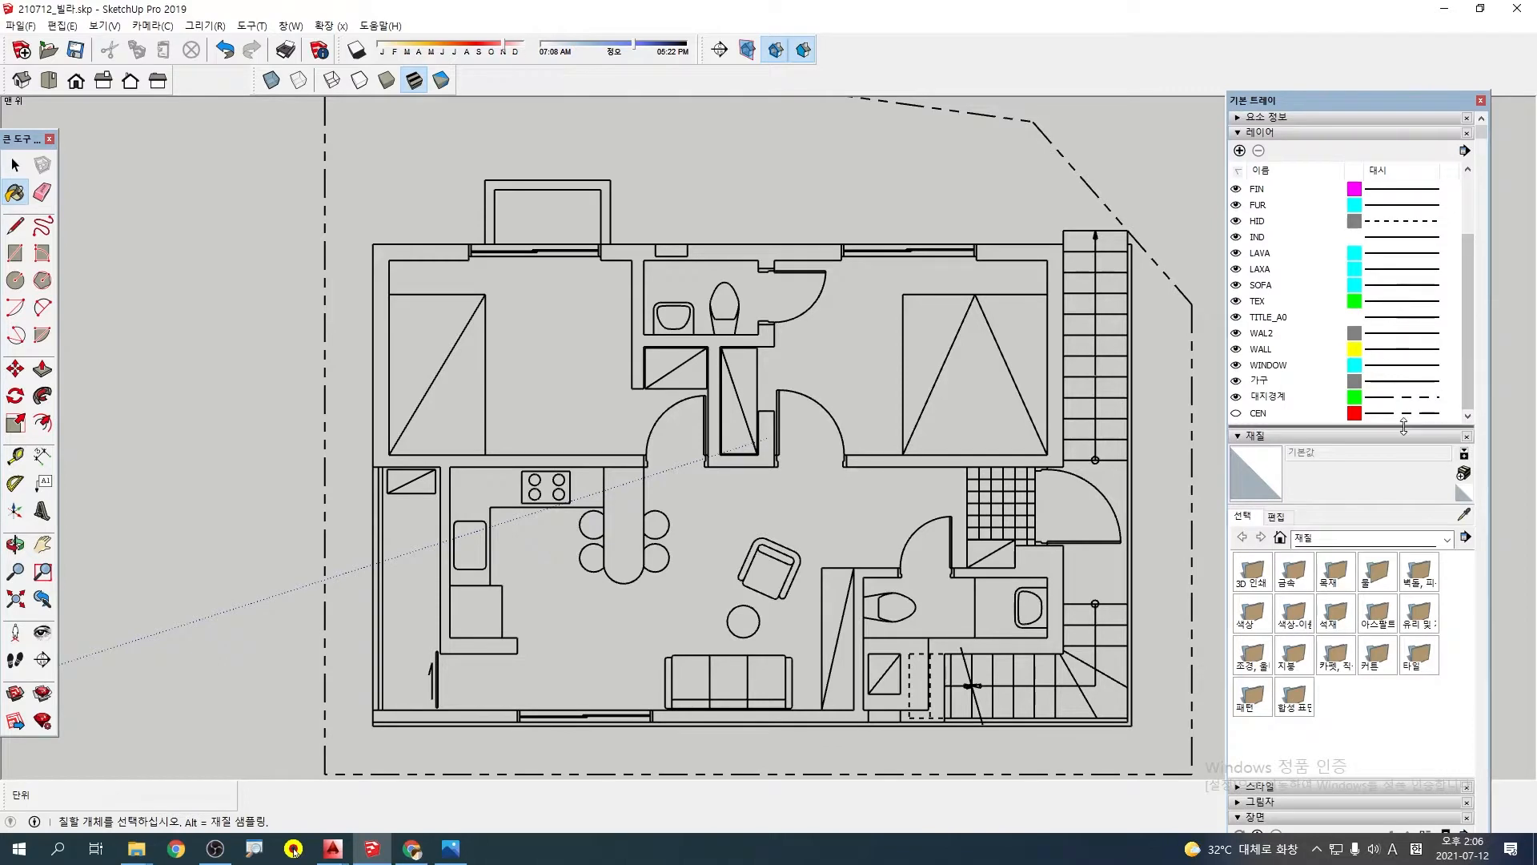
drag(1402, 426, 1402, 580)
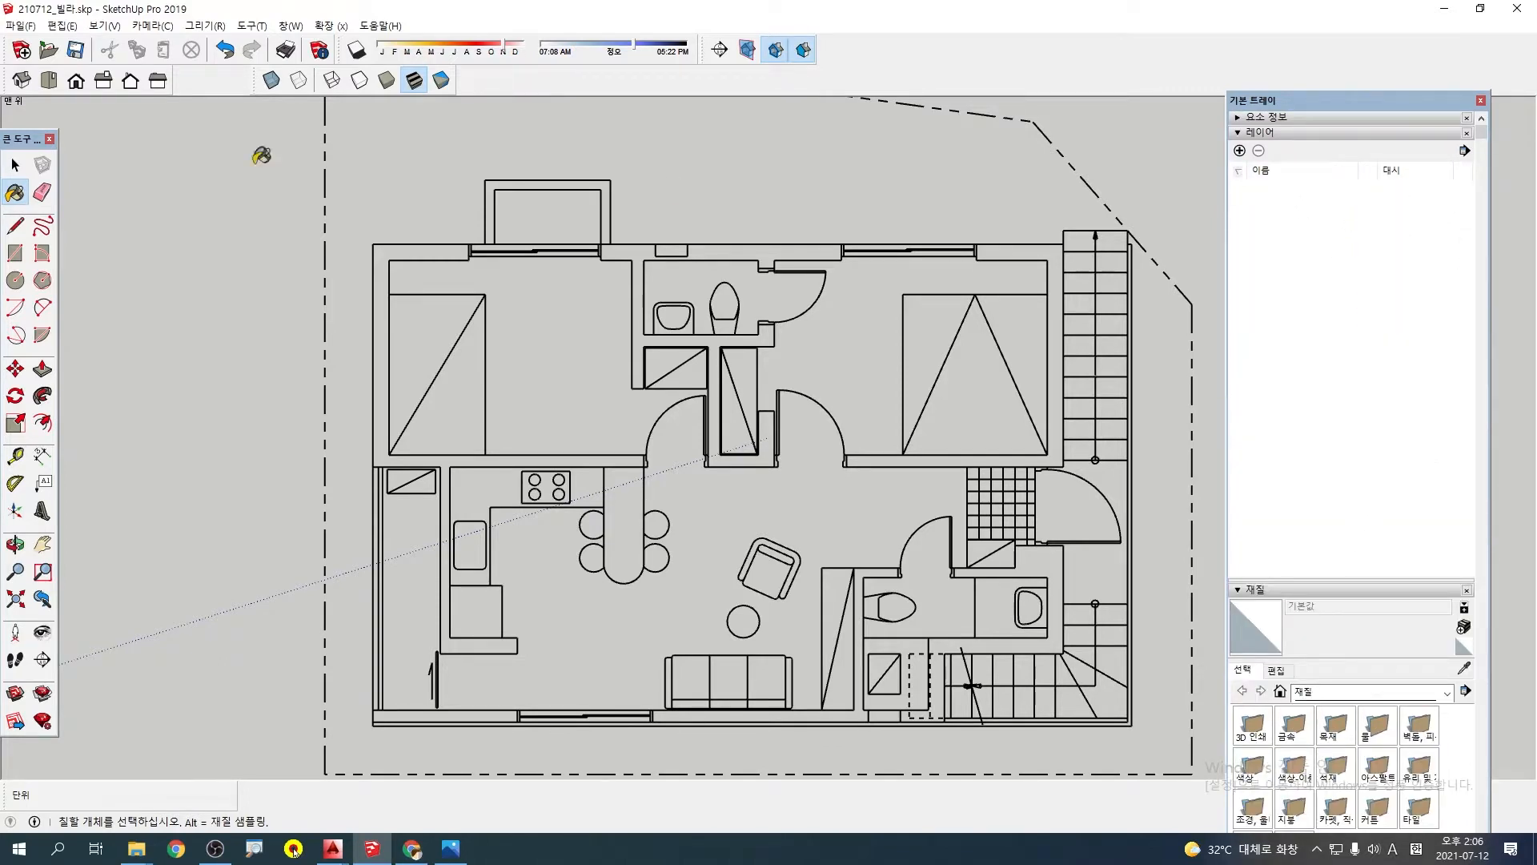
Adjust the layer list's display, then close and reopen the tray so that all layers are listed, with the Select tool active
click(14, 165)
click(1410, 300)
click(1345, 286)
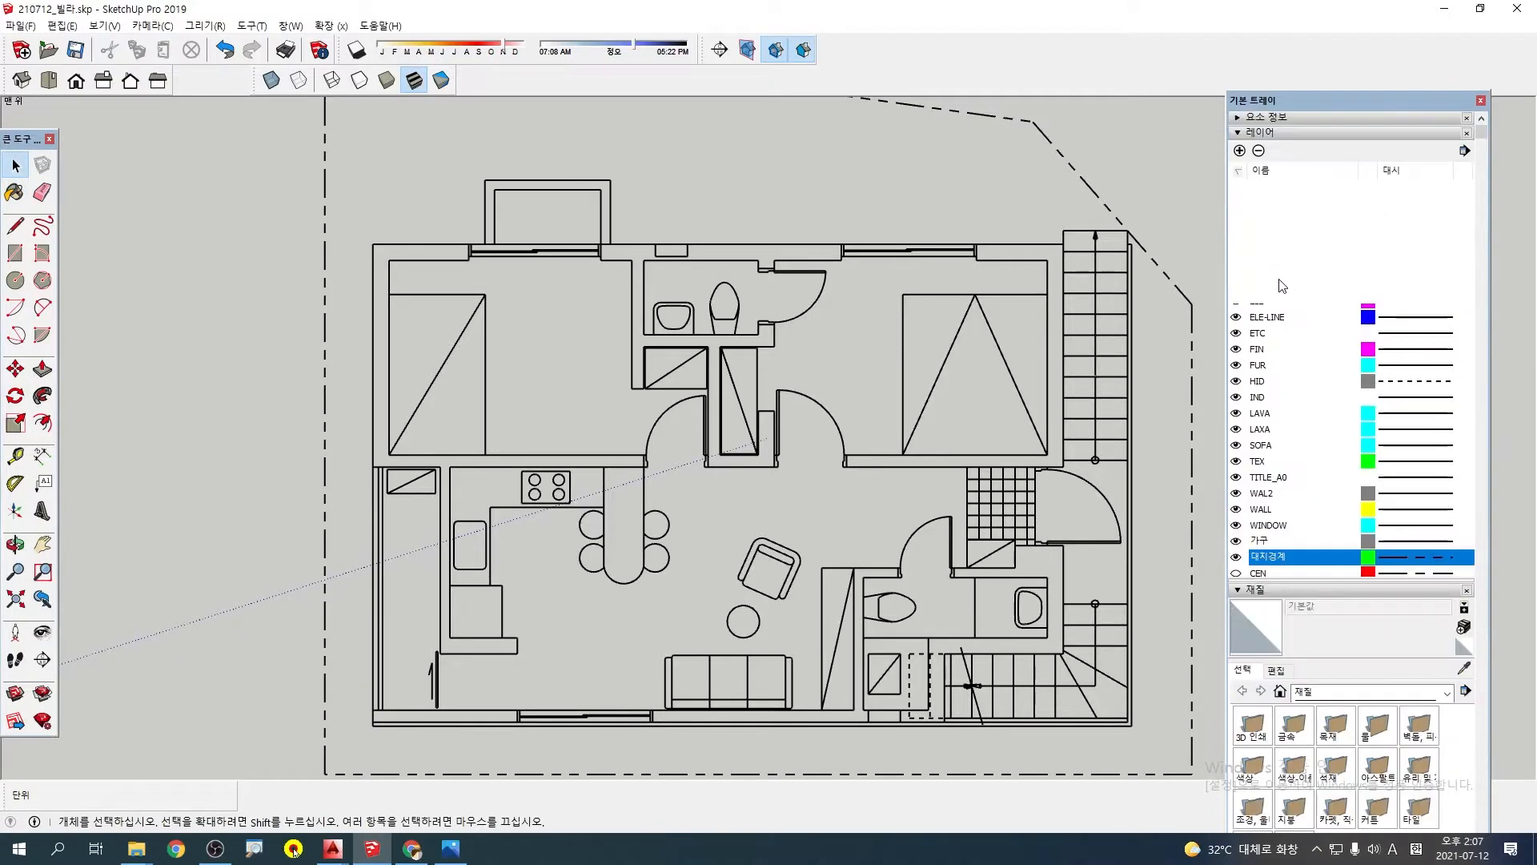
scroll(1274, 462, down, 2)
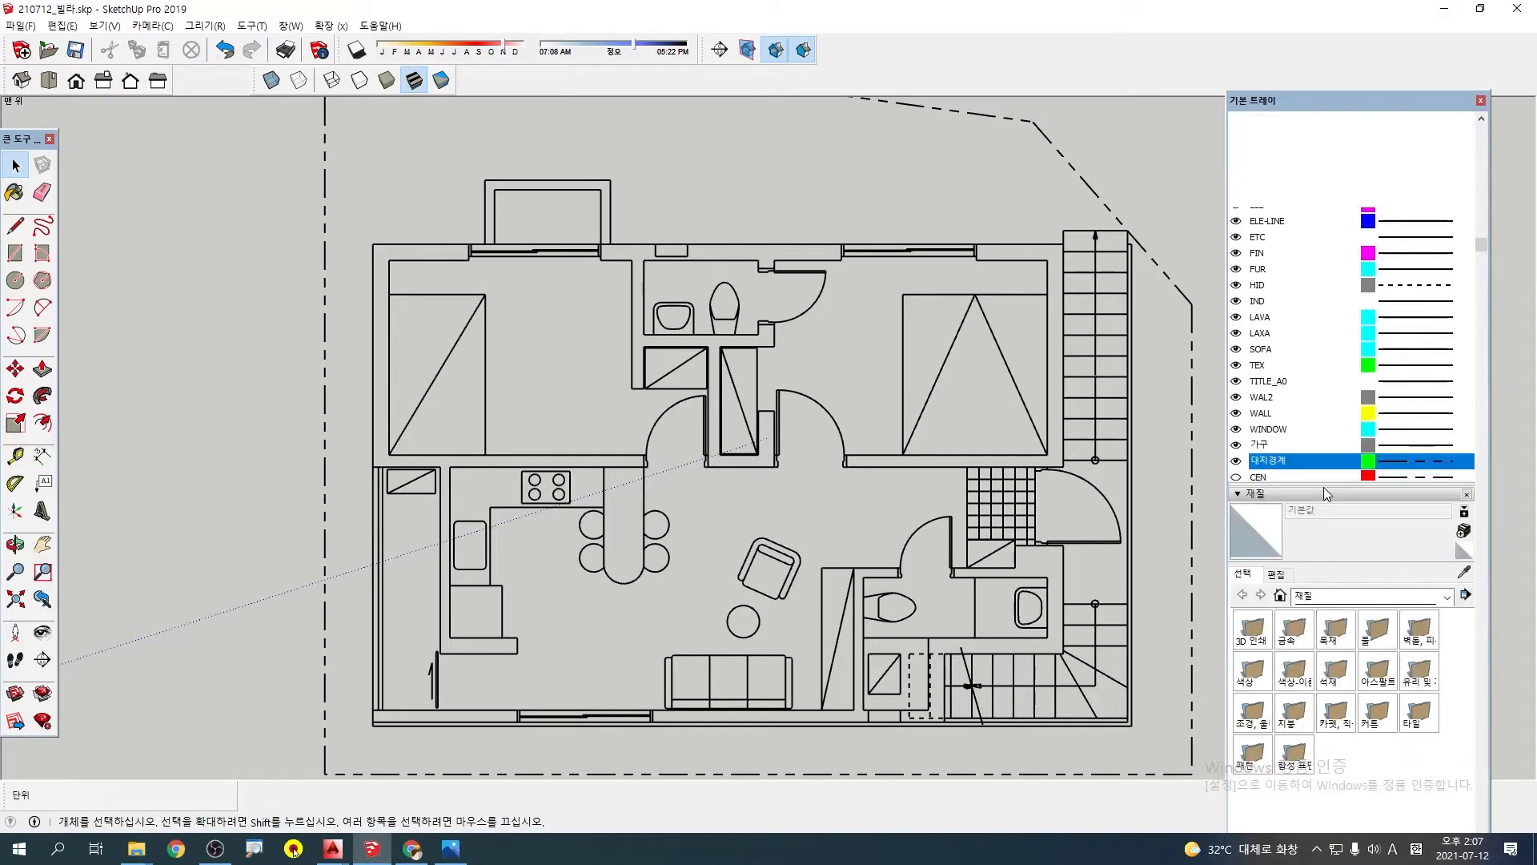
drag(1322, 533, 1320, 580)
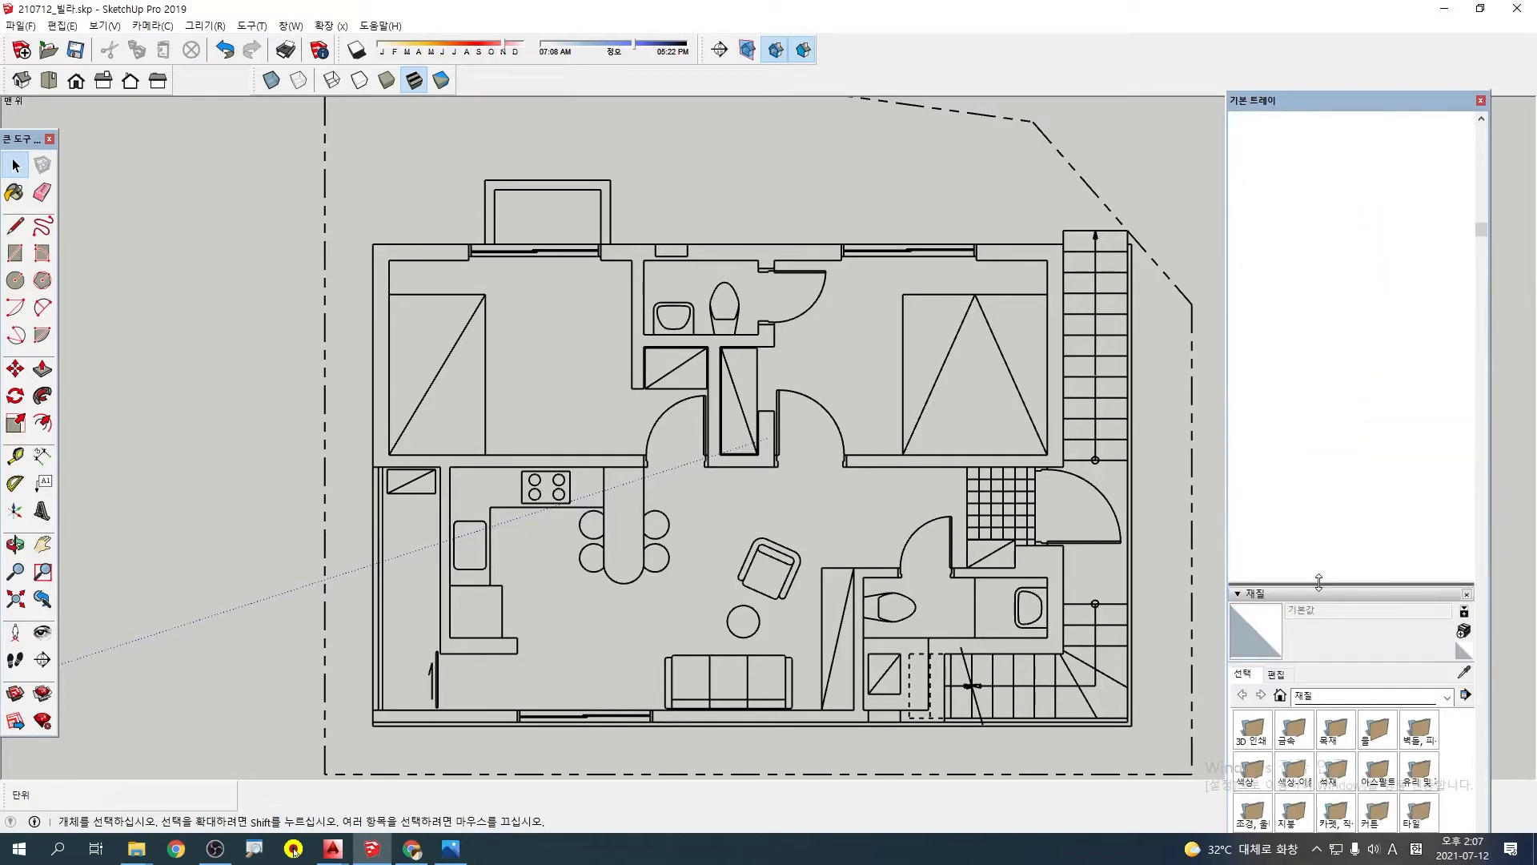
click(1480, 101)
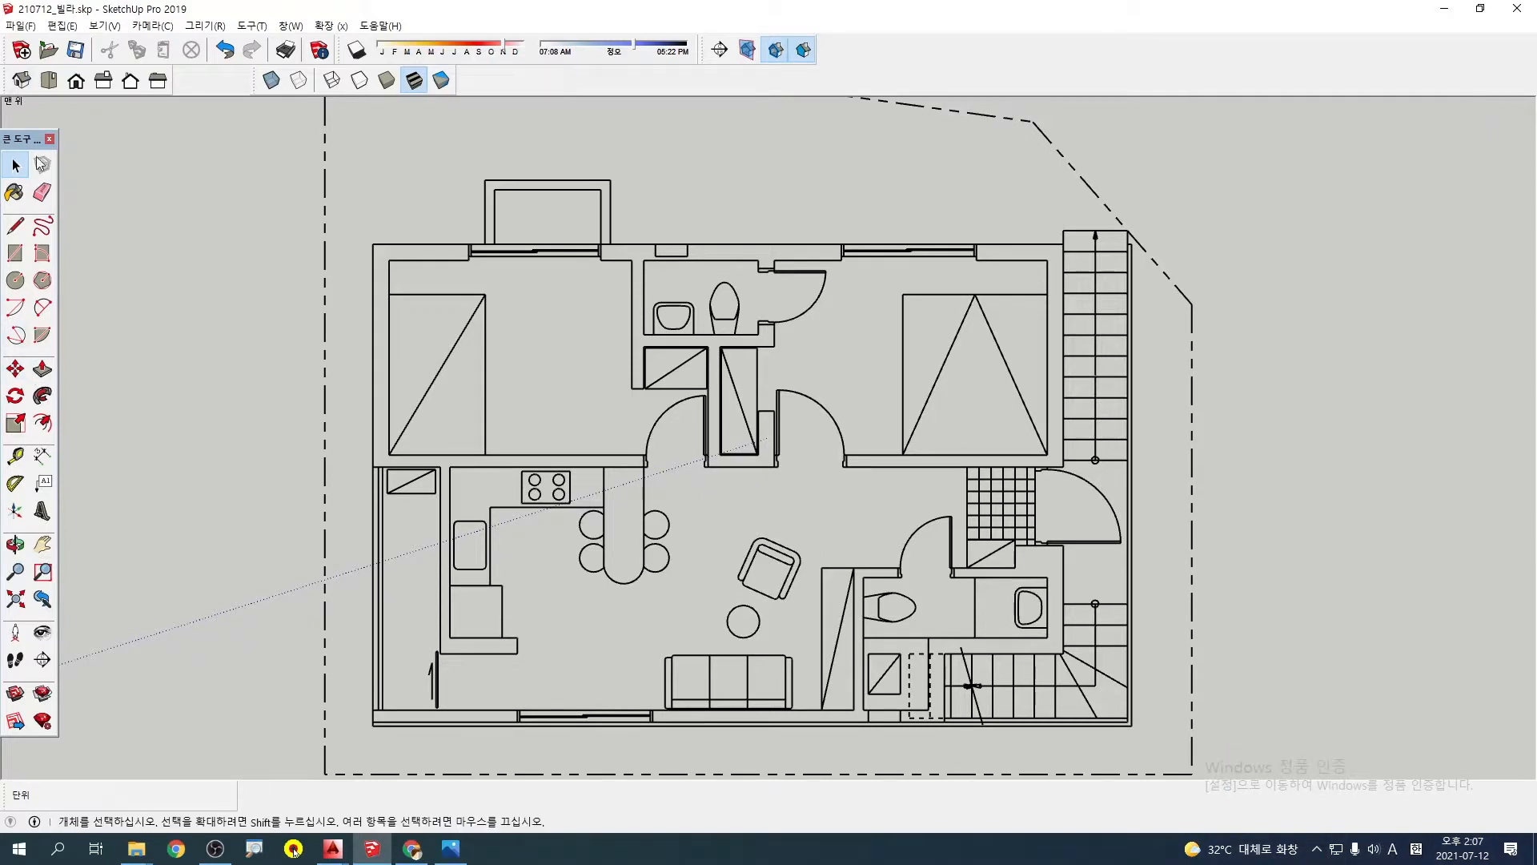
click(14, 193)
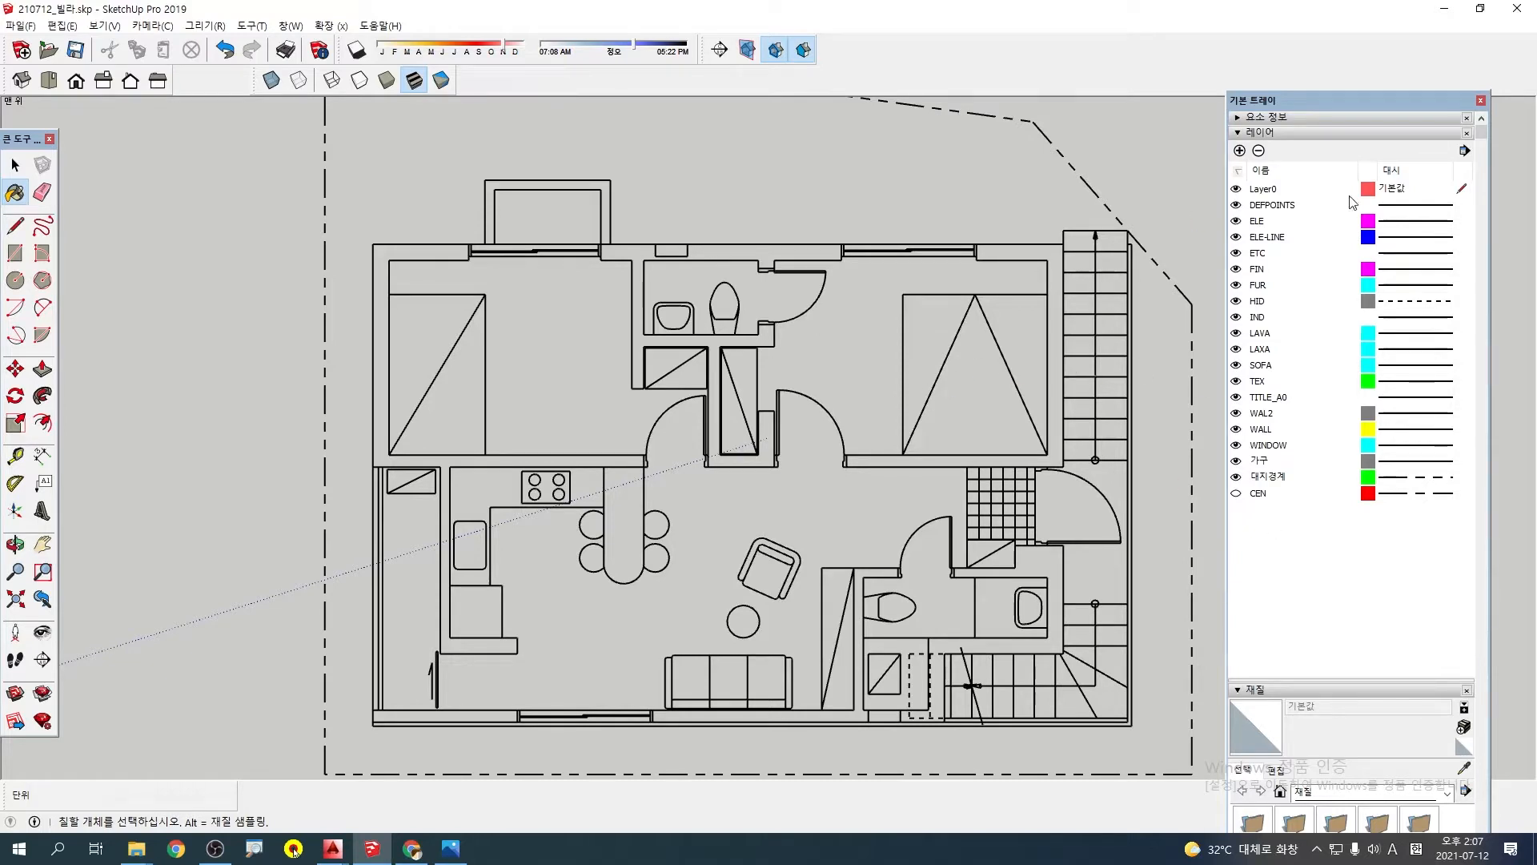
key(space)
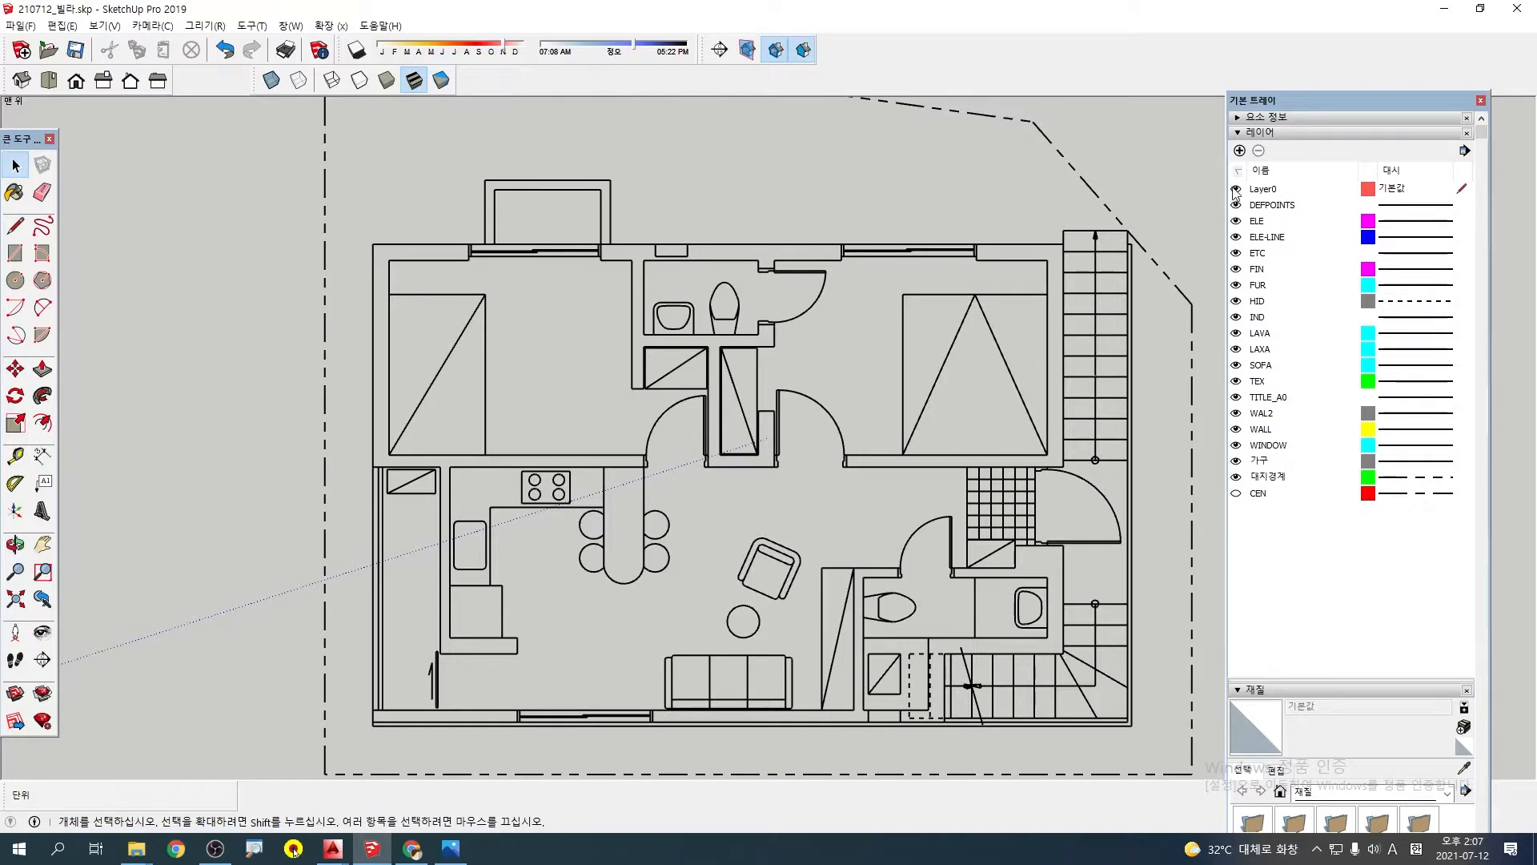
Make DEFPOINTS the current layer and delete the 대지경계 layer, moving its contents to the default layer
click(1468, 205)
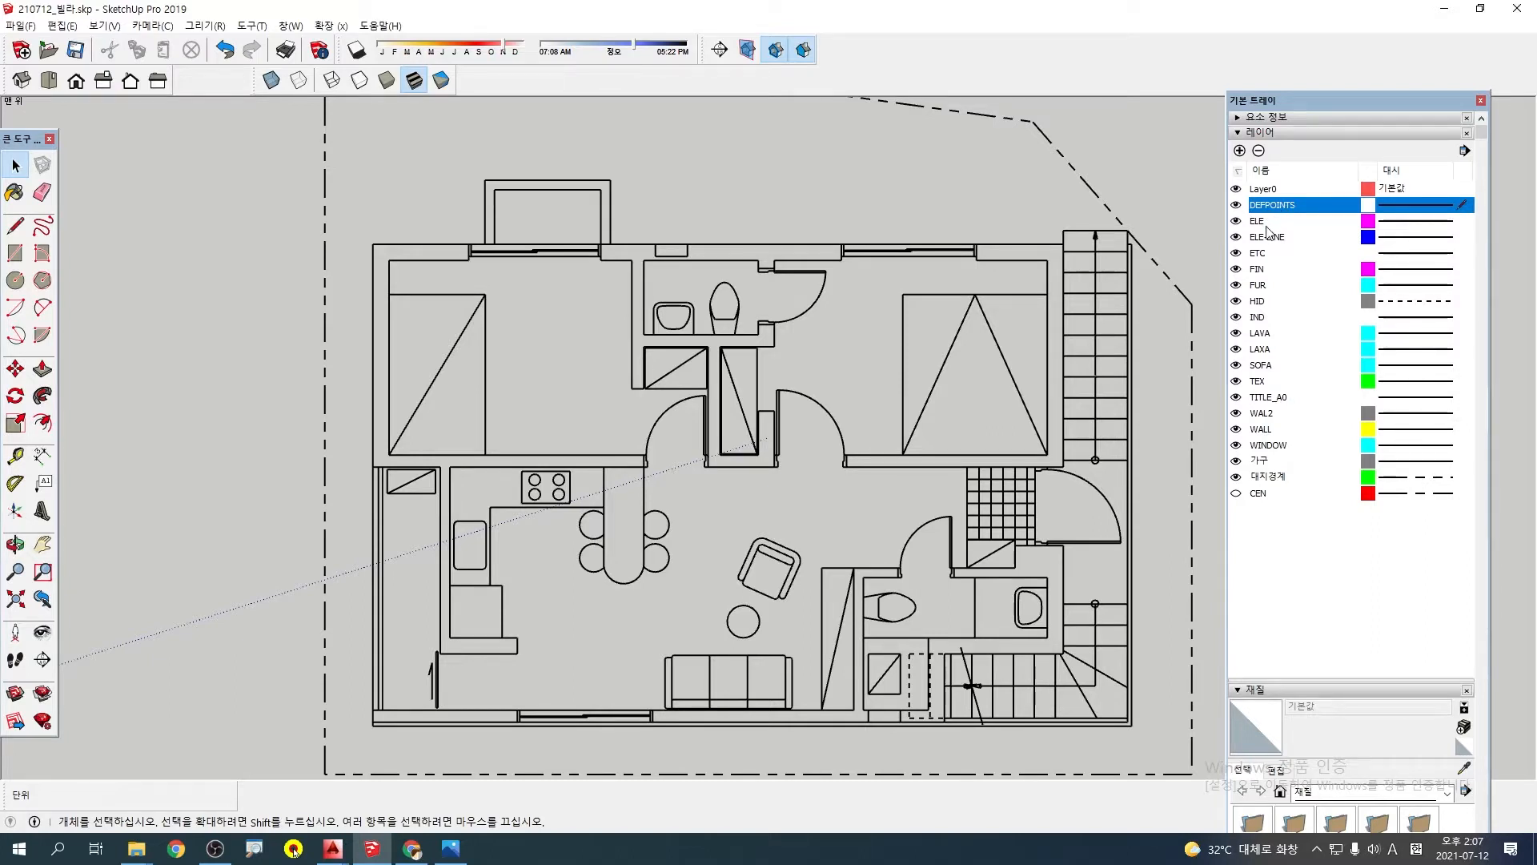
click(1276, 480)
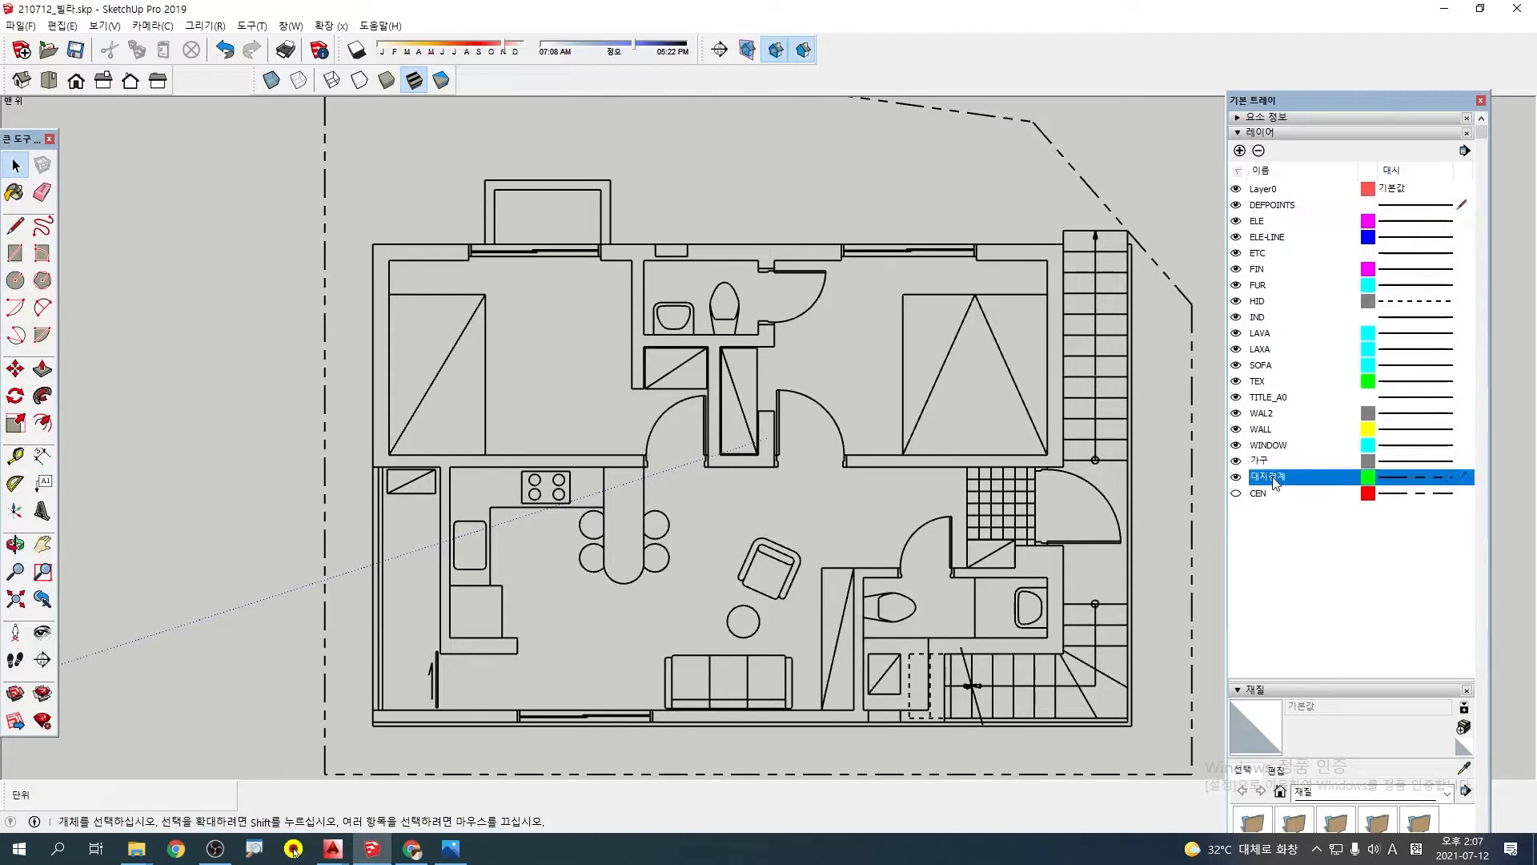
click(1260, 152)
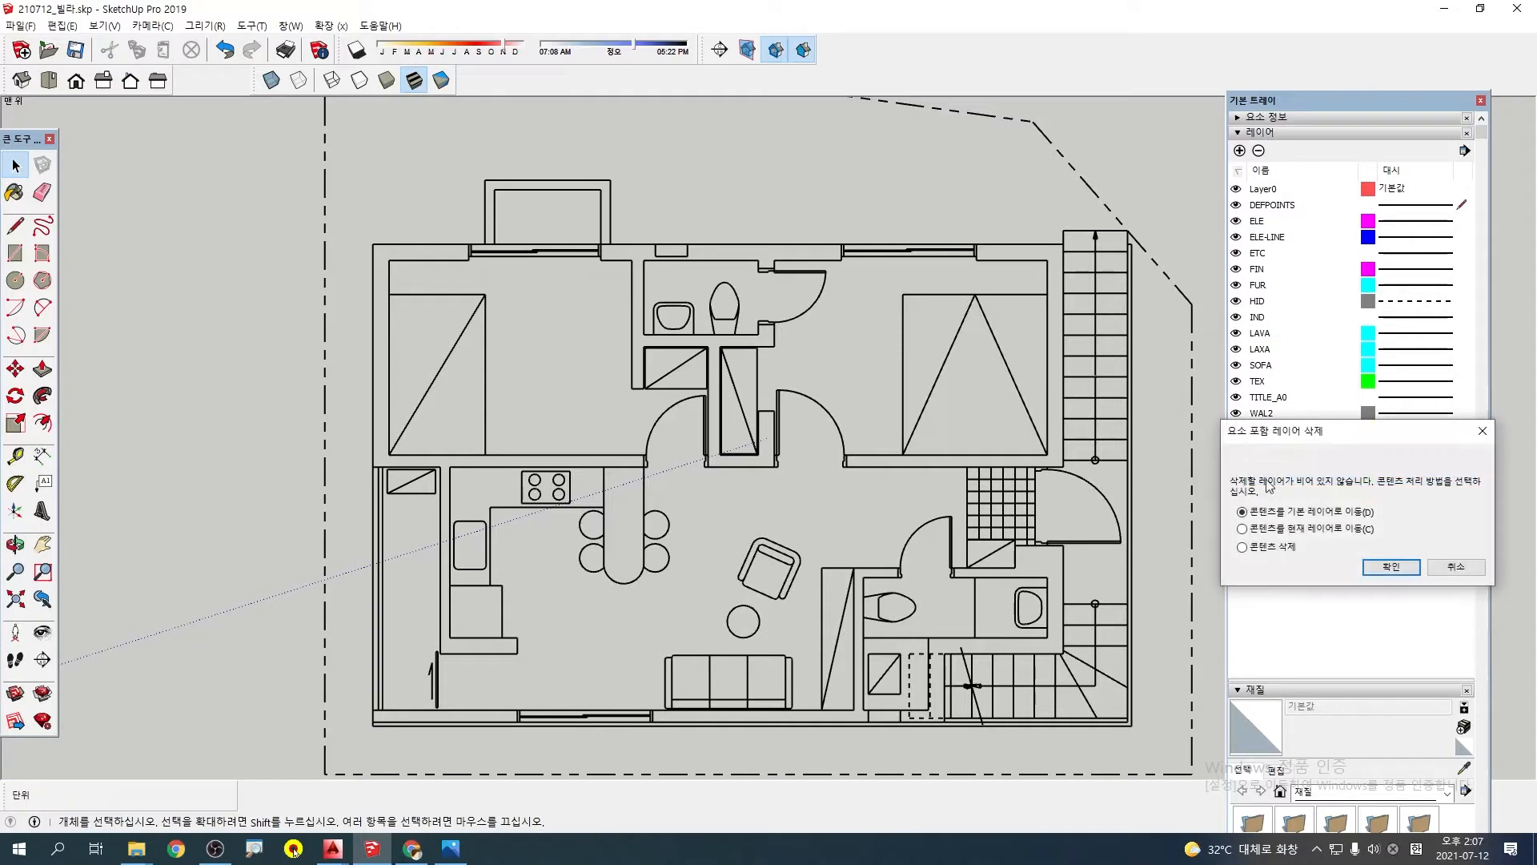
click(1381, 568)
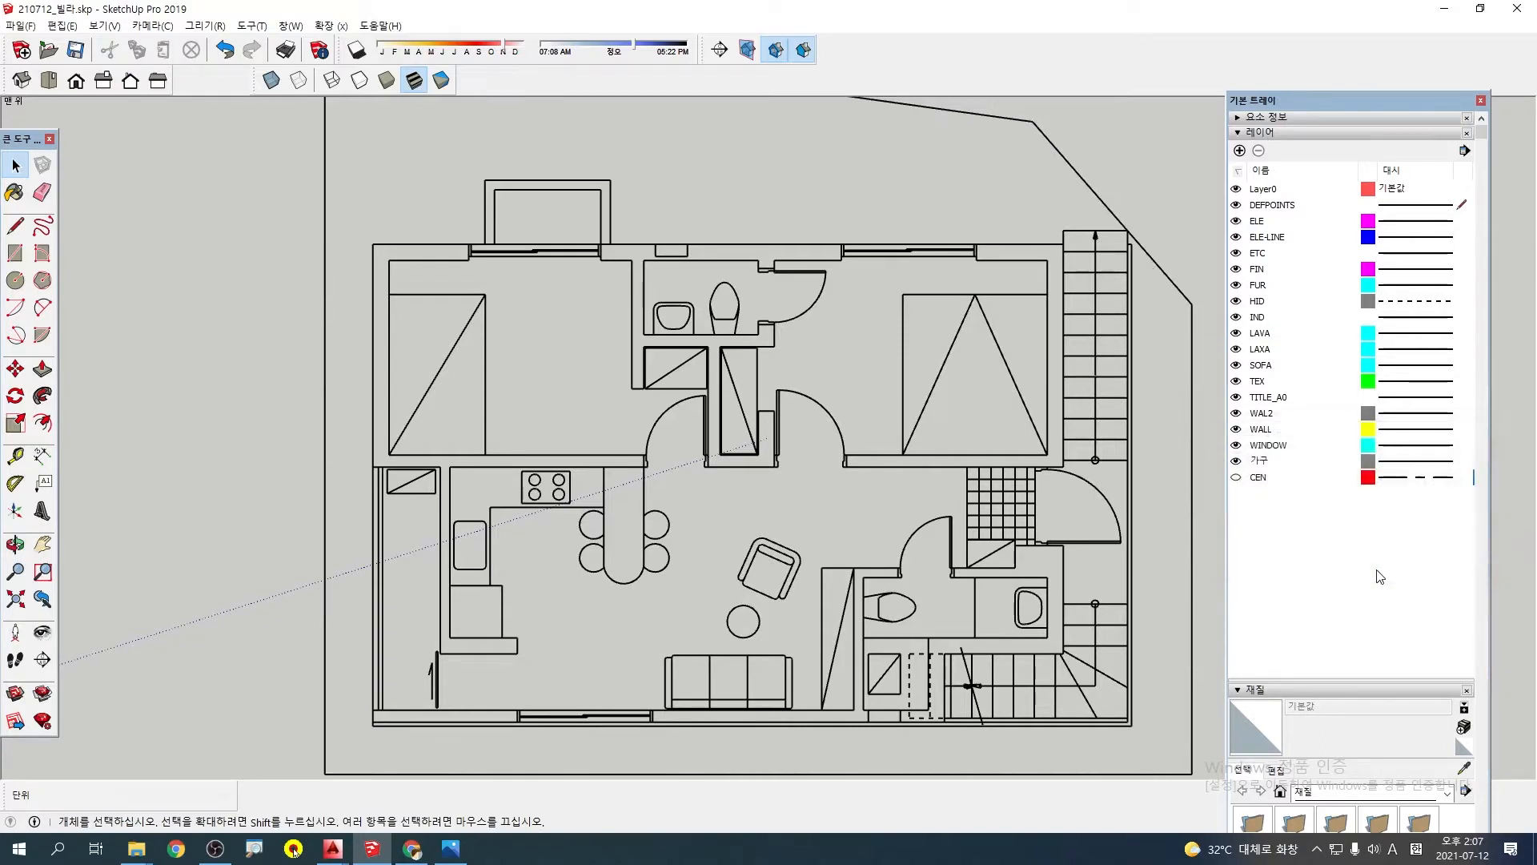
Try deleting the layers from ETC to 가구 with their contents moved to the current layer, and undo the deletion
click(1261, 461)
shift+click(1275, 385)
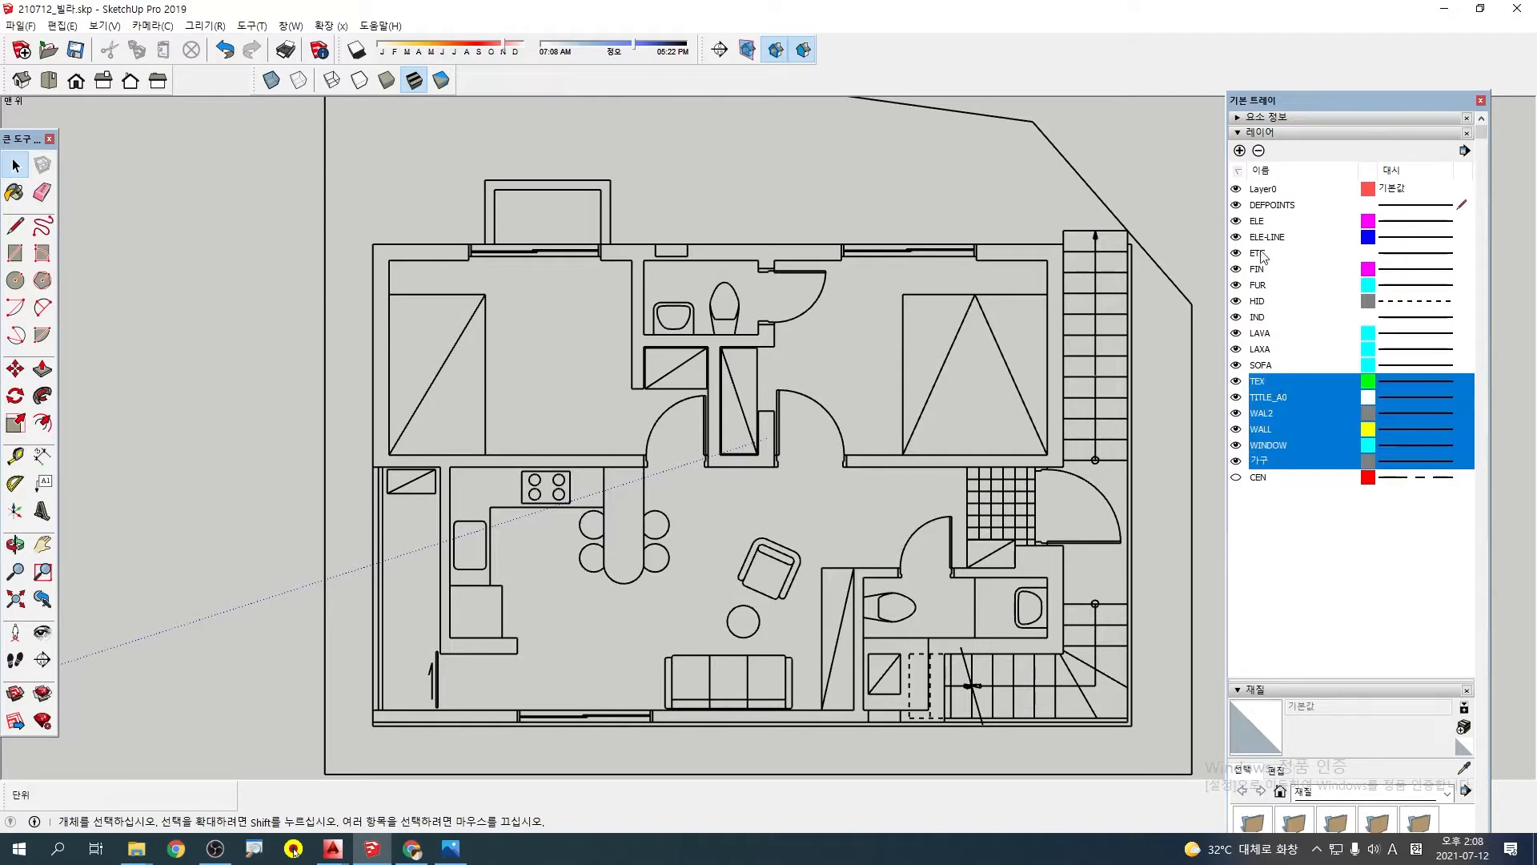
click(1273, 463)
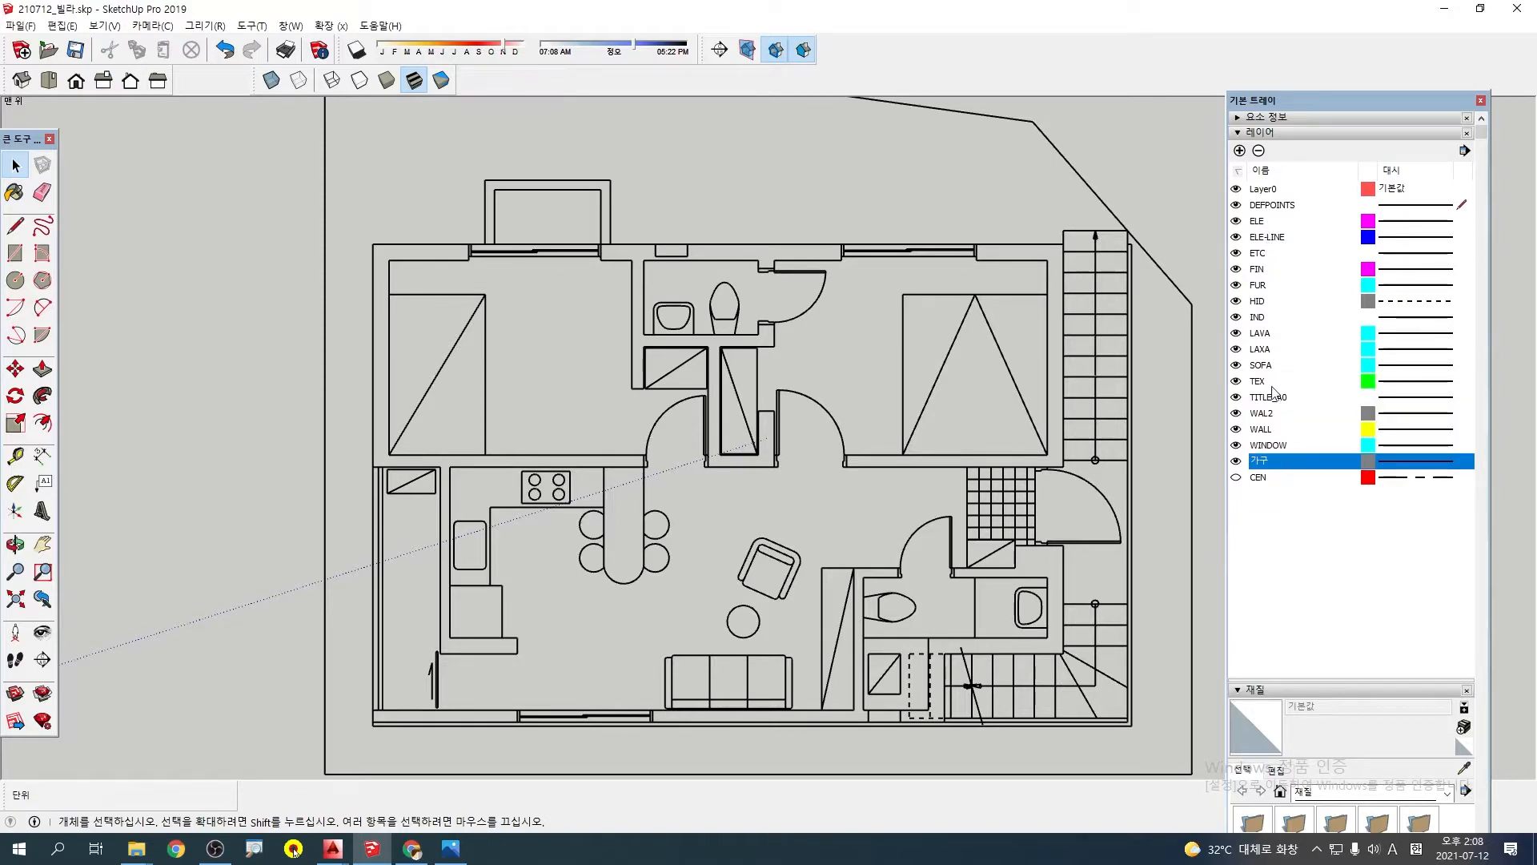
shift+click(1268, 253)
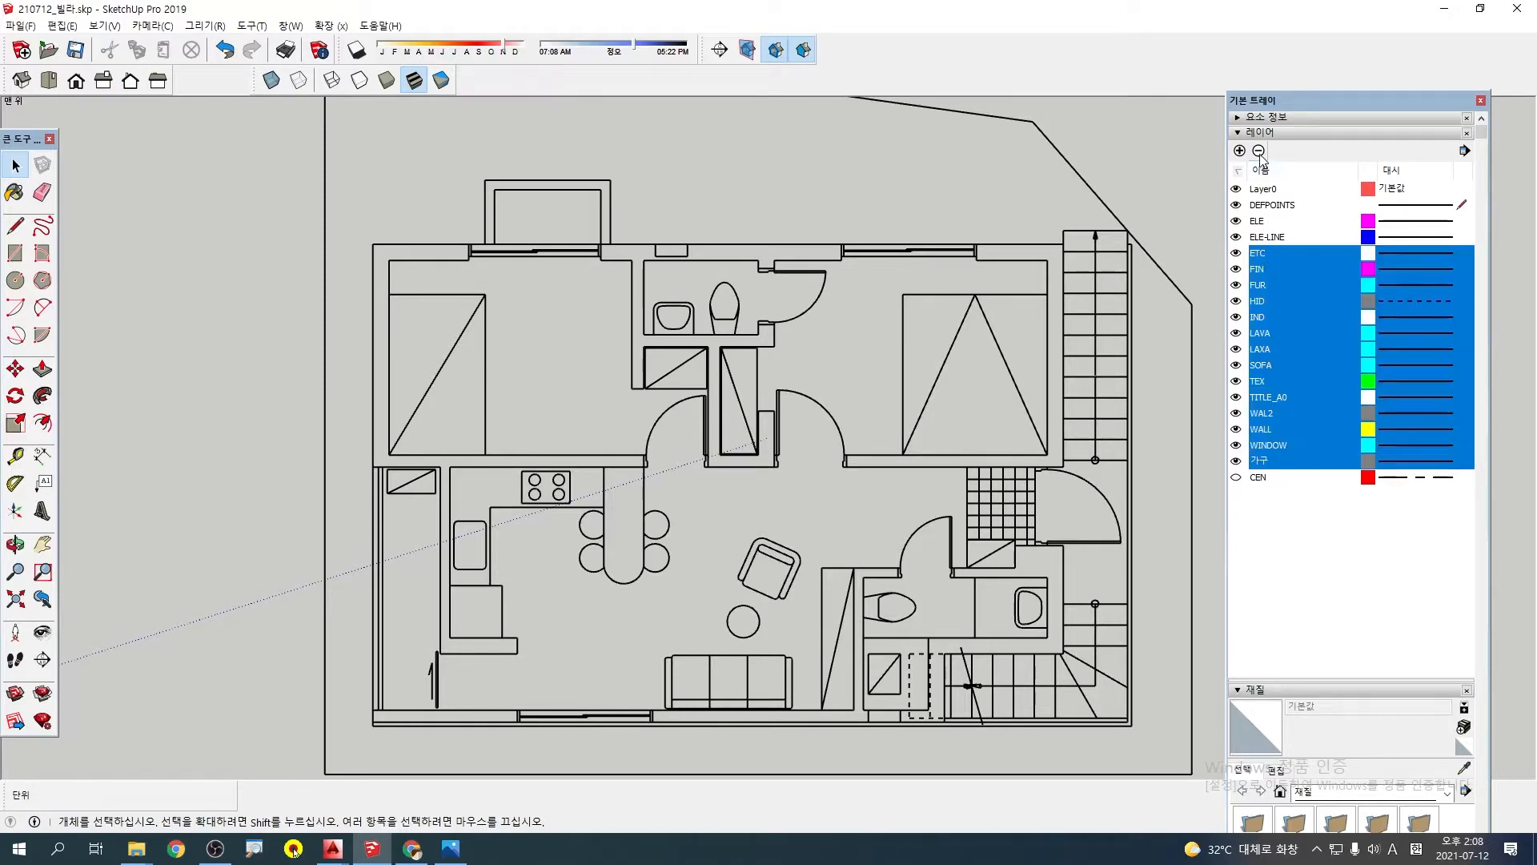
click(1260, 153)
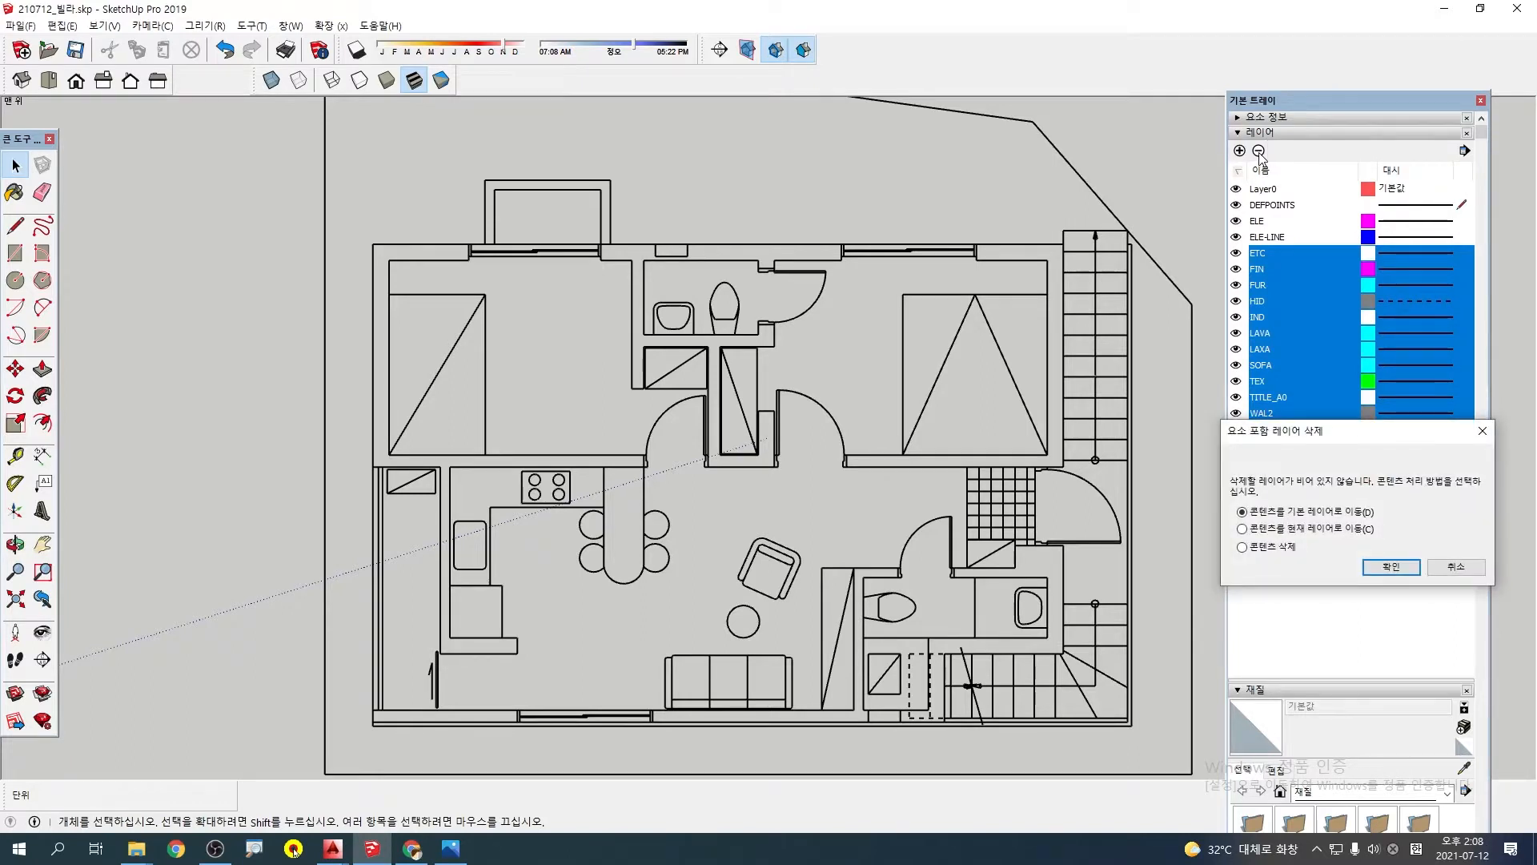
click(1288, 530)
click(1381, 569)
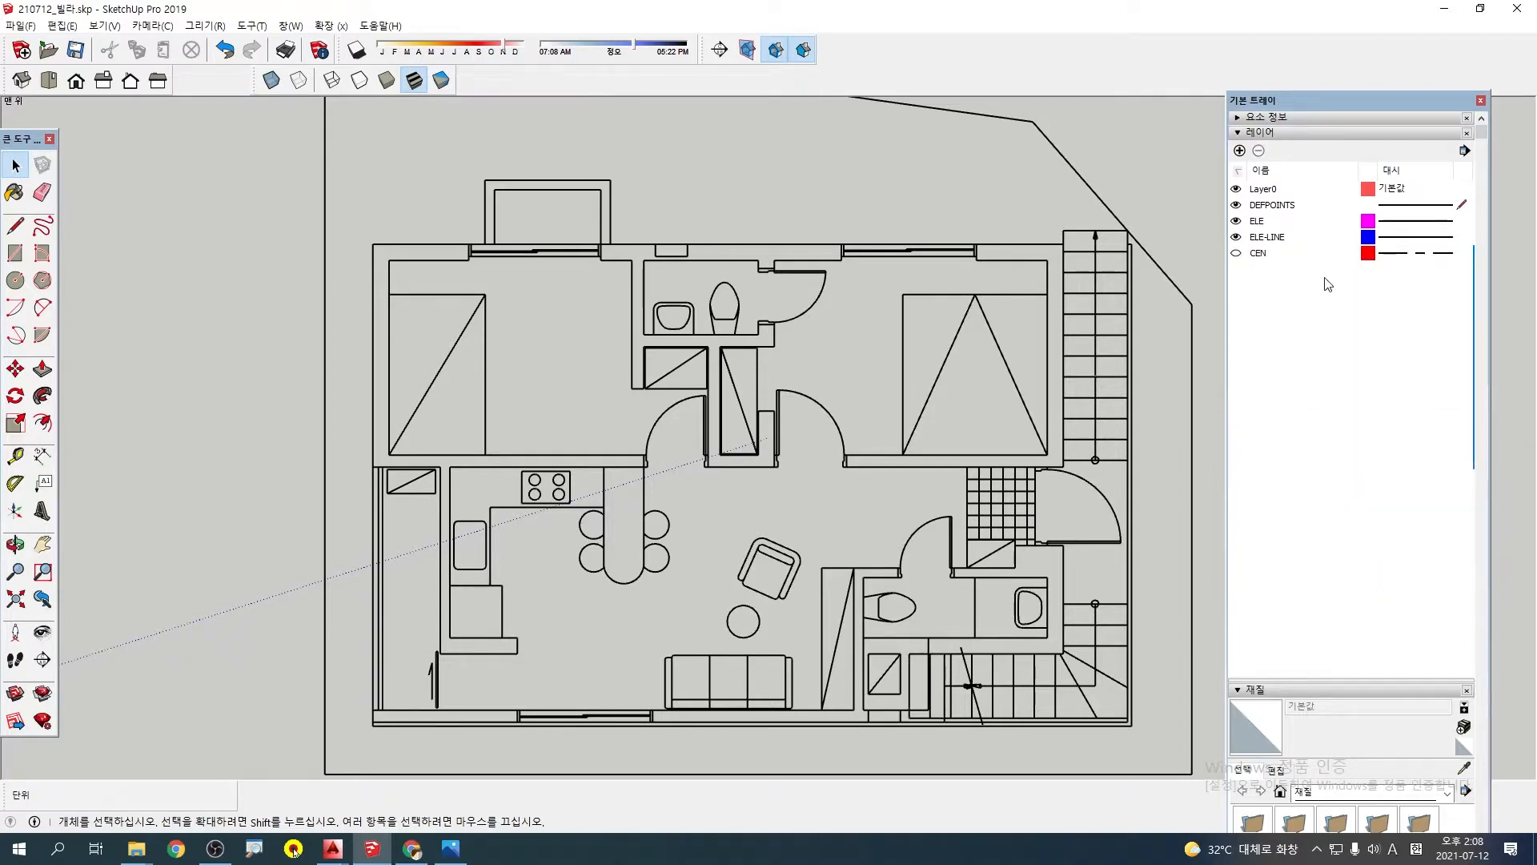
key(ctrl+z)
Delete the layers from TEX to 가구, moving their contents to the current layer
click(1274, 461)
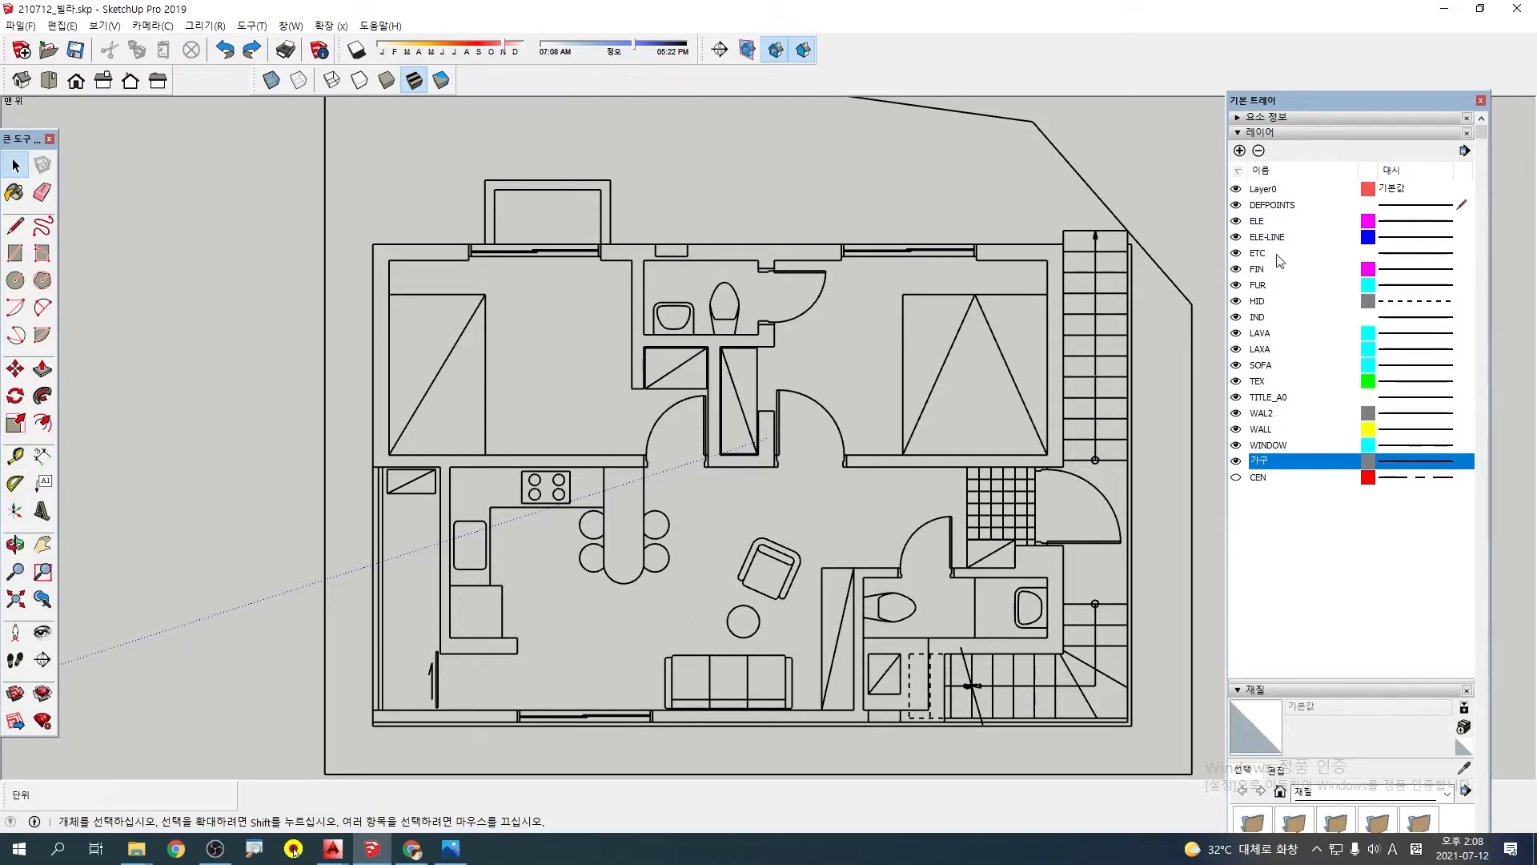
shift+click(1260, 366)
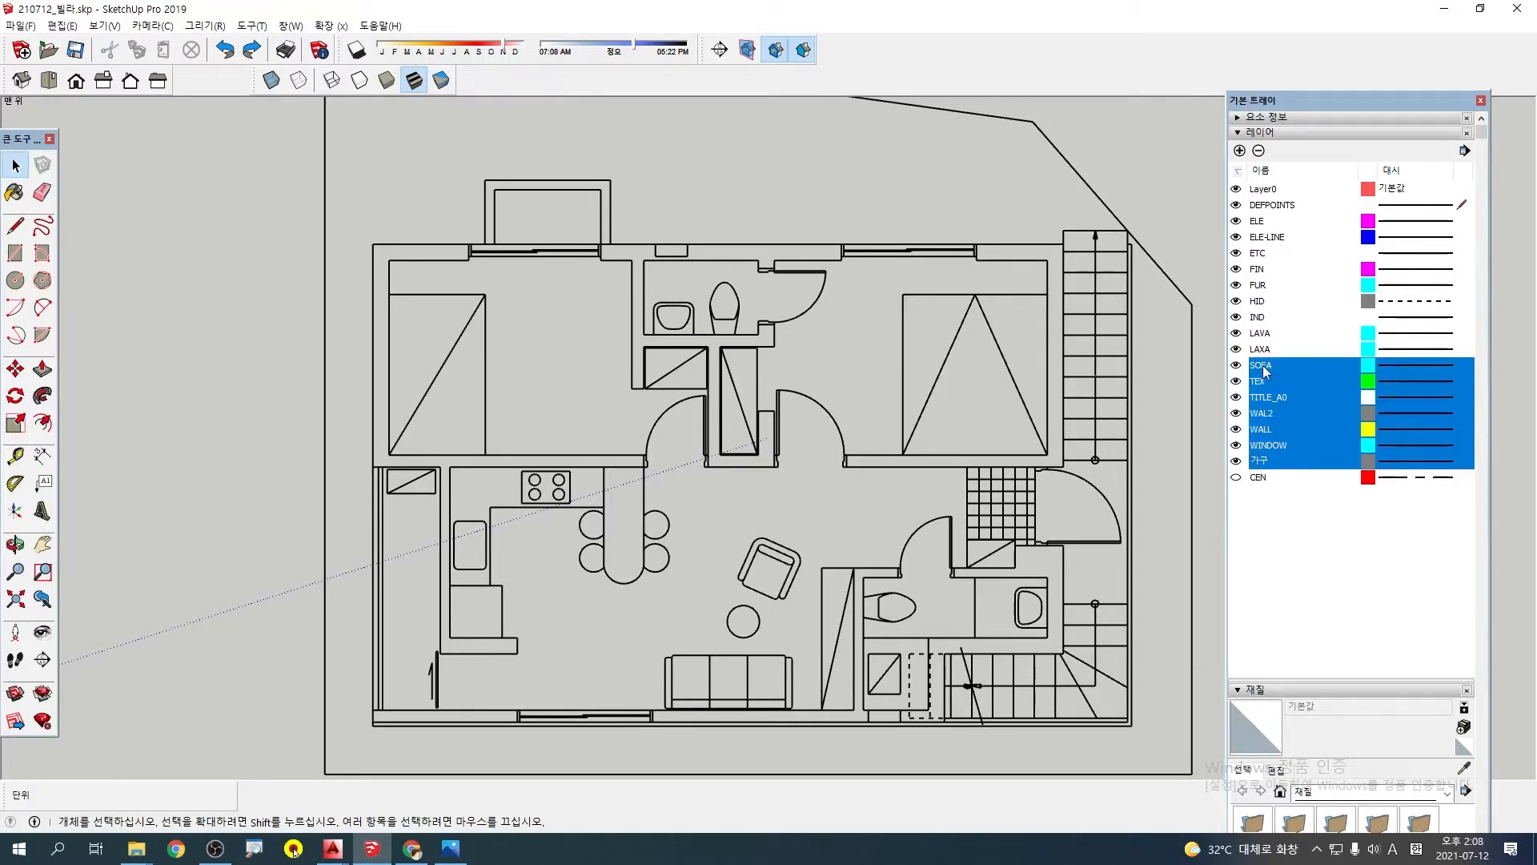
click(1268, 462)
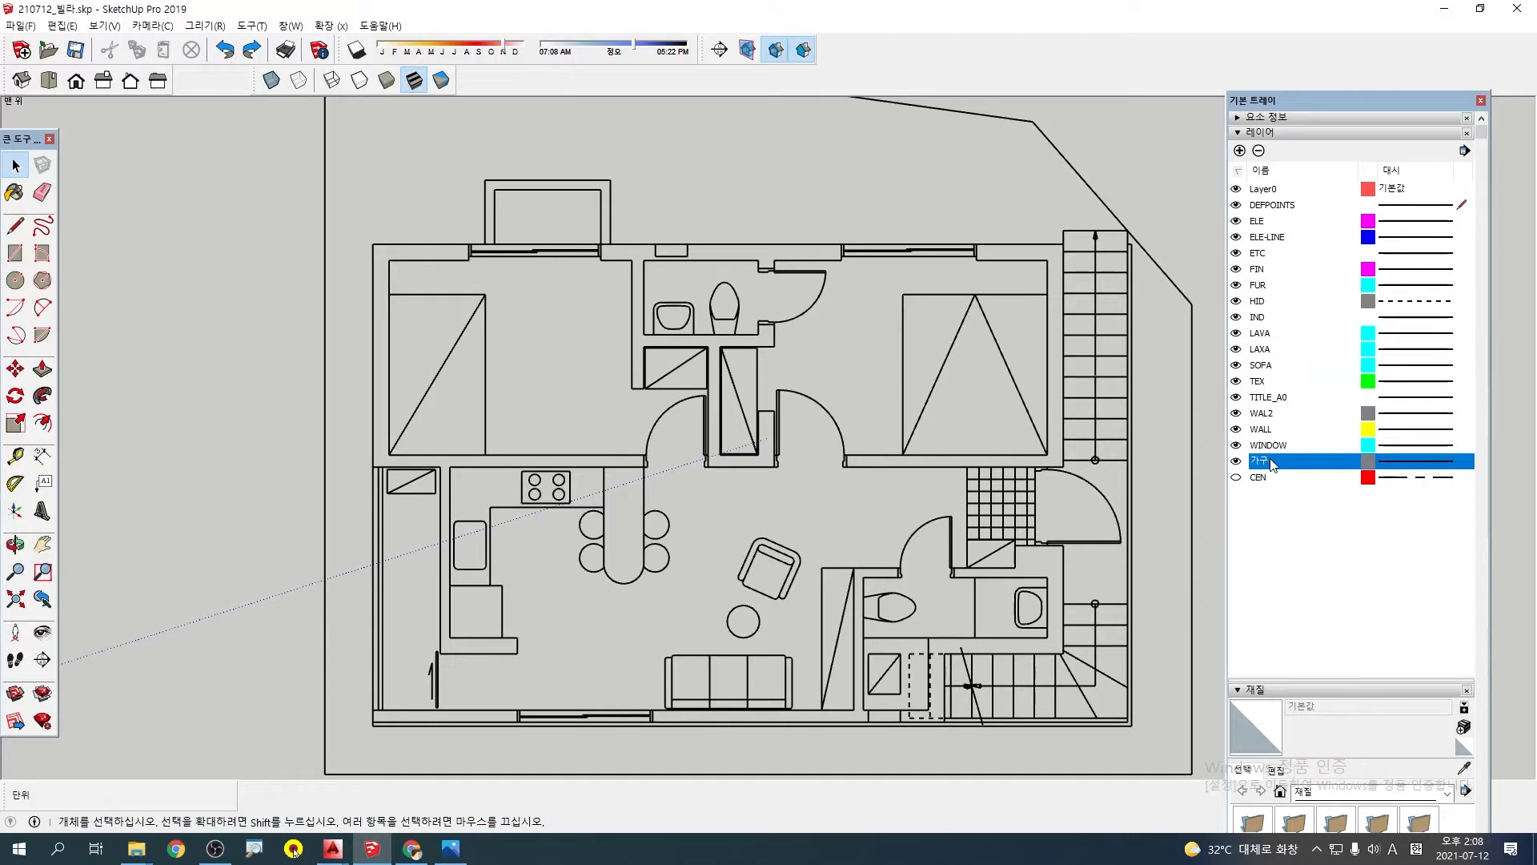
shift+click(1265, 382)
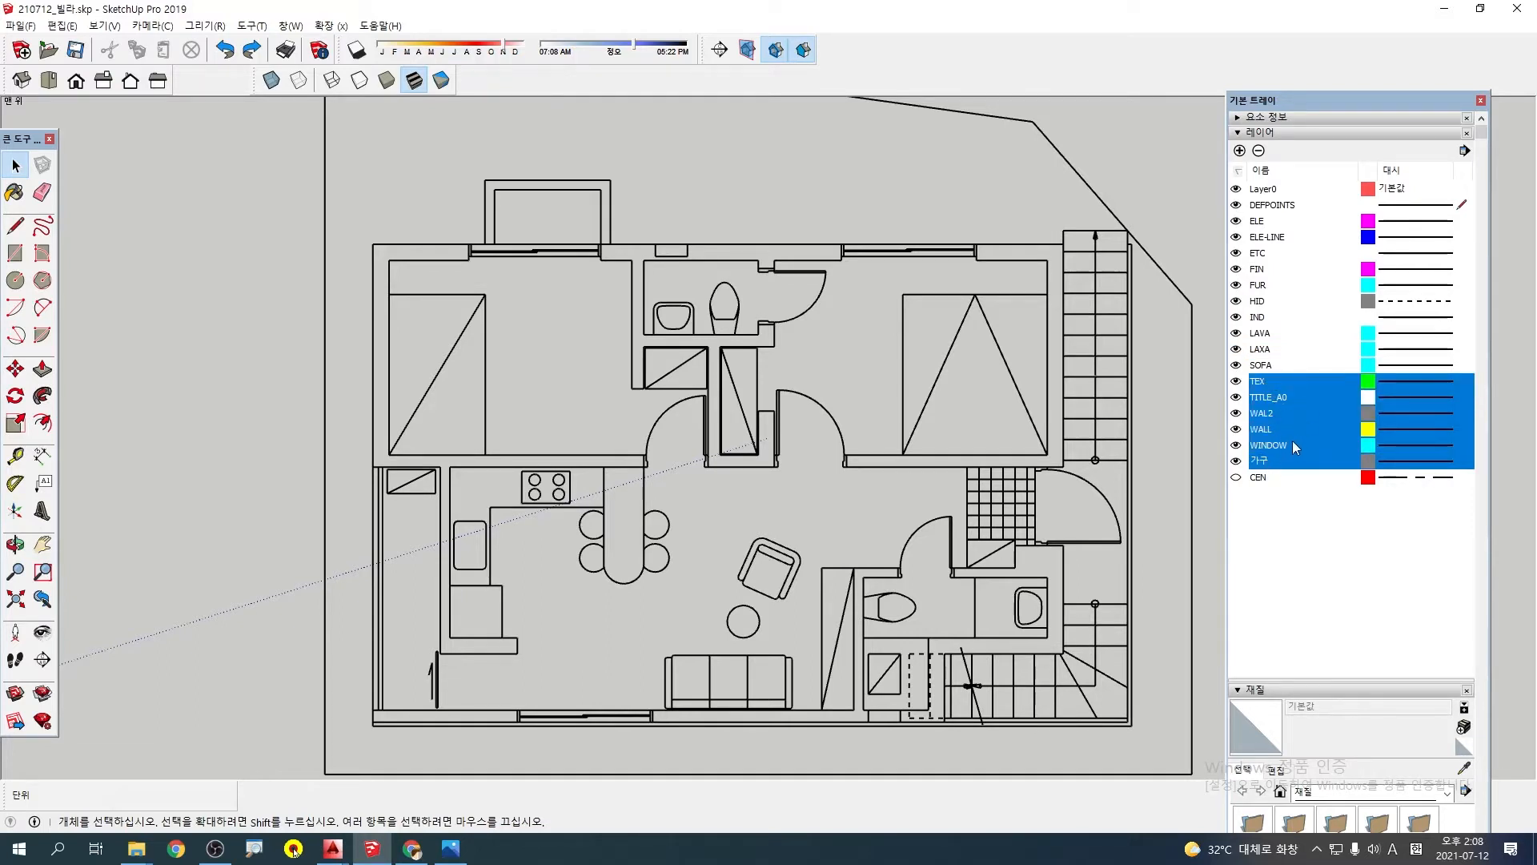
click(1259, 151)
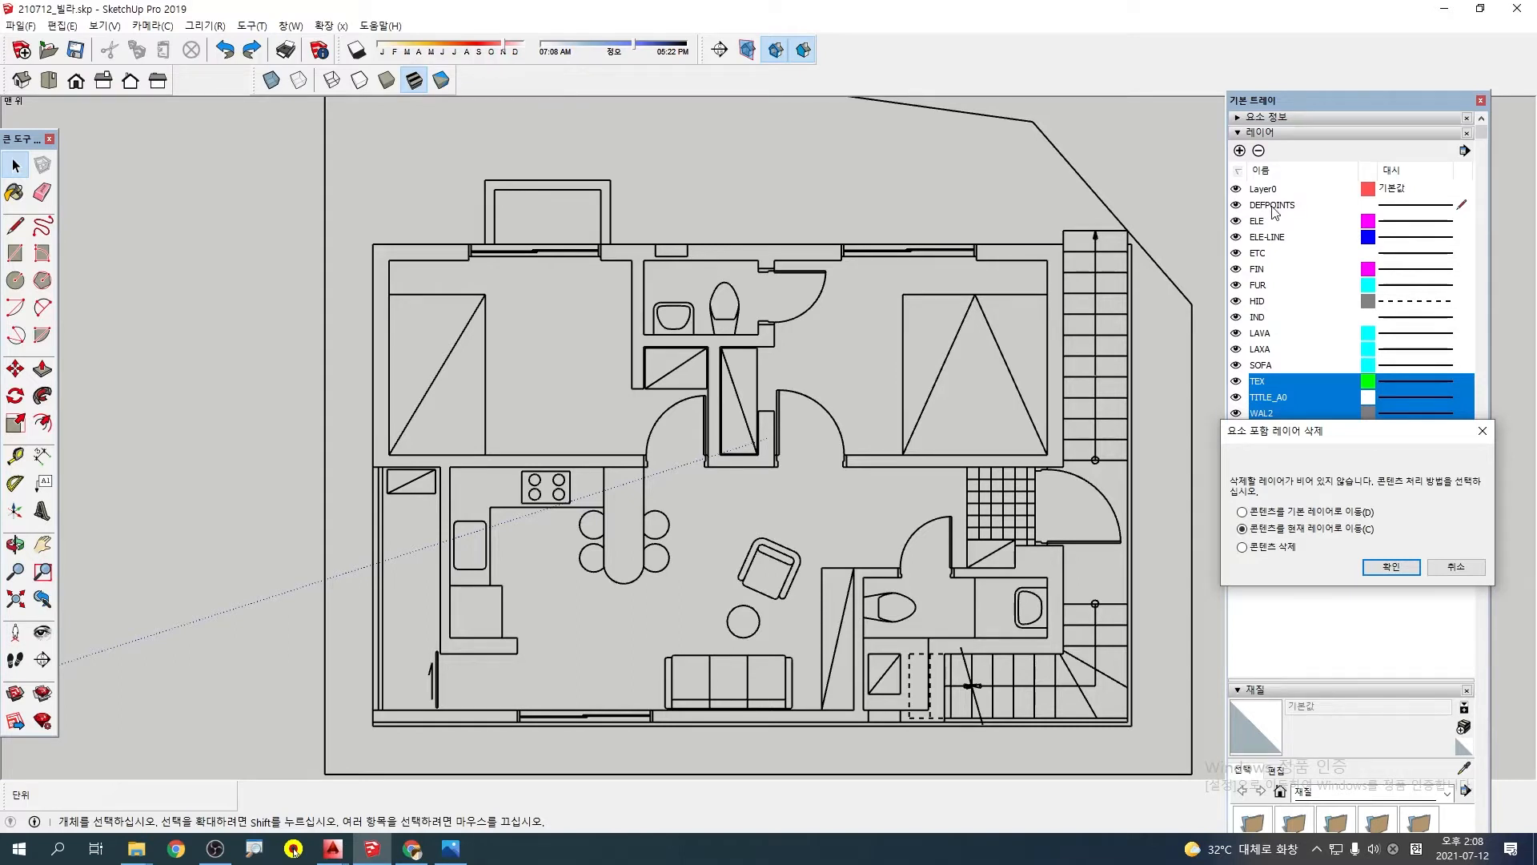
click(1390, 567)
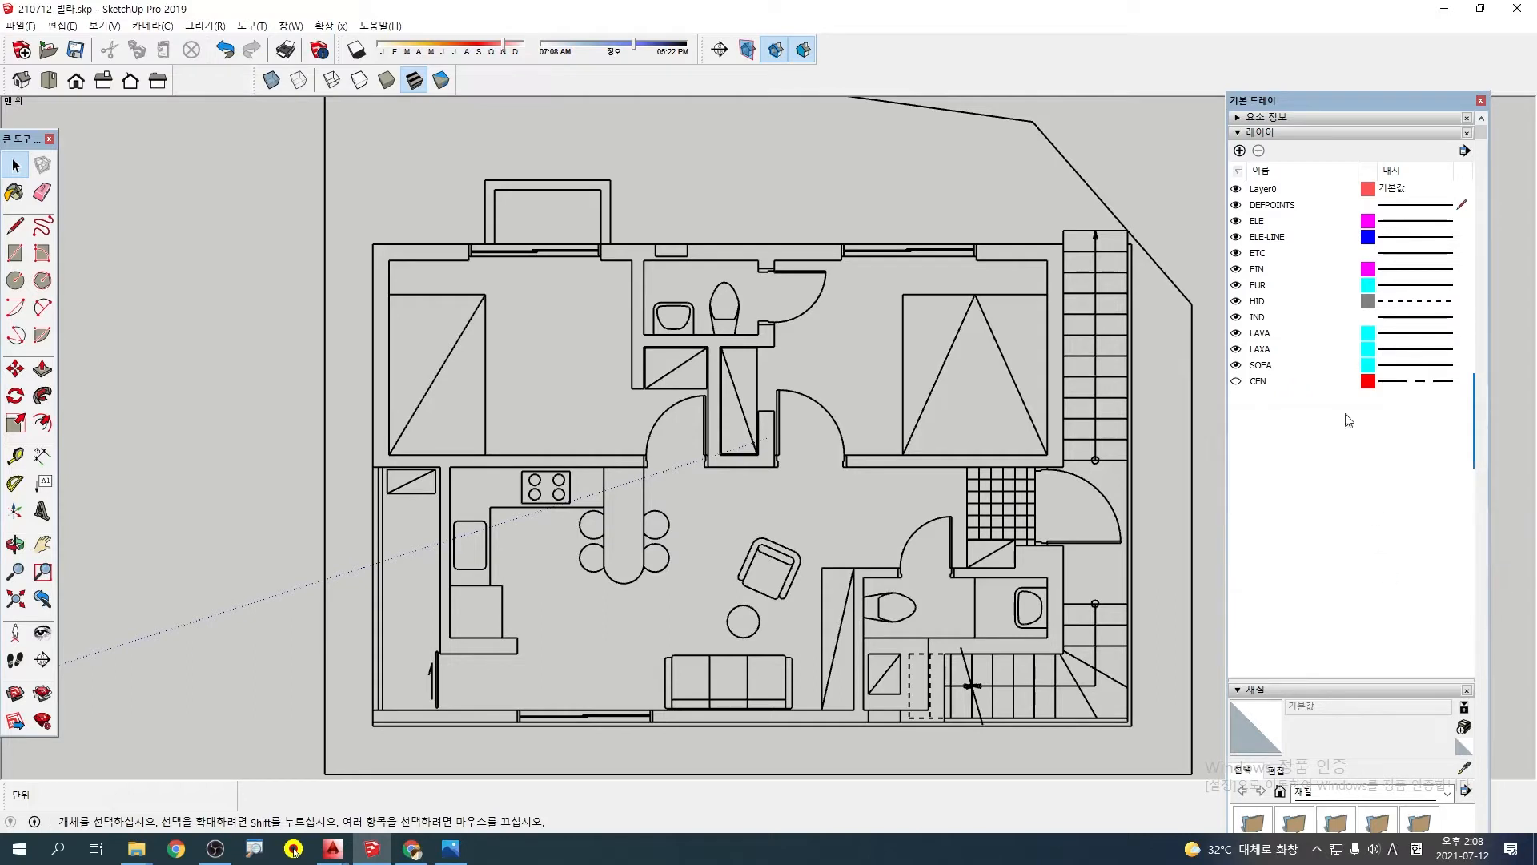
Delete the layers from ELE to SOFA, moving their contents to the current layer
ctrl+click(1273, 221)
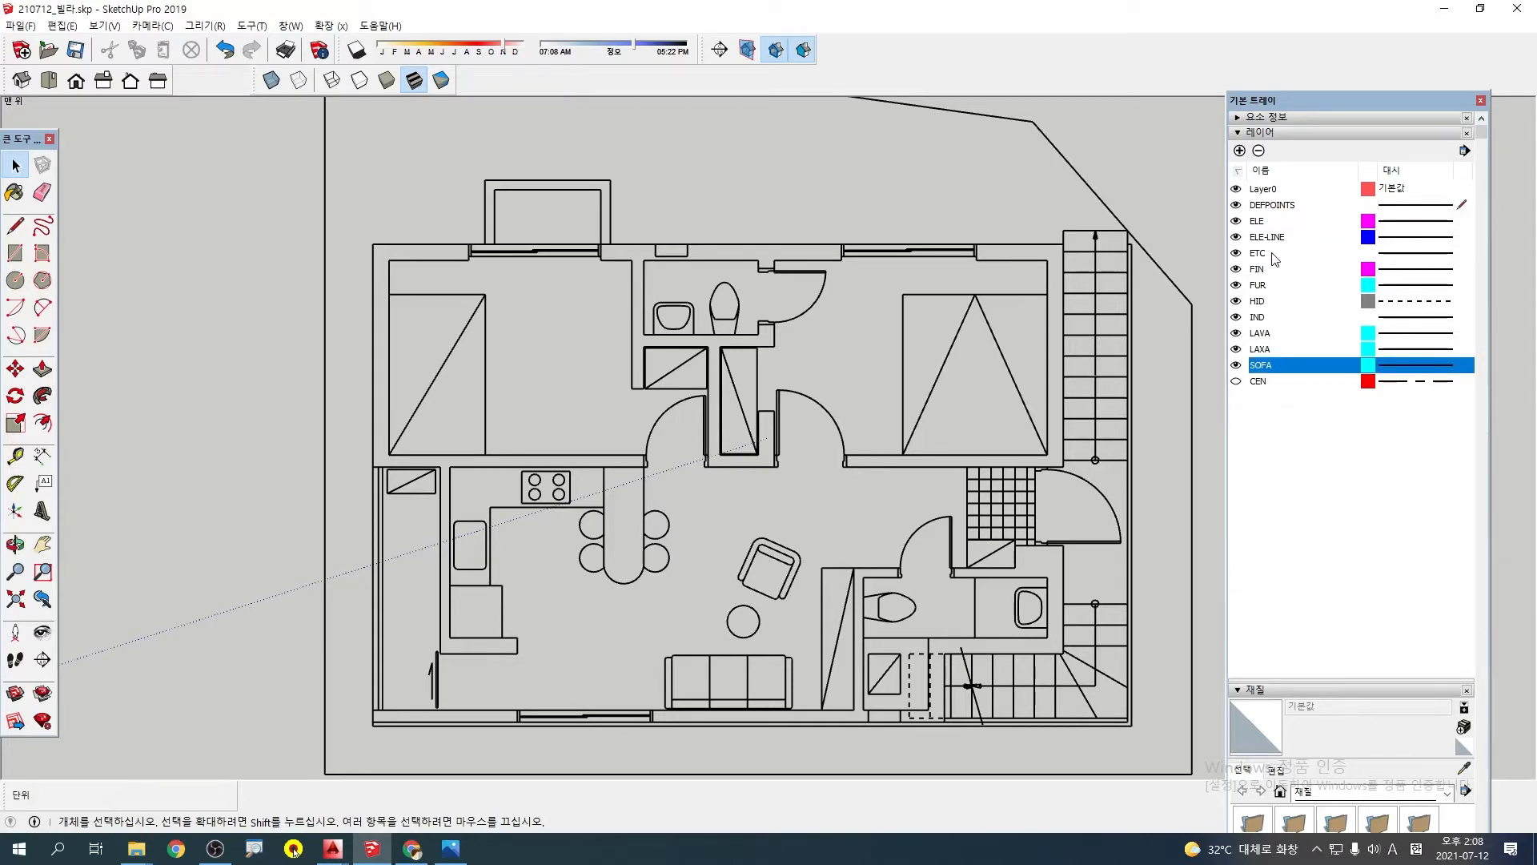
shift+click(1272, 224)
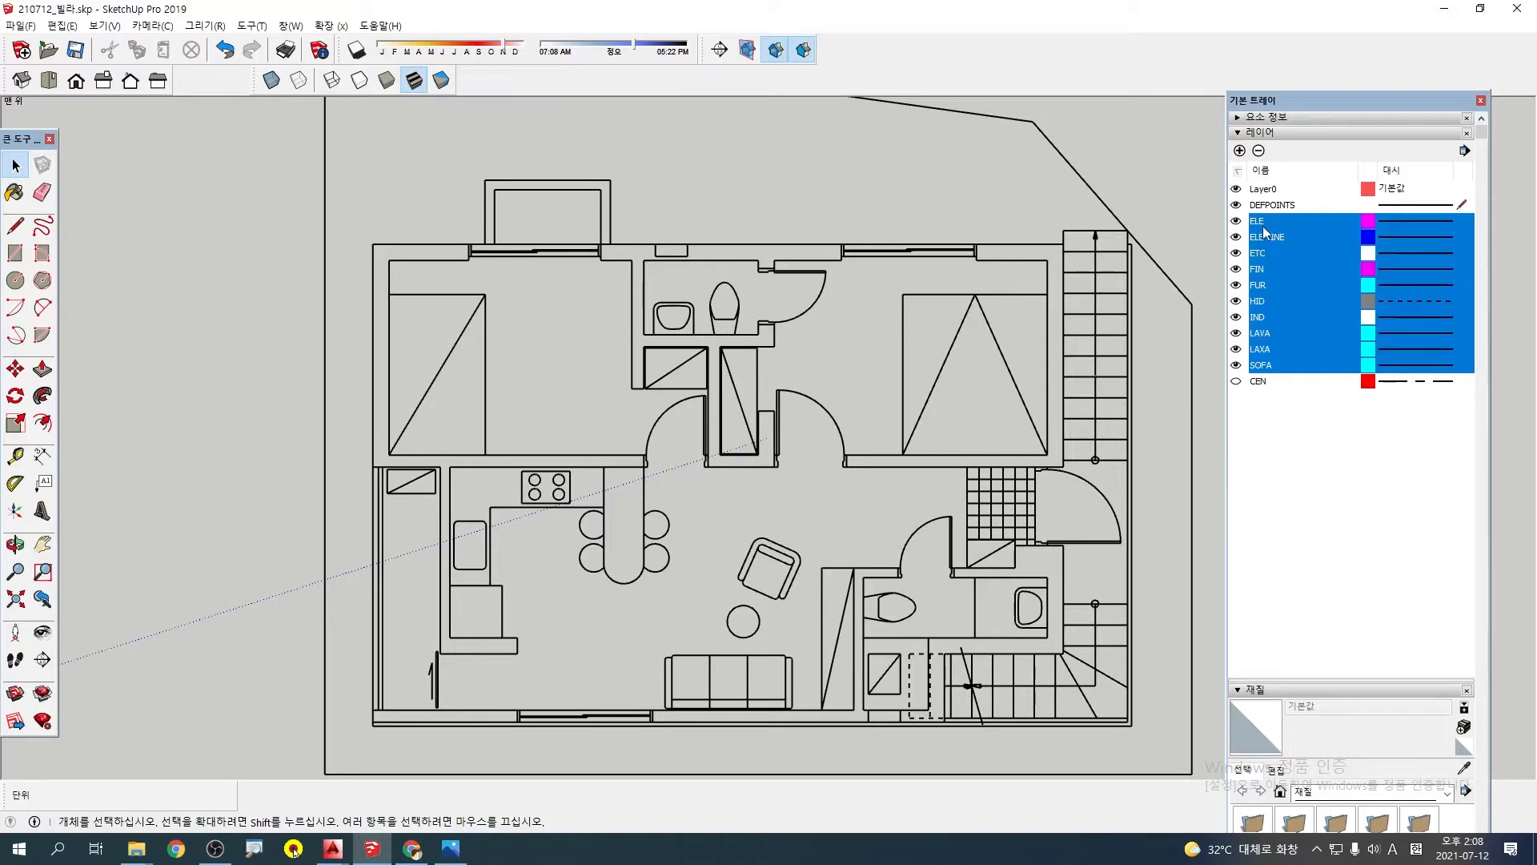
drag(1269, 227, 1293, 341)
key(Escape)
click(1260, 152)
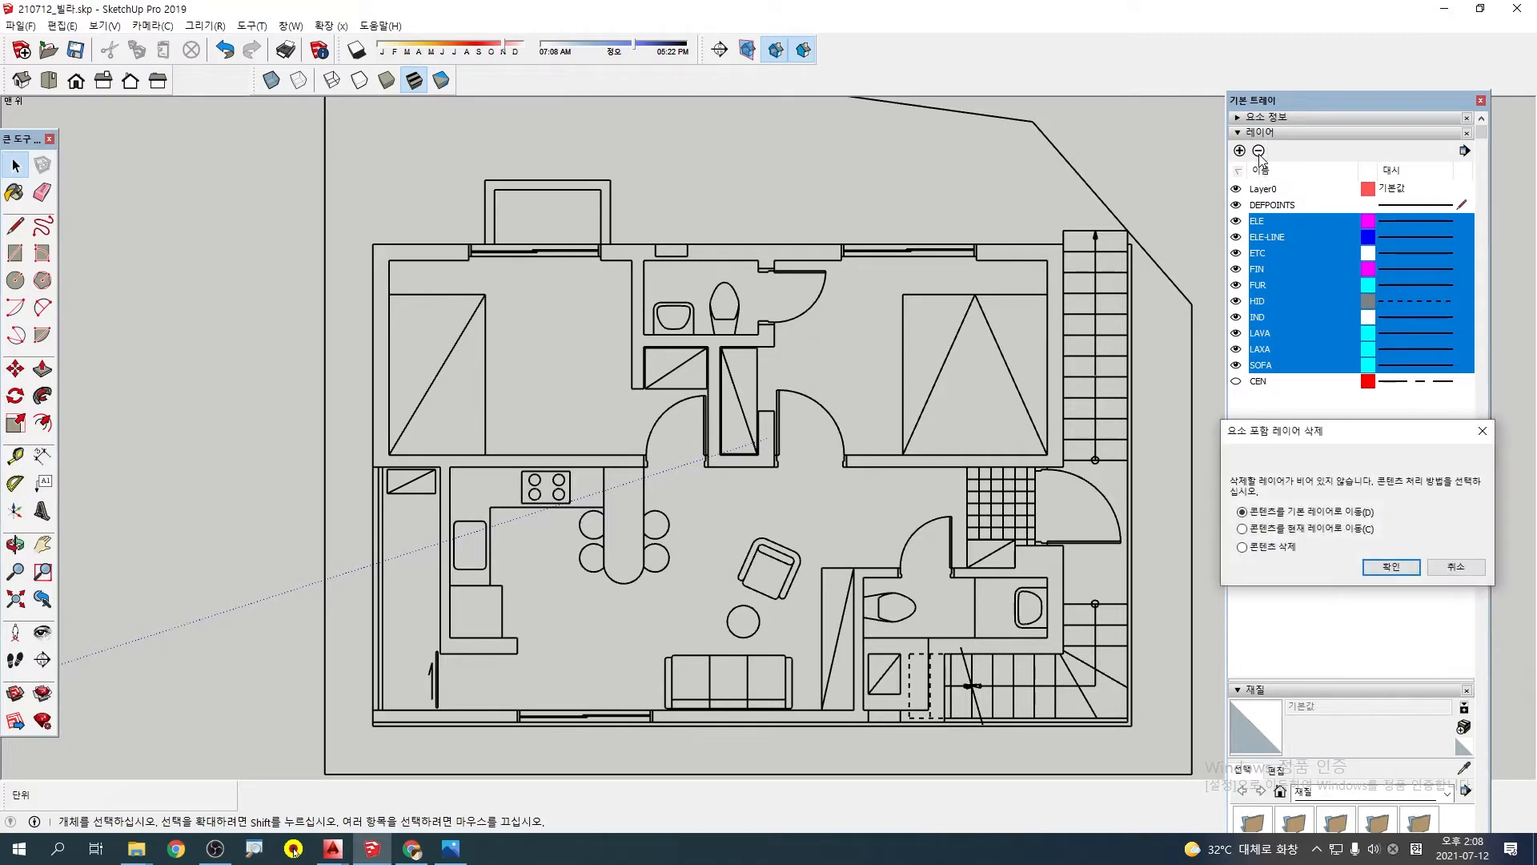
click(1382, 571)
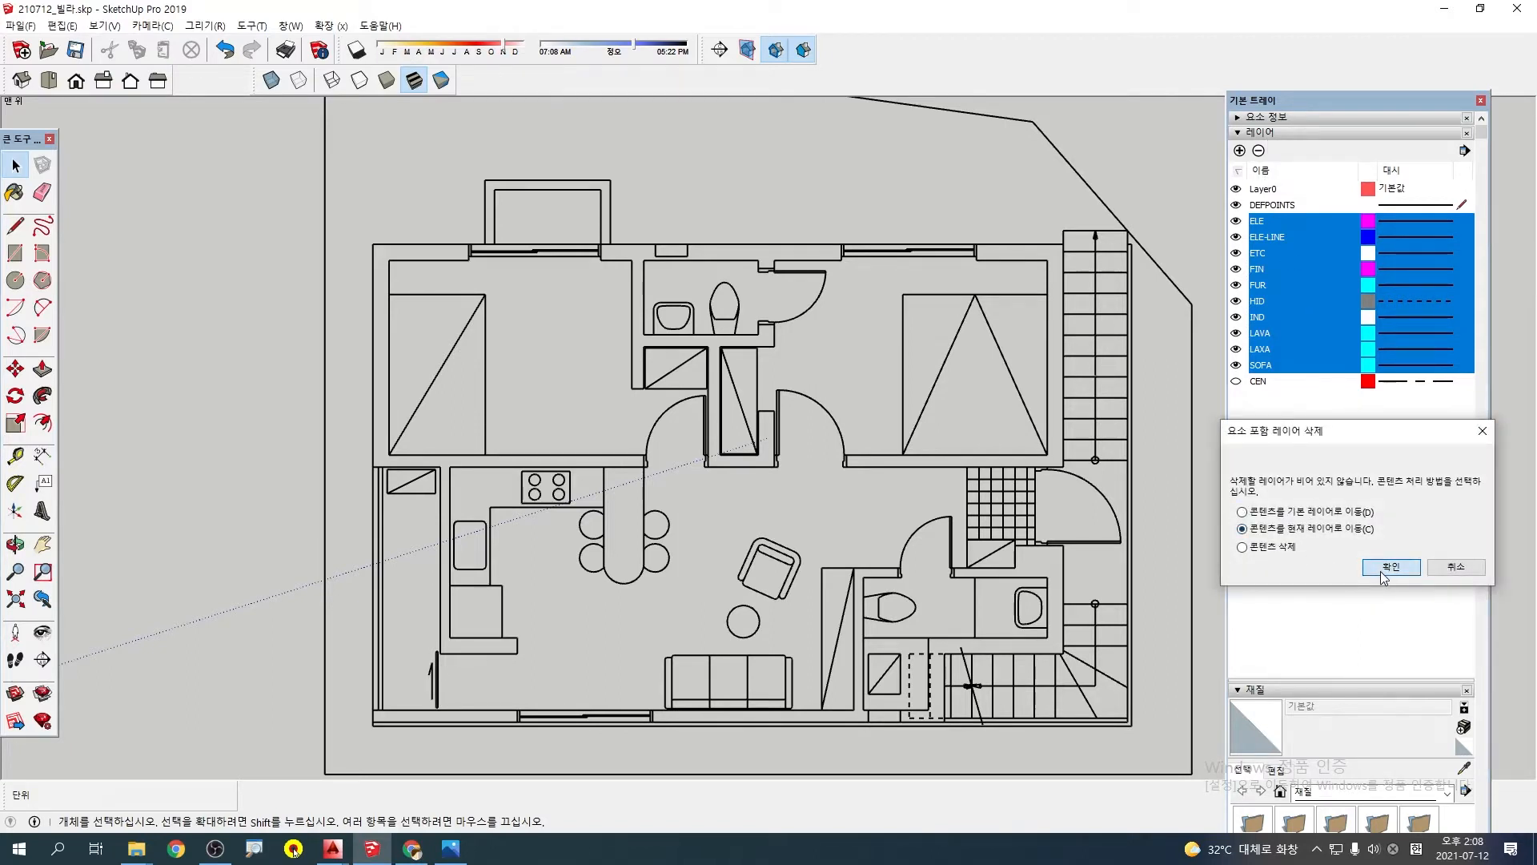
Rename the DEFPOINTS layer to 01_도면
click(1274, 206)
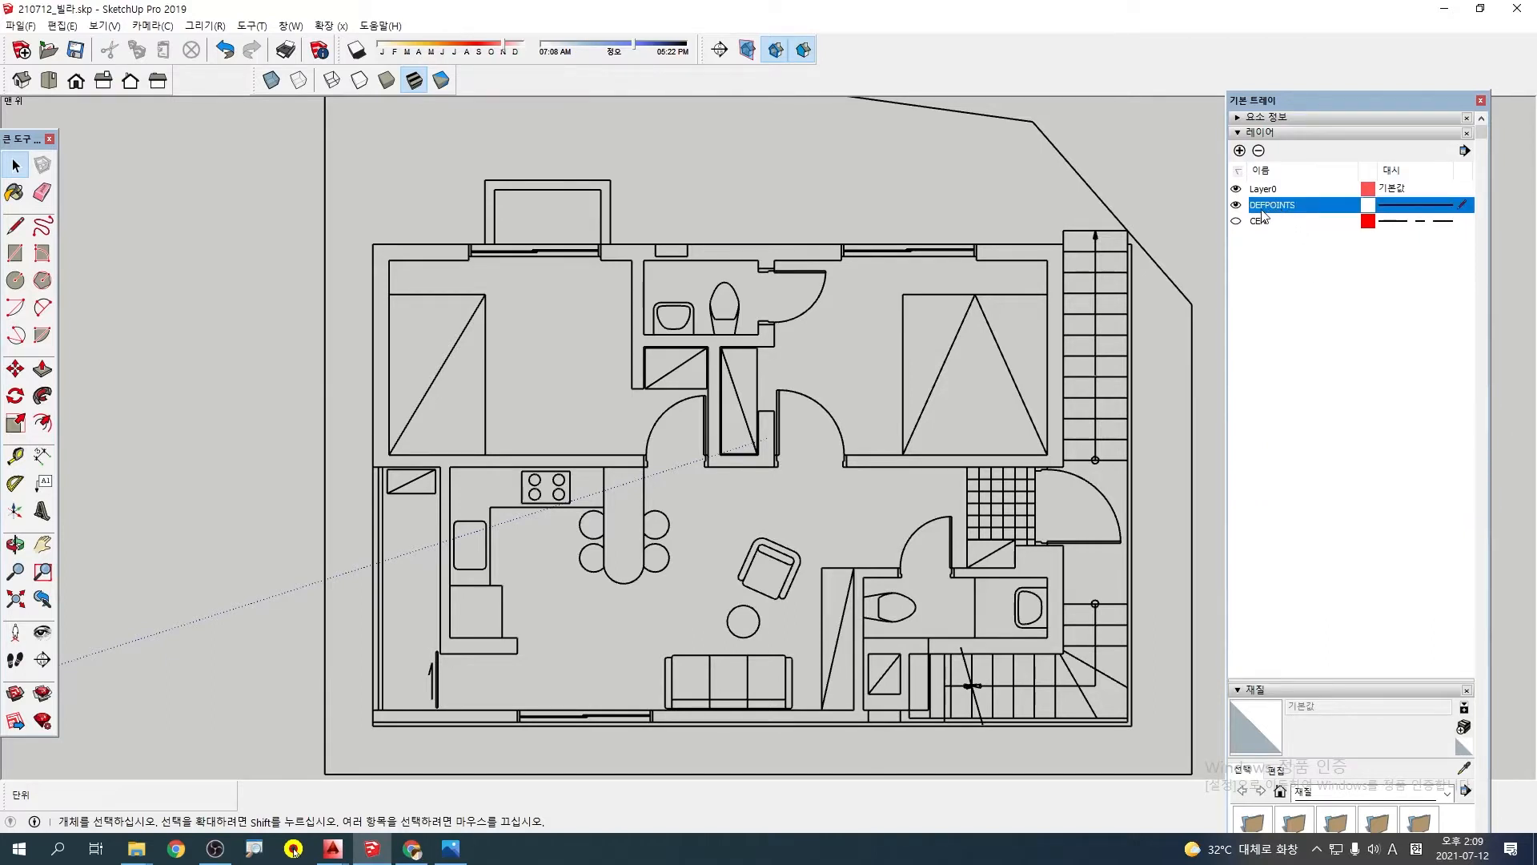
double_click(1265, 210)
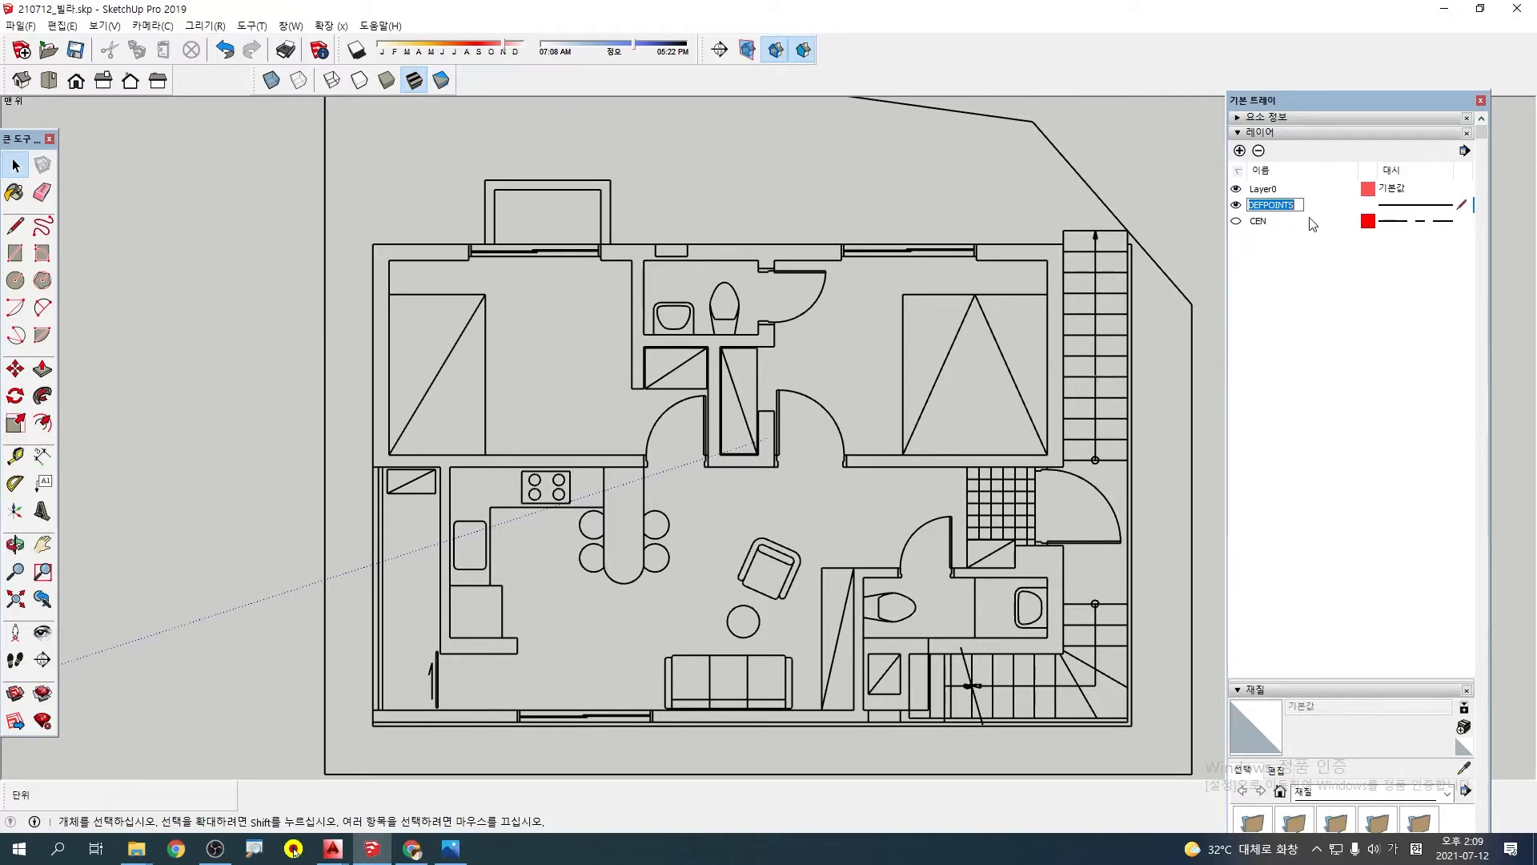
text(ㅌ)
text(01_도면)
key(Return)
Show the CEN layer to check its centre lines in the plan, then hide it again and deselect it
click(1236, 222)
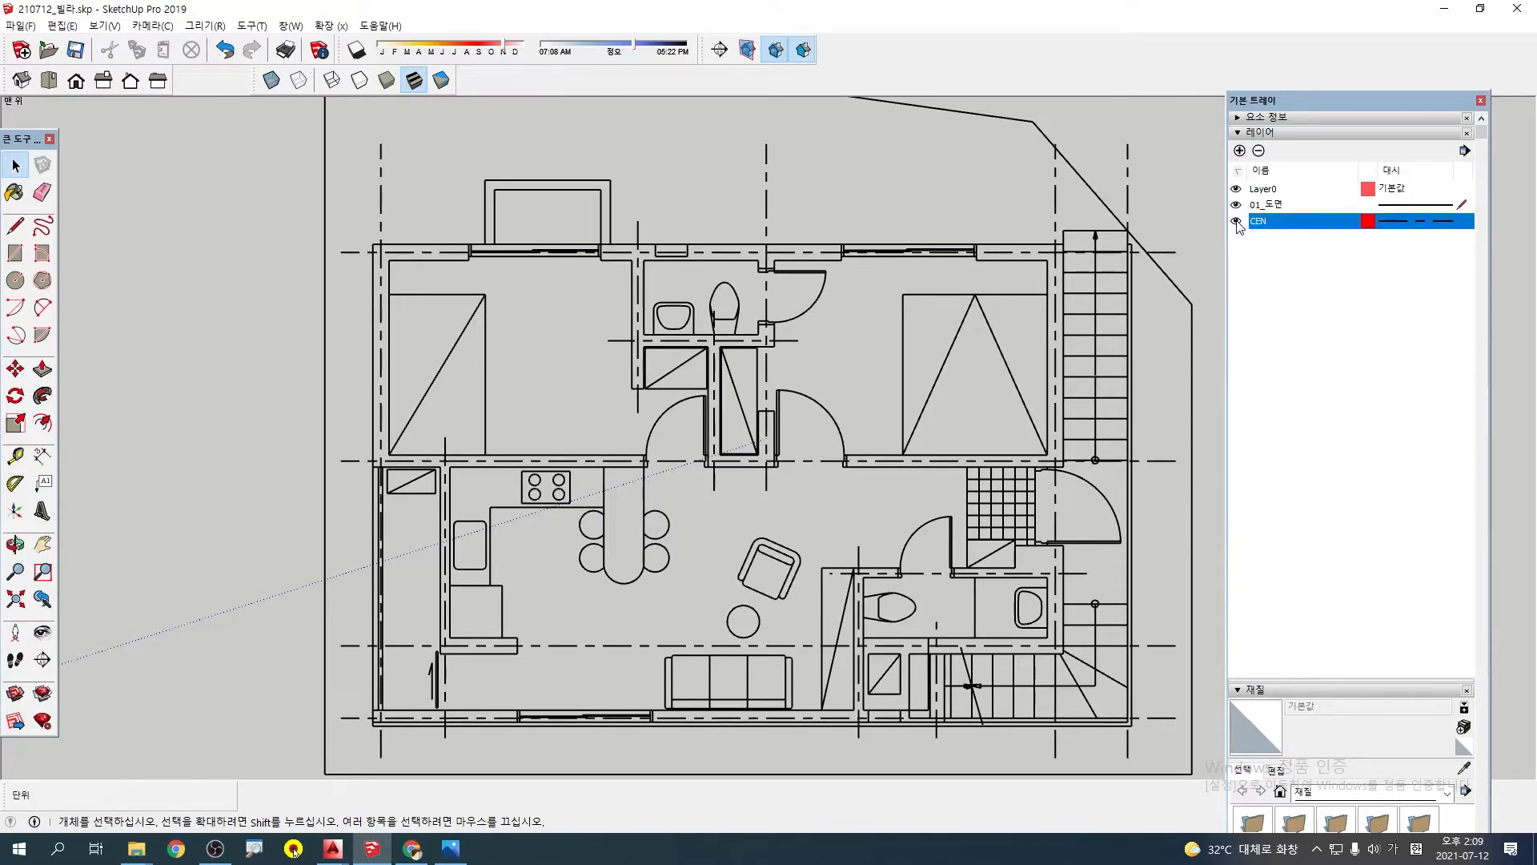
click(1237, 221)
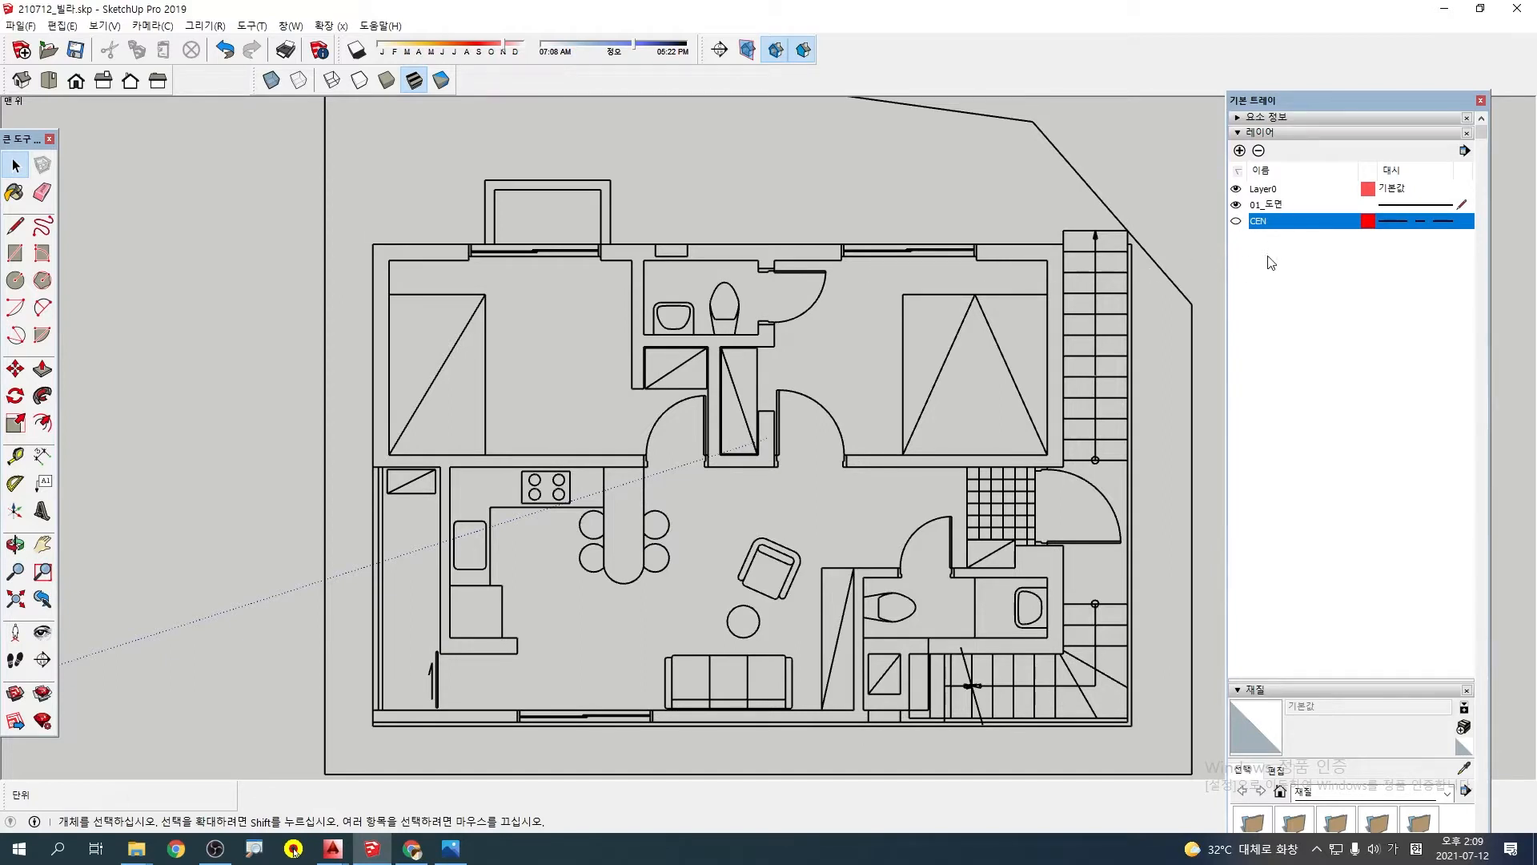
click(1262, 277)
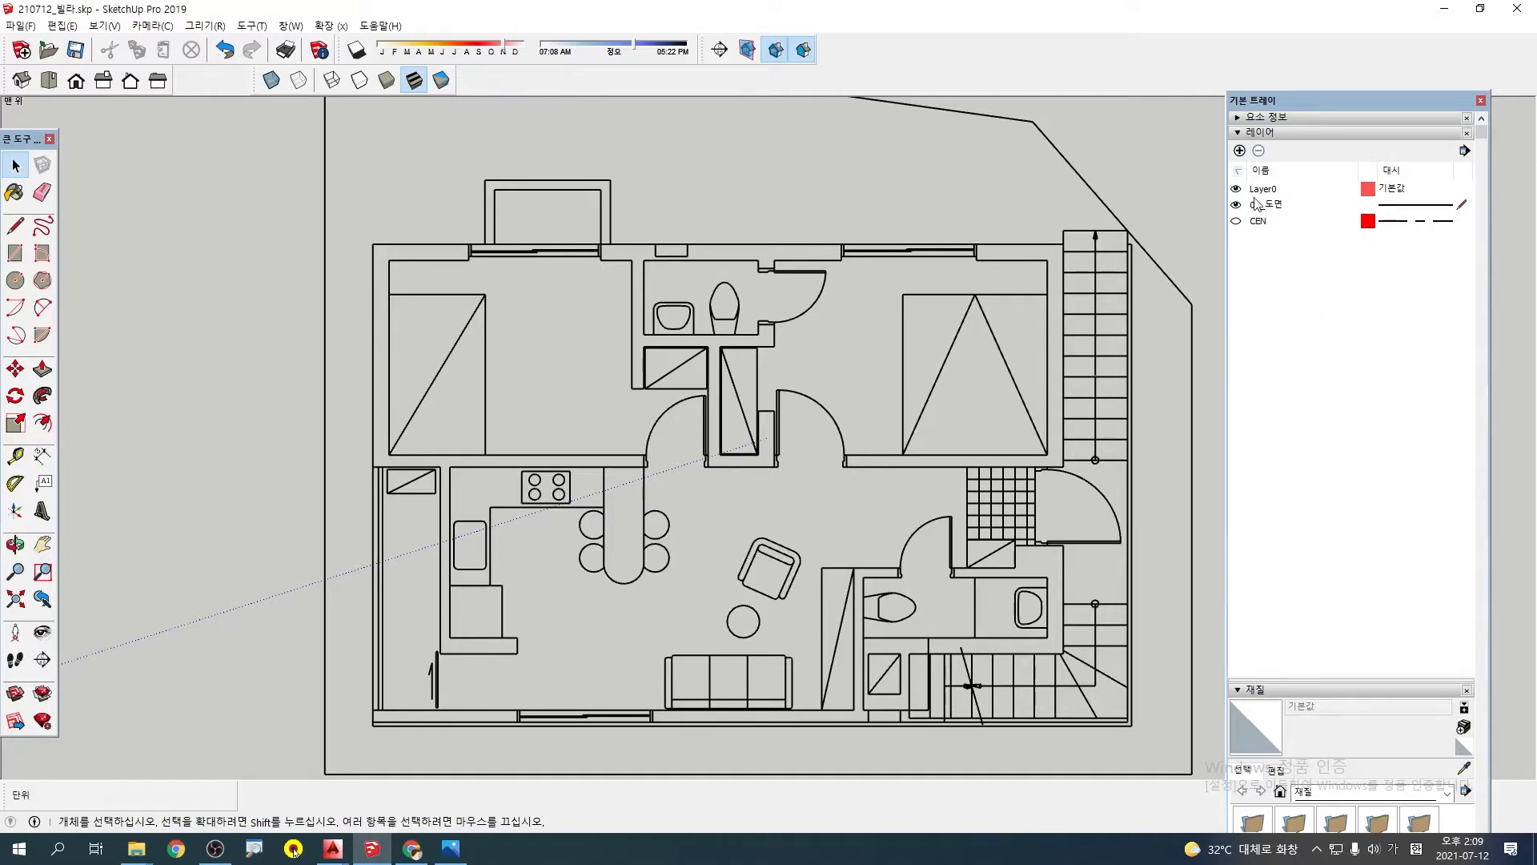
Add a layer named 02_벽체 and make it the current drawing layer
click(1240, 151)
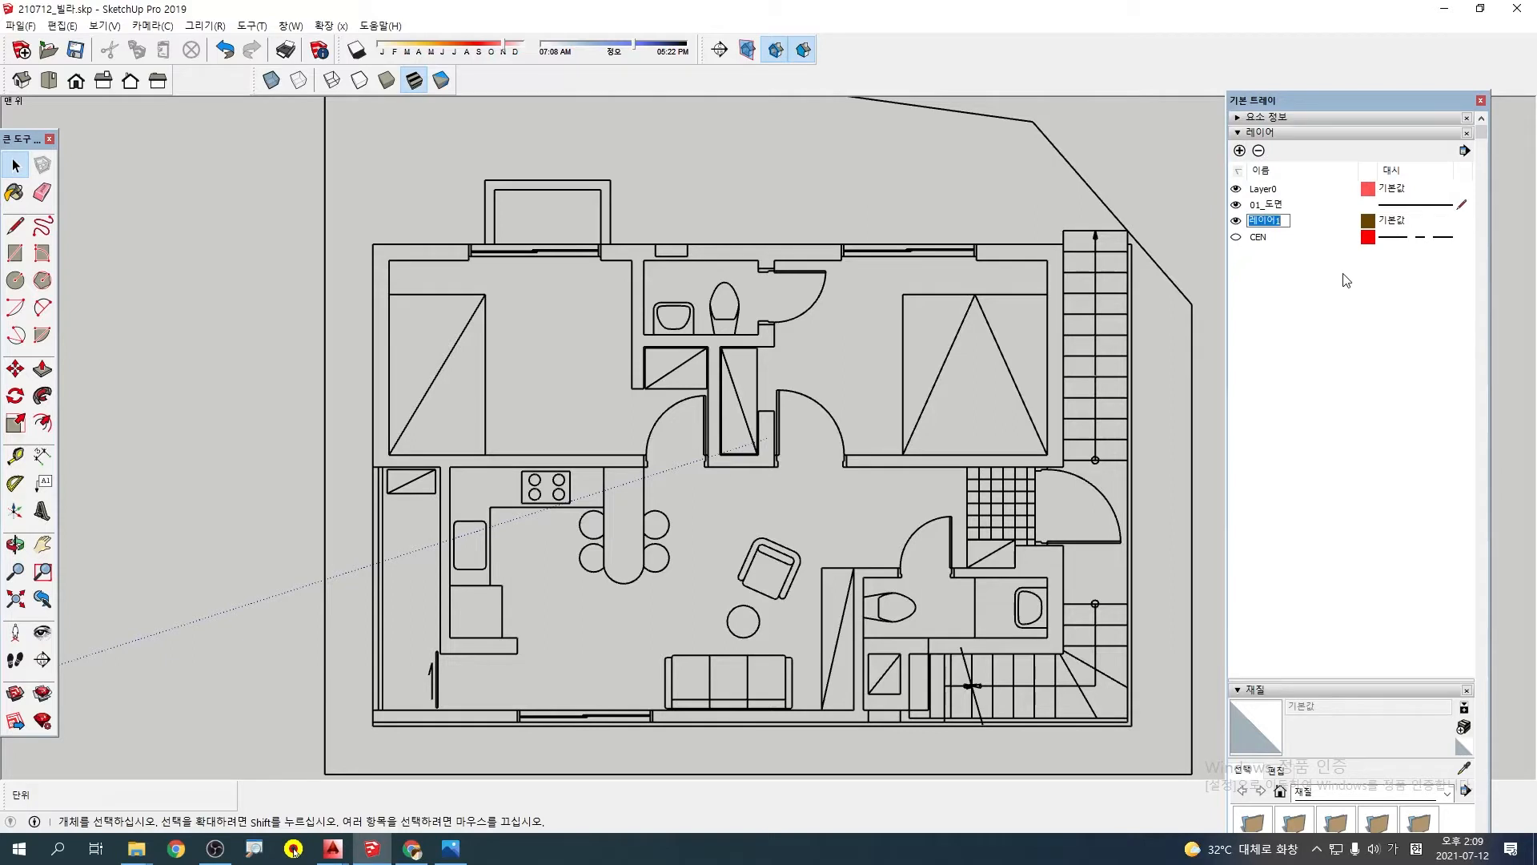
text(02)
text(_벽ㅊ)
click(1395, 297)
click(1463, 220)
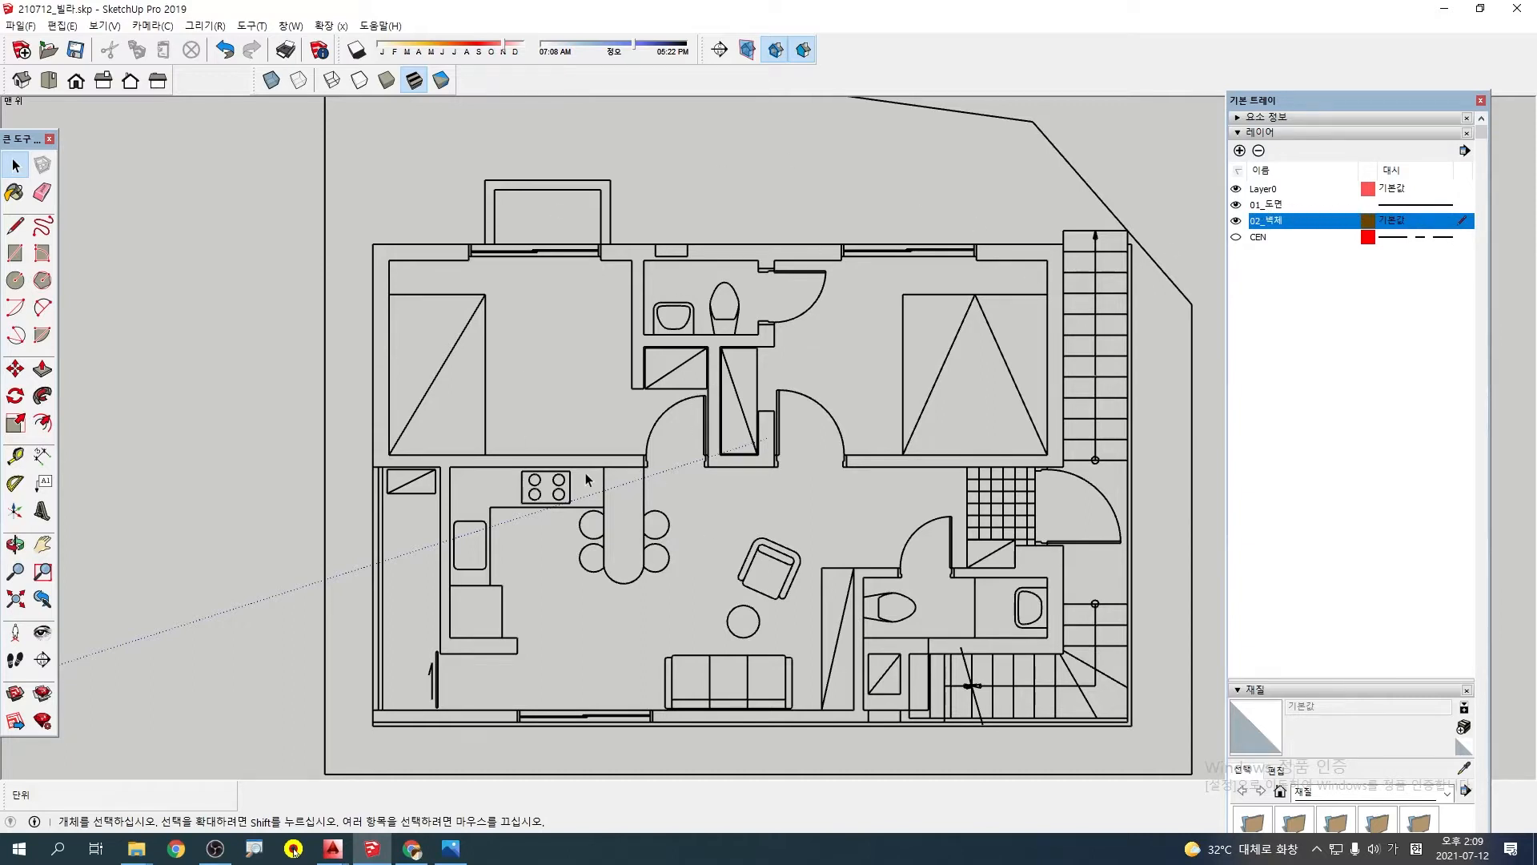
scroll(818, 364, down, 1)
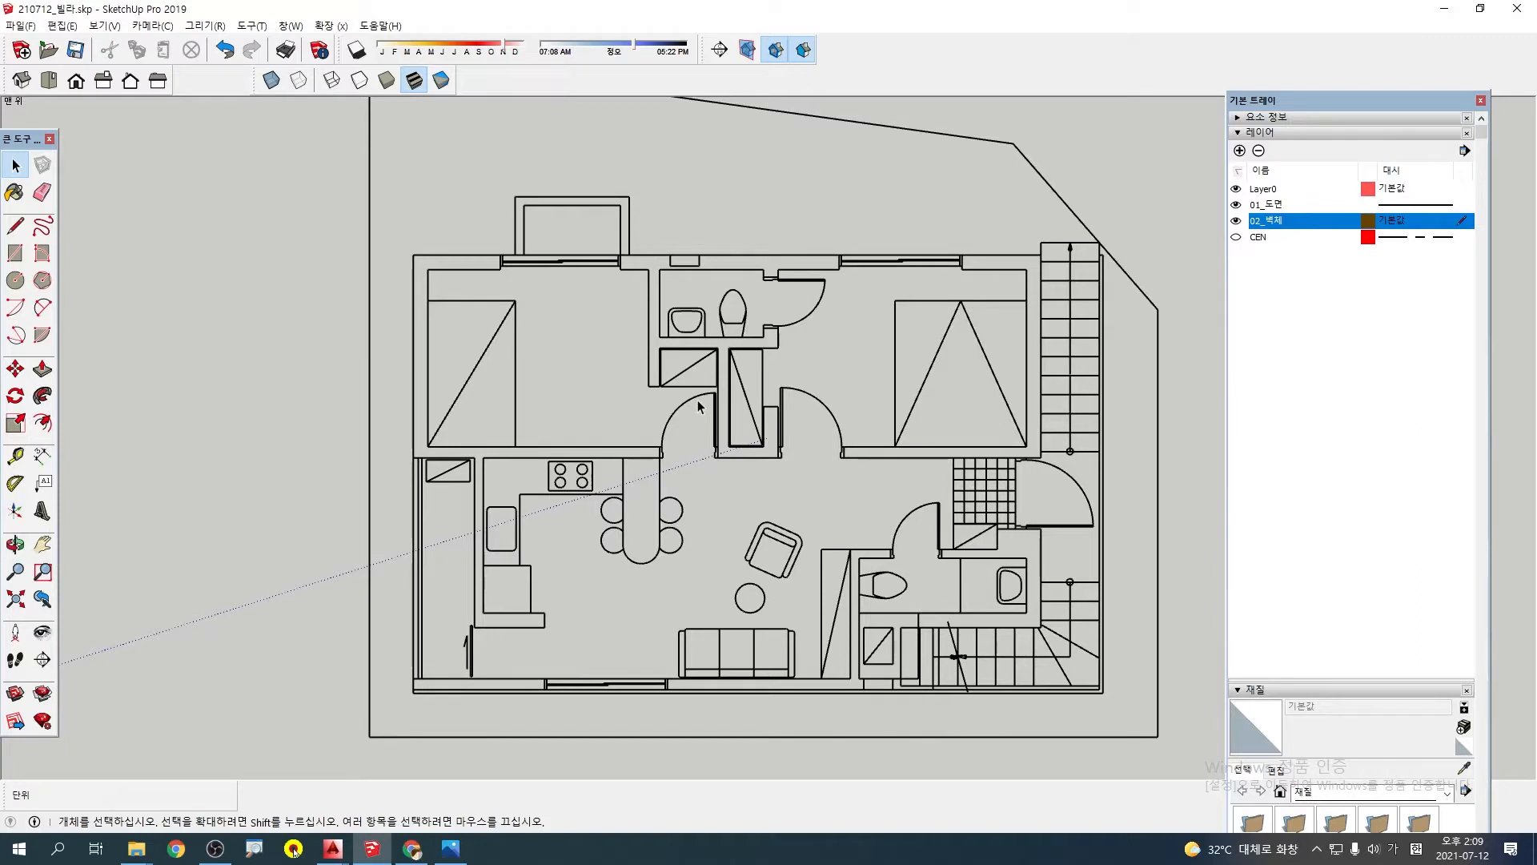
scroll(671, 415, down, 1)
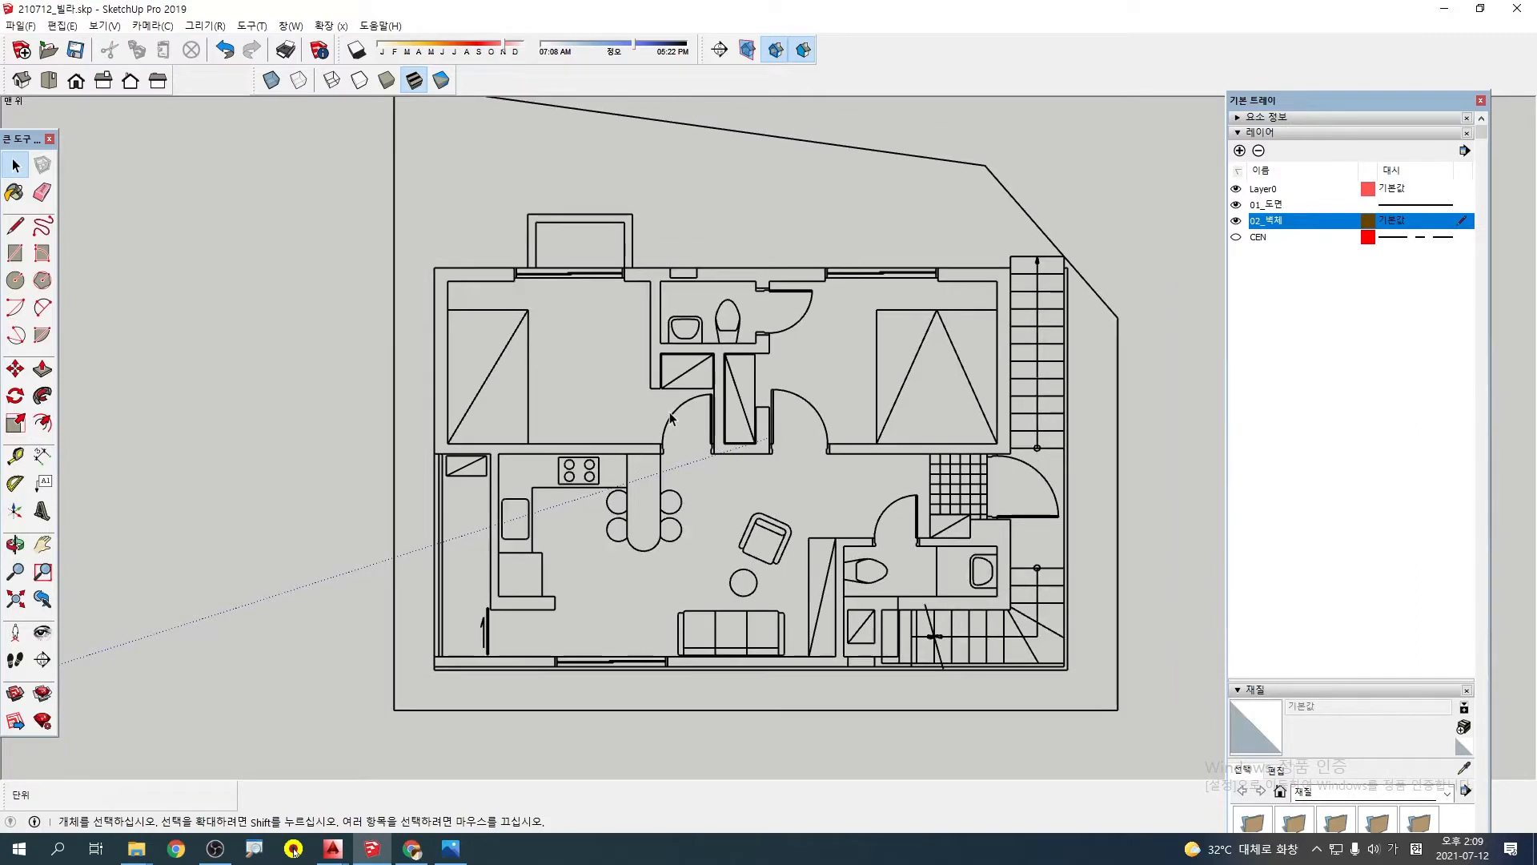
drag(281, 288, 200, 459)
mouse_move(483, 278)
mouse_down()
mouse_move(577, 293)
mouse_move(565, 429)
mouse_up()
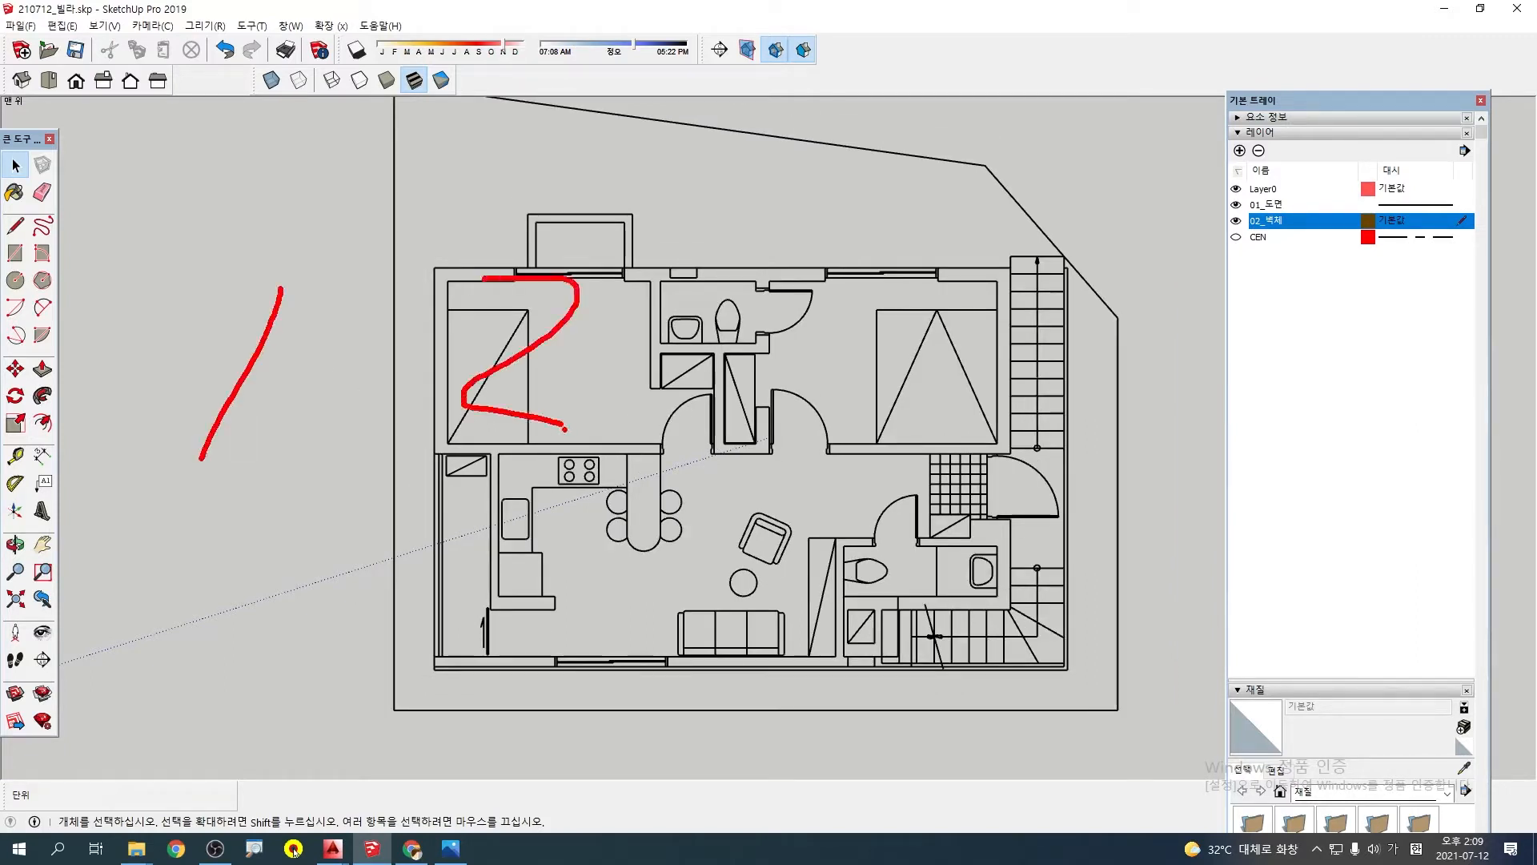
key(Escape)
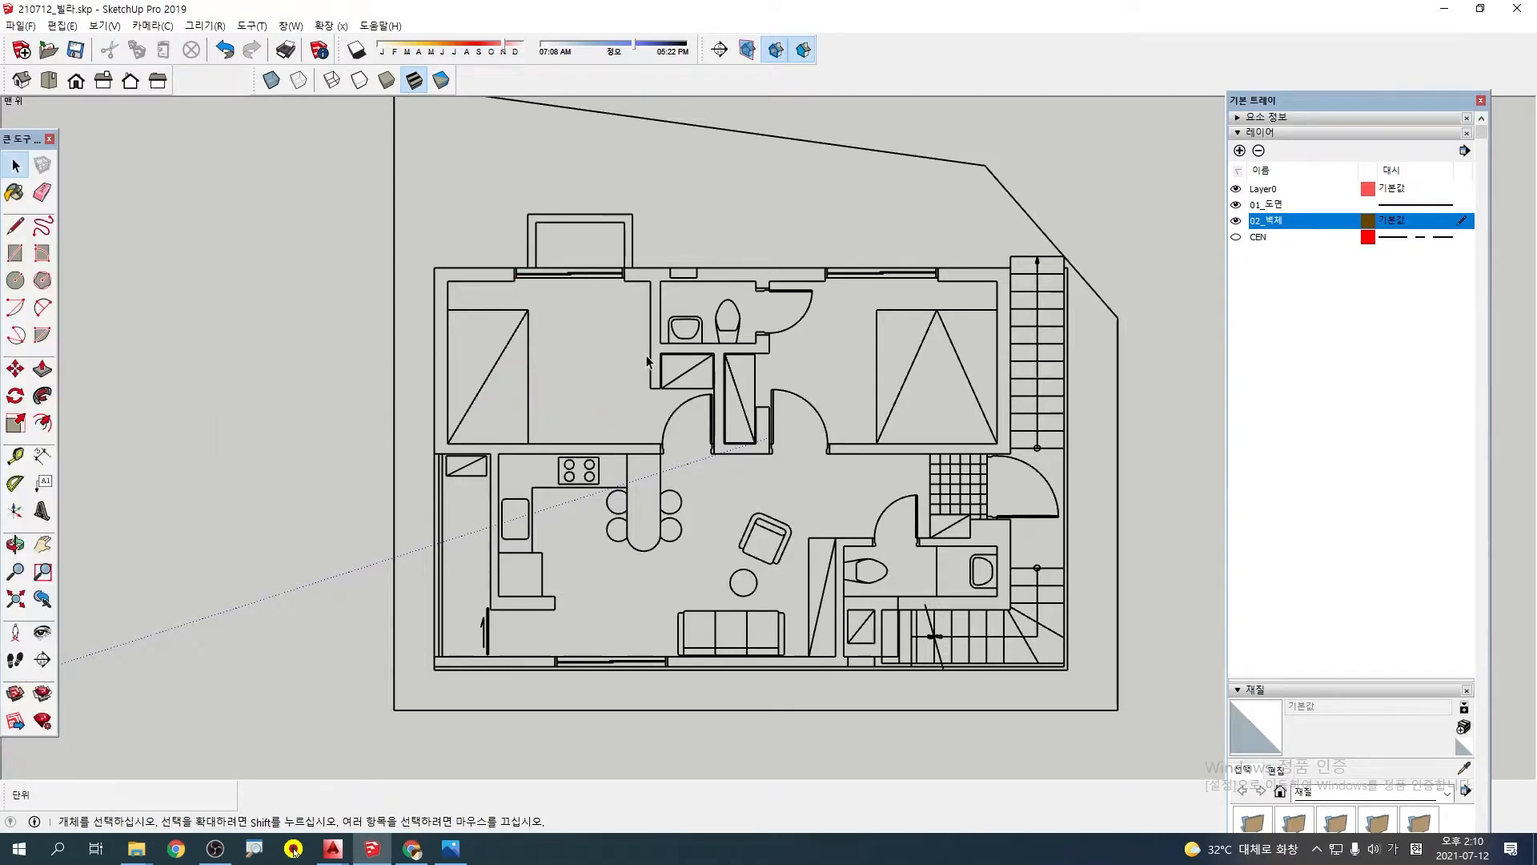
scroll(646, 357, down, 1)
mouse_move(956, 293)
shift+middle_down()
mouse_move(500, 300)
mouse_move(766, 328)
shift+middle_up()
scroll(500, 299, down, 1)
scroll(681, 501, up, 3)
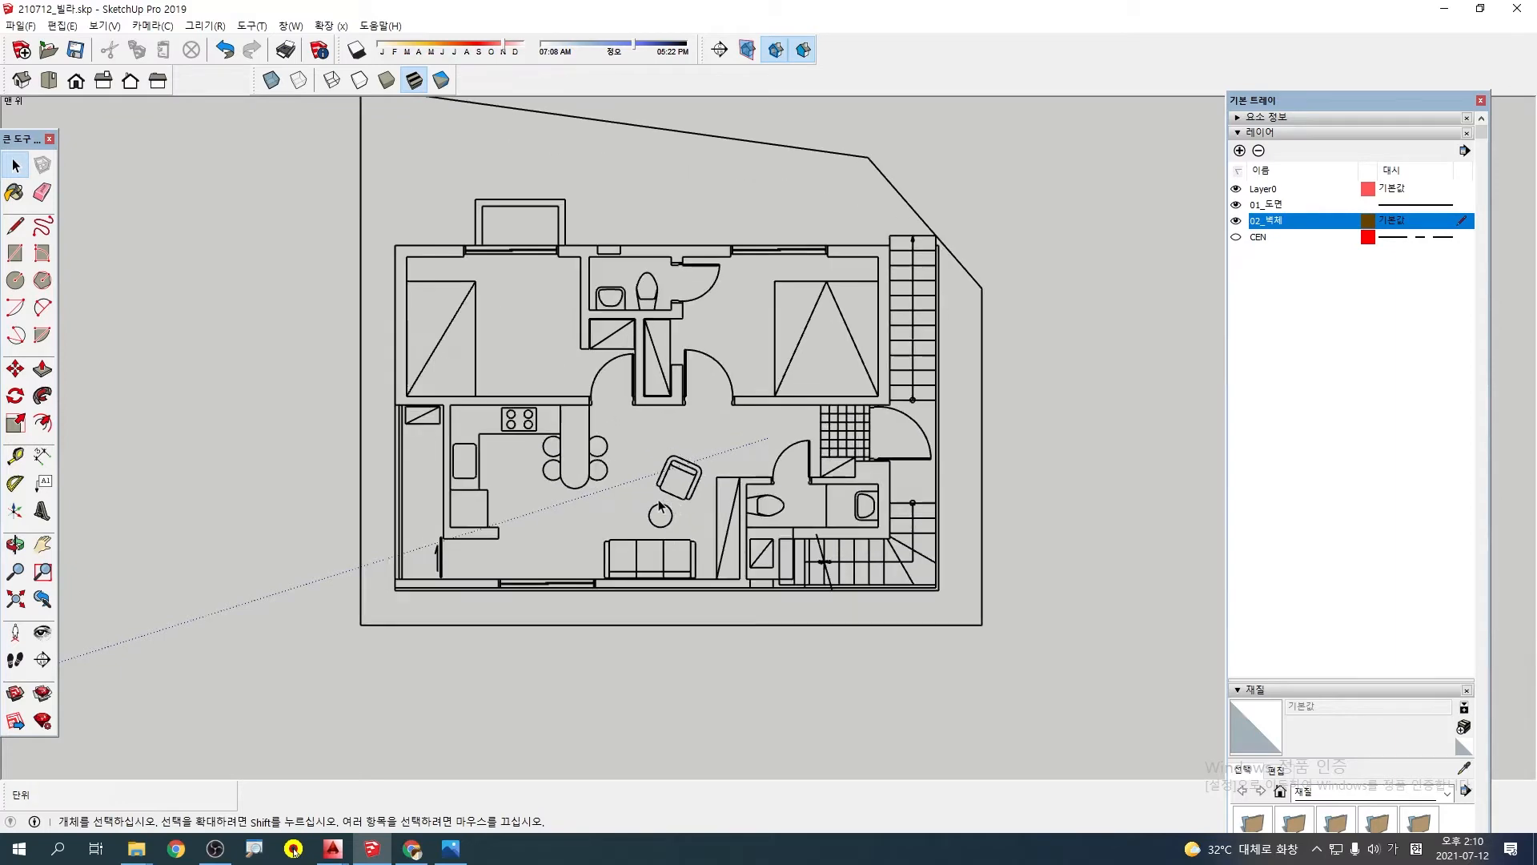
middle_drag(637, 373, 623, 352)
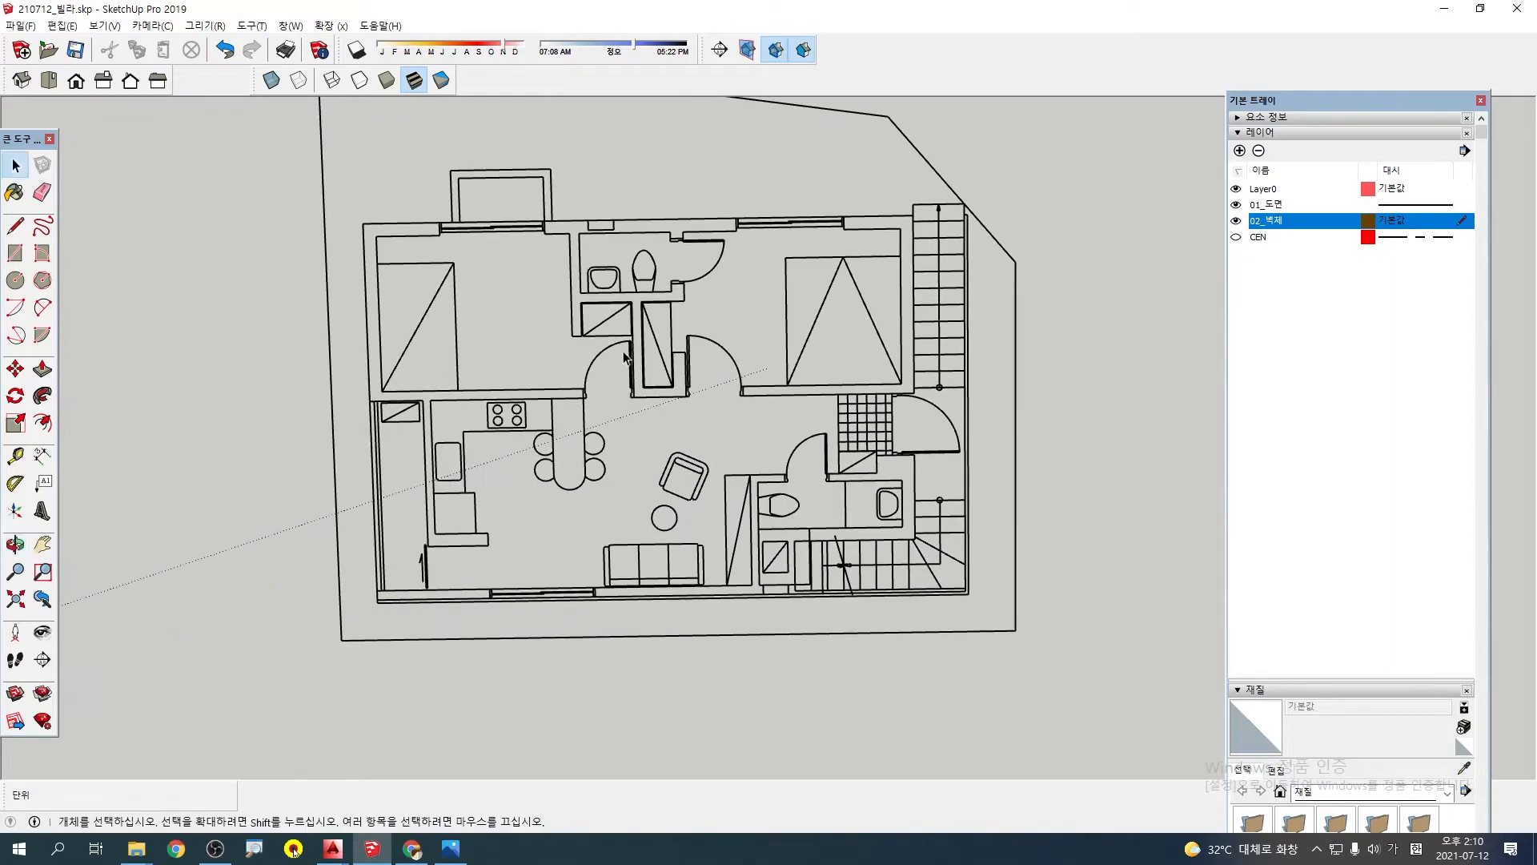
key(F2)
scroll(802, 441, down, 1)
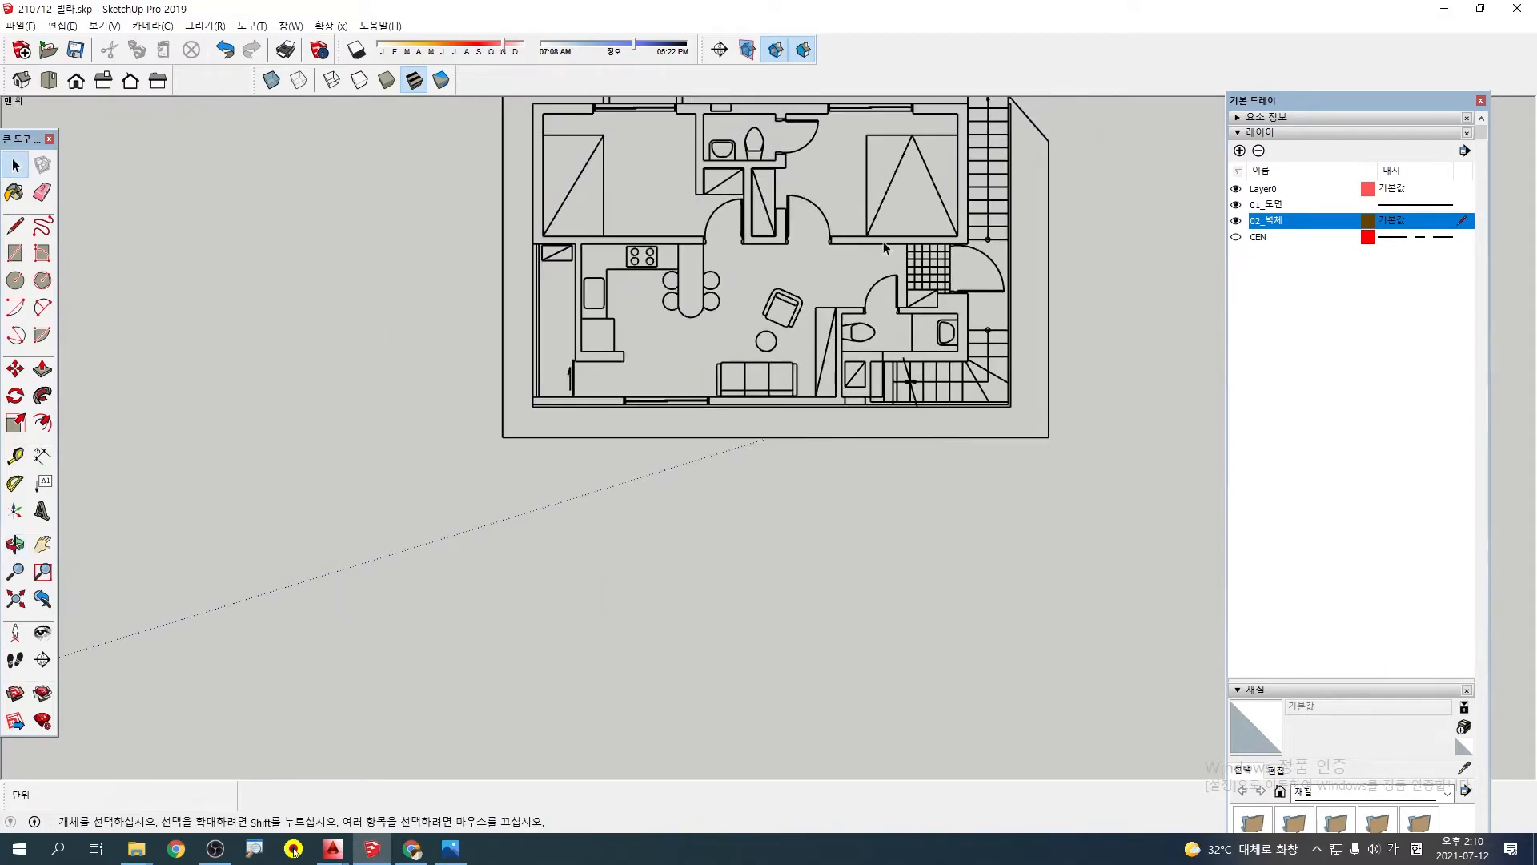
shift+middle_drag(909, 222, 828, 395)
click(1310, 298)
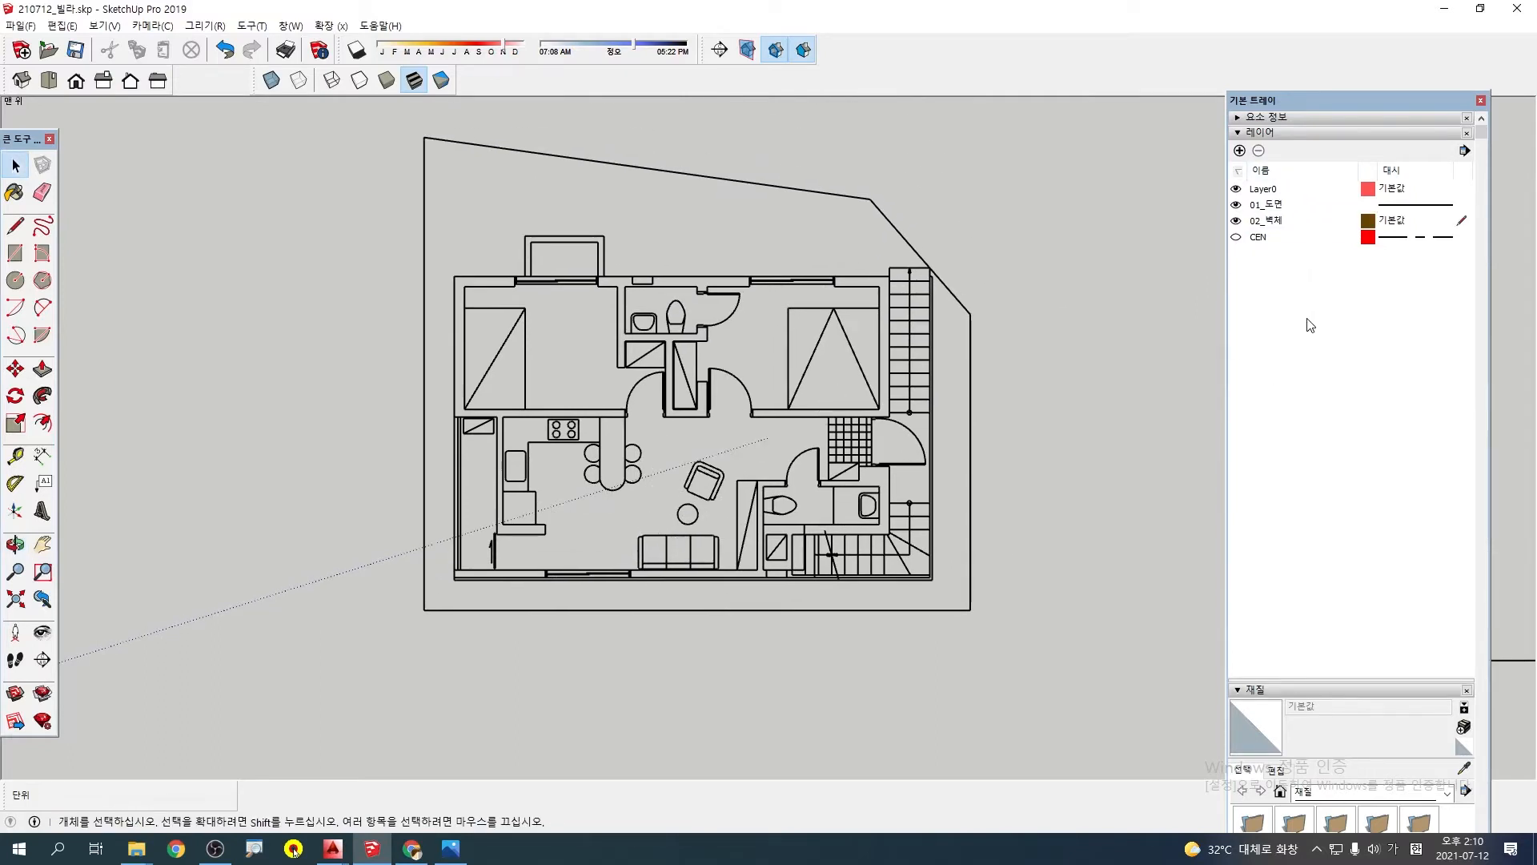
scroll(775, 464, up, 2)
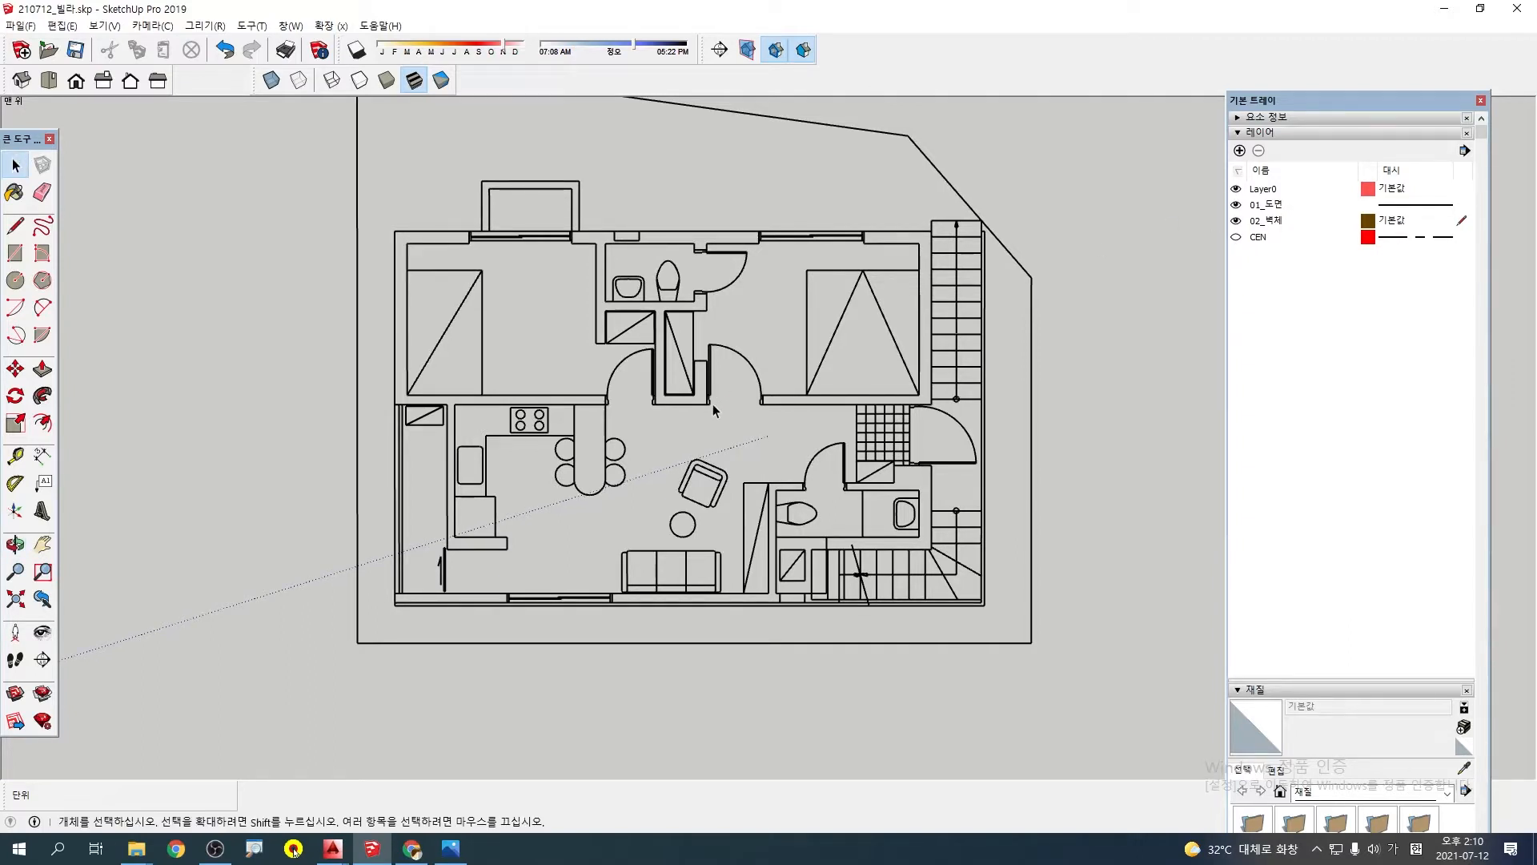
Draw a 9450 × 6000 mm rectangle over the plan between opposite outer corners of the building
click(1286, 223)
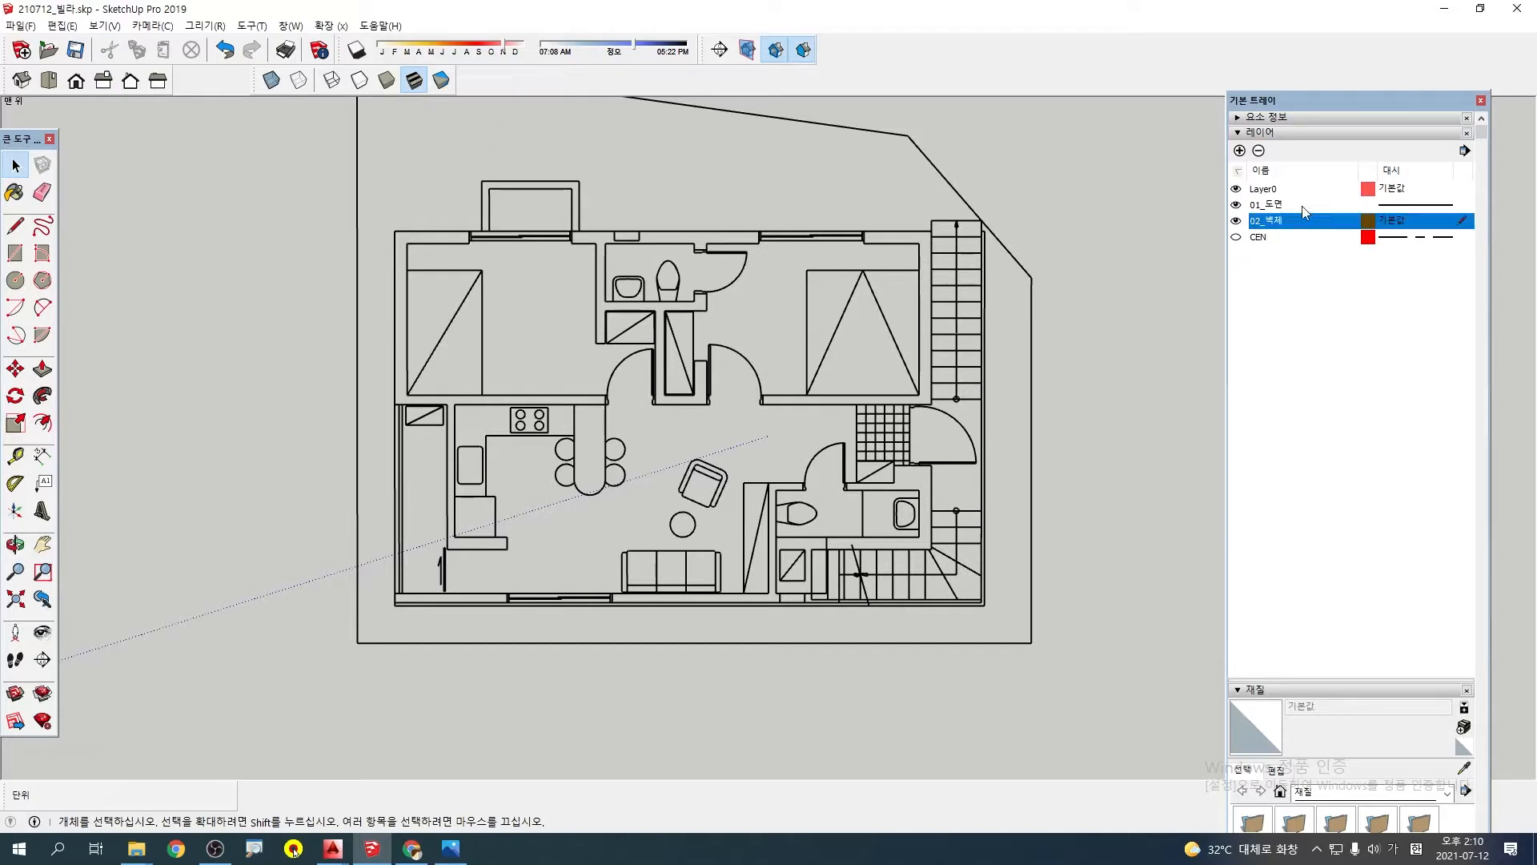
key(r)
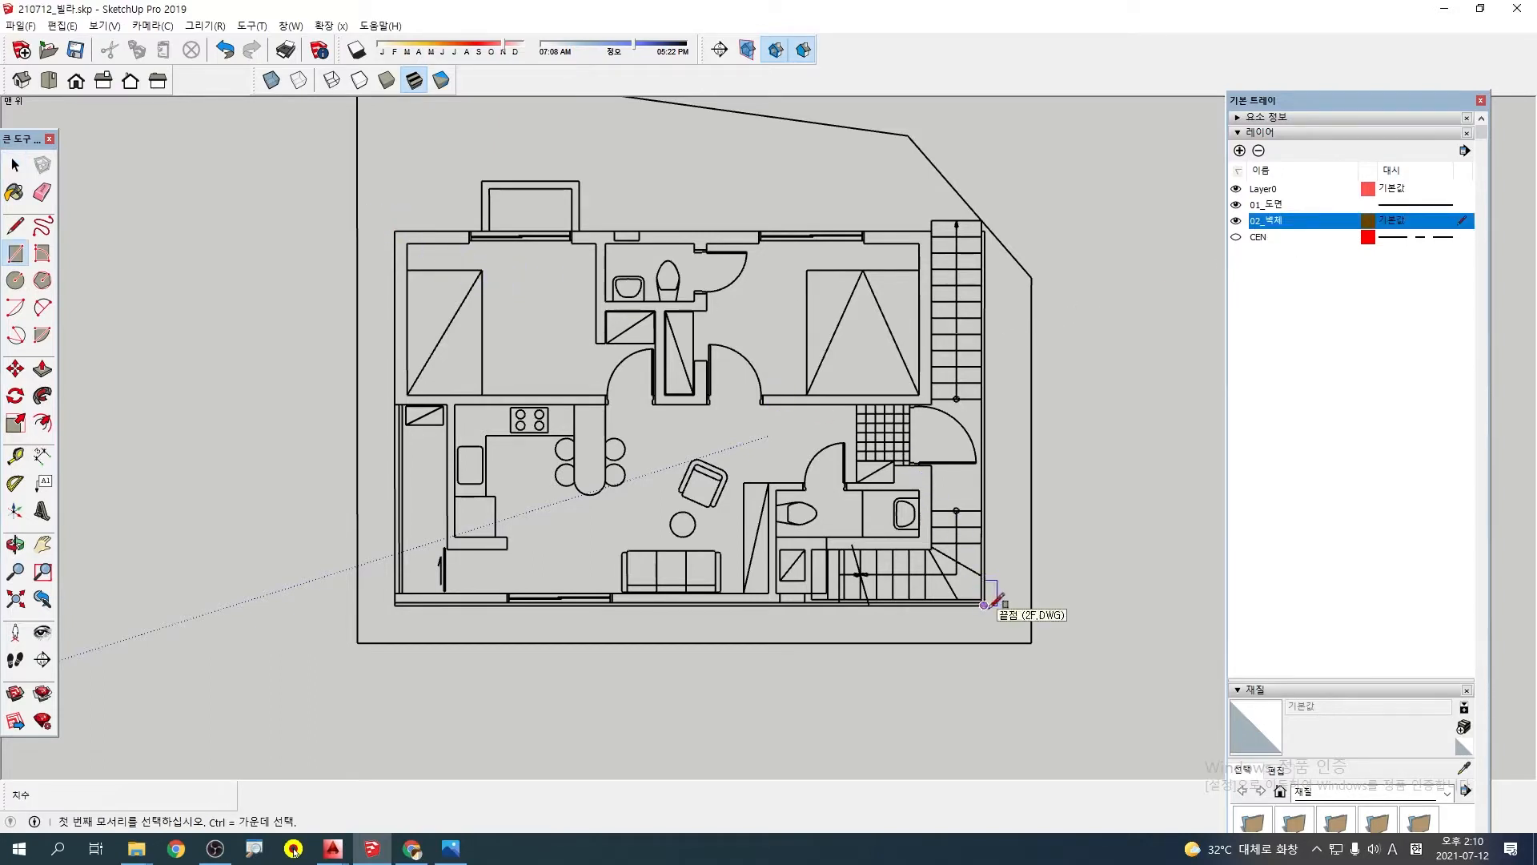
click(394, 231)
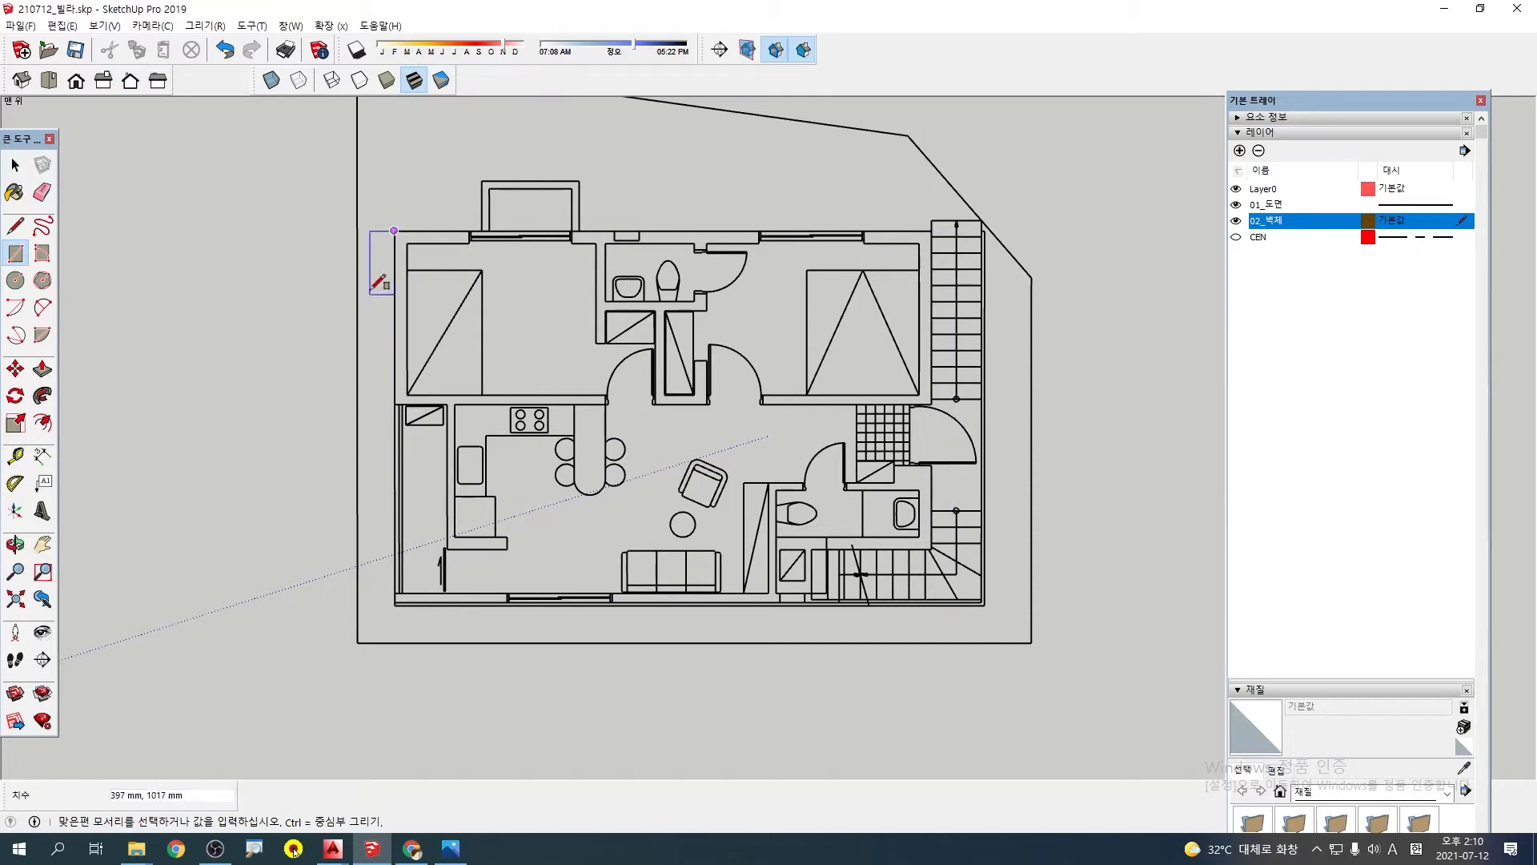
key(ctrl+2)
drag(297, 209, 460, 268)
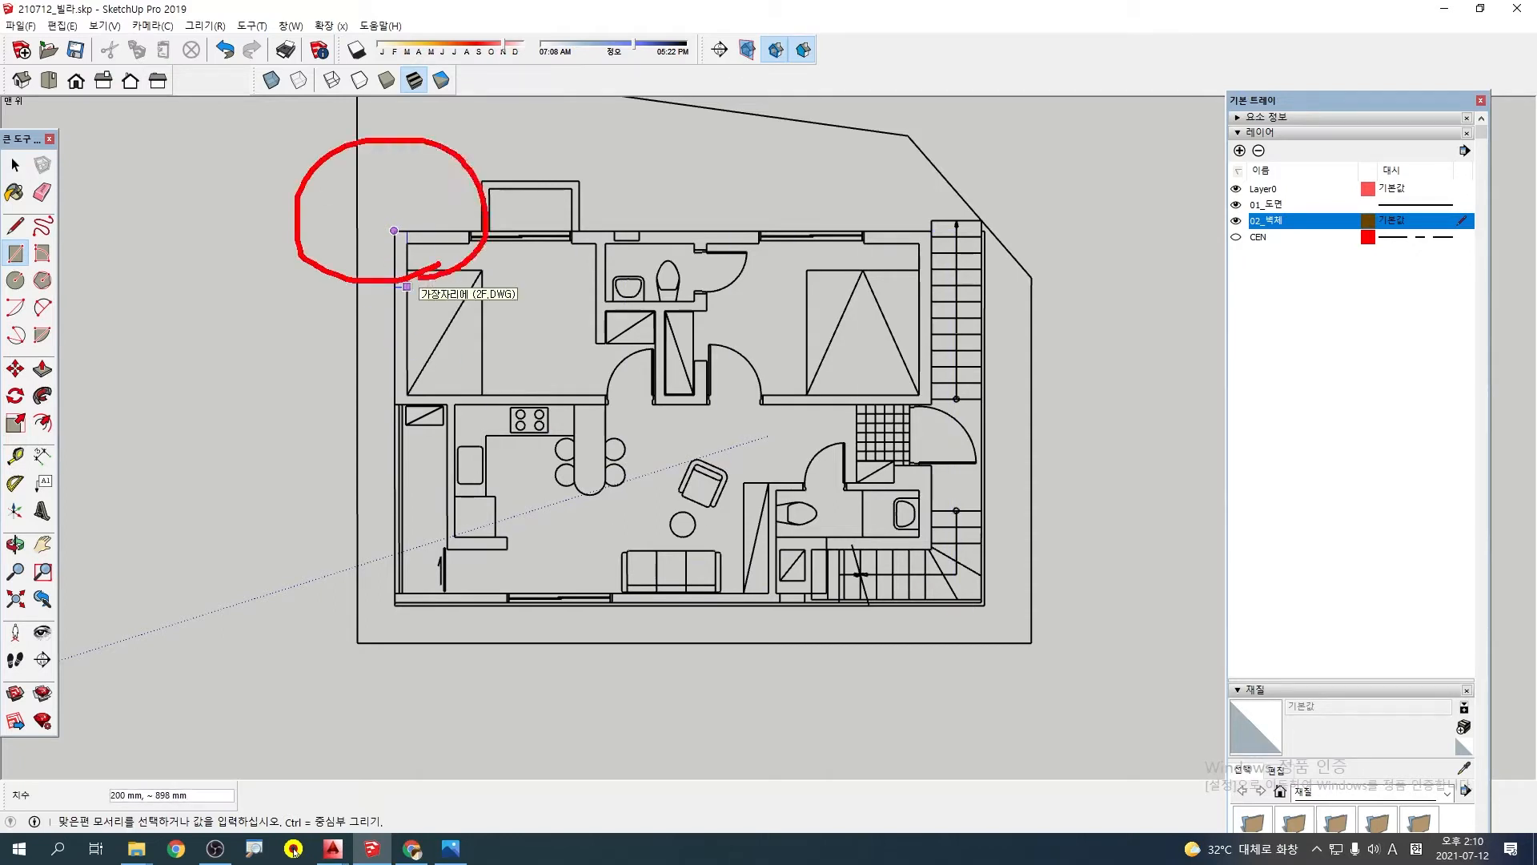
key(Escape)
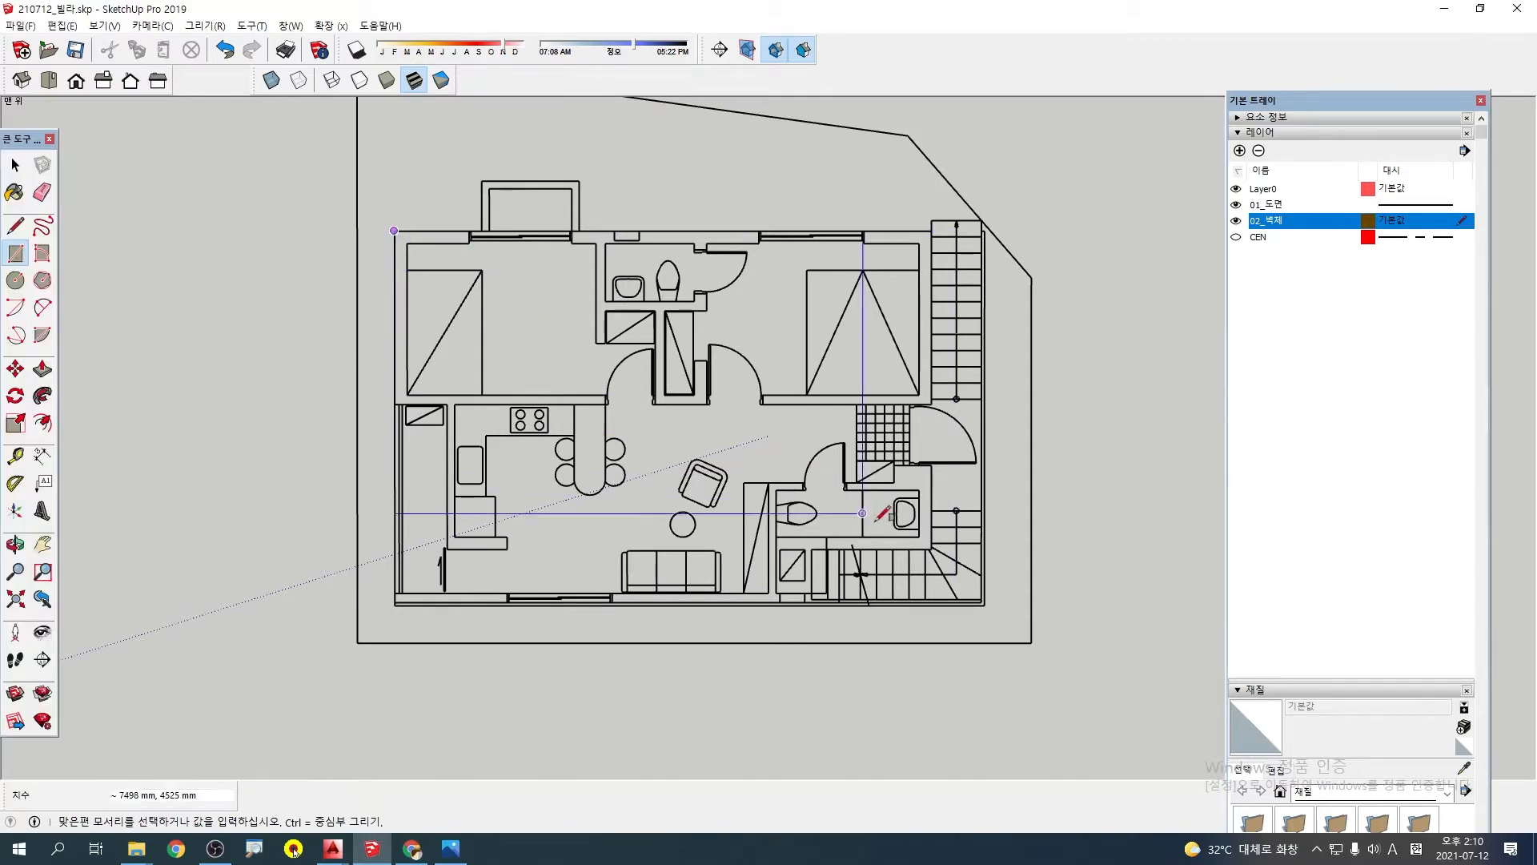
click(985, 606)
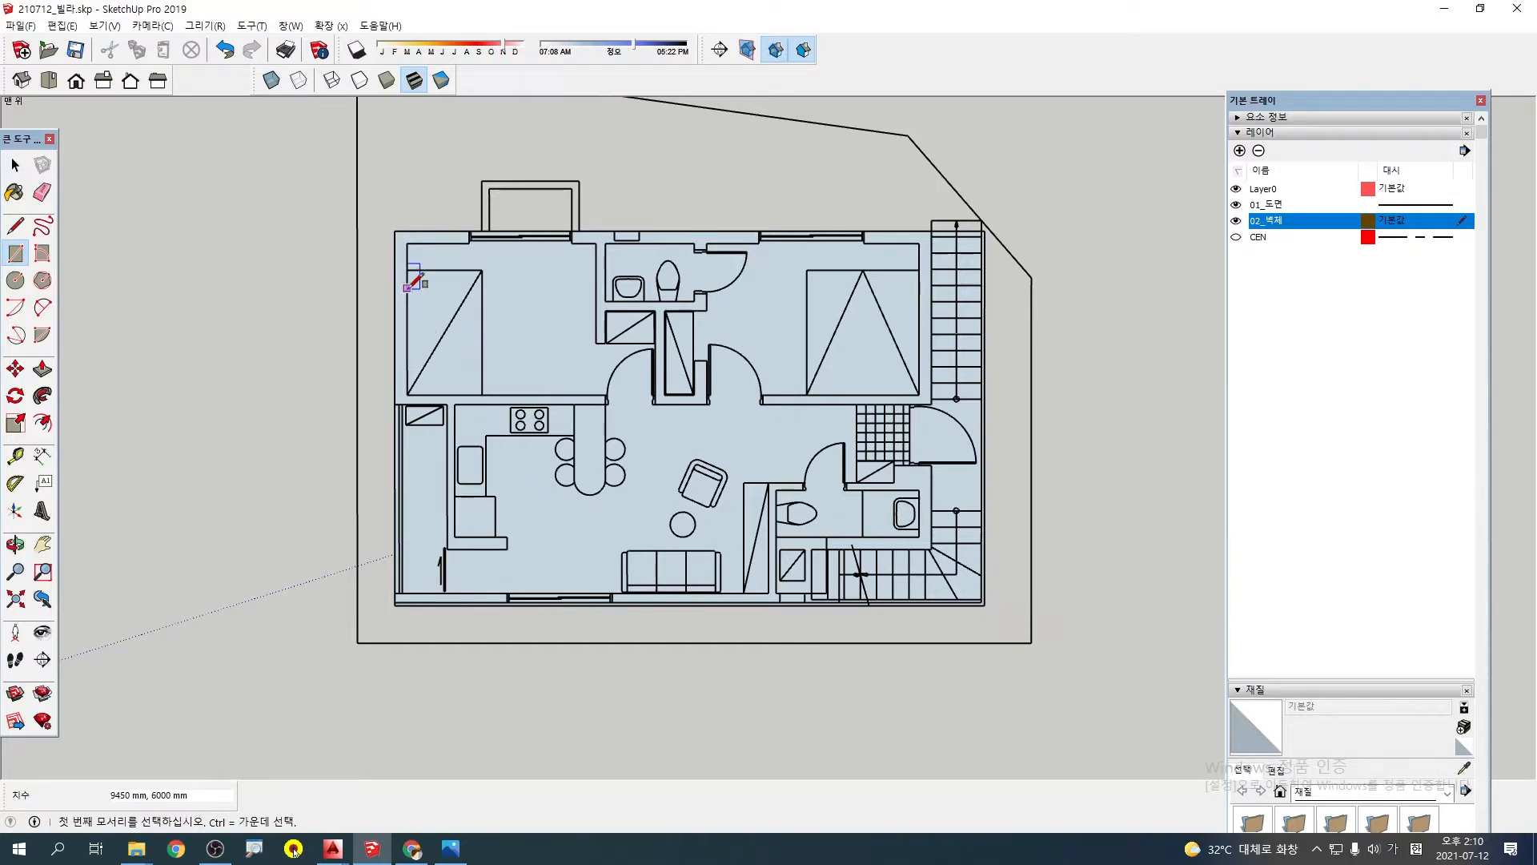
Try to offset the building rectangle's outline 200 mm inward
key(Hangul)
key(f)
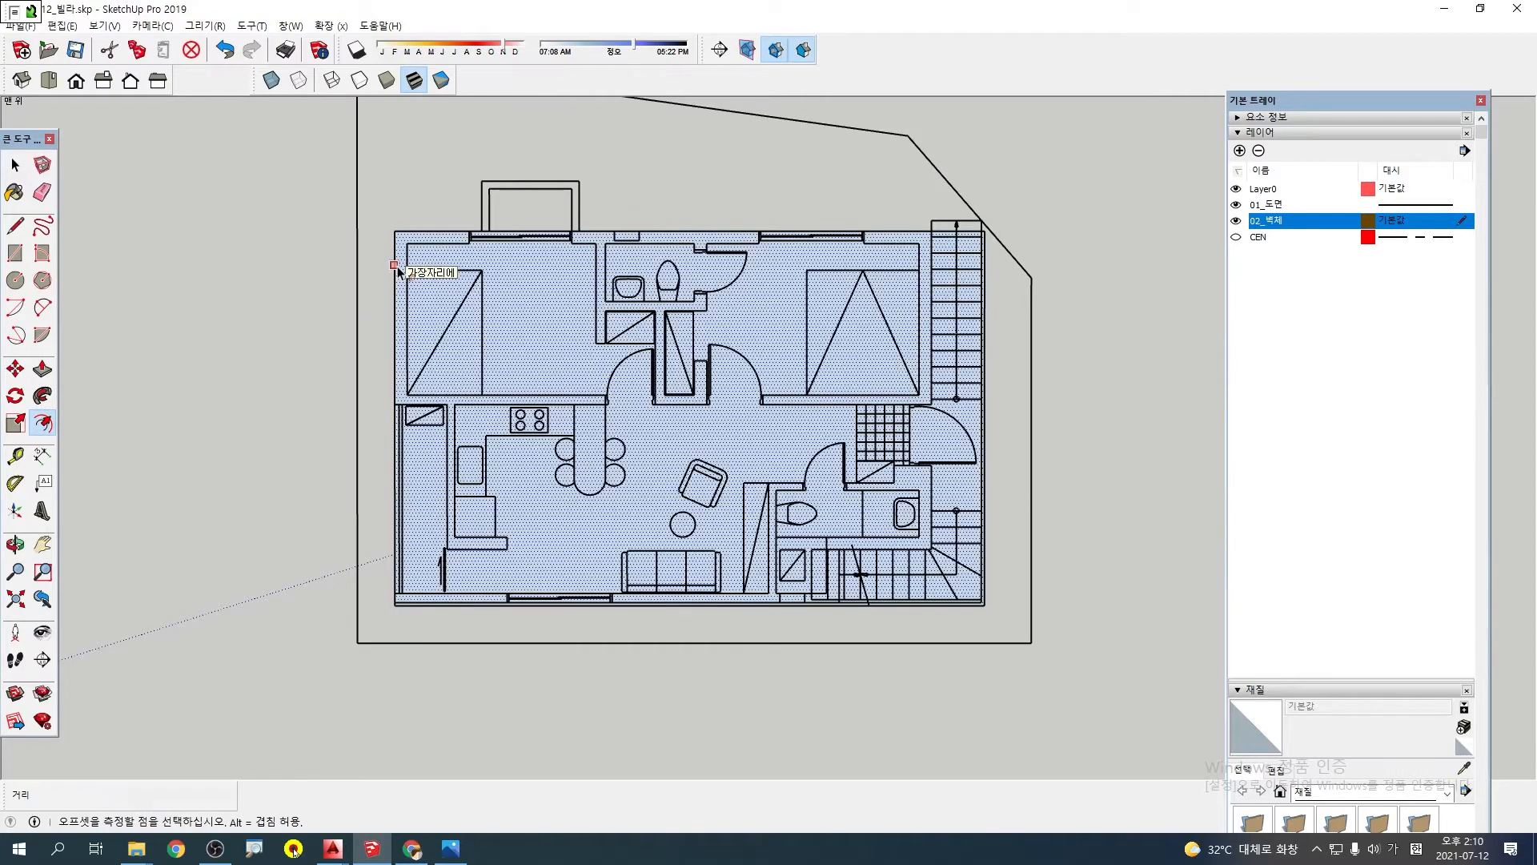
click(398, 271)
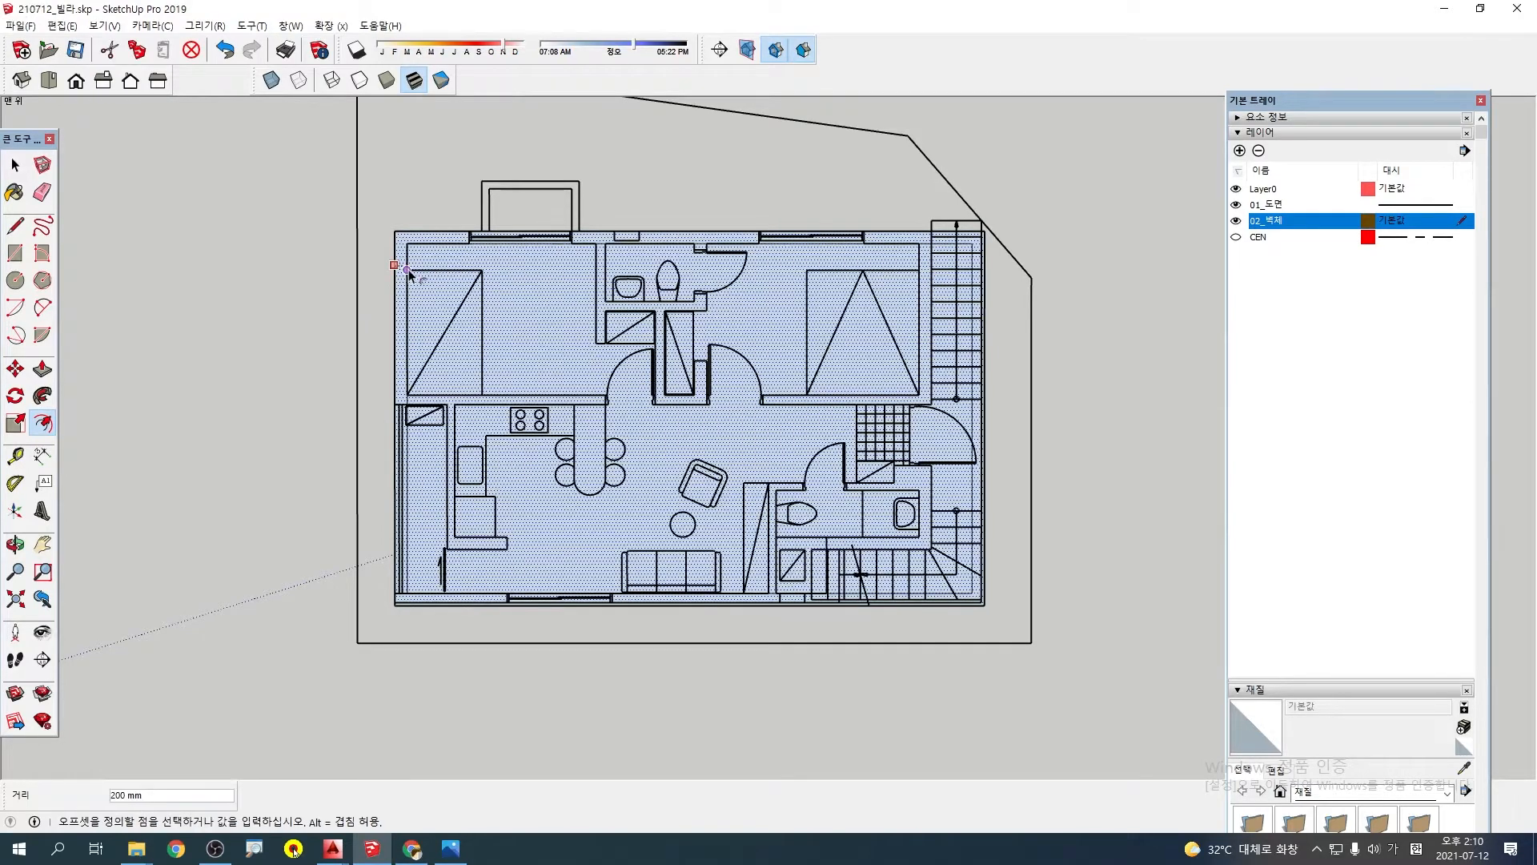
text(200)
key(Return)
key(space)
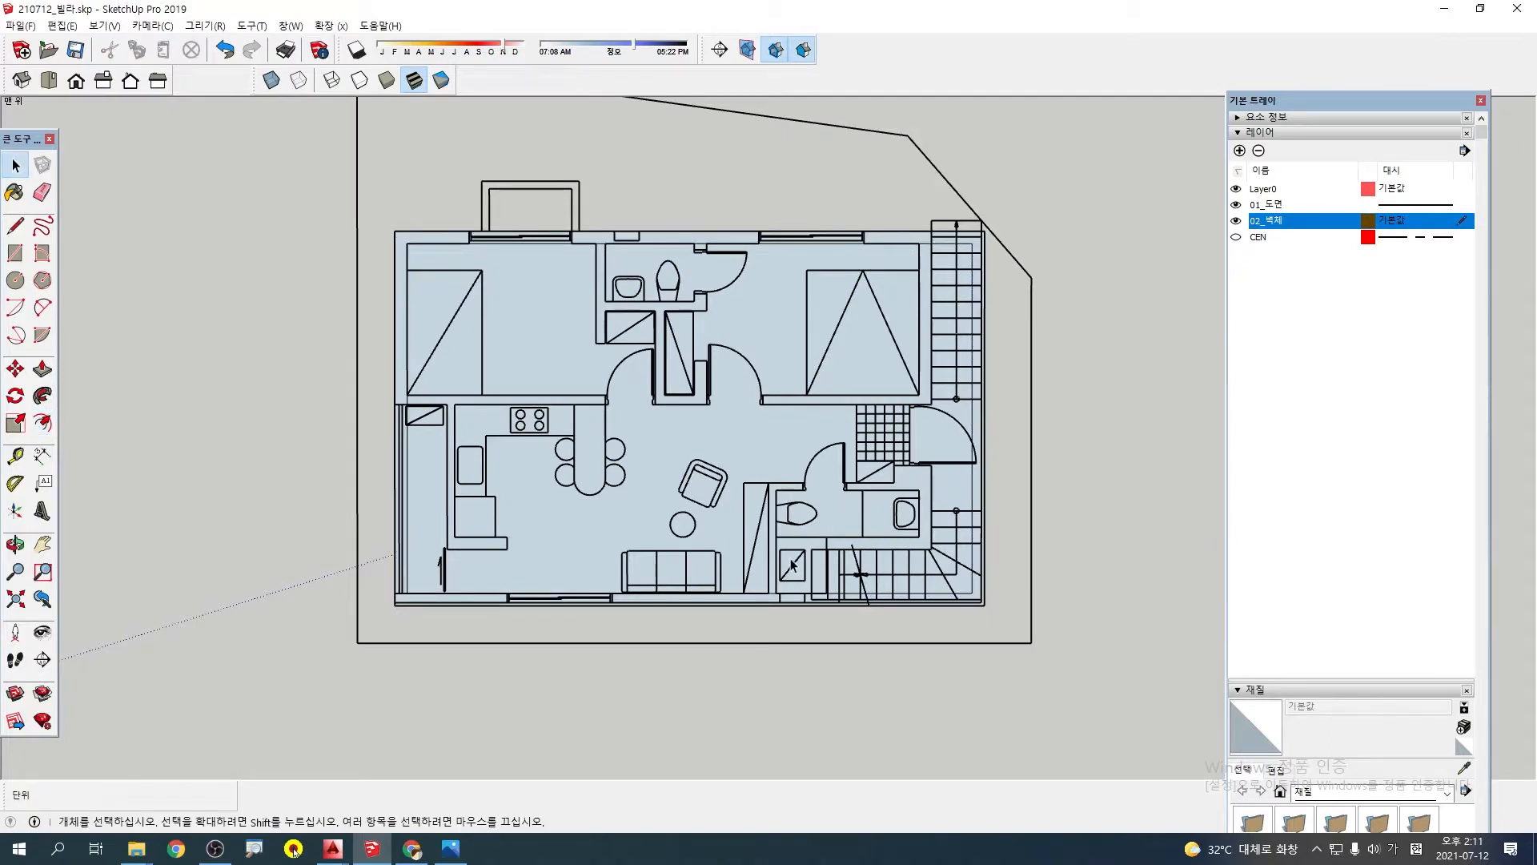
Push the building rectangle's face down 200 mm to form a floor slab
click(506, 322)
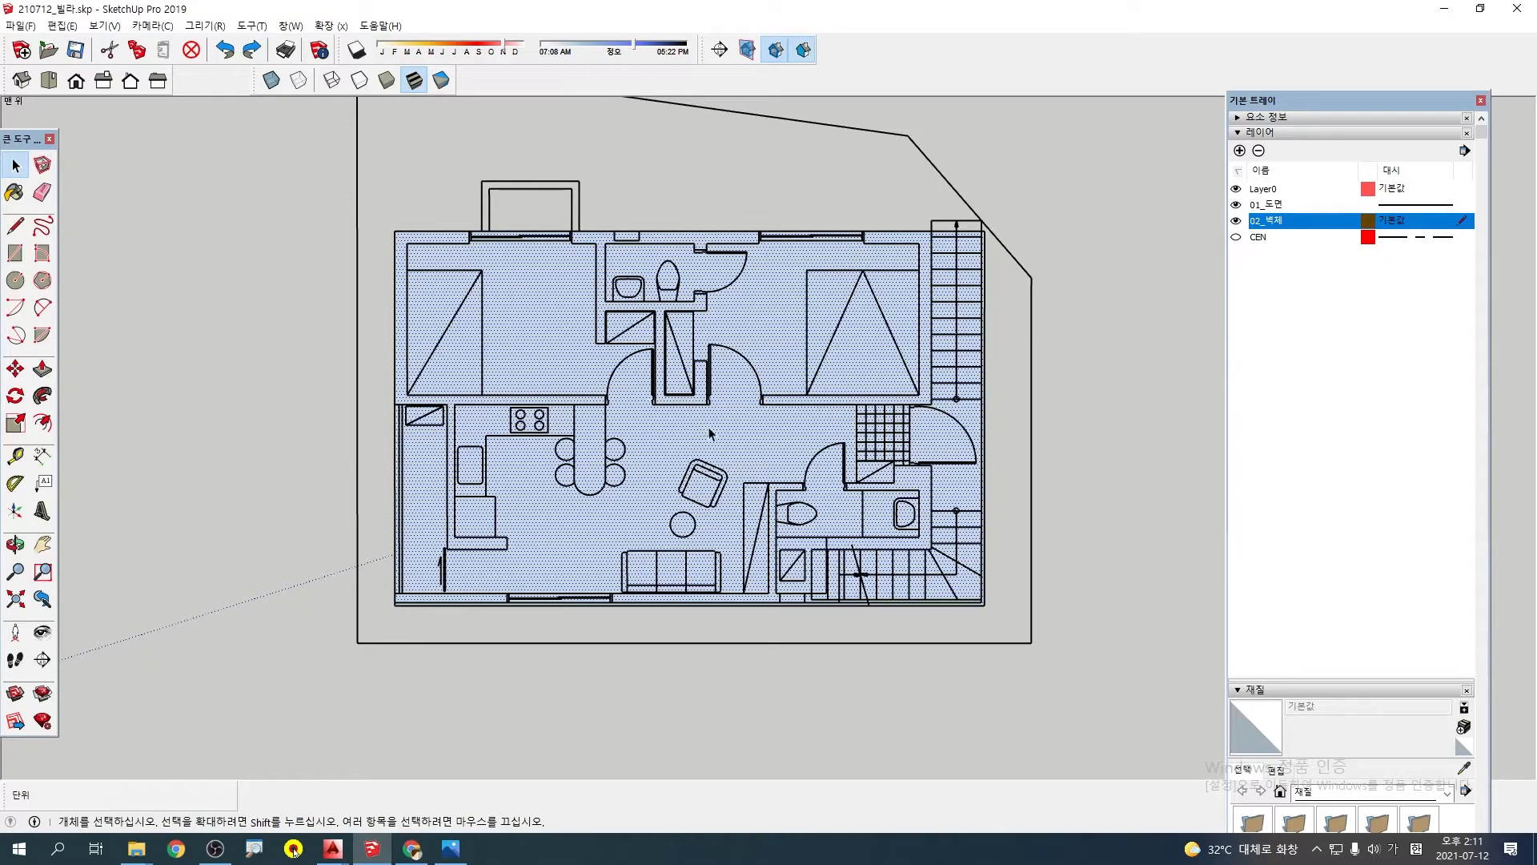
middle_drag(710, 433, 765, 442)
scroll(731, 440, up, 2)
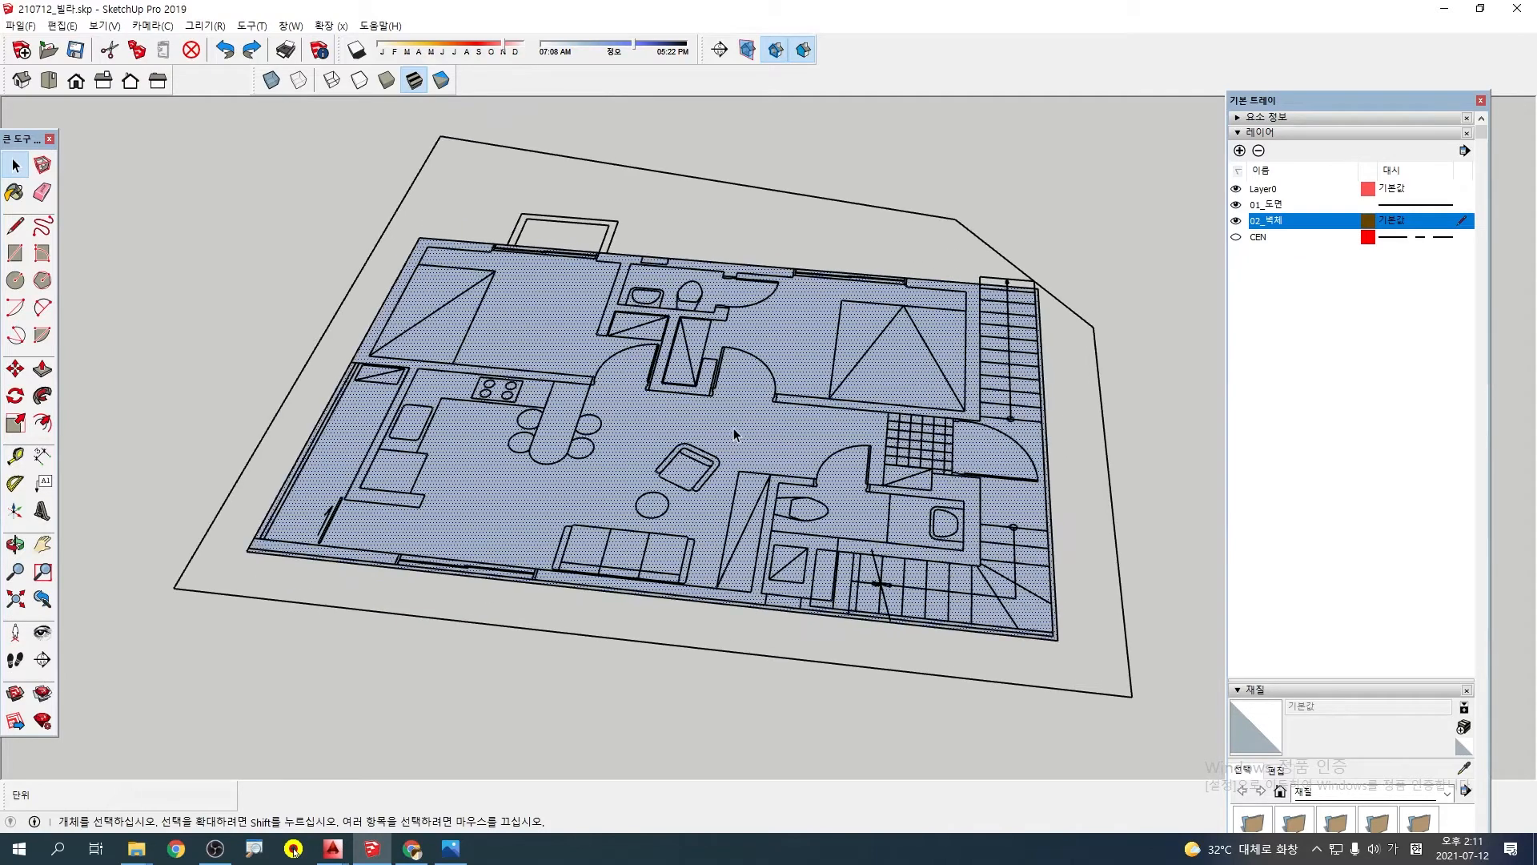
scroll(732, 438, up, 1)
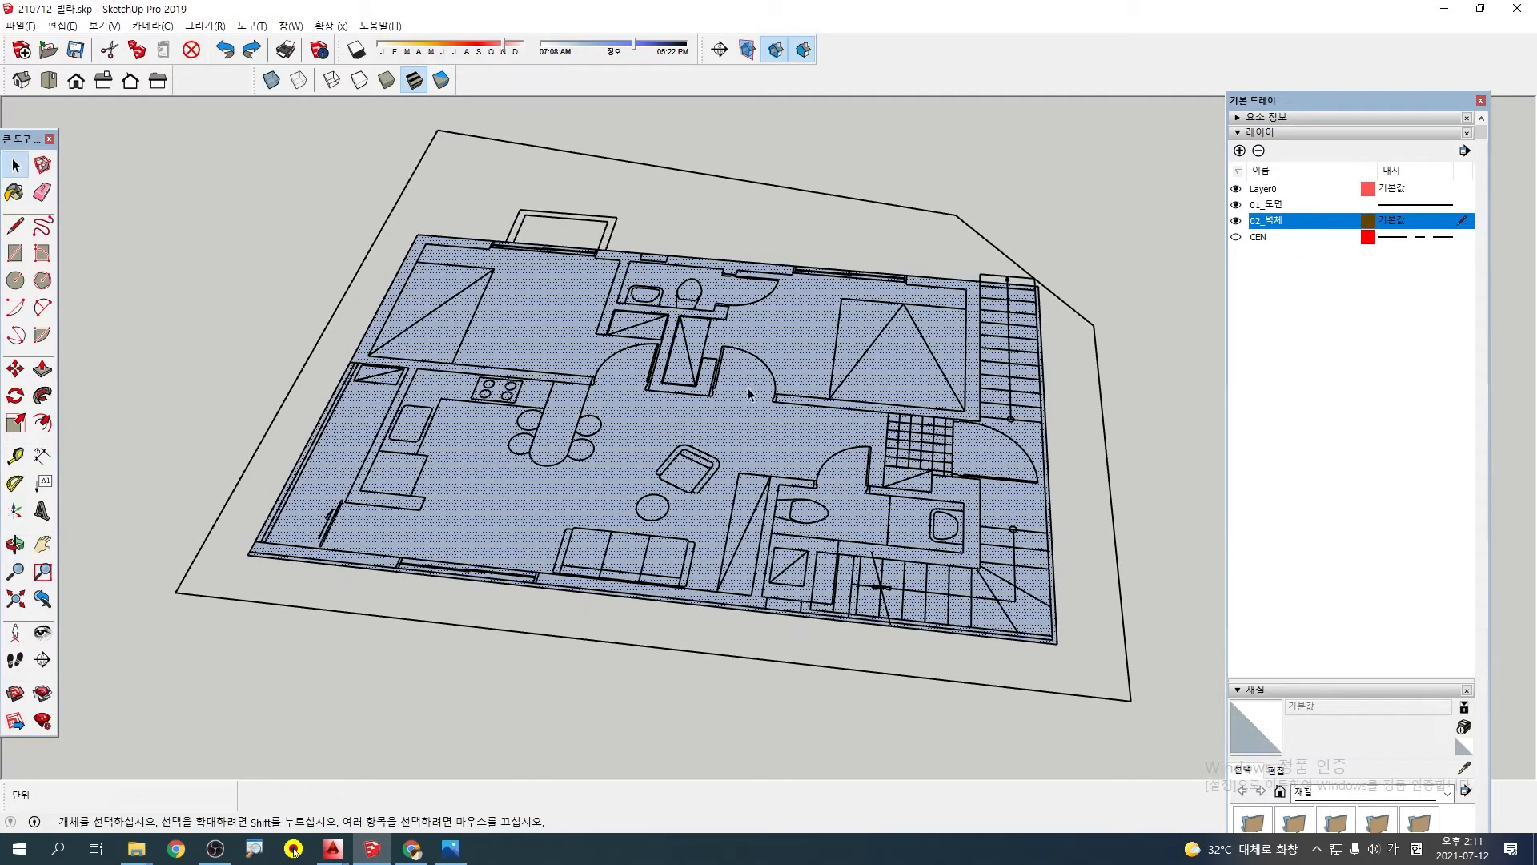
middle_drag(740, 391, 691, 418)
key(F2)
middle_drag(834, 490, 783, 495)
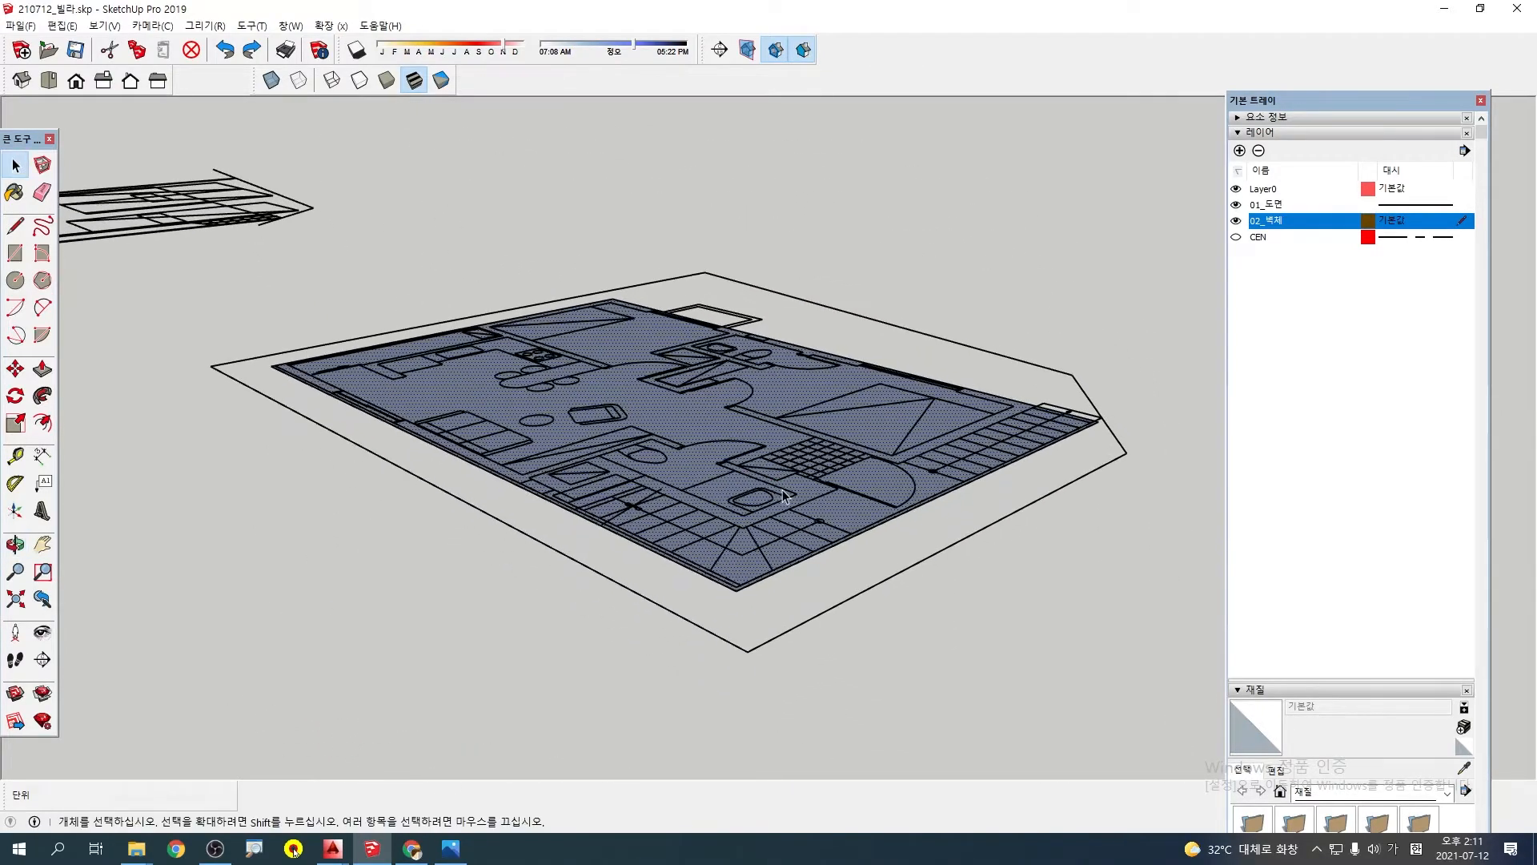
key(Hangul)
key(p)
click(780, 398)
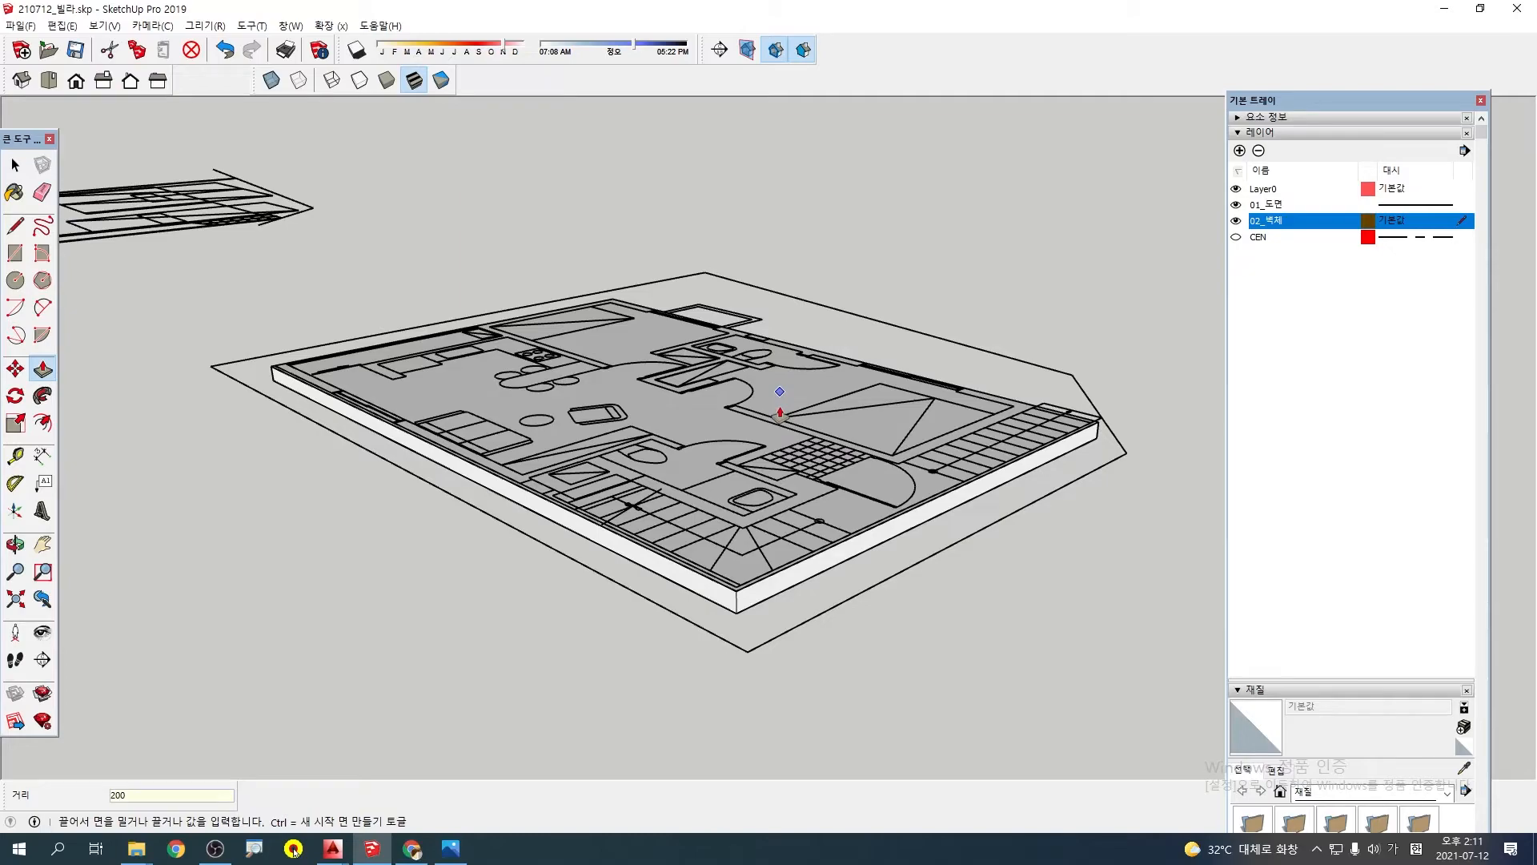
key(Return)
Hide the 01_도면 layer so that only the slab is shown
middle_drag(625, 428, 763, 464)
middle_drag(968, 474, 837, 412)
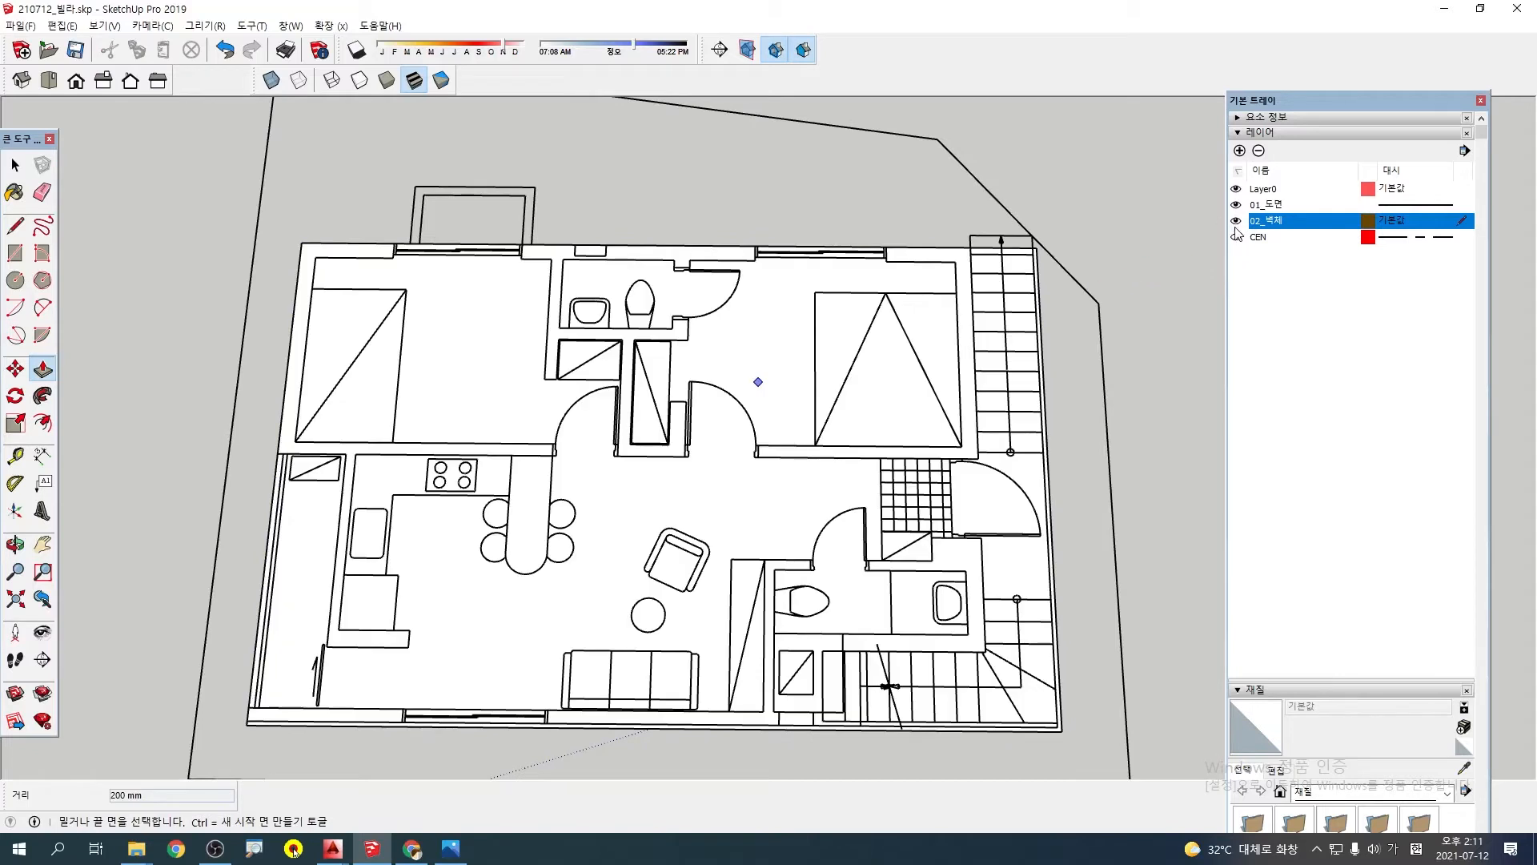
click(1237, 205)
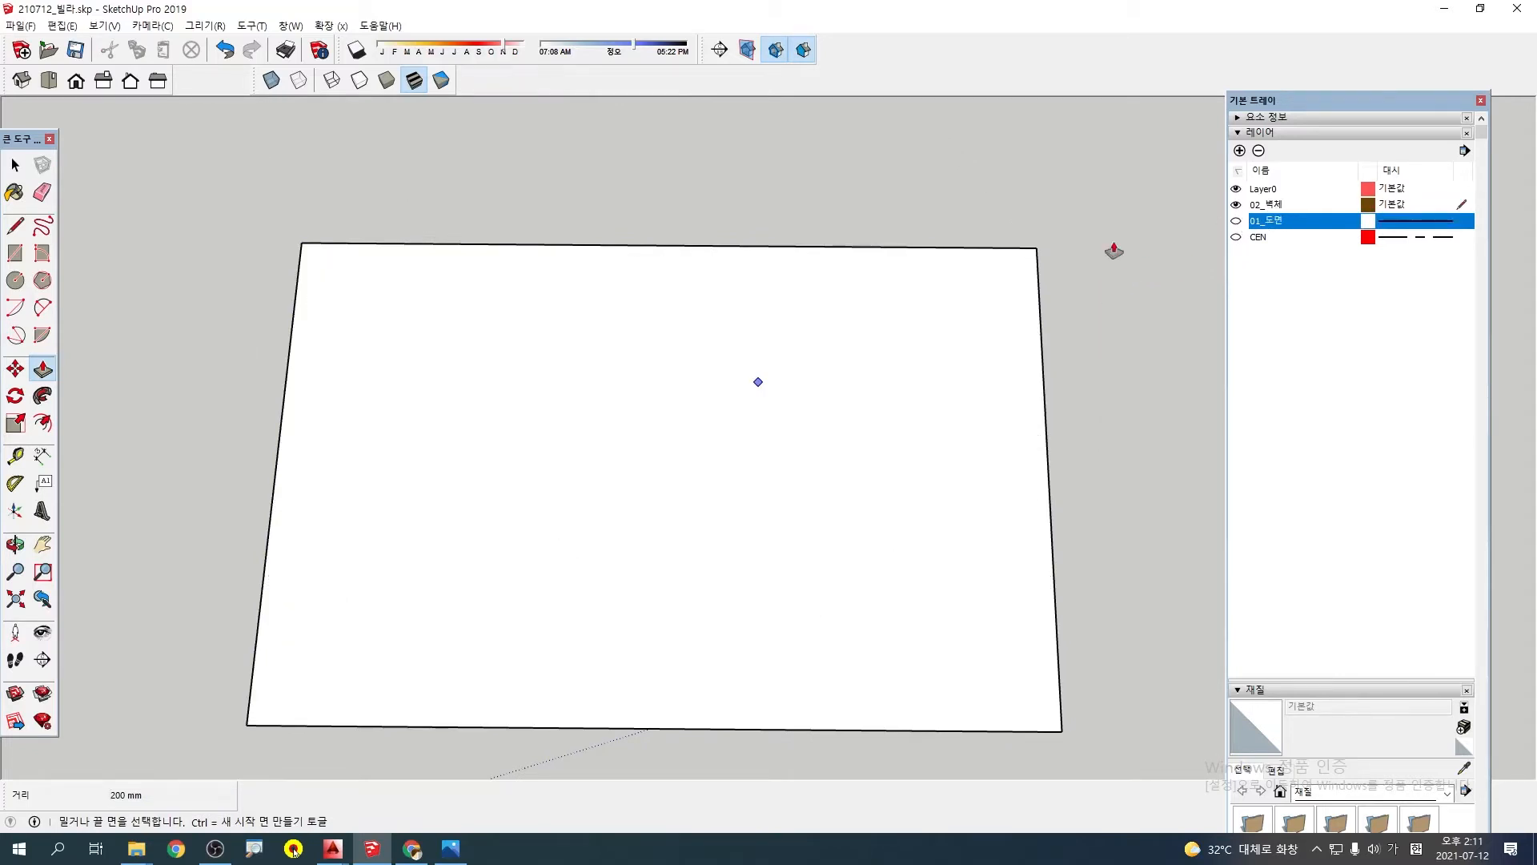
Offset the slab's top outline inward to mark the outer wall thickness
mouse_move(656, 436)
middle_down()
mouse_move(631, 449)
mouse_move(604, 388)
mouse_move(633, 422)
middle_up()
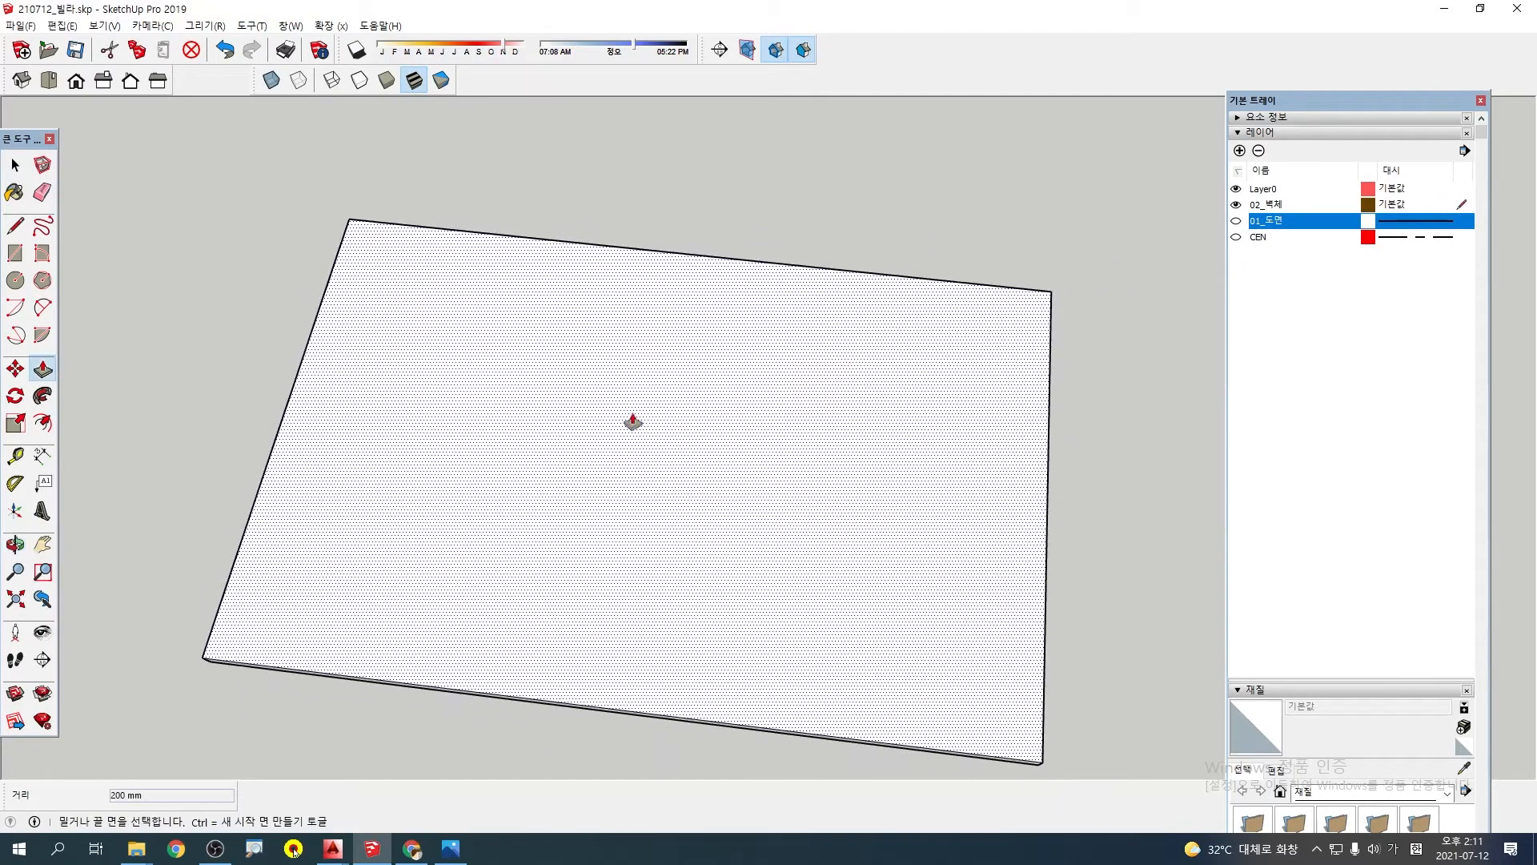
key(f)
click(333, 287)
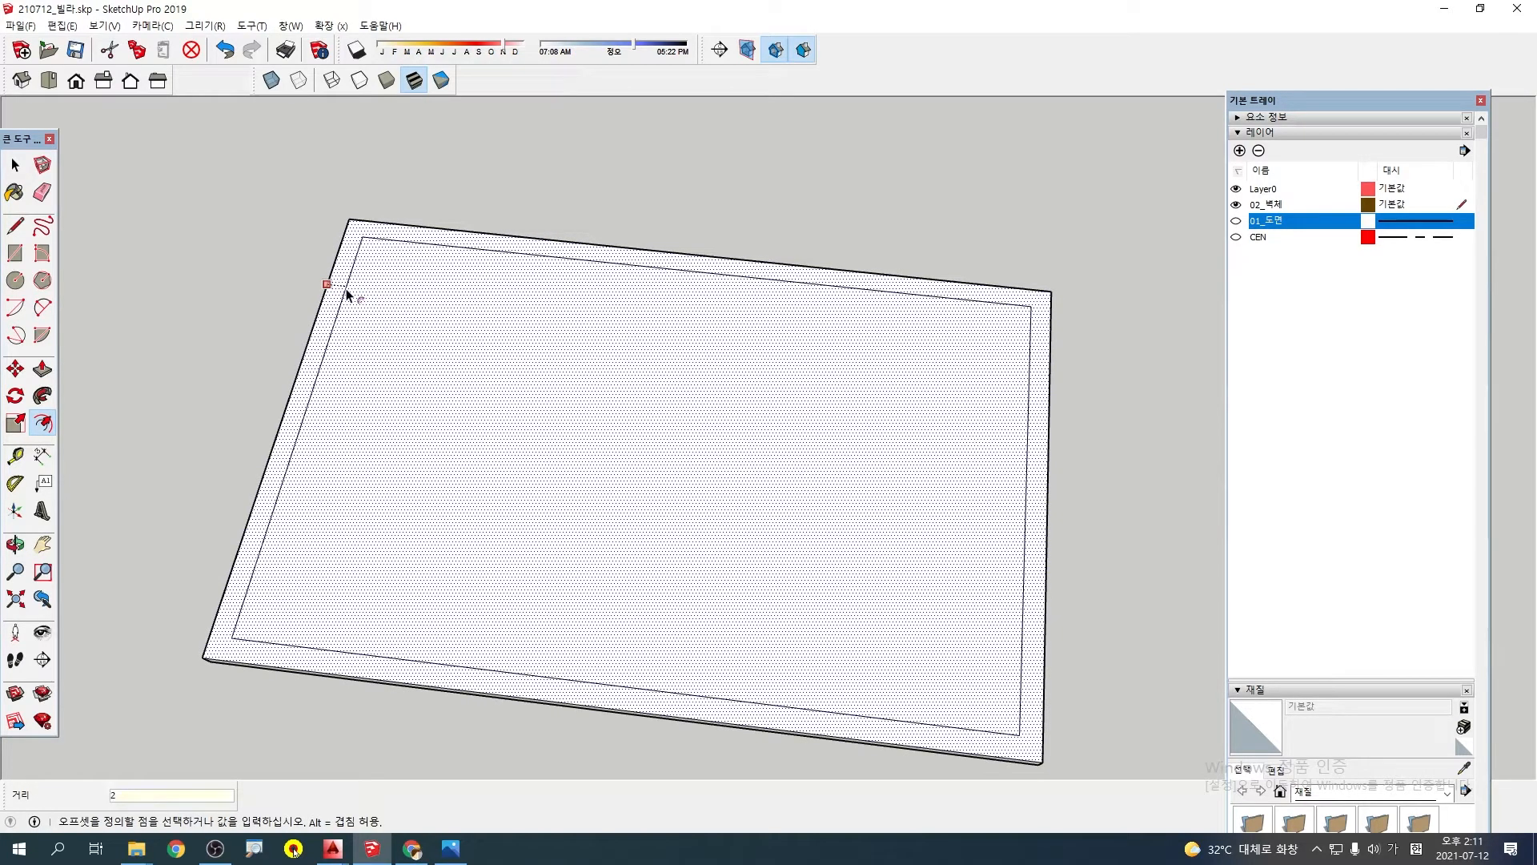
key(Return)
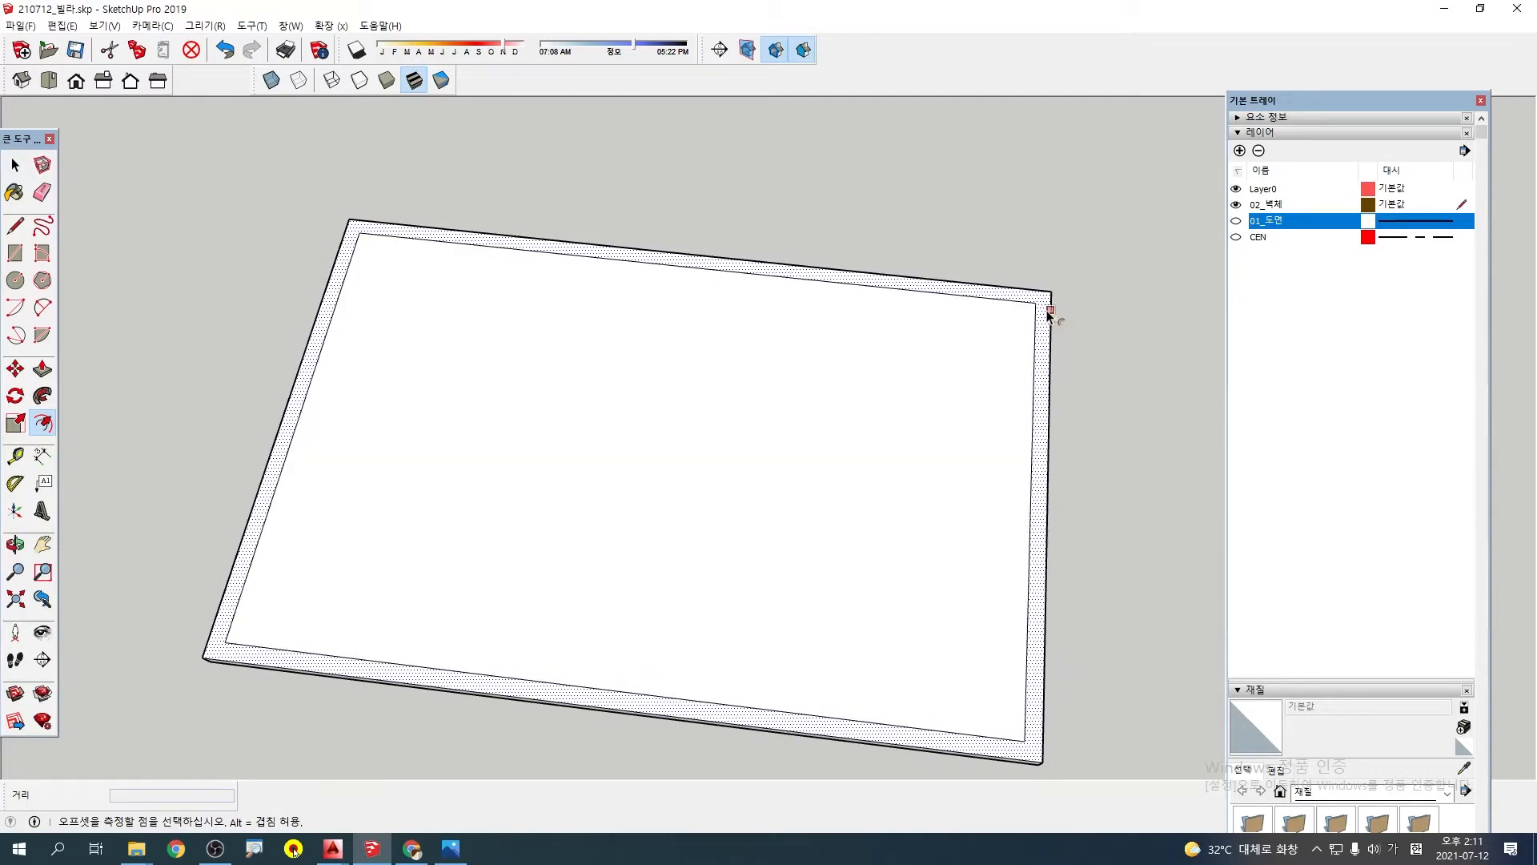
click(1049, 310)
key(Escape)
Try pulling the slab's perimeter strip up about 7500 mm into walls, and undo the extrusion
key(p)
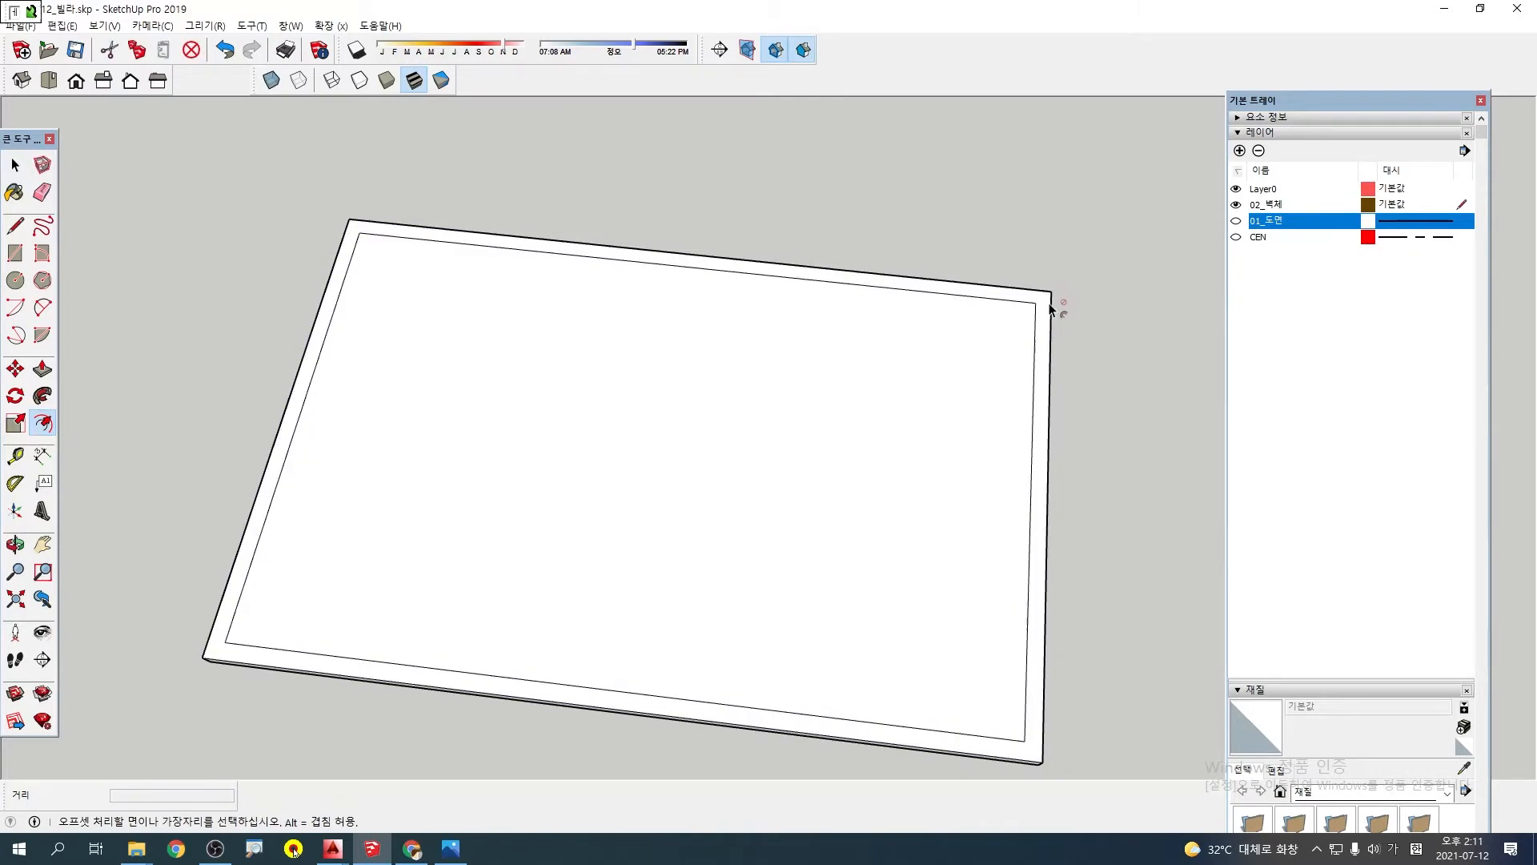
key(p)
click(1045, 342)
scroll(1045, 296, down, 4)
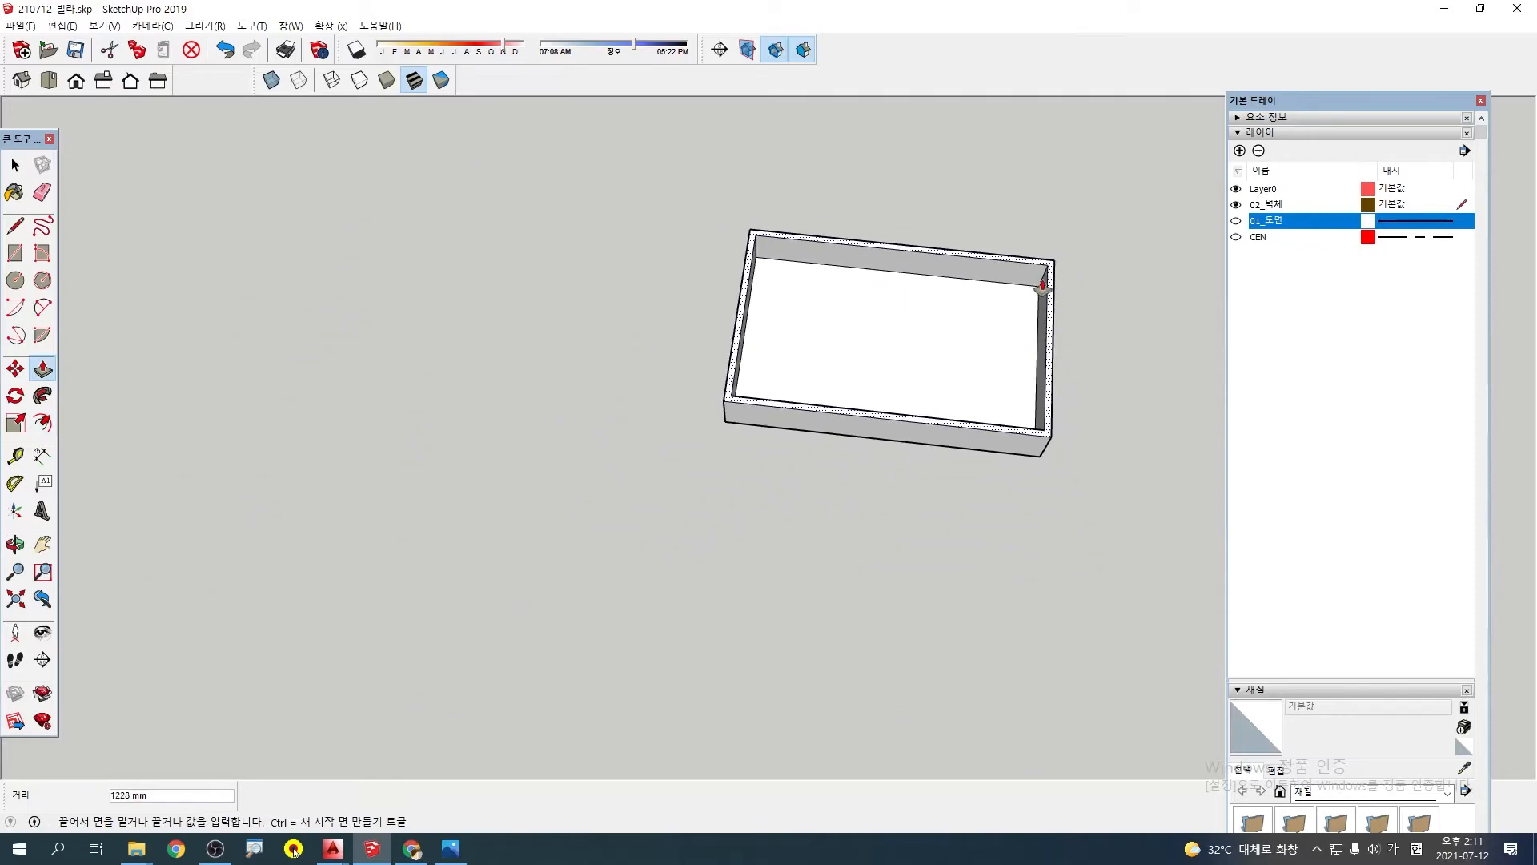
shift+middle_drag(1043, 287, 923, 179)
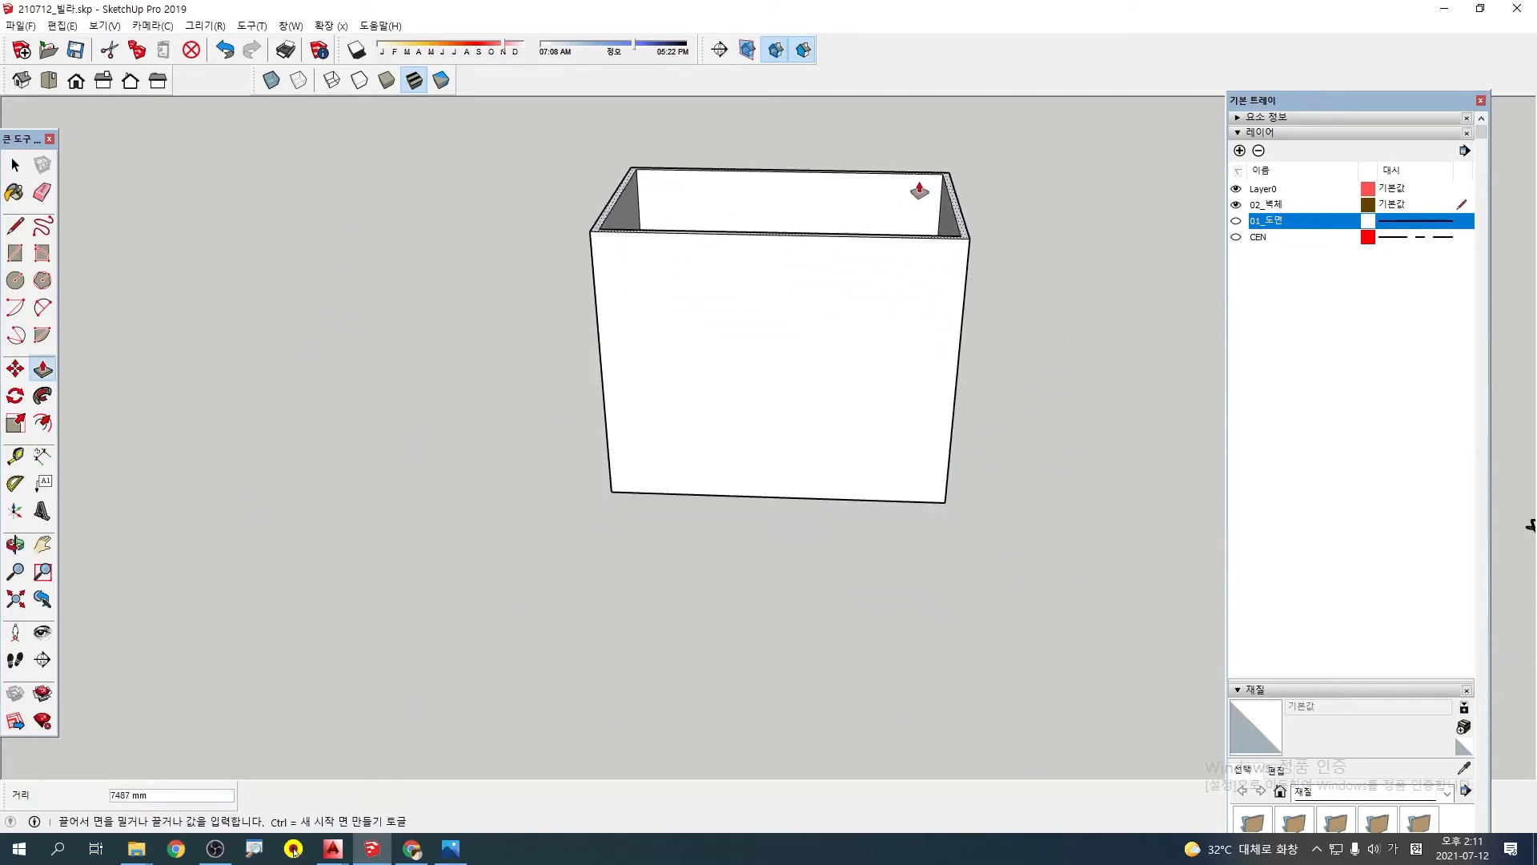
click(912, 193)
key(o)
drag(906, 154, 658, 140)
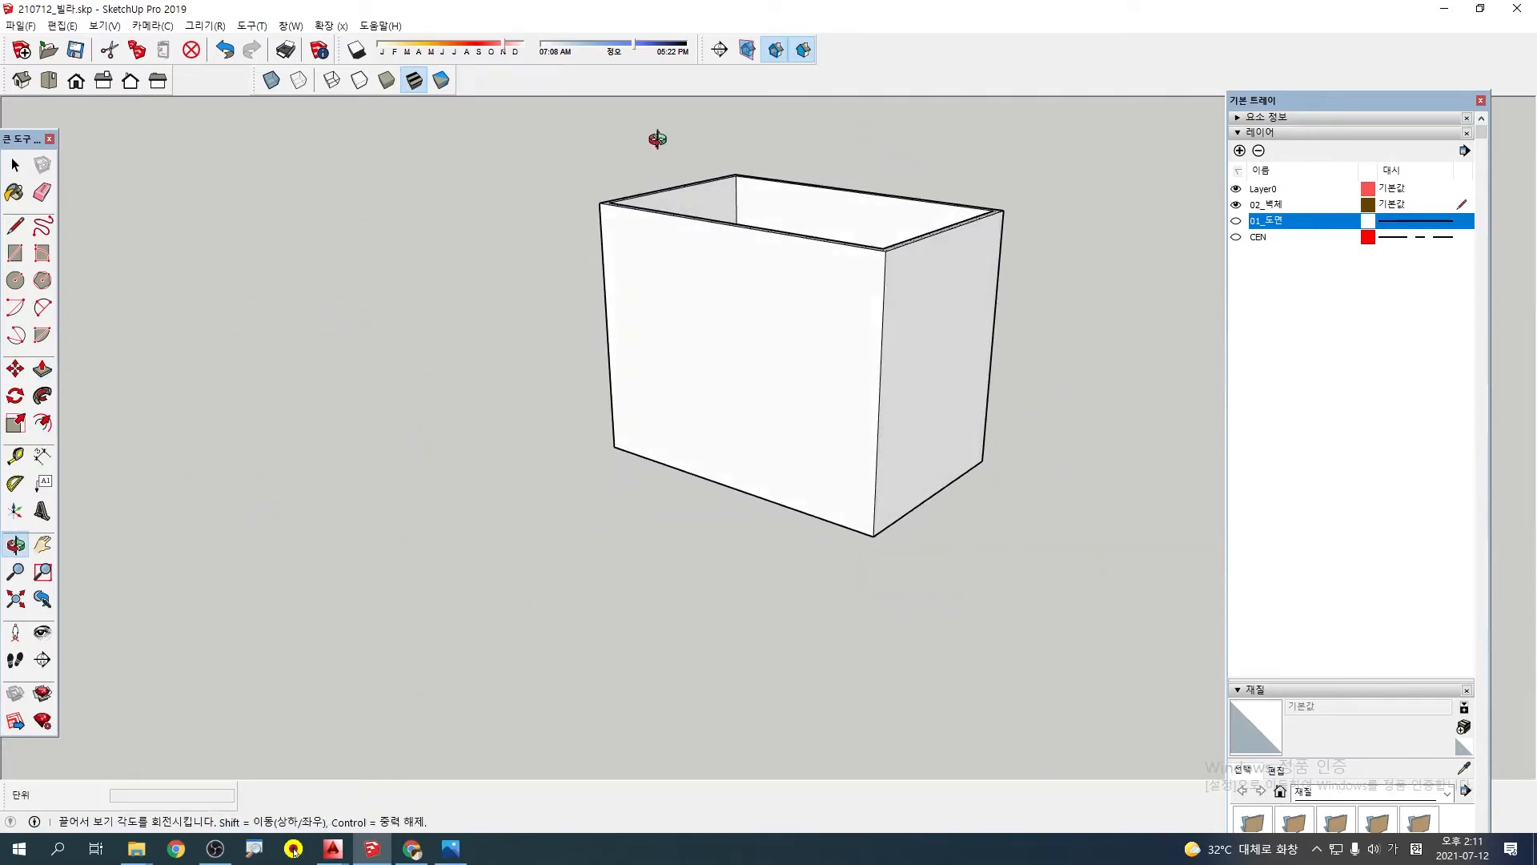
key(p)
key(ctrl+z)
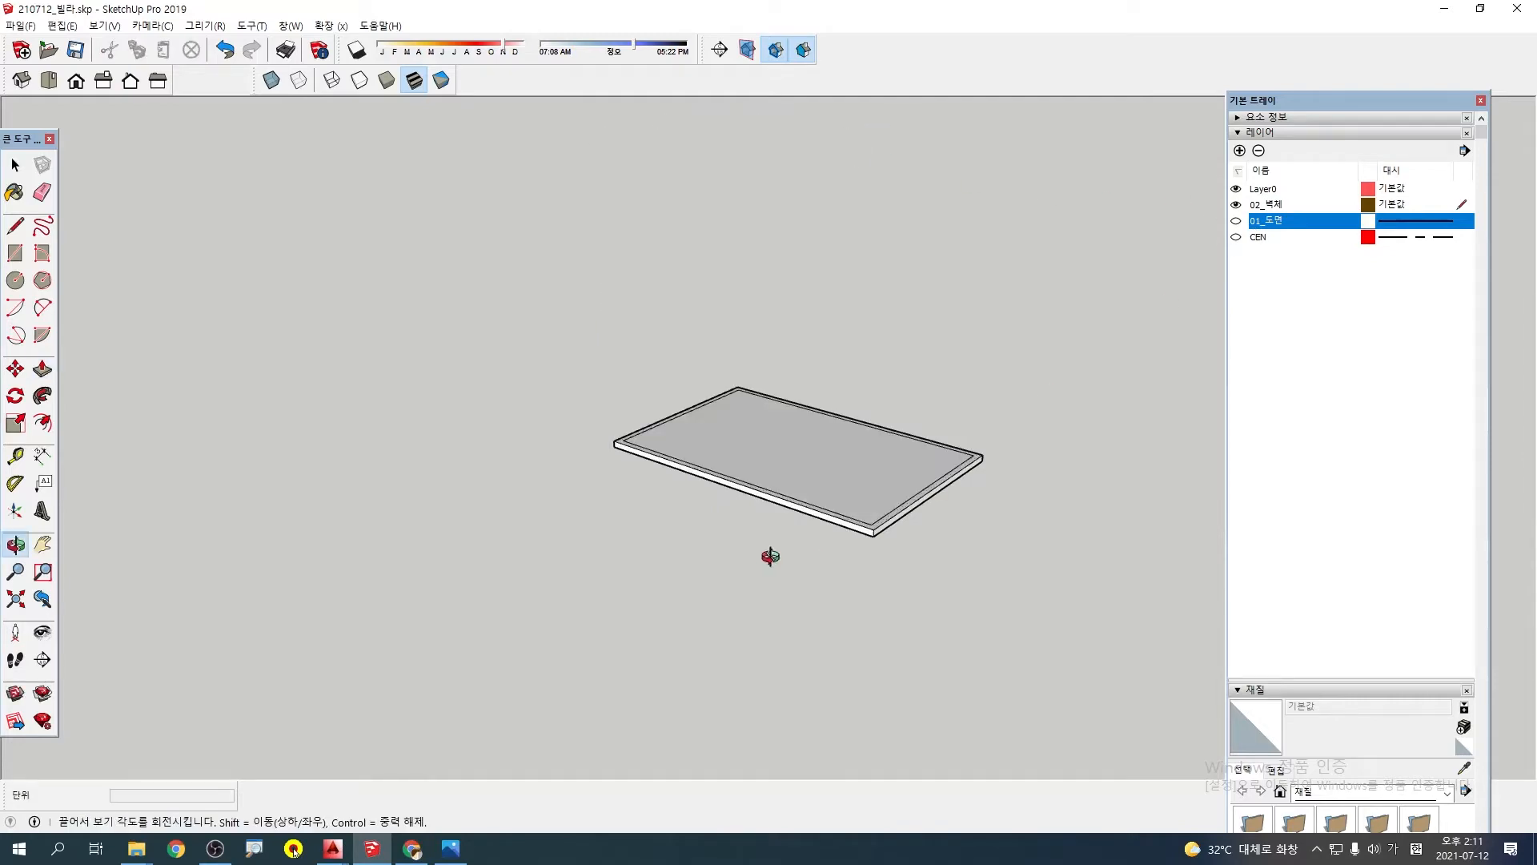
Undo the wall offset, the layer hiding, the slab extrusion and the rectangle to restore the bare floor plan
middle_drag(768, 555, 904, 610)
key(ctrl+z)
key(ctrl+z)
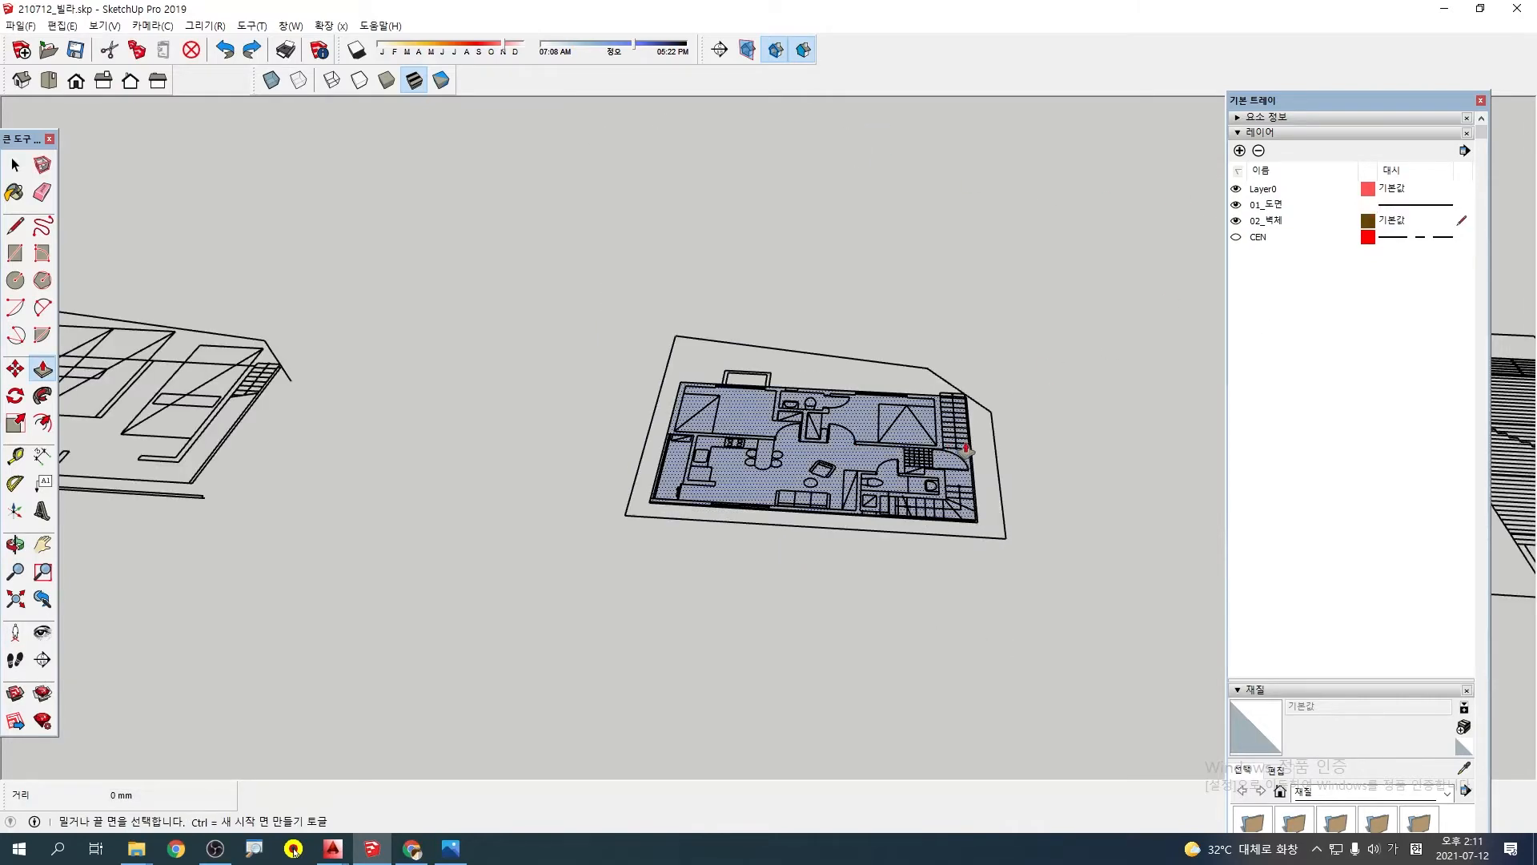
scroll(998, 428, up, 3)
key(ctrl+z)
middle_drag(993, 429, 1025, 481)
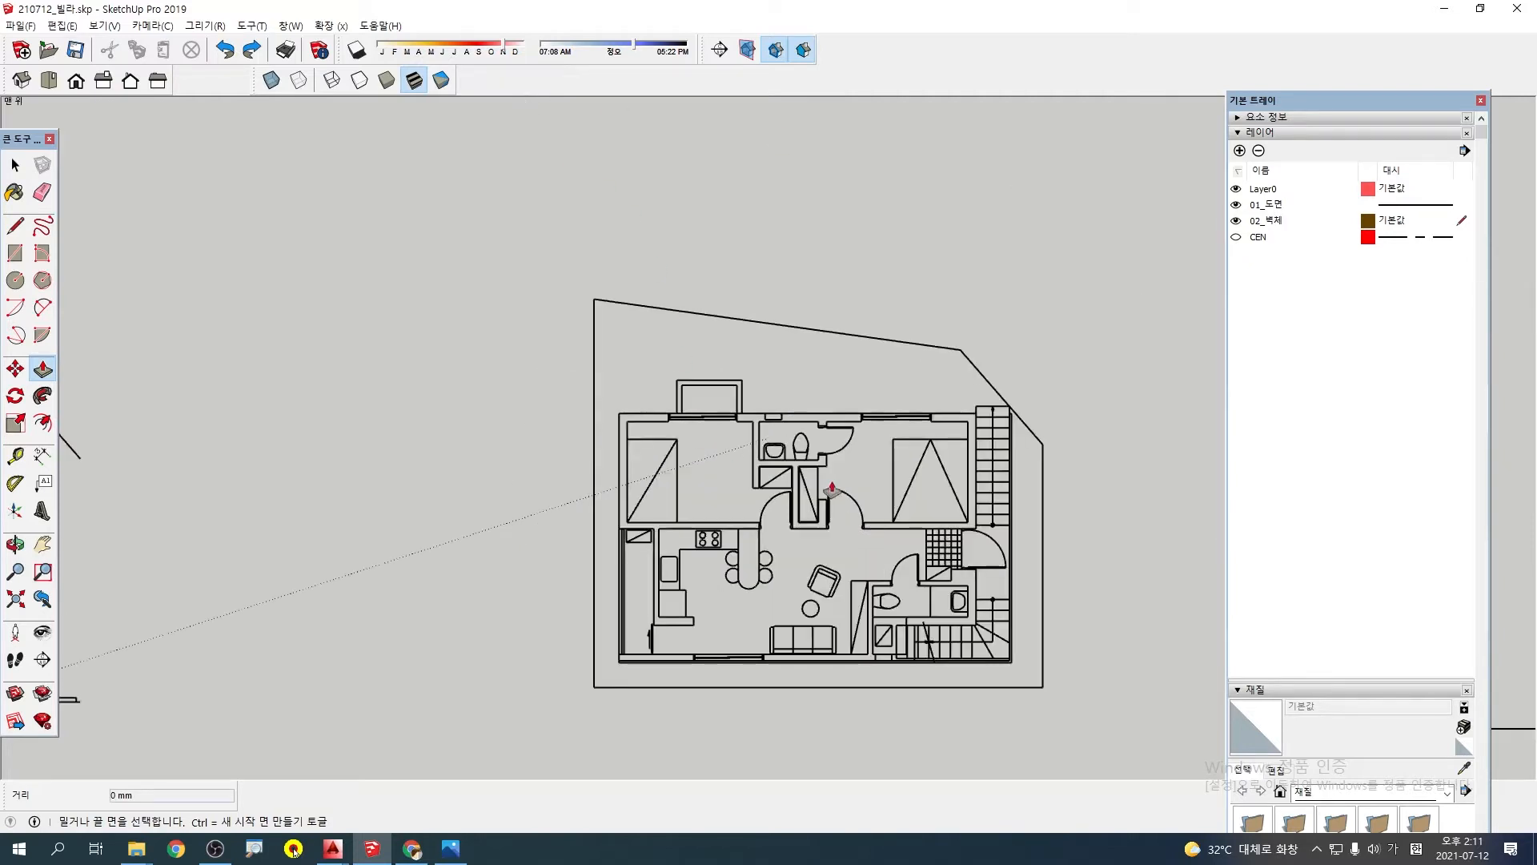
shift+middle_drag(946, 504, 705, 420)
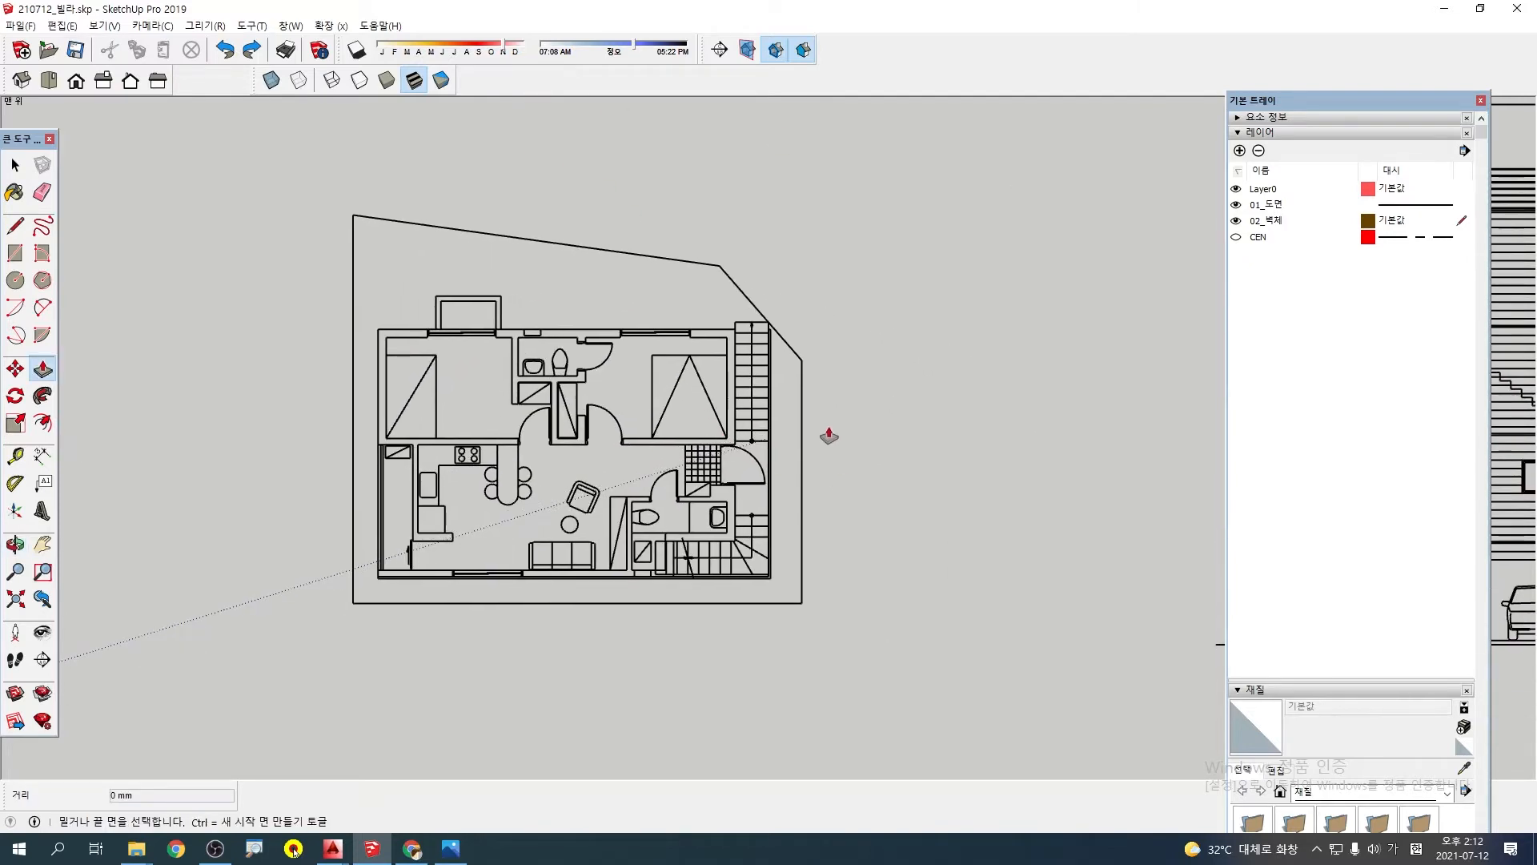
scroll(829, 436, down, 3)
shift+middle_drag(1041, 387, 825, 384)
scroll(503, 366, up, 1)
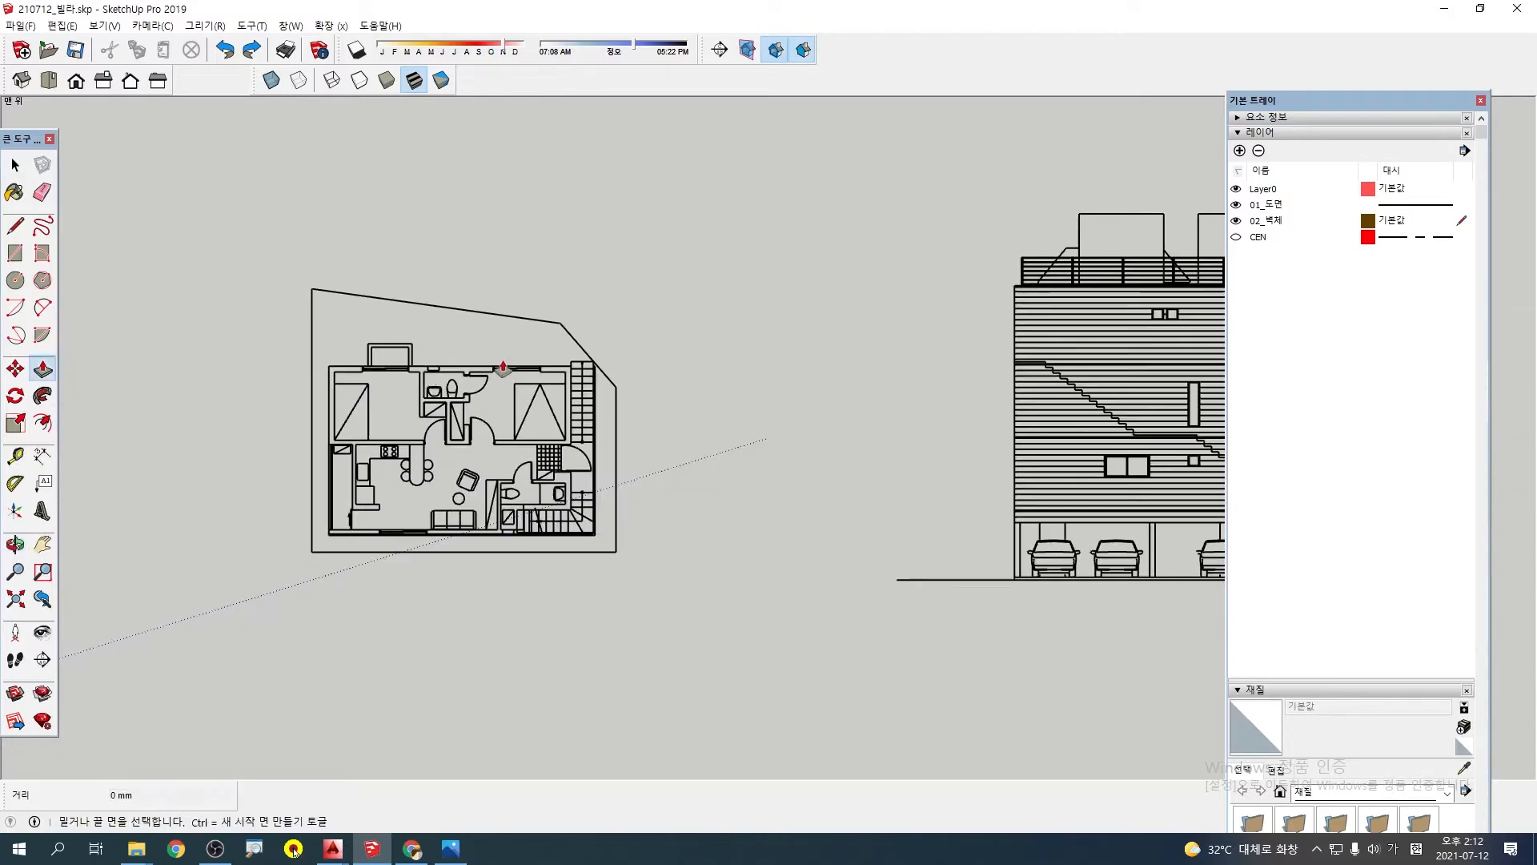
scroll(425, 409, up, 5)
shift+middle_drag(412, 405, 565, 354)
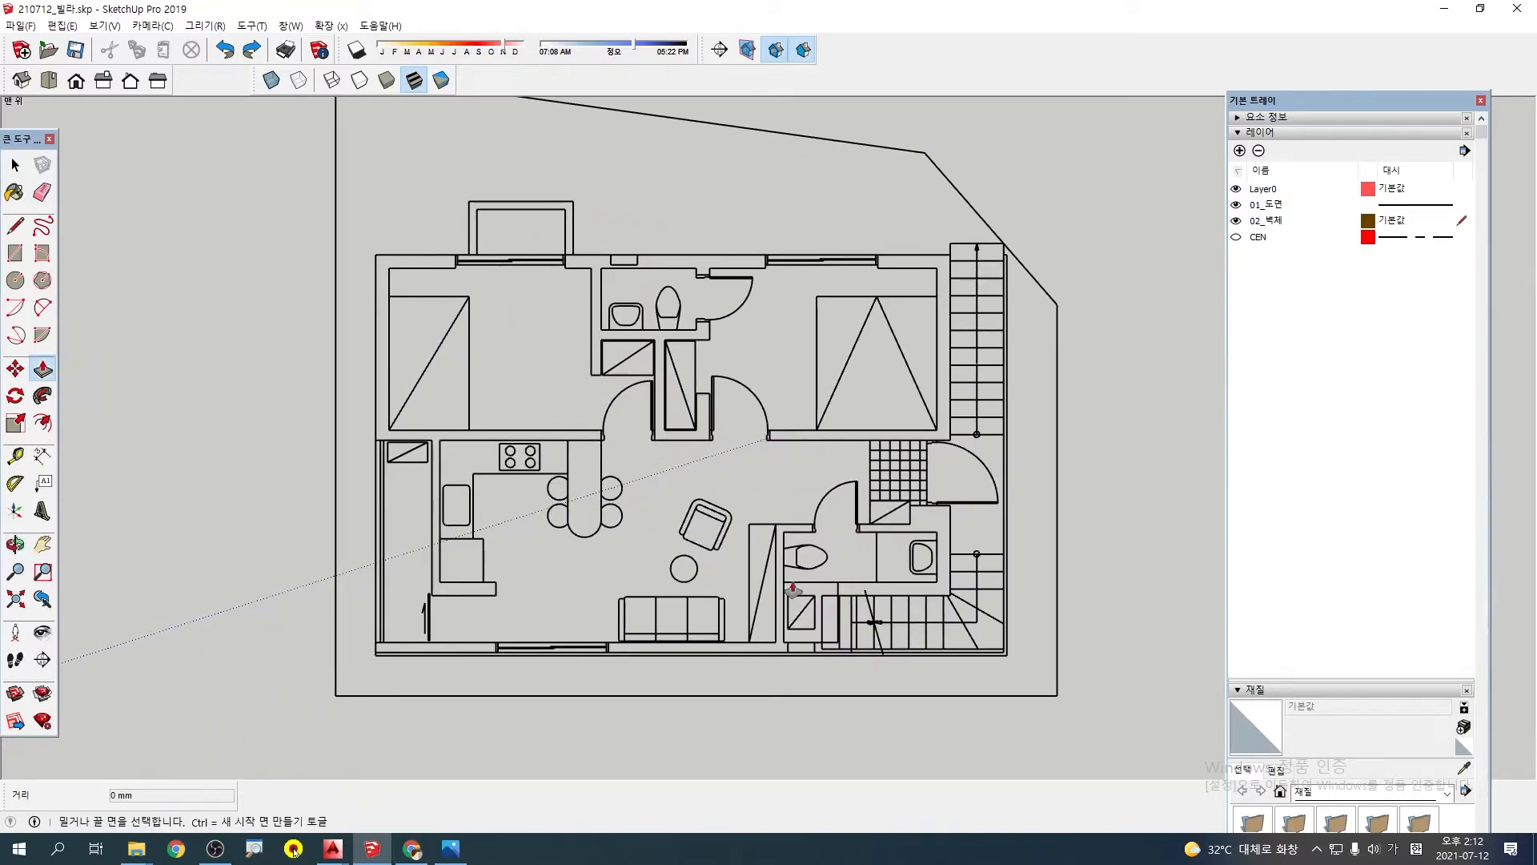
click(1279, 205)
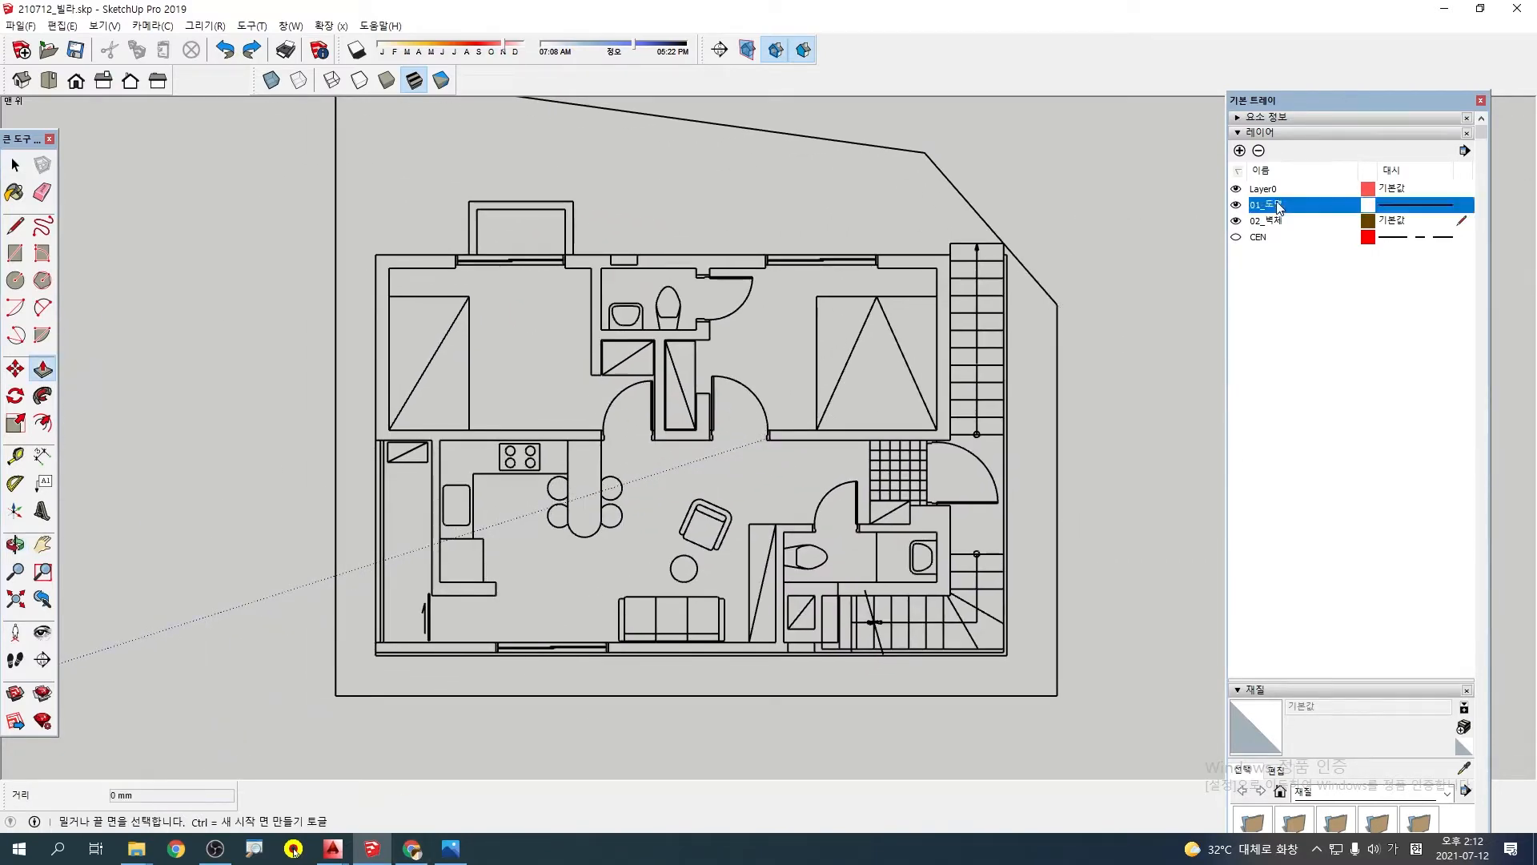
click(1448, 223)
click(1317, 225)
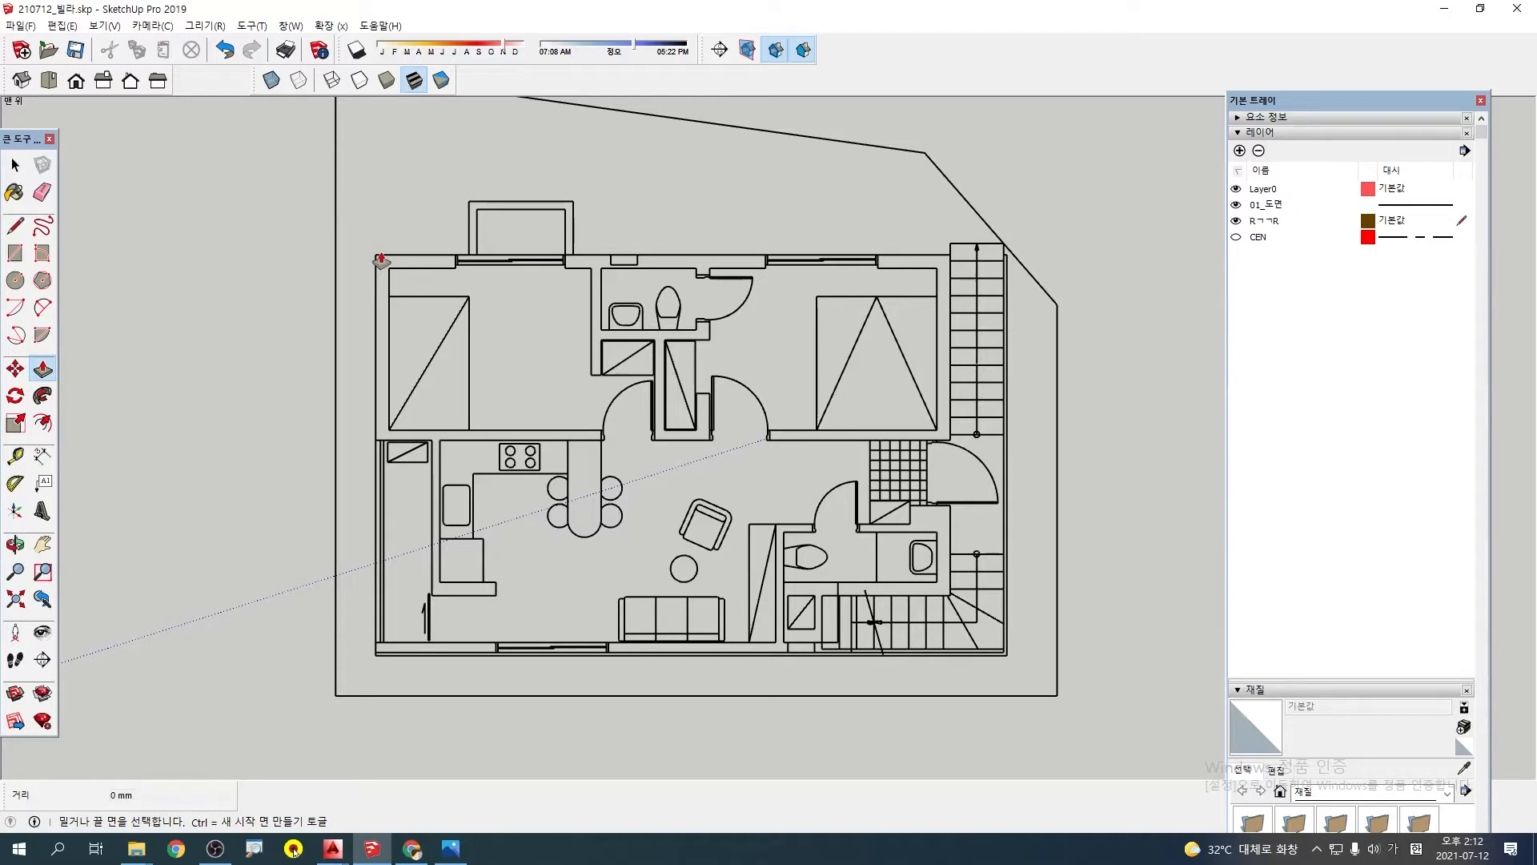
key(ctrl+z)
Draw a rectangle about 9450 by 6000 mm over the second-floor plan, between opposite outer corners of the building
key(e)
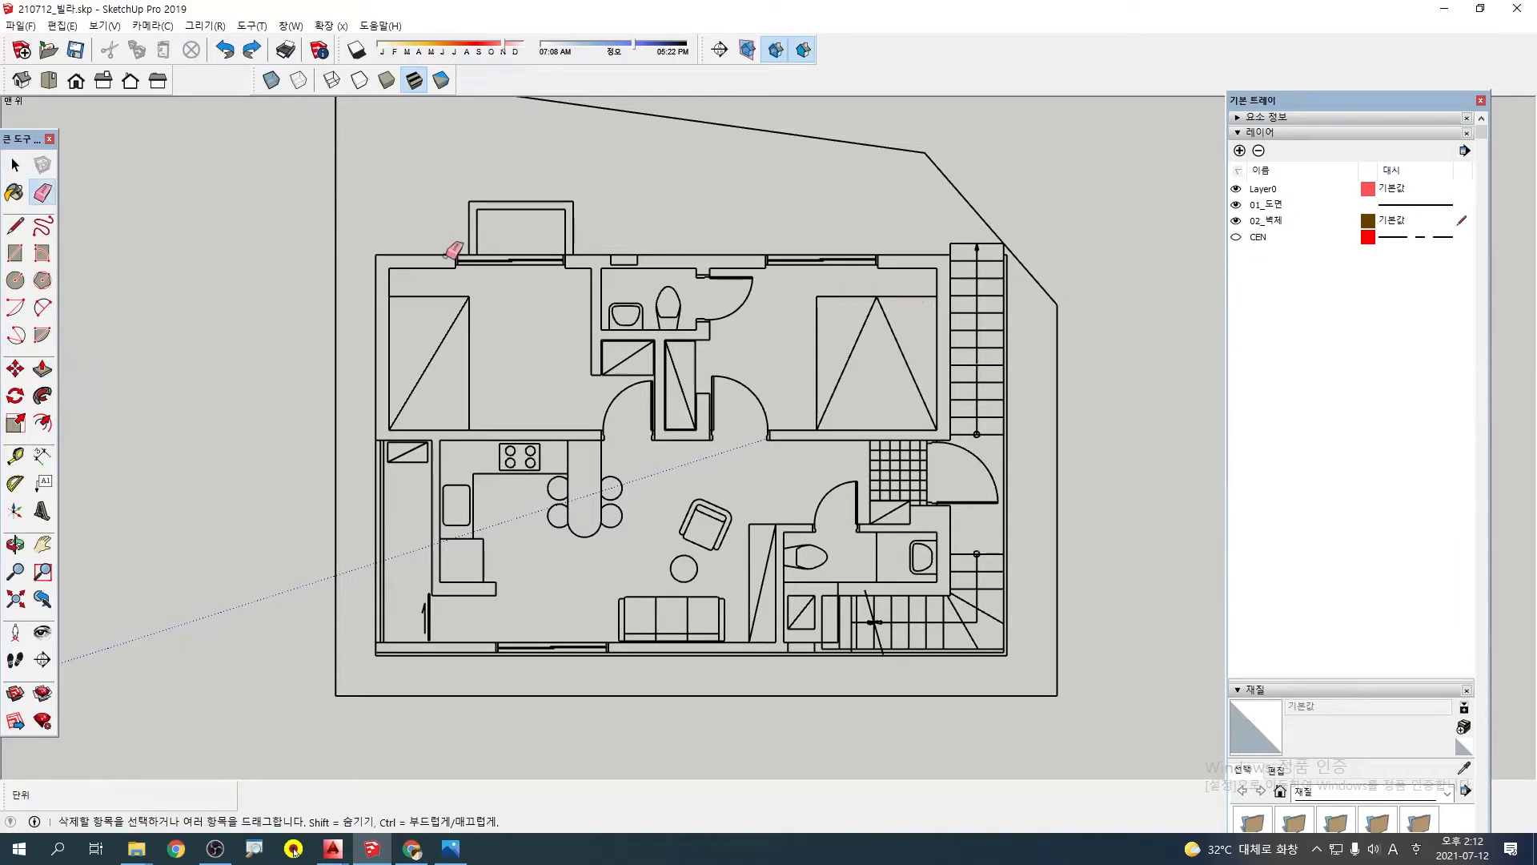
click(14, 255)
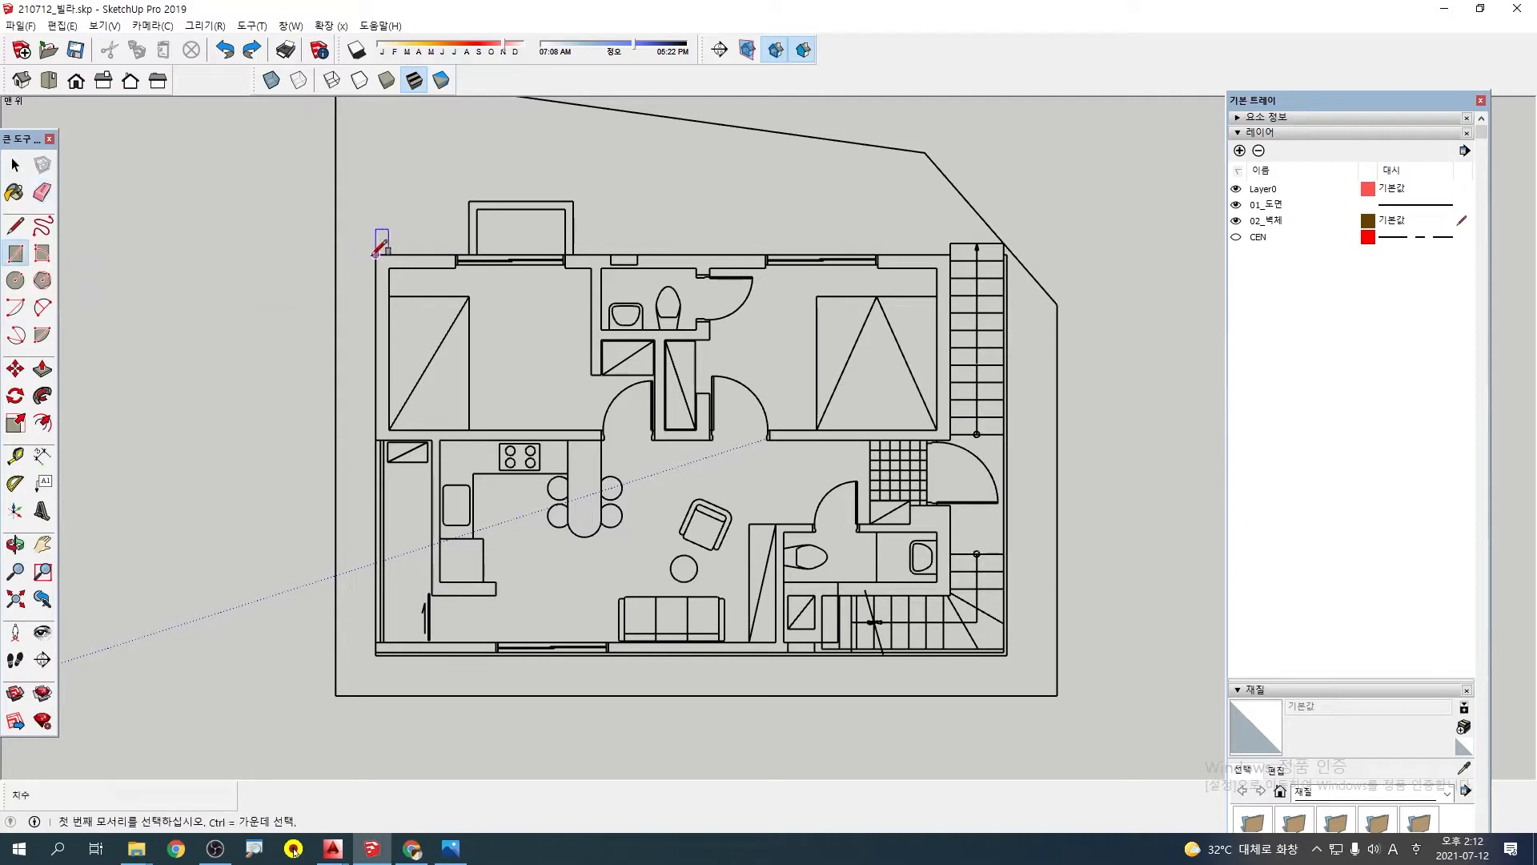
click(376, 255)
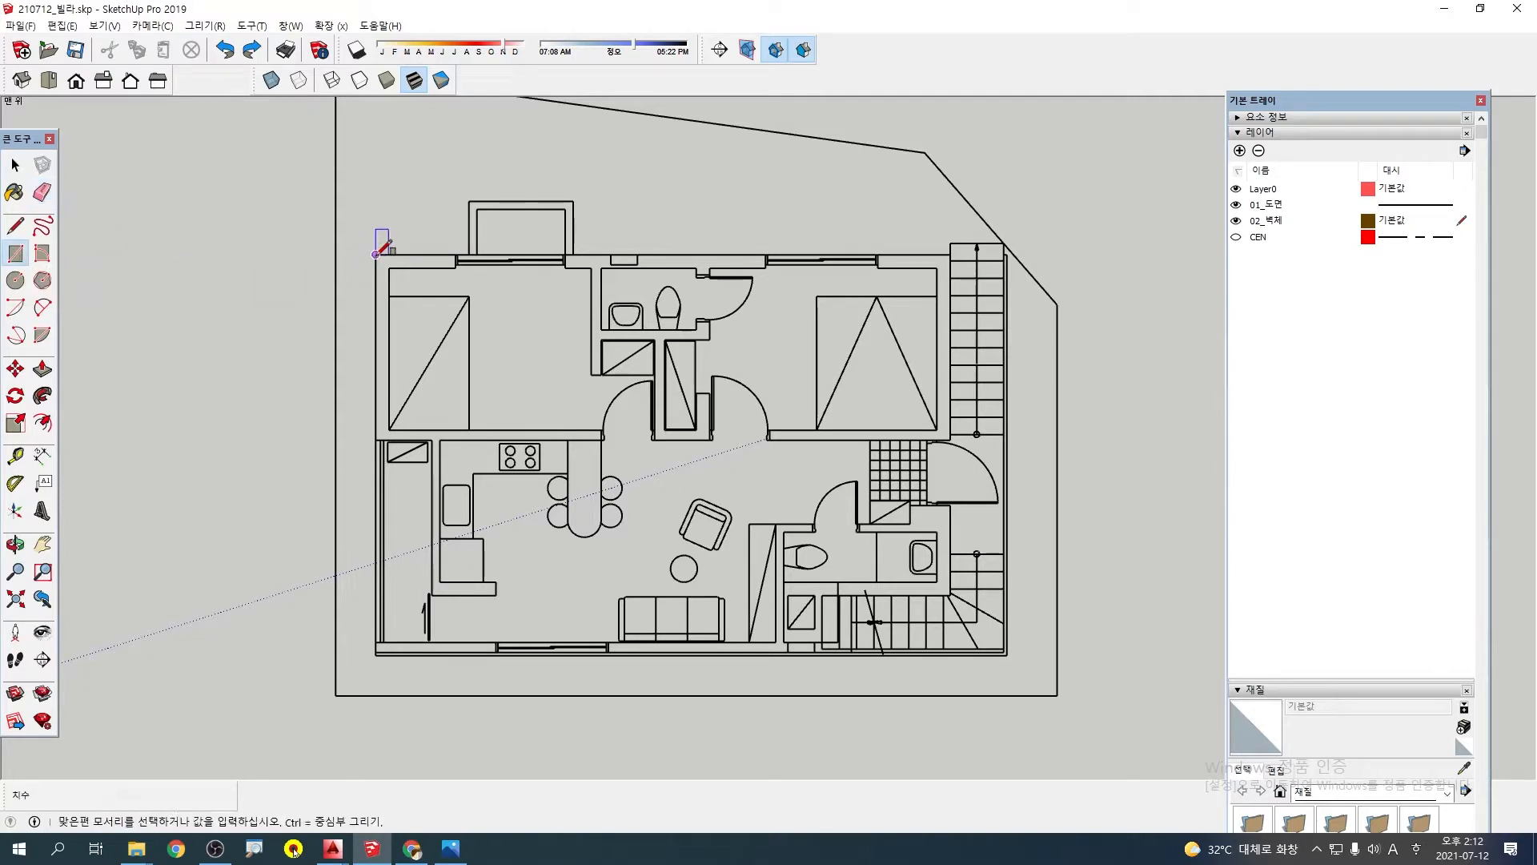
click(1008, 656)
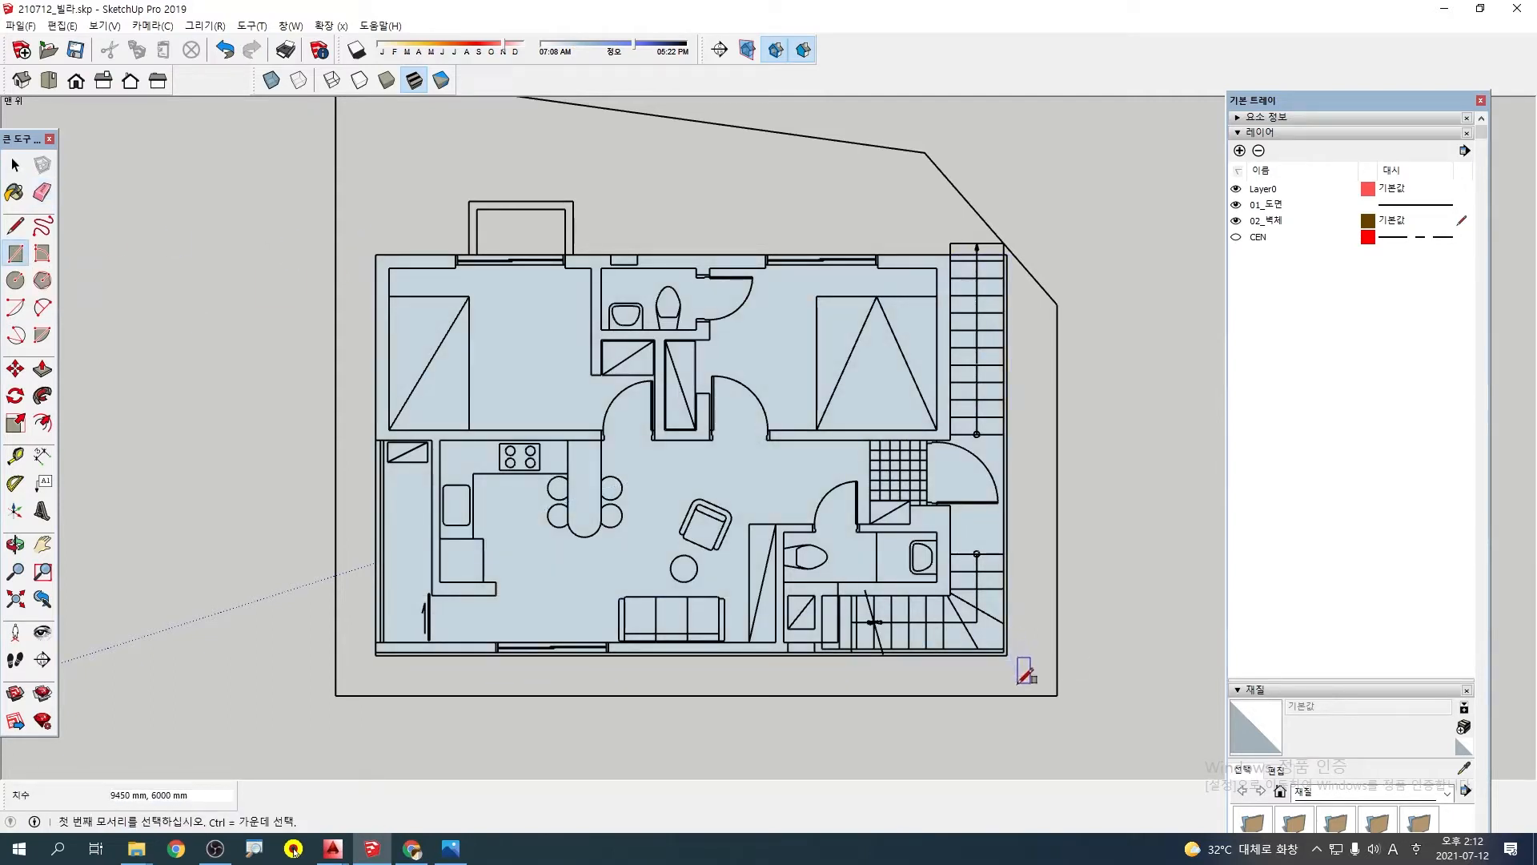
Push the new rectangle's face down 200 mm to form the second-floor slab
middle_drag(978, 673, 810, 320)
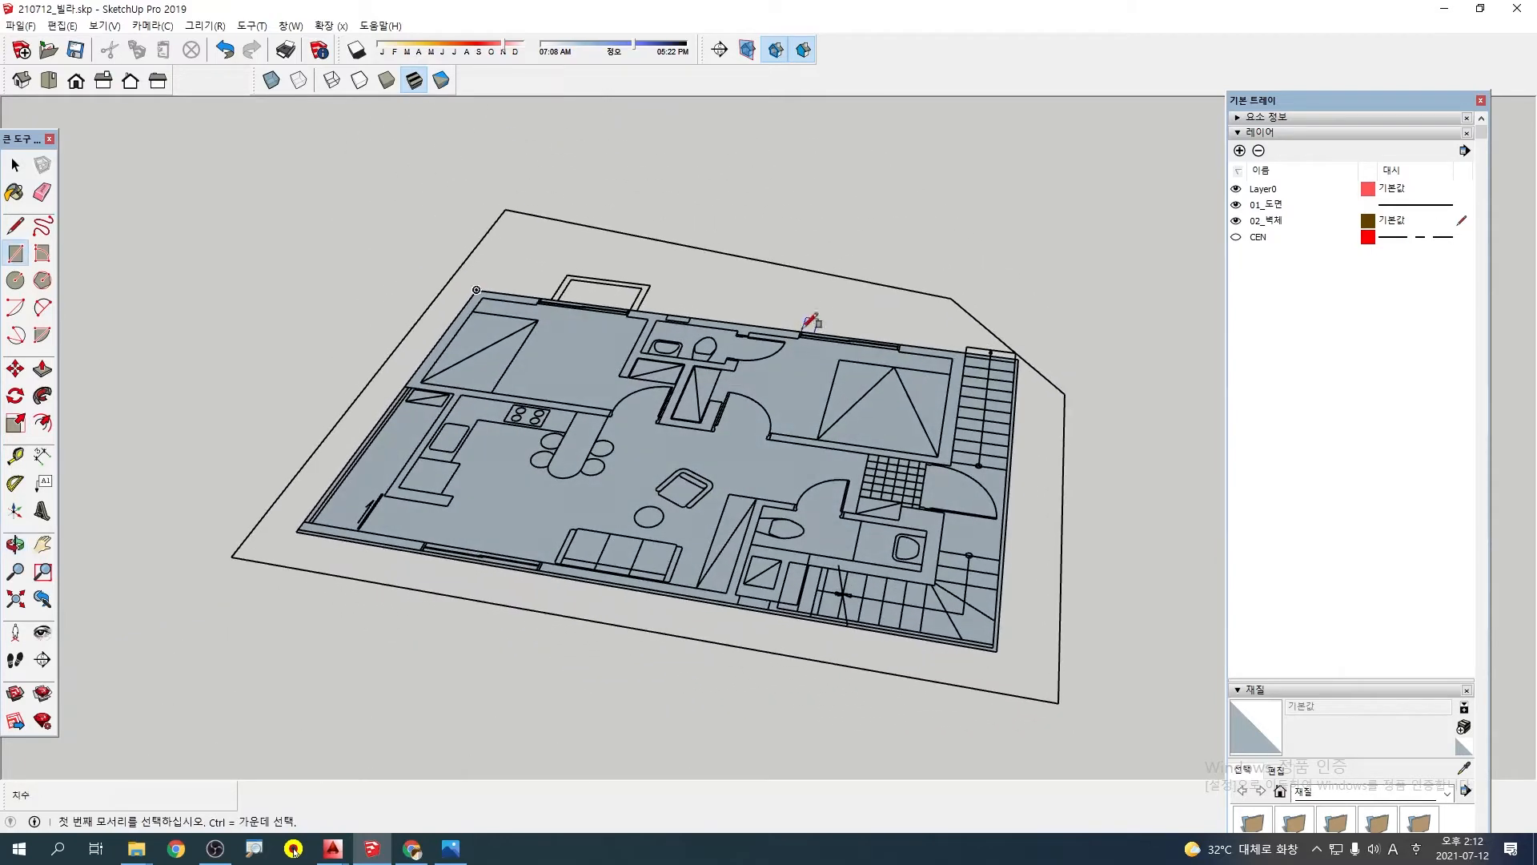
key(p)
click(792, 414)
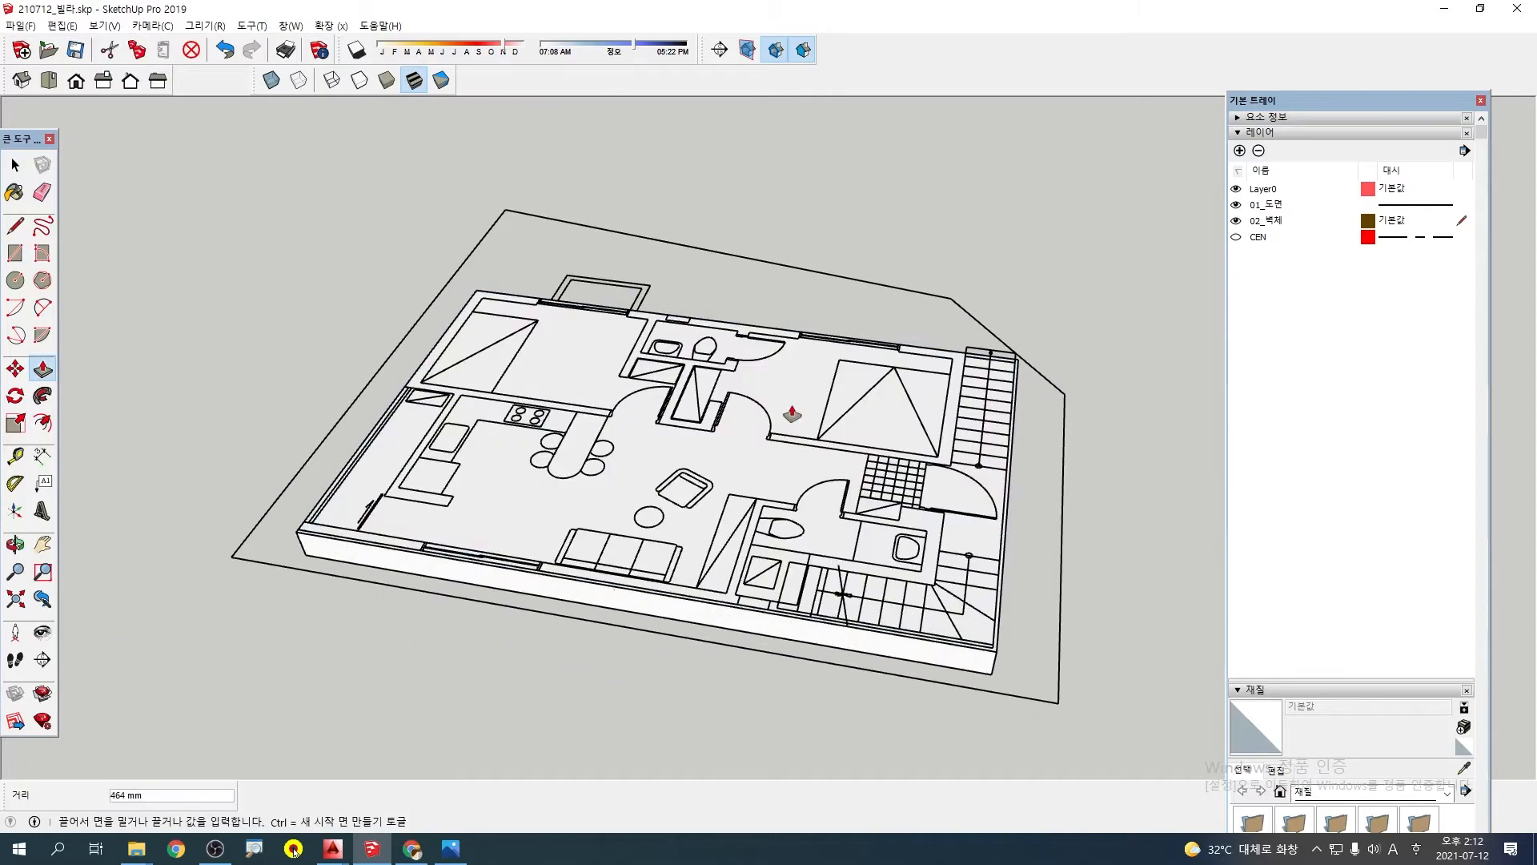
key(Return)
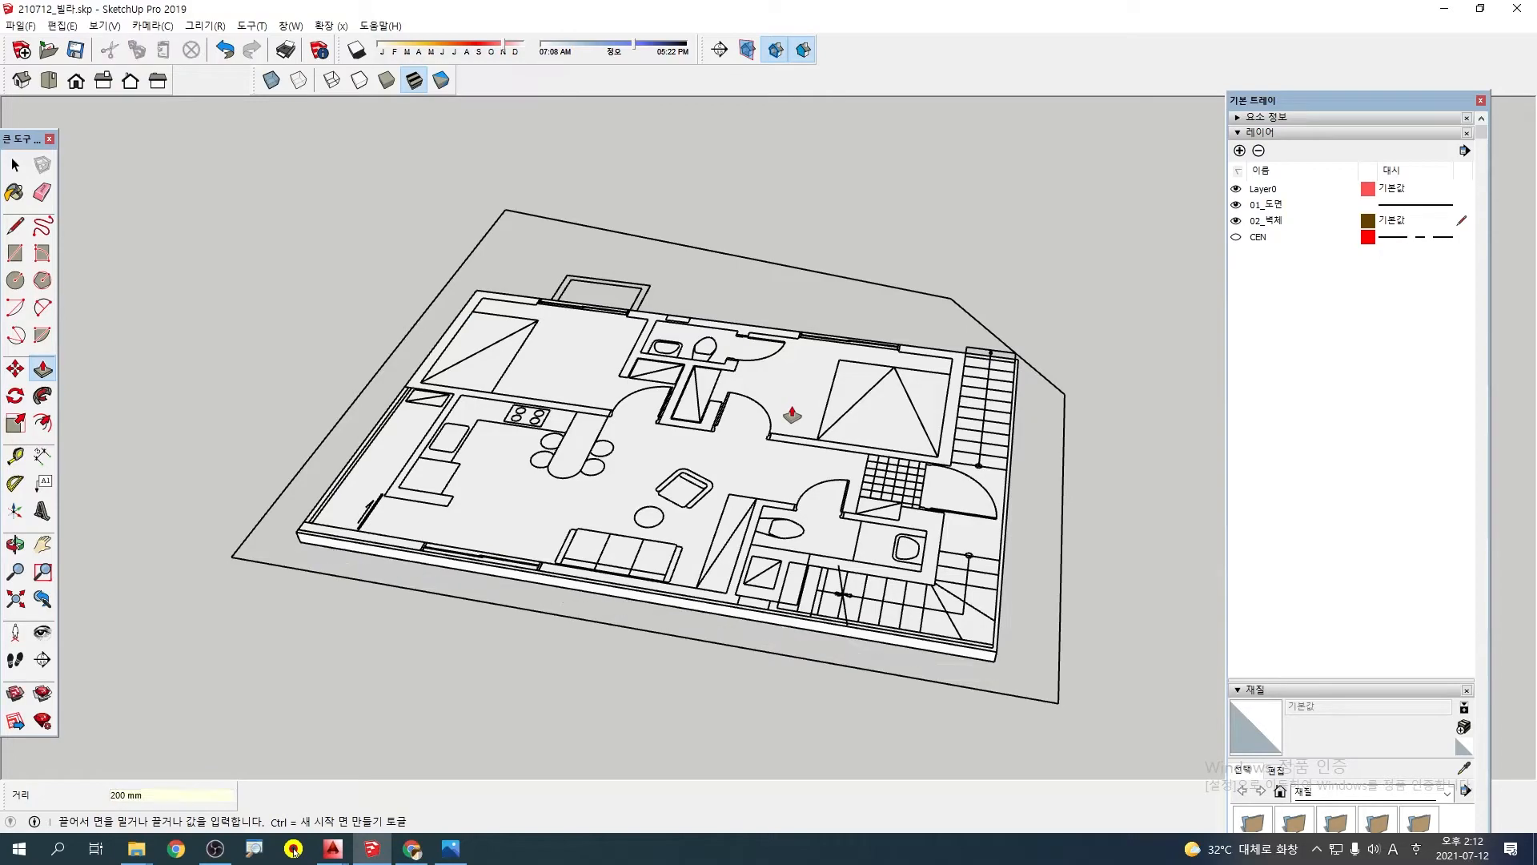
Offset the slab's top outline 200 mm inward to the plan's inner wall line
middle_drag(650, 383, 752, 542)
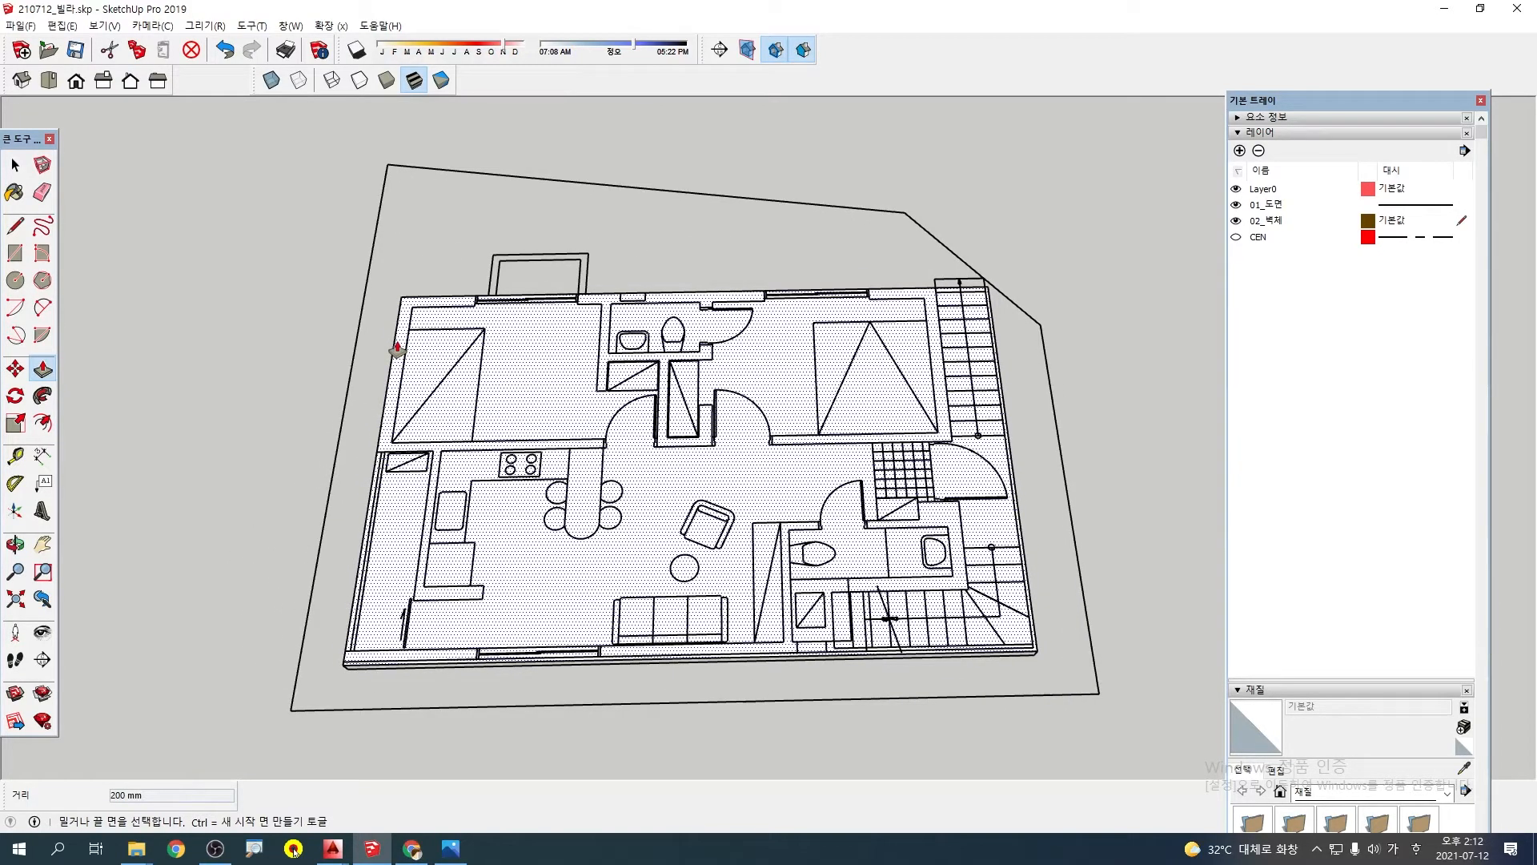
text(=o)
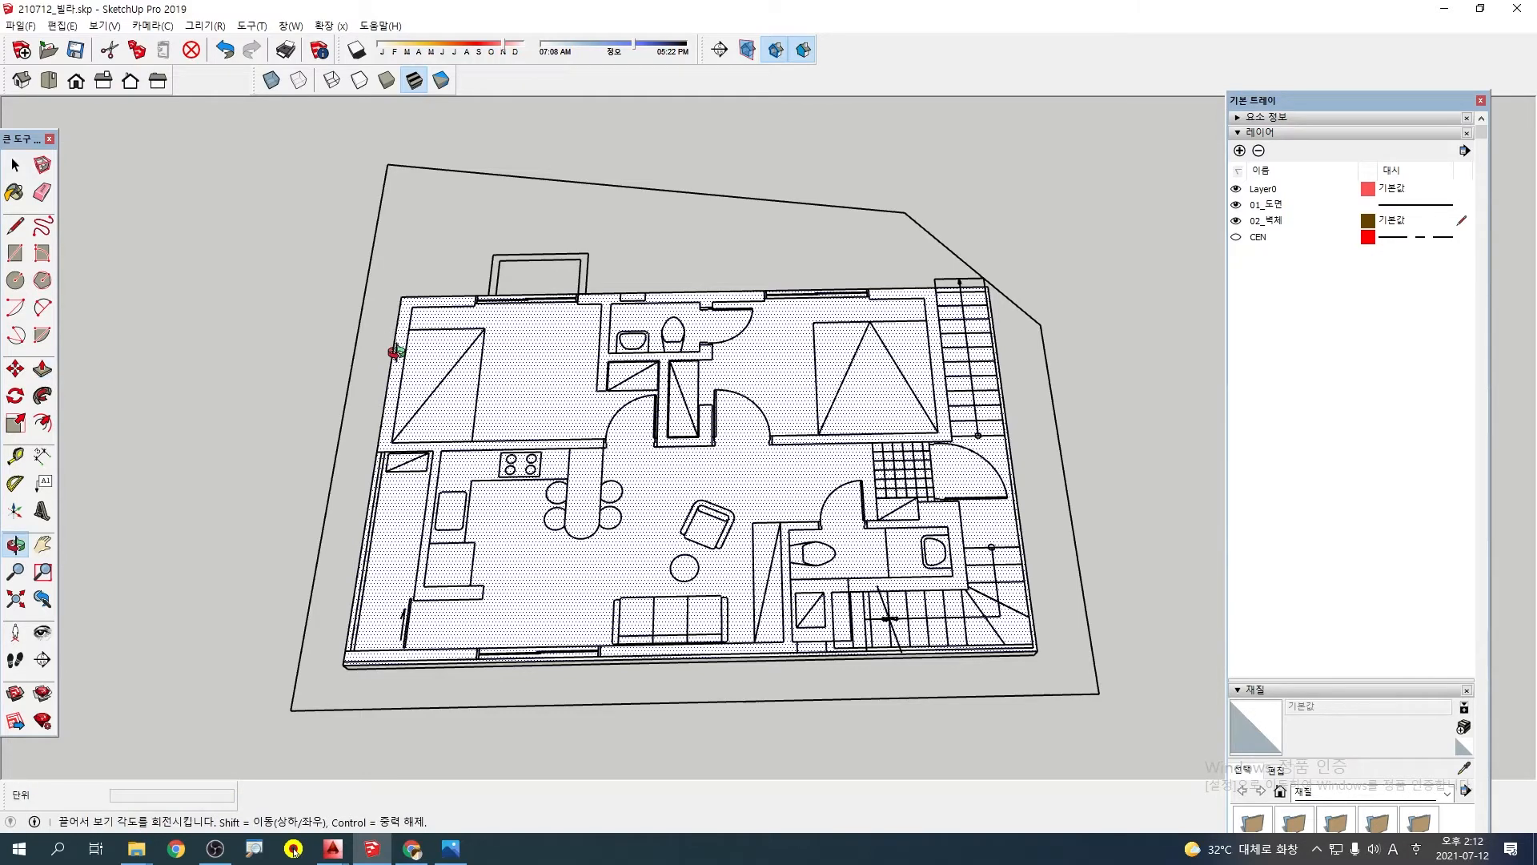
text(f)
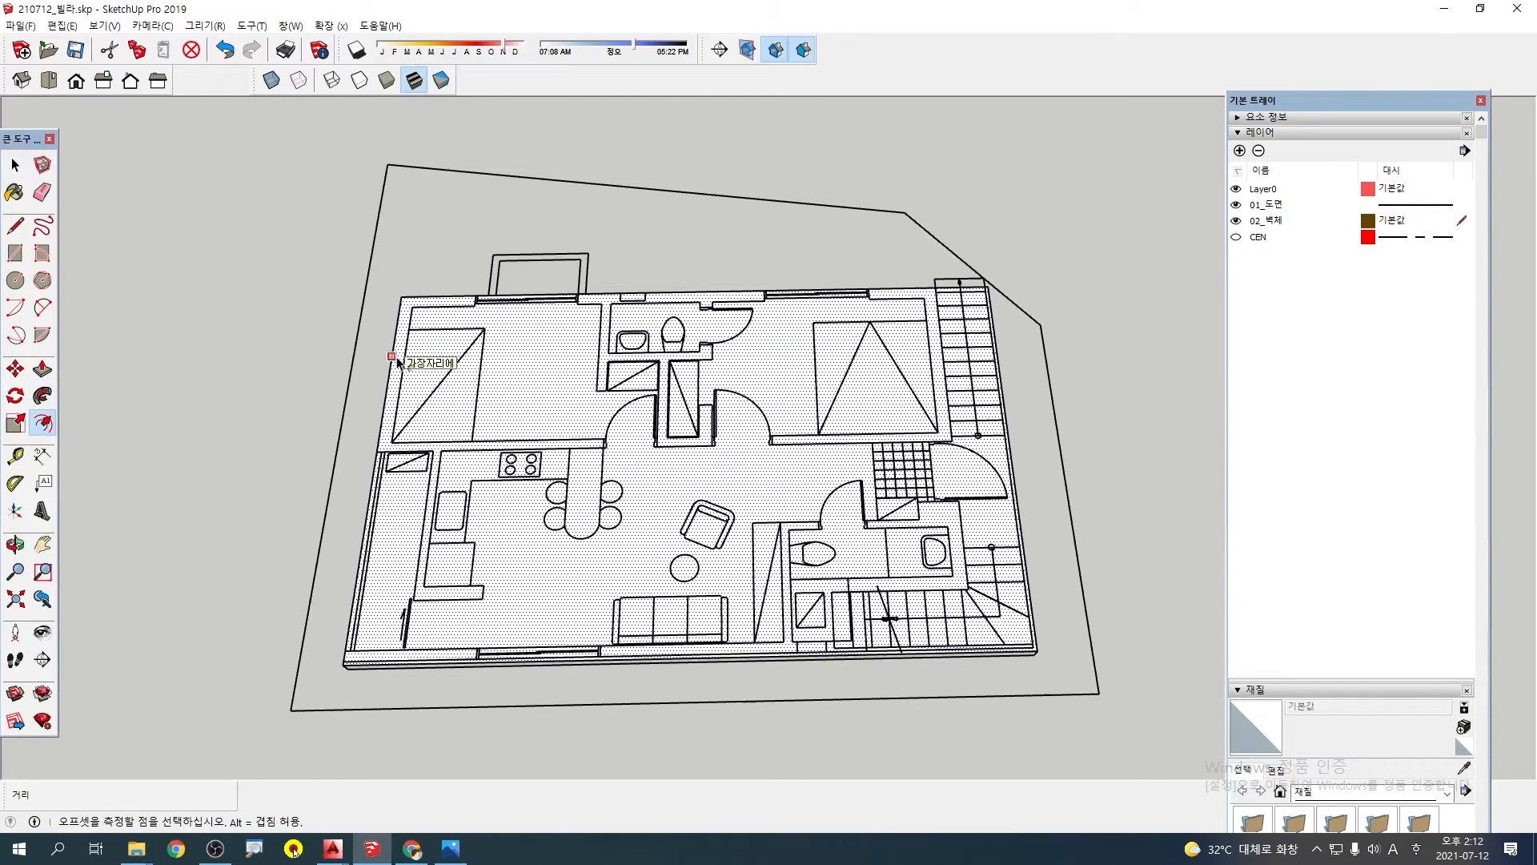
click(398, 361)
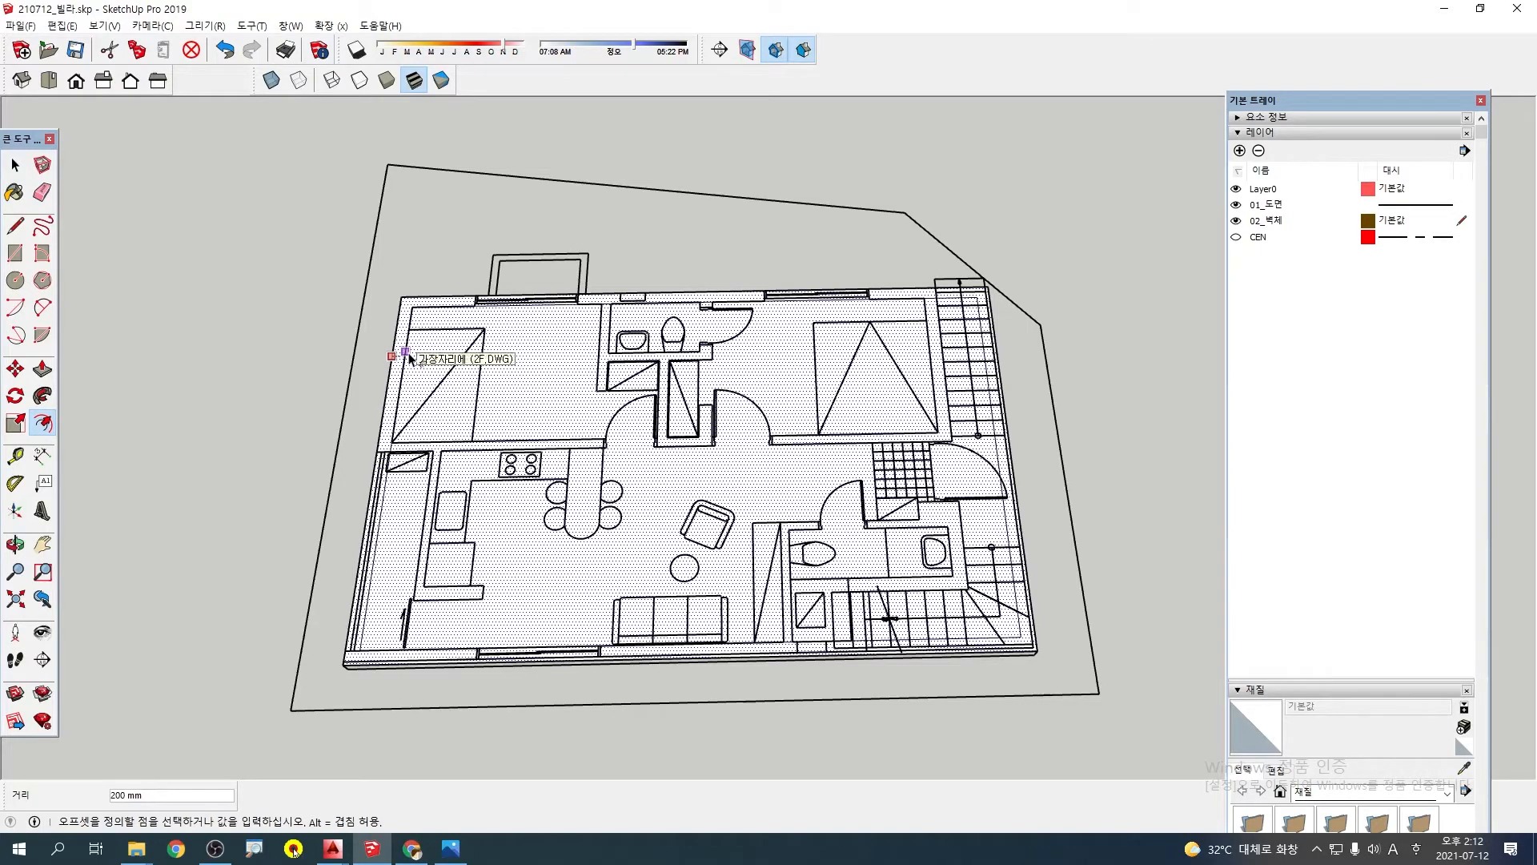
click(408, 354)
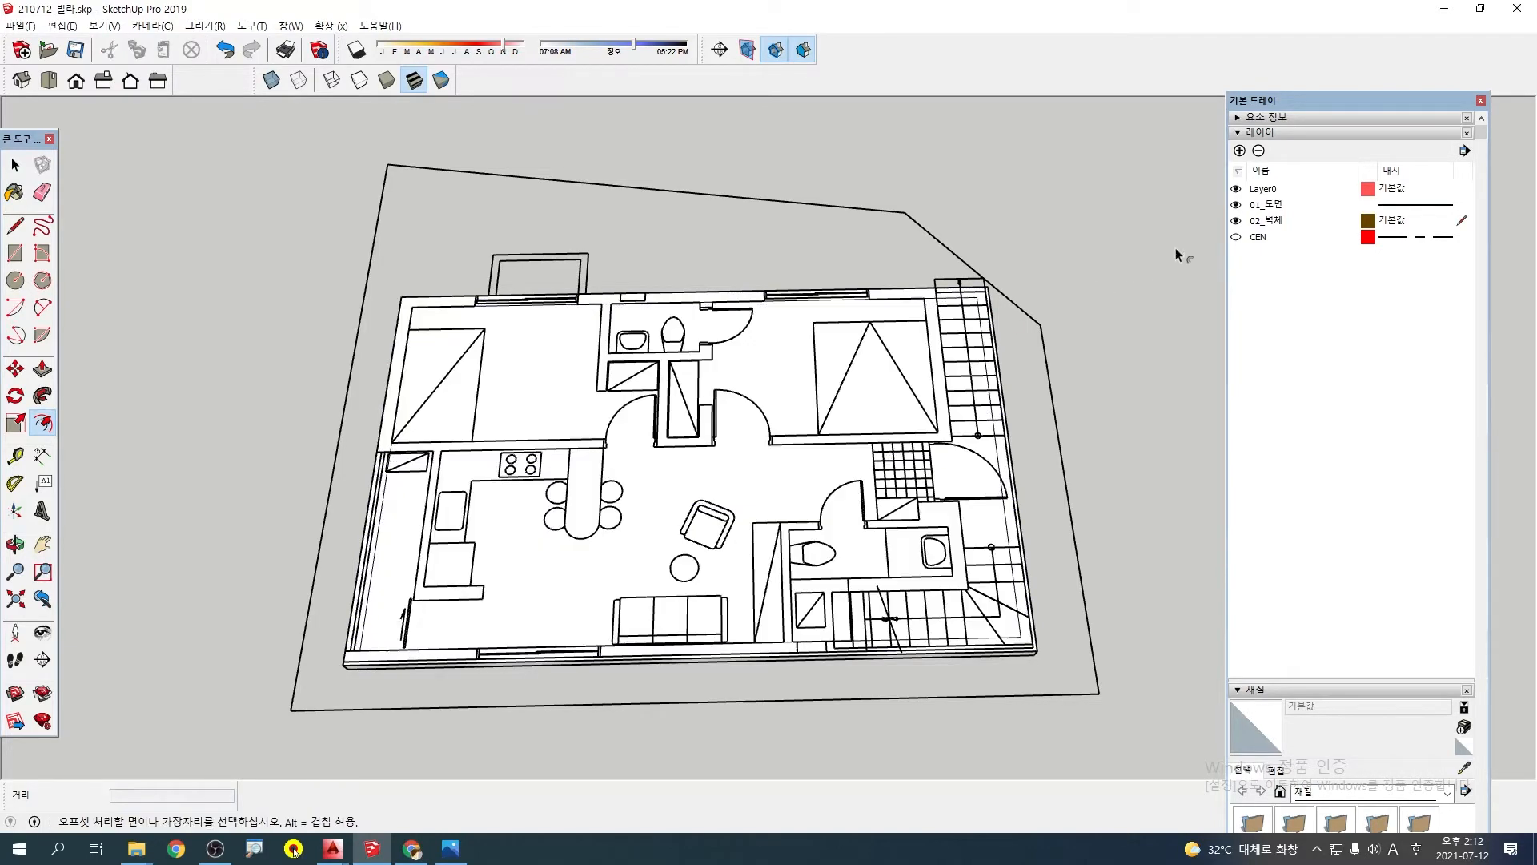
click(1237, 206)
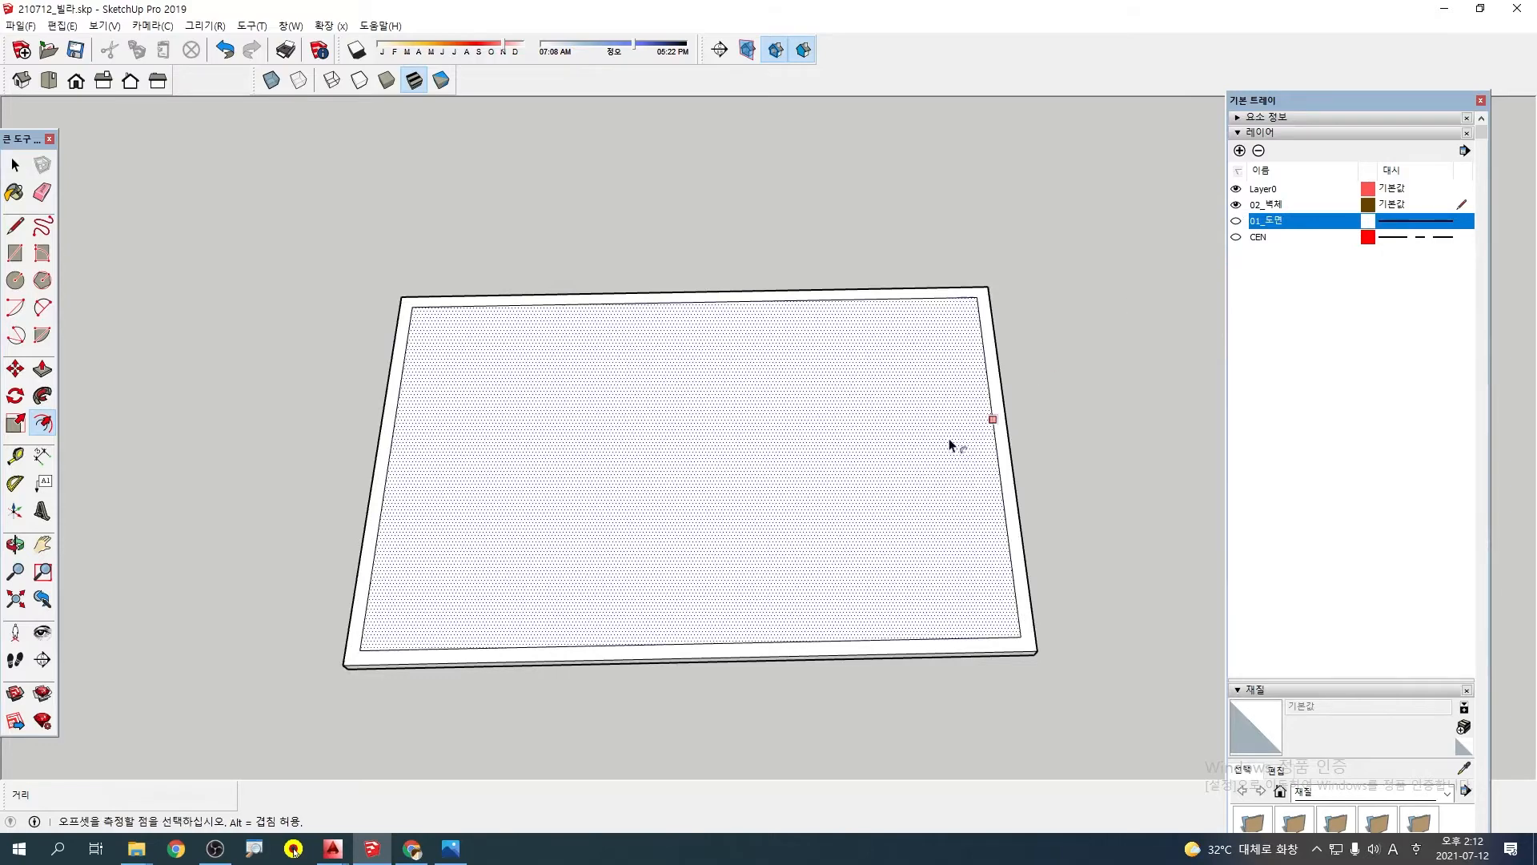
middle_drag(950, 440, 745, 288)
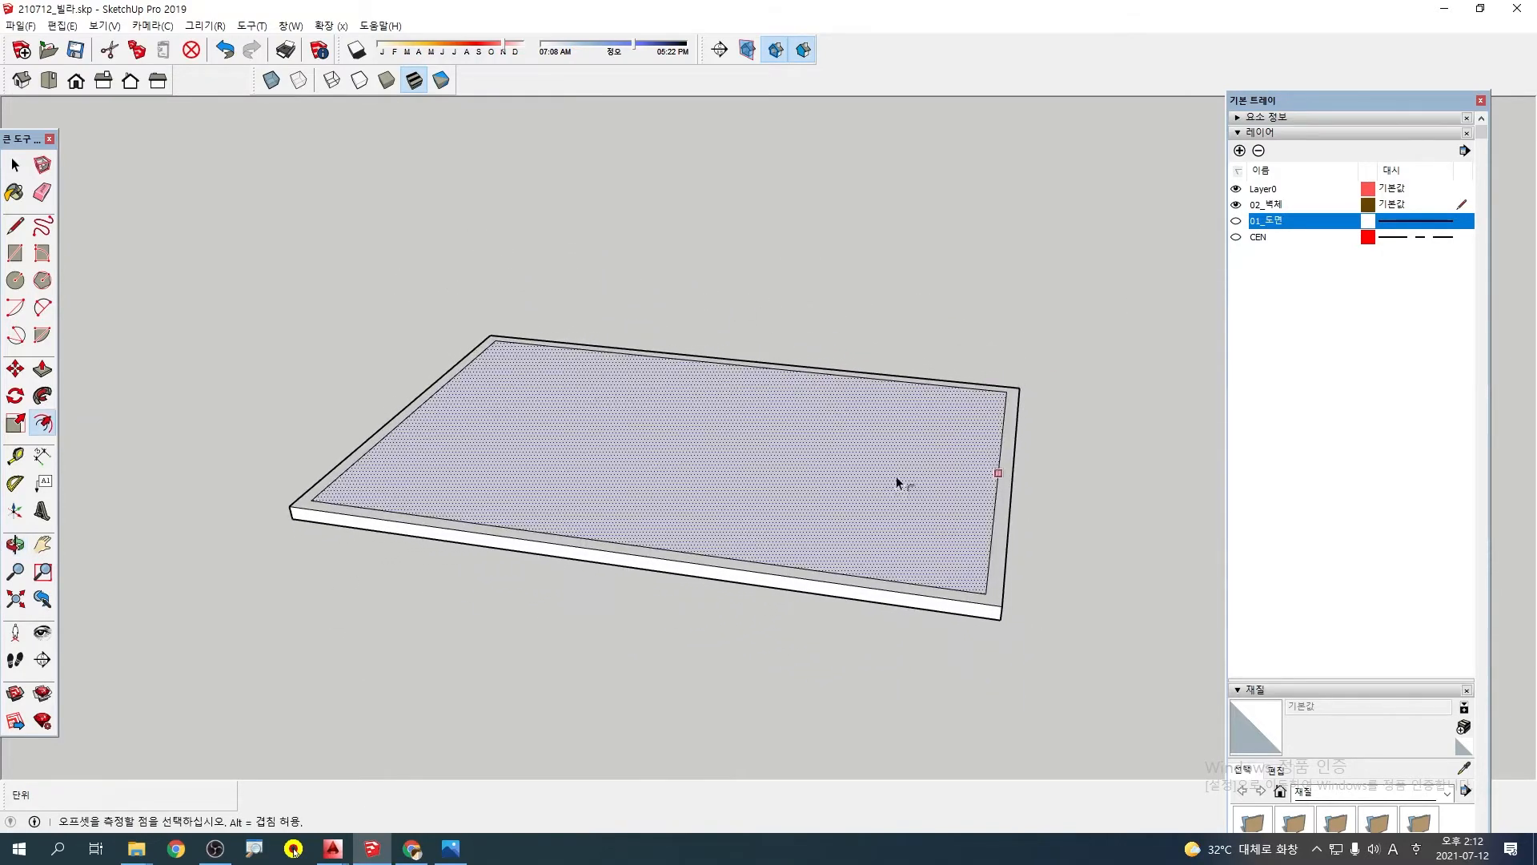
scroll(944, 573, up, 3)
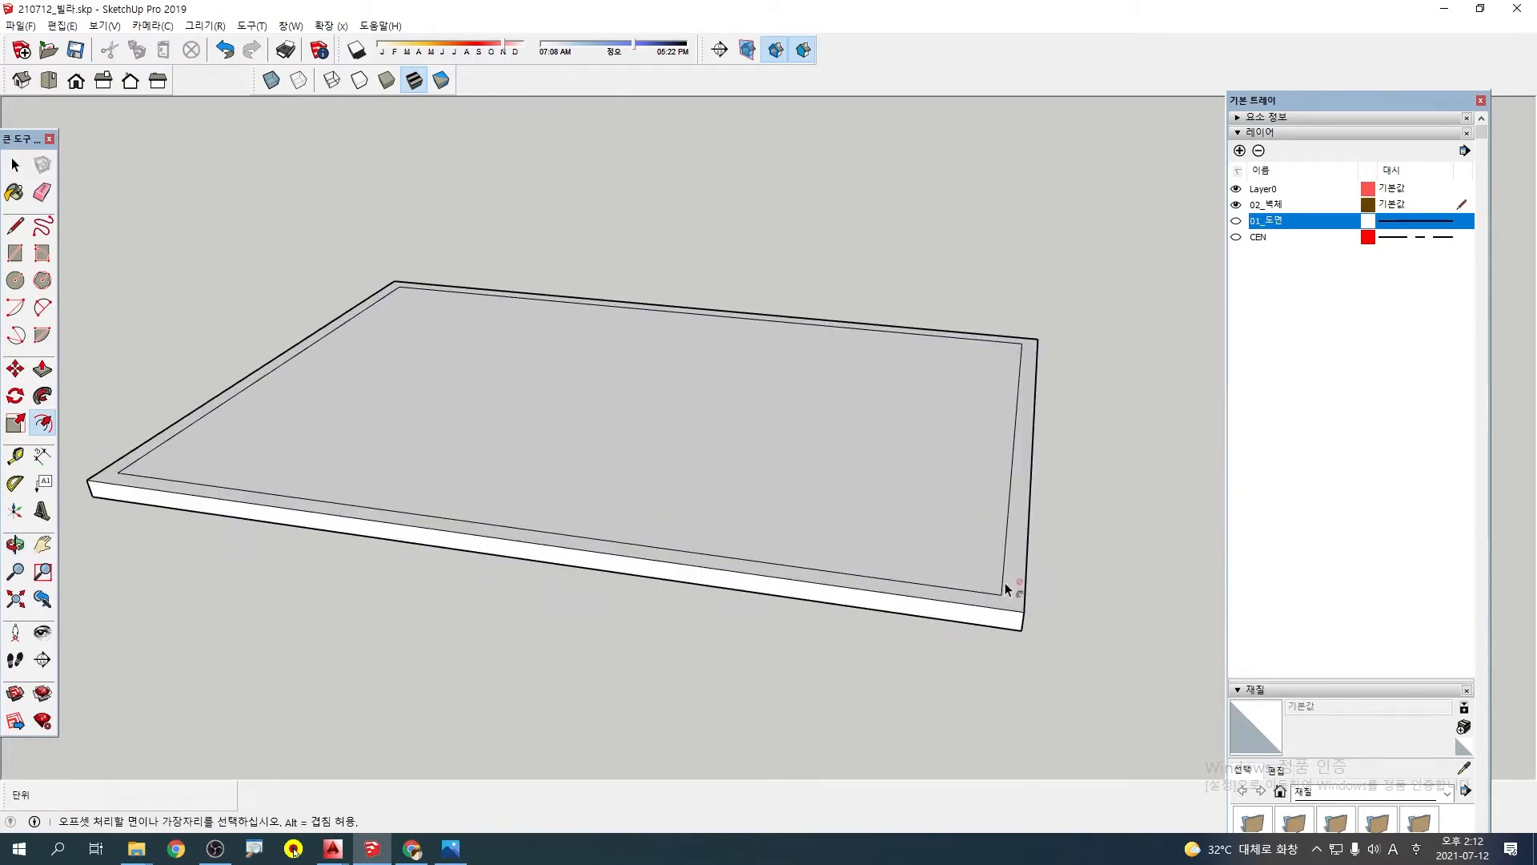
middle_drag(1006, 583, 1022, 638)
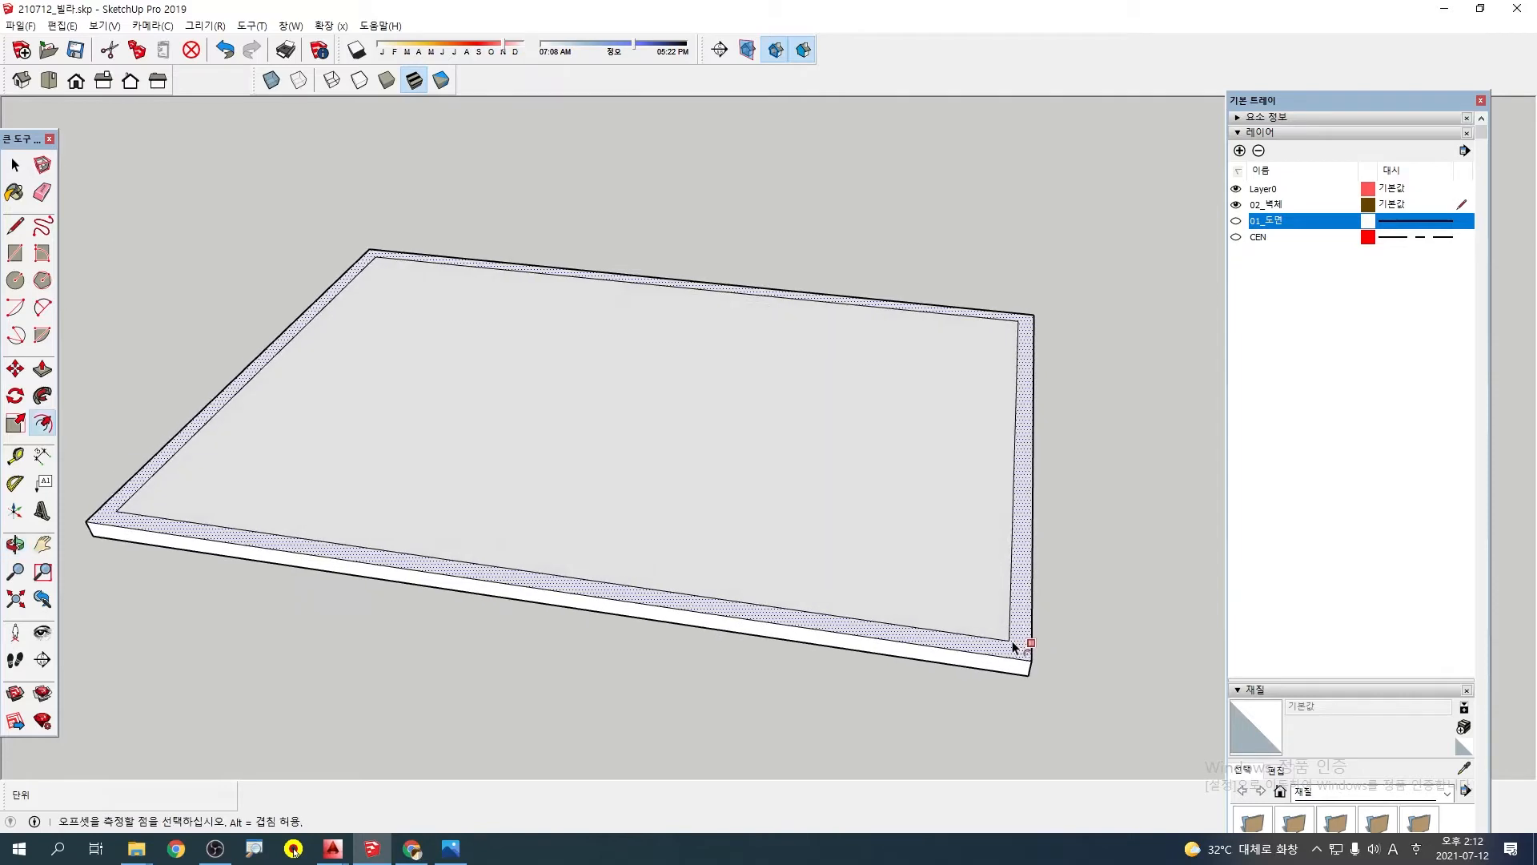
key(p)
scroll(1013, 573, down, 2)
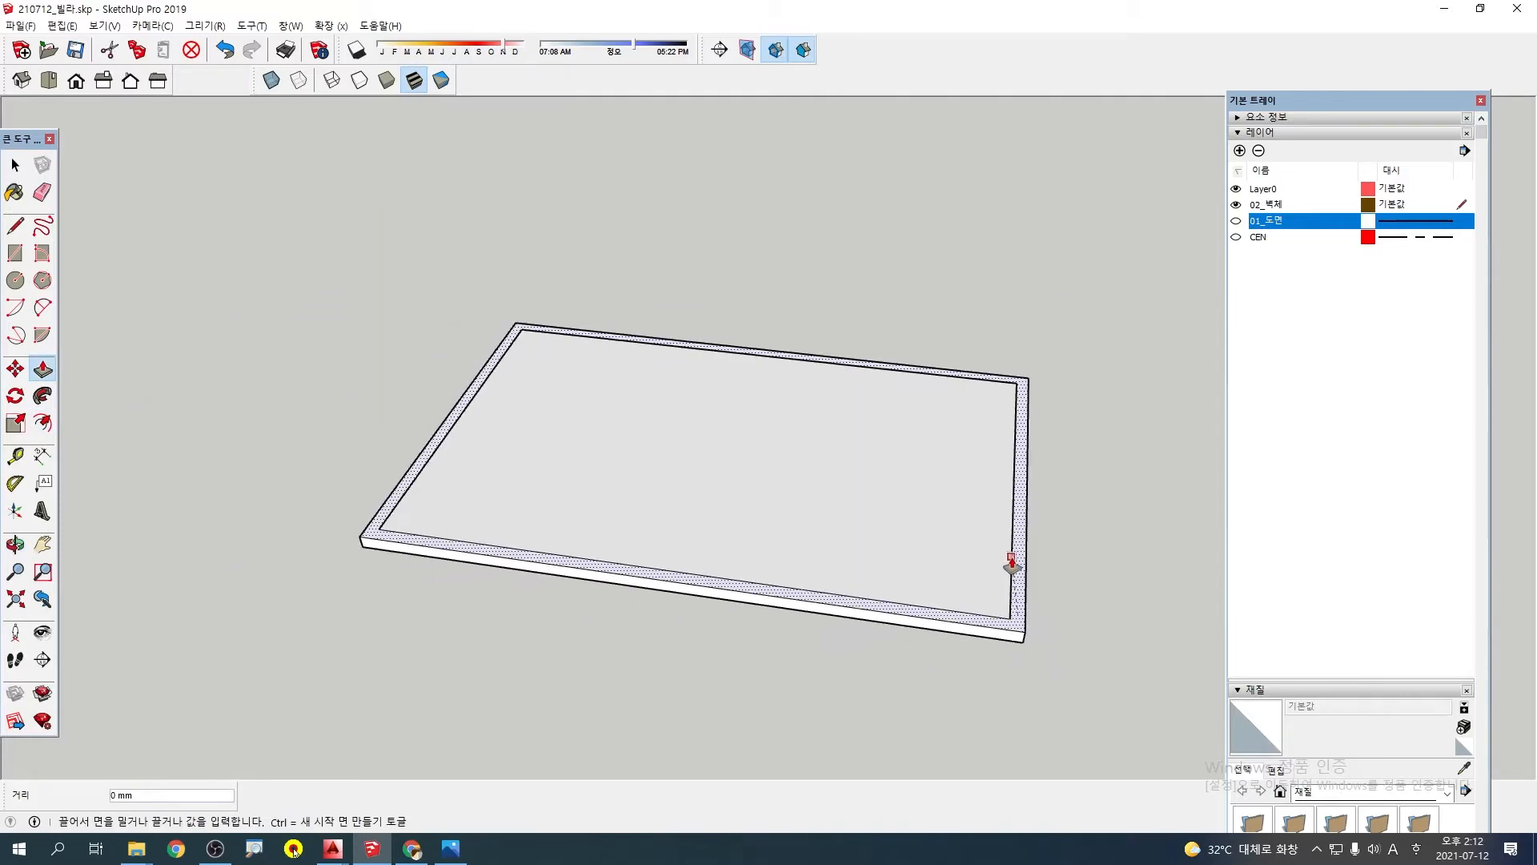
scroll(1012, 567, down, 2)
key(Escape)
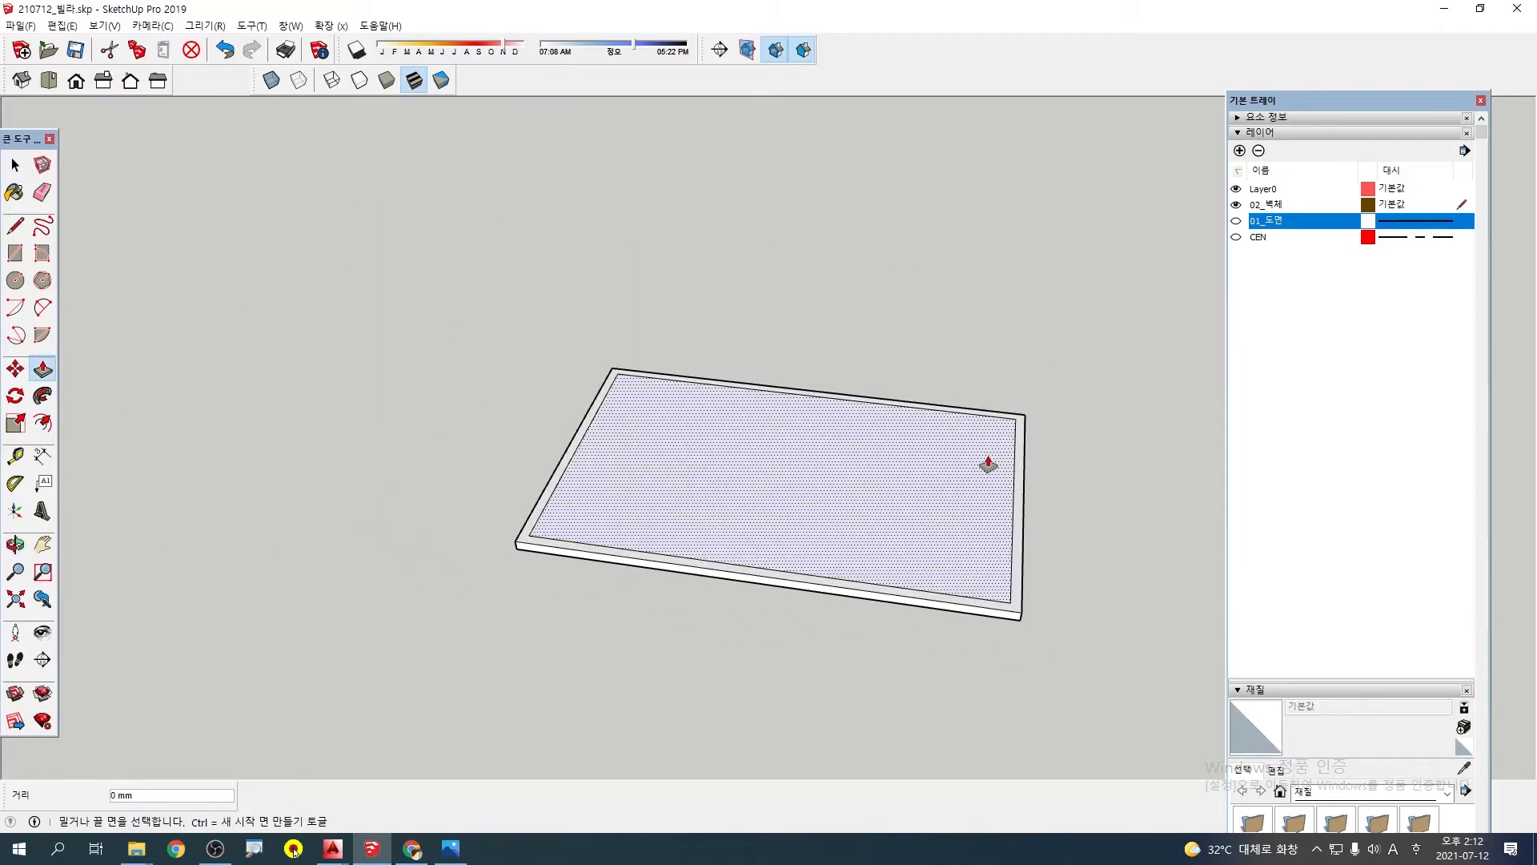
scroll(990, 466, down, 3)
middle_drag(1030, 450, 520, 389)
click(1235, 222)
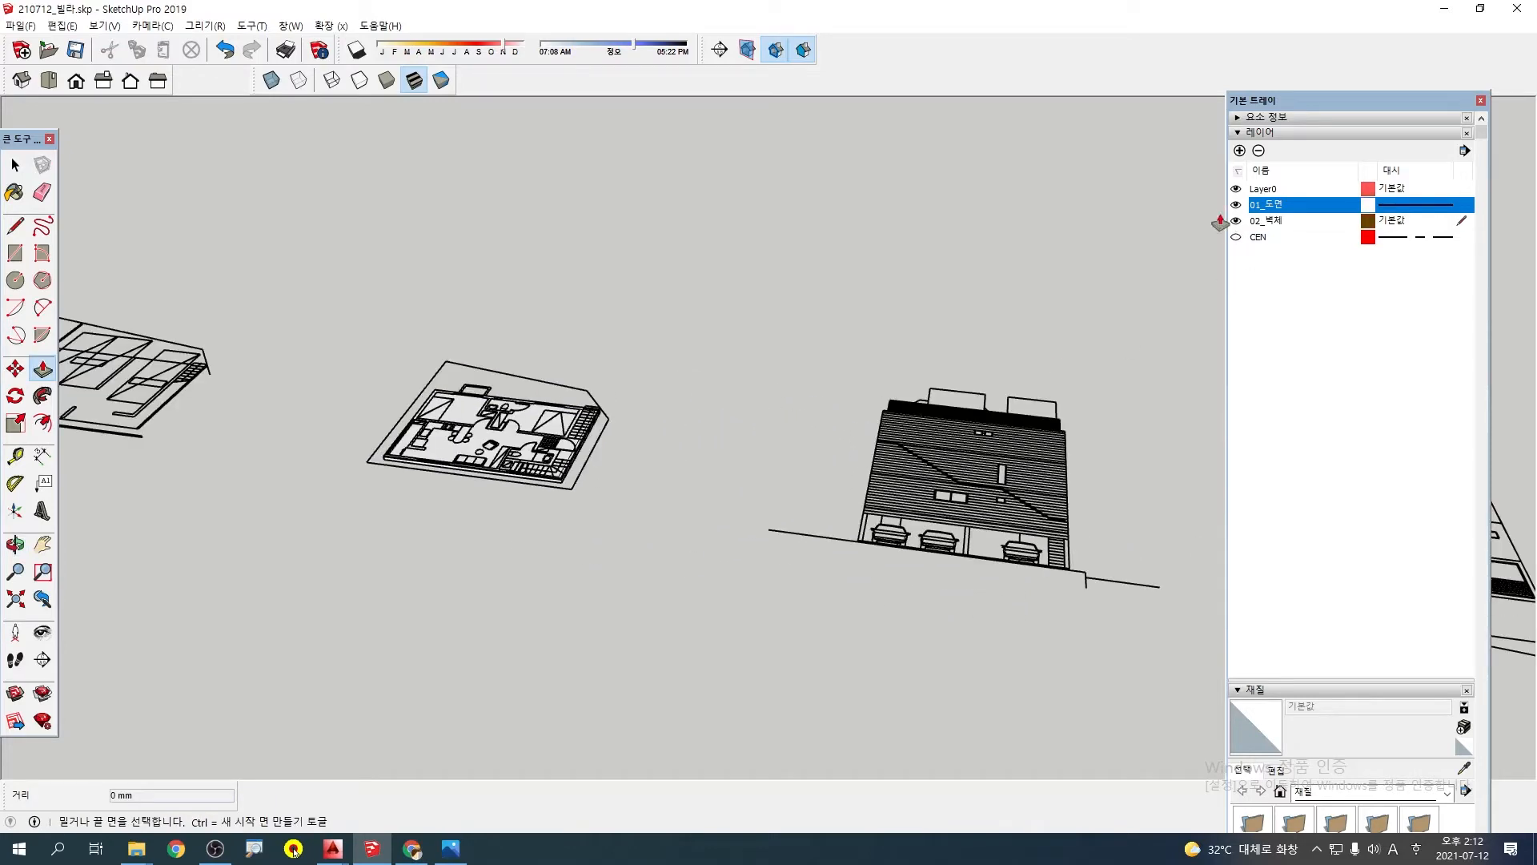
Examine on the striped front elevation the wall height from the top of the parking level up to the roof line
middle_drag(1220, 222, 991, 686)
middle_drag(1015, 429, 865, 397)
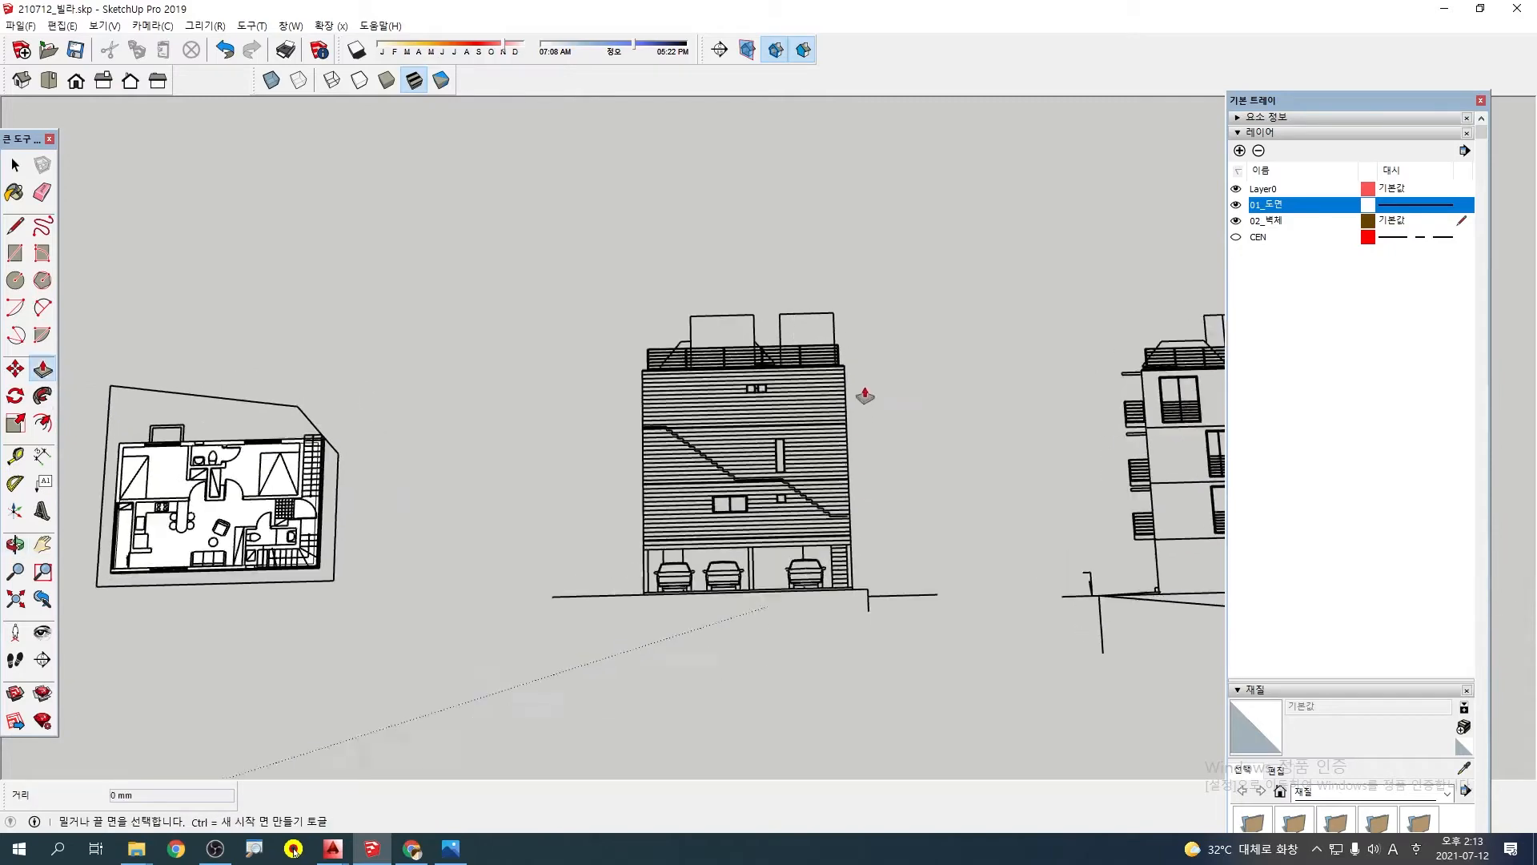
scroll(800, 424, up, 3)
scroll(672, 485, up, 3)
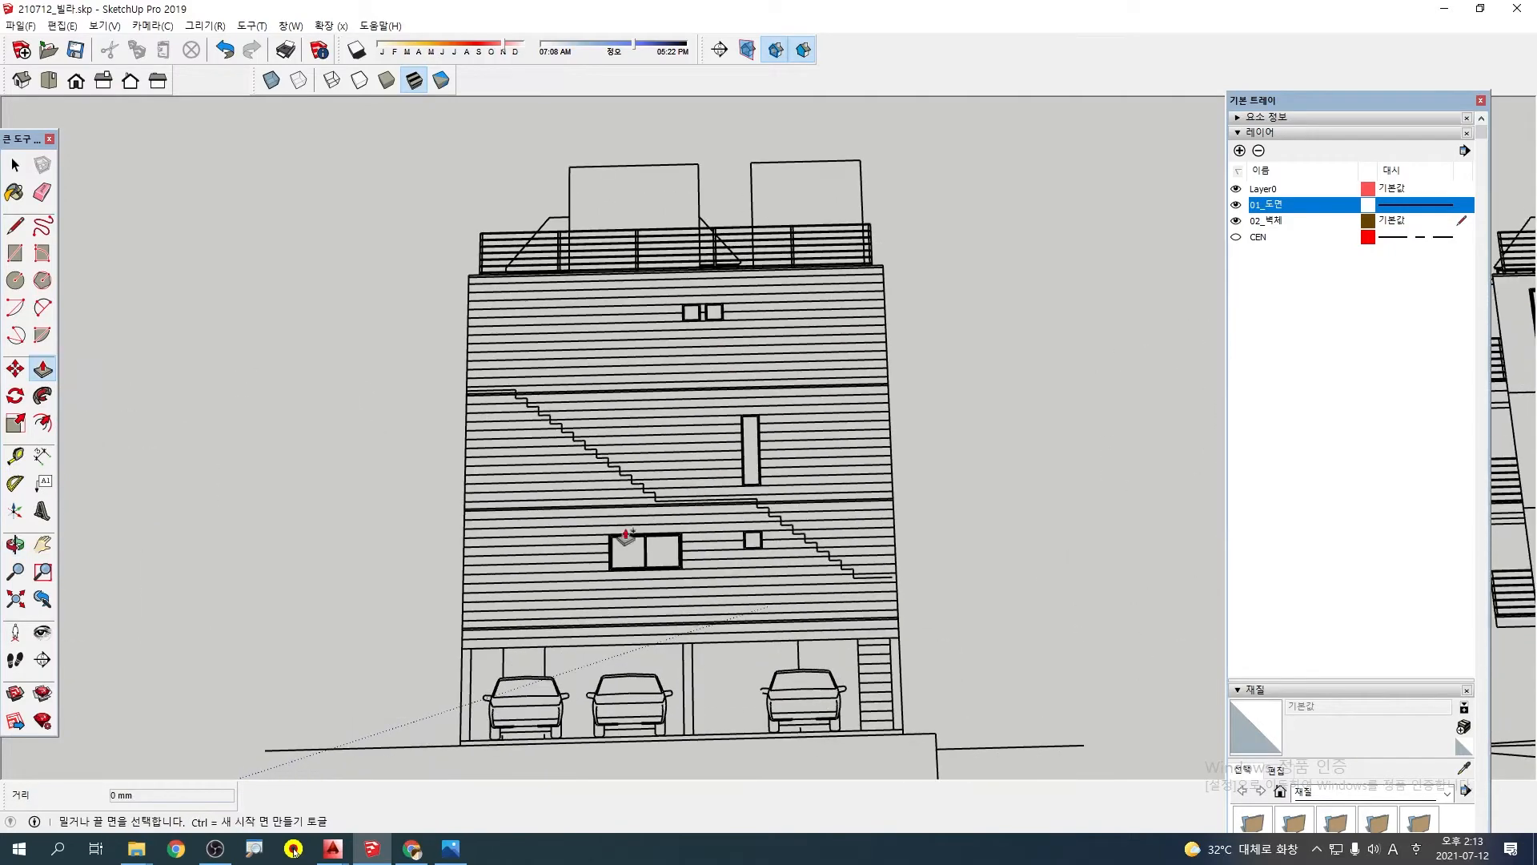
mouse_move(449, 651)
mouse_down()
mouse_move(913, 639)
mouse_move(911, 375)
mouse_up()
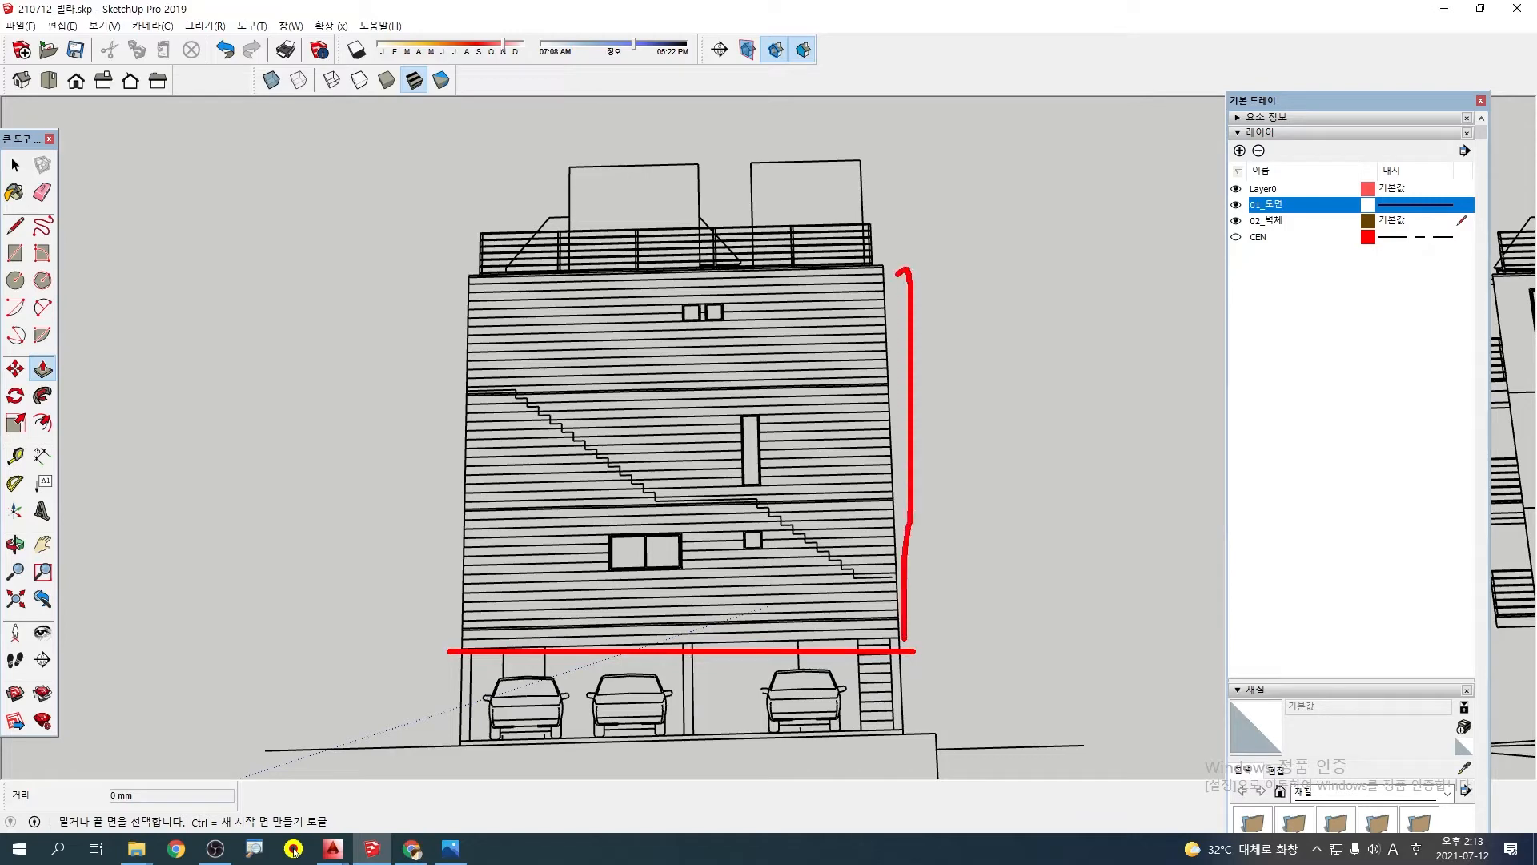
drag(908, 647, 927, 606)
key(Escape)
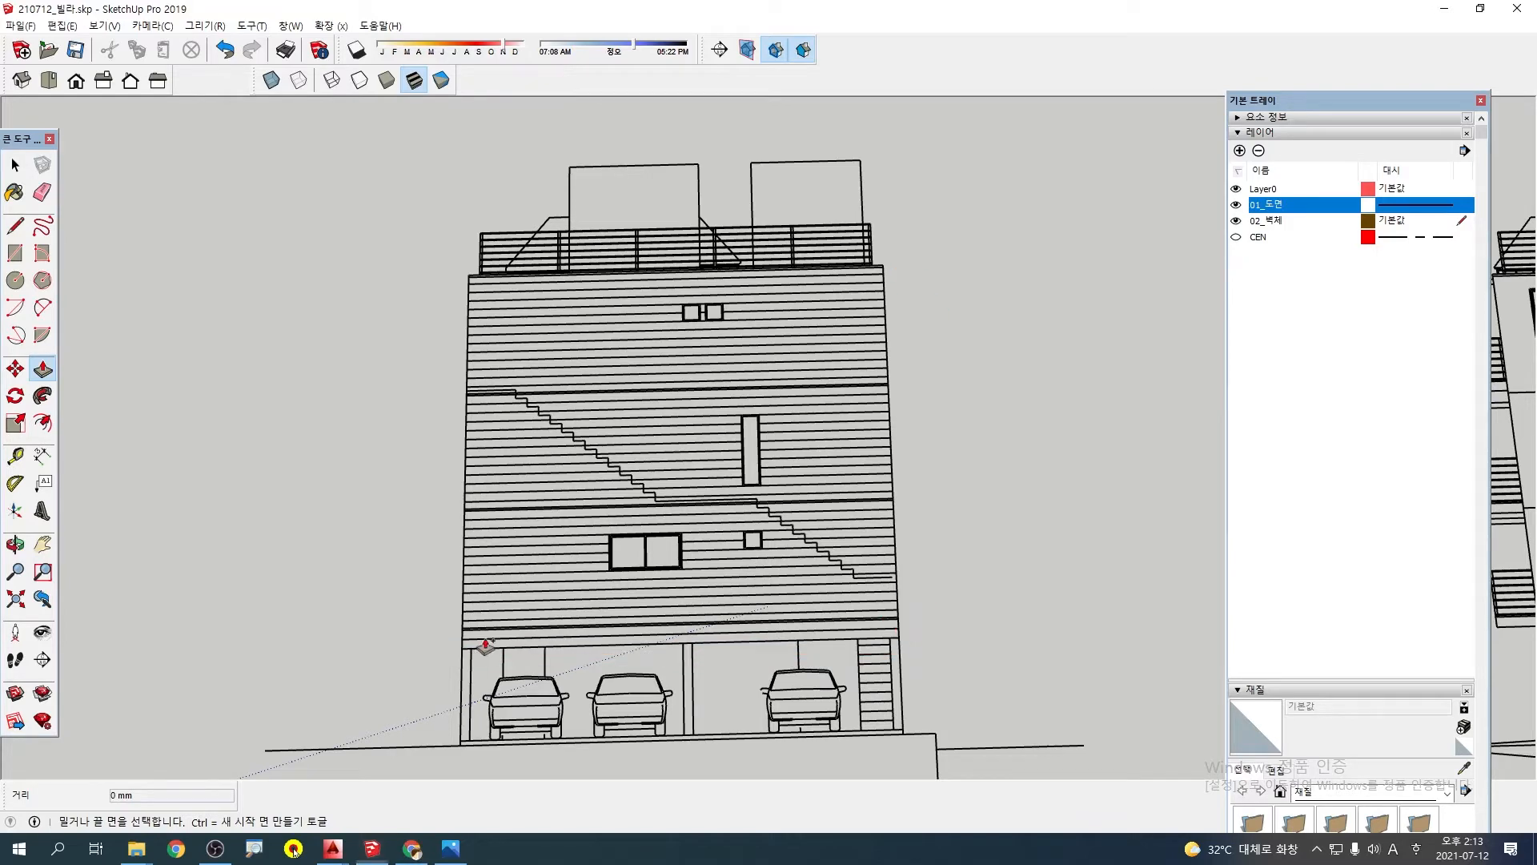
Dimension the elevation's wall height from the roof corner down to the top of the parking level, placing the dimension beside the facade
click(43, 457)
scroll(889, 264, up, 5)
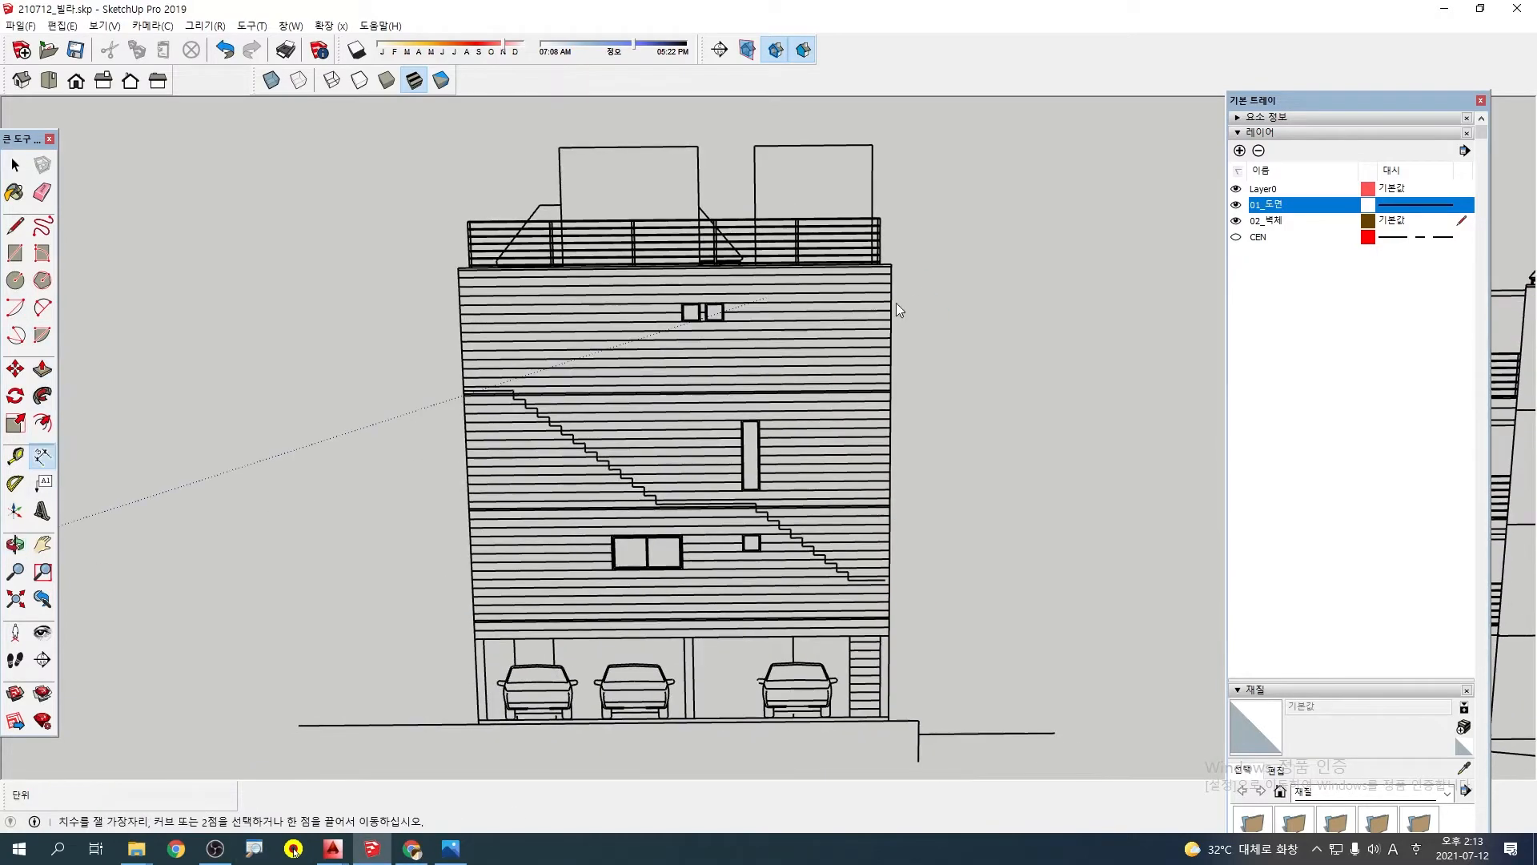
click(873, 263)
scroll(911, 501, down, 4)
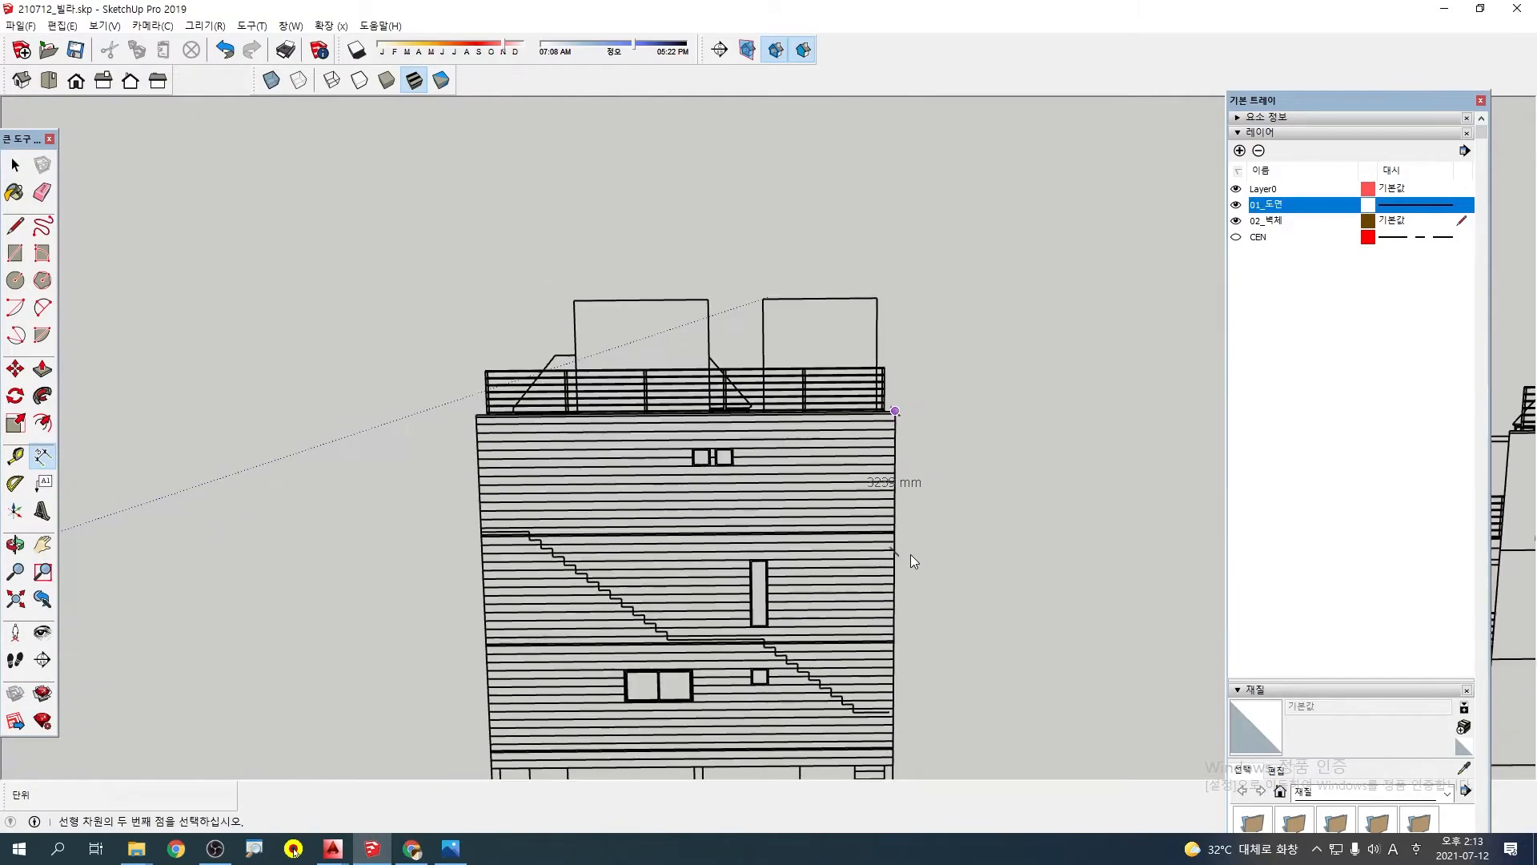
shift+middle_drag(898, 661, 848, 551)
scroll(848, 551, up, 3)
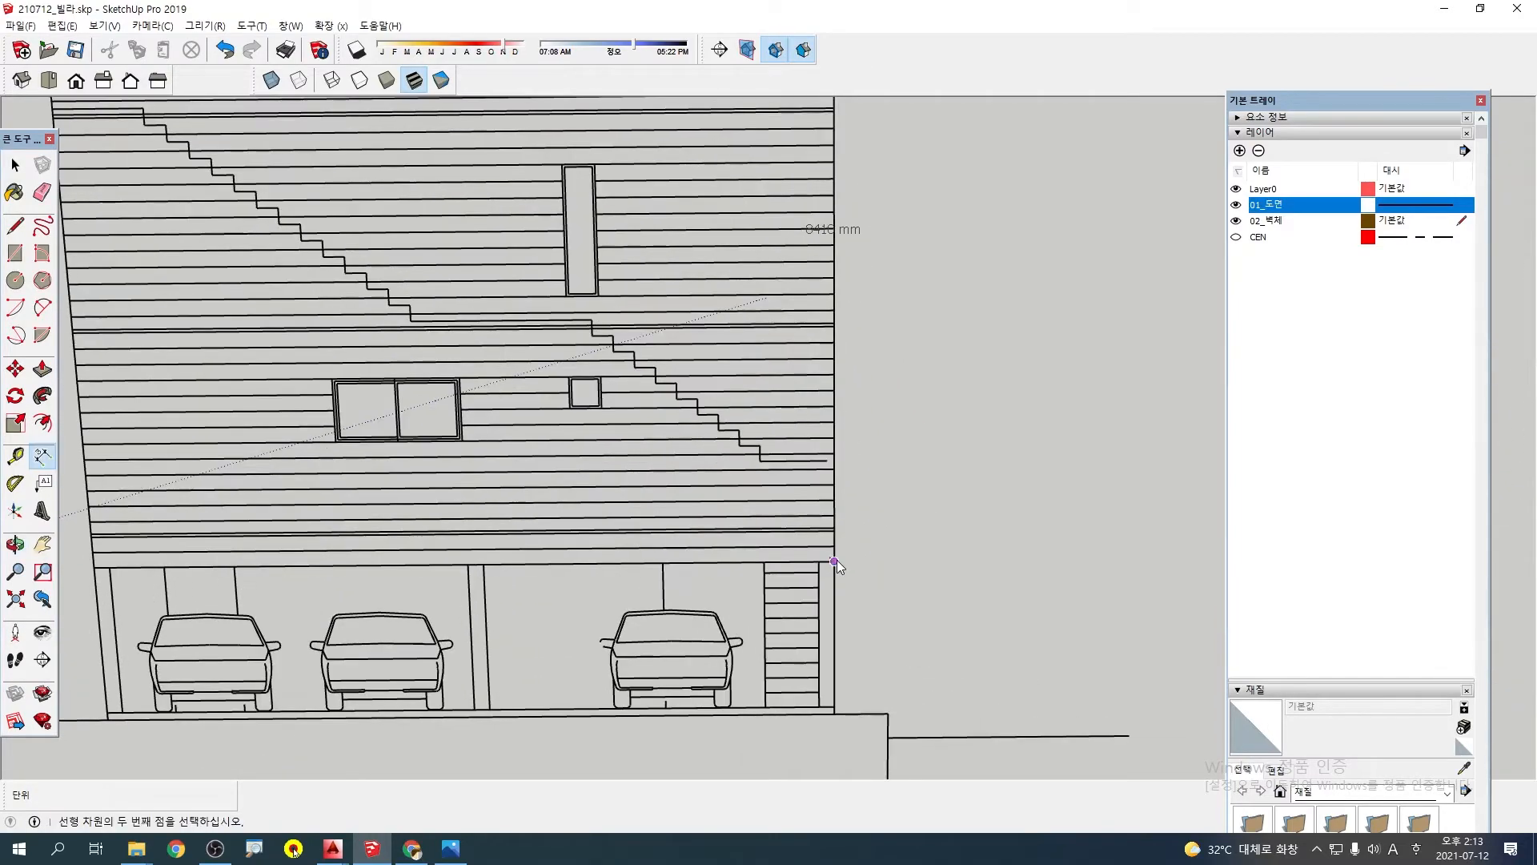
click(836, 559)
click(908, 553)
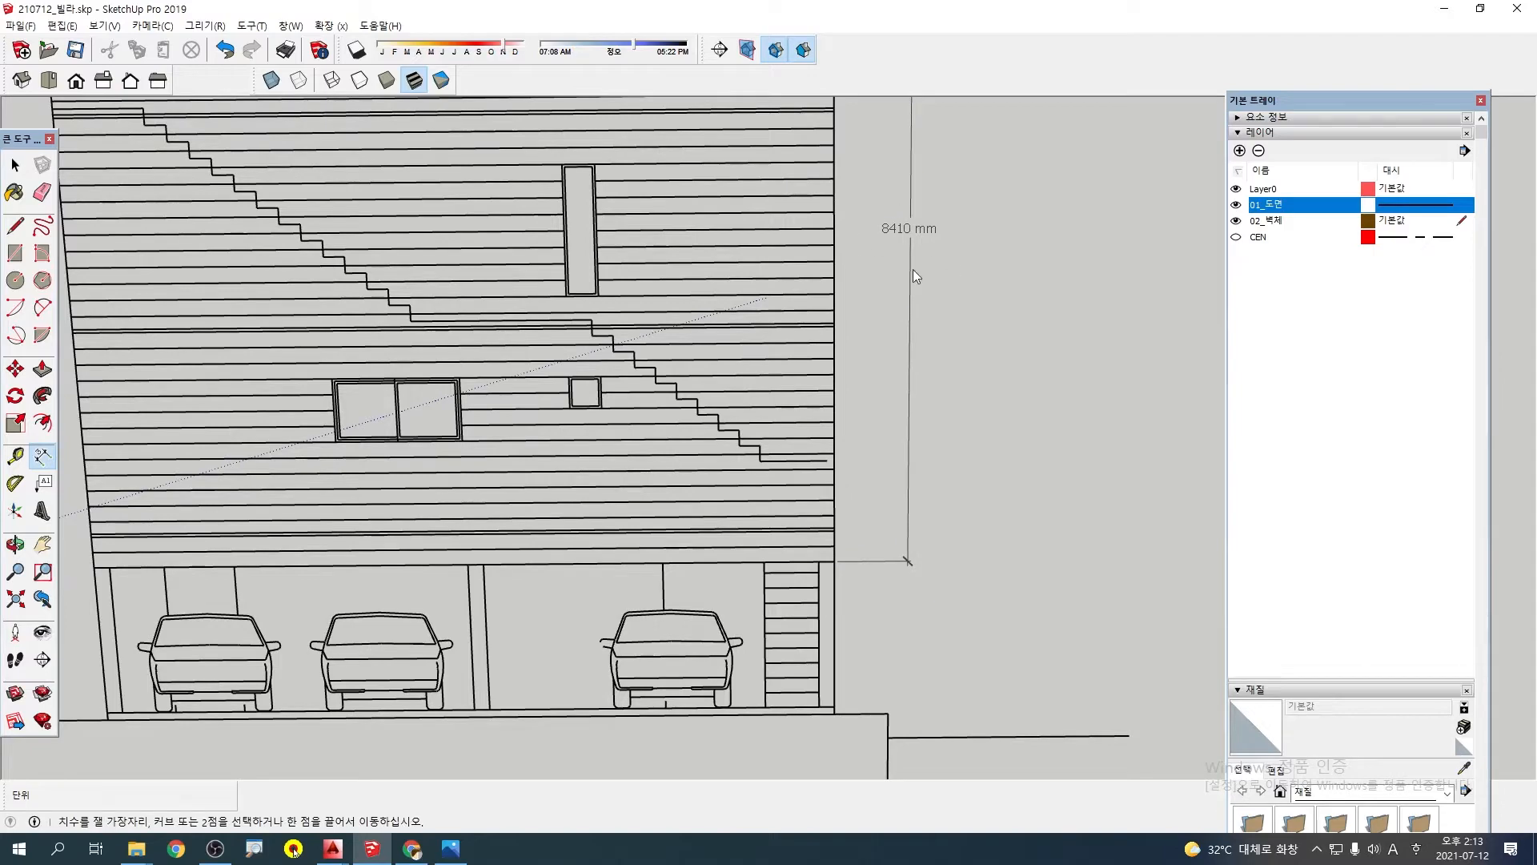
Pull the 200 mm wide wall outline on the second-floor slab up 8410 mm to form the outer walls
scroll(921, 370, down, 8)
shift+middle_drag(277, 454, 483, 340)
scroll(475, 480, up, 2)
scroll(478, 482, up, 3)
scroll(484, 340, up, 2)
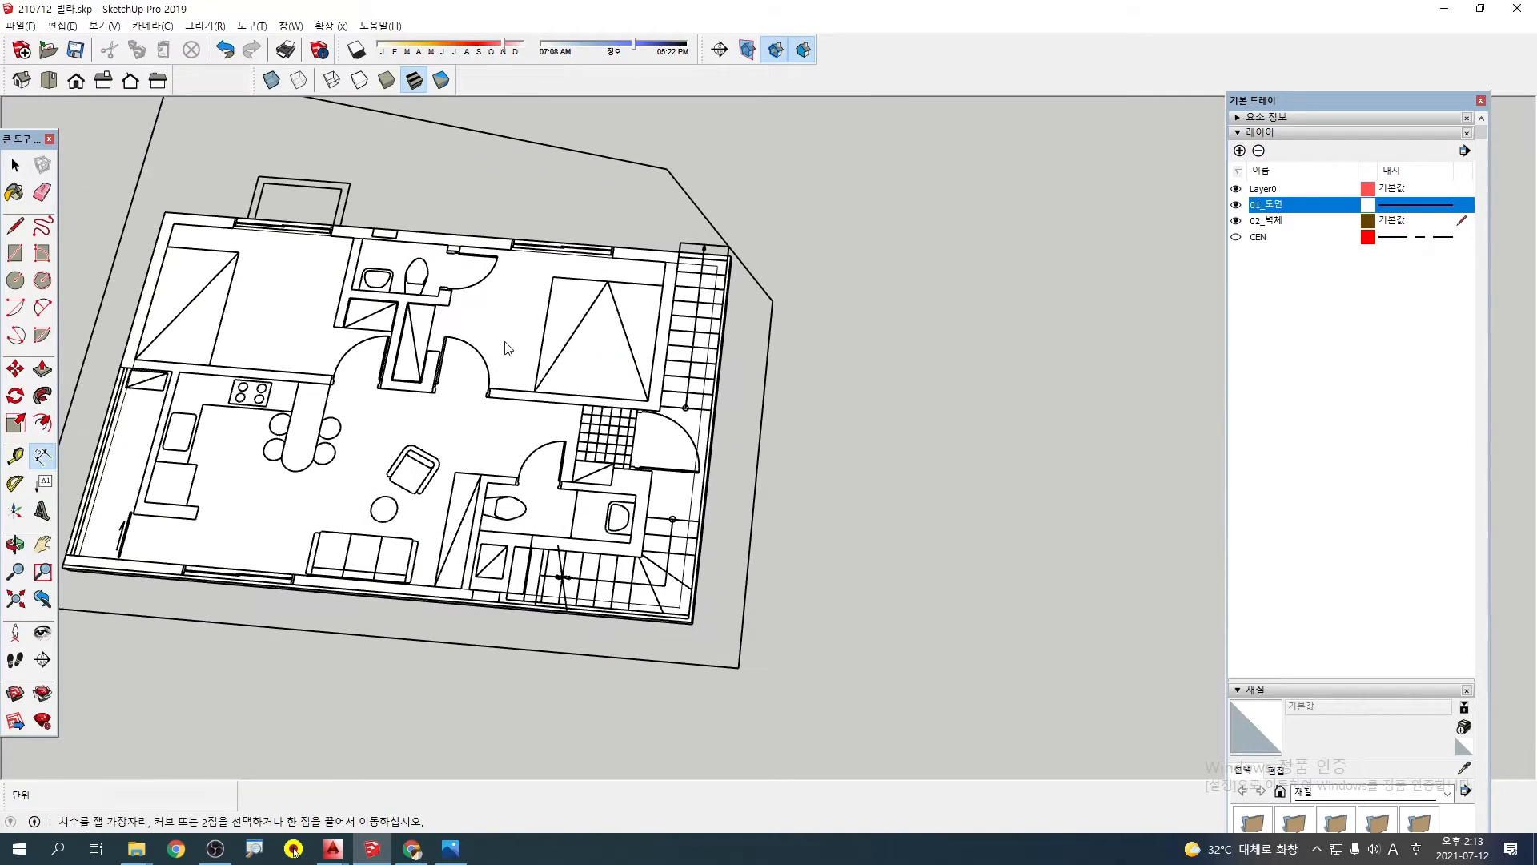
middle_drag(671, 333, 679, 268)
key(p)
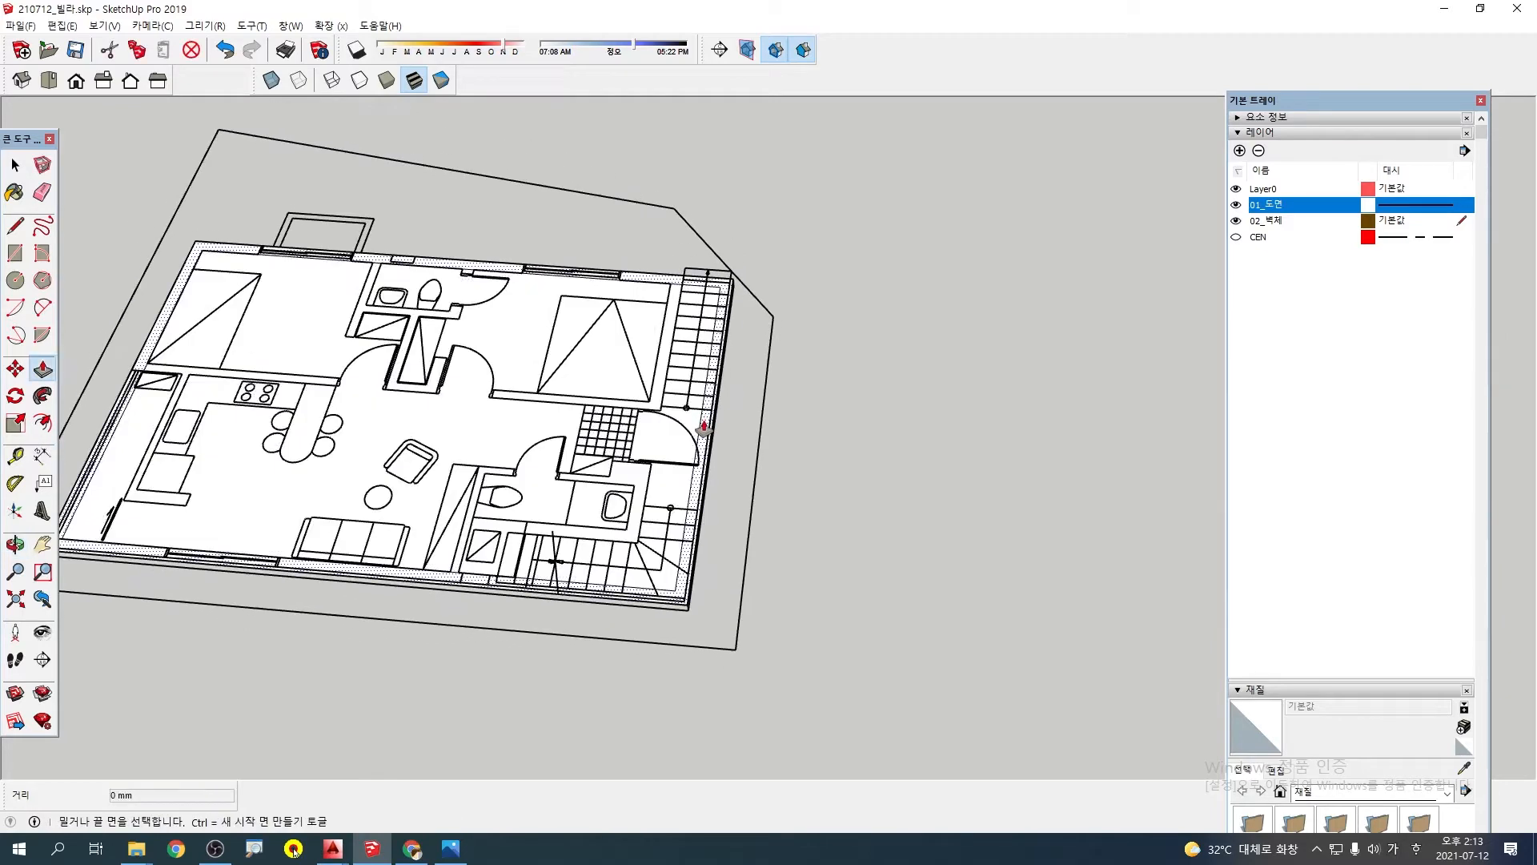
click(703, 428)
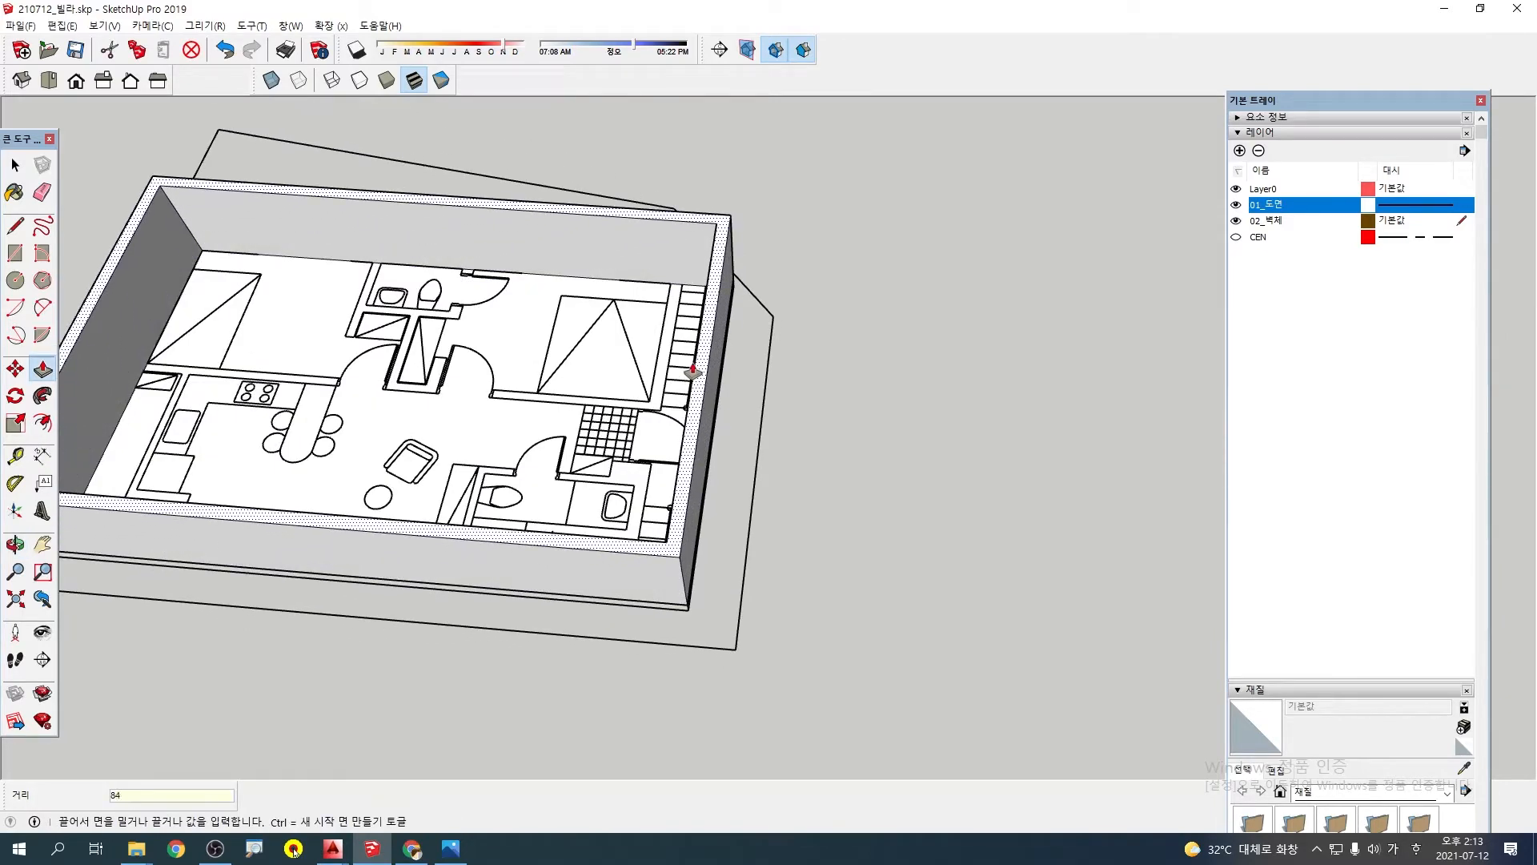
middle_drag(694, 367, 959, 439)
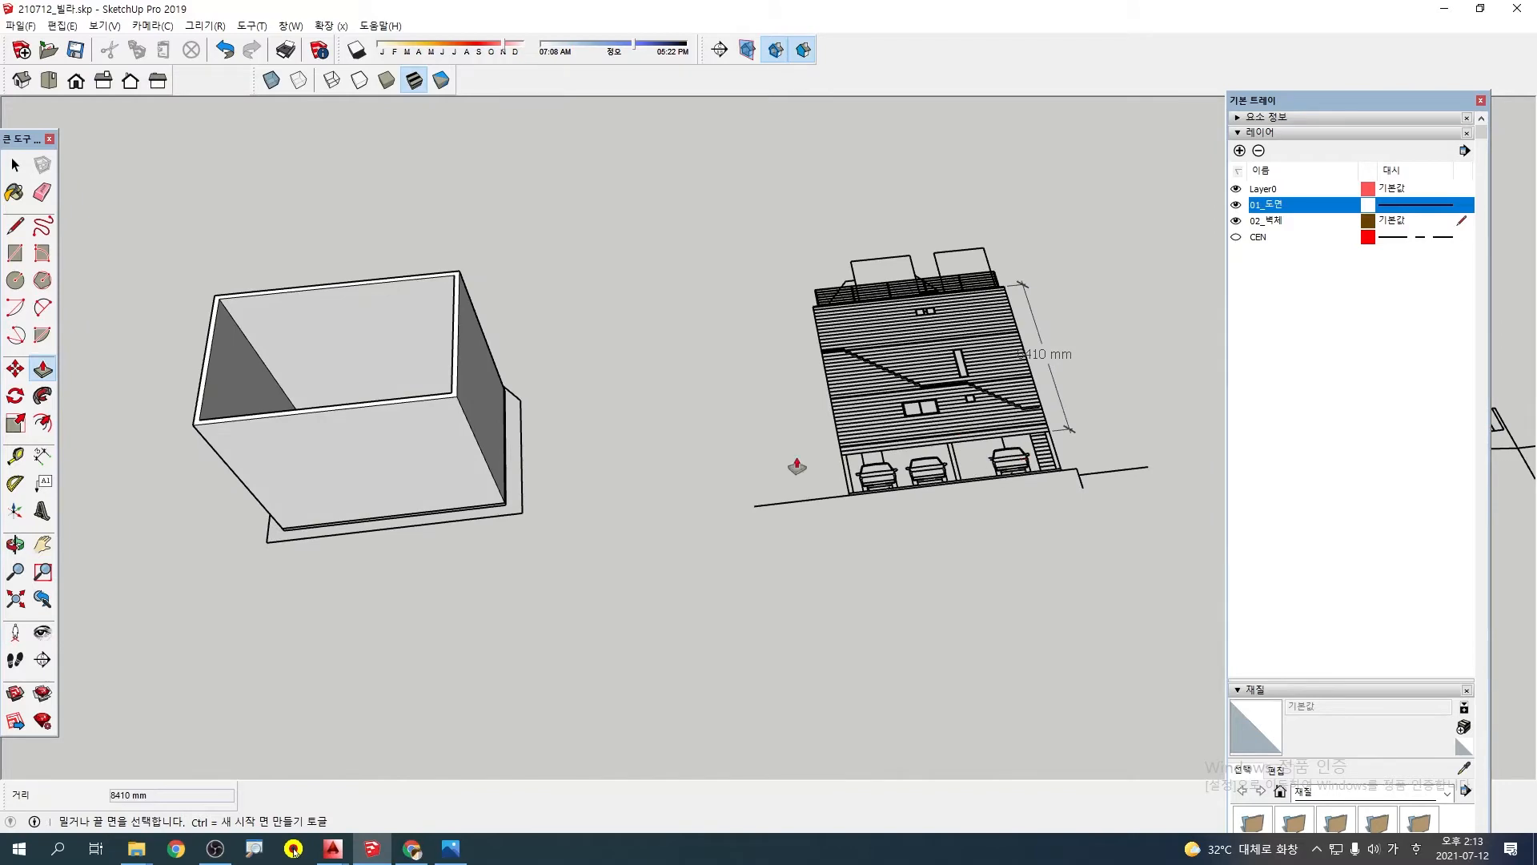
Examine the raised outer walls from several angles together with the floor plan and the elevation drawings
middle_drag(797, 466, 237, 214)
scroll(515, 280, up, 5)
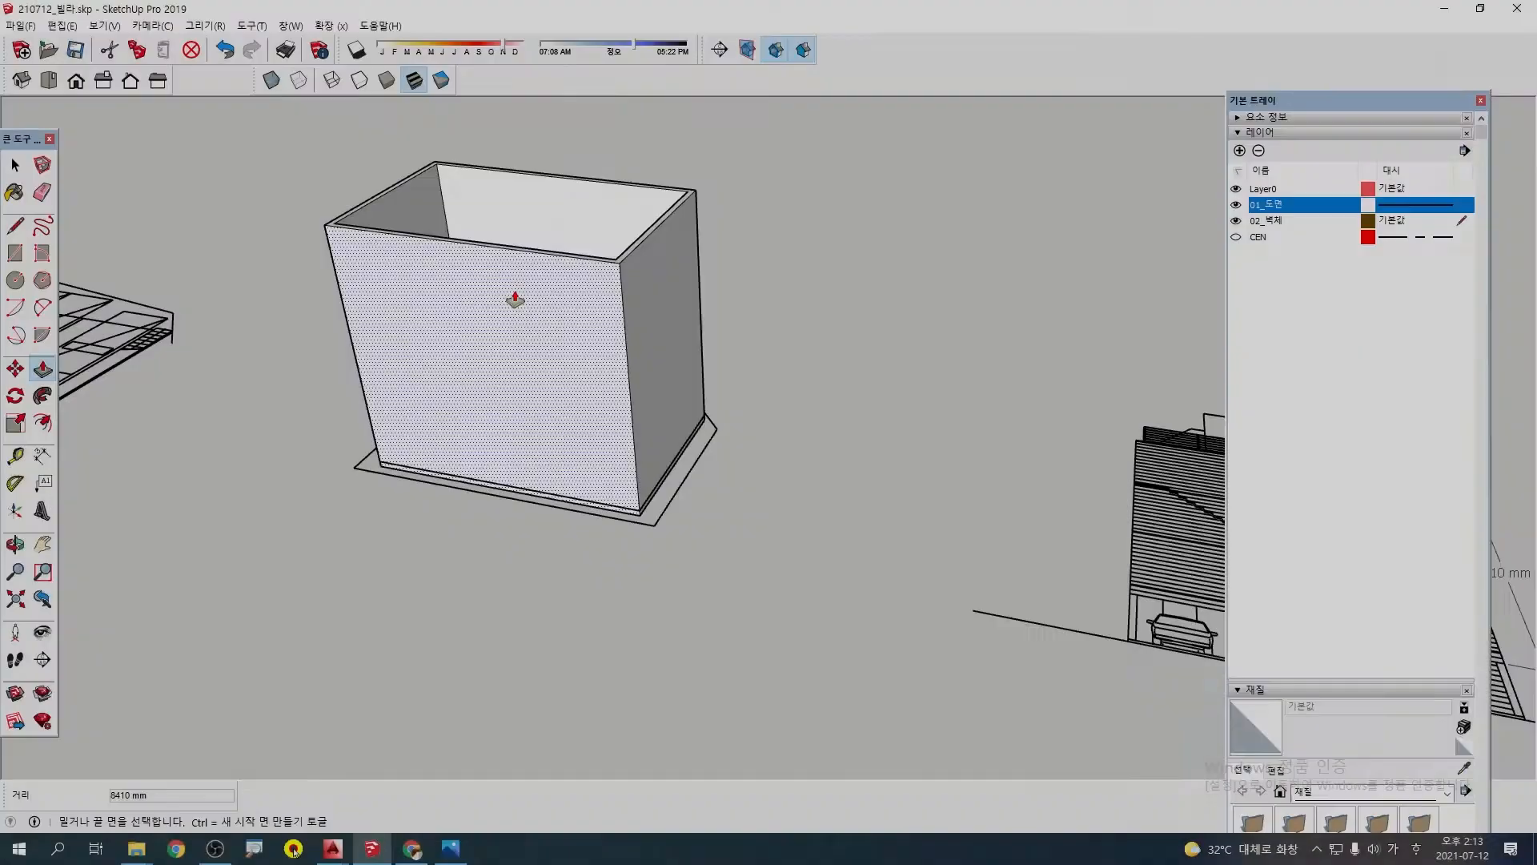
scroll(532, 350, down, 2)
scroll(446, 345, down, 2)
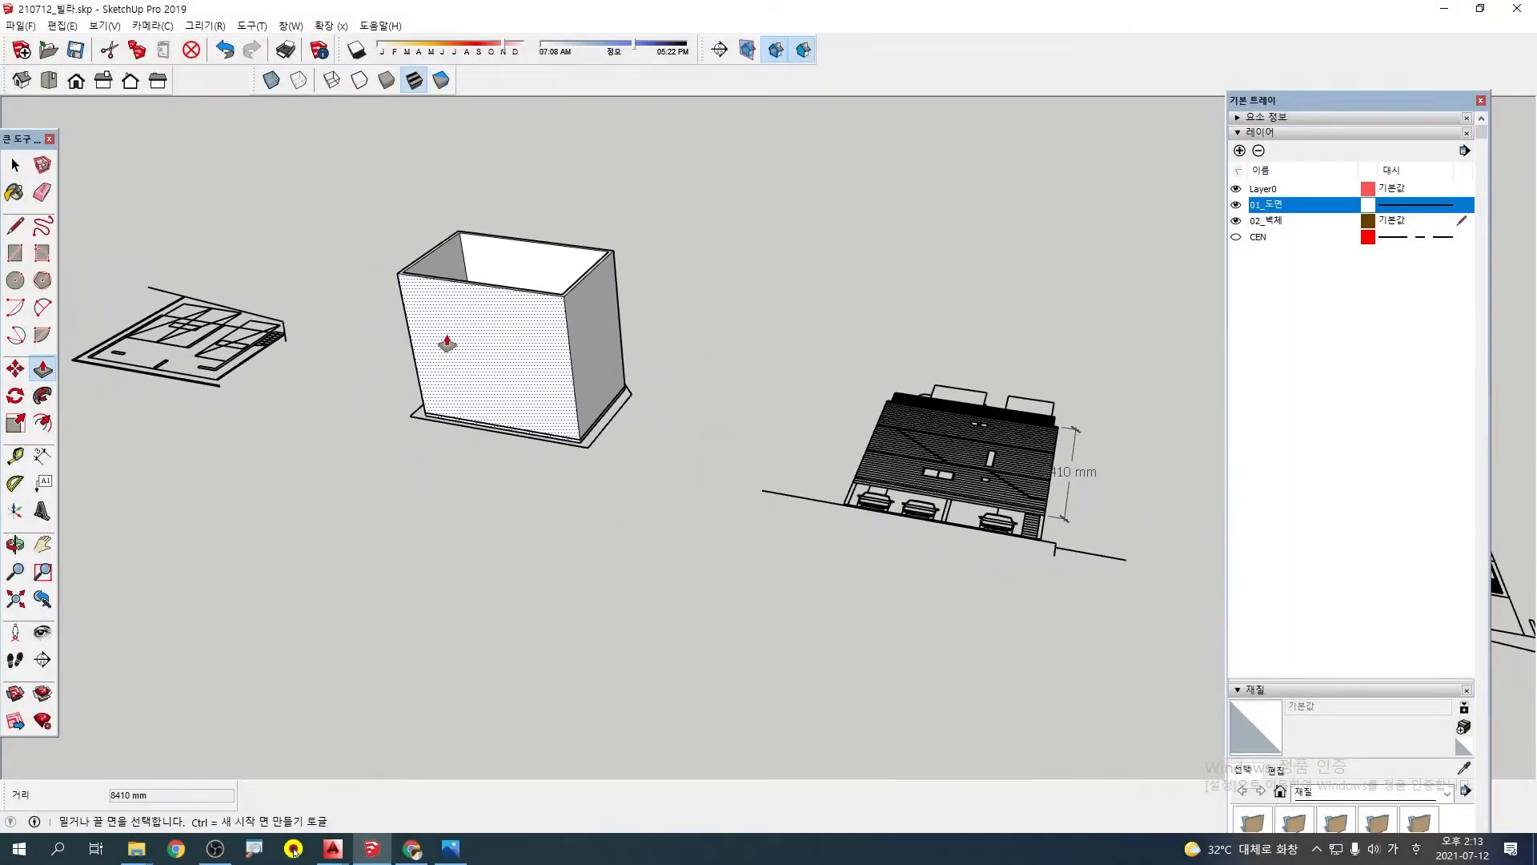
shift+middle_drag(446, 345, 592, 394)
scroll(221, 389, up, 1)
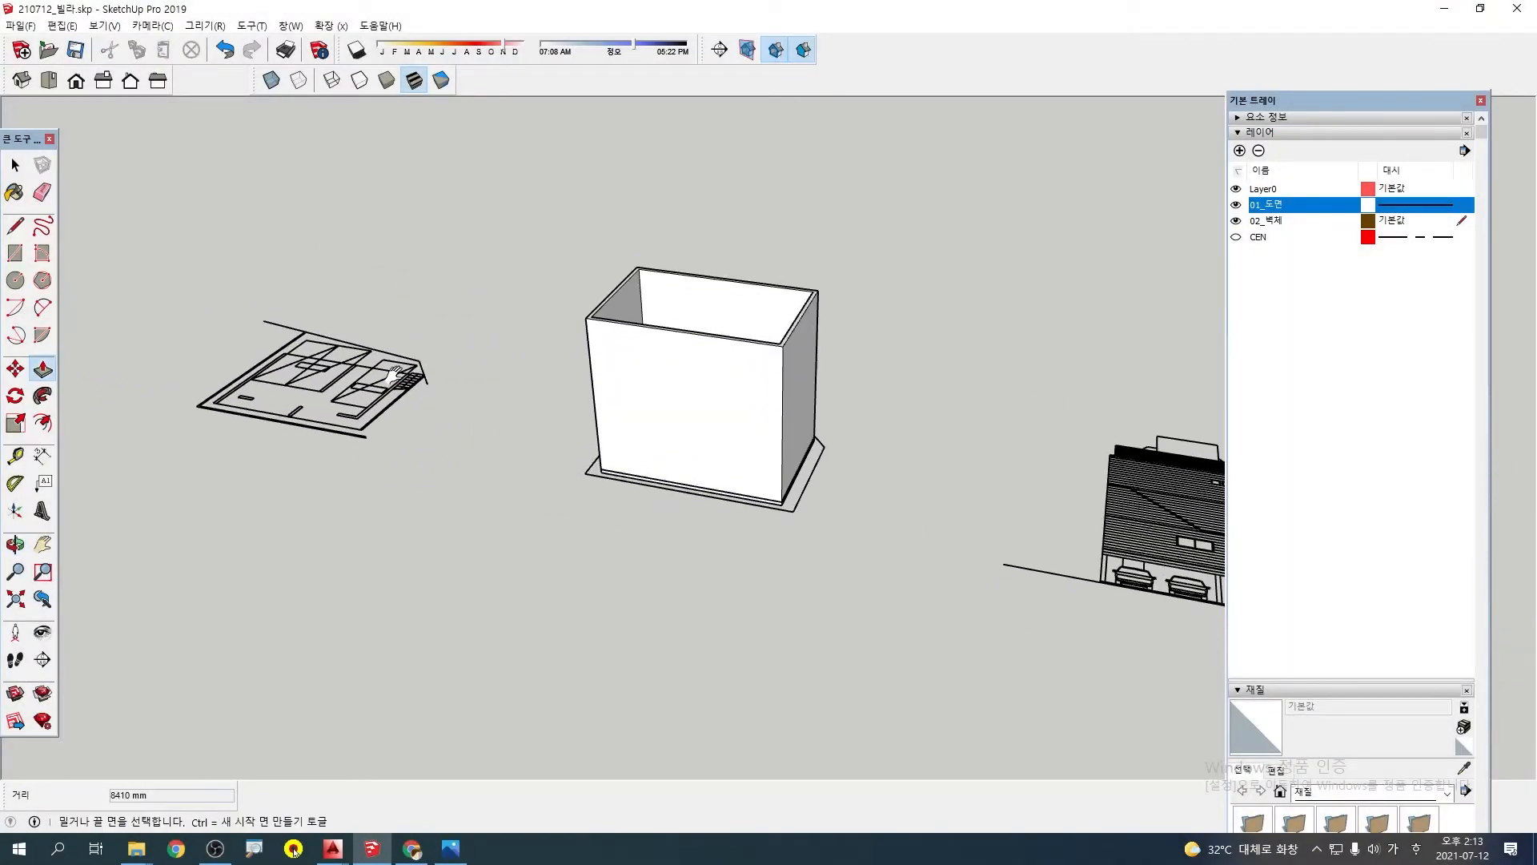
middle_drag(393, 374, 381, 480)
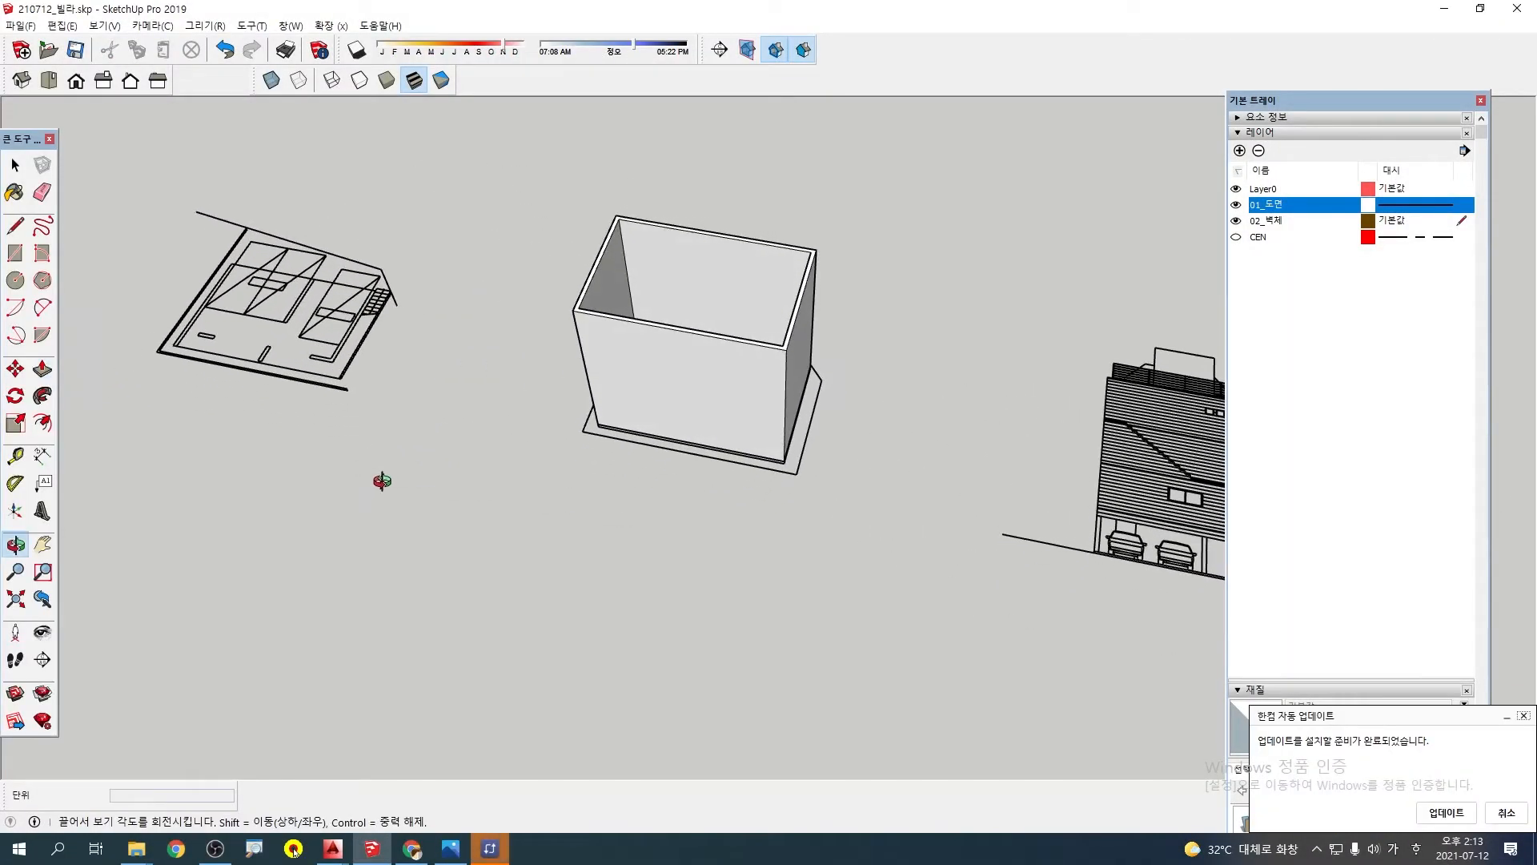
key(p)
scroll(260, 299, up, 3)
scroll(515, 365, down, 3)
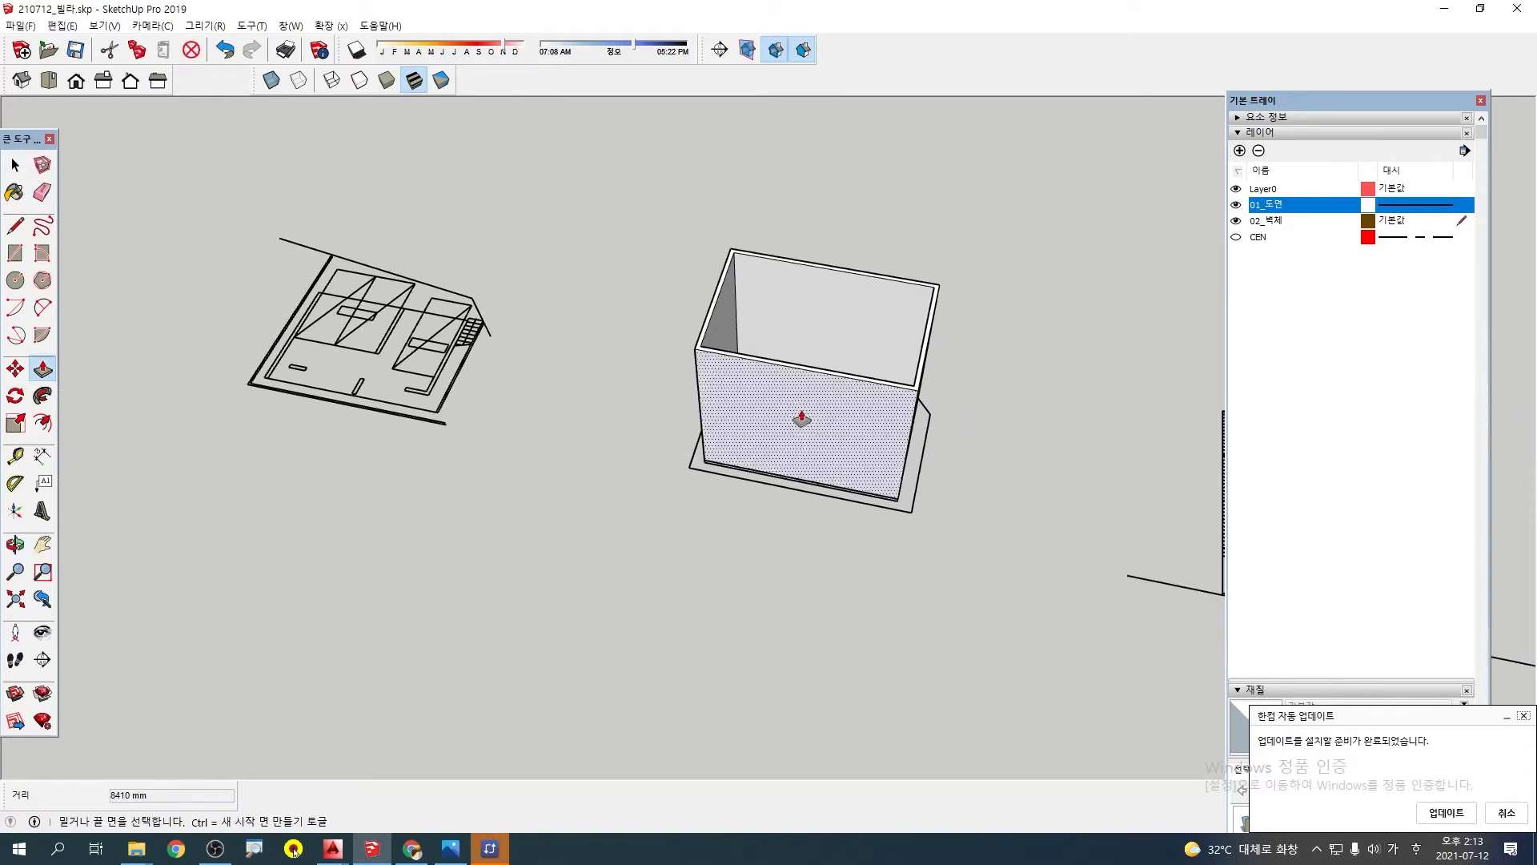
shift+middle_drag(803, 418, 561, 356)
middle_click(812, 397)
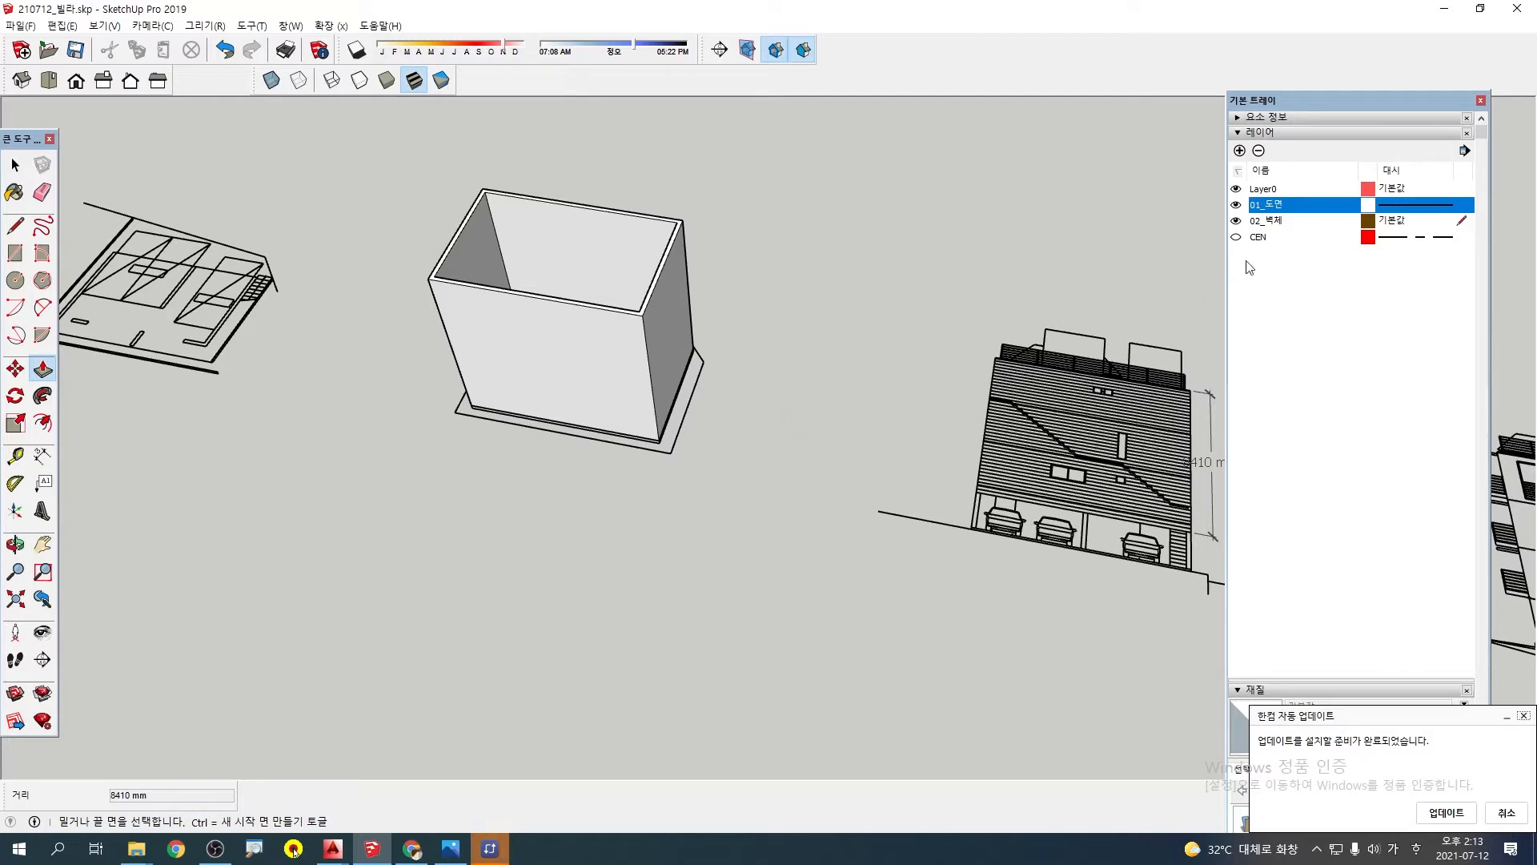
Make Layer0 the current drawing layer and toggle the visibility of the 02_벽체 layer off and on
click(1278, 227)
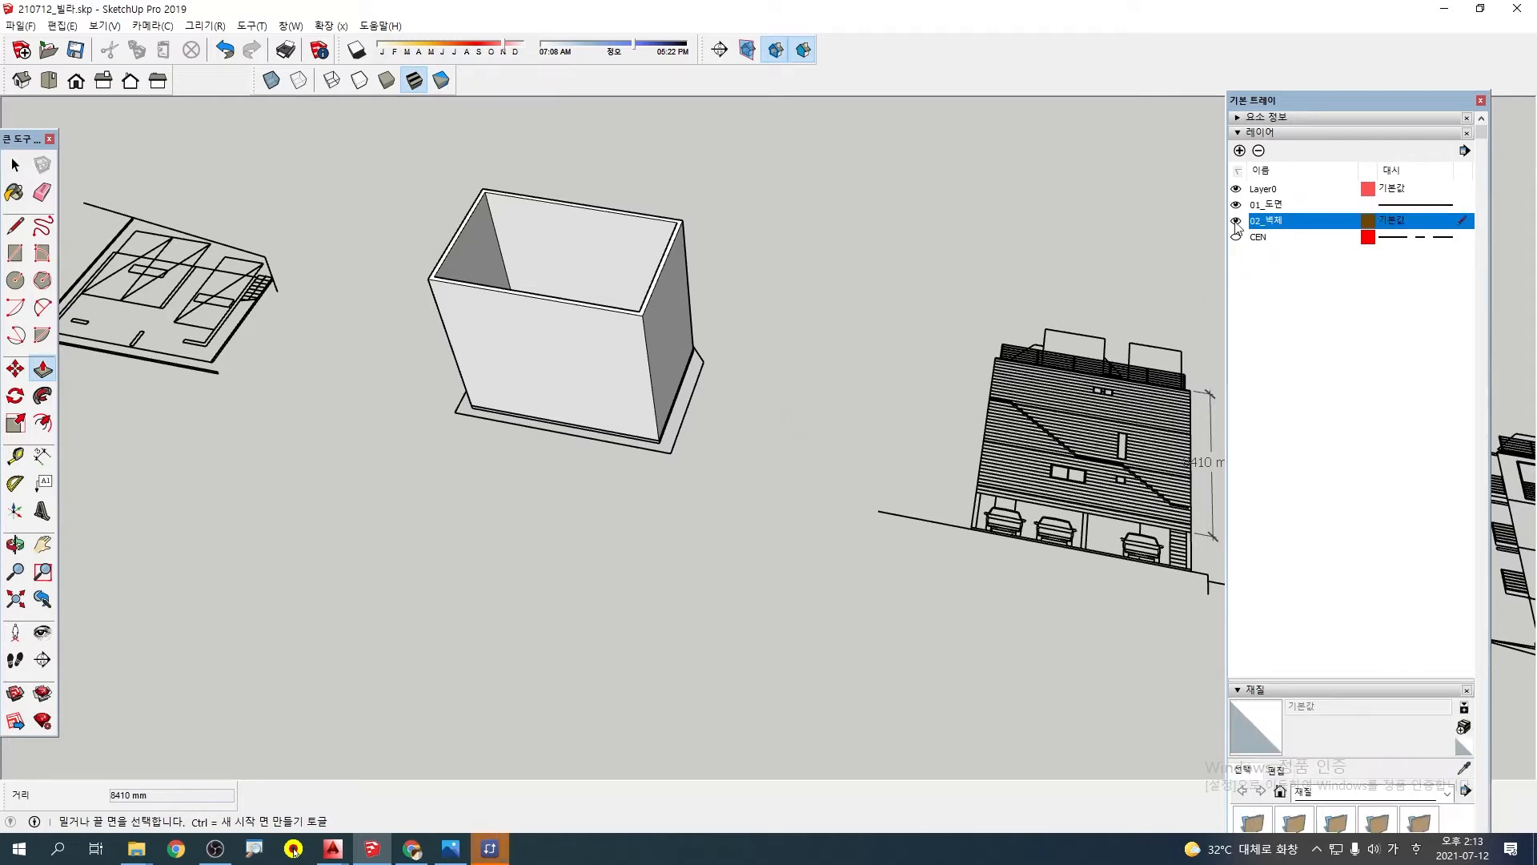
click(1237, 222)
key(Return)
click(1463, 190)
click(1237, 221)
click(1237, 221)
click(1237, 222)
click(1237, 221)
Select the striped front elevation drawing beside the wall model
middle_drag(652, 292, 515, 151)
middle_drag(652, 346, 982, 486)
click(865, 471)
scroll(863, 472, down, 2)
scroll(863, 472, down, 1)
scroll(635, 432, up, 6)
mouse_move(754, 385)
middle_down()
mouse_move(748, 285)
mouse_move(756, 386)
middle_up()
scroll(757, 386, down, 3)
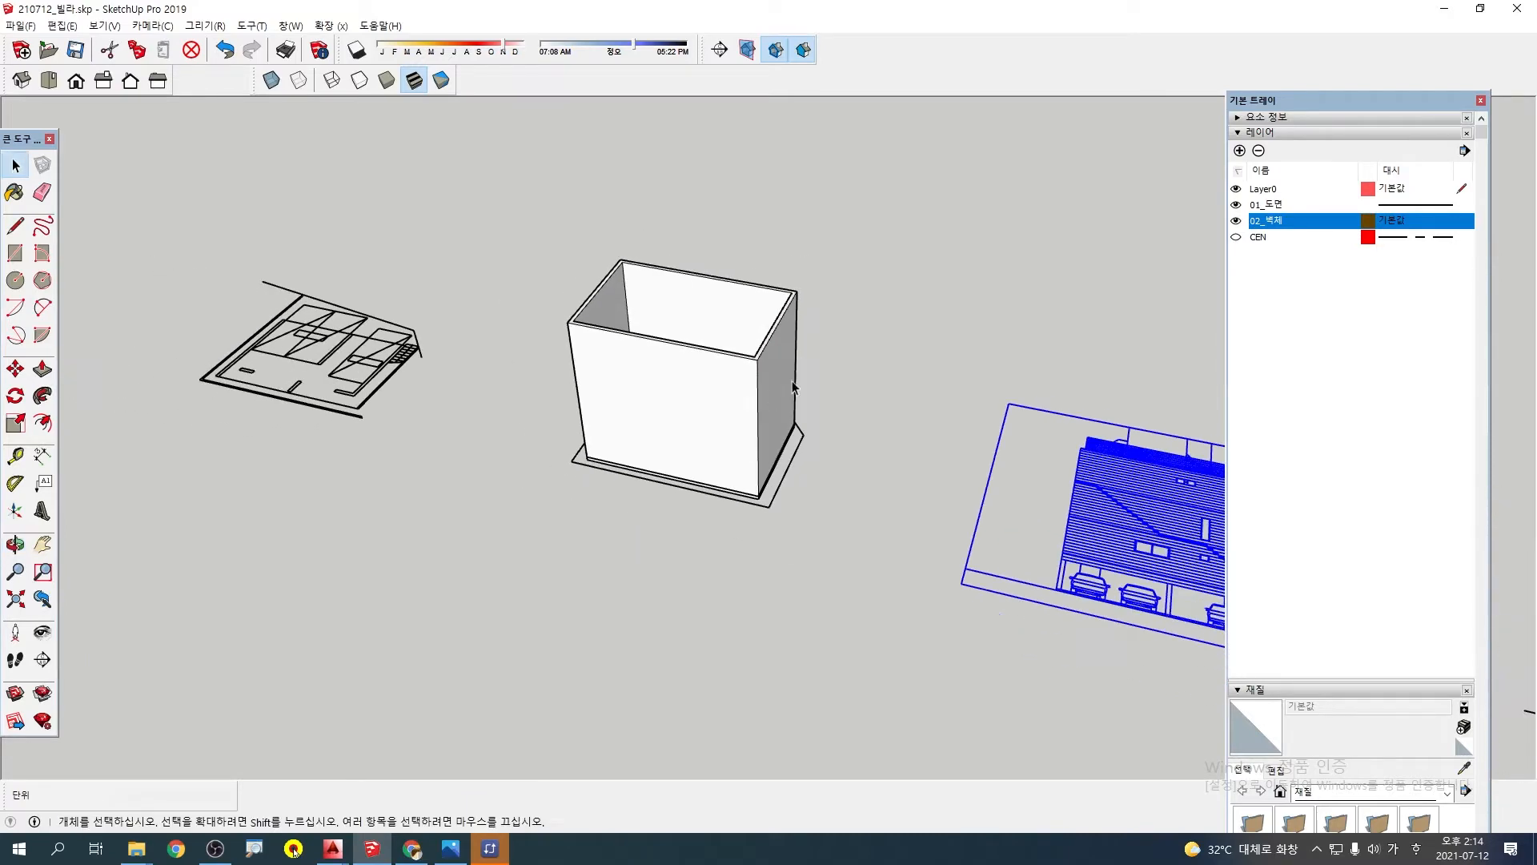
Examine the selected front elevation and the neighbouring elevation drawings in relation to the wall model
shift+middle_drag(849, 389, 575, 334)
scroll(655, 436, down, 2)
scroll(655, 435, down, 1)
mouse_move(655, 435)
shift+middle_down()
mouse_move(660, 397)
mouse_move(662, 437)
shift+middle_up()
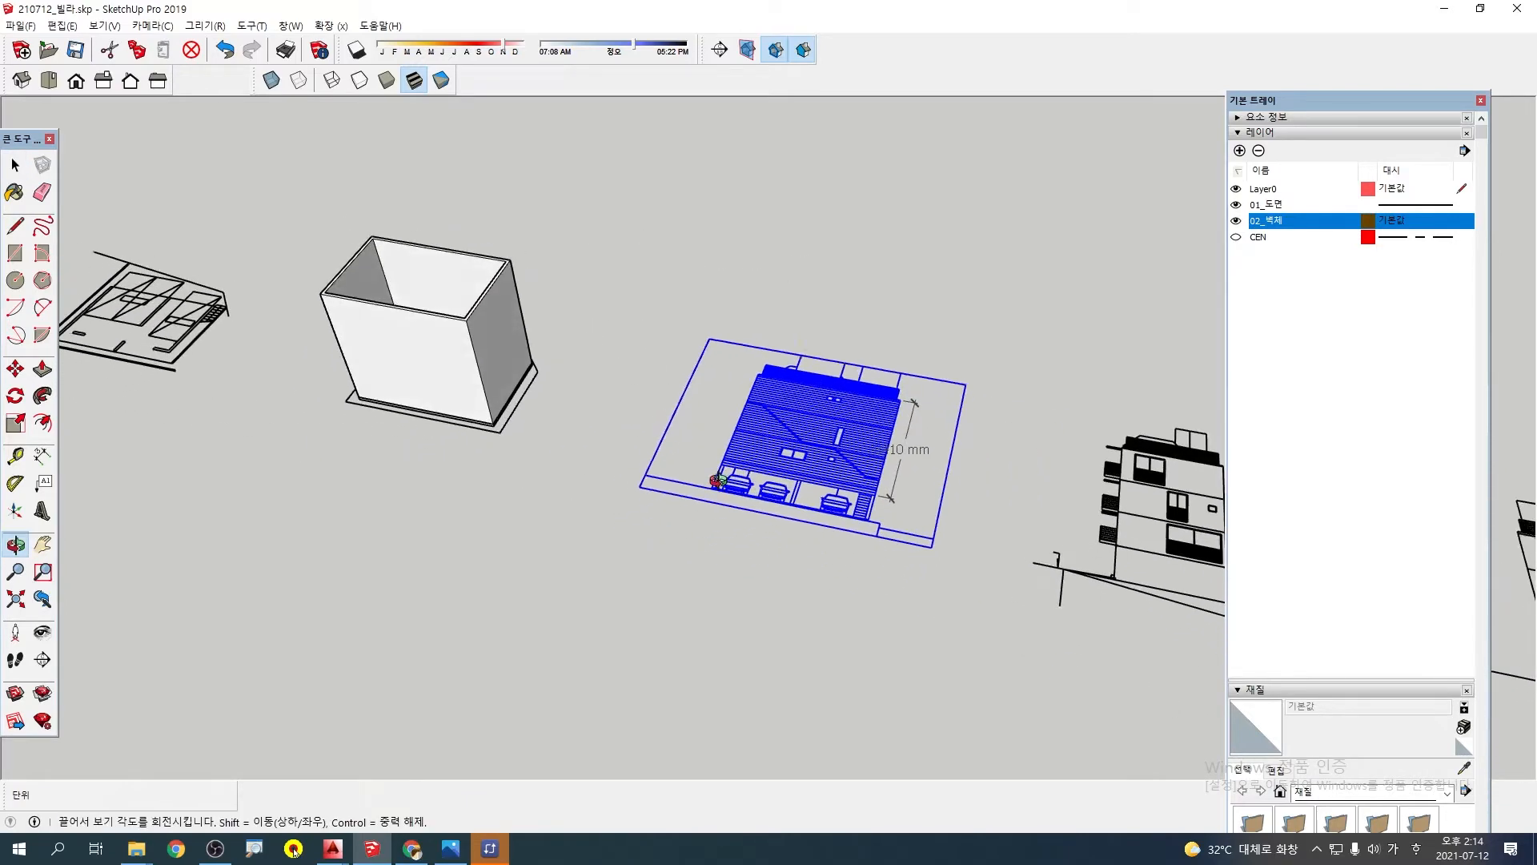
scroll(879, 408, down, 2)
shift+middle_drag(979, 387, 744, 442)
scroll(666, 437, up, 1)
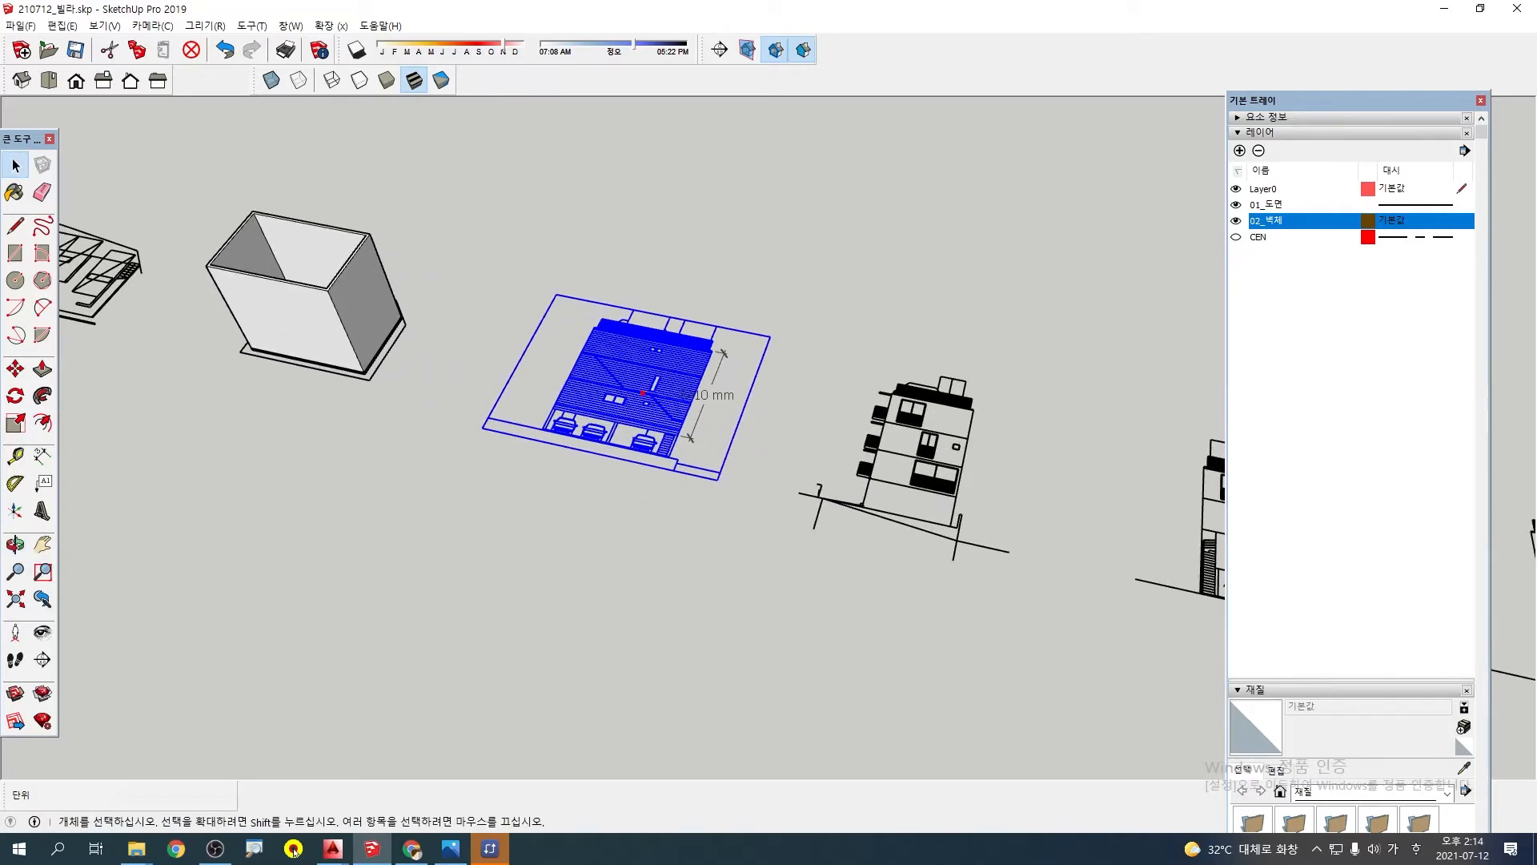
middle_drag(322, 343, 319, 276)
scroll(315, 333, up, 2)
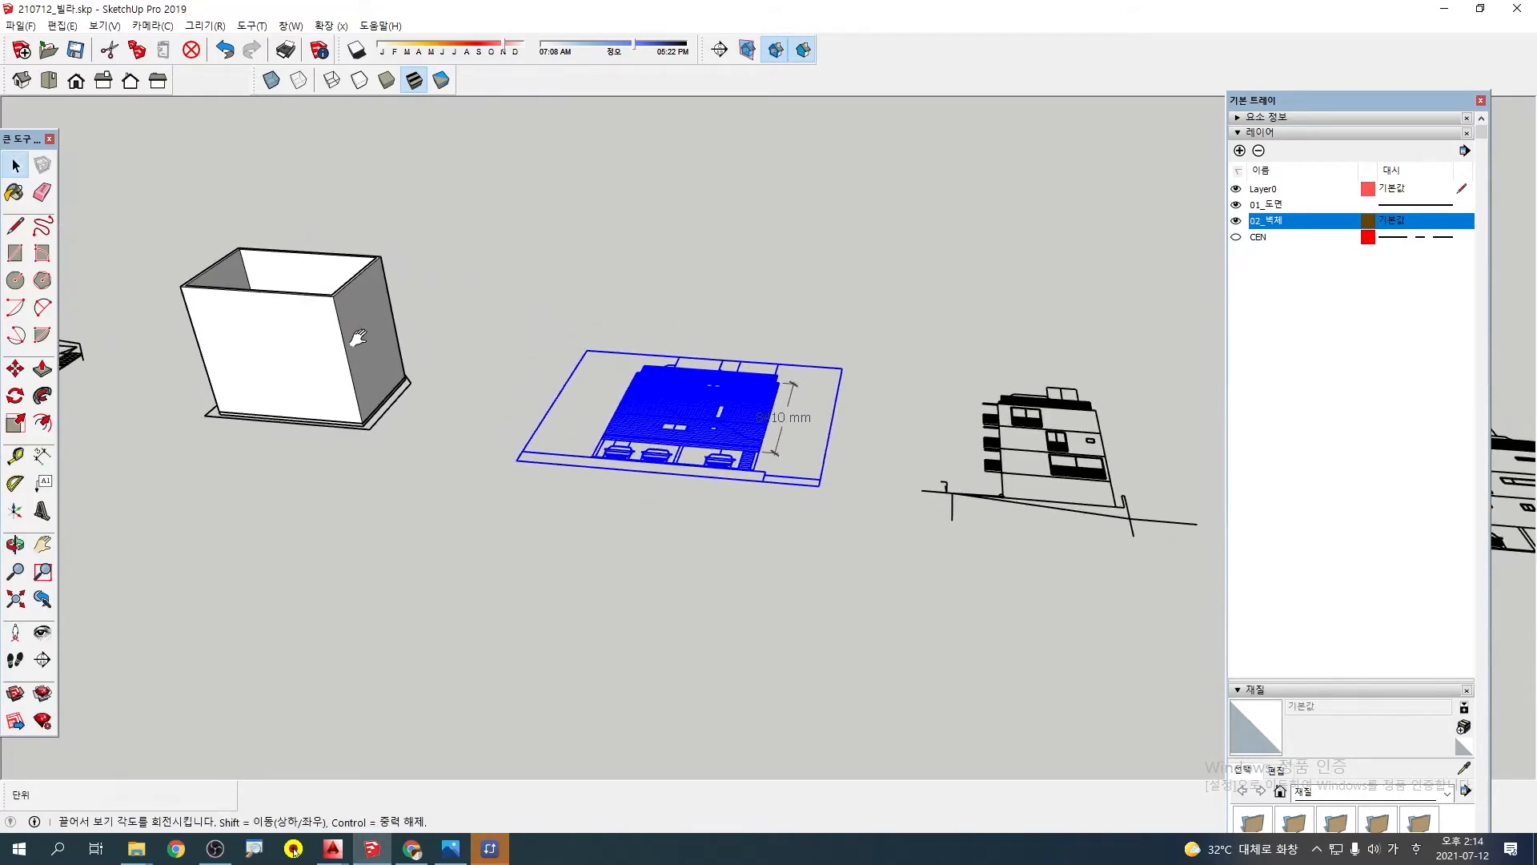
shift+middle_drag(353, 340, 488, 357)
mouse_move(903, 485)
mouse_down()
mouse_move(841, 537)
mouse_move(879, 342)
mouse_move(853, 532)
mouse_up()
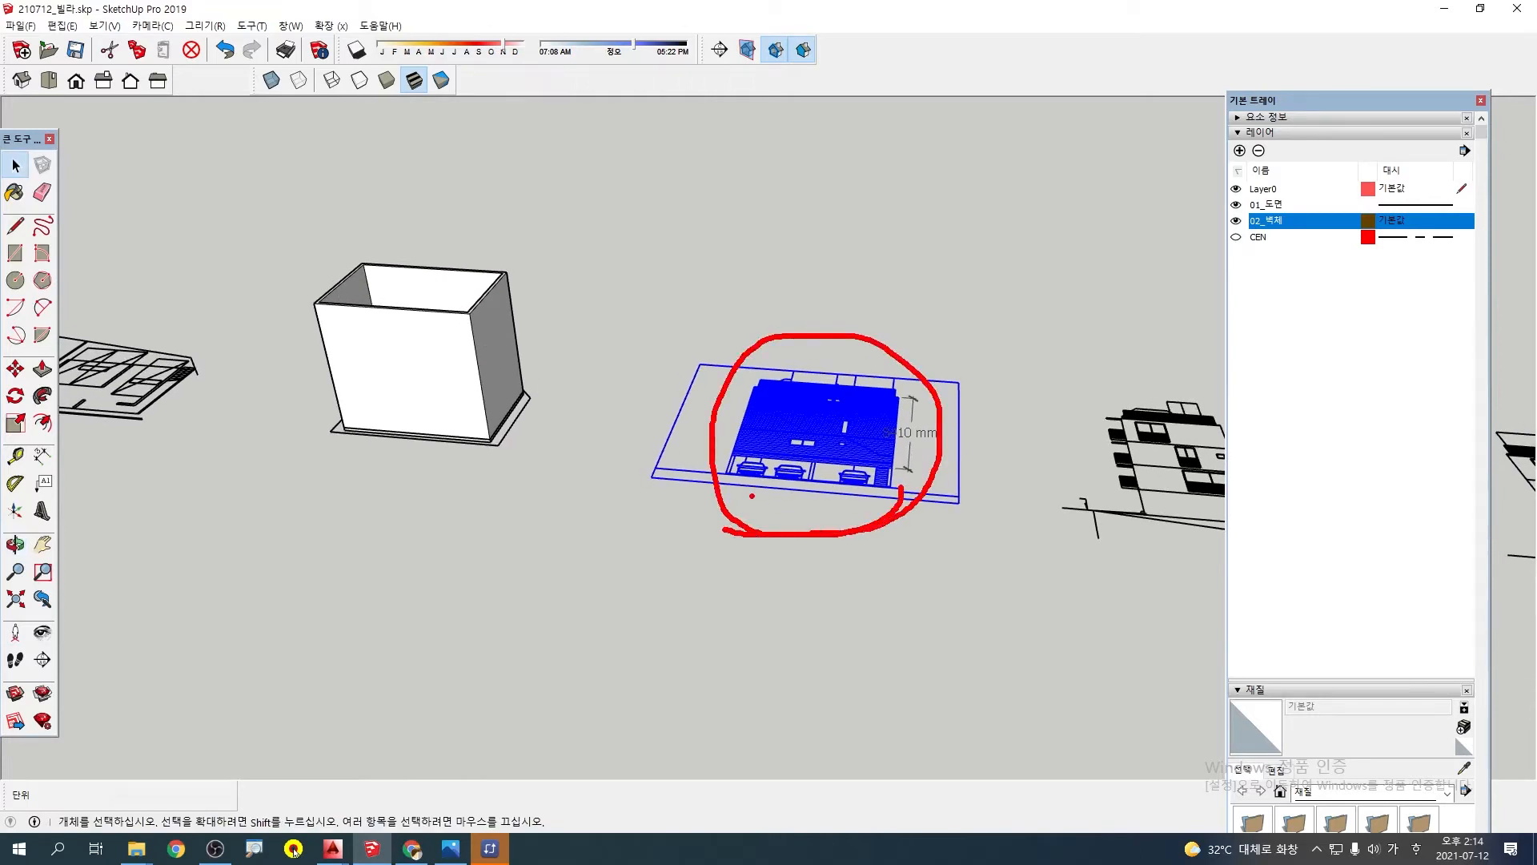
key(Escape)
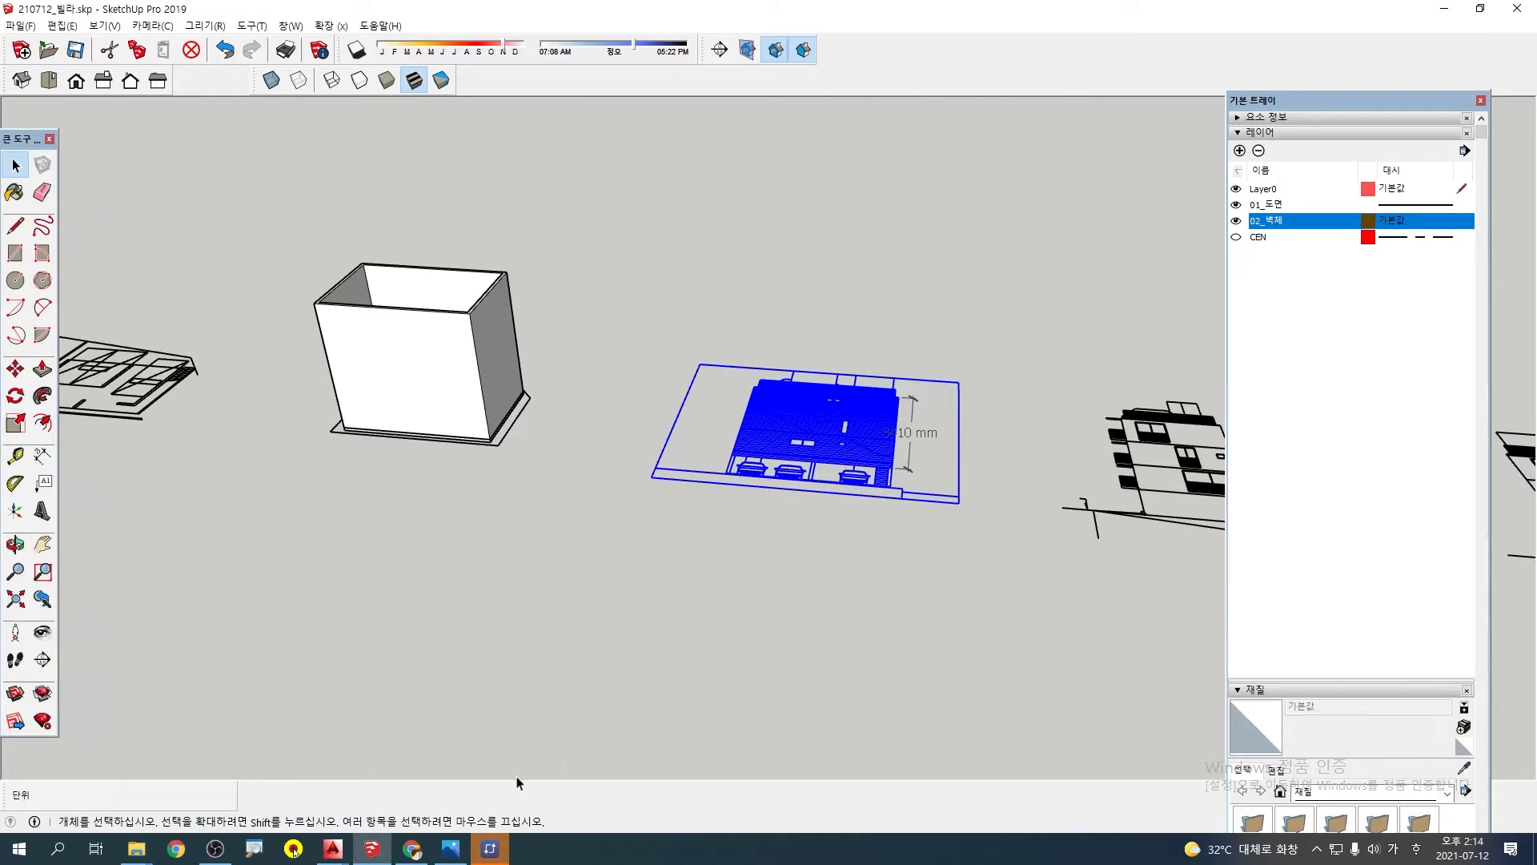
scroll(1004, 381, down, 1)
shift+middle_drag(1002, 377, 769, 380)
middle_click(849, 445)
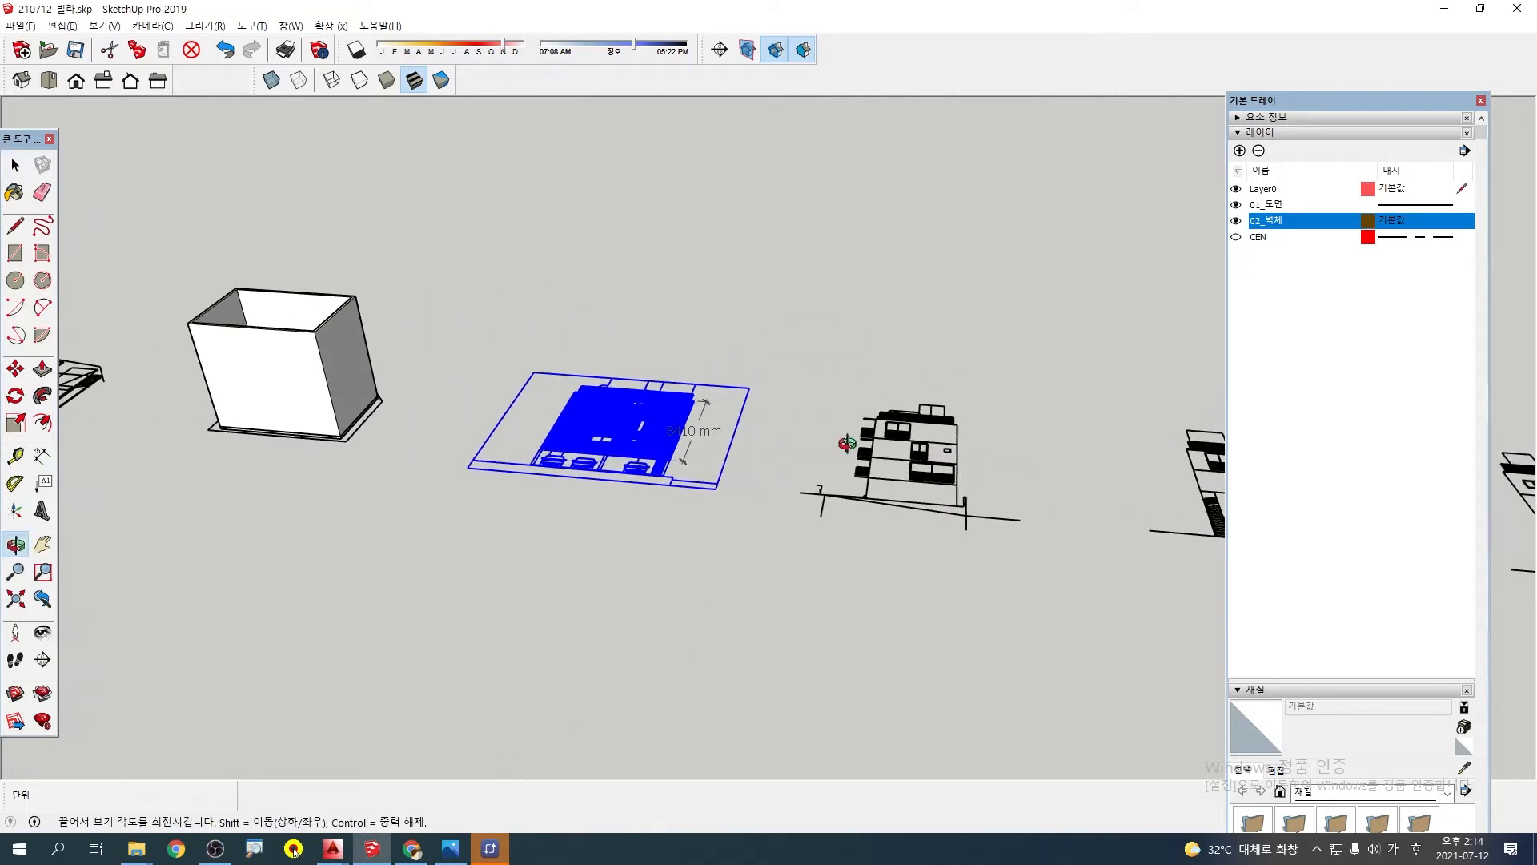
middle_drag(853, 454, 702, 450)
Switch to File Explorer and look through the drawing files in the 수업내용 folder's 다가구주택_도면정리 subfolder
click(24, 25)
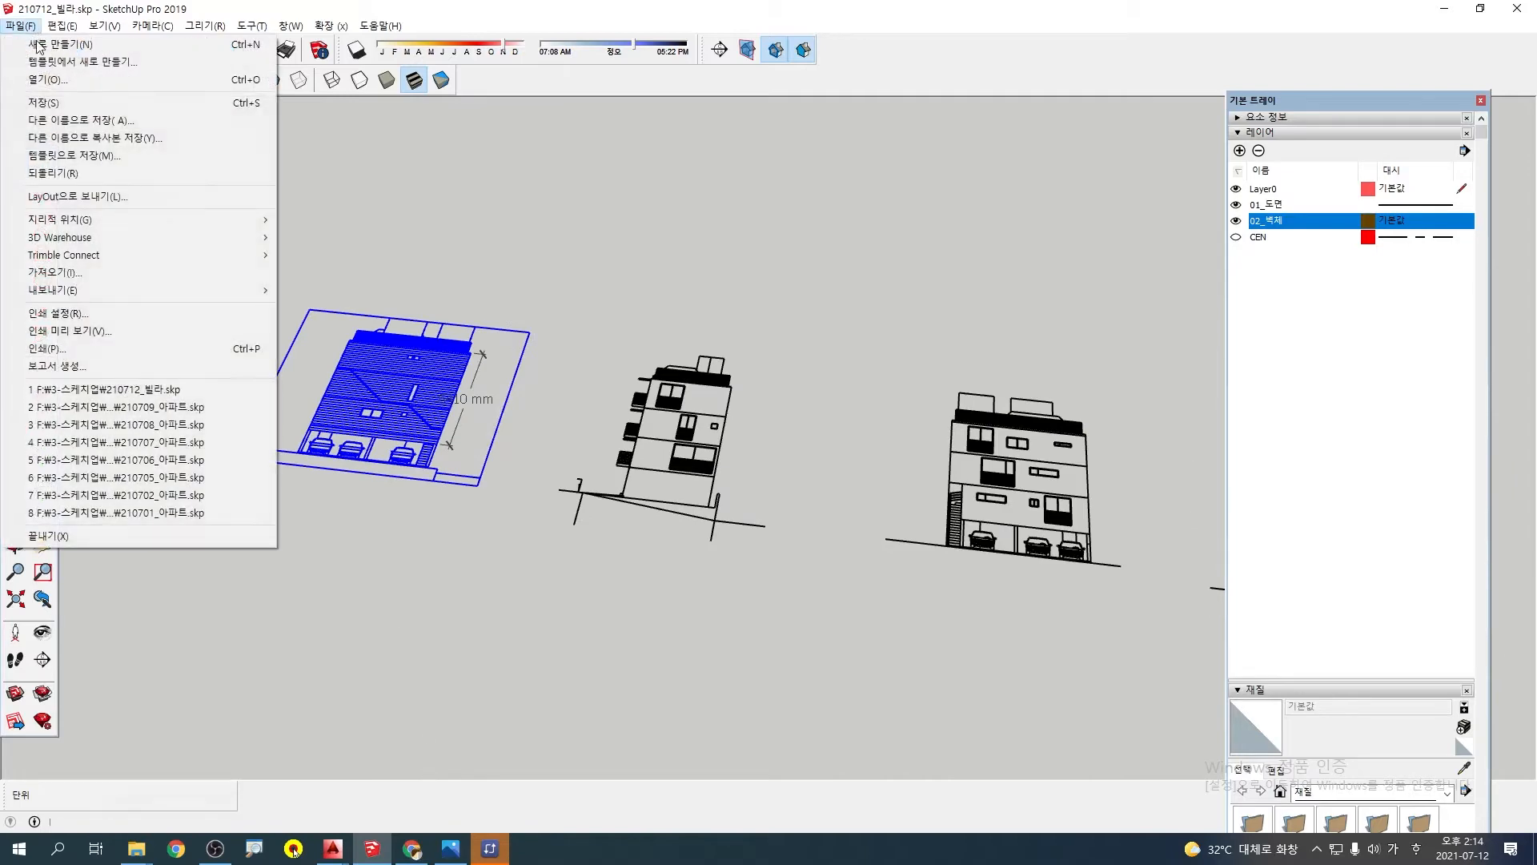
key(Escape)
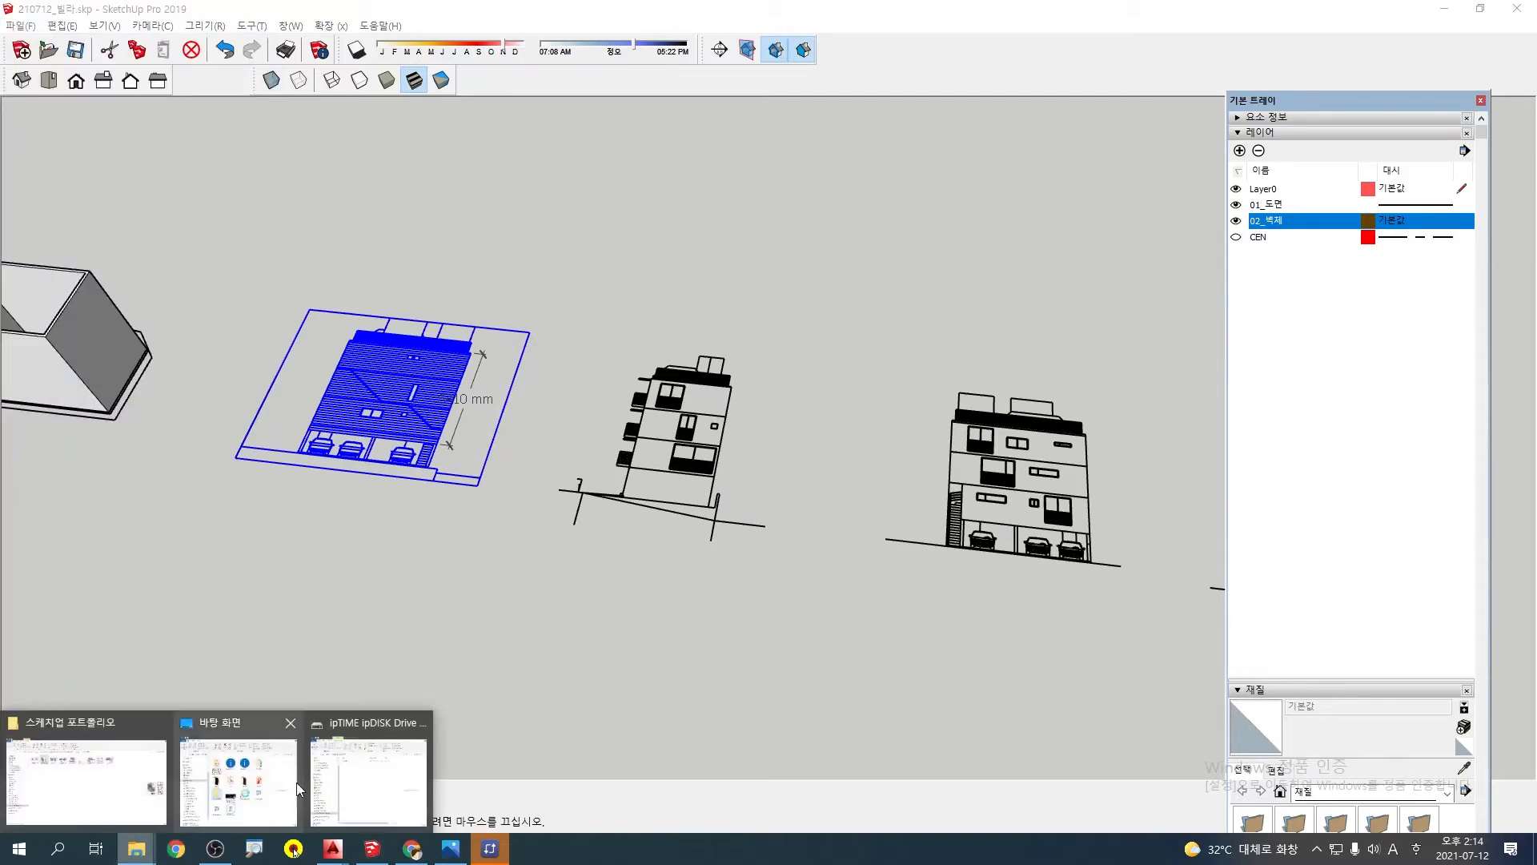
click(87, 772)
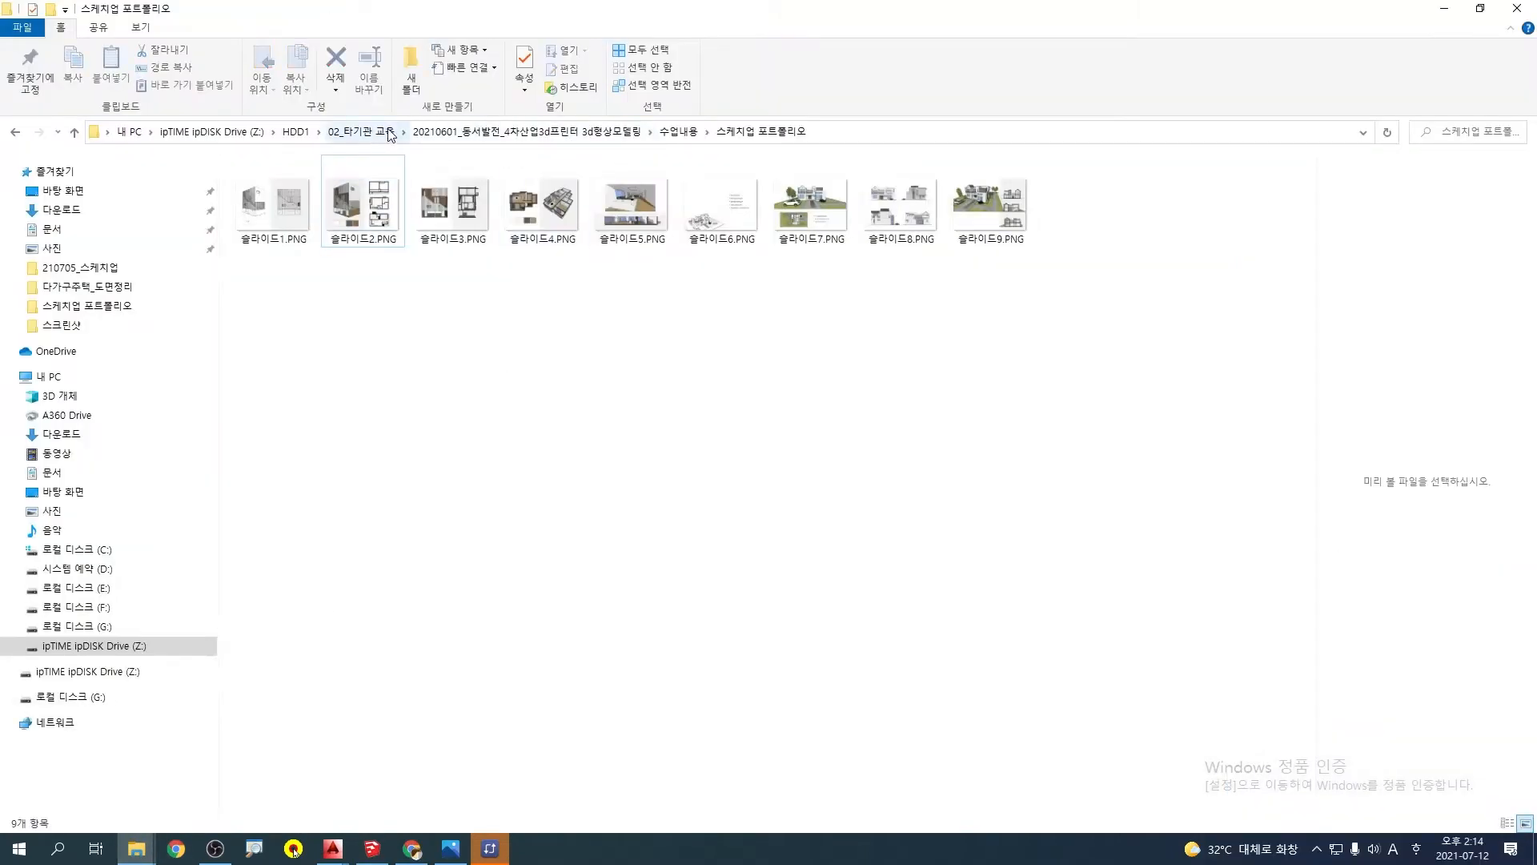
click(688, 133)
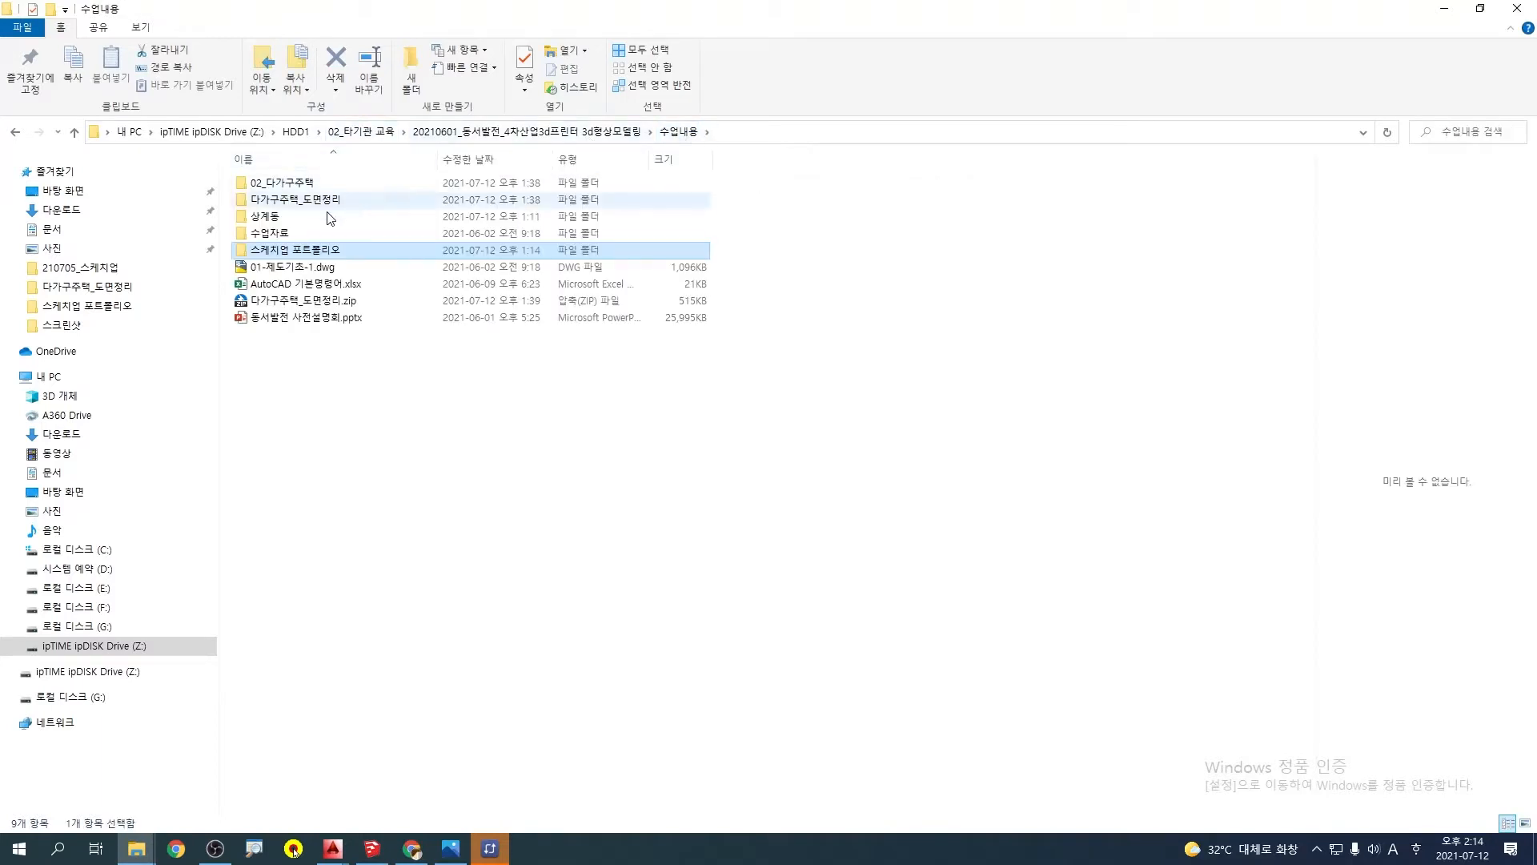
click(302, 206)
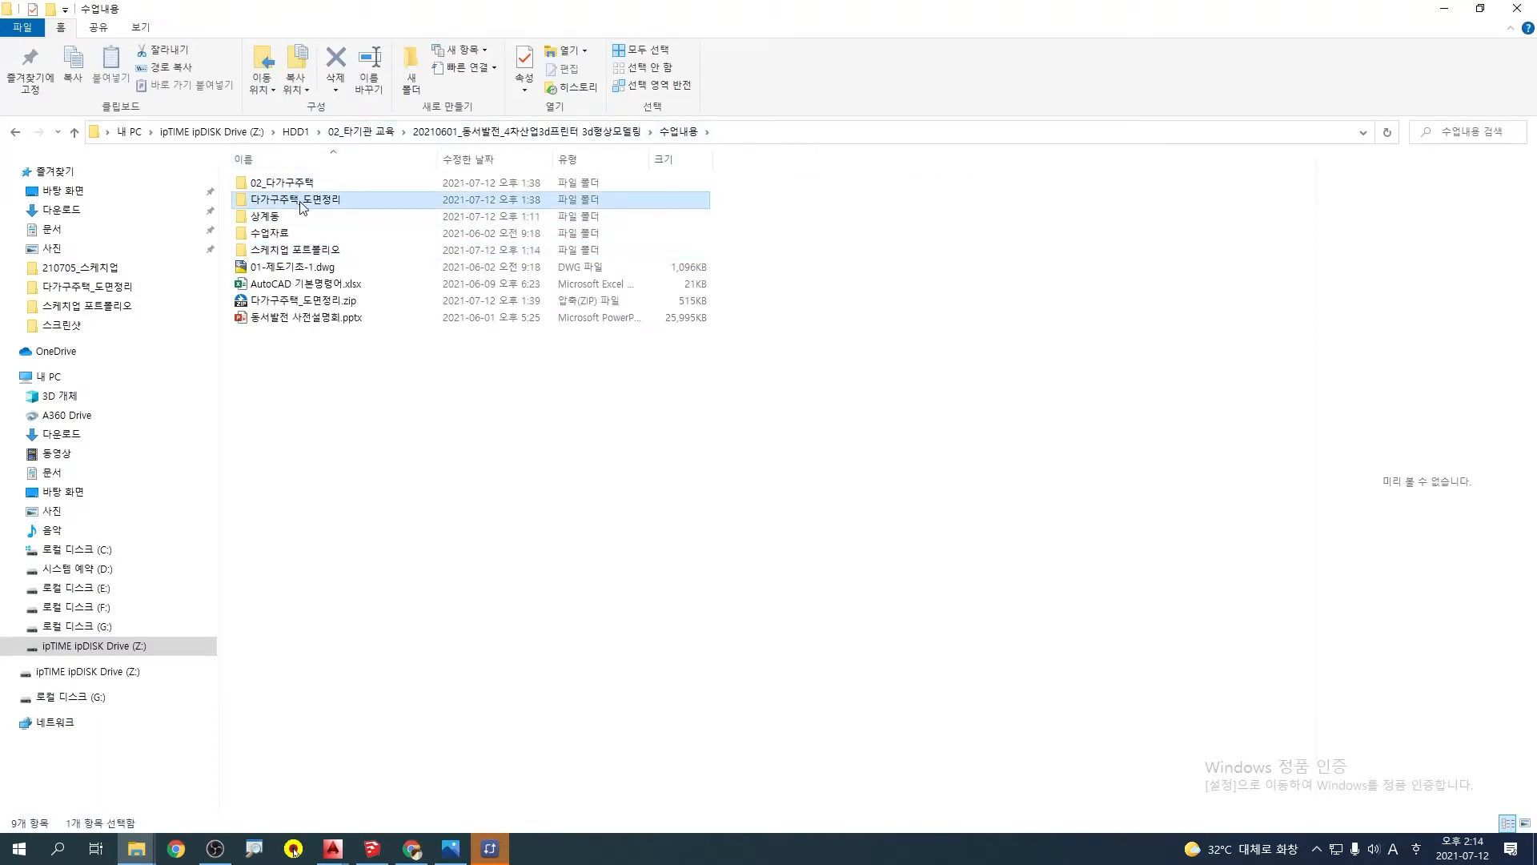
double_click(300, 201)
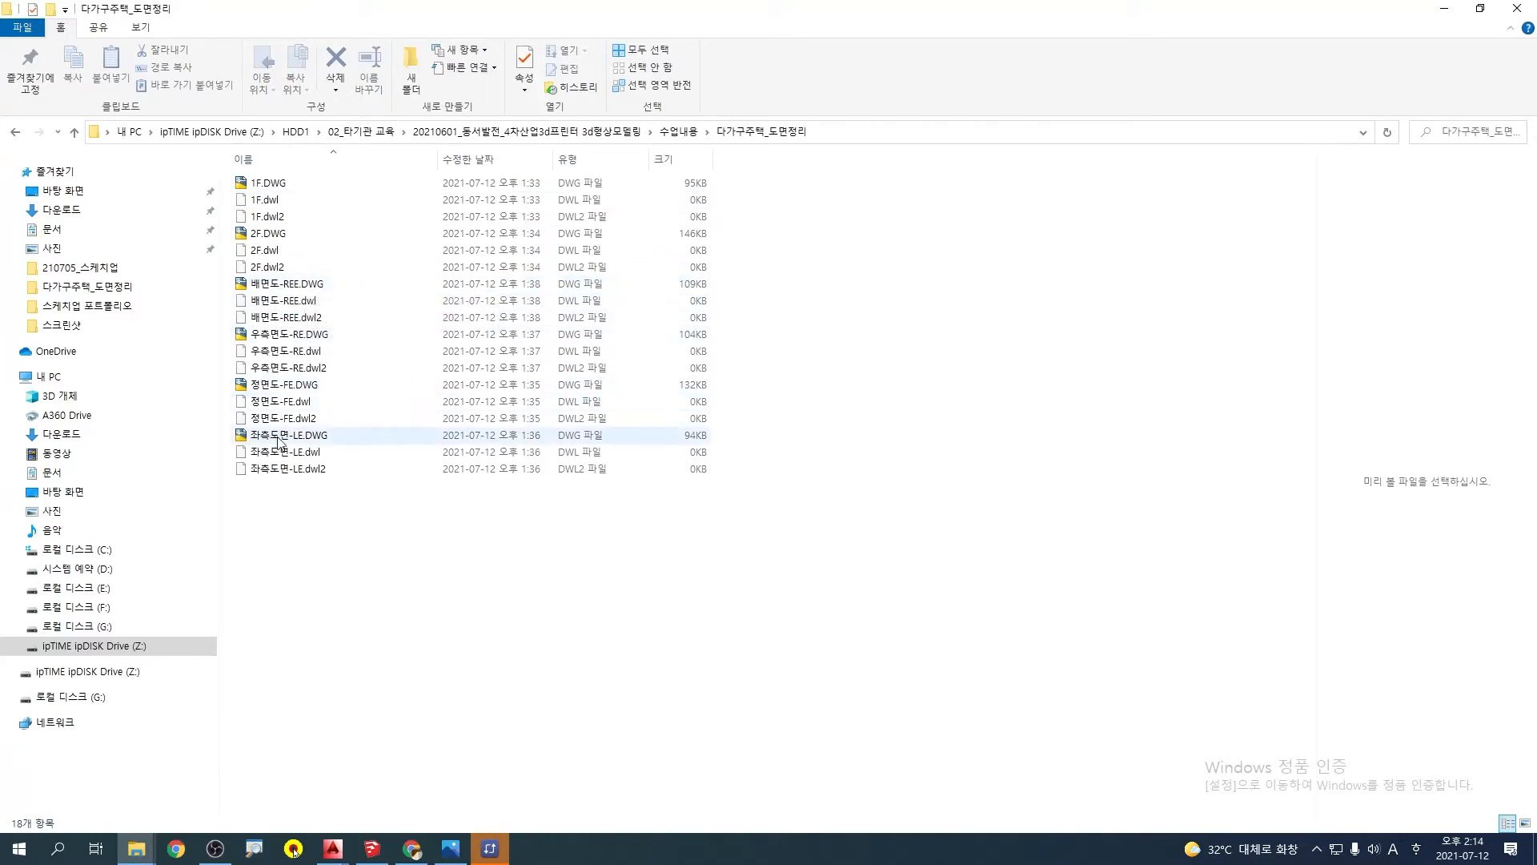
click(1440, 11)
Back in SketchUp, compare the row of elevation drawings with the wall model to match the front elevation to its wall
scroll(887, 386, down, 3)
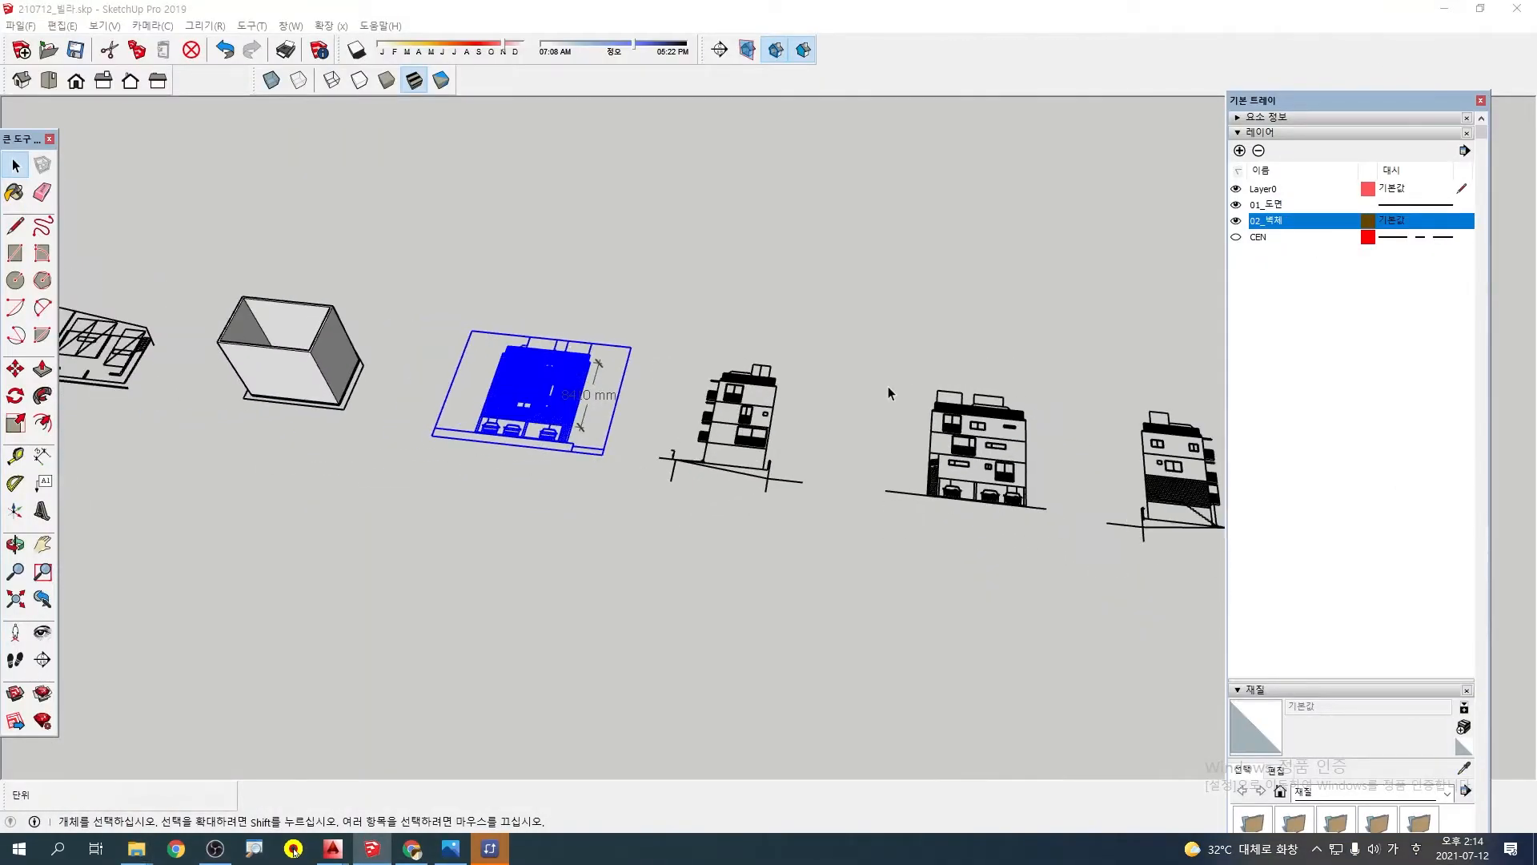
middle_drag(946, 390, 909, 366)
middle_drag(426, 439, 422, 346)
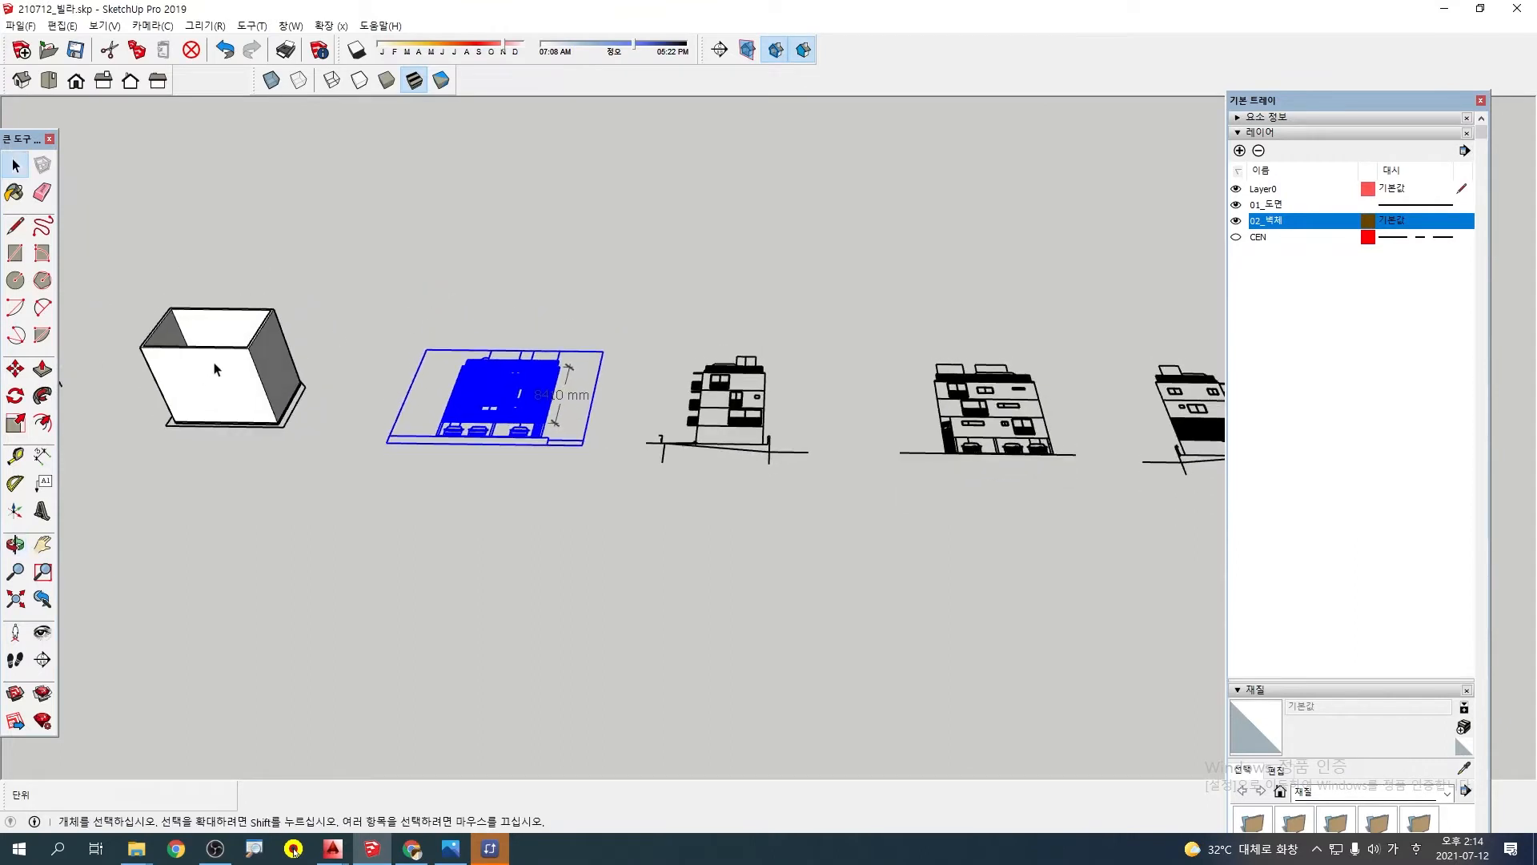
mouse_move(213, 364)
middle_down()
mouse_move(178, 372)
mouse_move(541, 363)
middle_up()
scroll(543, 369, up, 1)
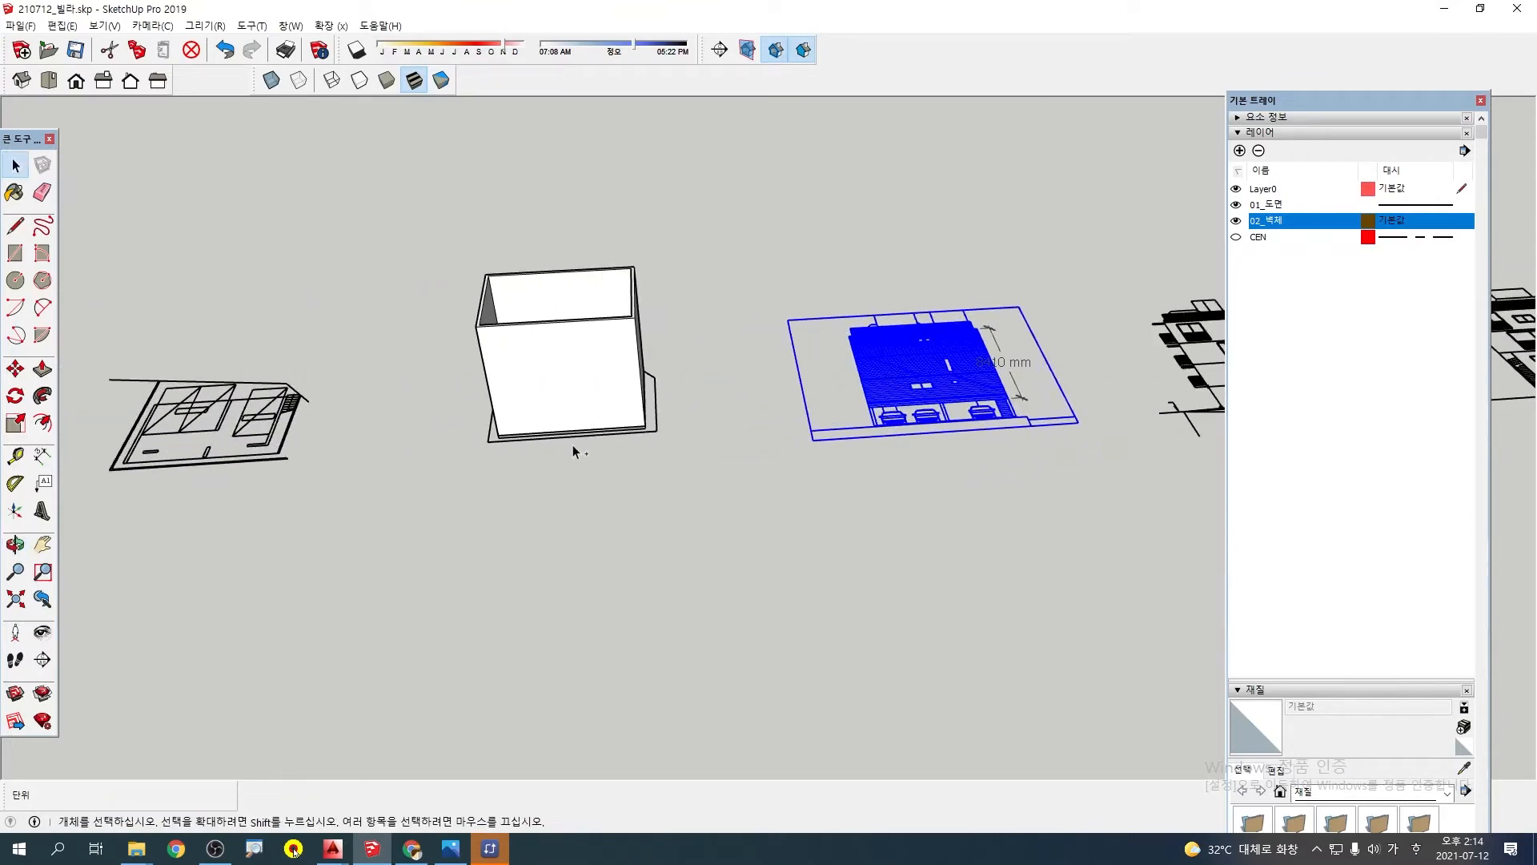
mouse_move(573, 445)
mouse_down()
mouse_move(490, 400)
mouse_move(602, 454)
mouse_up()
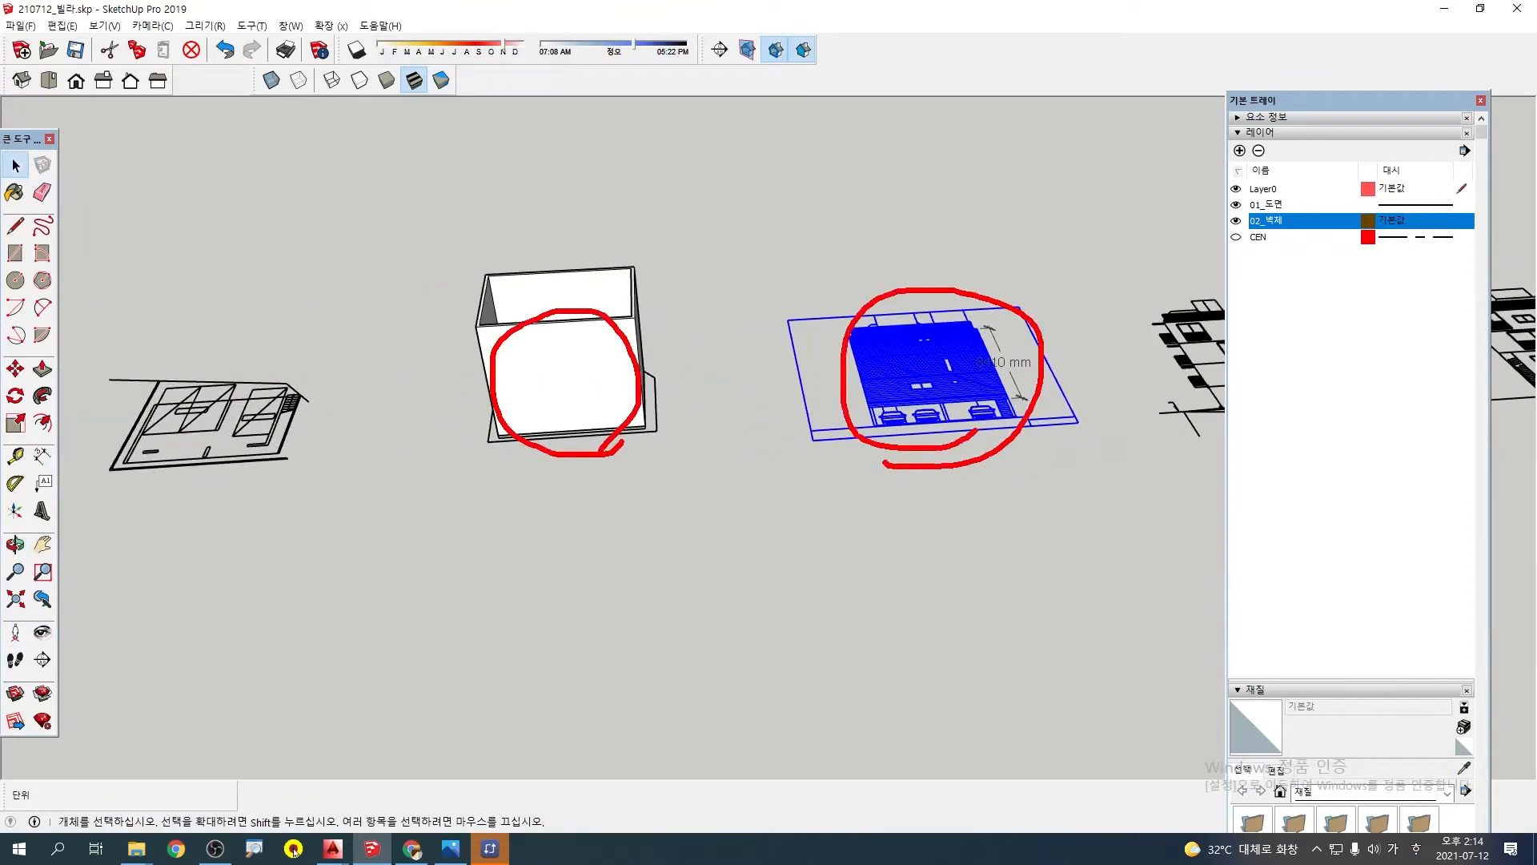
key(Escape)
scroll(933, 375, down, 3)
mouse_move(933, 375)
middle_down()
mouse_move(862, 364)
mouse_move(766, 383)
middle_up()
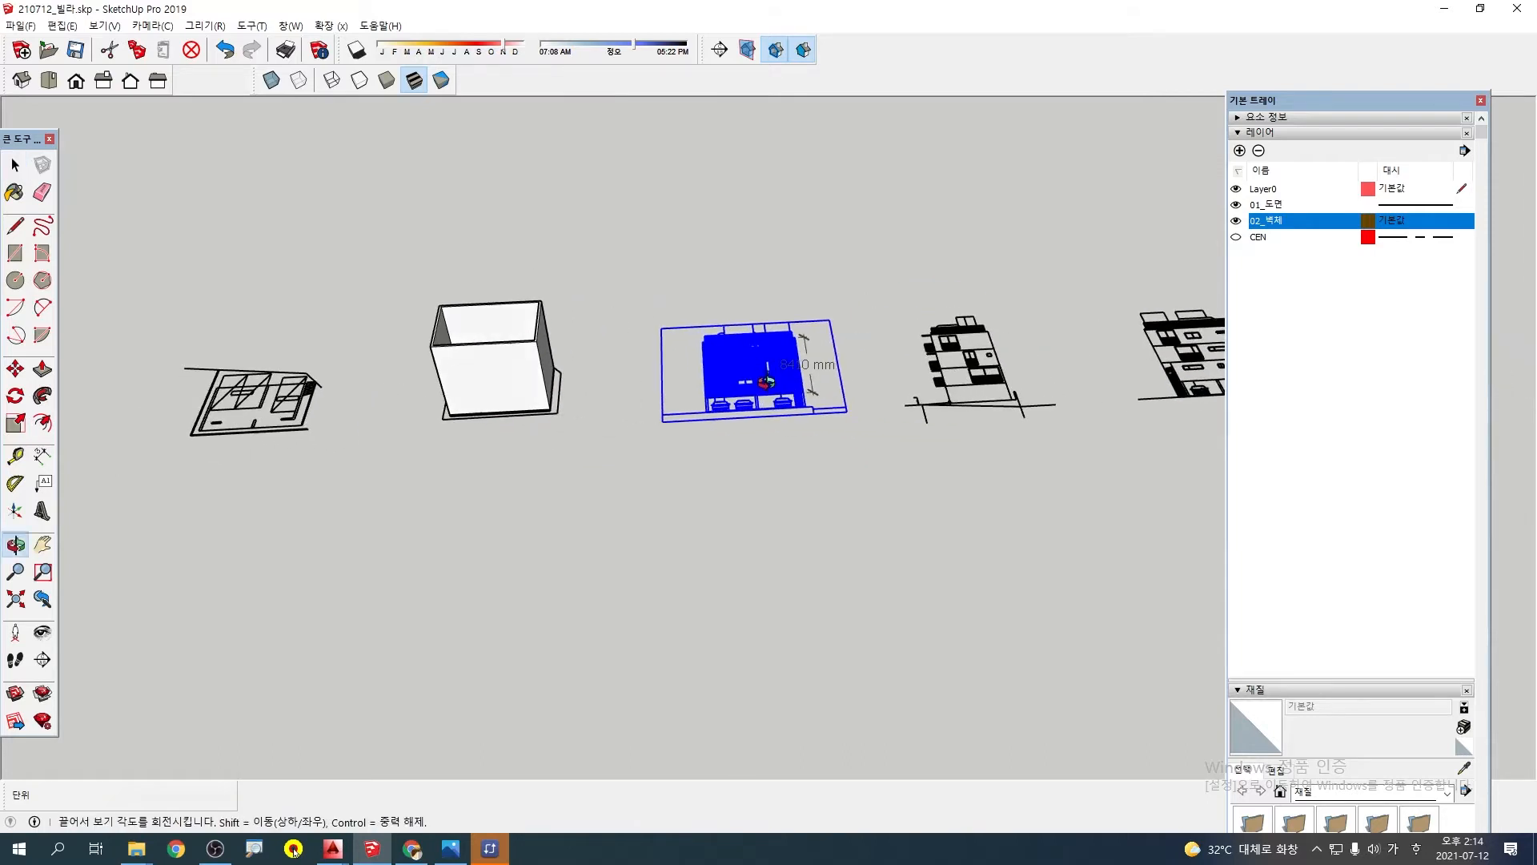
middle_click(755, 374)
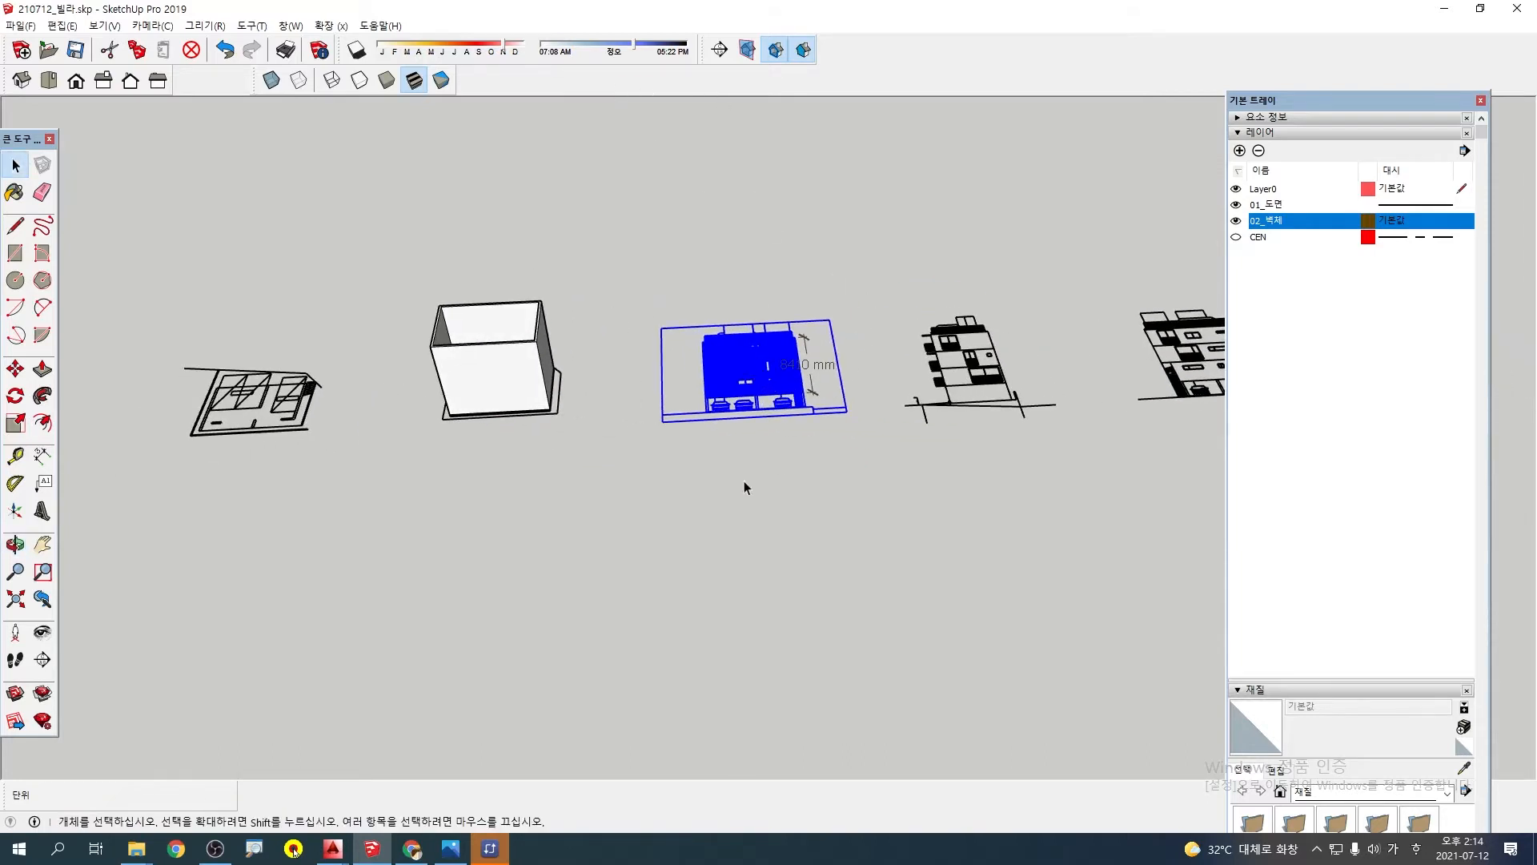
shift+middle_drag(926, 311, 881, 328)
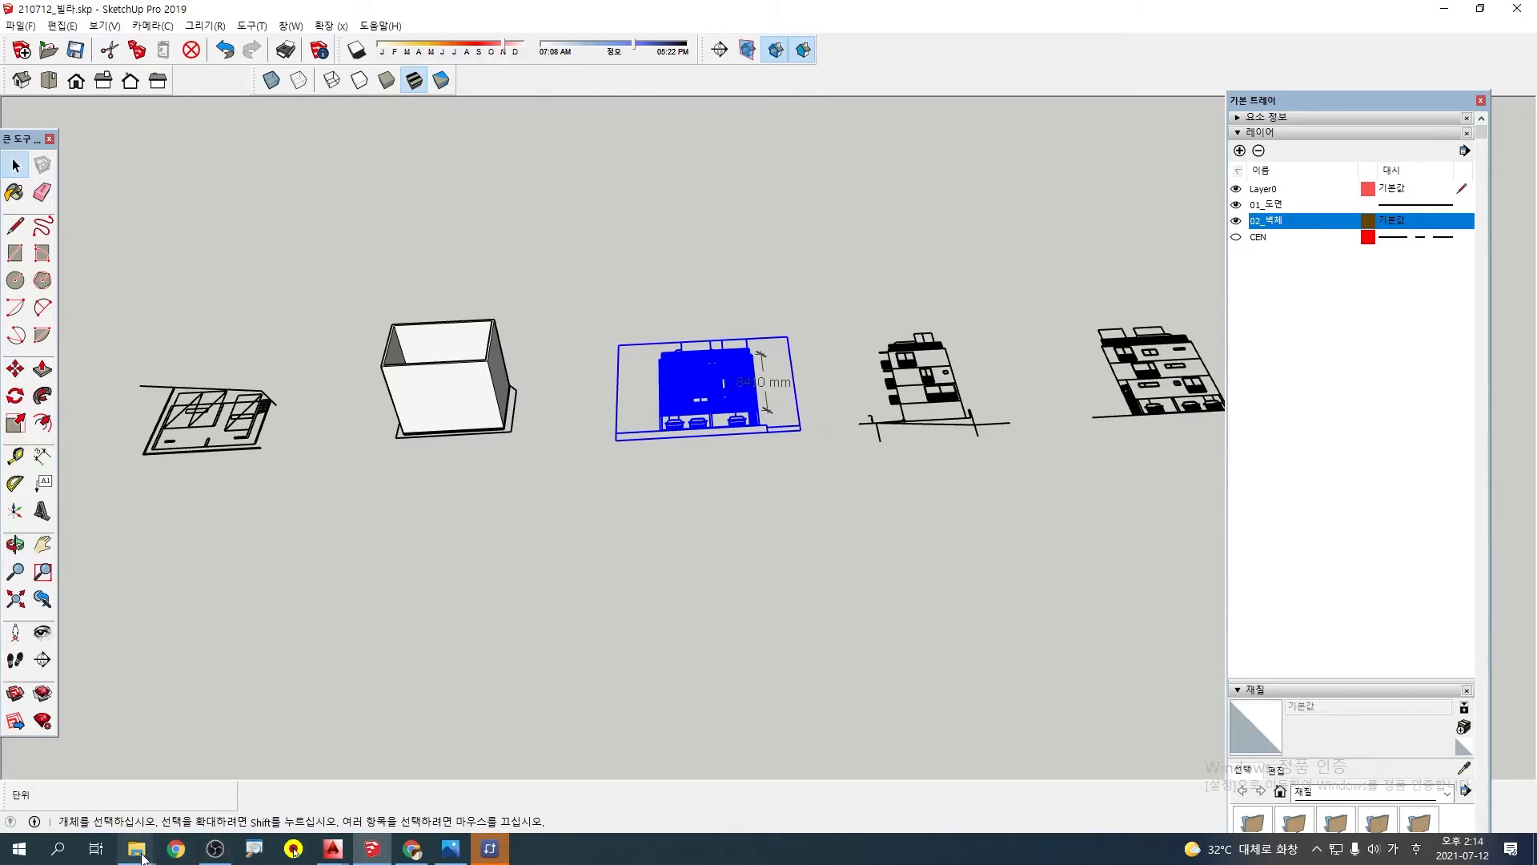
Check the elevation file names in the 다가구주택_도면정리 folder in File Explorer once more
mouse_move(142, 855)
click(132, 803)
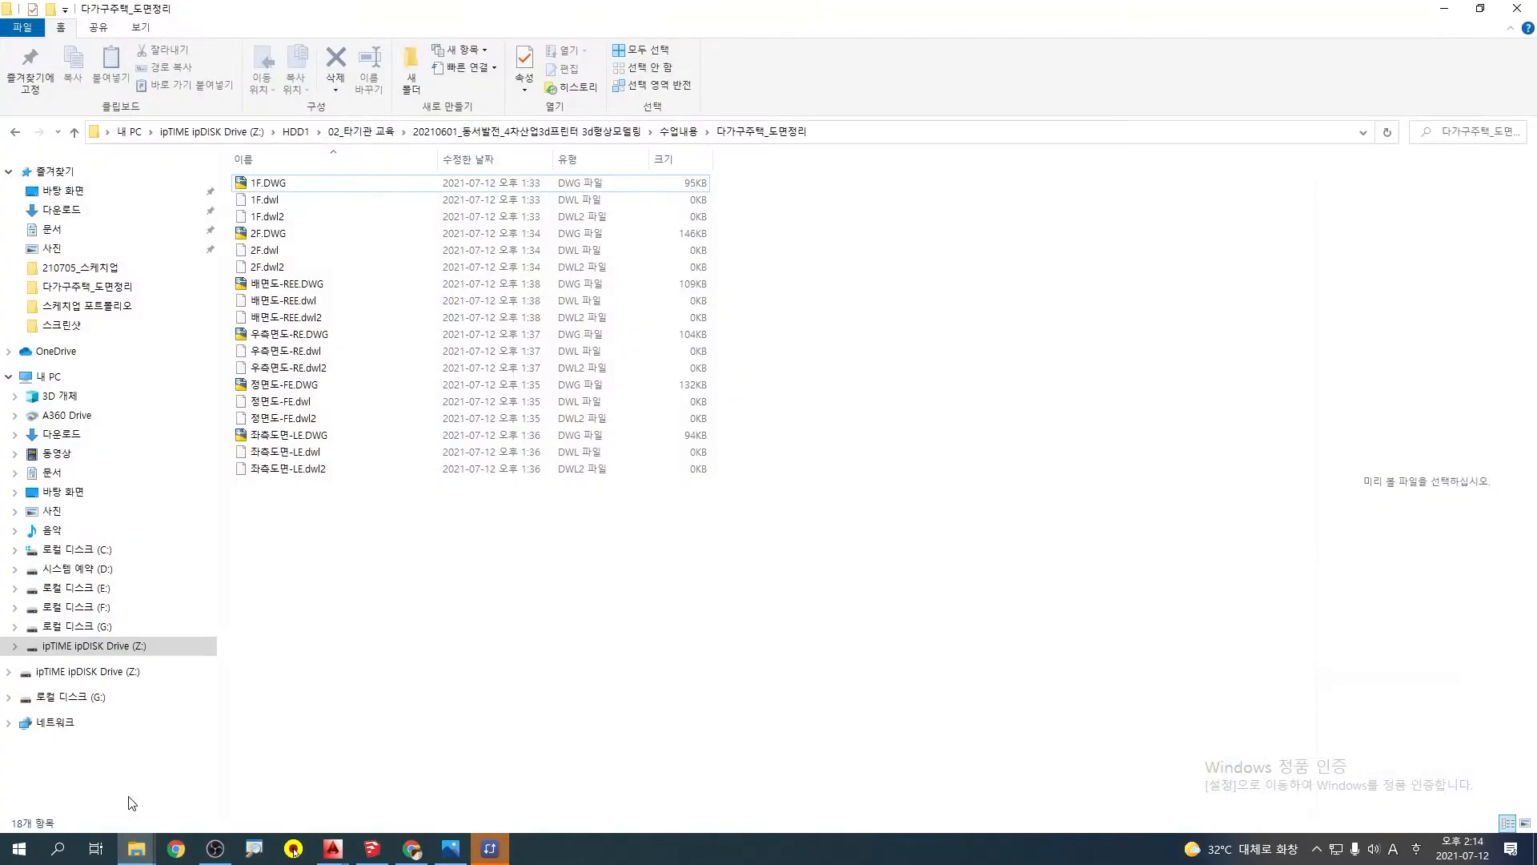
click(1444, 14)
Examine the wall model from around to identify which sides correspond to the front, back, left and right elevations
mouse_move(768, 337)
middle_down()
mouse_move(978, 267)
mouse_move(840, 347)
mouse_move(1074, 473)
mouse_move(995, 439)
mouse_move(981, 384)
mouse_move(981, 443)
middle_up()
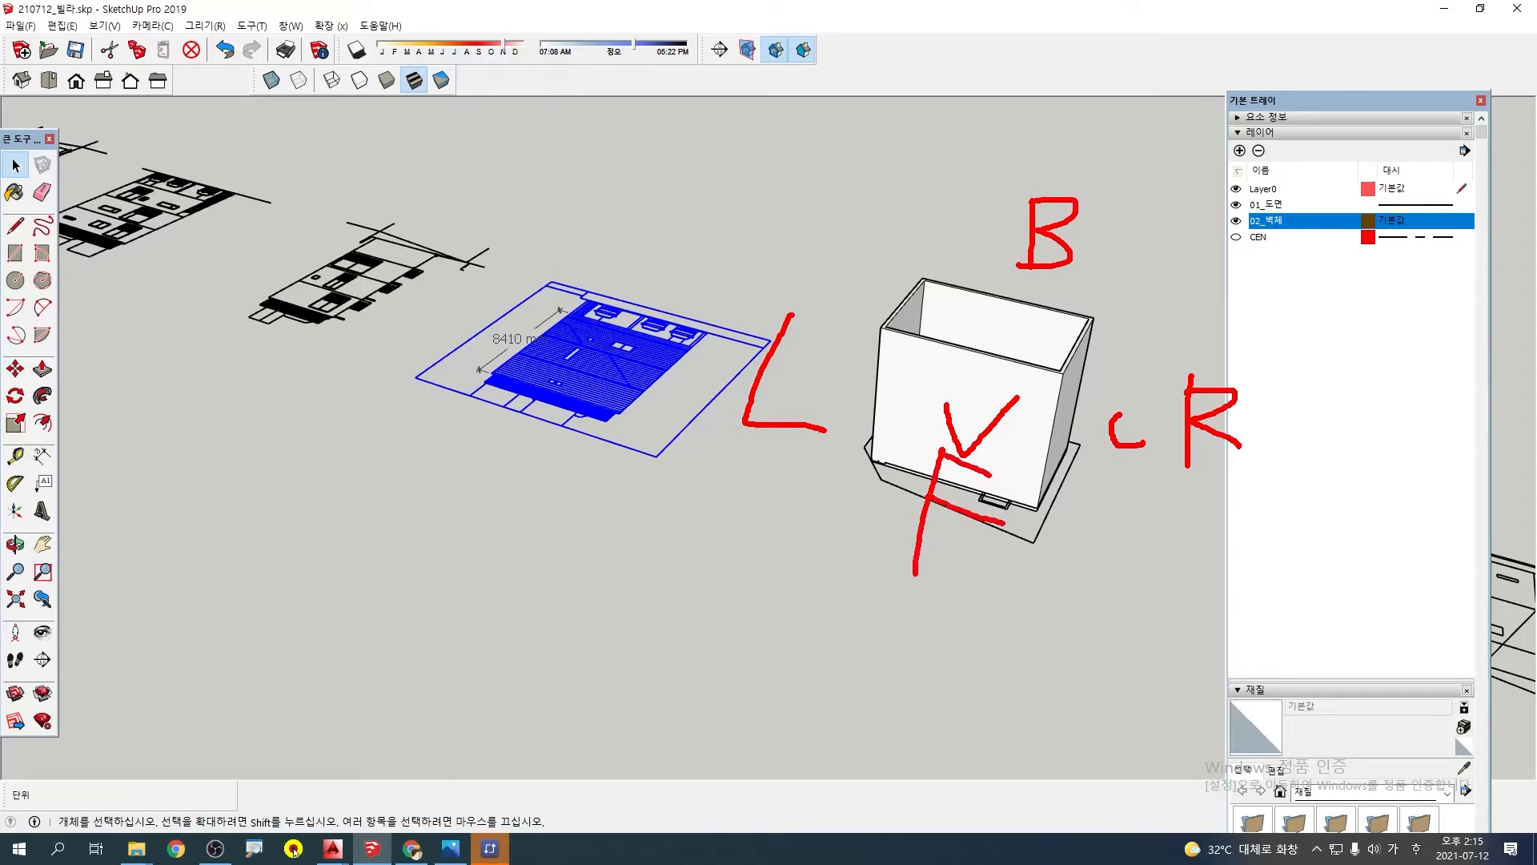
key(Escape)
mouse_move(1026, 330)
middle_down()
mouse_move(798, 395)
mouse_move(659, 380)
middle_up()
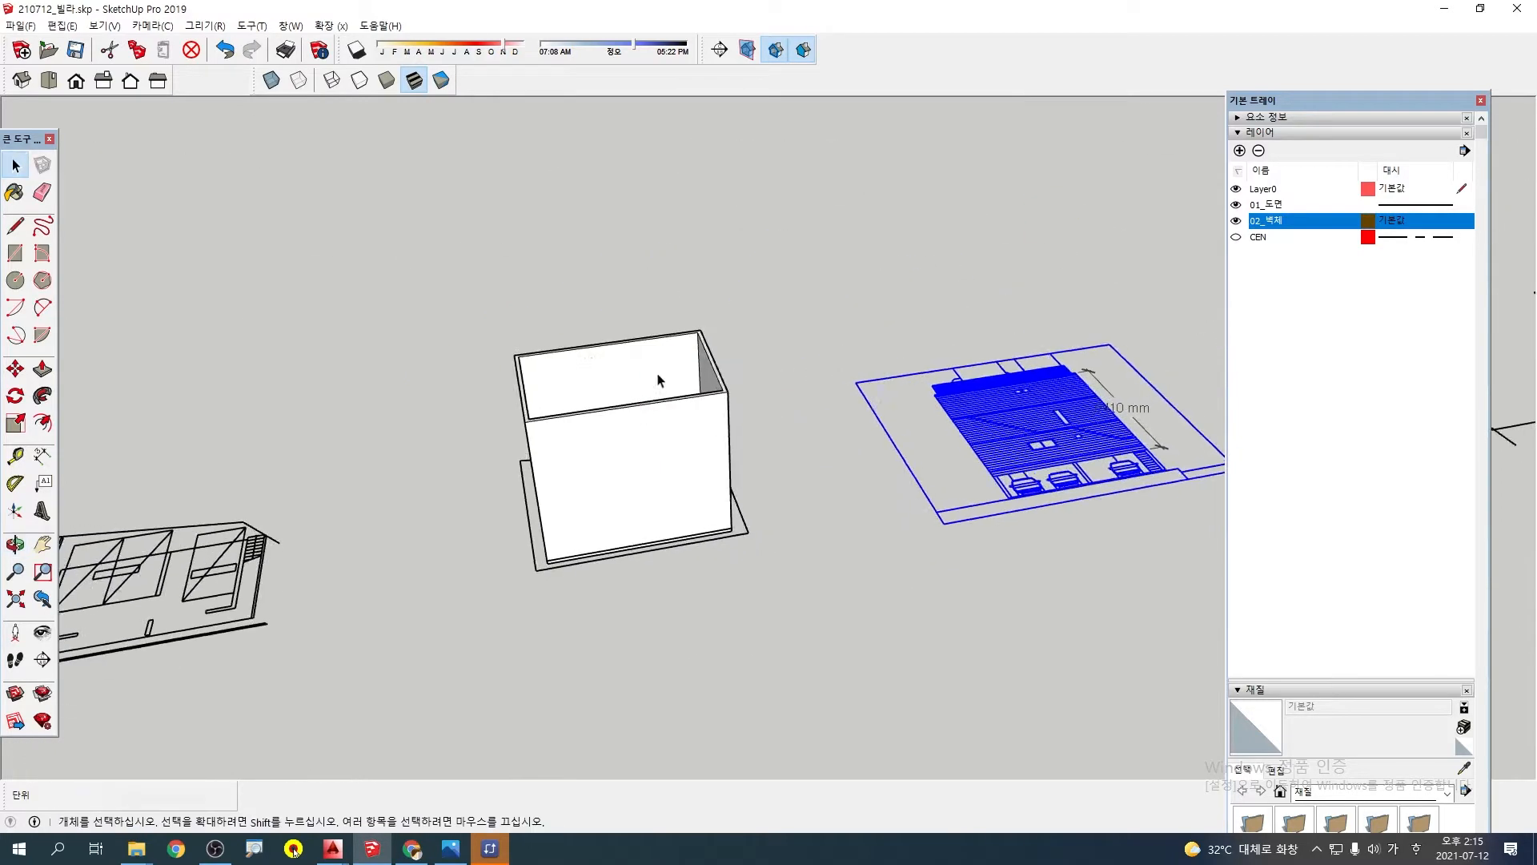
mouse_move(853, 364)
shift+middle_down()
mouse_move(733, 338)
mouse_move(616, 340)
shift+middle_up()
scroll(764, 452, down, 2)
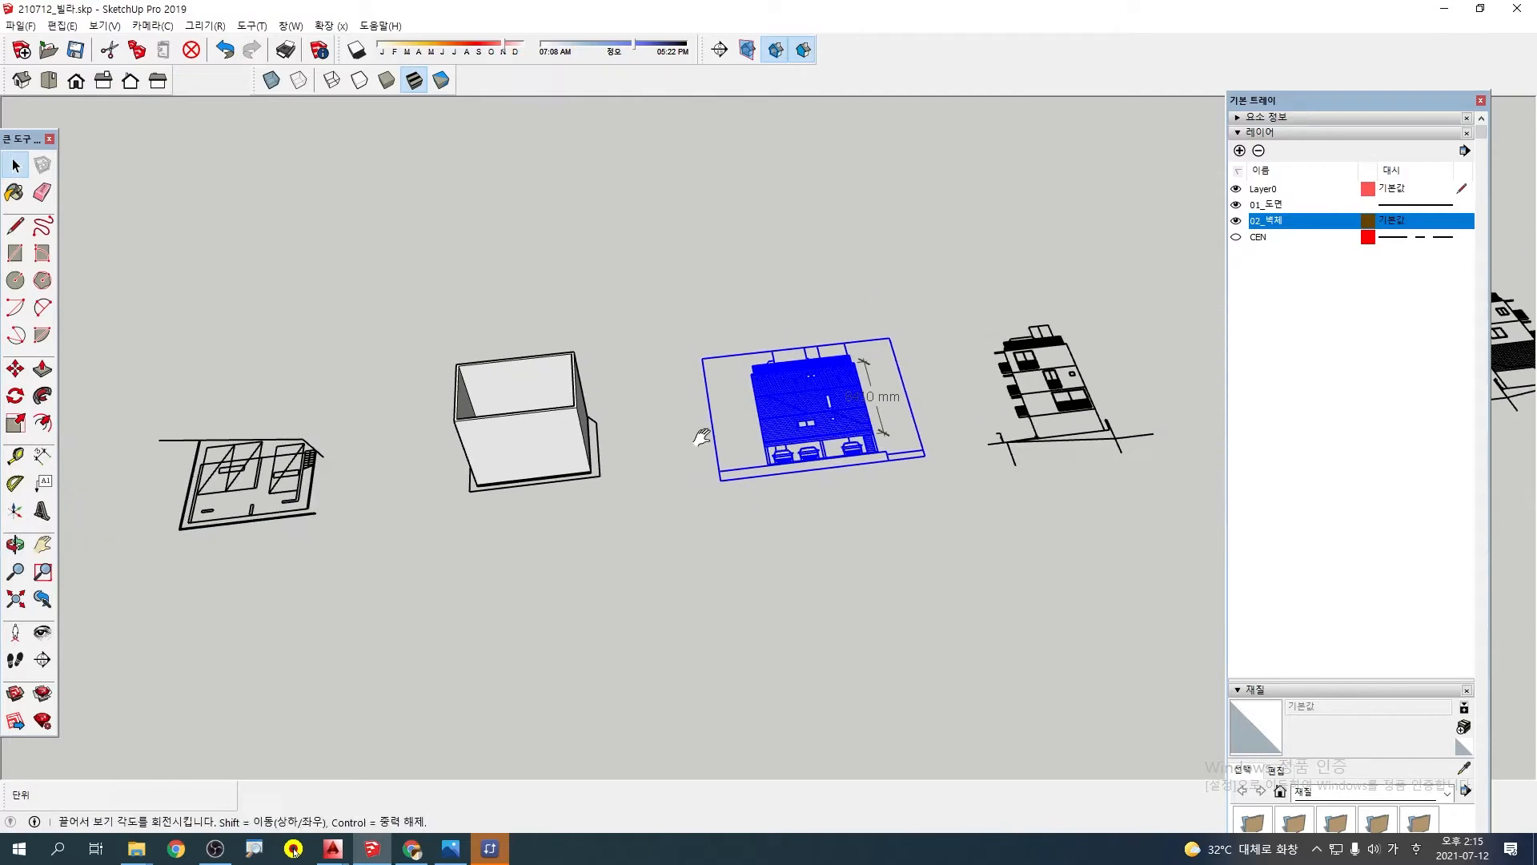
Select the entire connected wall box with its slab and make it a group
shift+middle_drag(702, 437, 657, 448)
middle_drag(1010, 405, 839, 438)
scroll(771, 433, up, 2)
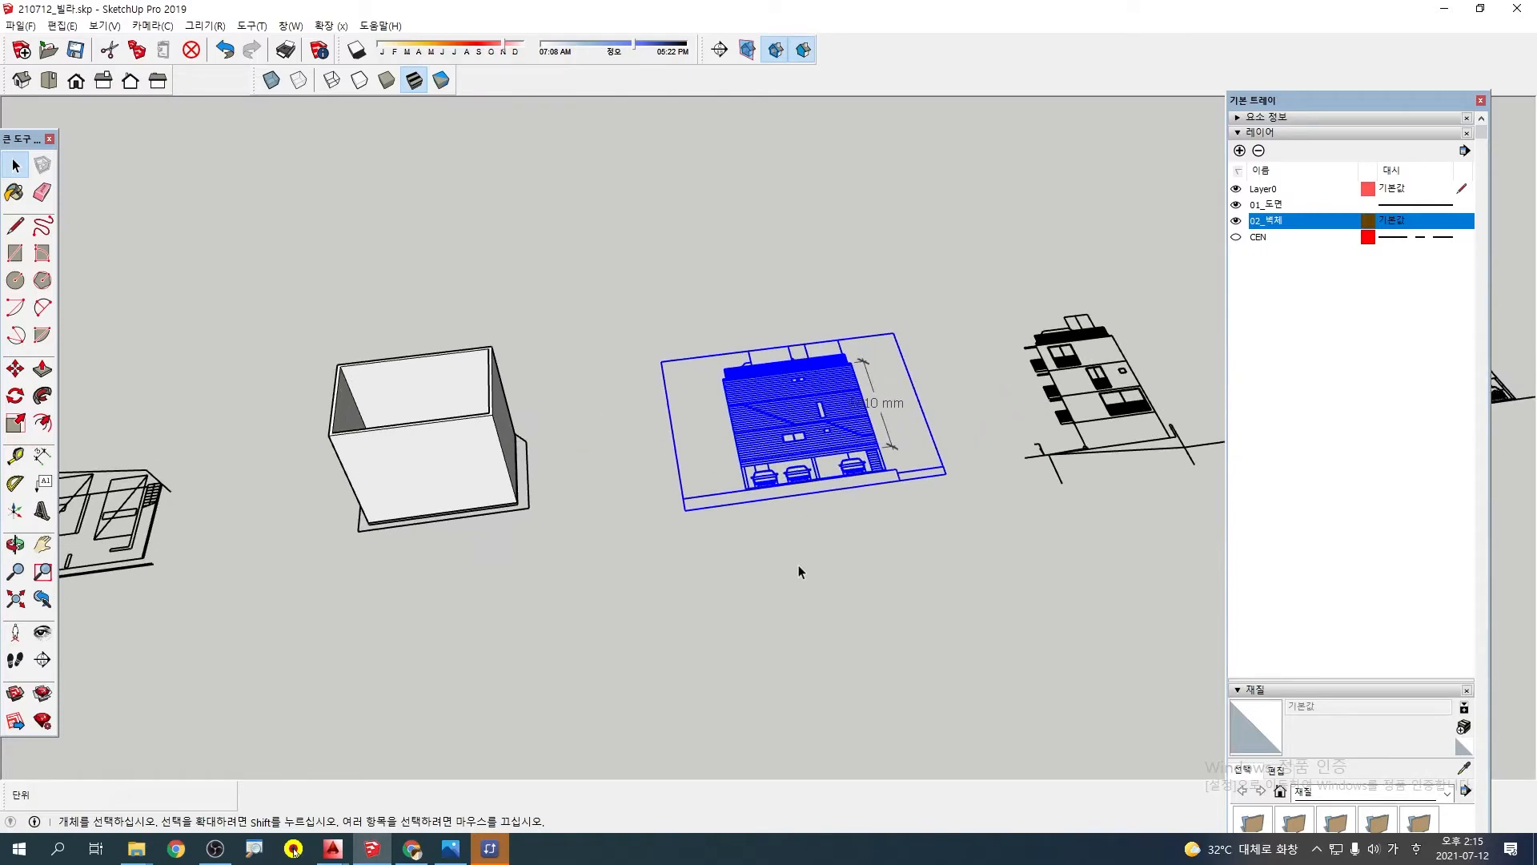
click(798, 567)
middle_drag(525, 531, 578, 469)
triple_click(513, 458)
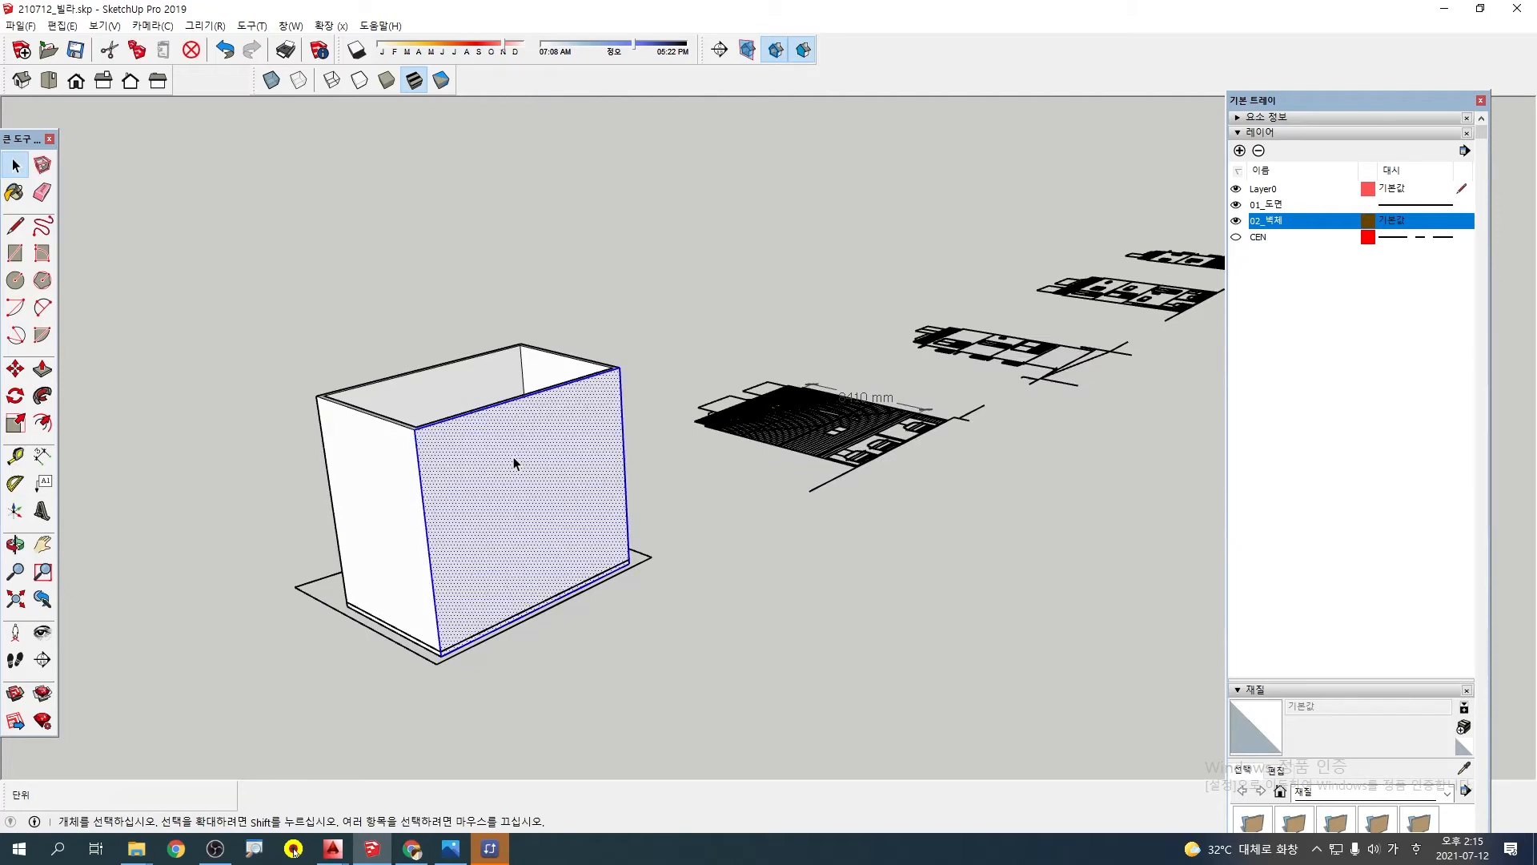
right_click(513, 457)
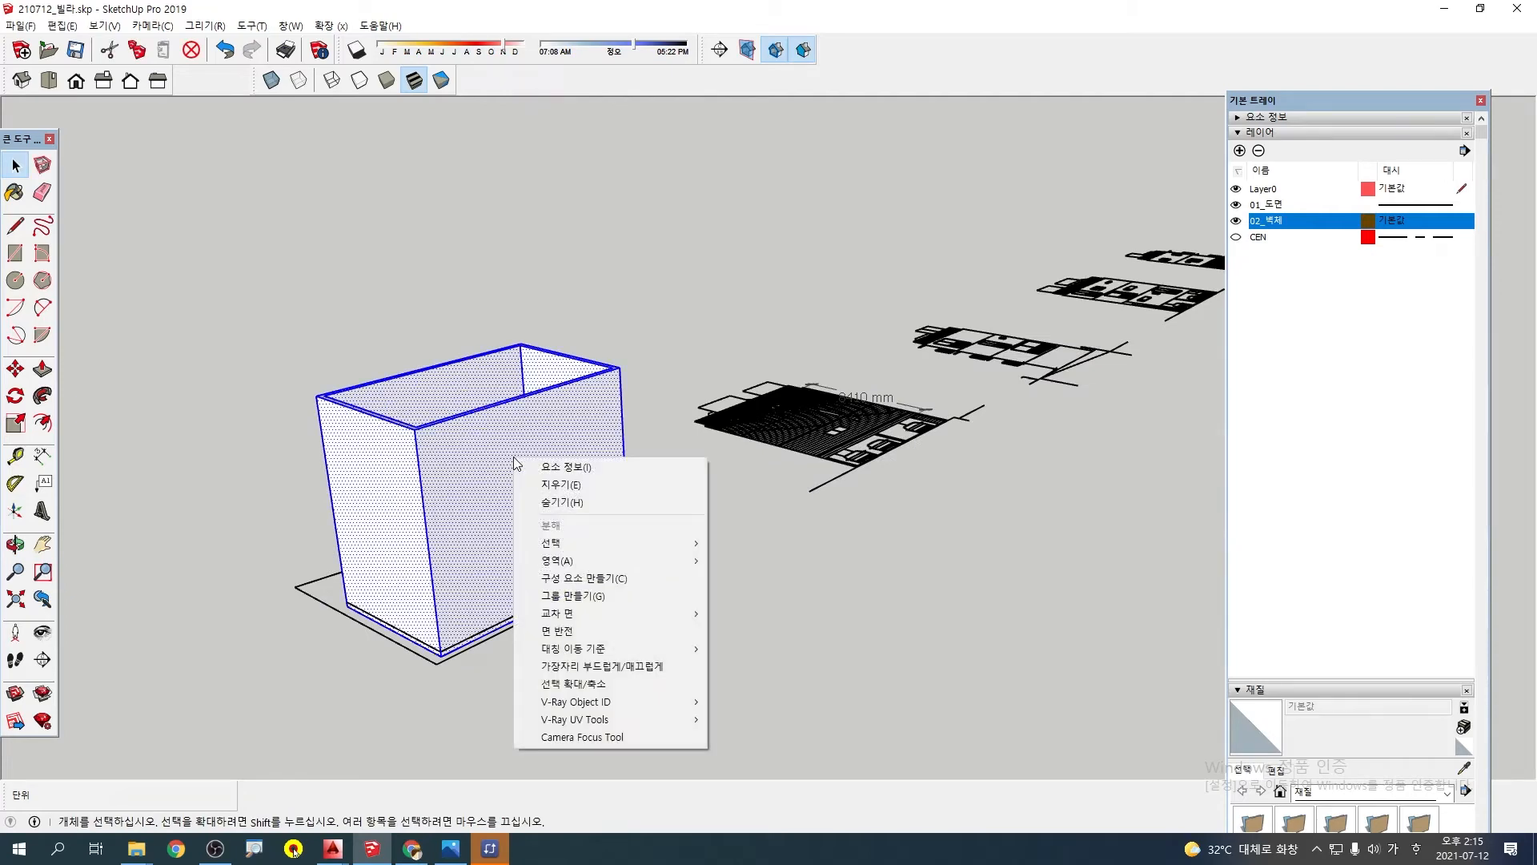
click(565, 598)
Look over the row of four elevation drawings lying flat beside the grouped wall model
middle_drag(593, 593, 852, 509)
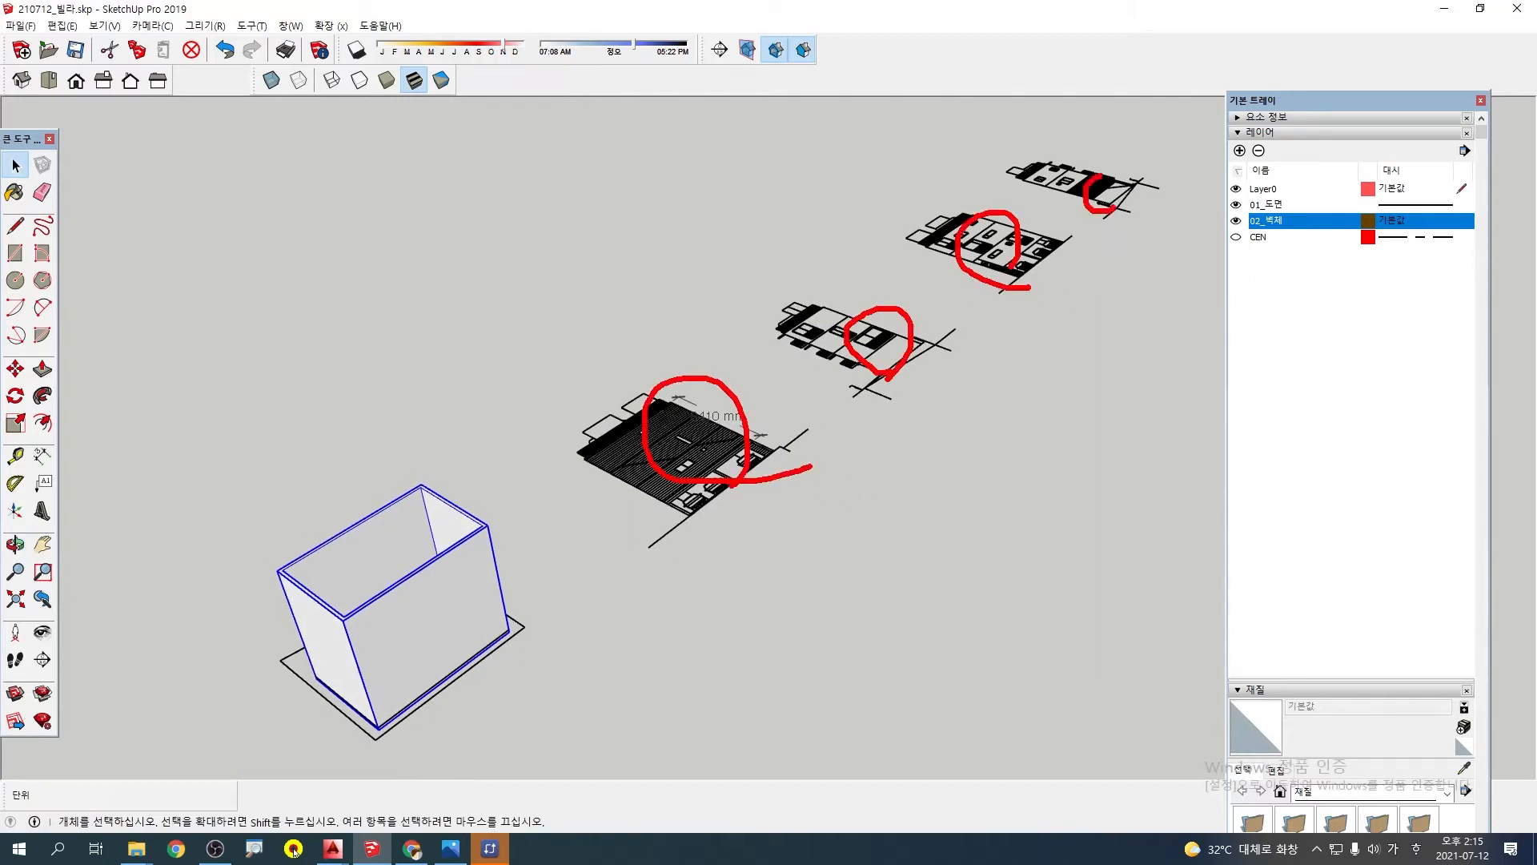
drag(1101, 176, 1119, 229)
key(Escape)
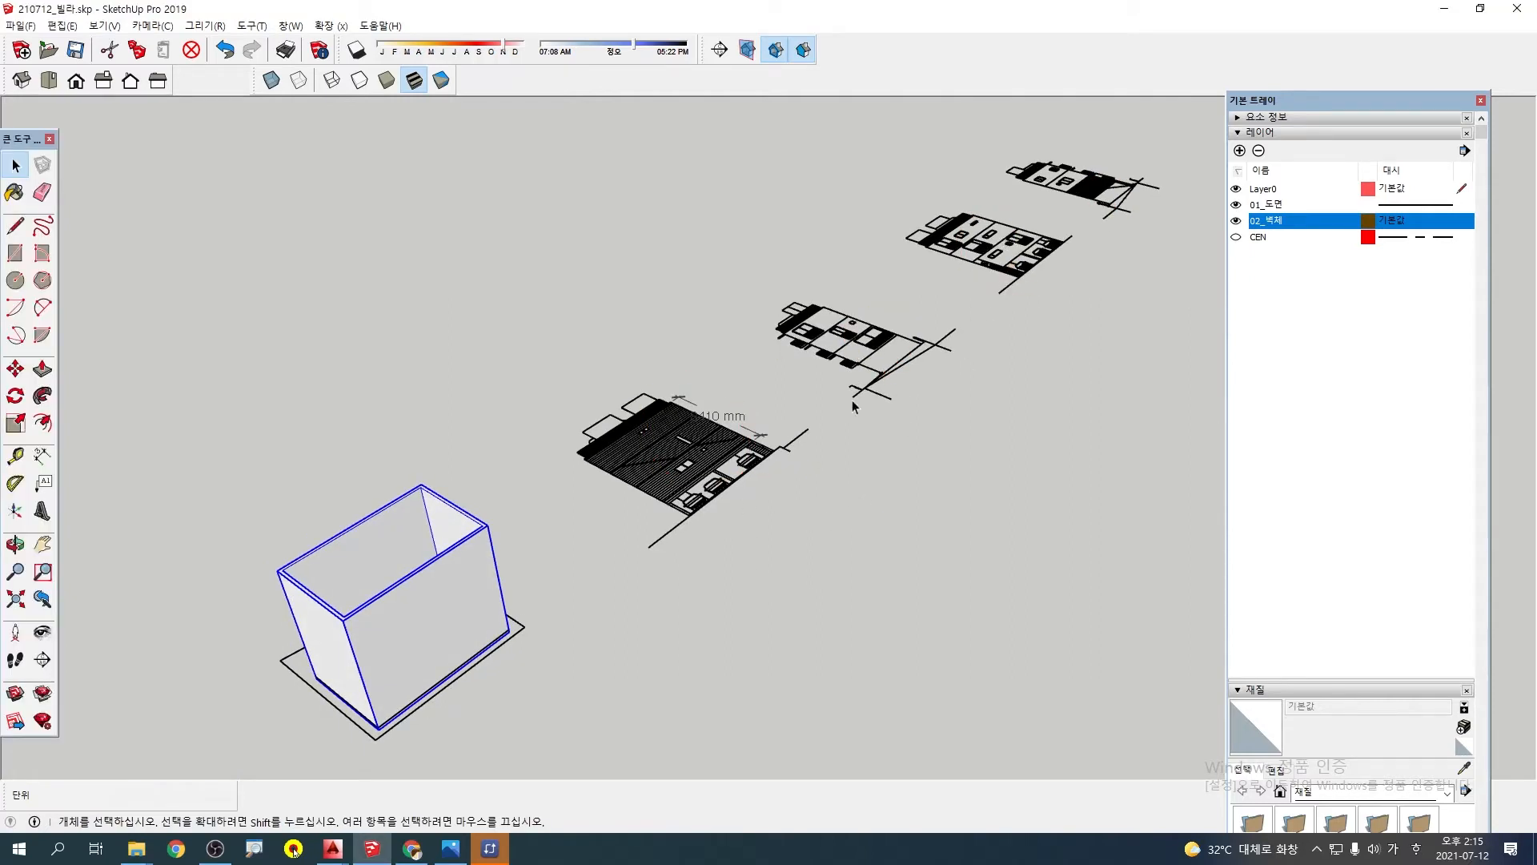
scroll(685, 524, up, 2)
scroll(676, 480, up, 2)
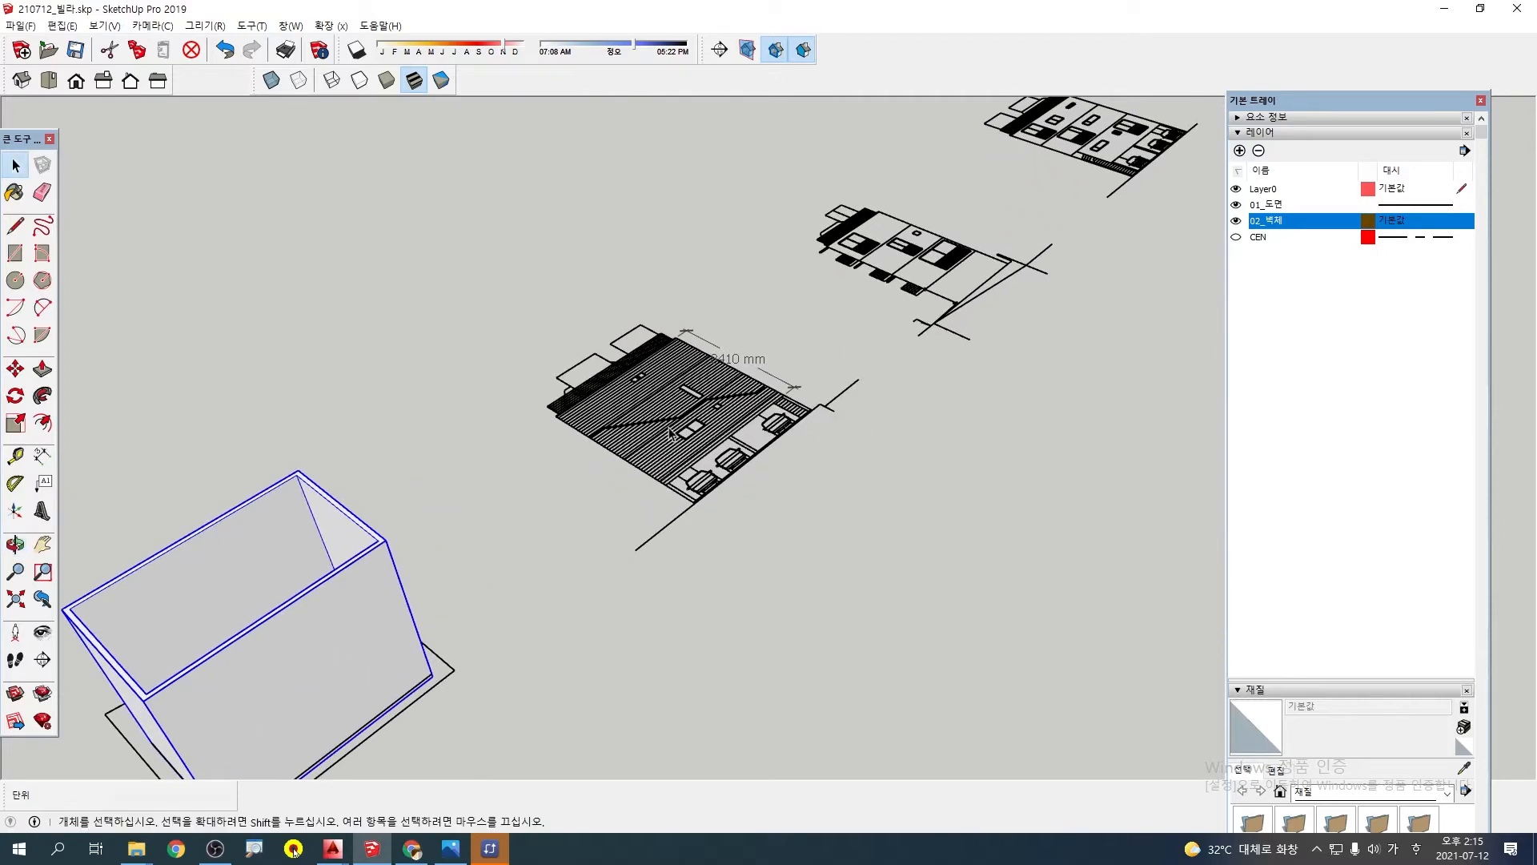
scroll(757, 472, down, 2)
scroll(681, 480, up, 2)
Rotate the rear elevation drawing nearest the wall model 90° so that it stands upright
click(671, 454)
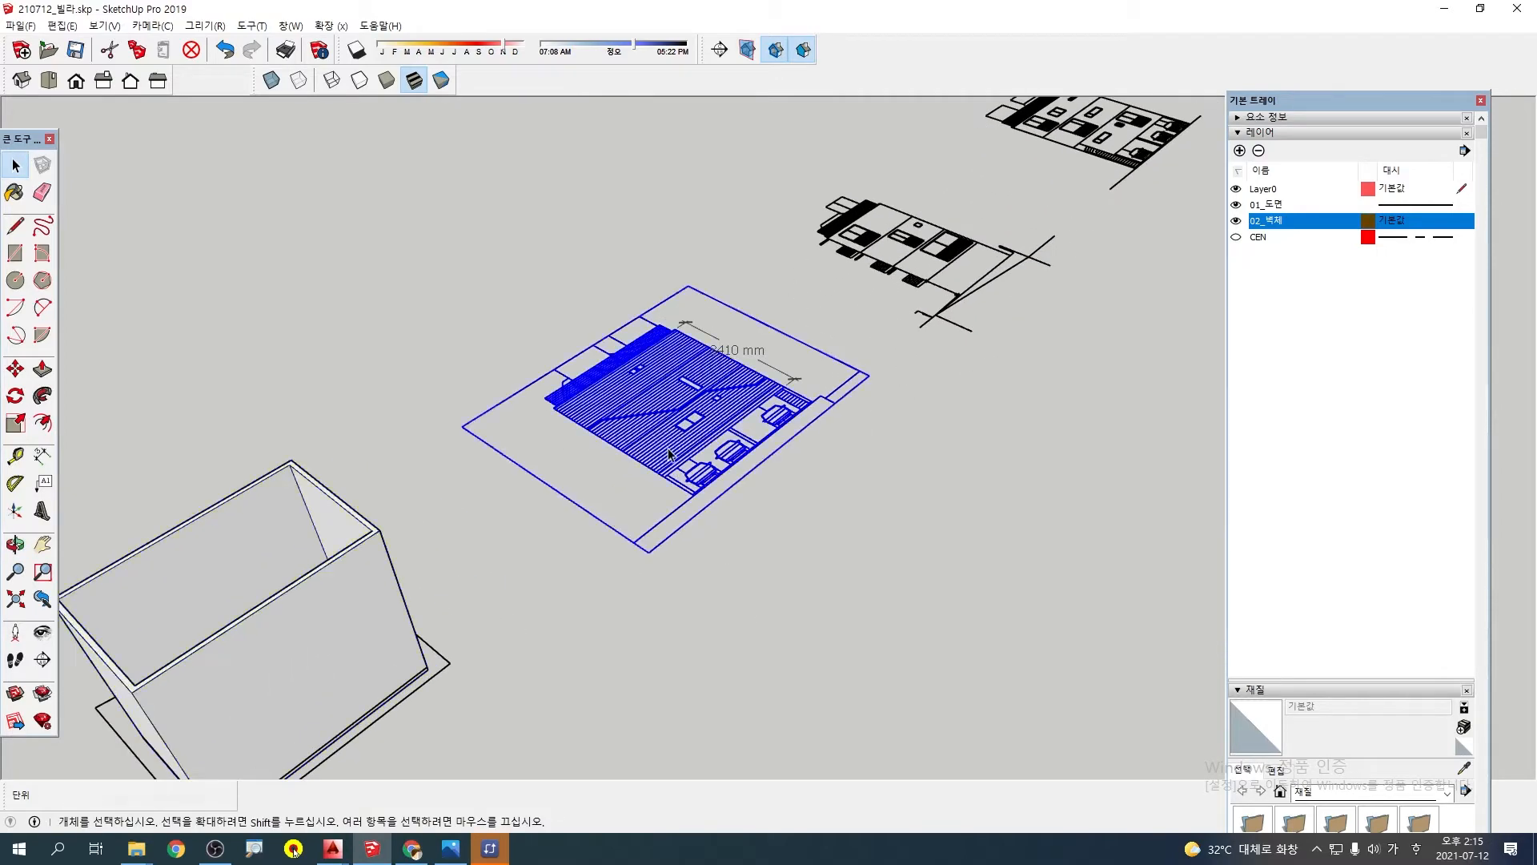
scroll(671, 454, up, 4)
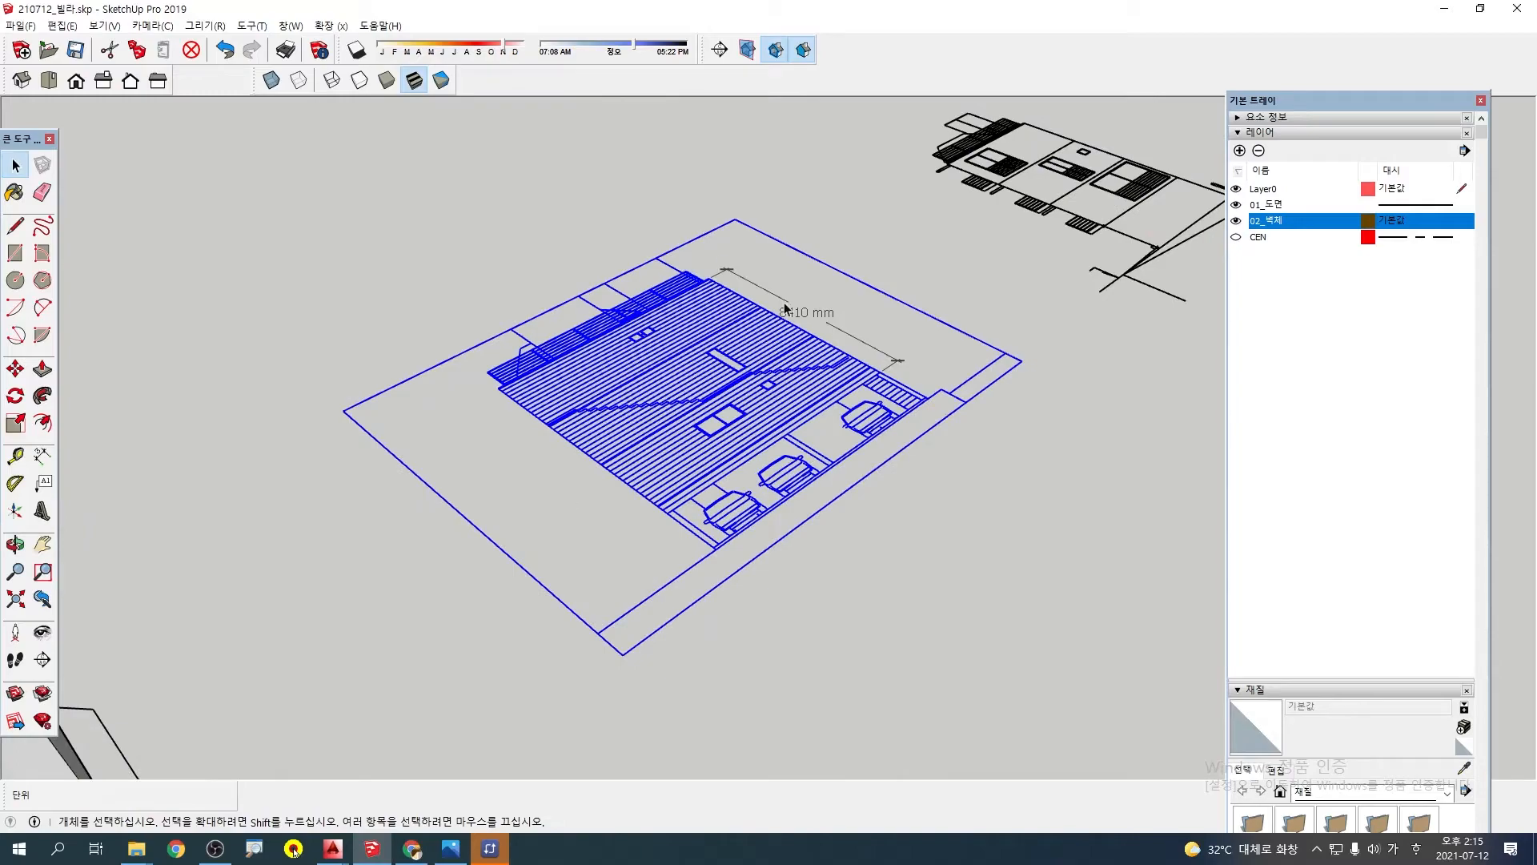
scroll(698, 463, down, 2)
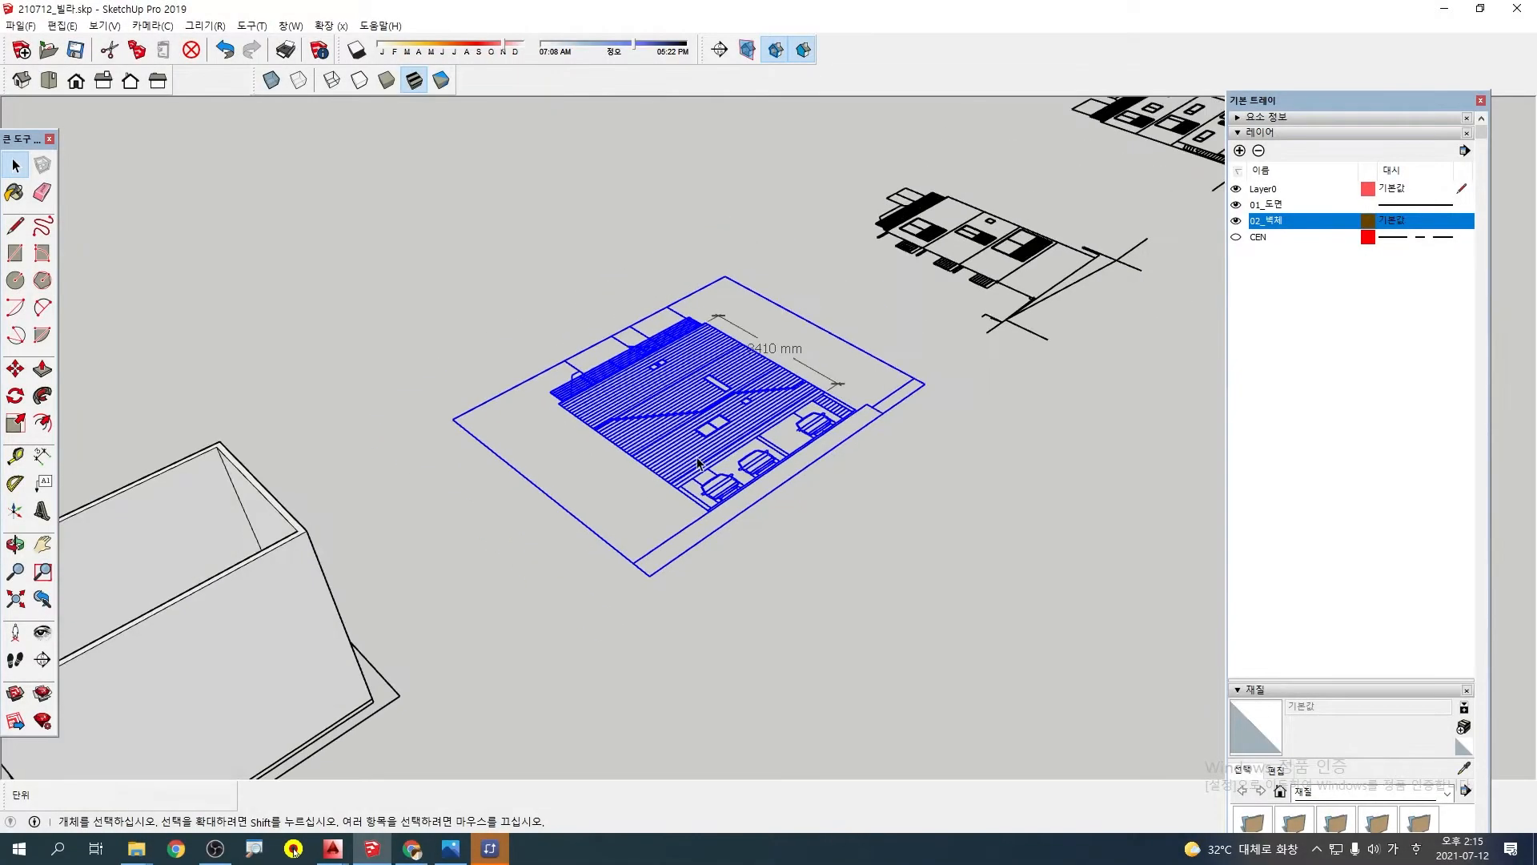
scroll(645, 503, down, 1)
shift+middle_drag(796, 338, 757, 368)
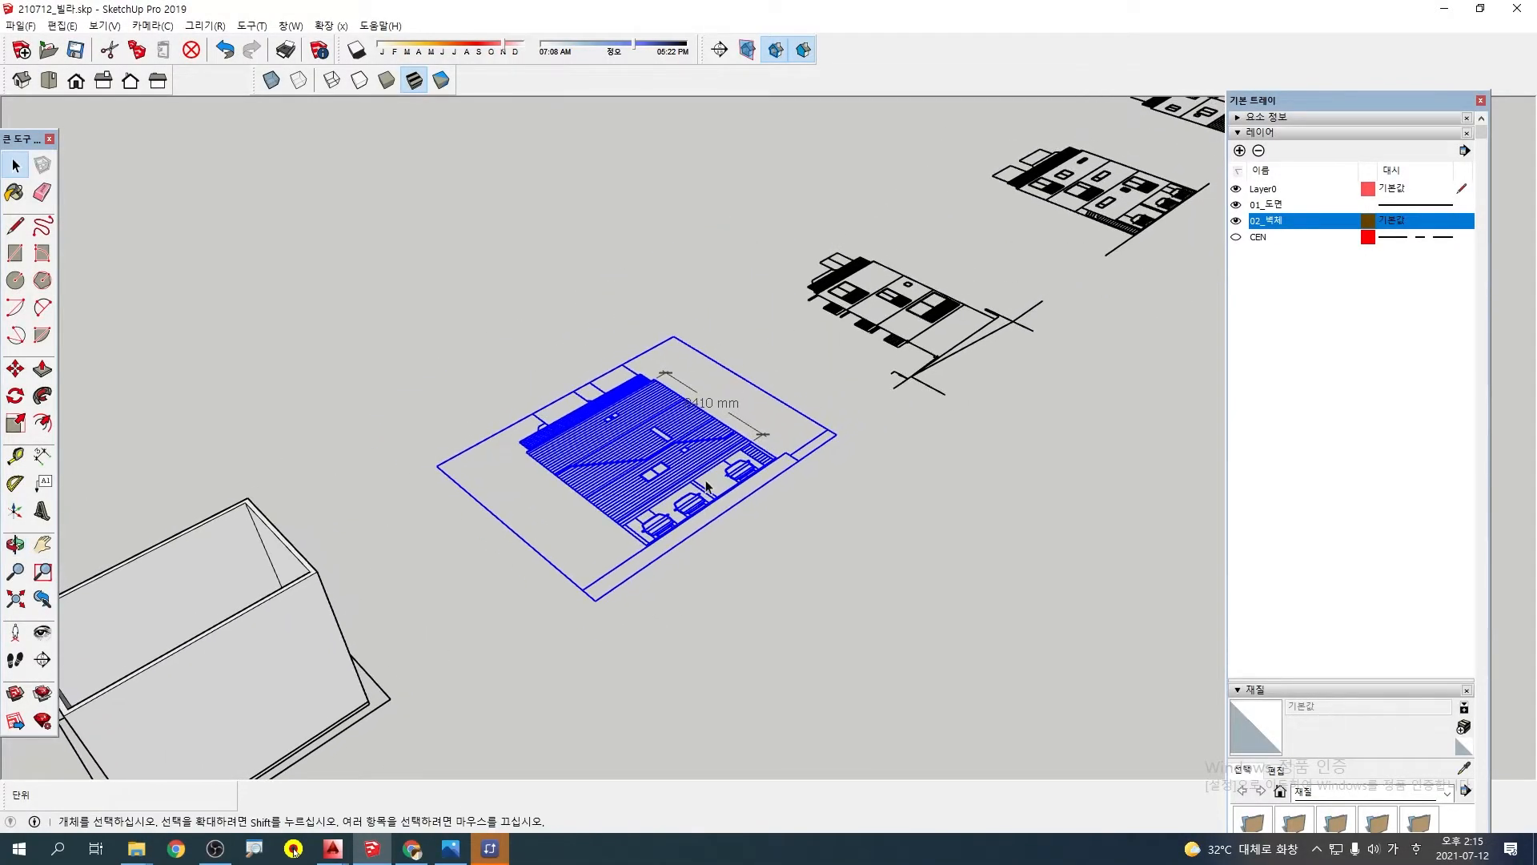
click(15, 396)
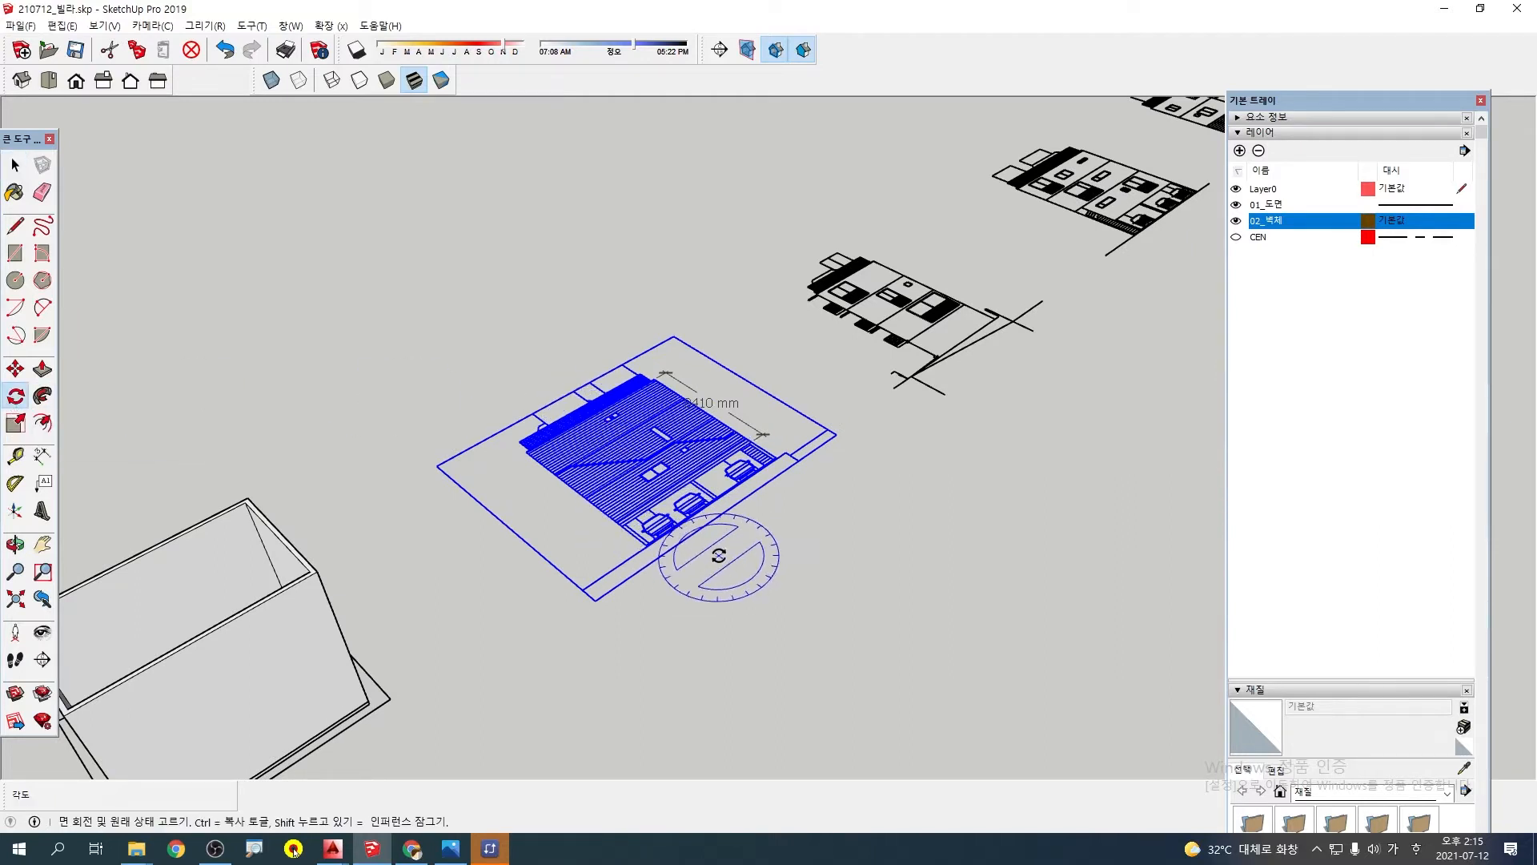
scroll(704, 524, down, 1)
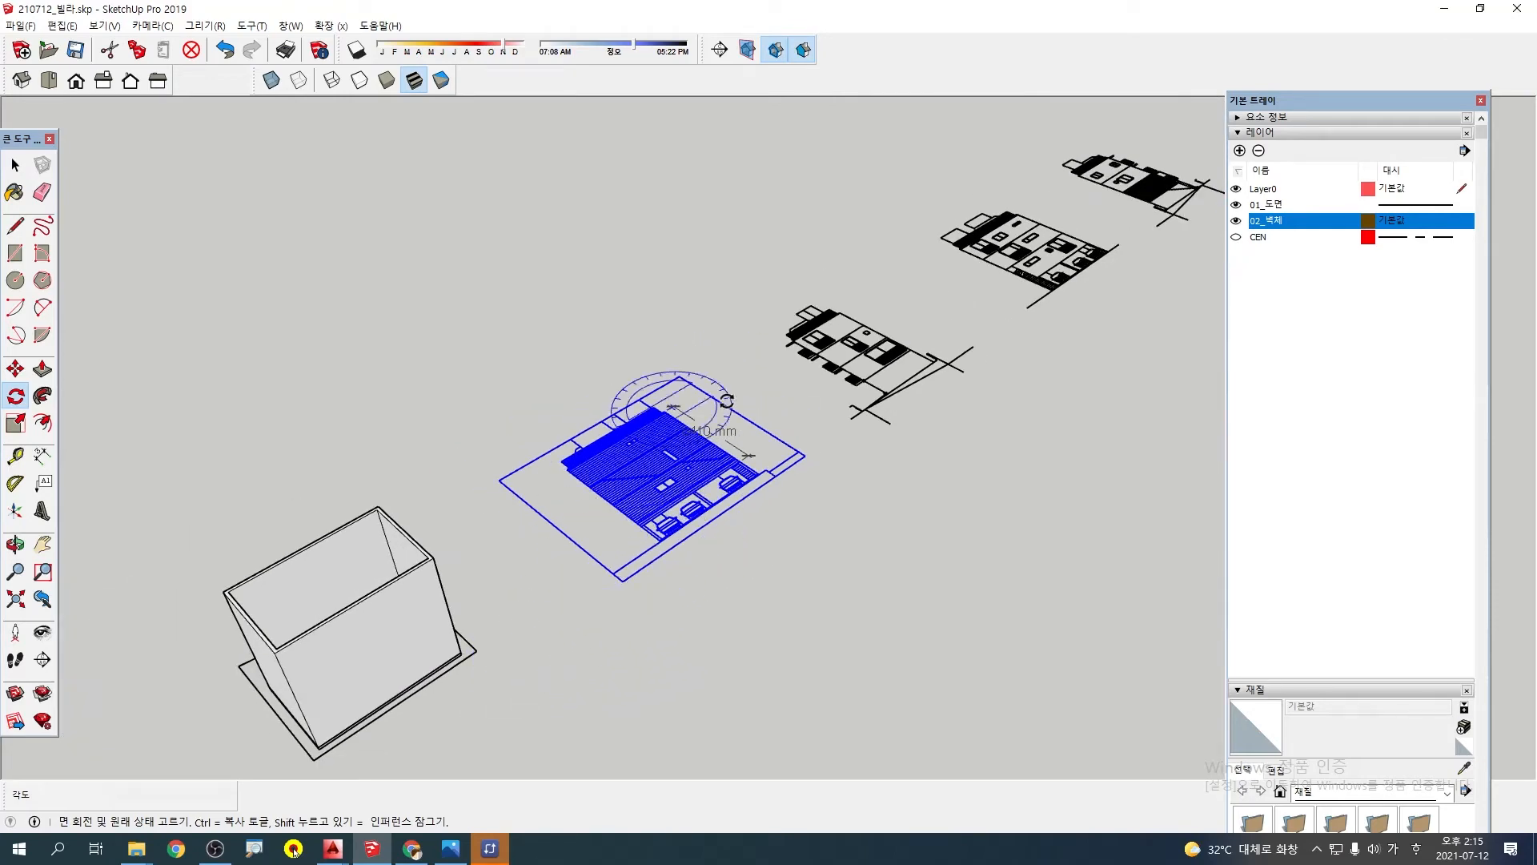
middle_drag(800, 617, 600, 531)
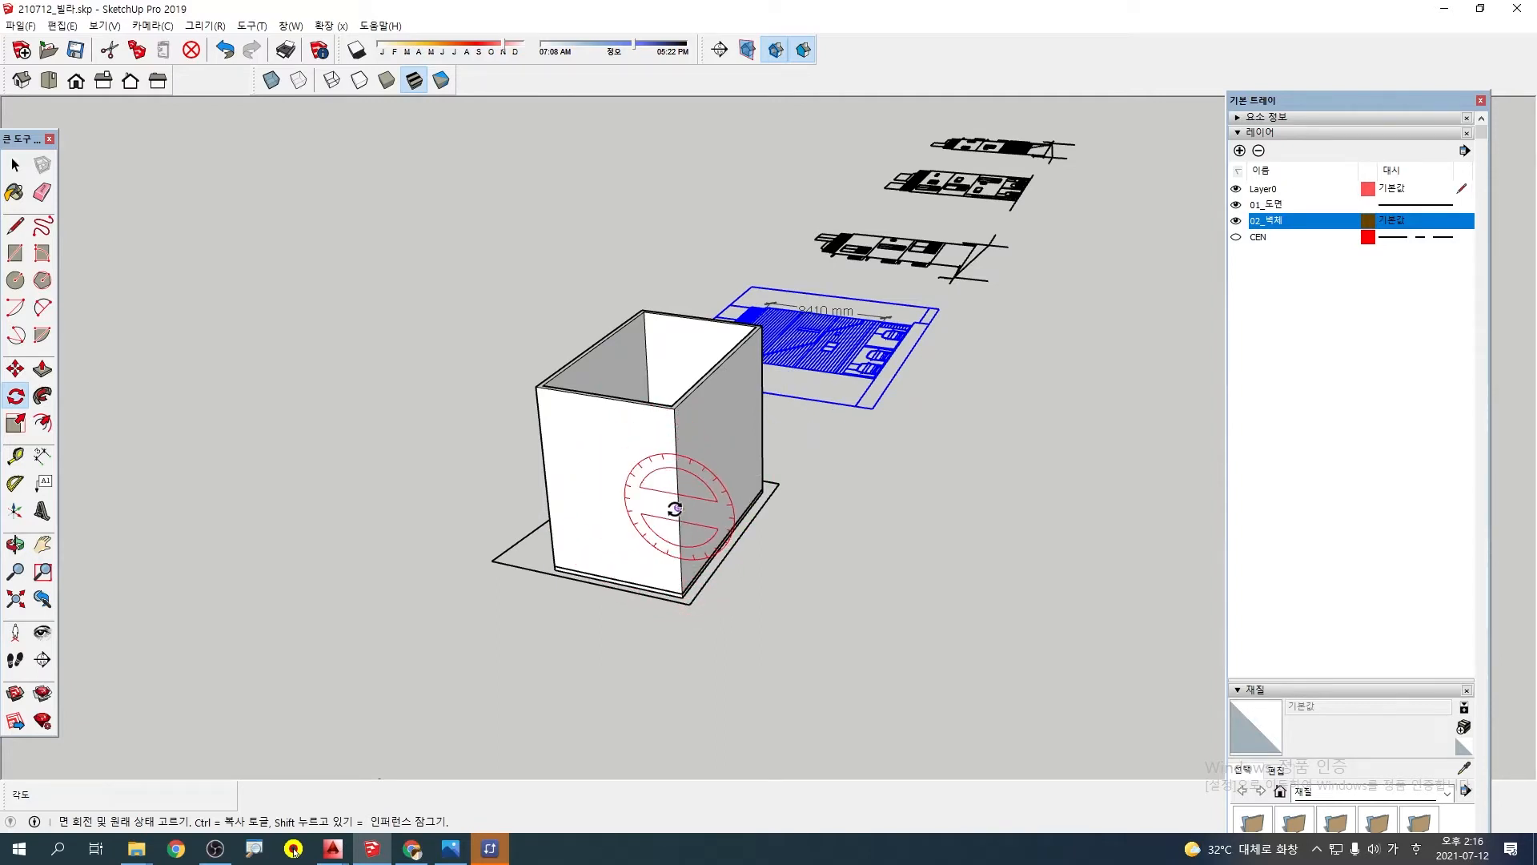
click(576, 491)
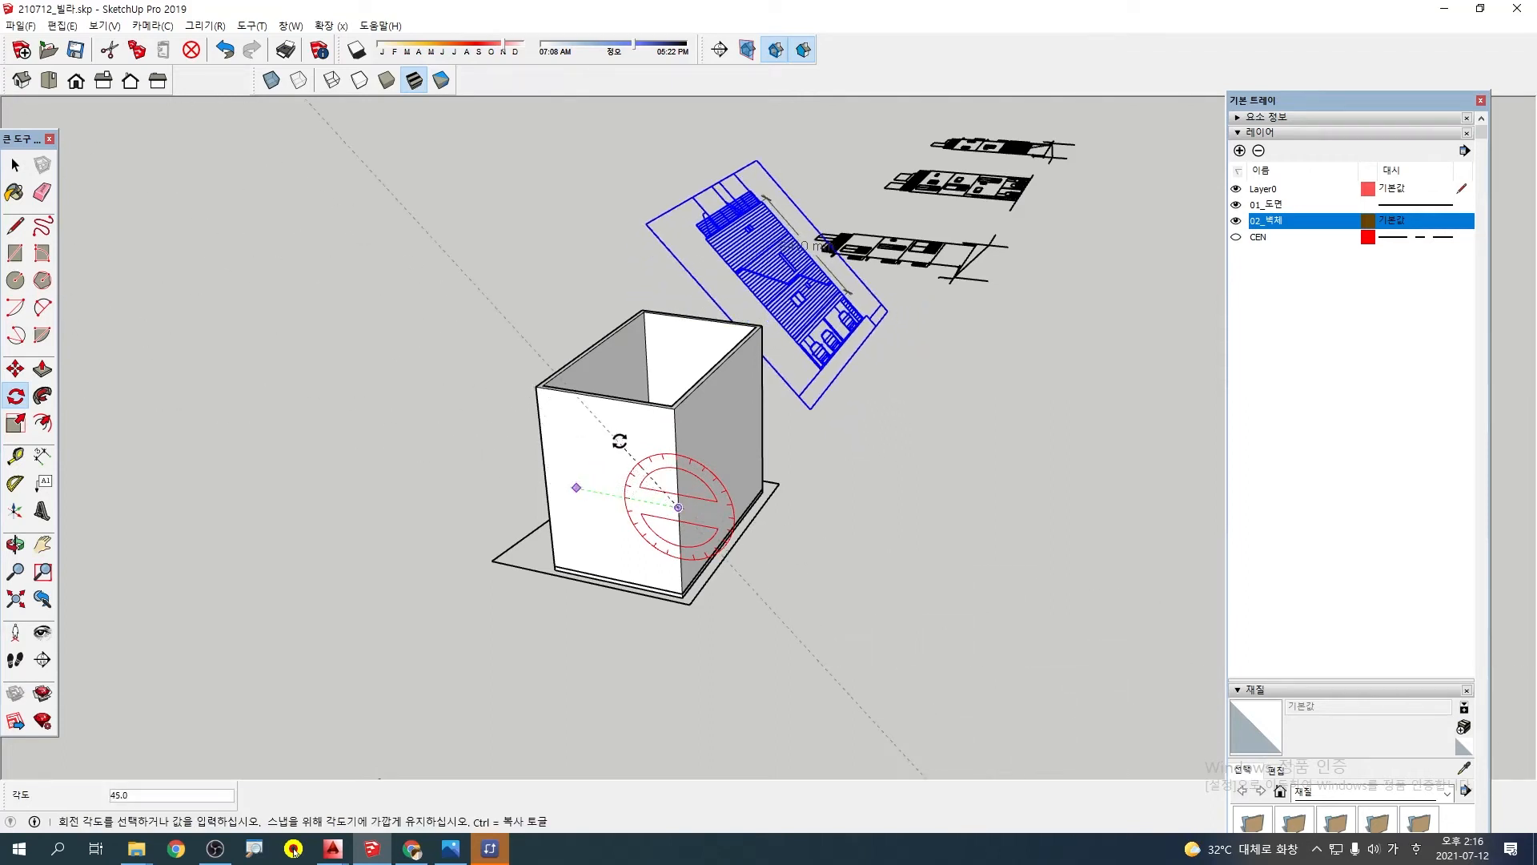
click(673, 424)
Move the upright rear elevation from its ground-floor ceiling corner endpoint onto the matching bottom corner of the second-floor slab
scroll(829, 232, up, 6)
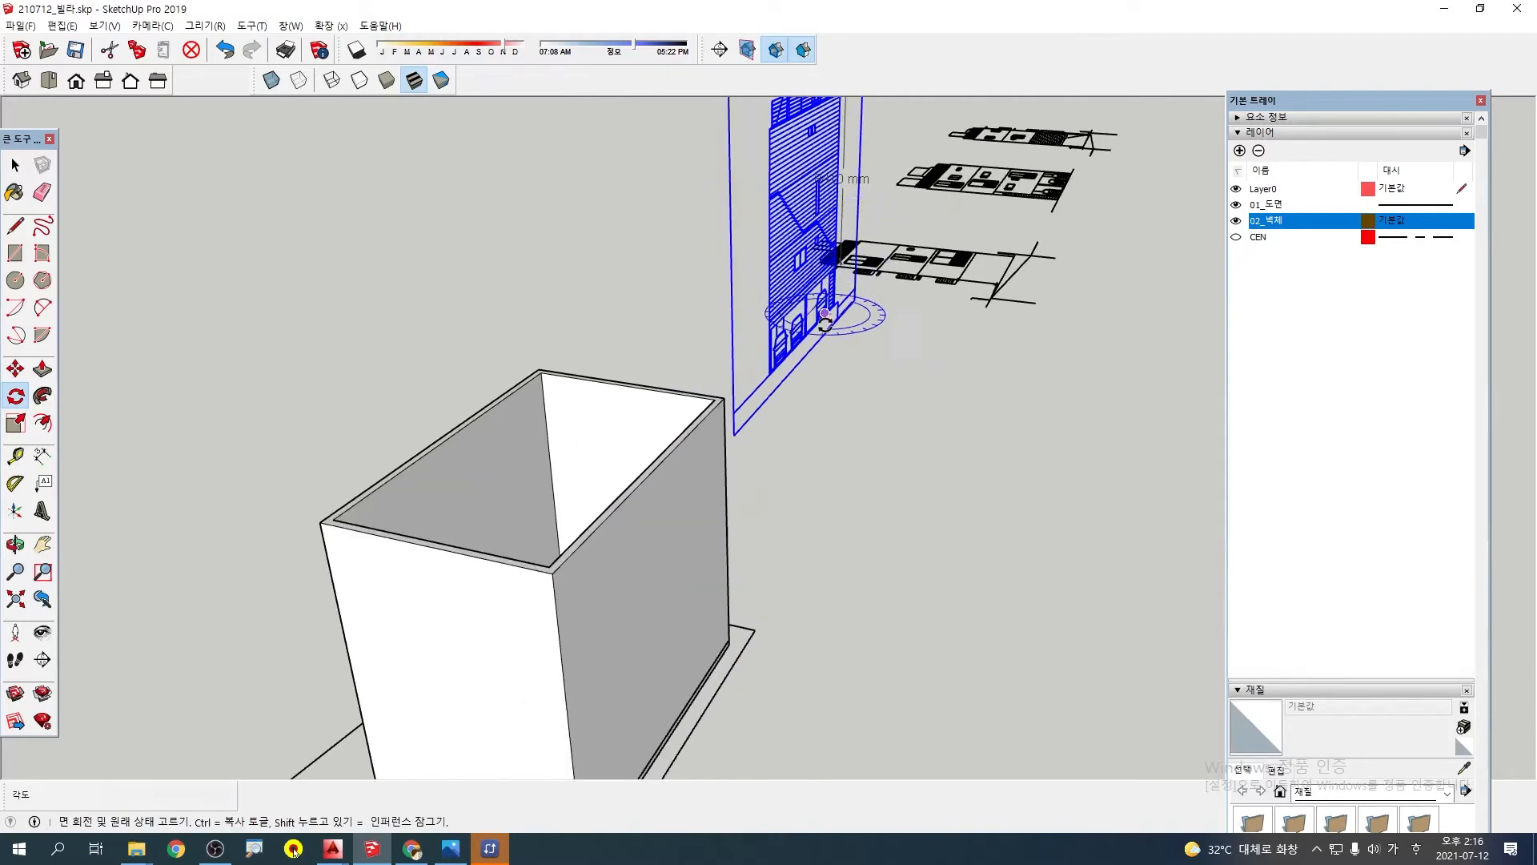
key(m)
scroll(573, 281, up, 8)
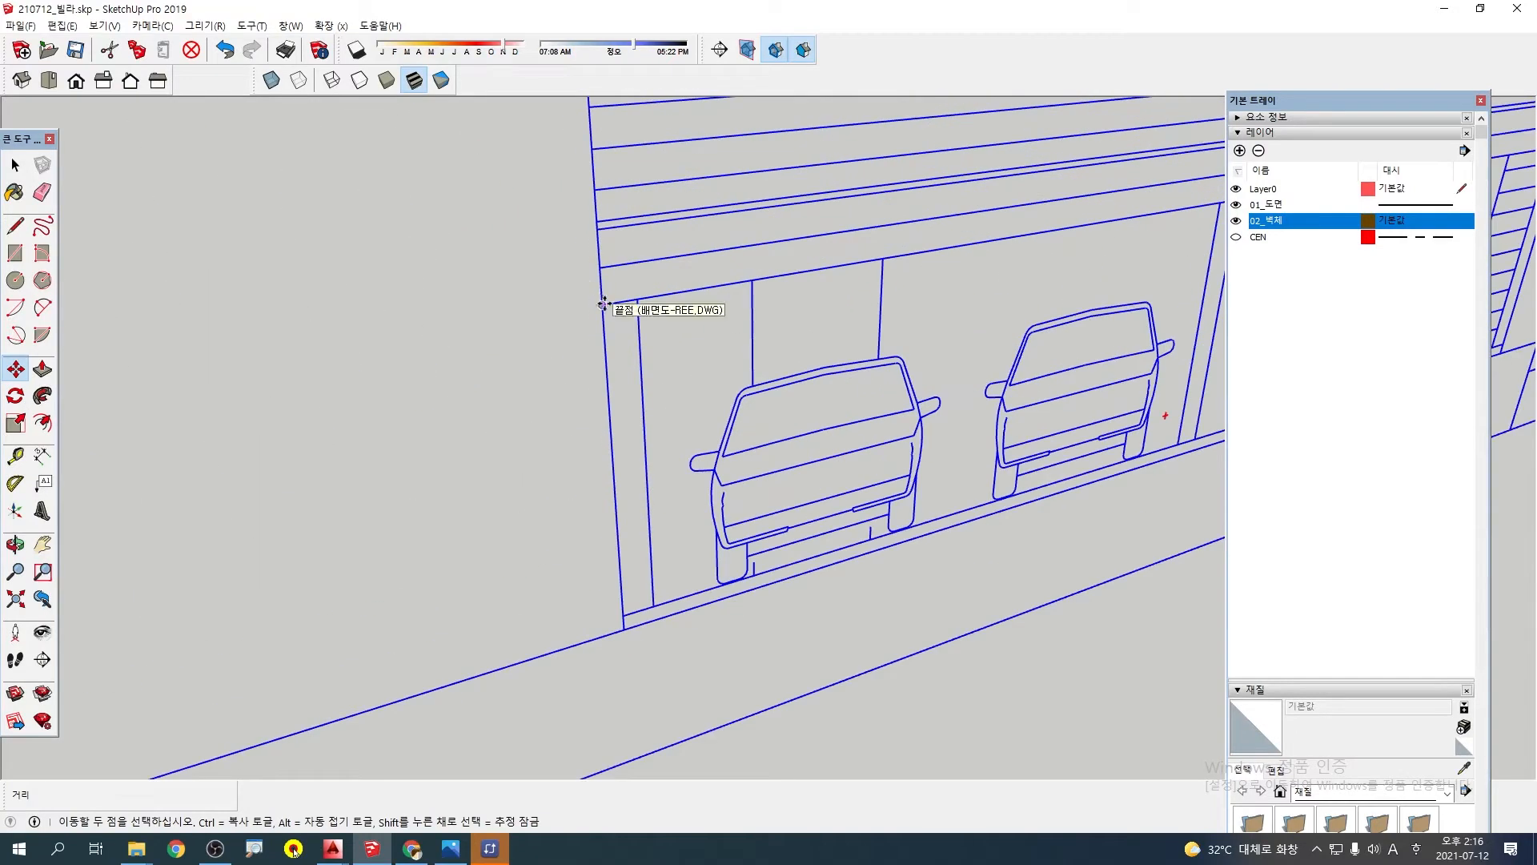
click(603, 305)
scroll(561, 377, down, 10)
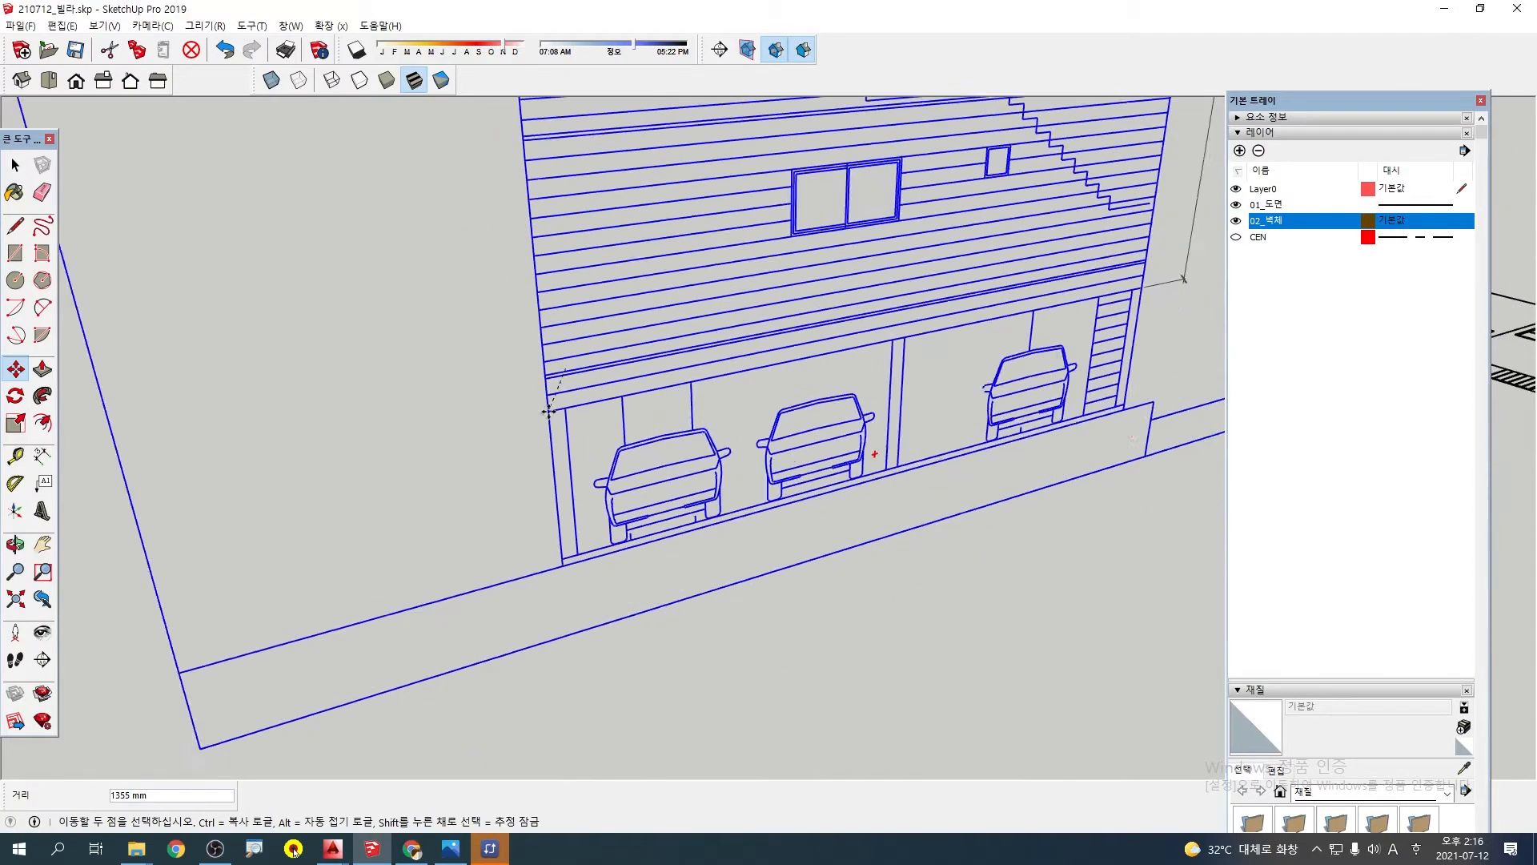
shift+middle_drag(519, 454, 793, 378)
scroll(488, 516, up, 9)
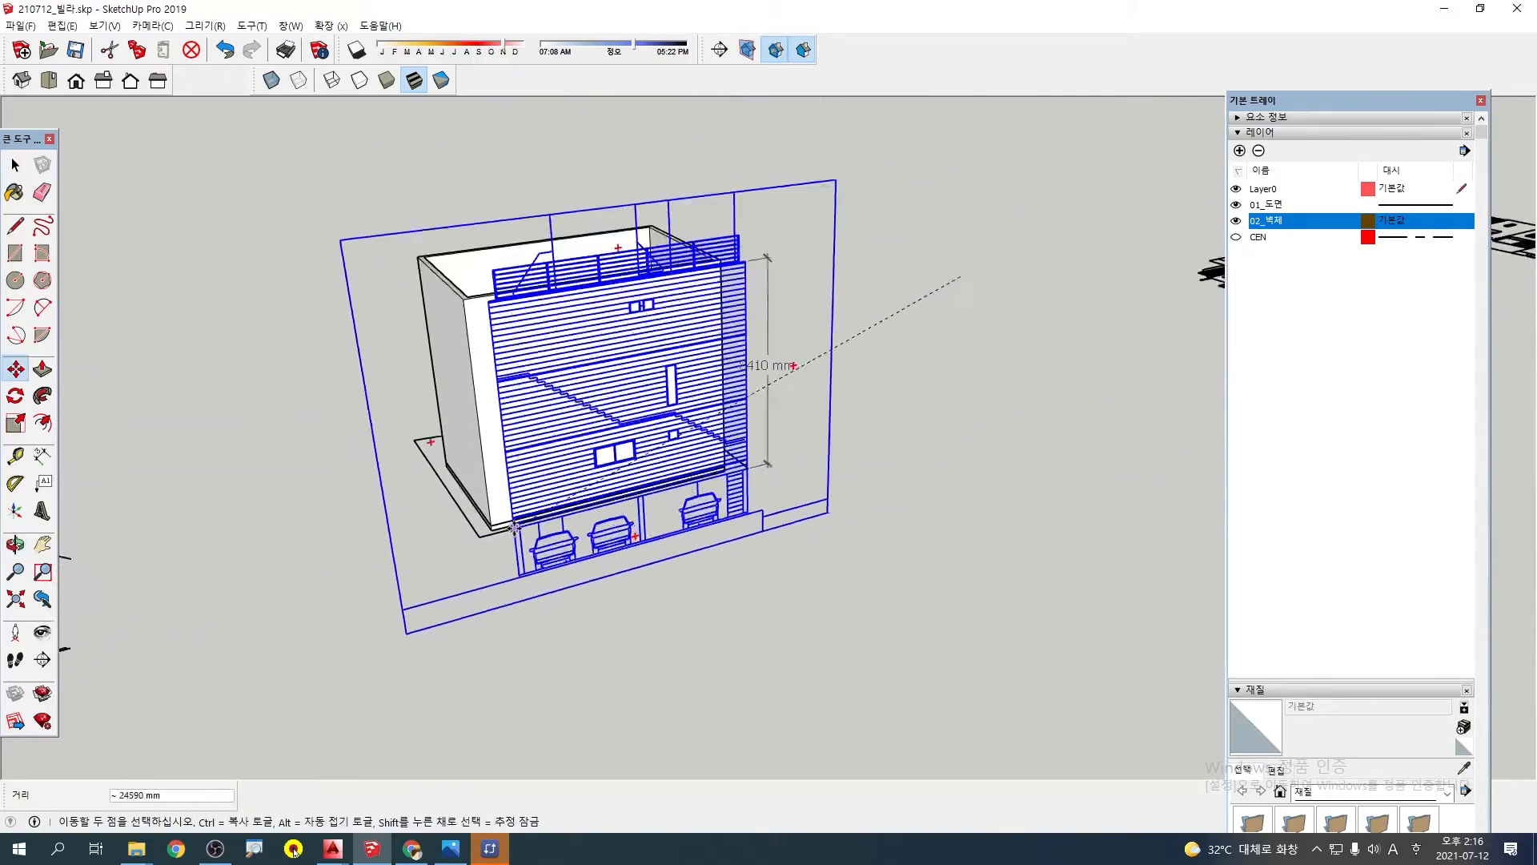
scroll(510, 537, down, 4)
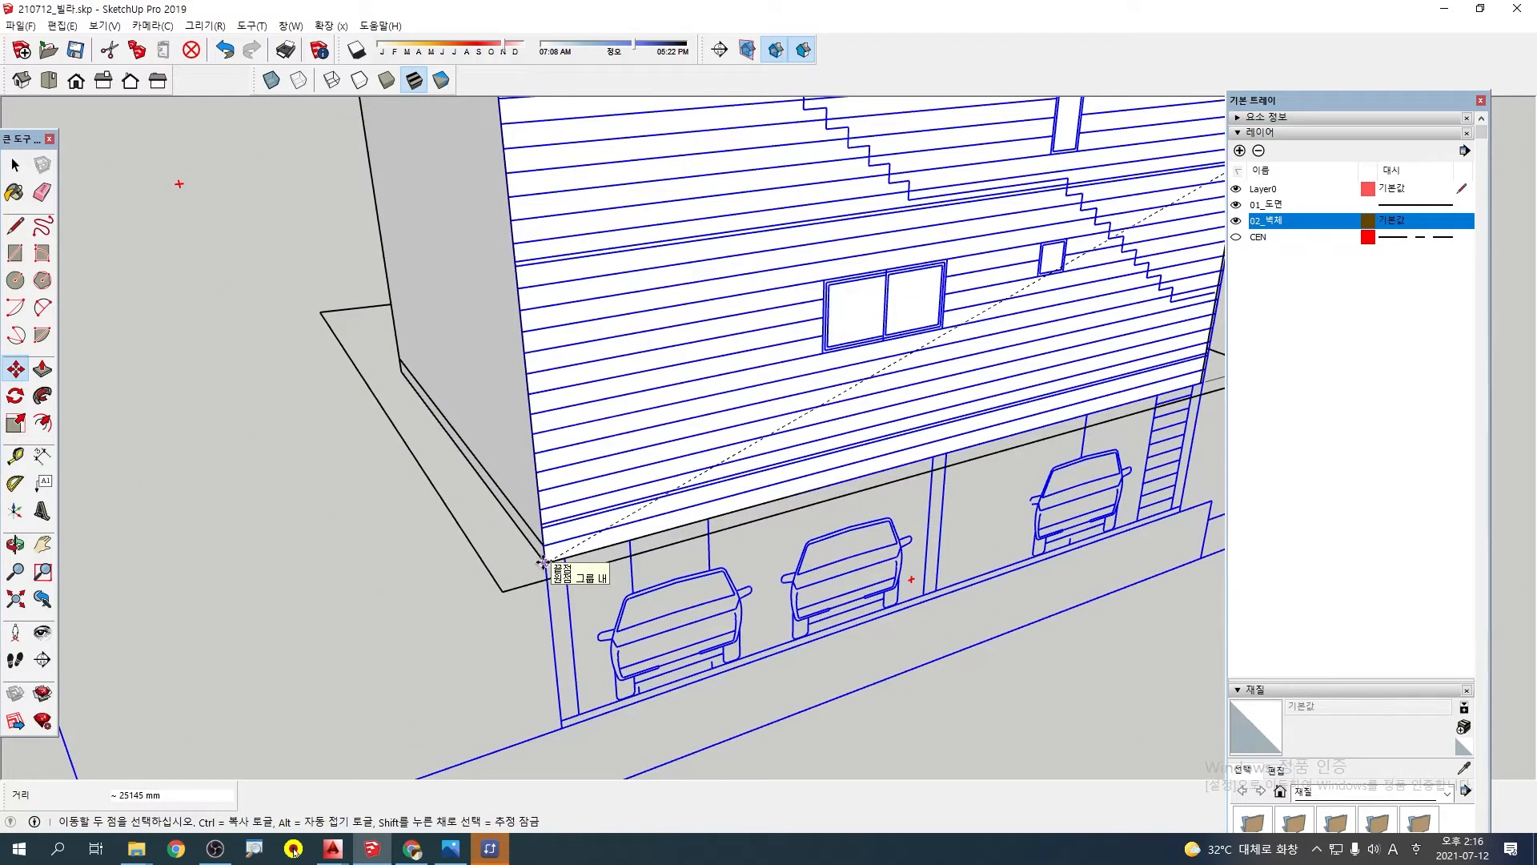
click(542, 563)
Check closely how the rear elevation's lower corner lines up with the bottom corner of the slab
scroll(548, 544, down, 4)
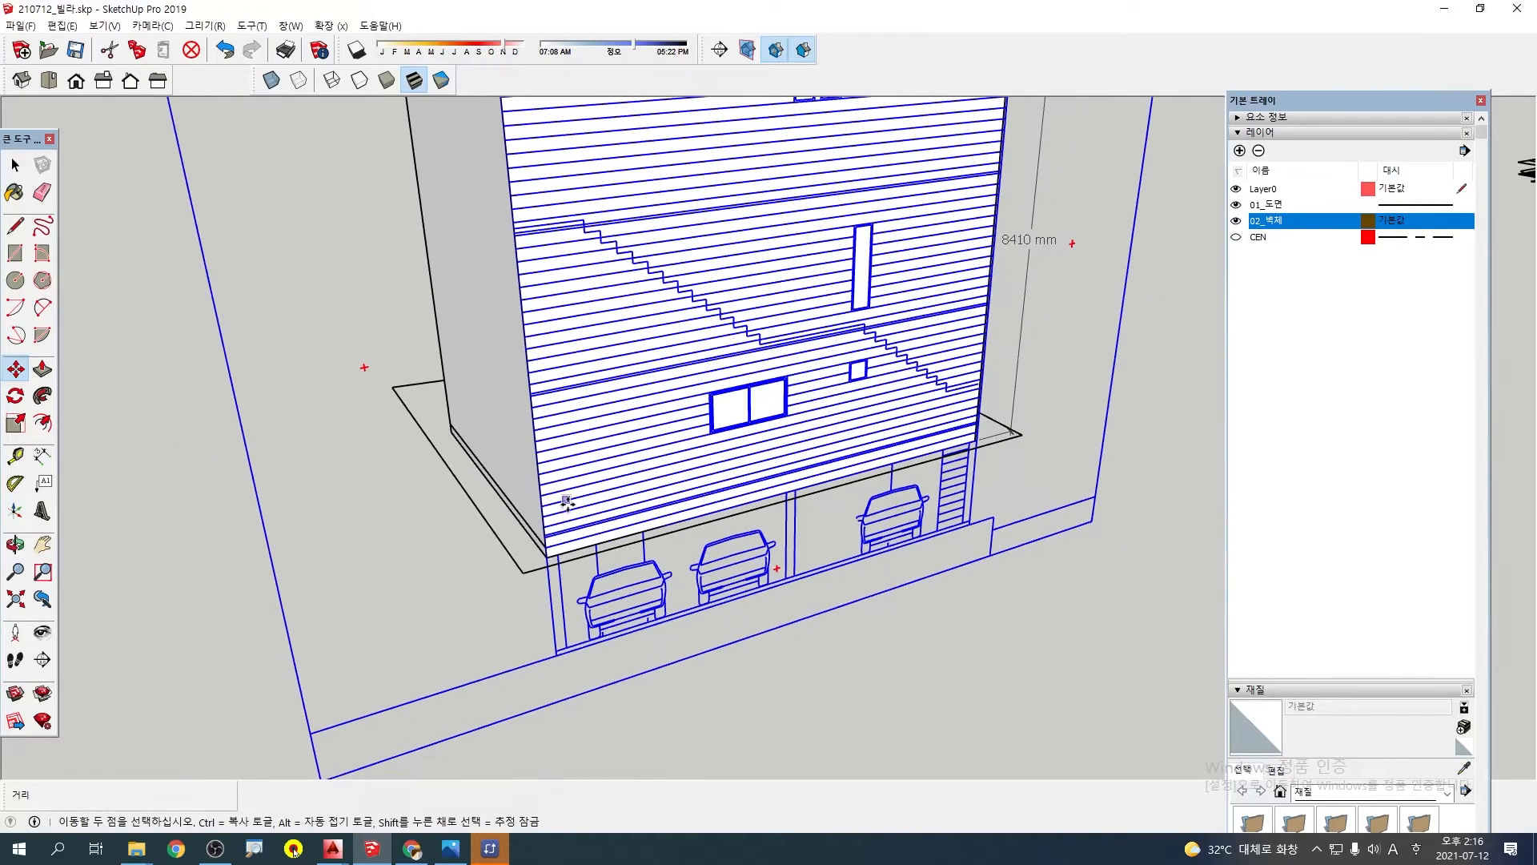
middle_drag(698, 425, 923, 309)
scroll(665, 485, up, 3)
scroll(687, 498, up, 3)
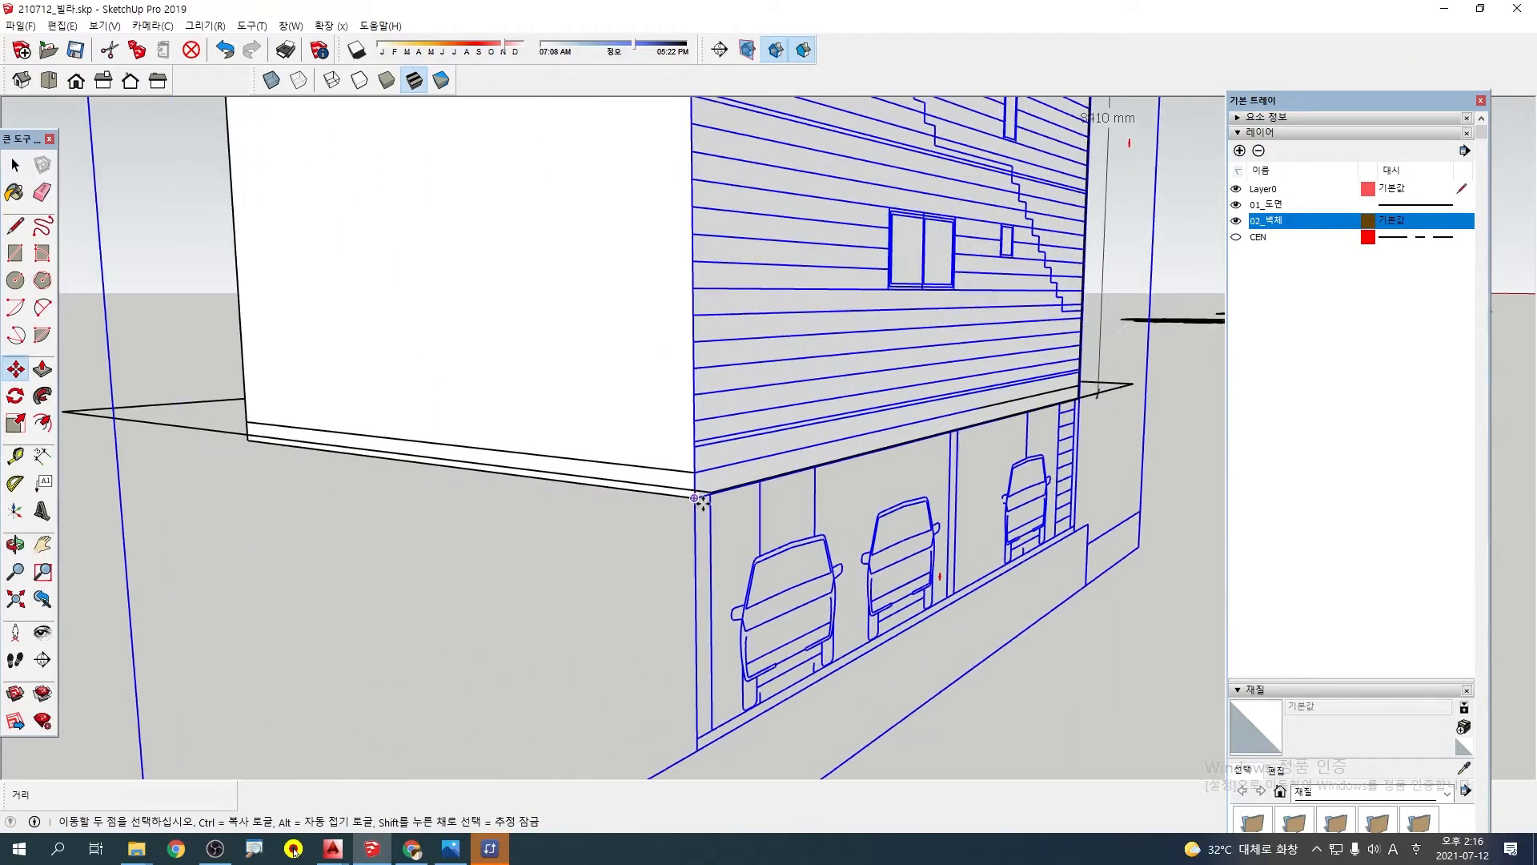
click(690, 496)
scroll(690, 496, up, 1)
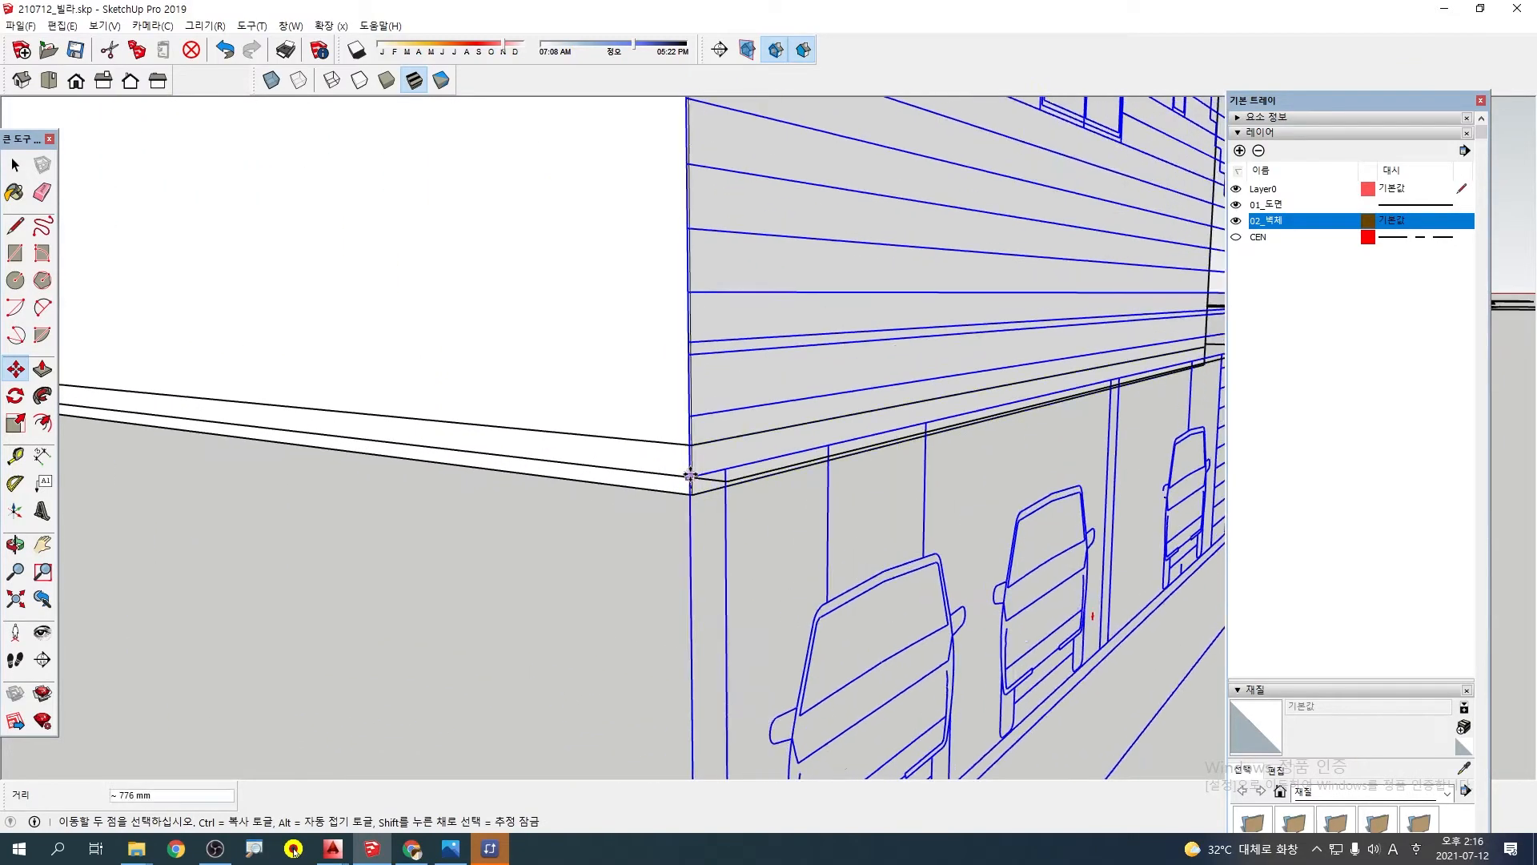
key(Escape)
middle_drag(788, 465, 585, 403)
scroll(657, 488, up, 1)
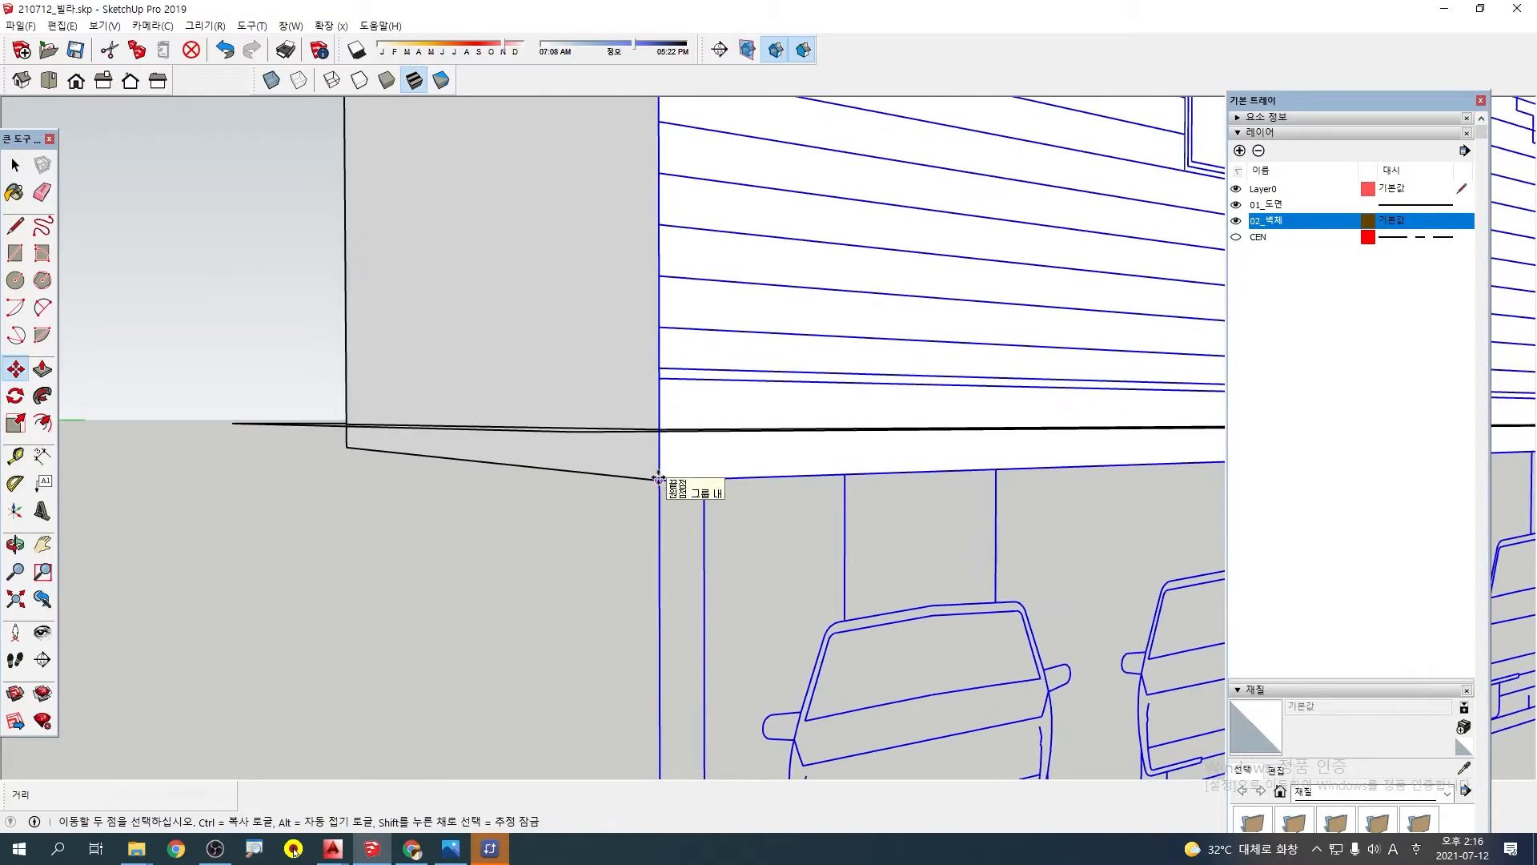
scroll(659, 479, down, 3)
middle_drag(670, 449, 748, 384)
scroll(748, 385, down, 2)
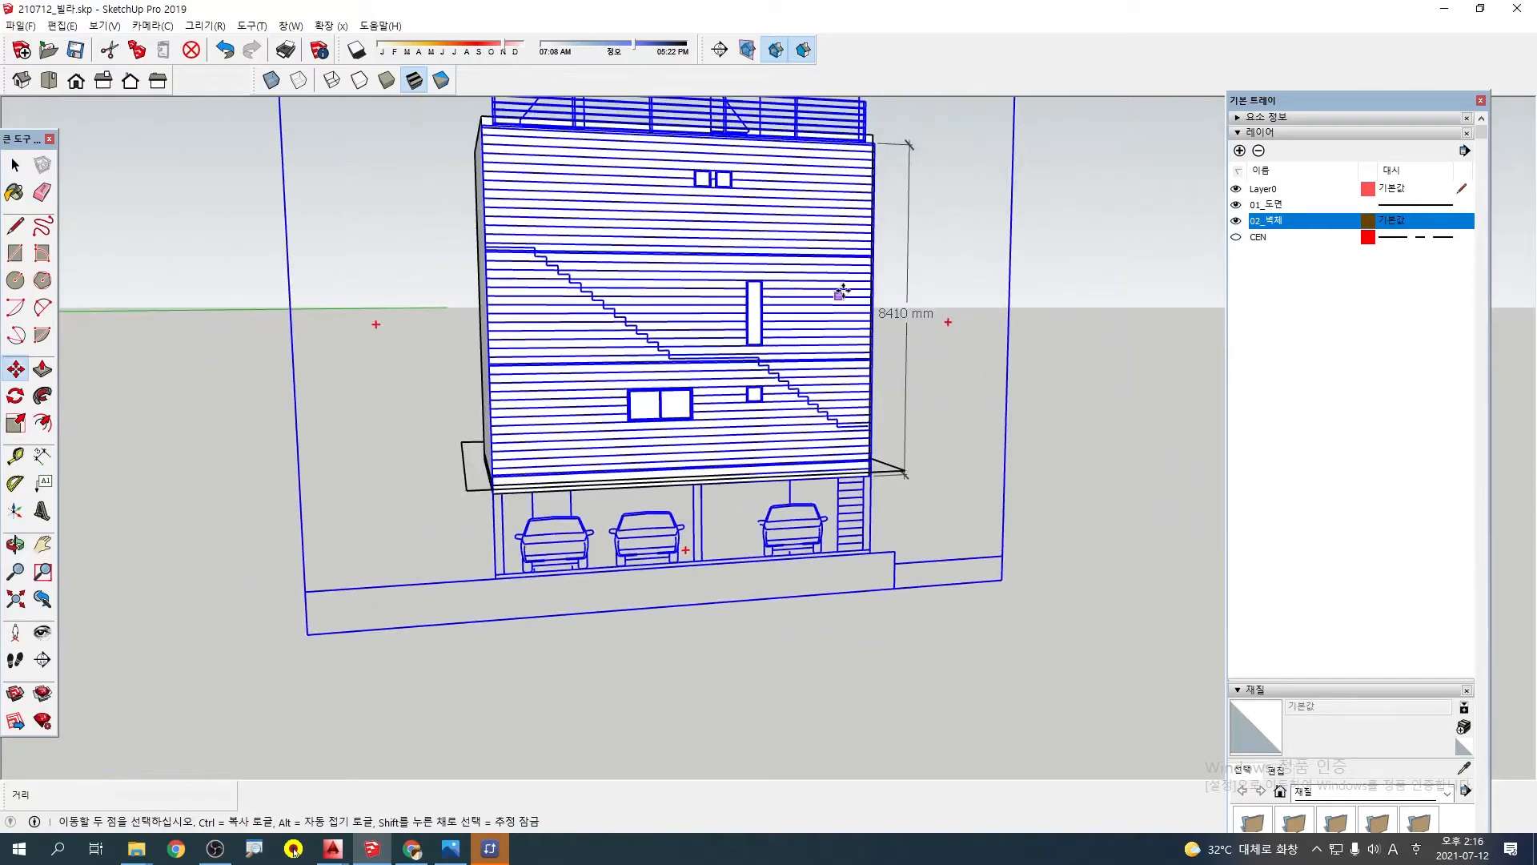
Inspect the rear elevation's fit along the upper edge and far corner of the wall, and the overall arrangement
middle_drag(840, 291, 749, 360)
scroll(815, 204, up, 4)
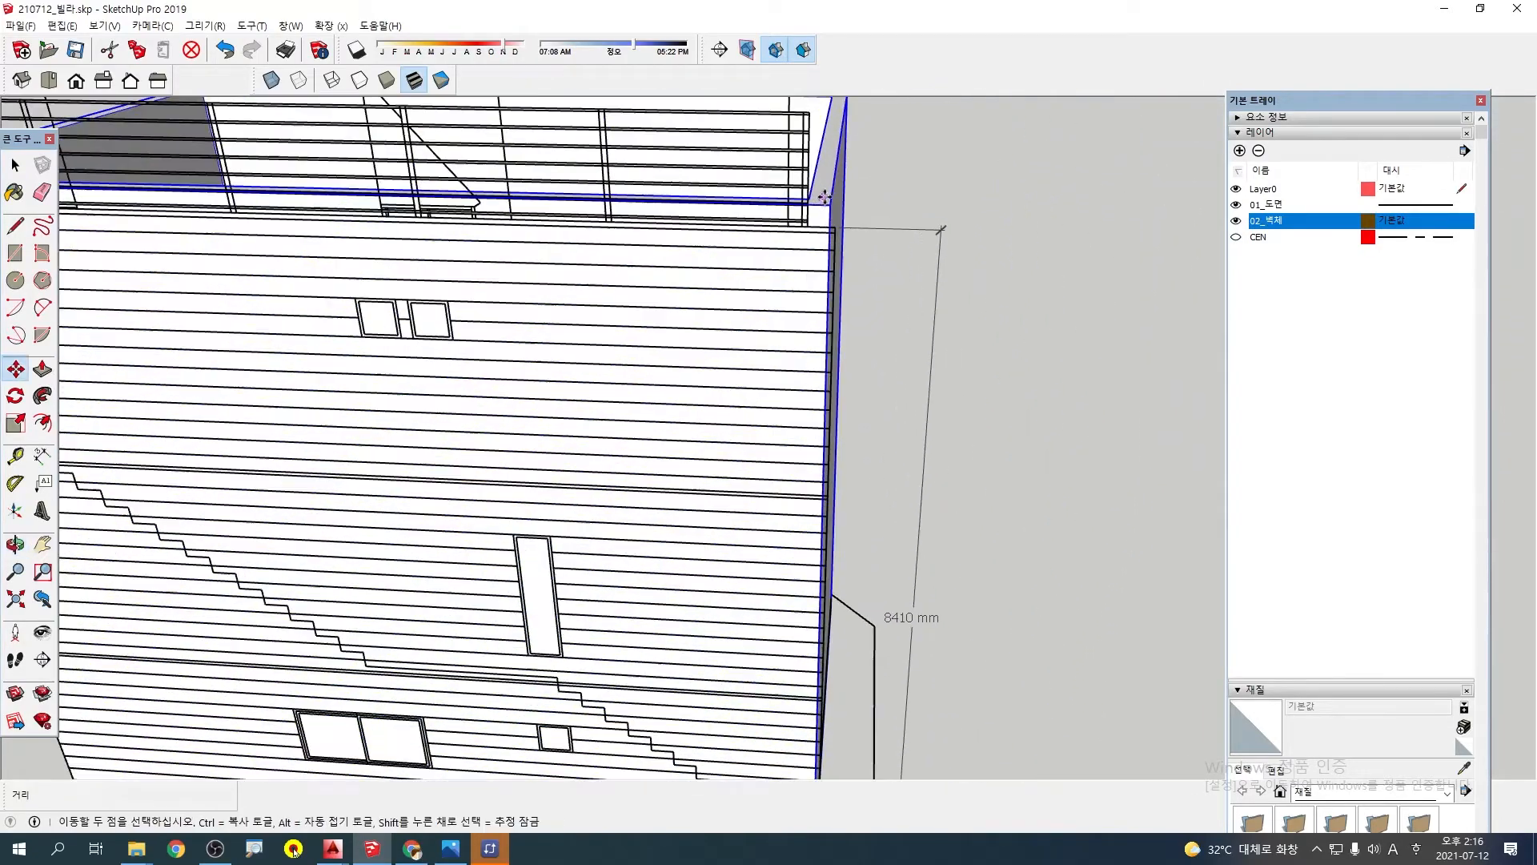
scroll(805, 247, down, 5)
middle_drag(875, 299, 824, 304)
scroll(812, 394, down, 3)
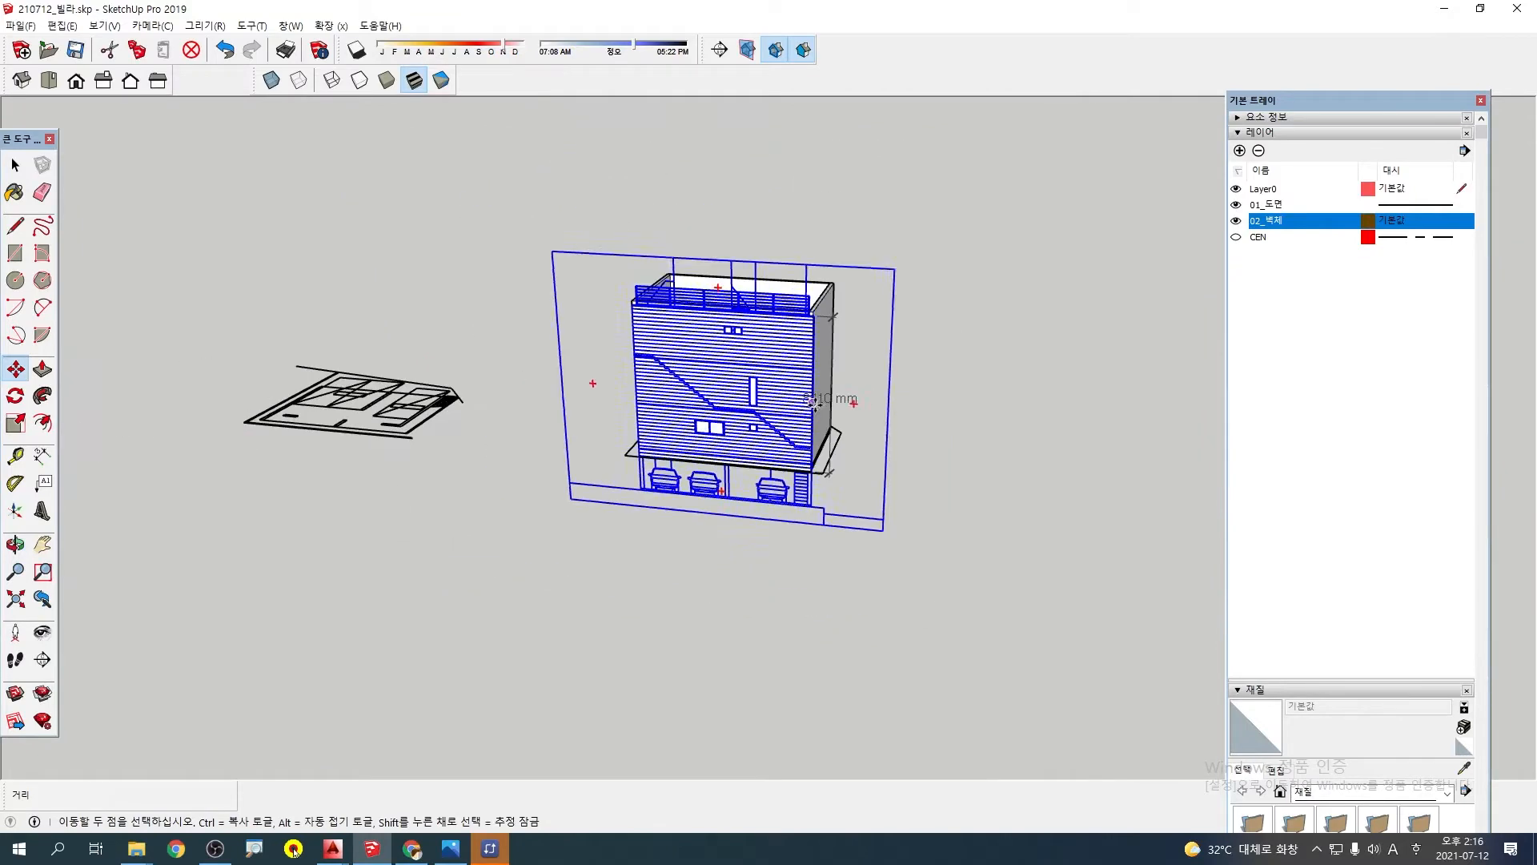
middle_drag(849, 384, 769, 398)
mouse_move(937, 388)
middle_down()
mouse_move(813, 402)
mouse_move(707, 368)
mouse_move(659, 392)
middle_up()
scroll(813, 402, down, 1)
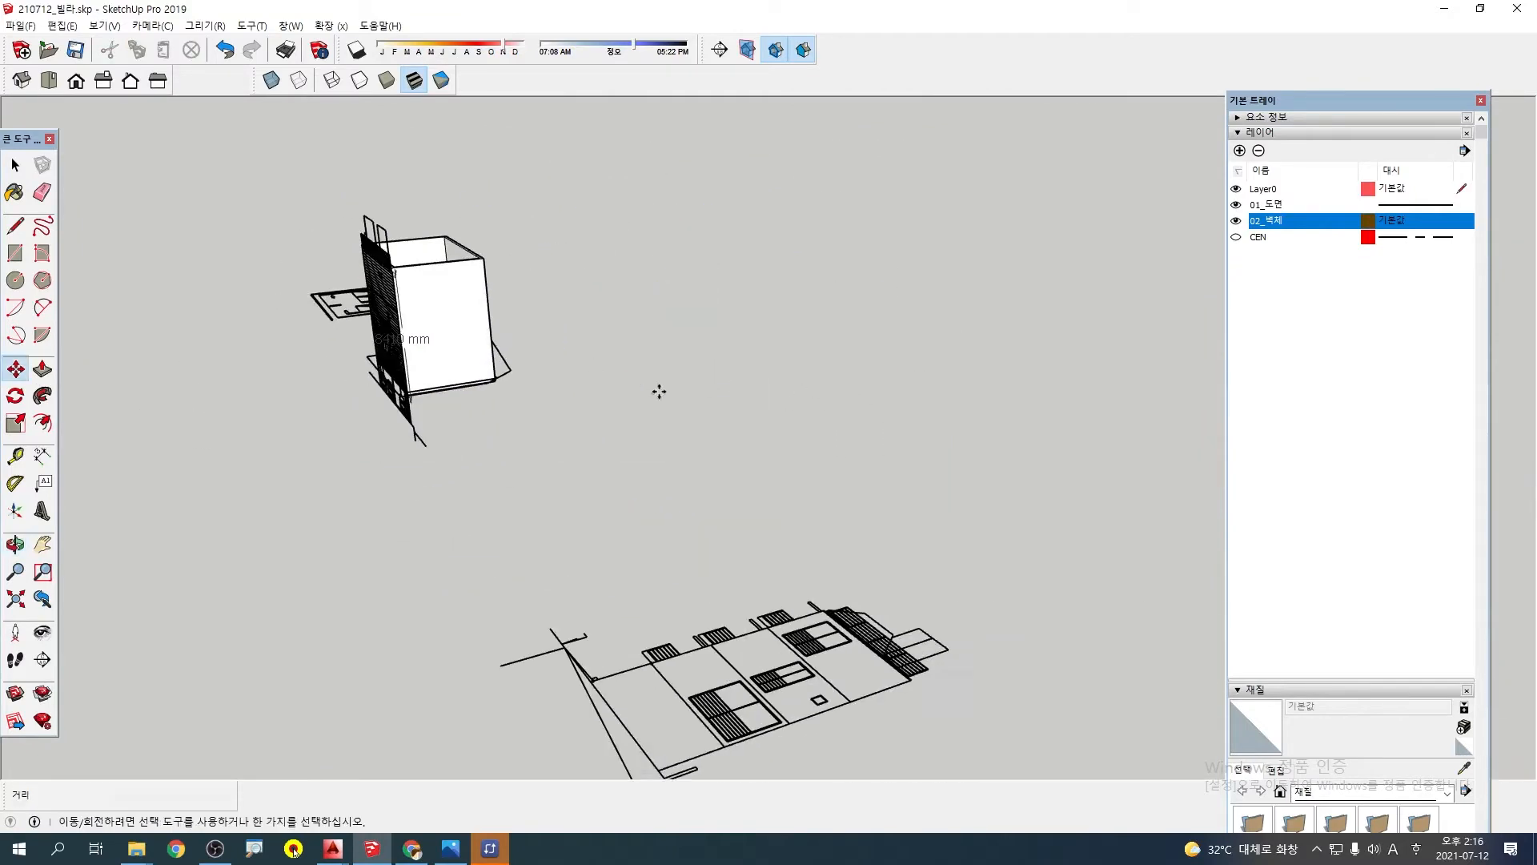
scroll(614, 485, down, 4)
Rotate the next elevation drawing in the row, the one nearest the wall model, 90° so that it stands upright
mouse_move(584, 576)
middle_down()
mouse_move(972, 580)
mouse_move(710, 459)
mouse_move(679, 504)
mouse_move(1072, 534)
mouse_move(826, 504)
mouse_move(859, 417)
middle_up()
scroll(792, 518, up, 2)
key(space)
click(828, 504)
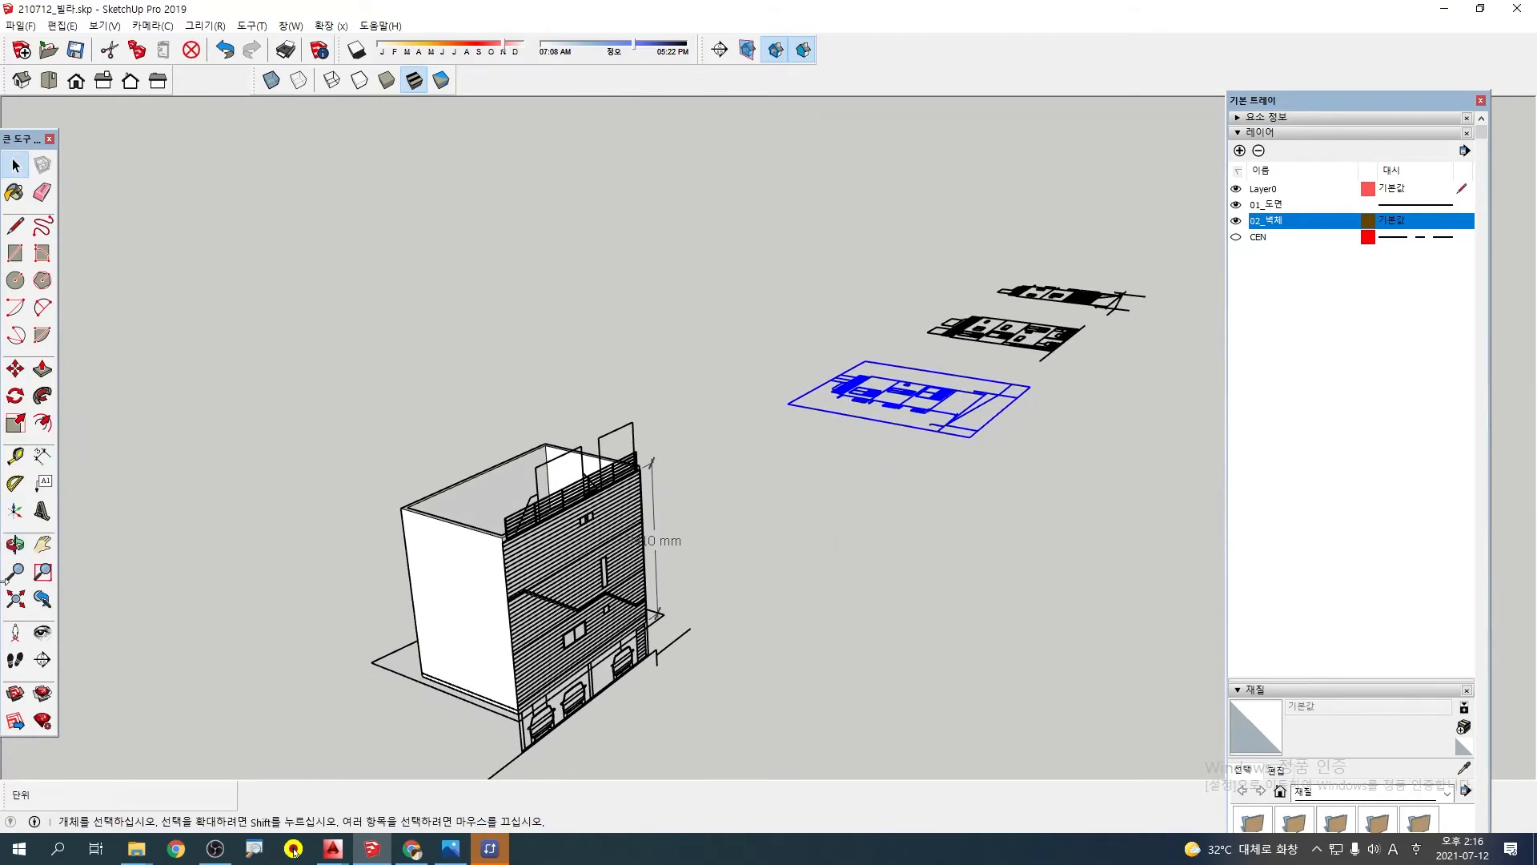
click(17, 398)
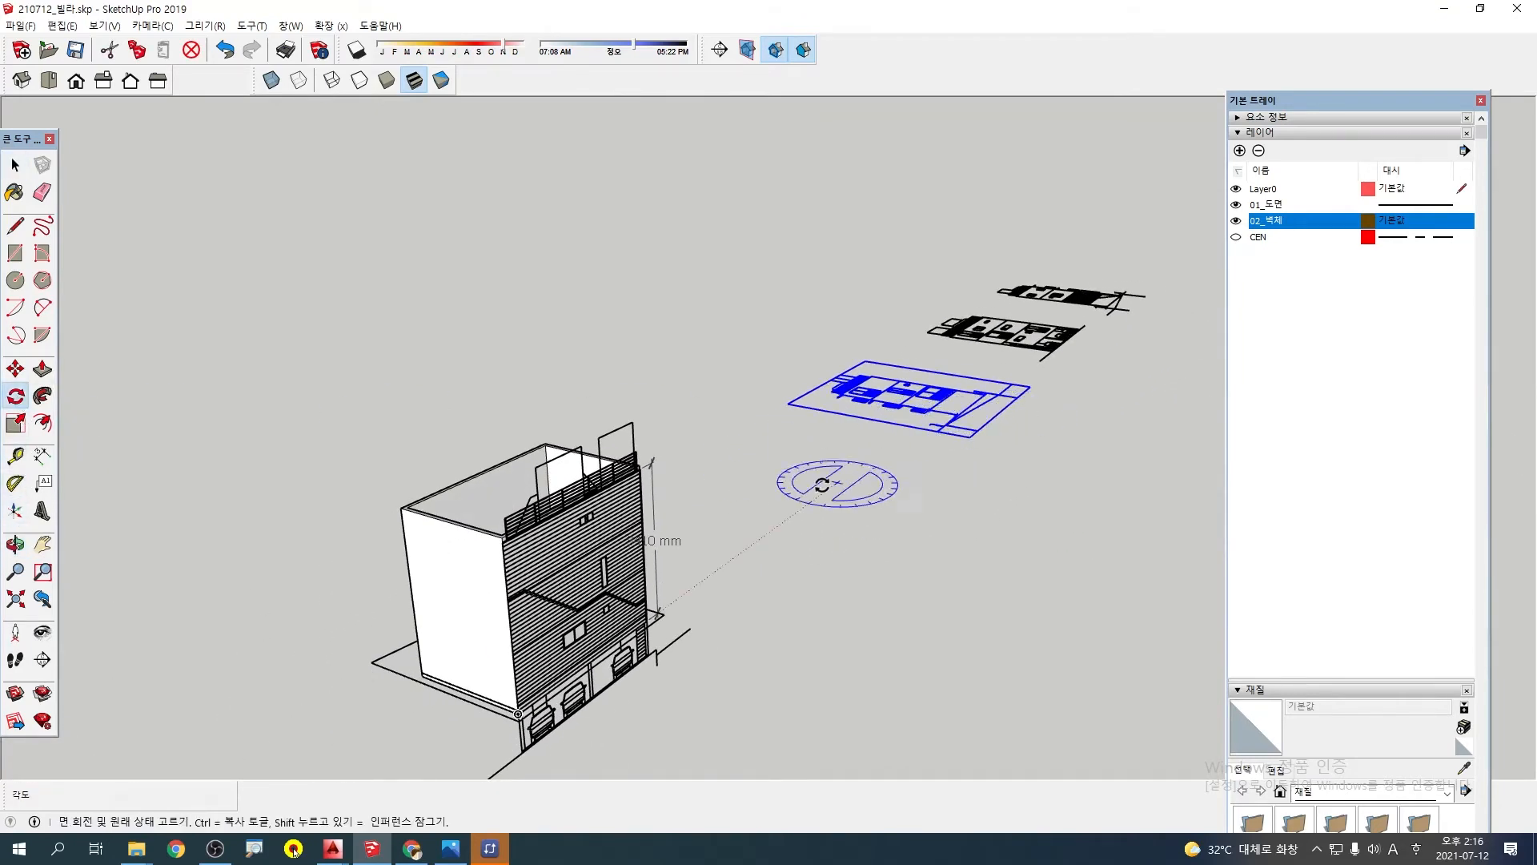
shift+middle_drag(822, 484, 890, 484)
key(space)
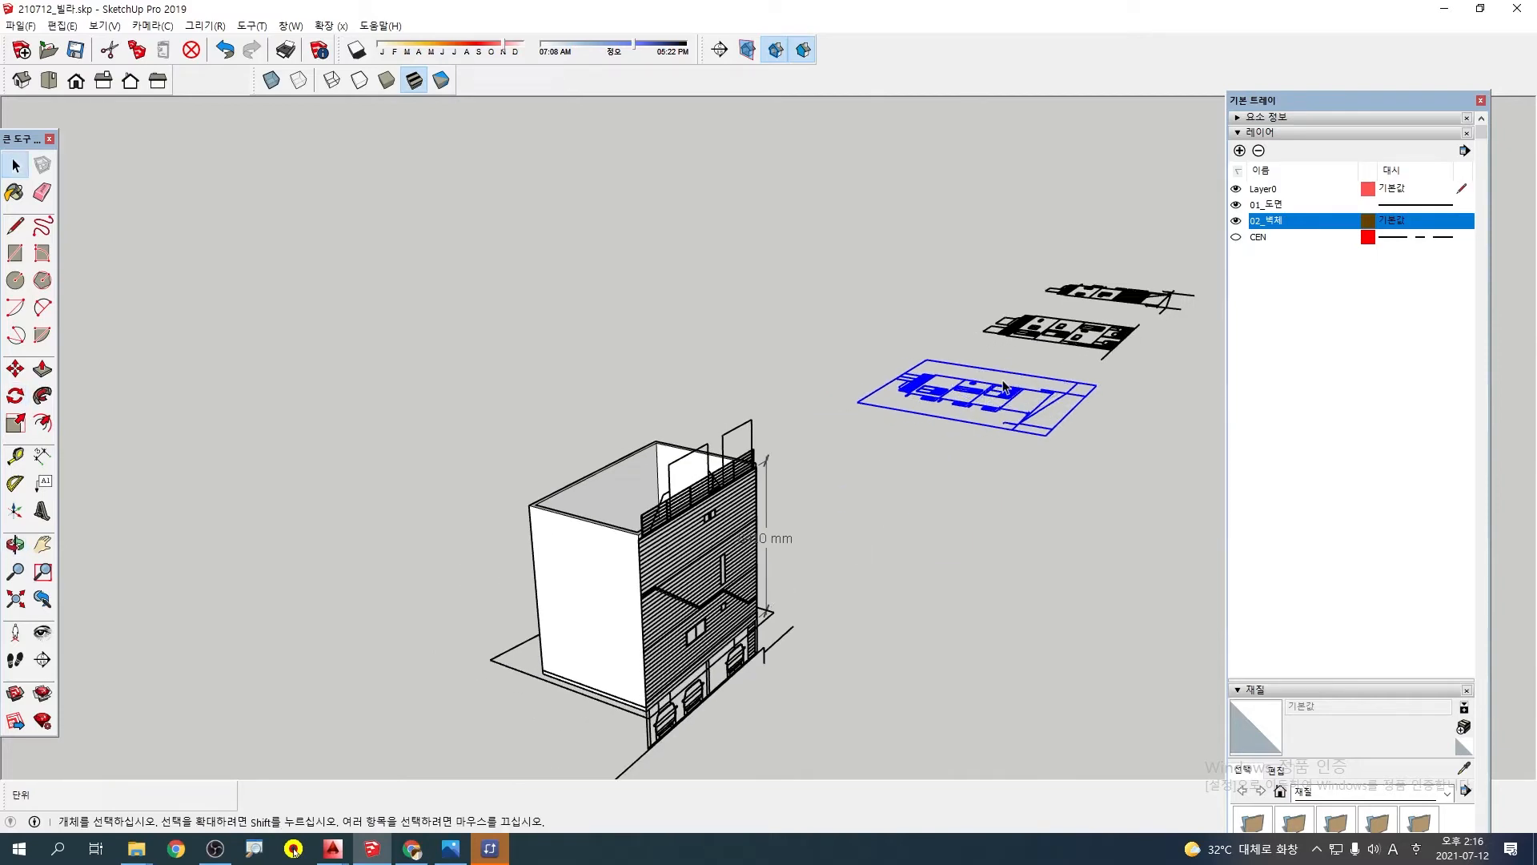
click(16, 398)
middle_drag(653, 635, 685, 570)
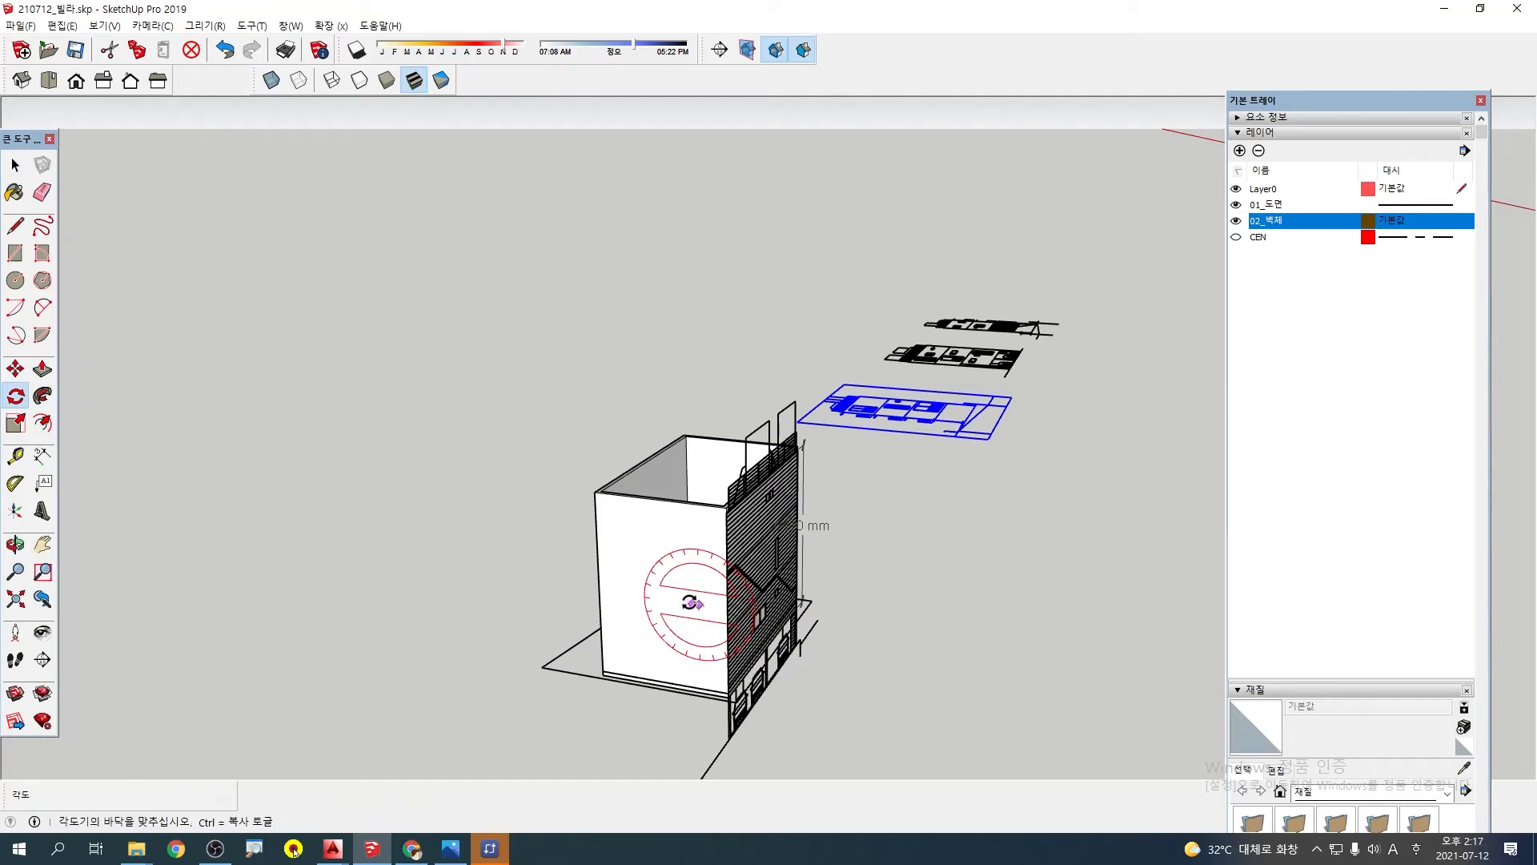
click(657, 599)
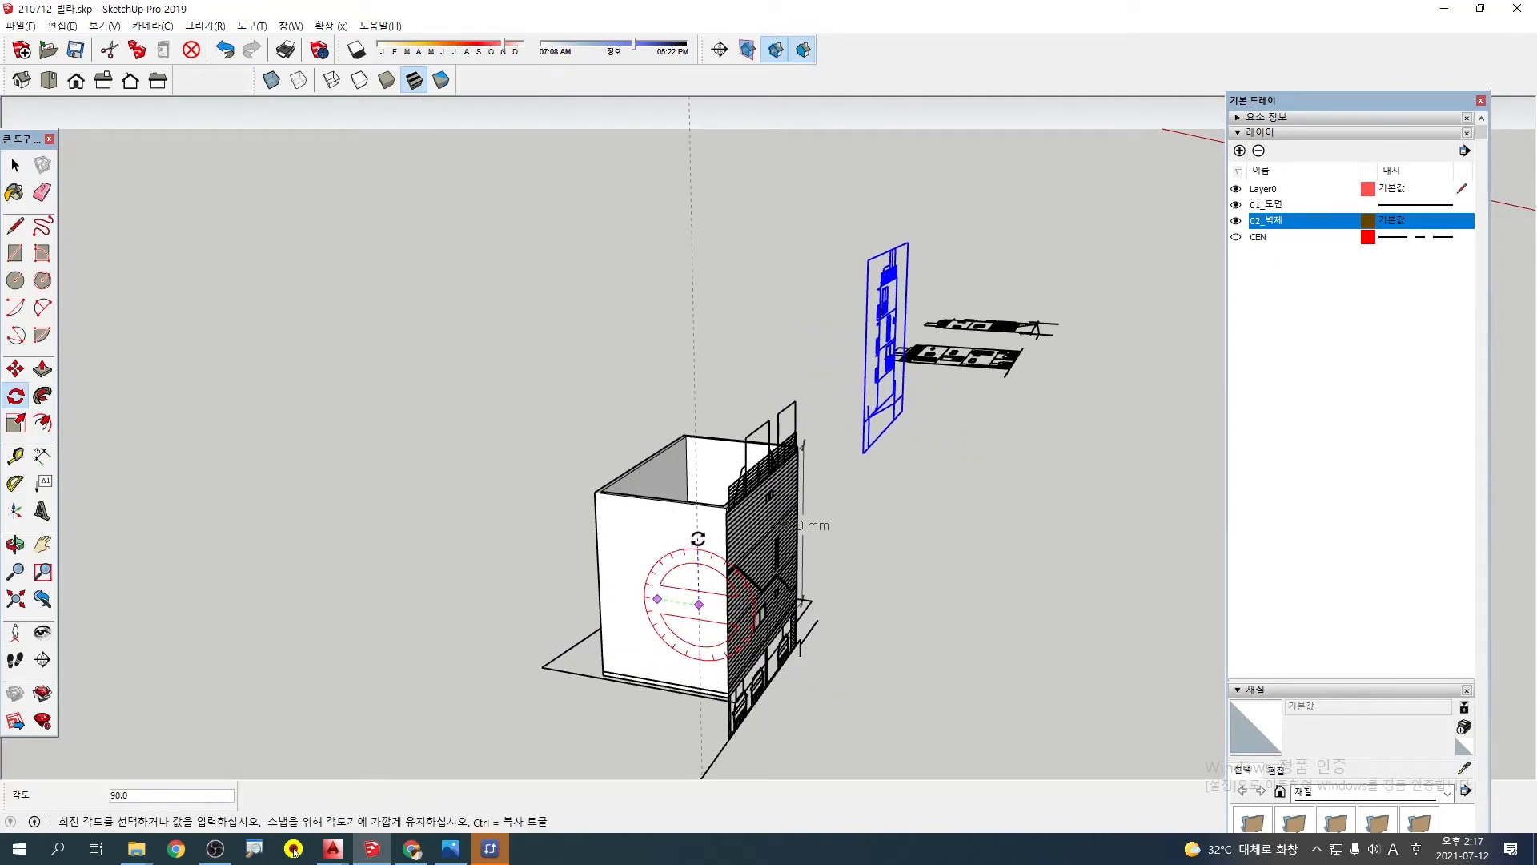
click(698, 539)
Examine the newly upright elevation from around to see how it is oriented relative to the wall model
mouse_move(891, 511)
middle_down()
mouse_move(944, 552)
mouse_move(947, 535)
middle_up()
scroll(987, 304, up, 5)
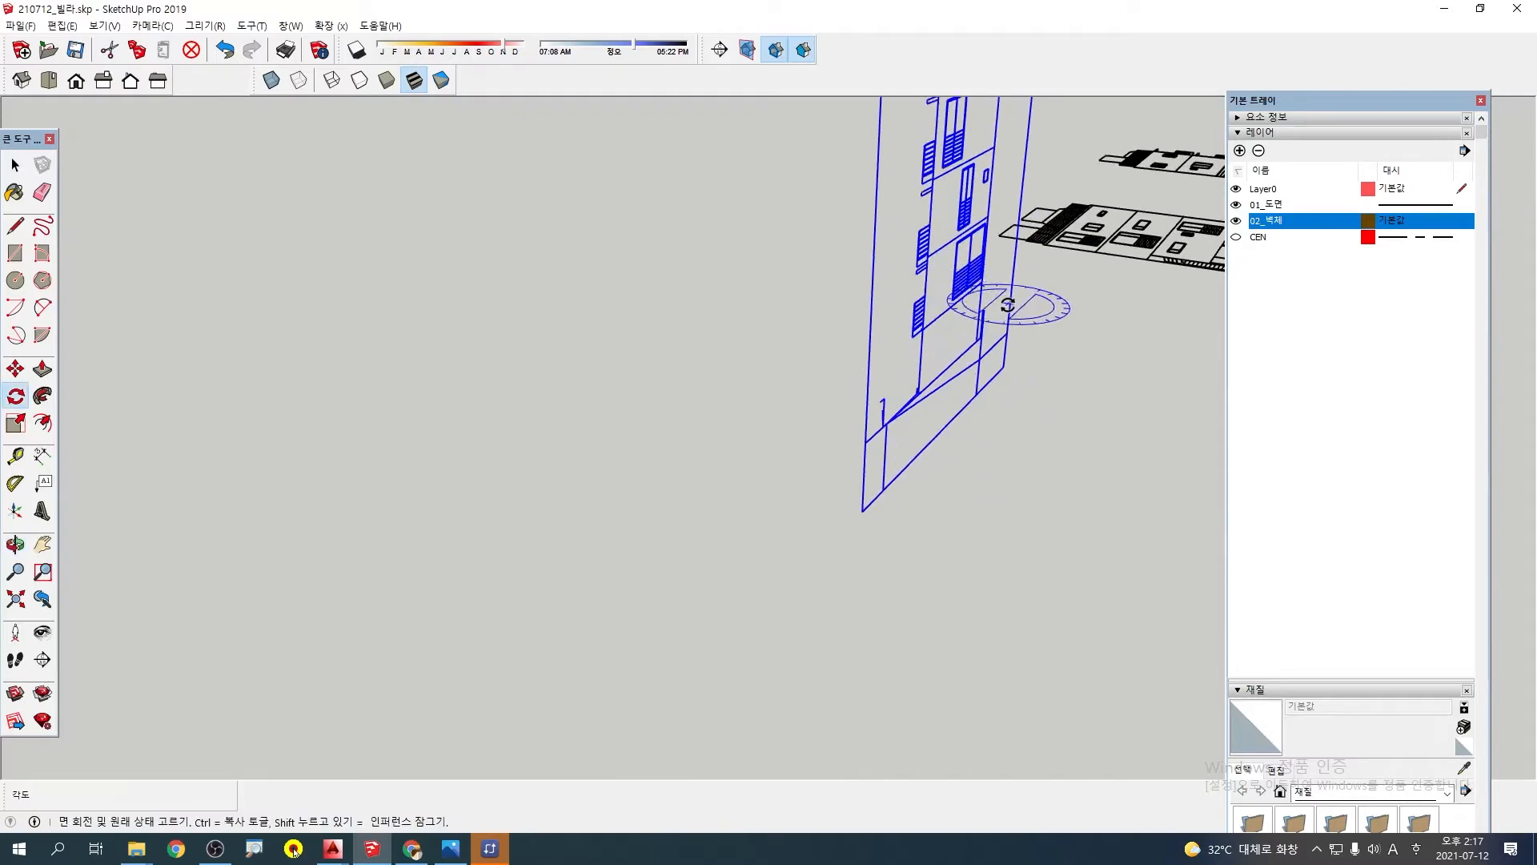
shift+middle_drag(1008, 305, 752, 580)
scroll(889, 540, down, 3)
scroll(748, 552, up, 3)
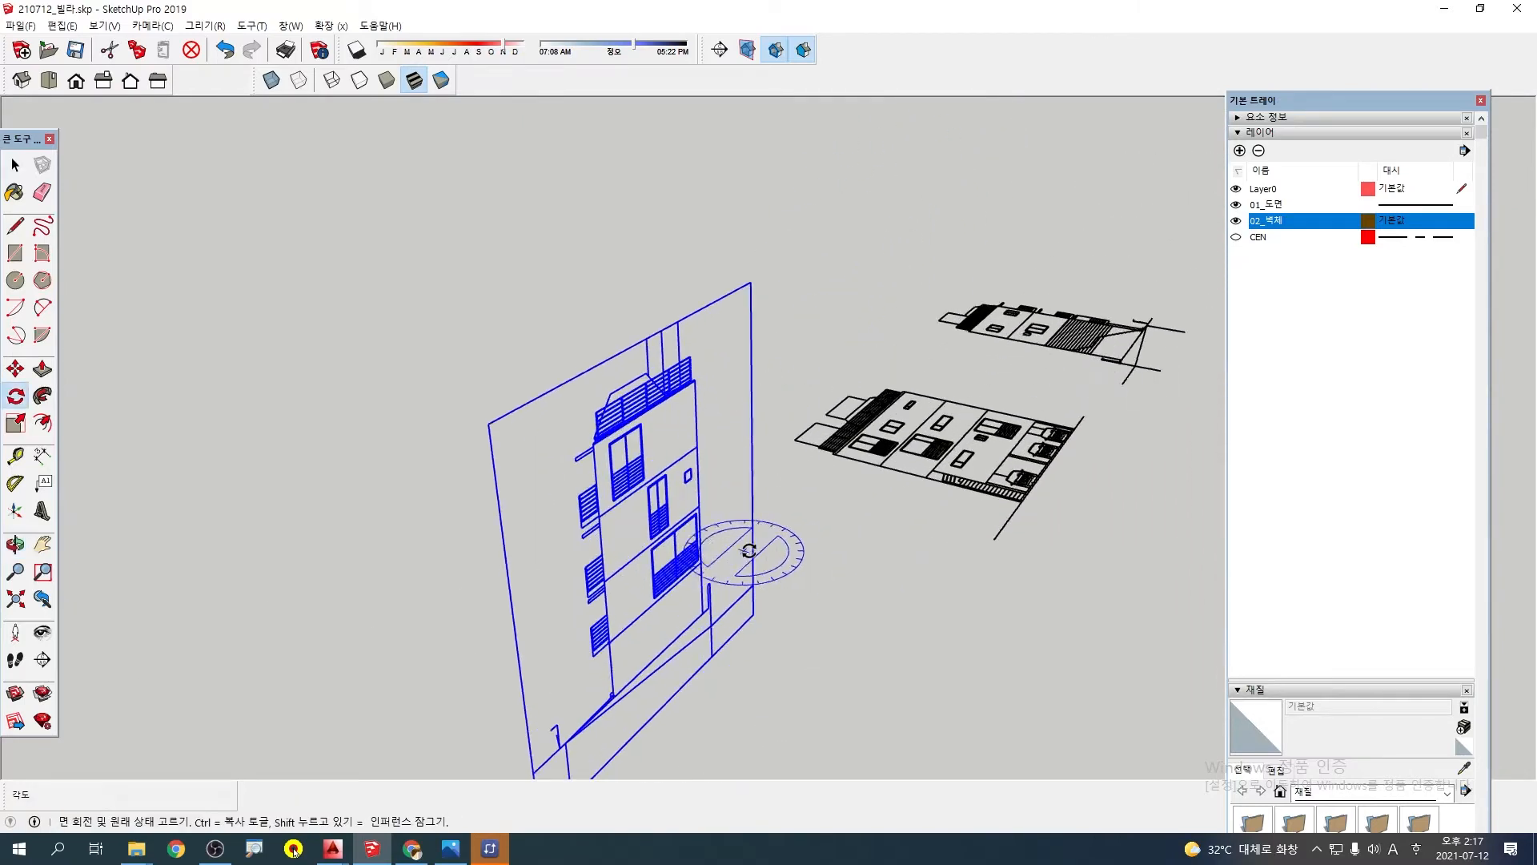
middle_drag(833, 675, 835, 529)
scroll(653, 482, down, 4)
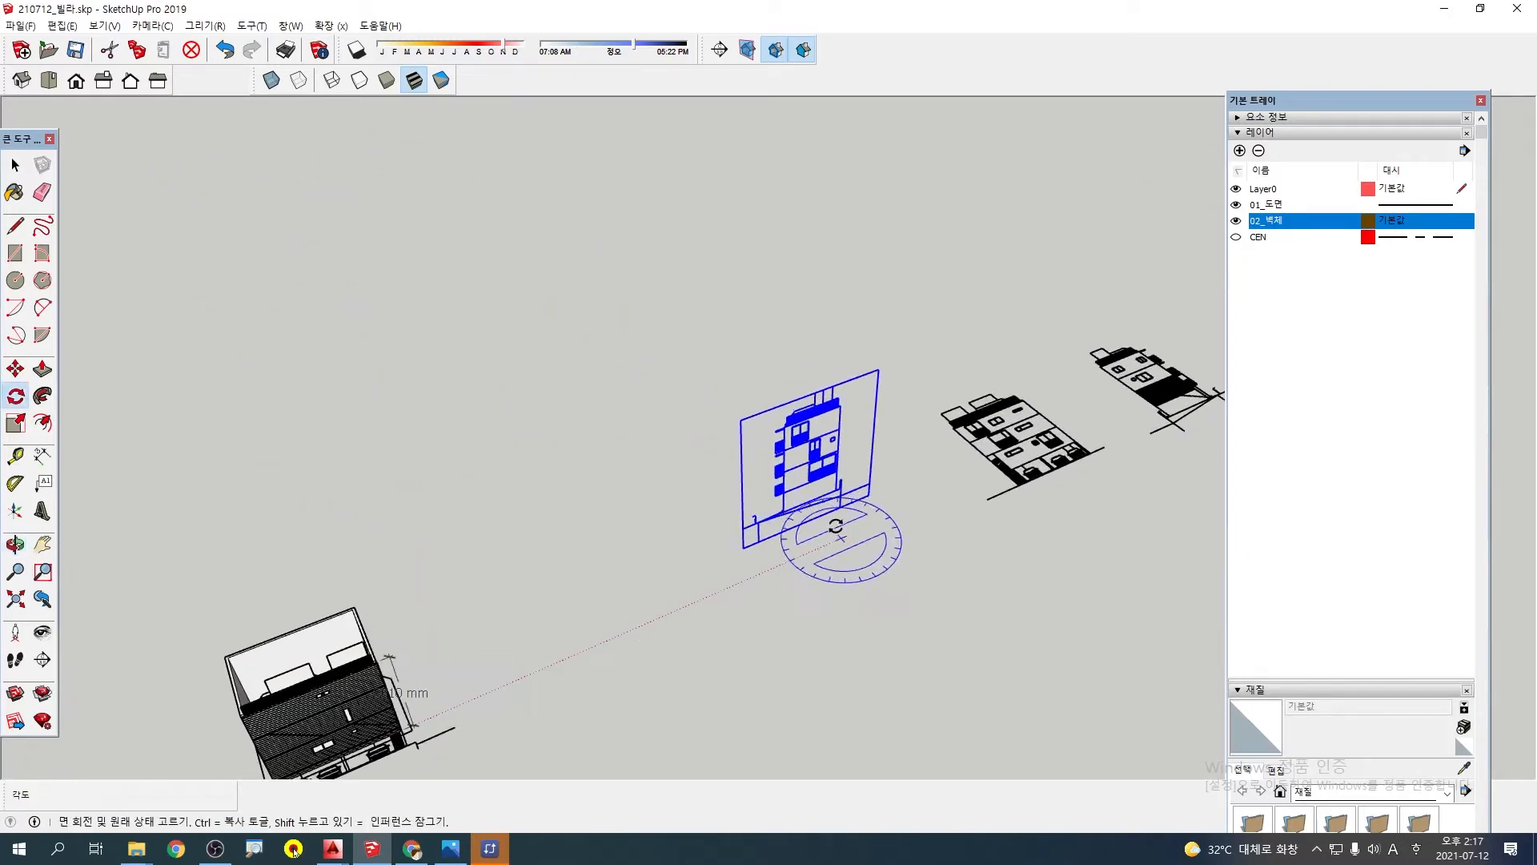
Rotate the upright side elevation 90° about the vertical axis, from the red axis direction to the green axis direction
scroll(860, 546, up, 1)
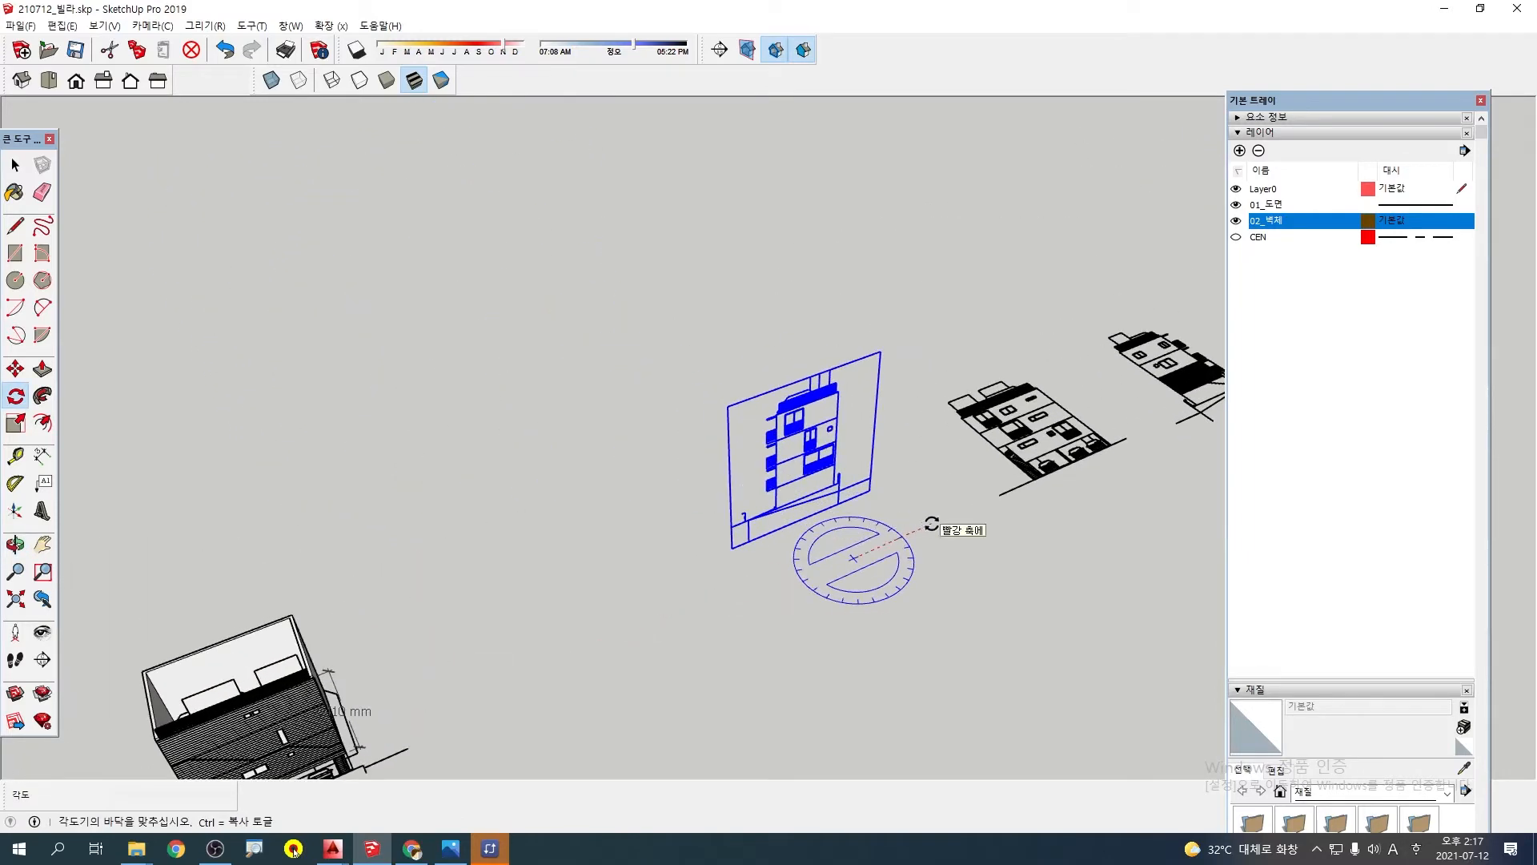
click(917, 528)
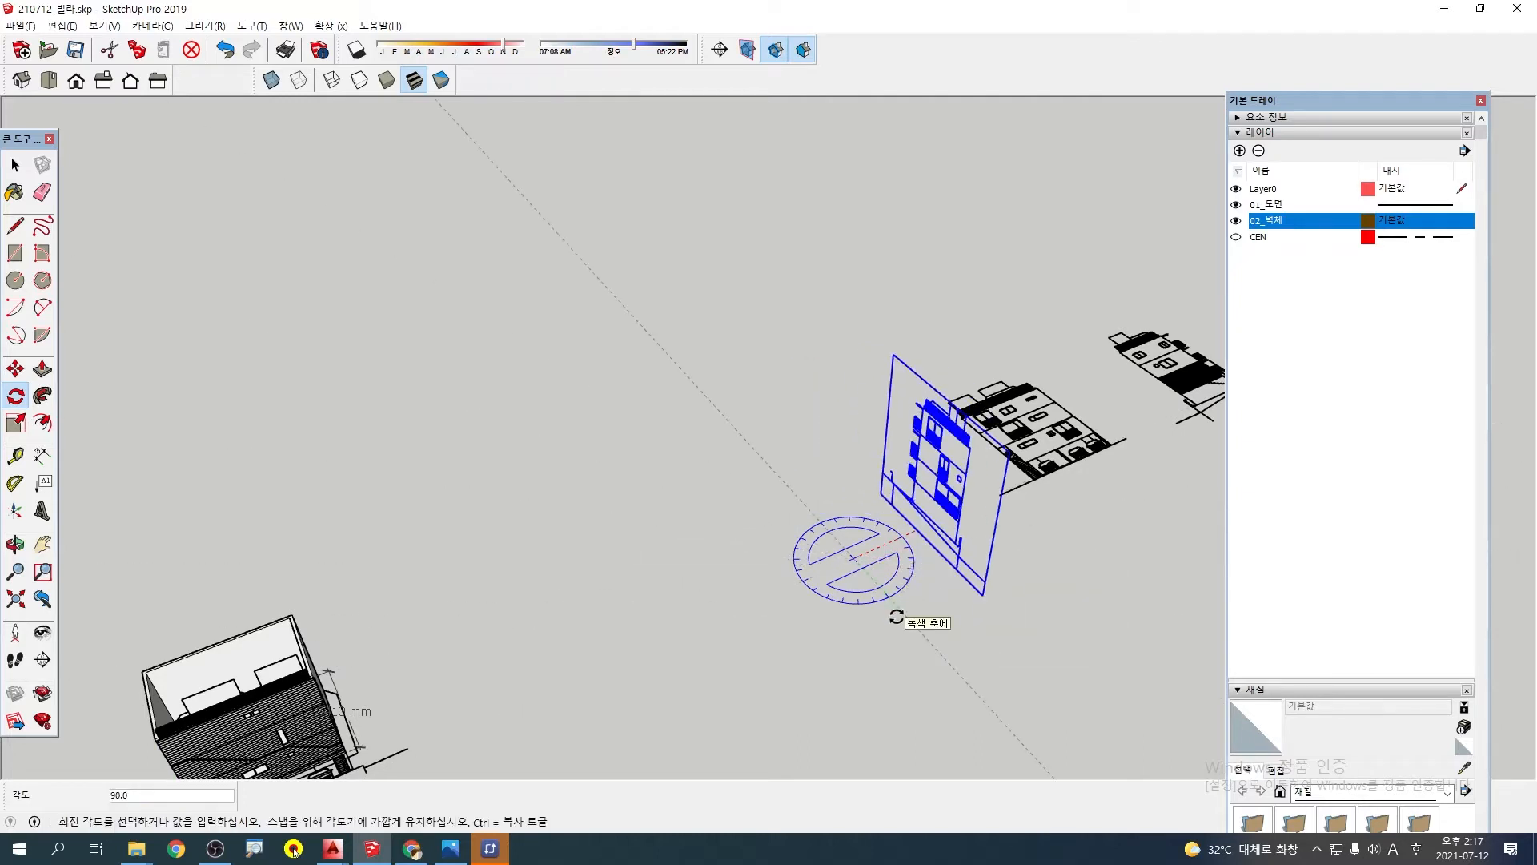
click(897, 617)
Try moving the turned side elevation from its lowest floor-line corner to the matching bottom corner of the 8410 mm wall model
middle_drag(573, 604, 1342, 494)
middle_drag(646, 581, 789, 571)
scroll(412, 449, up, 3)
scroll(572, 451, up, 2)
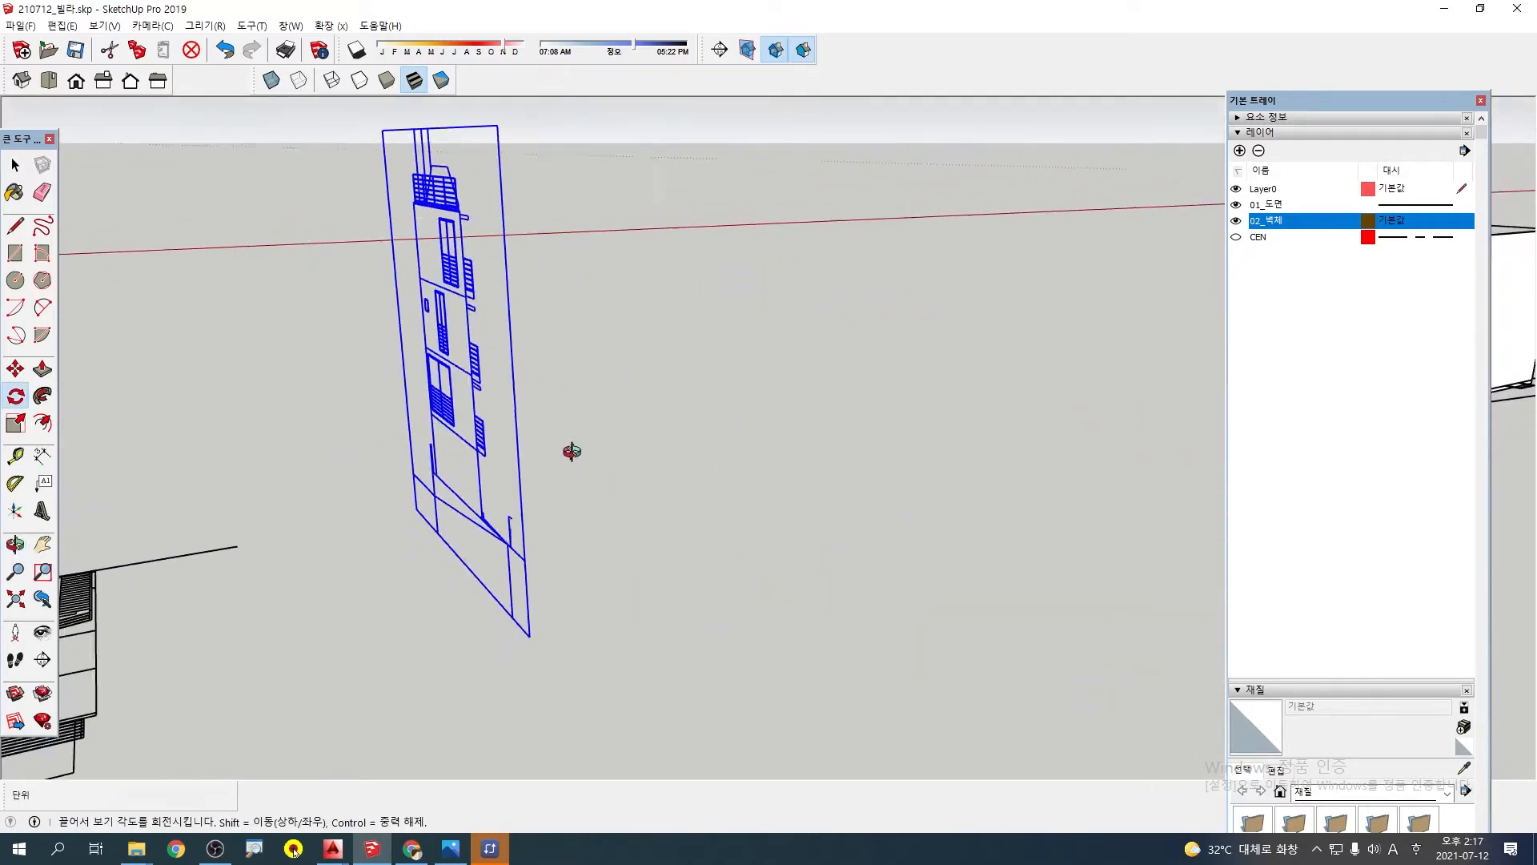
middle_drag(572, 451, 687, 454)
key(m)
scroll(560, 465, up, 4)
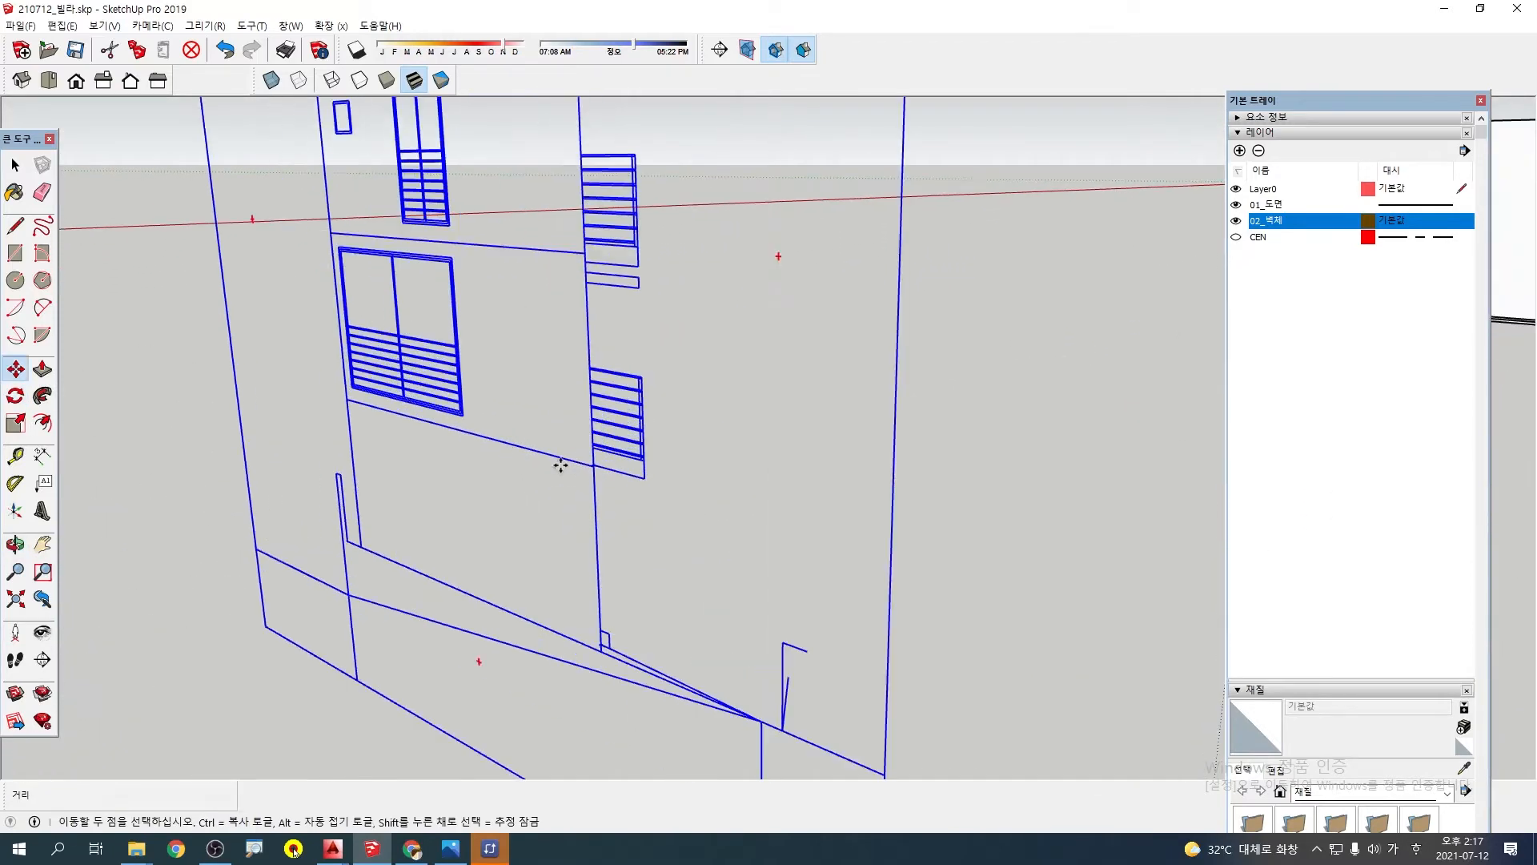
scroll(593, 465, up, 3)
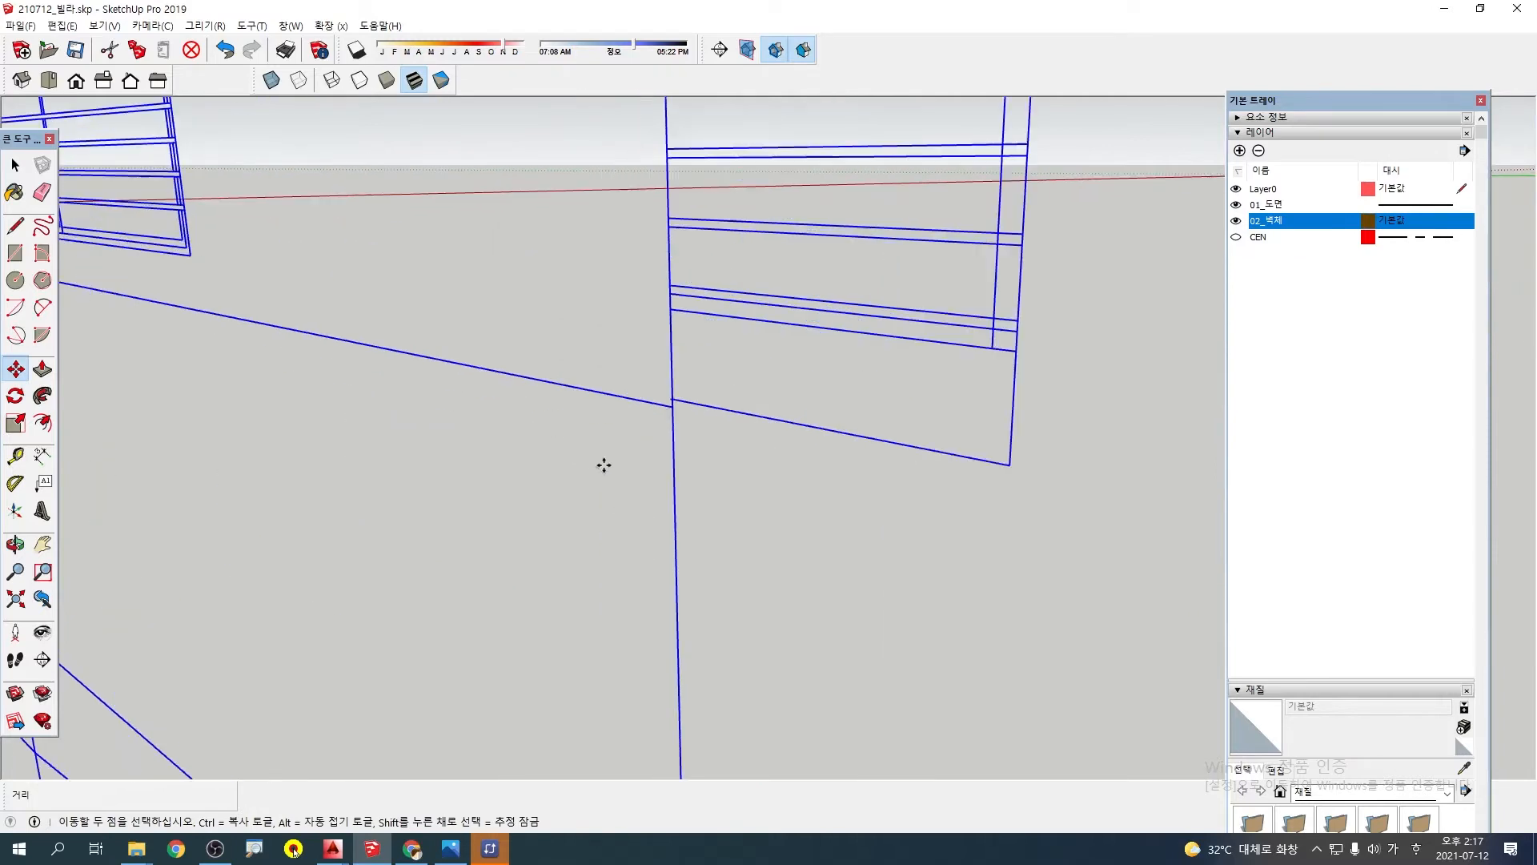
click(669, 405)
scroll(732, 416, down, 9)
shift+middle_drag(879, 406, 2, 522)
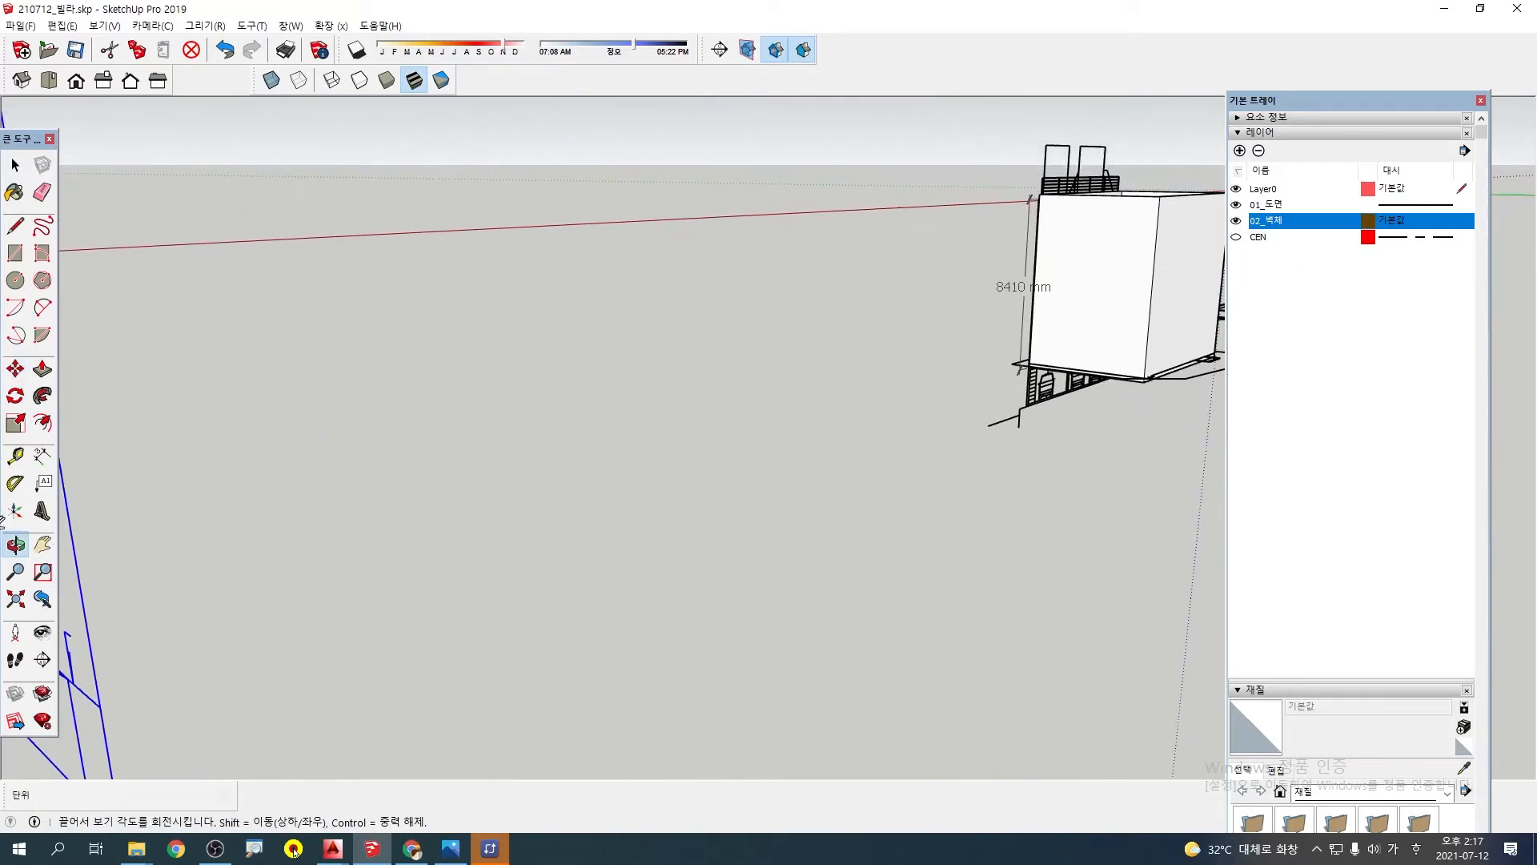
scroll(981, 361, down, 3)
shift+middle_drag(981, 361, 453, 446)
scroll(489, 450, up, 4)
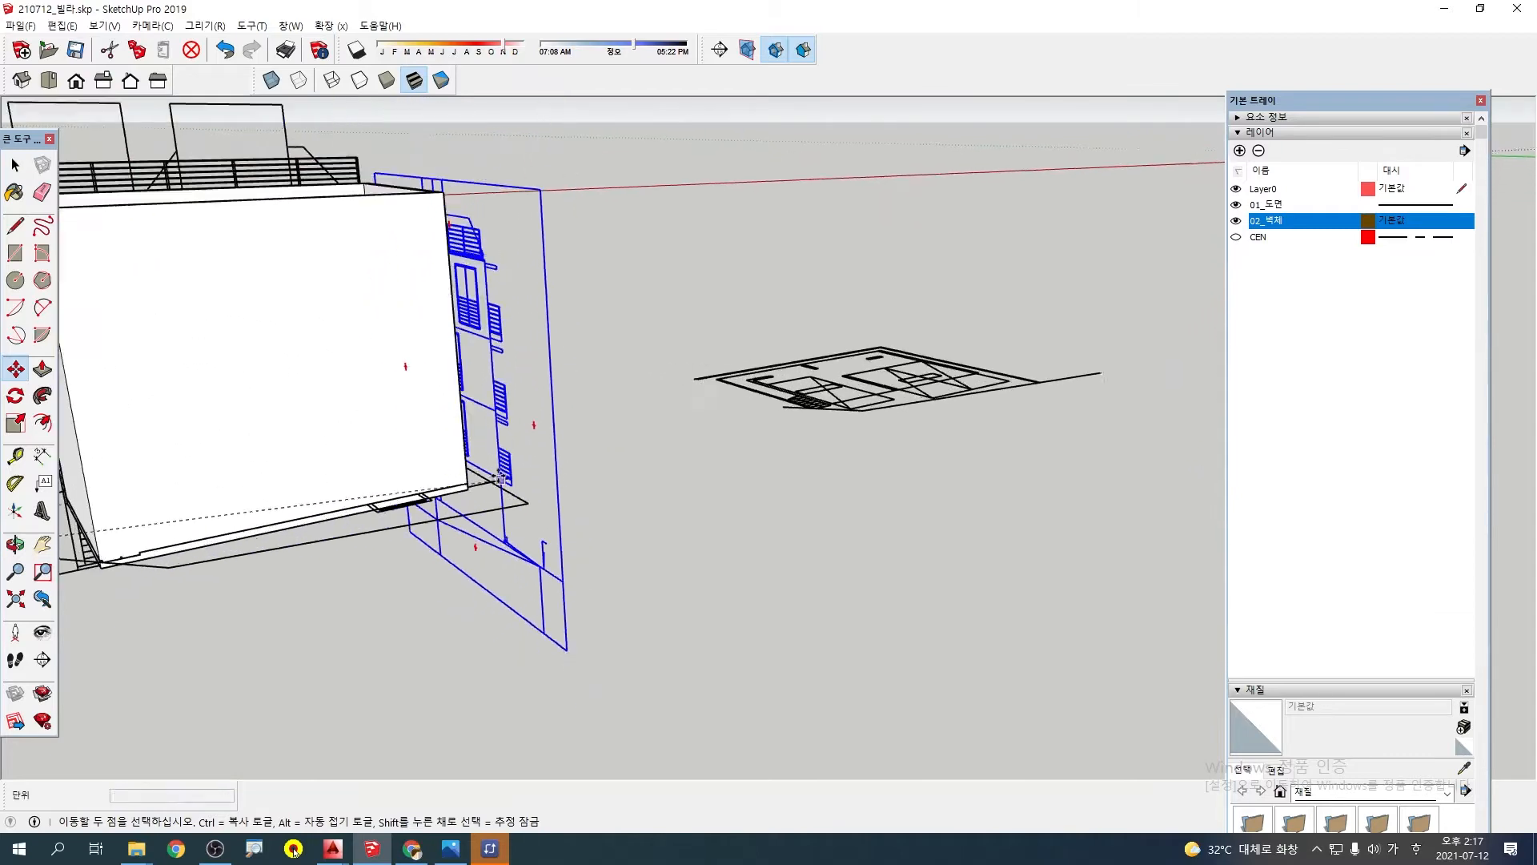
scroll(500, 479, up, 6)
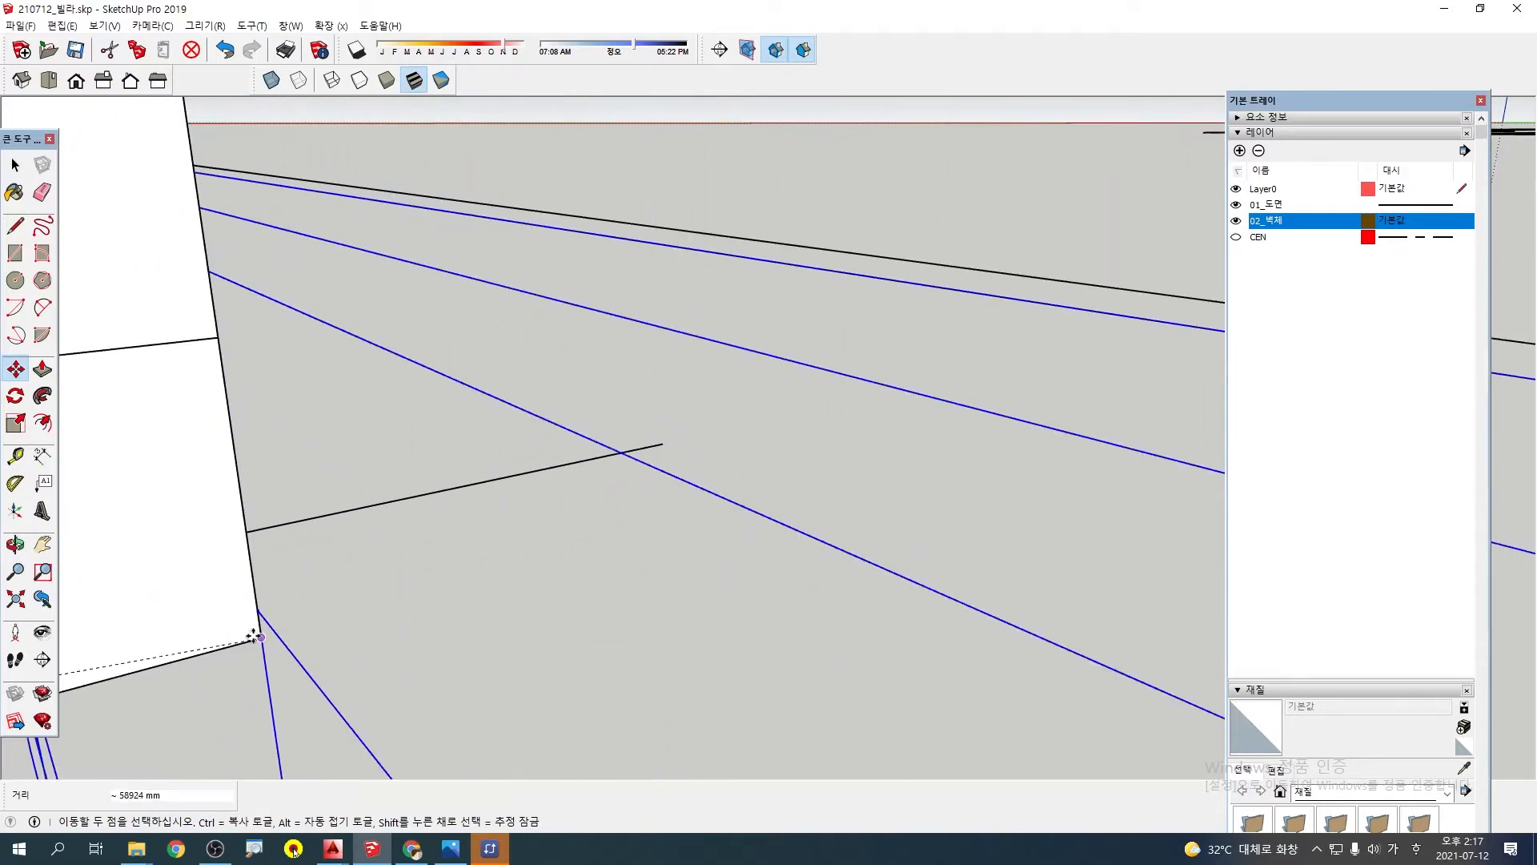
middle_drag(253, 635, 621, 328)
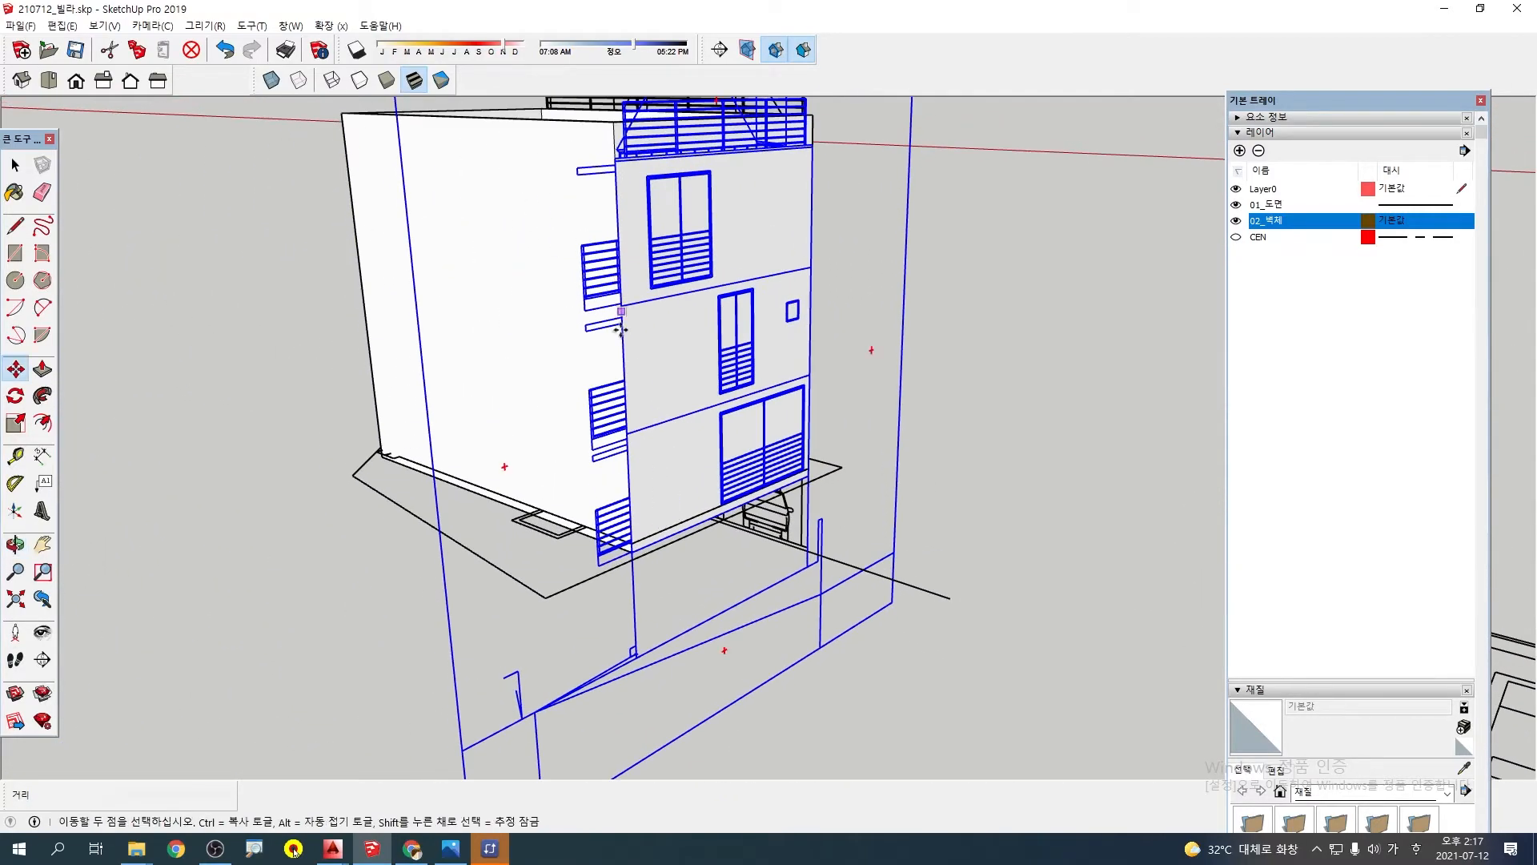
Try standing the front elevation and the remaining side elevation upright together by rotating both 90°
scroll(623, 604, down, 3)
middle_drag(623, 604, 672, 562)
scroll(672, 562, down, 3)
middle_drag(429, 528, 945, 625)
shift+middle_drag(998, 525, 575, 502)
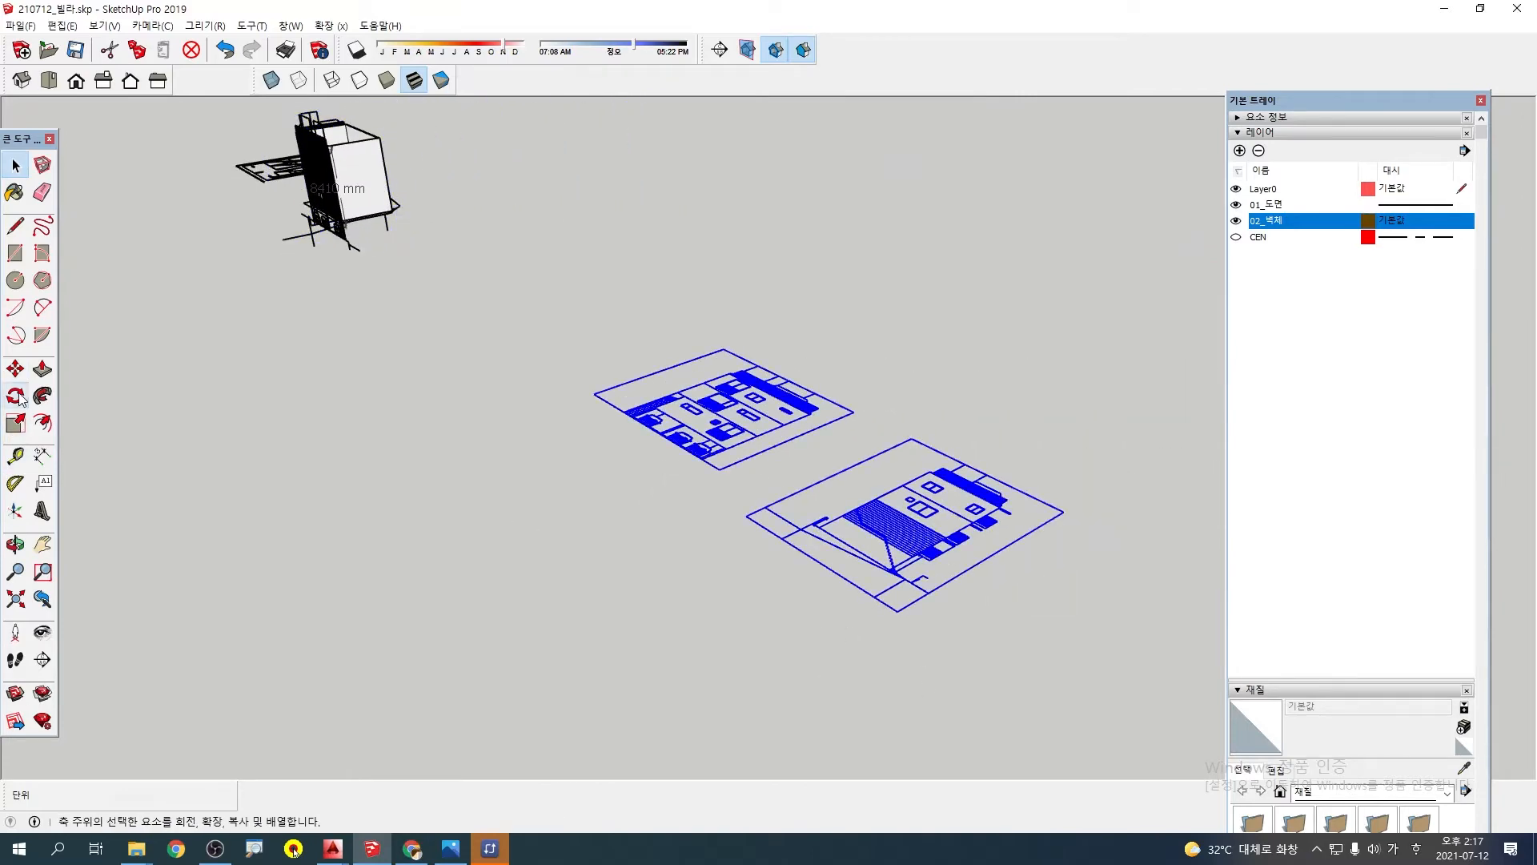
middle_drag(263, 163, 340, 225)
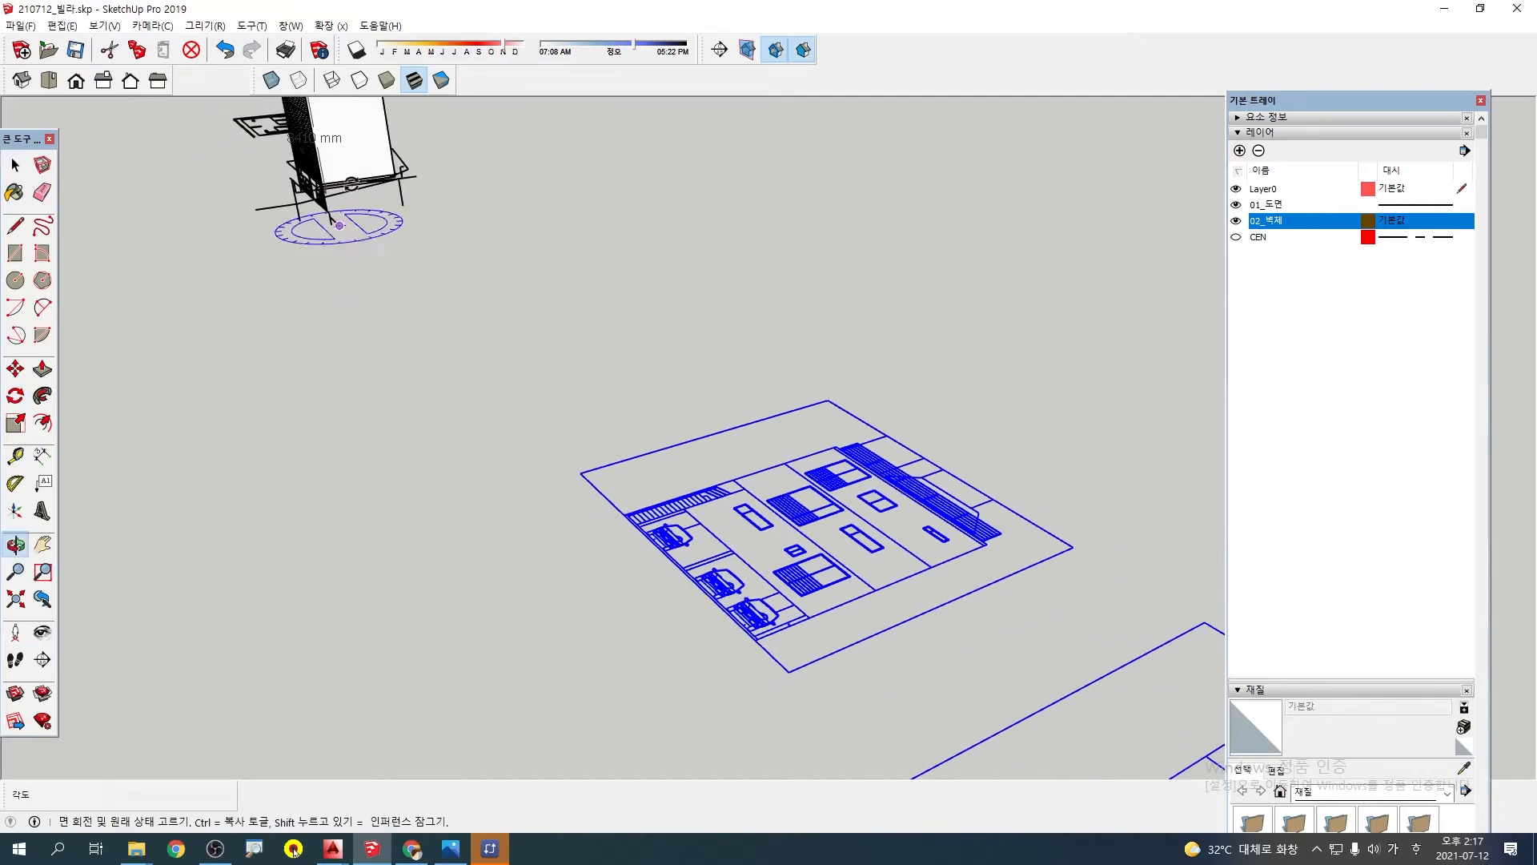
click(337, 152)
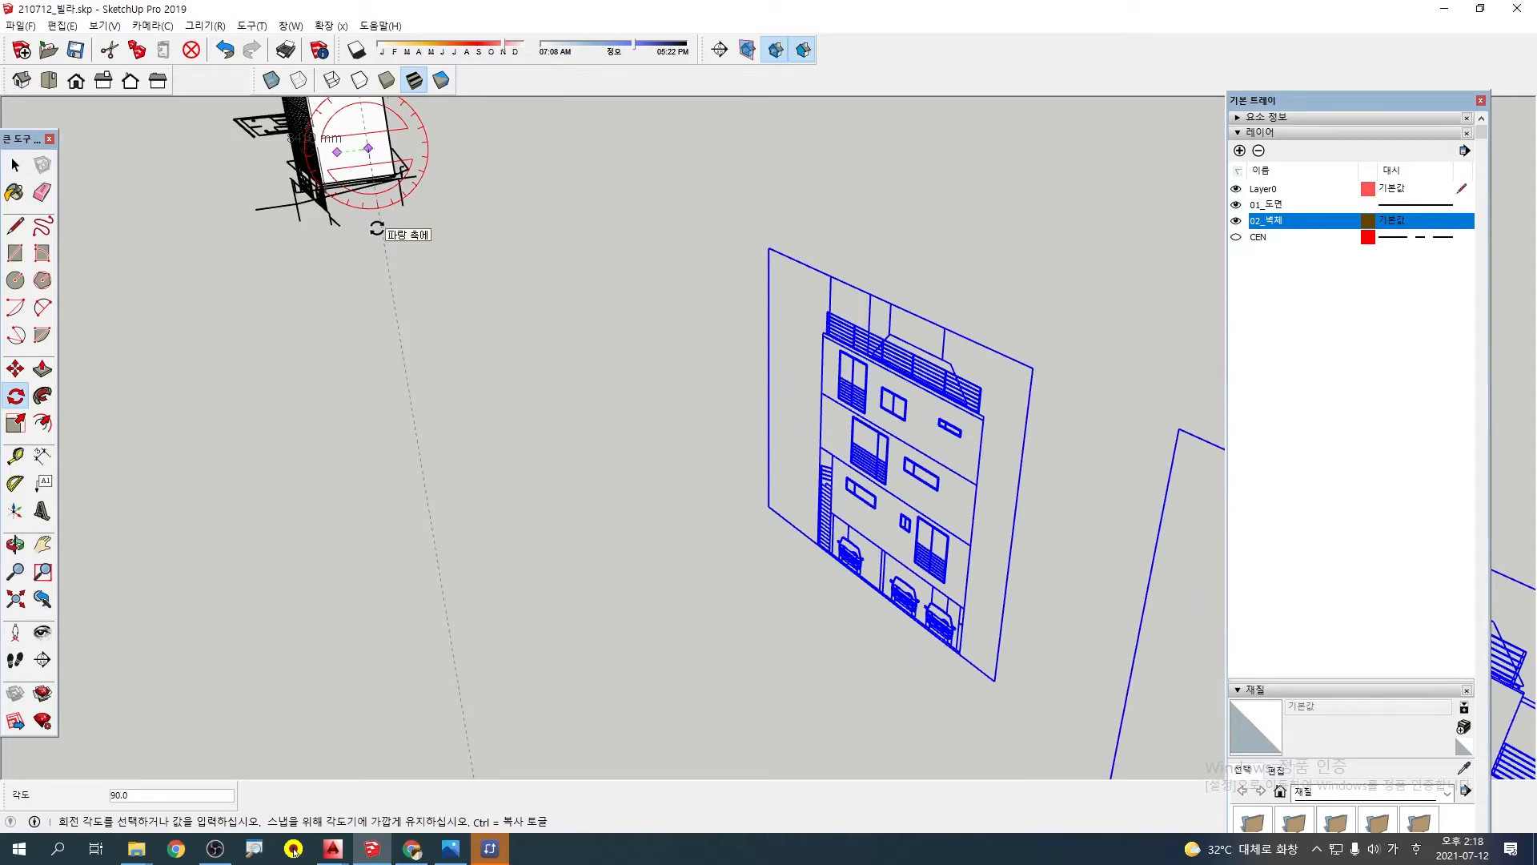
scroll(512, 401, down, 4)
key(space)
Try moving the front elevation by its ground-floor ceiling corner to a spot just in front of the wall model
scroll(685, 526, up, 2)
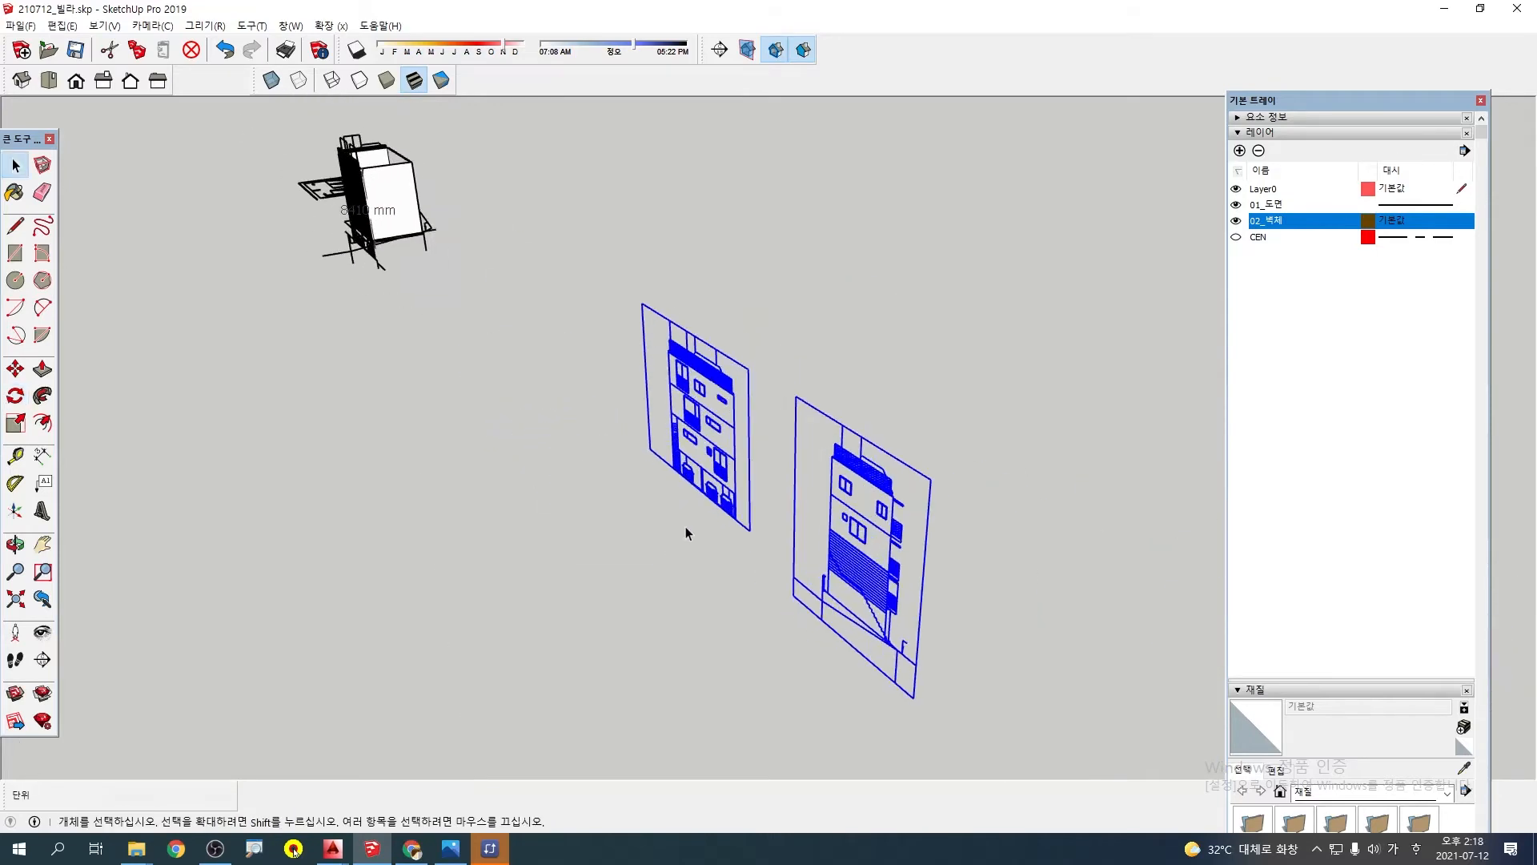
click(723, 474)
middle_drag(752, 487, 289, 452)
scroll(437, 340, up, 3)
middle_drag(692, 328, 646, 344)
scroll(449, 414, up, 2)
key(m)
scroll(408, 420, up, 2)
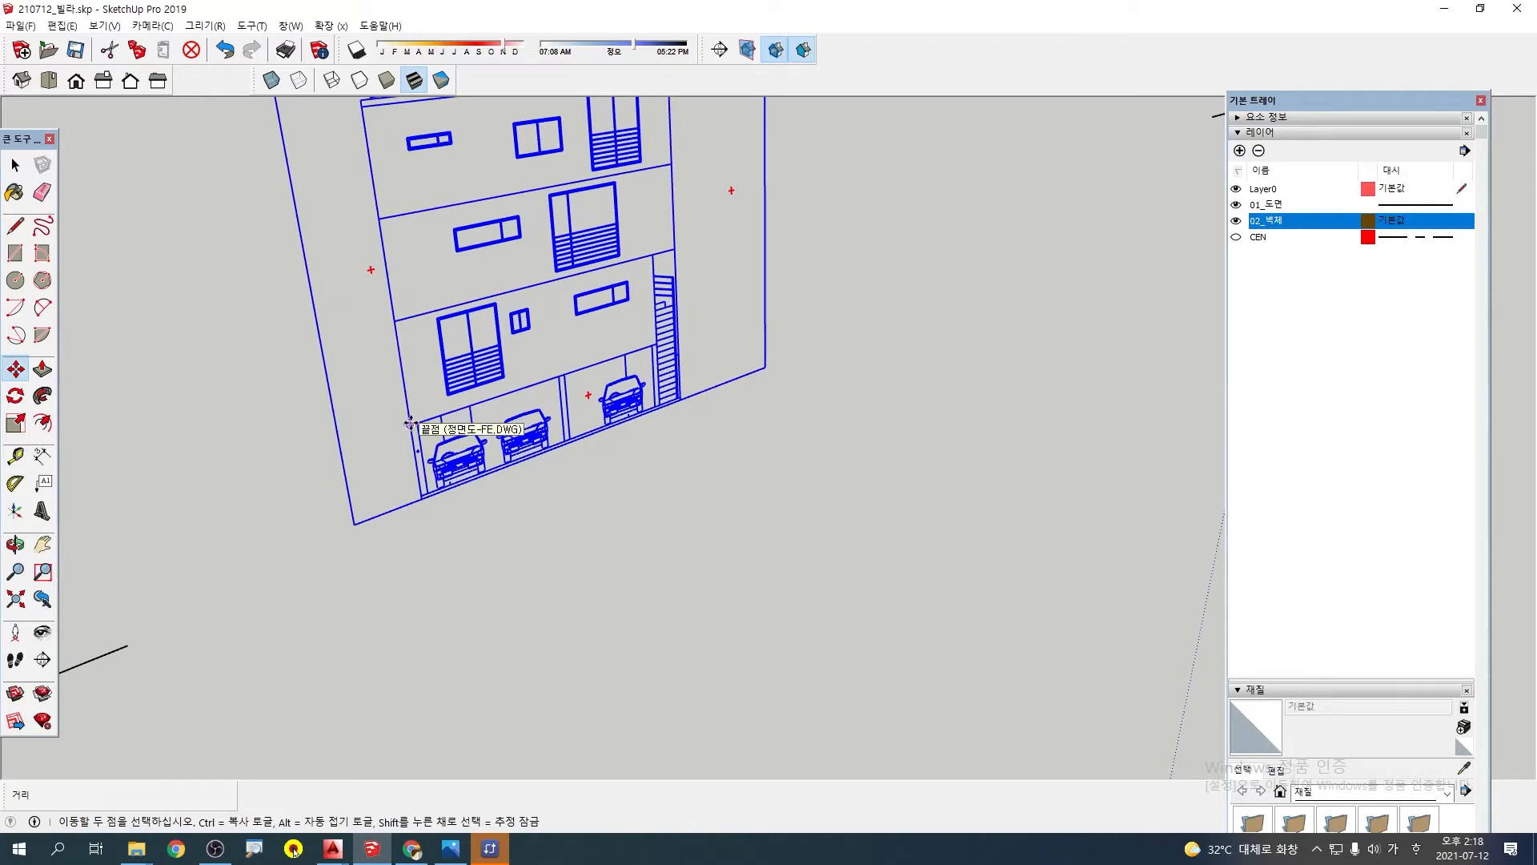
click(409, 425)
scroll(560, 369, down, 6)
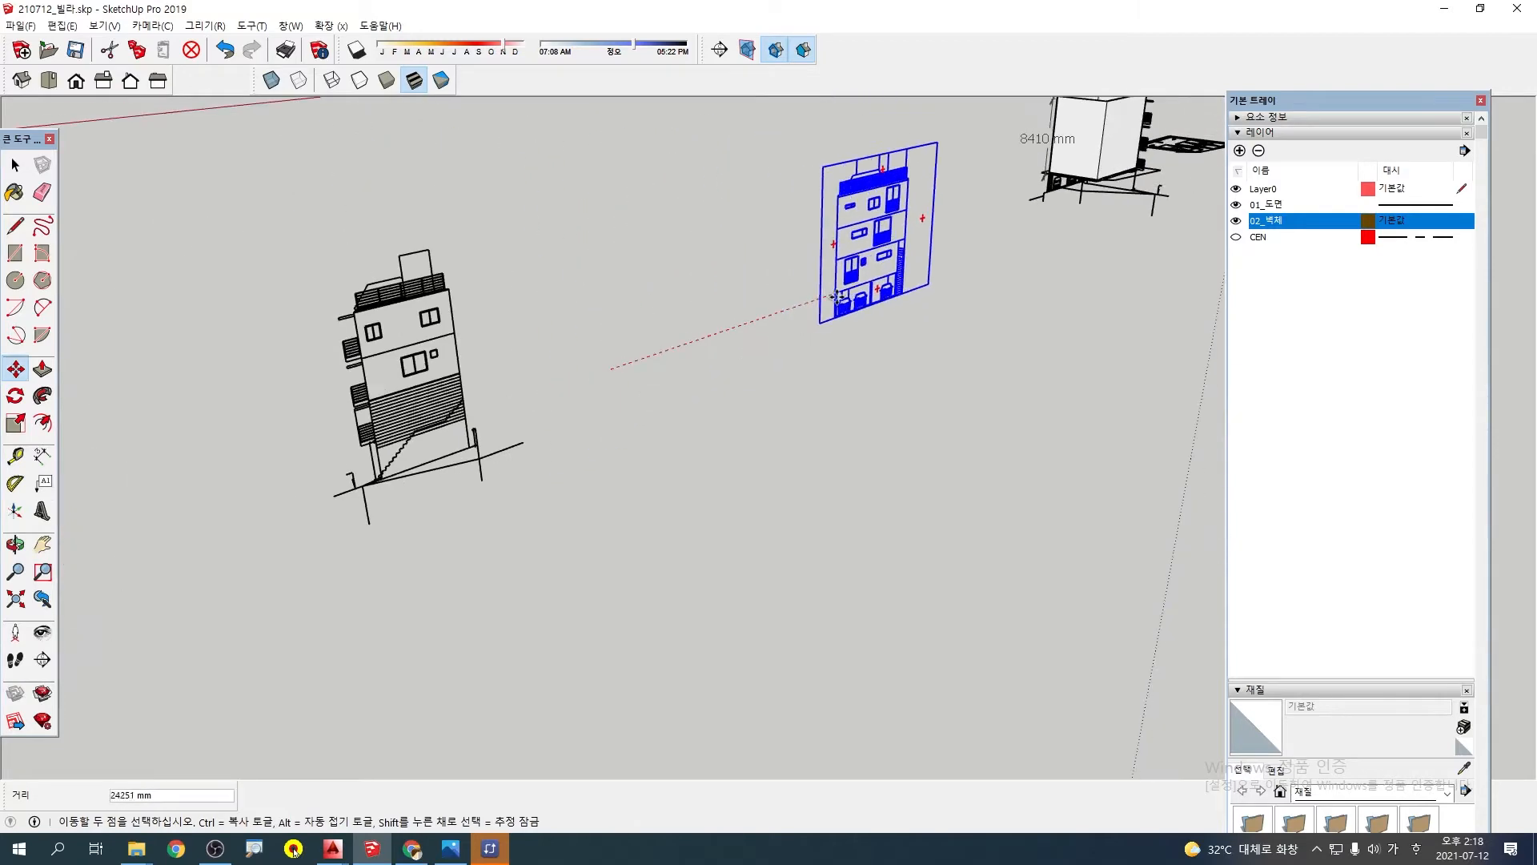
scroll(667, 334, up, 5)
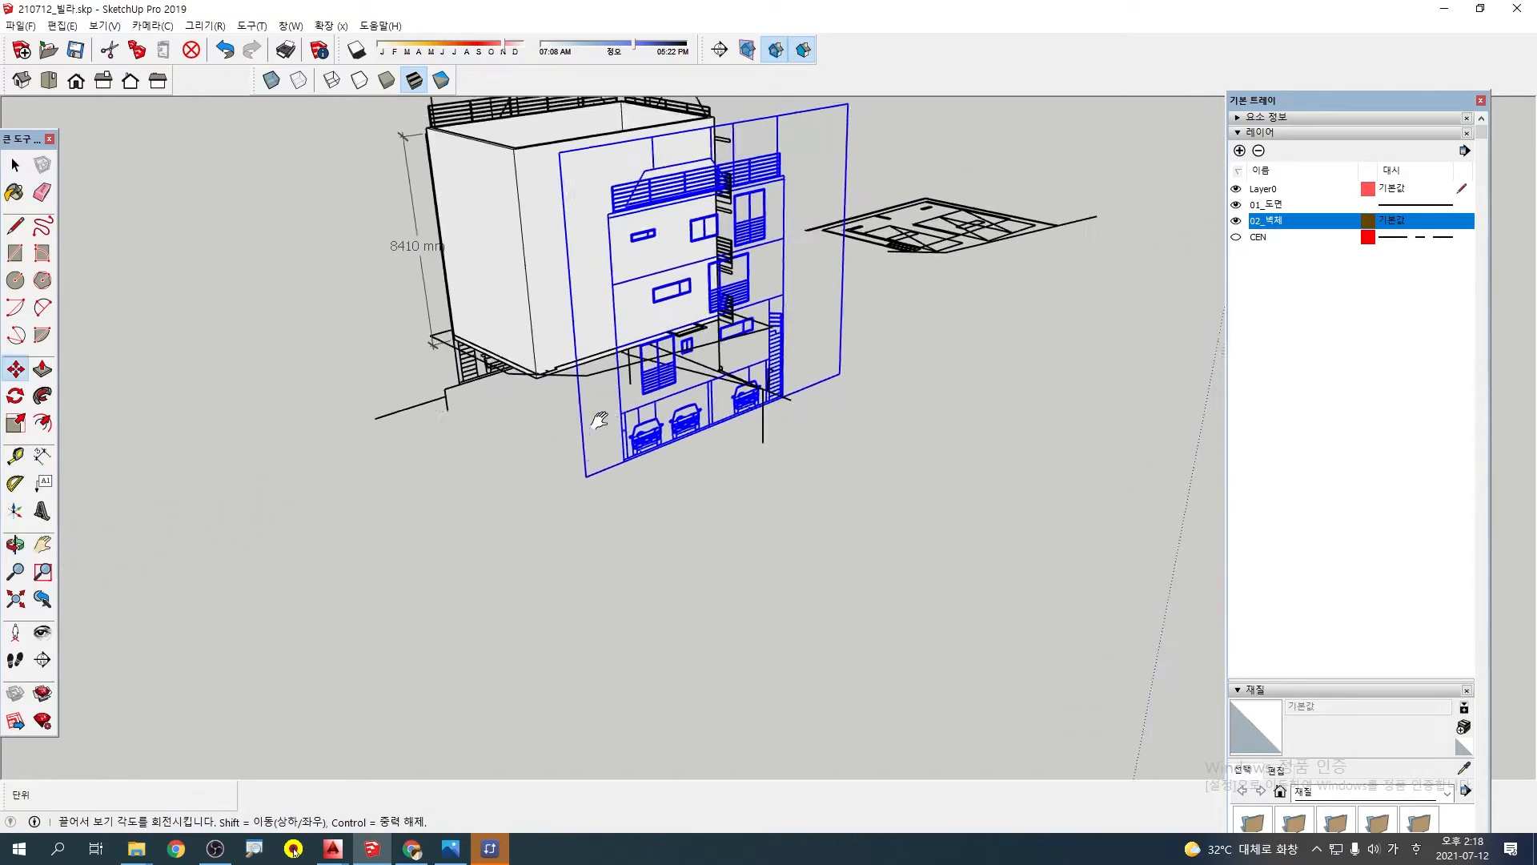
click(393, 556)
Try moving the remaining side elevation across to the area beside the wall model
scroll(391, 556, down, 6)
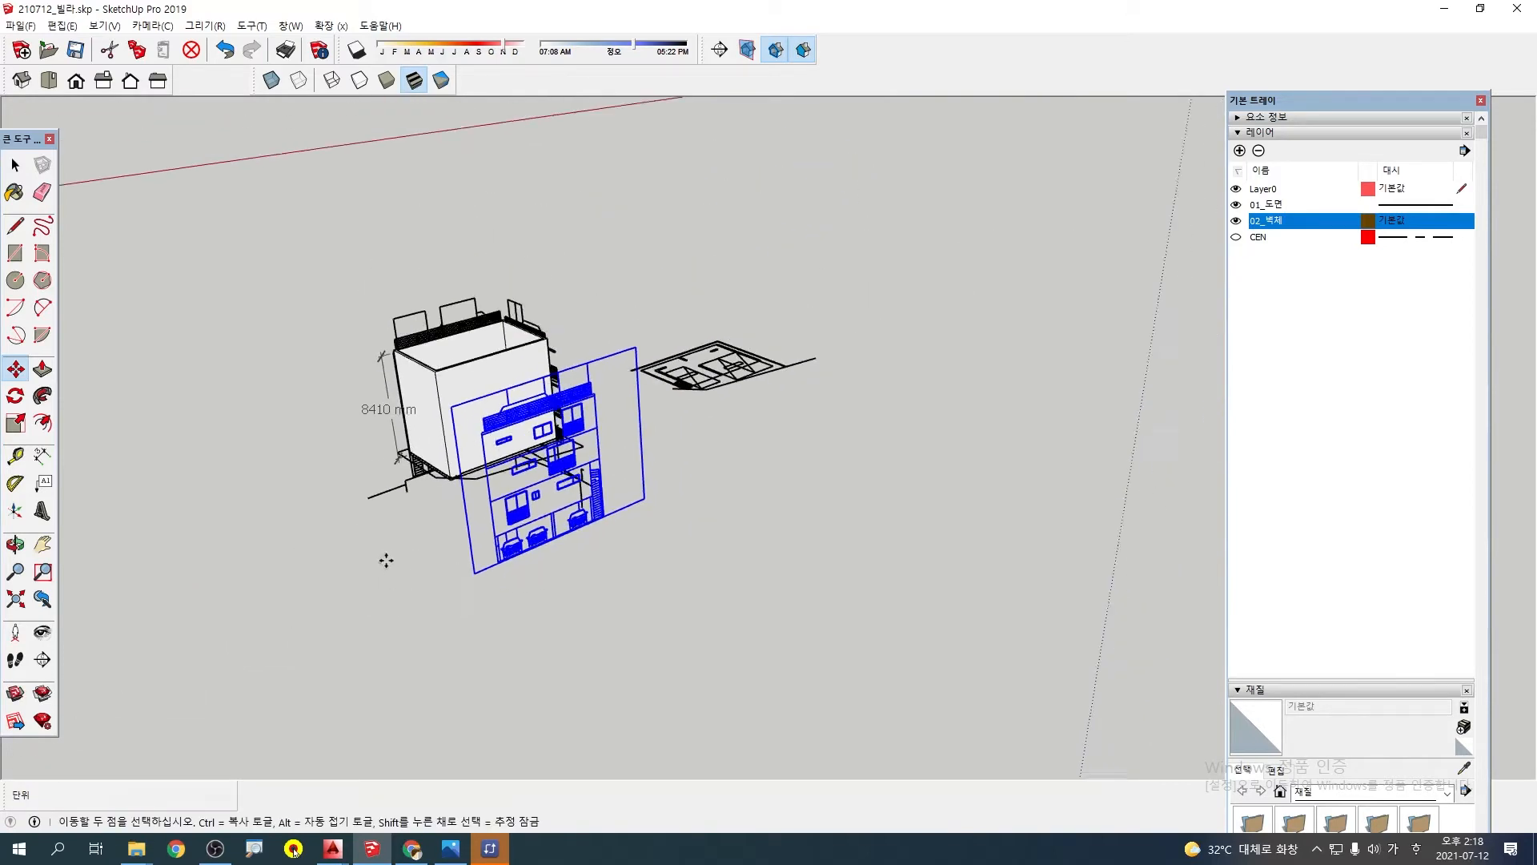
scroll(770, 501, down, 1)
key(space)
click(408, 689)
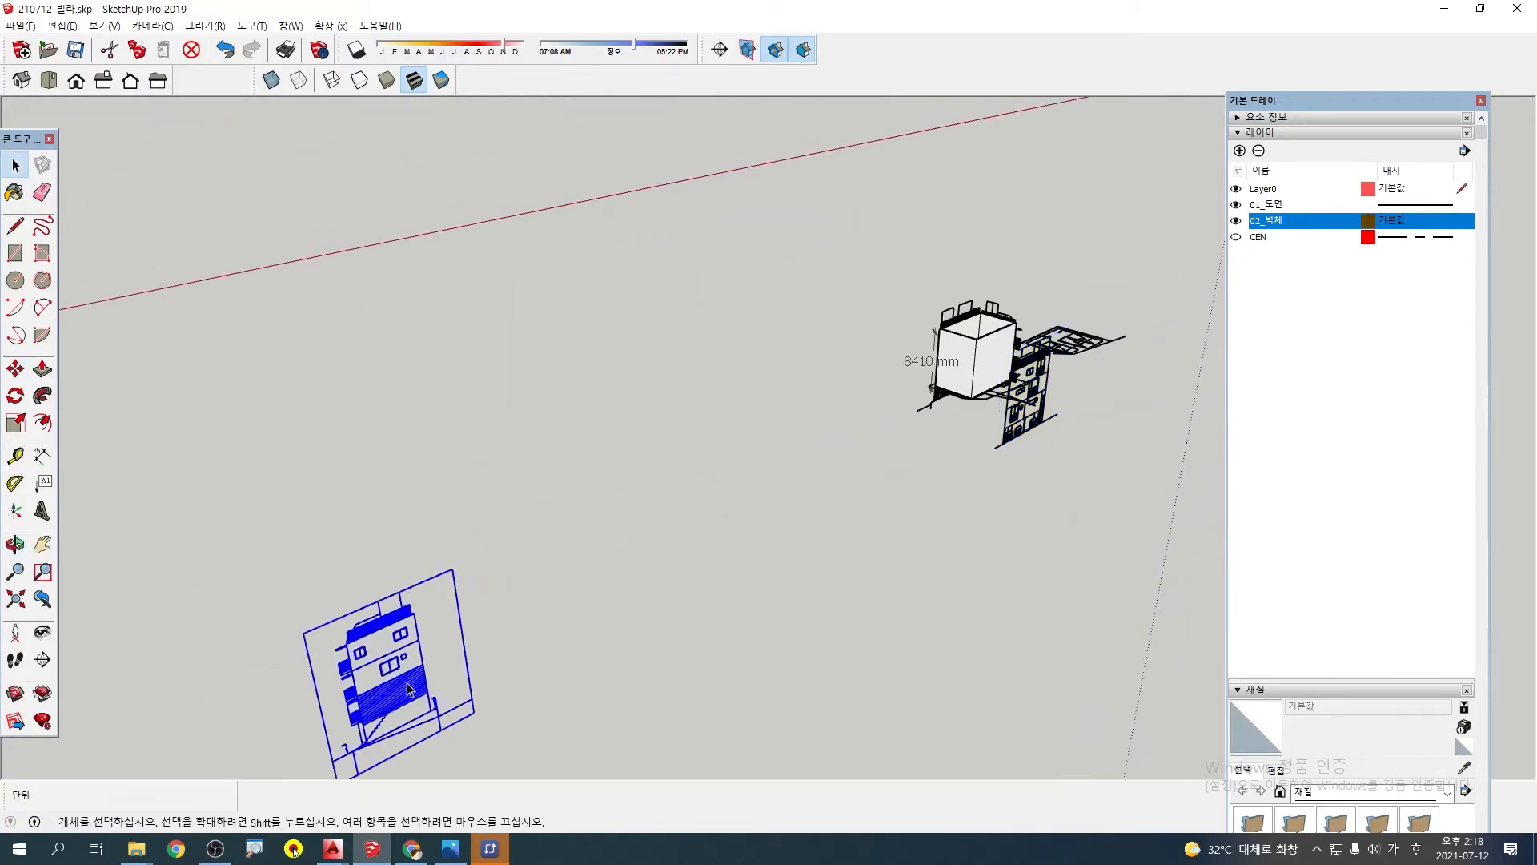
click(394, 693)
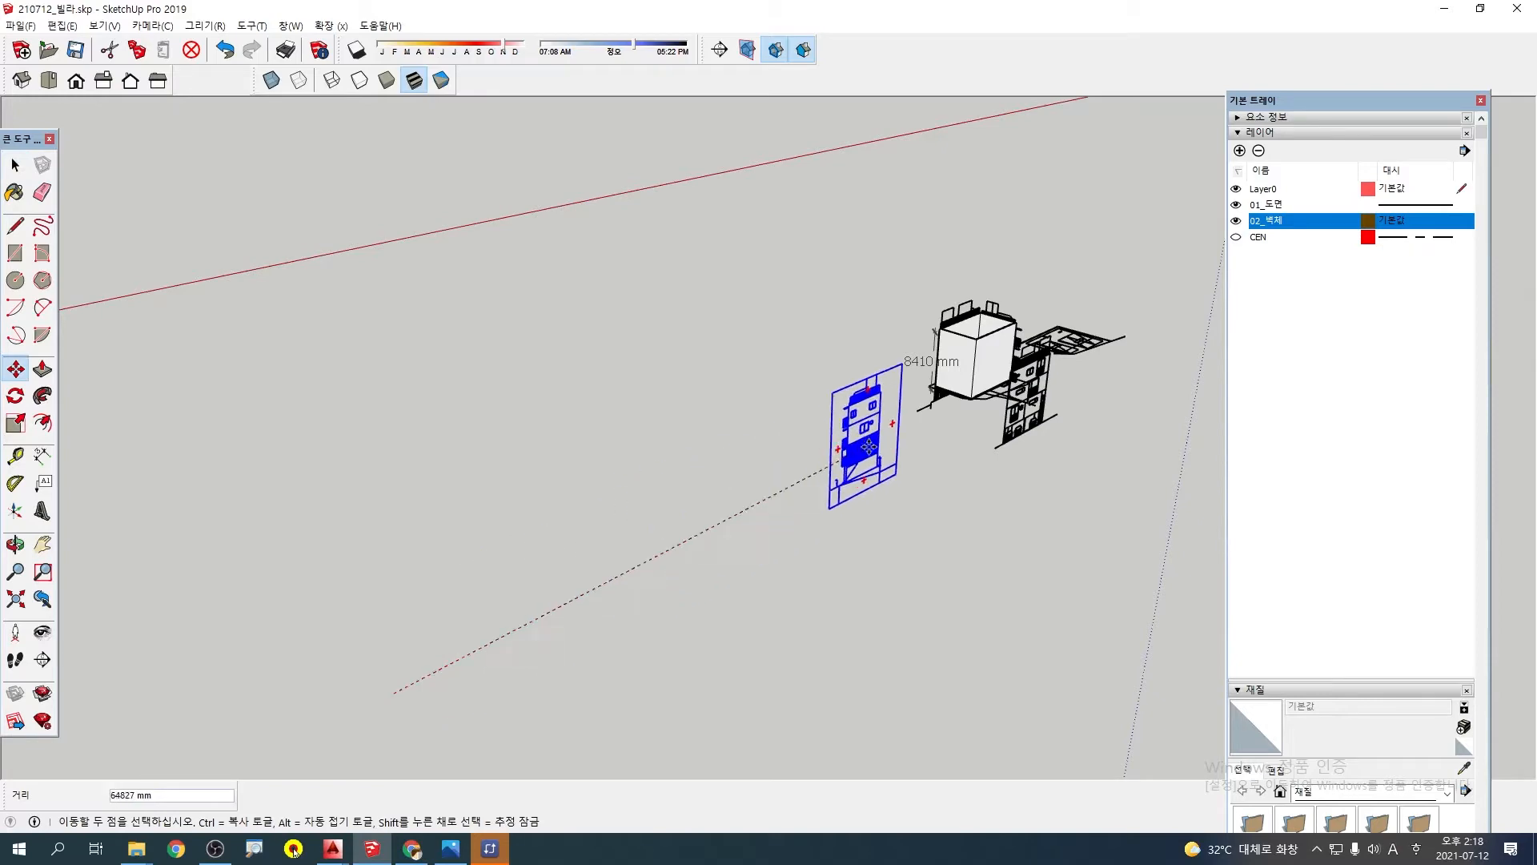
middle_drag(927, 430, 599, 319)
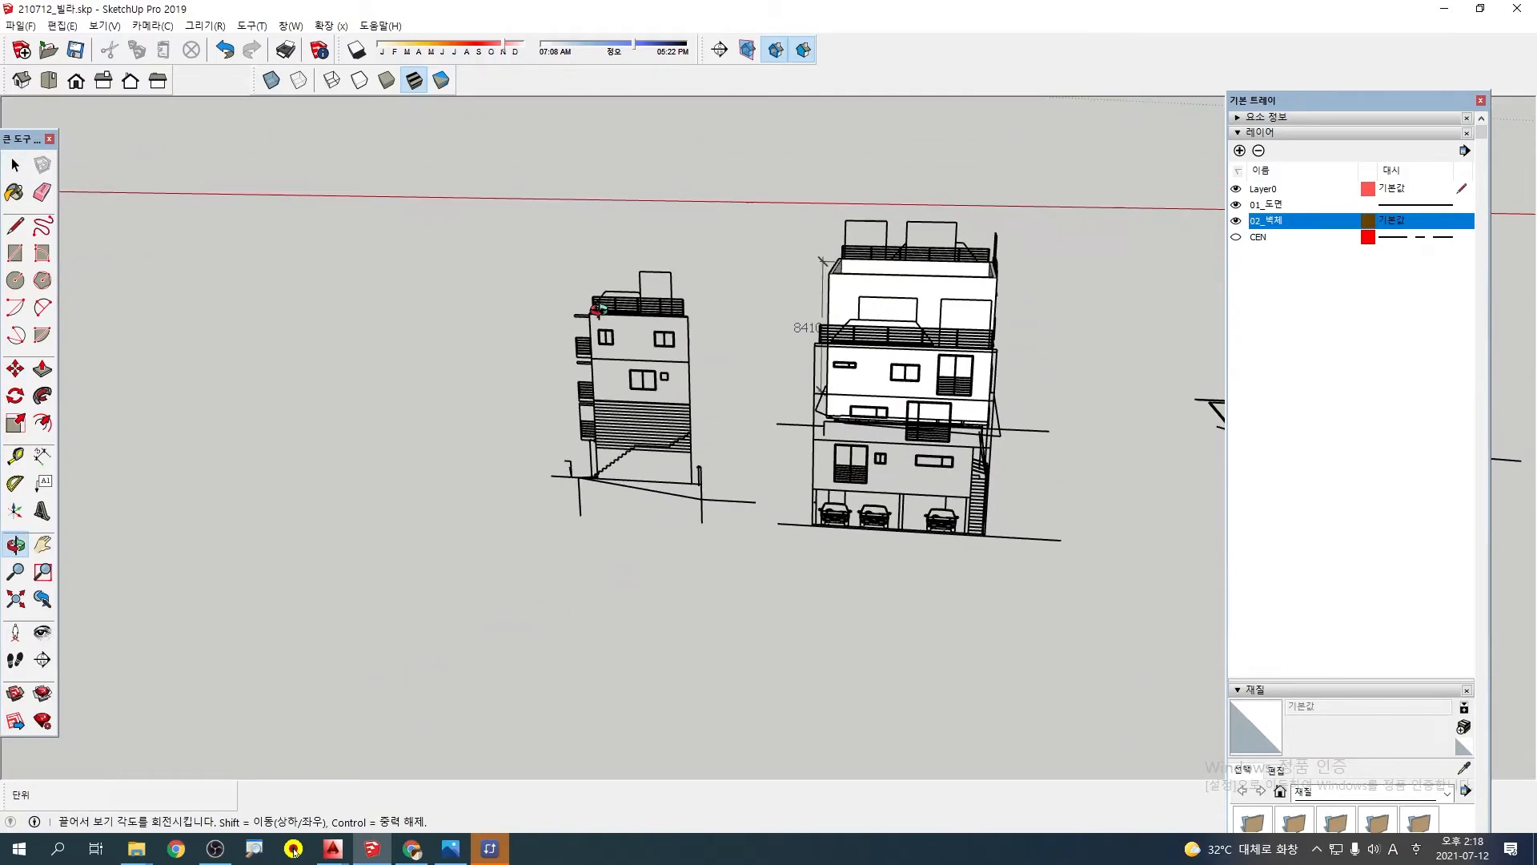
Undo the three elevation moves and the joint rotation, restoring the drawings to their earlier row
scroll(762, 449, up, 2)
scroll(884, 474, up, 1)
middle_drag(1013, 450, 691, 558)
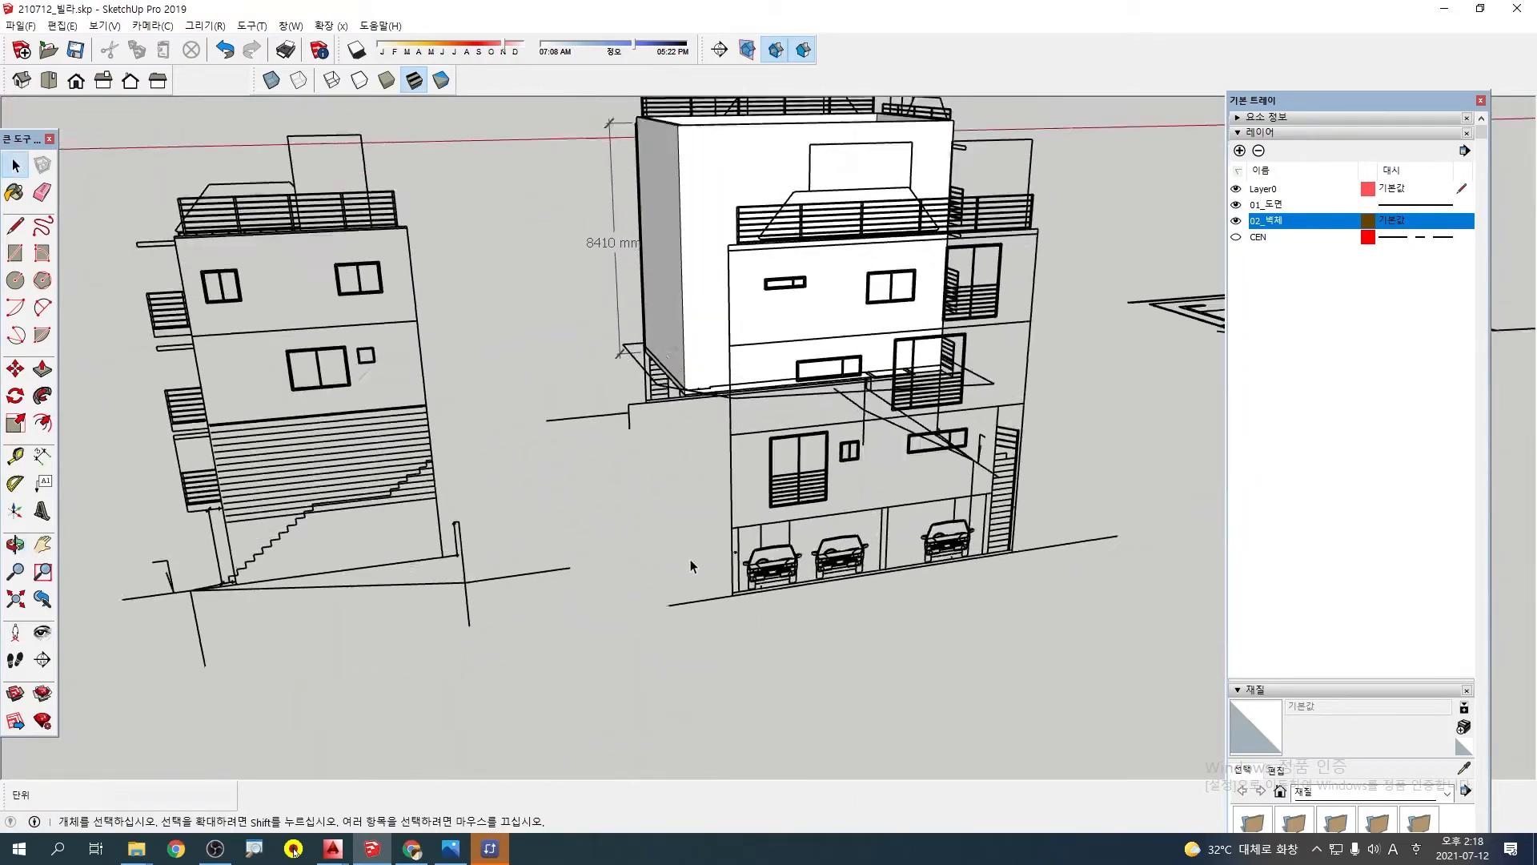
scroll(690, 561, down, 2)
scroll(690, 561, down, 2)
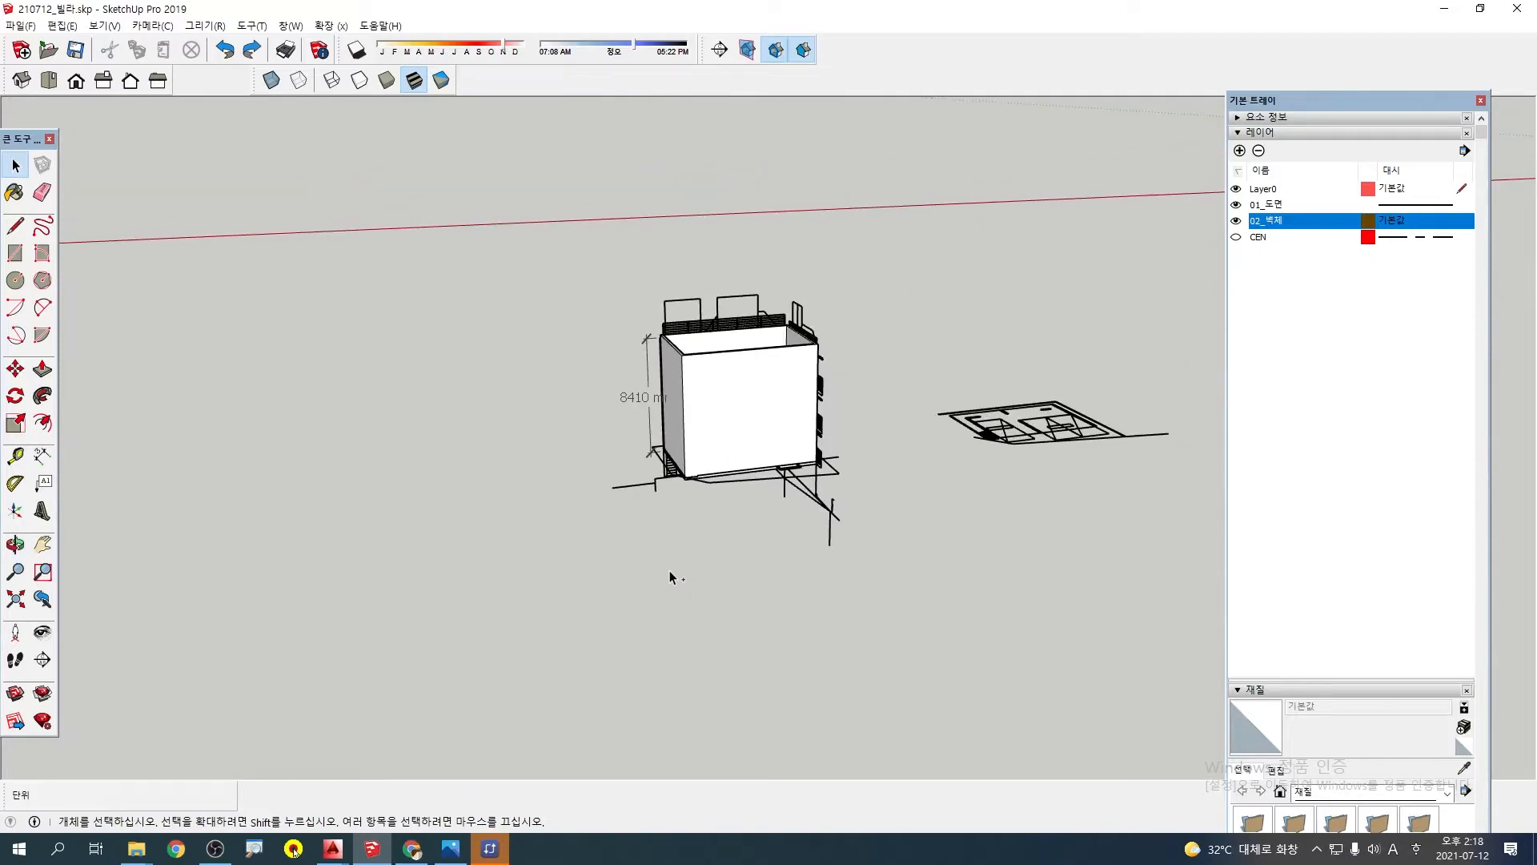
scroll(658, 570, down, 4)
middle_drag(382, 557, 996, 733)
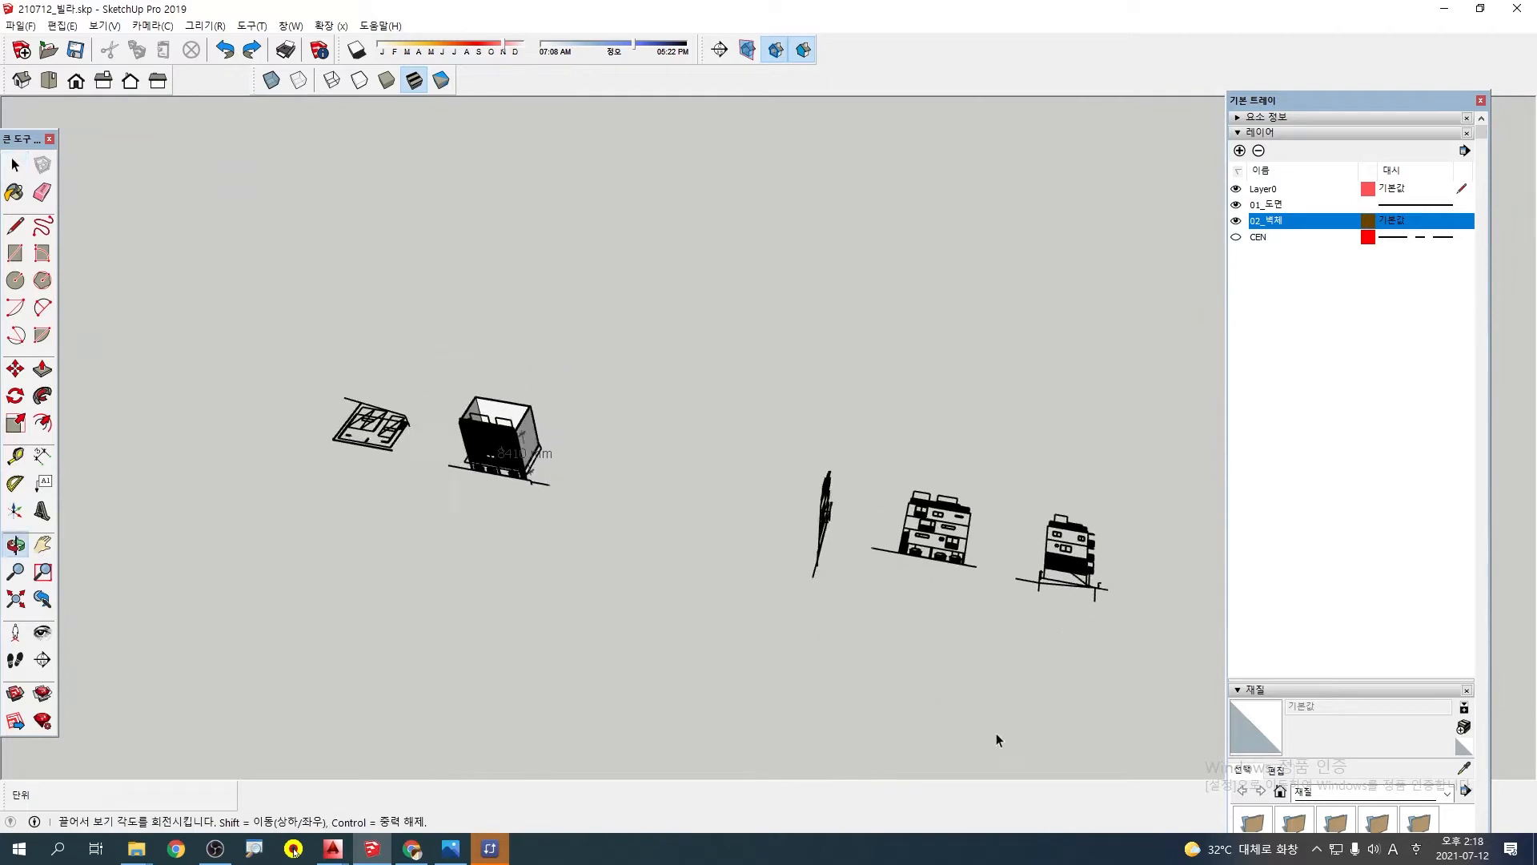
scroll(940, 578, up, 3)
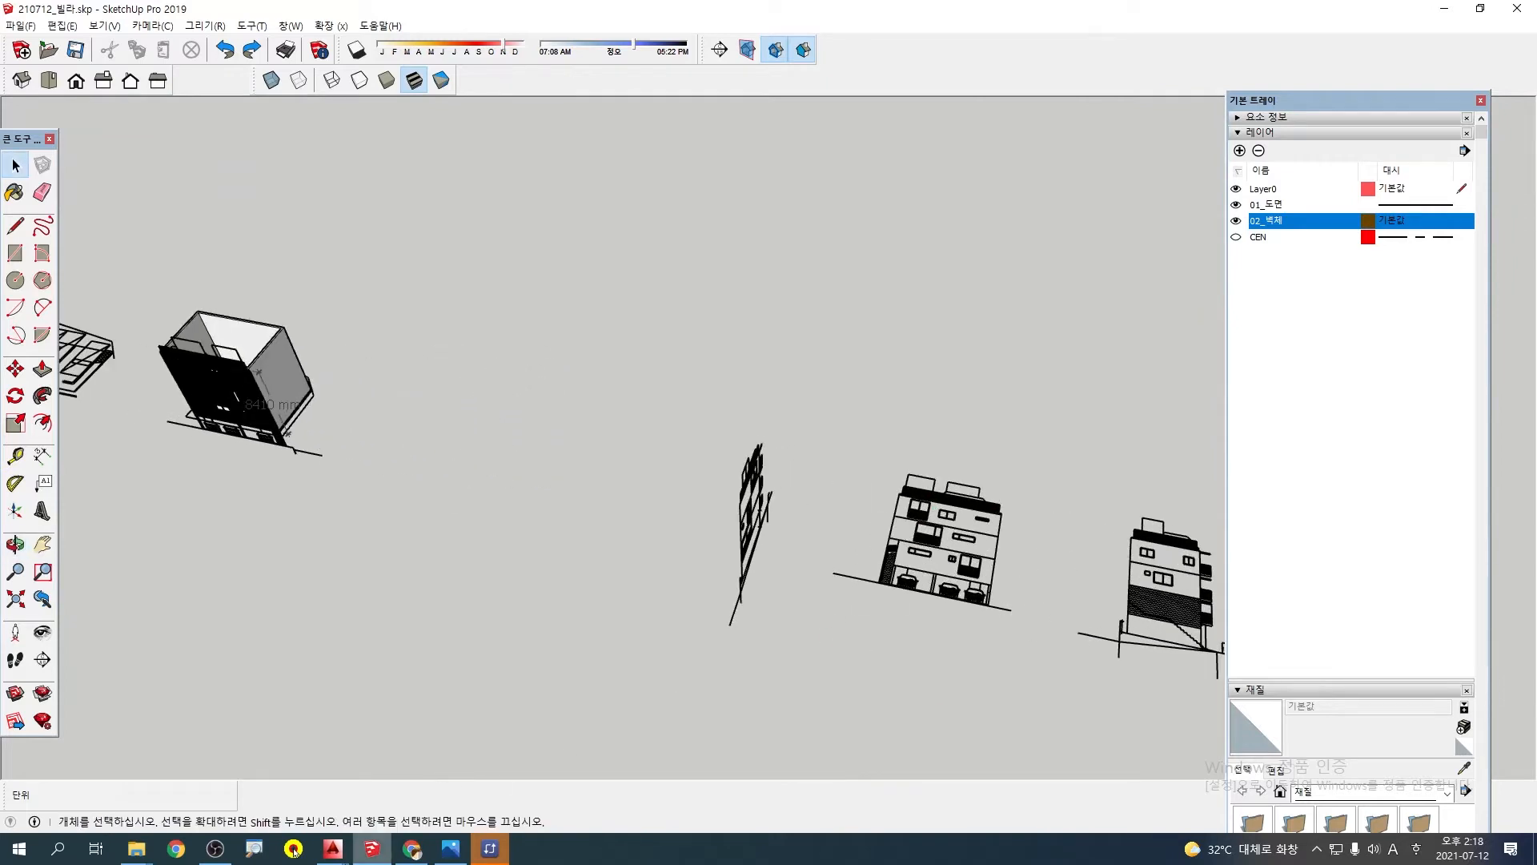
Switch to AutoCAD to check the front elevation 정면도-FE.DWG, then return to SketchUp and compare it with the wall model
click(330, 855)
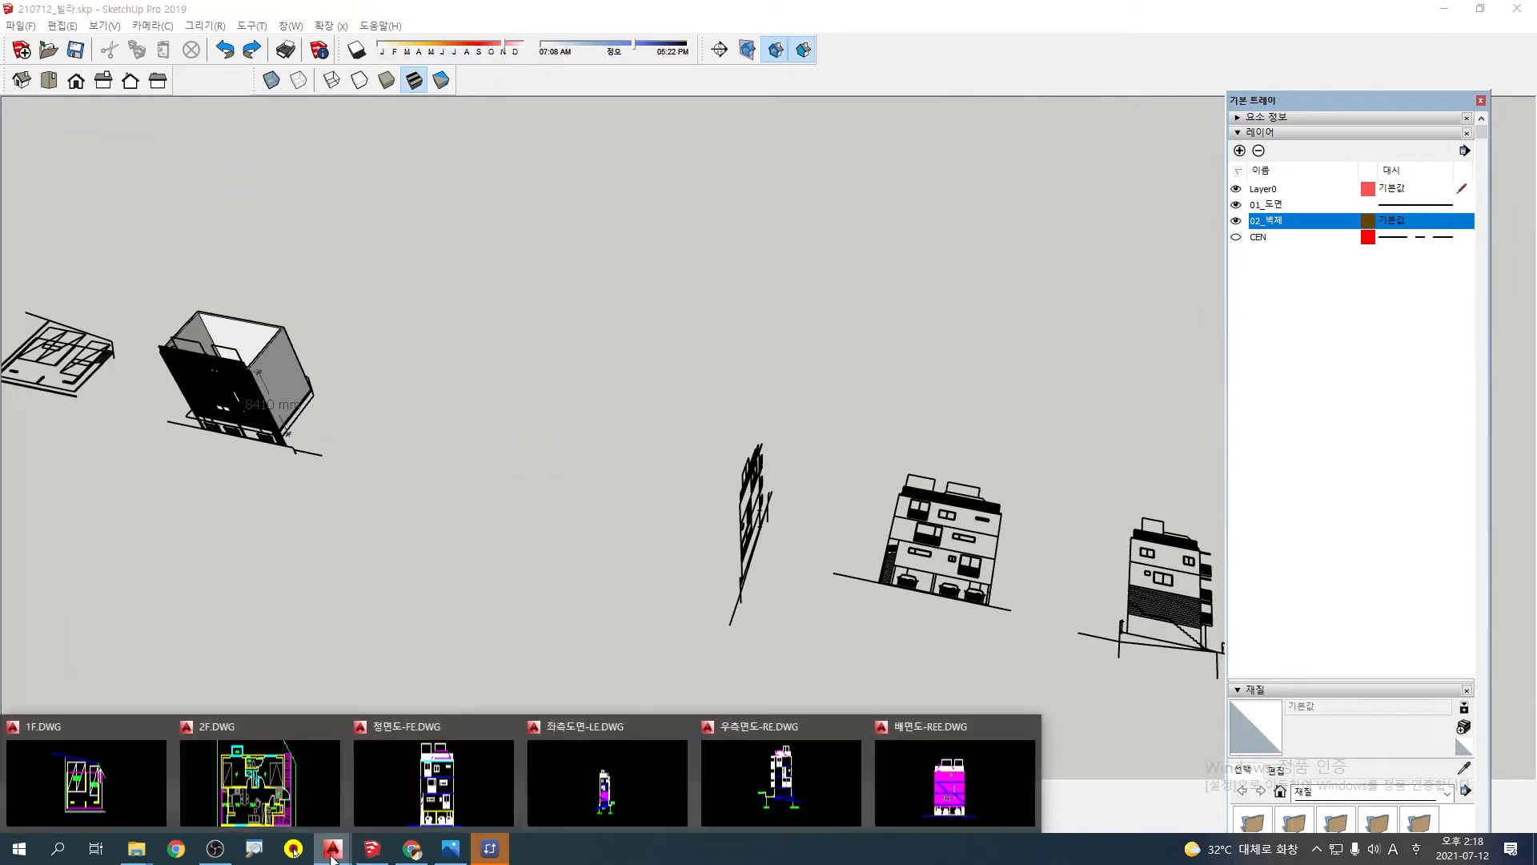
click(417, 767)
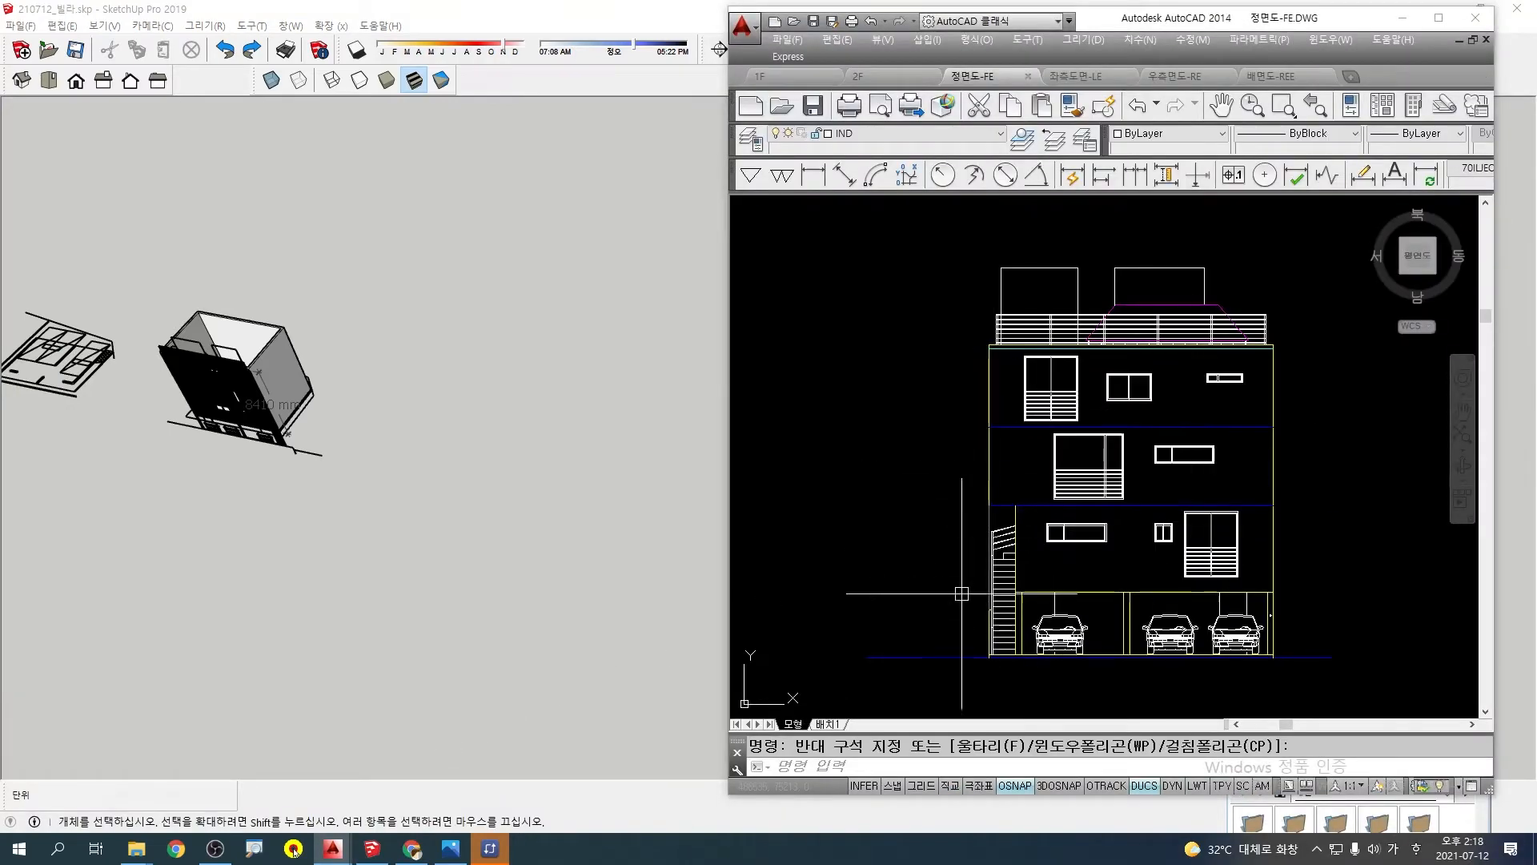
click(425, 565)
scroll(523, 545, down, 1)
middle_drag(524, 544, 516, 408)
scroll(226, 474, up, 3)
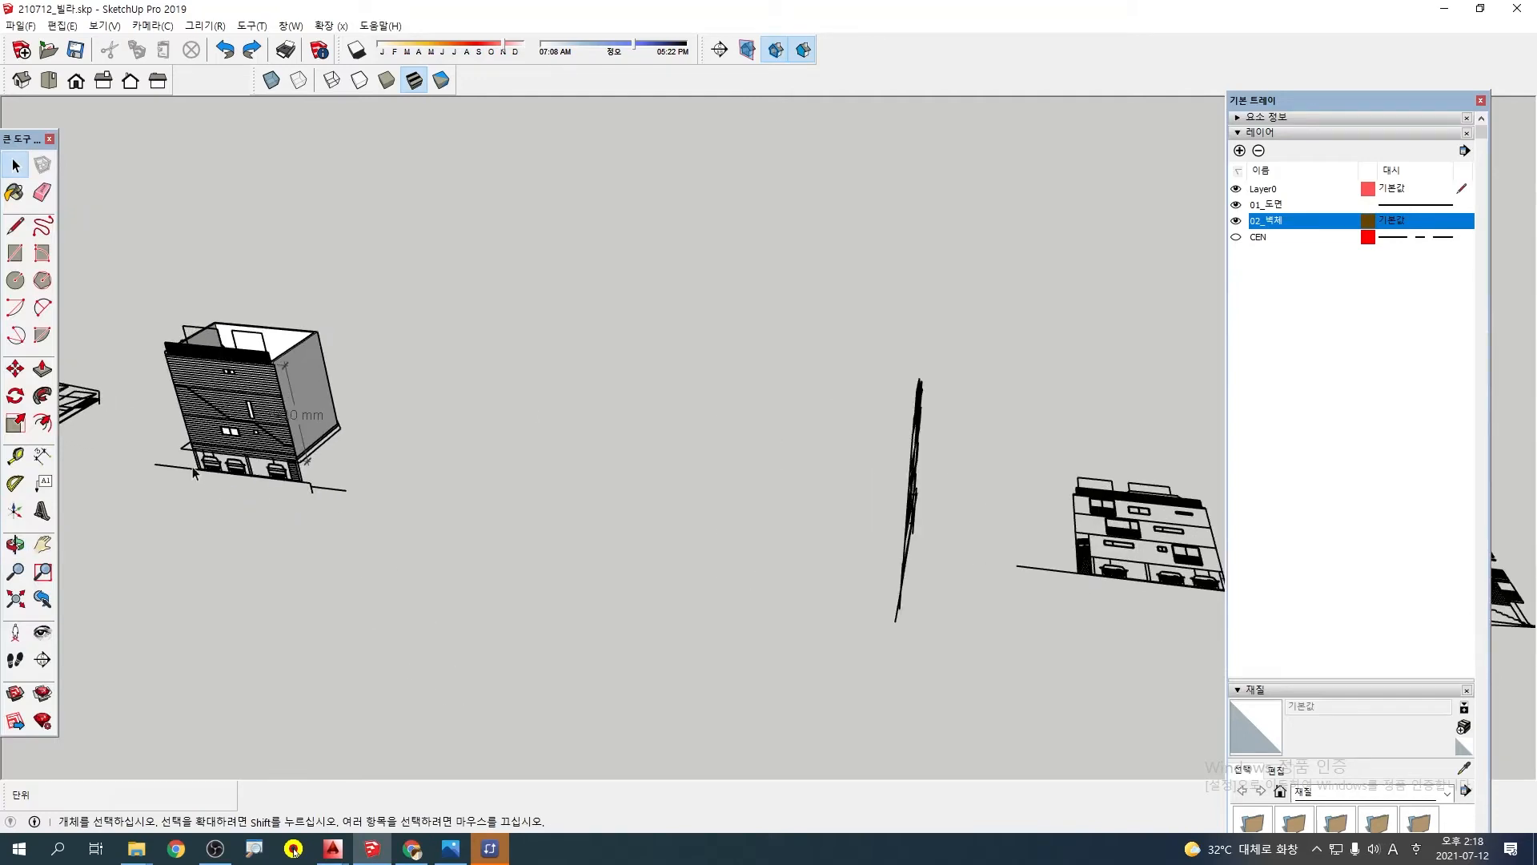
scroll(193, 473, up, 5)
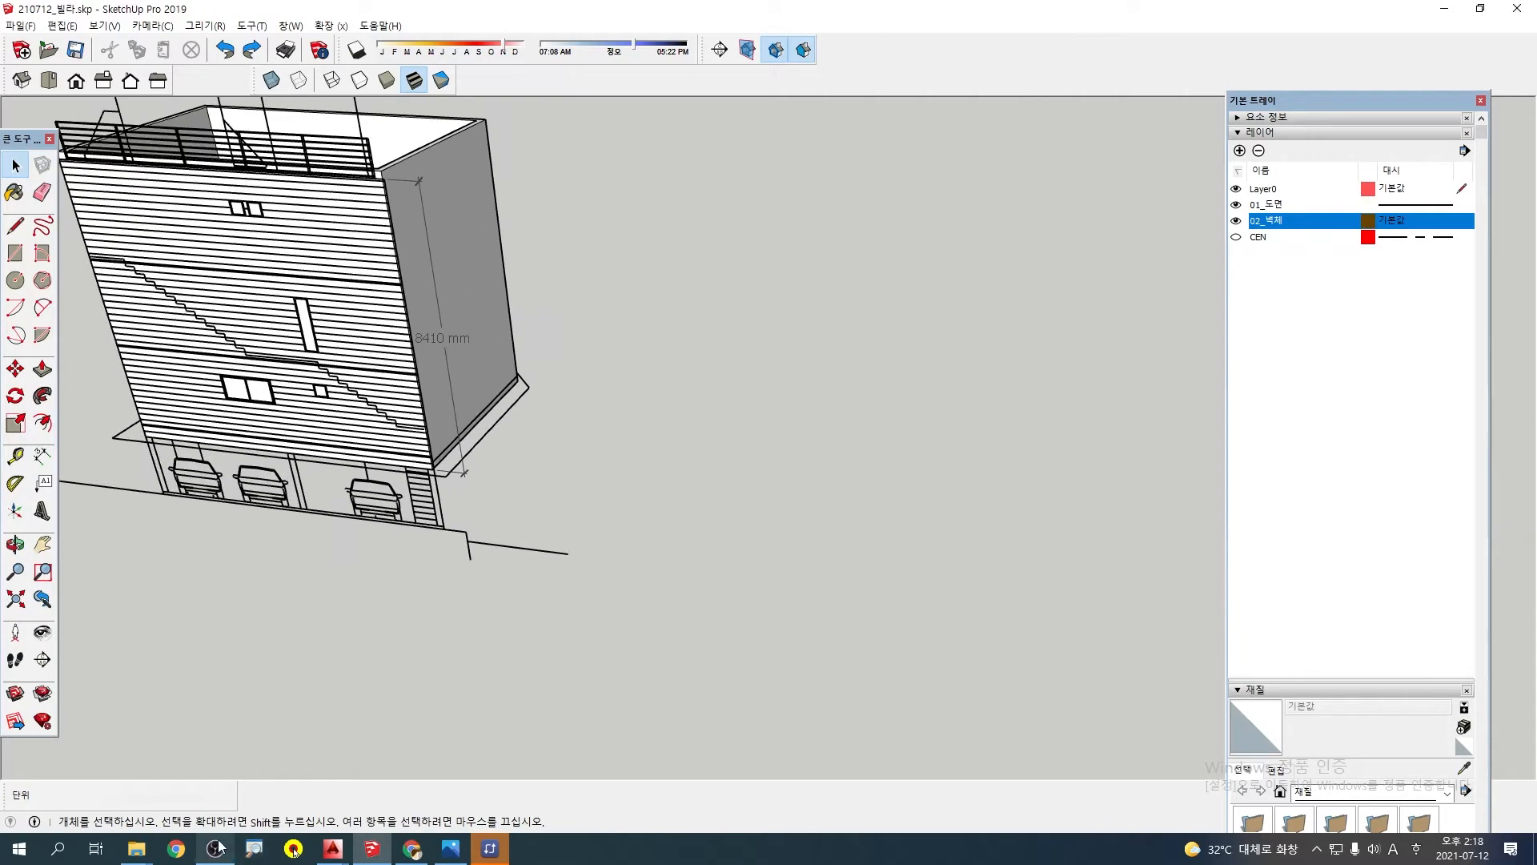
Check the rear elevation 배면도-REE.DWG in AutoCAD against the rear elevation on the wall model, then return to the elevation row
click(332, 849)
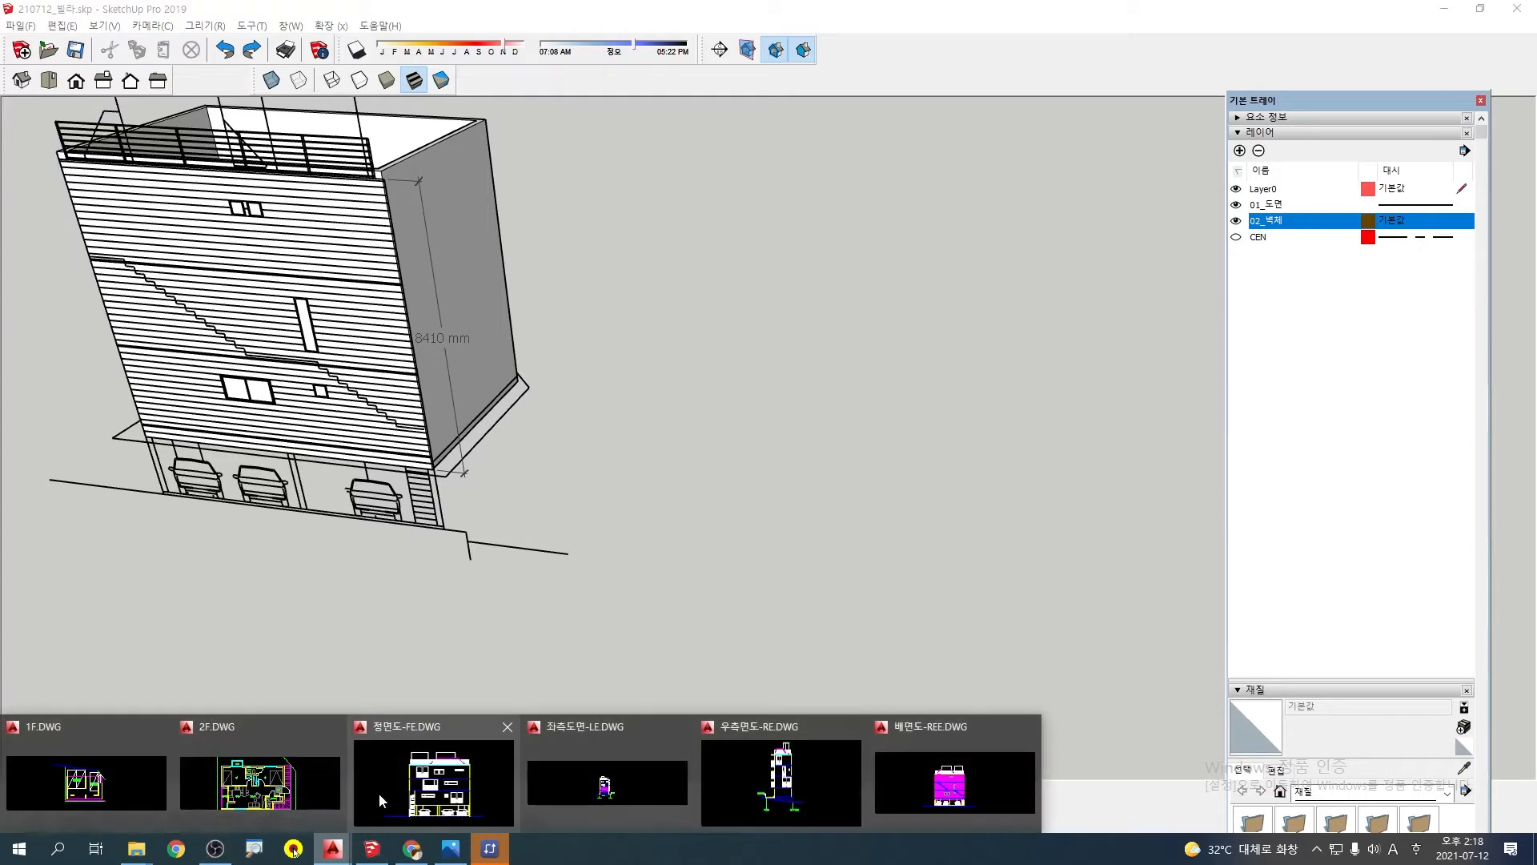
click(929, 770)
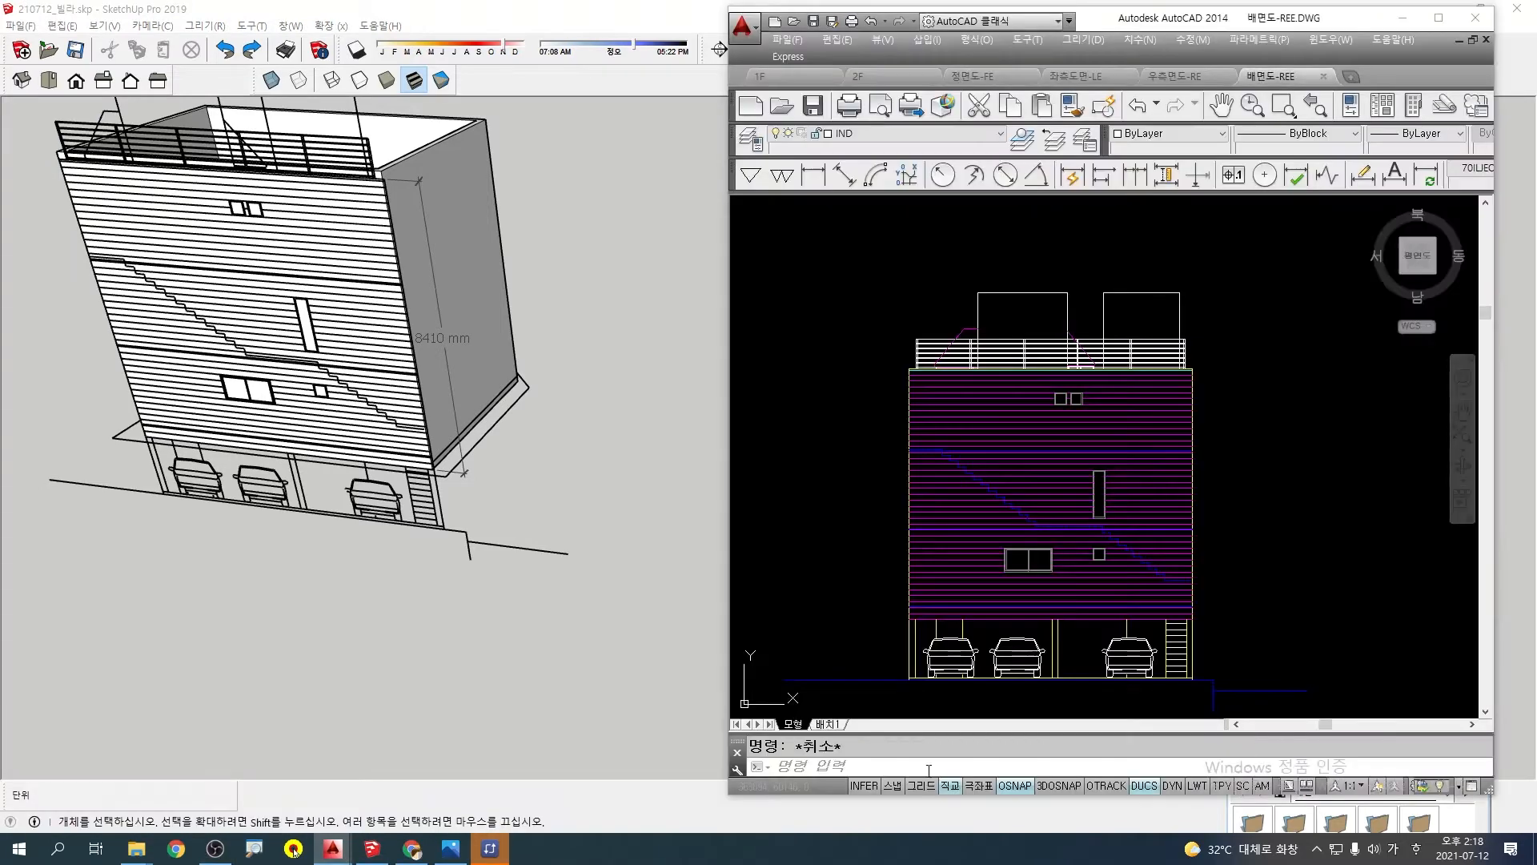
click(604, 717)
scroll(623, 654, down, 5)
mouse_move(896, 583)
shift+middle_down()
mouse_move(599, 573)
mouse_move(594, 619)
mouse_move(620, 599)
mouse_move(598, 621)
shift+middle_up()
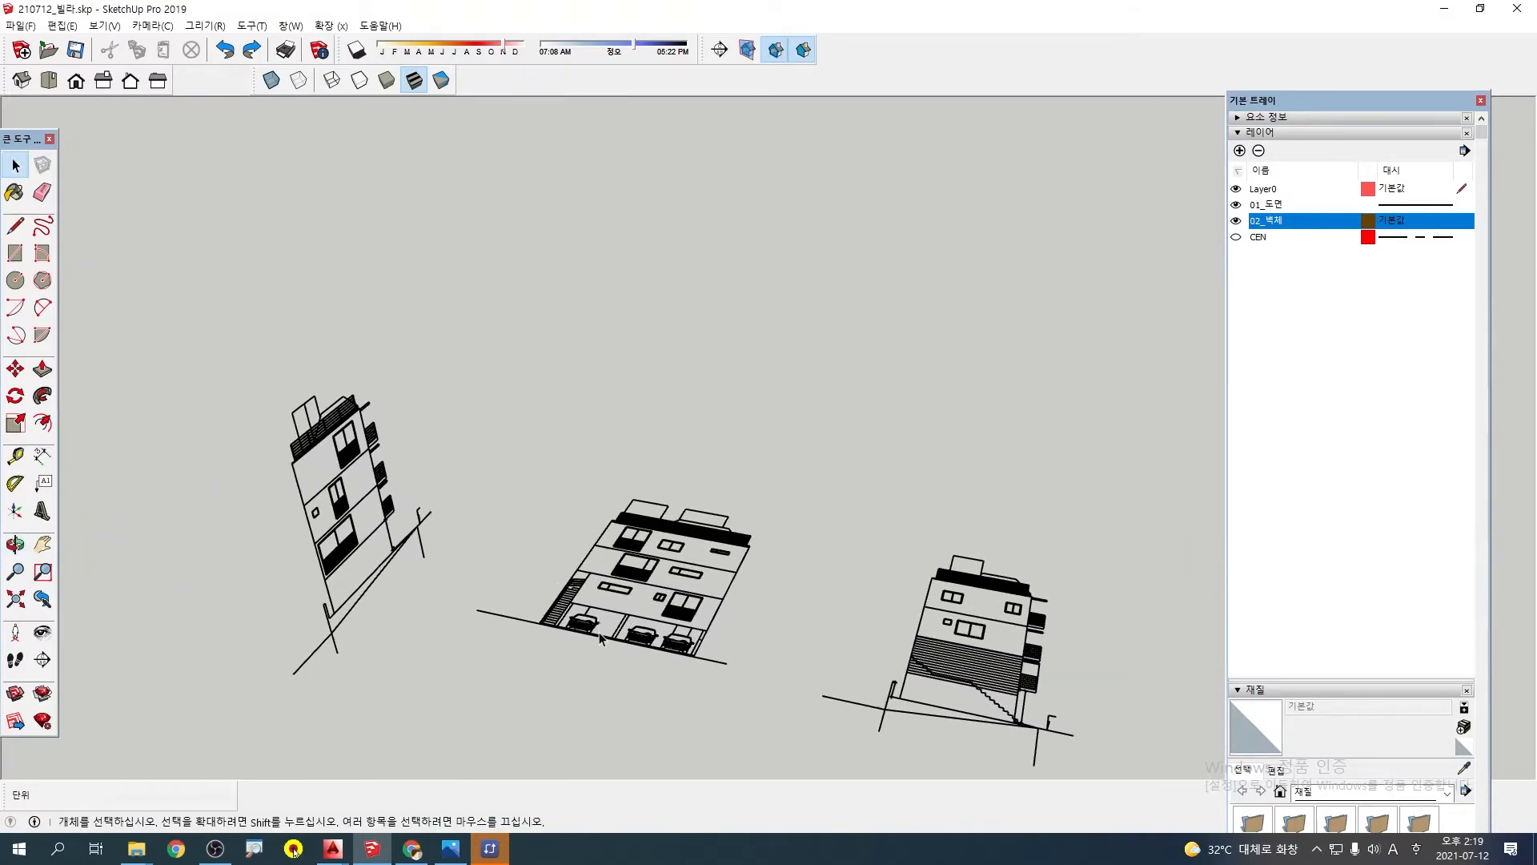
Compare the elevation row with the wall model's rear side and glance over the open AutoCAD drawings
scroll(596, 628, down, 5)
shift+middle_drag(361, 634, 566, 628)
scroll(441, 522, up, 6)
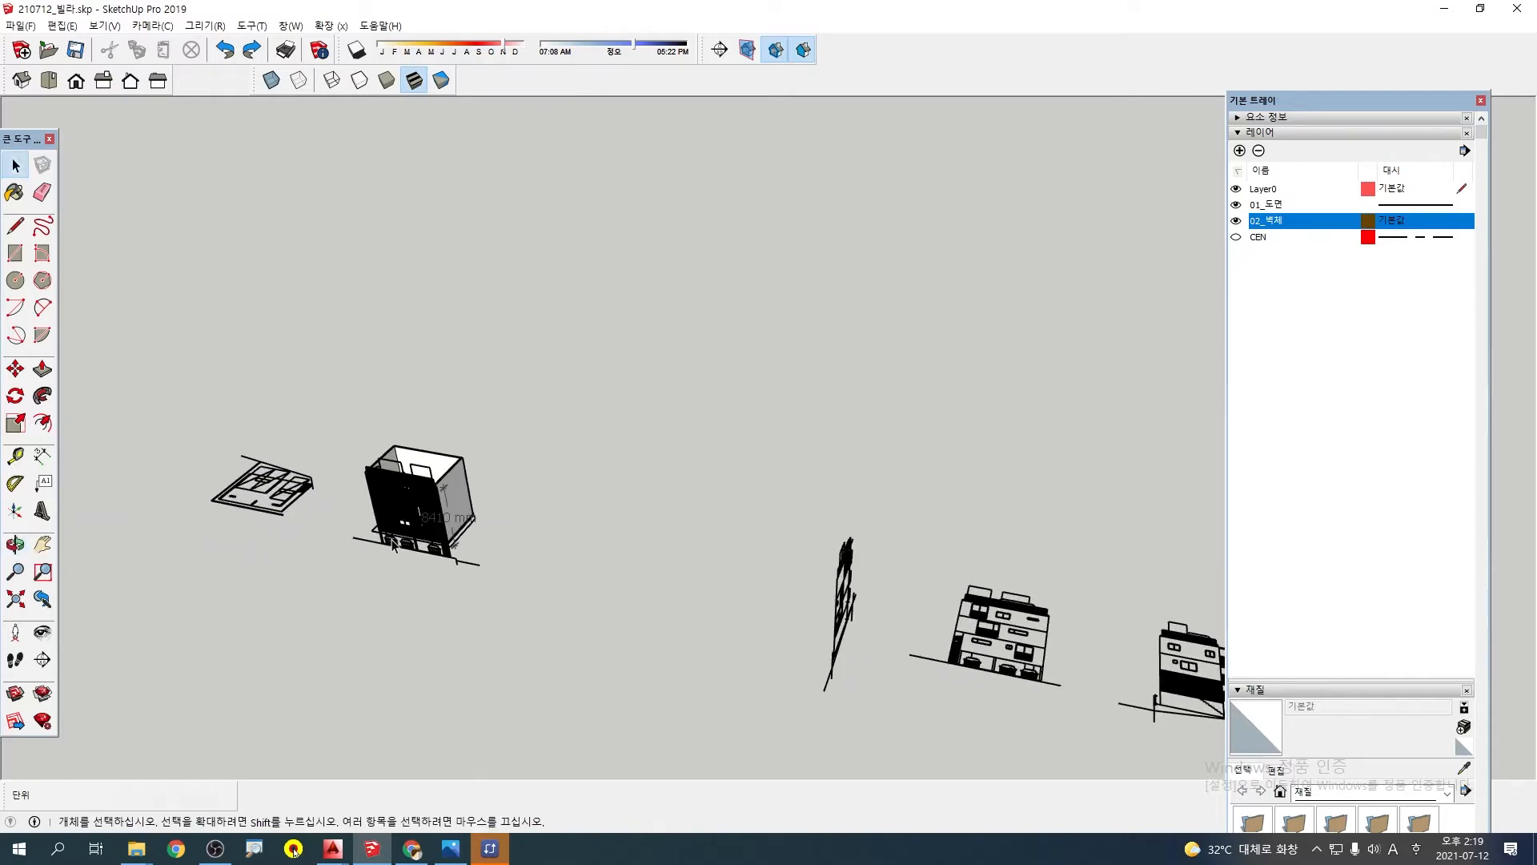
middle_drag(441, 521, 438, 555)
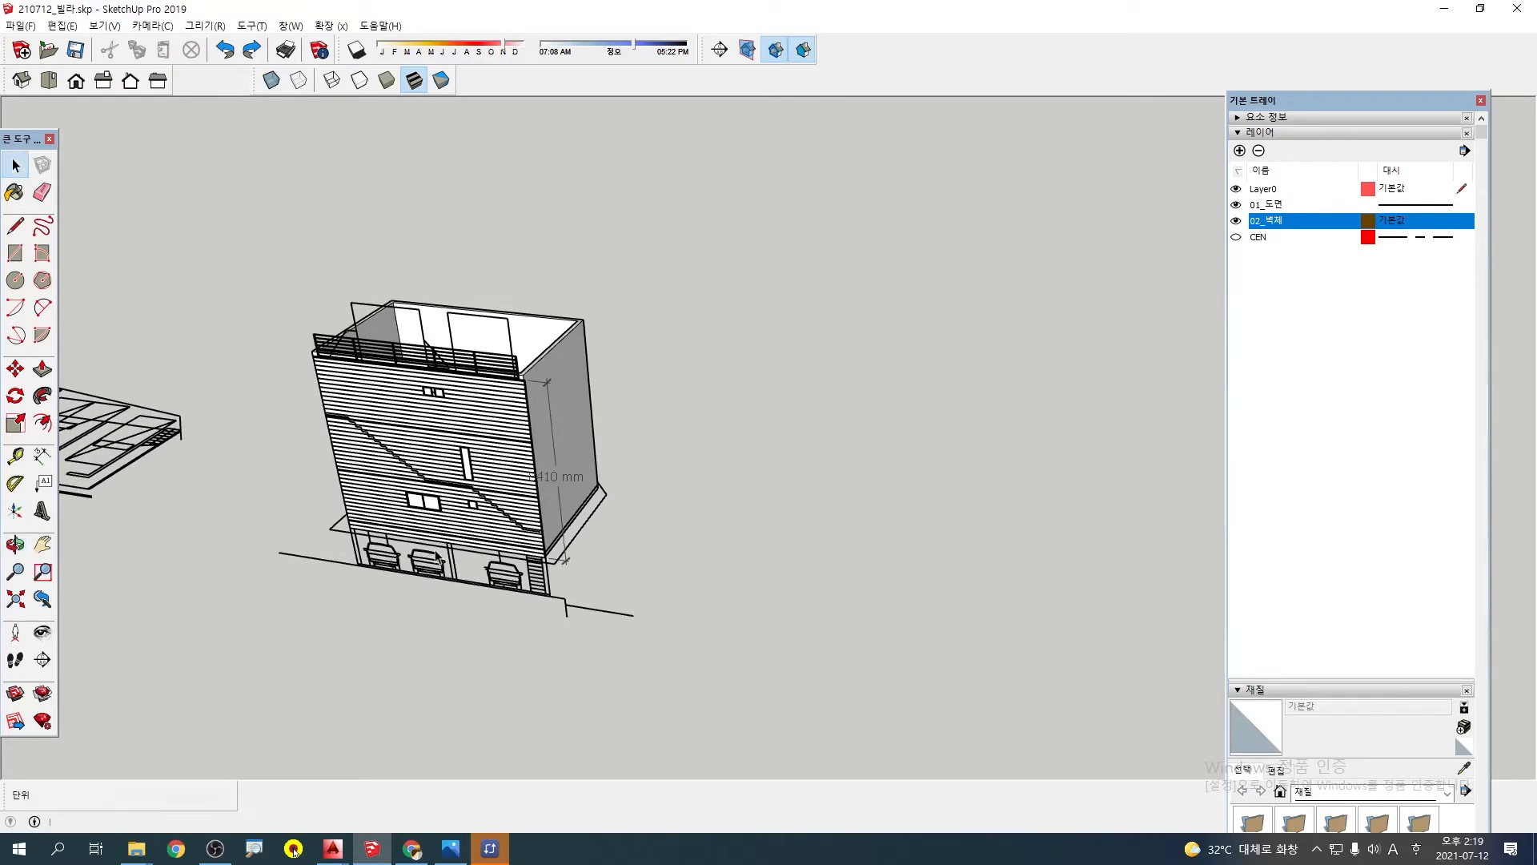
click(334, 850)
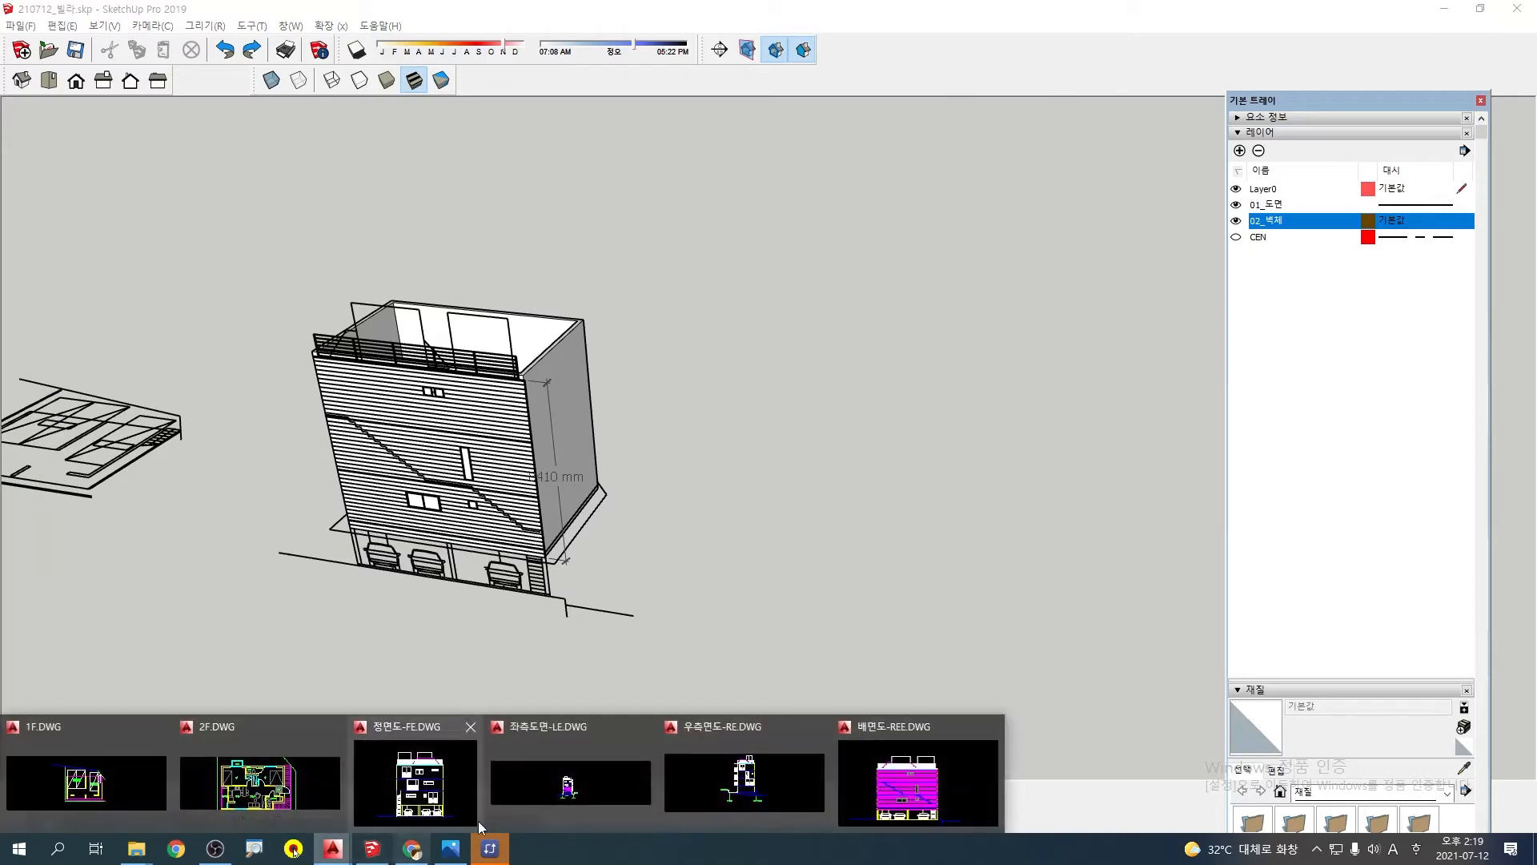
click(815, 560)
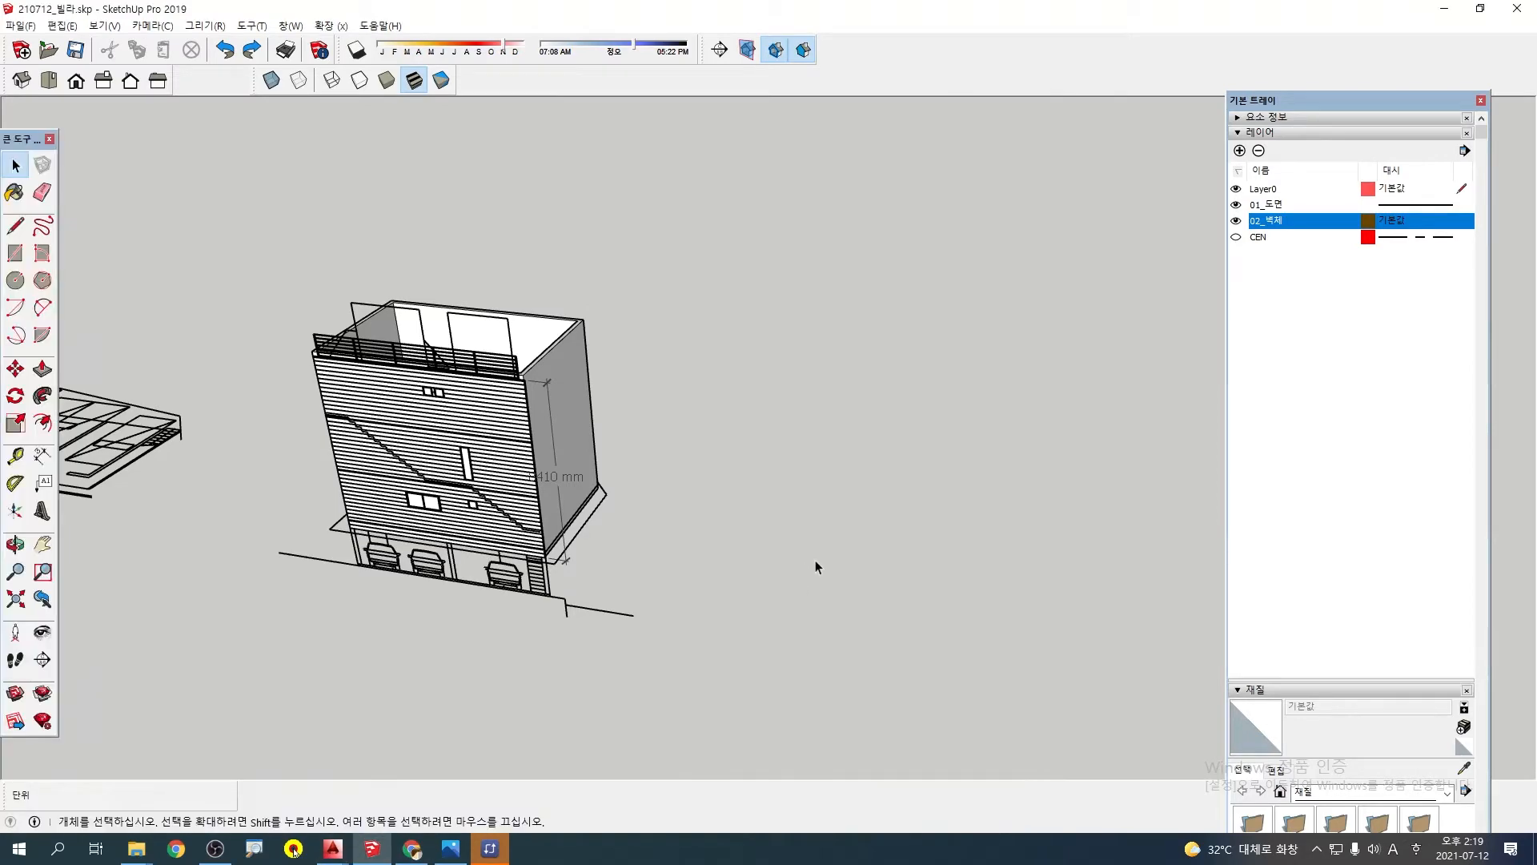
Move the upright side elevation by its wall's lower corner onto the matching base corner of the wall model
scroll(808, 567, down, 5)
mouse_move(876, 544)
shift+middle_down()
mouse_move(490, 497)
mouse_move(588, 528)
mouse_move(421, 544)
shift+middle_up()
scroll(401, 448, up, 3)
click(365, 432)
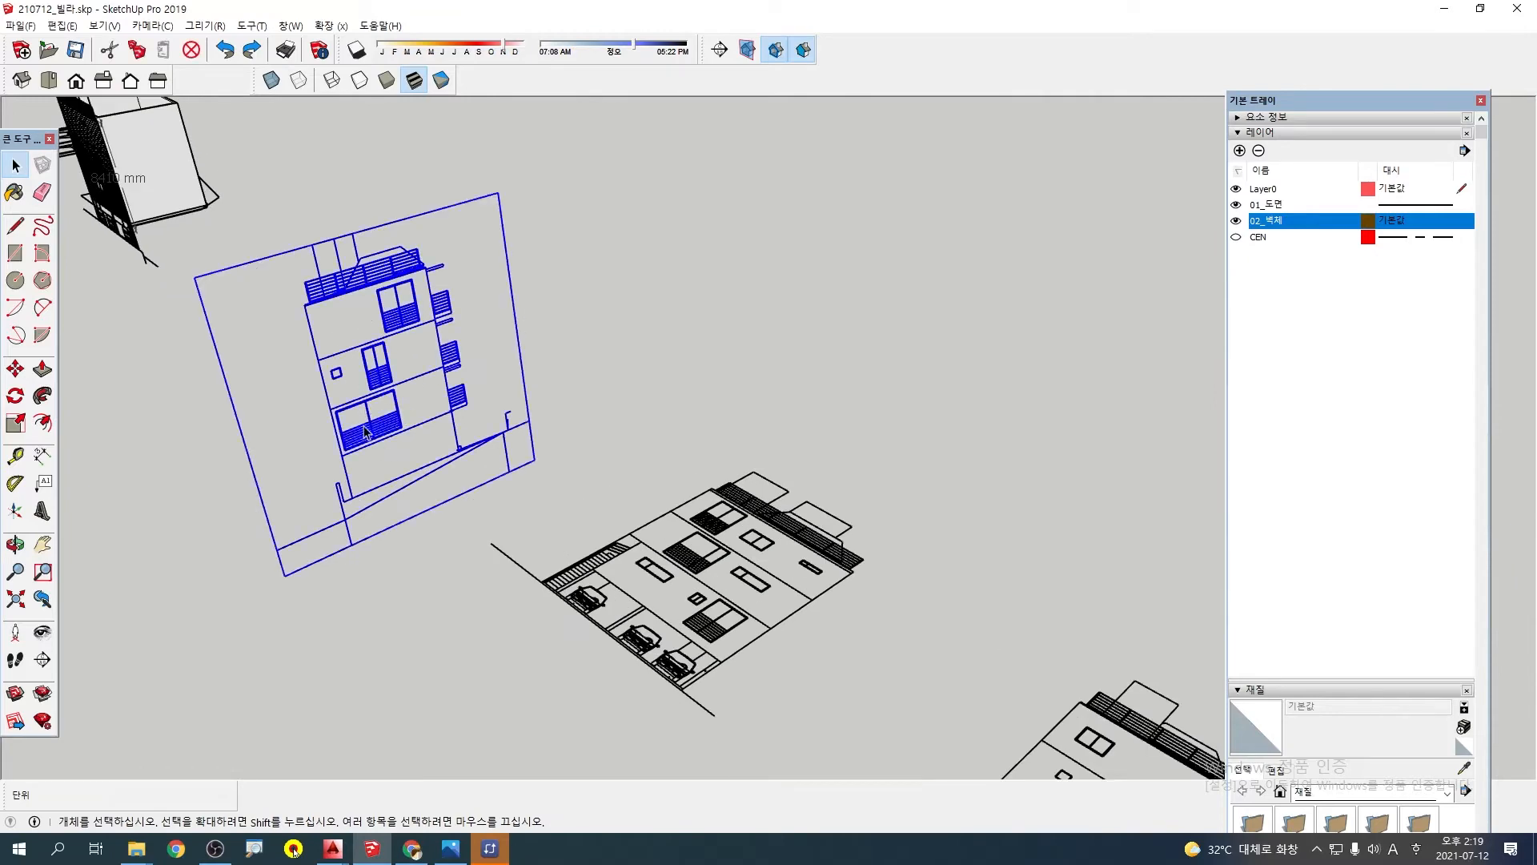
key(m)
scroll(324, 470, up, 2)
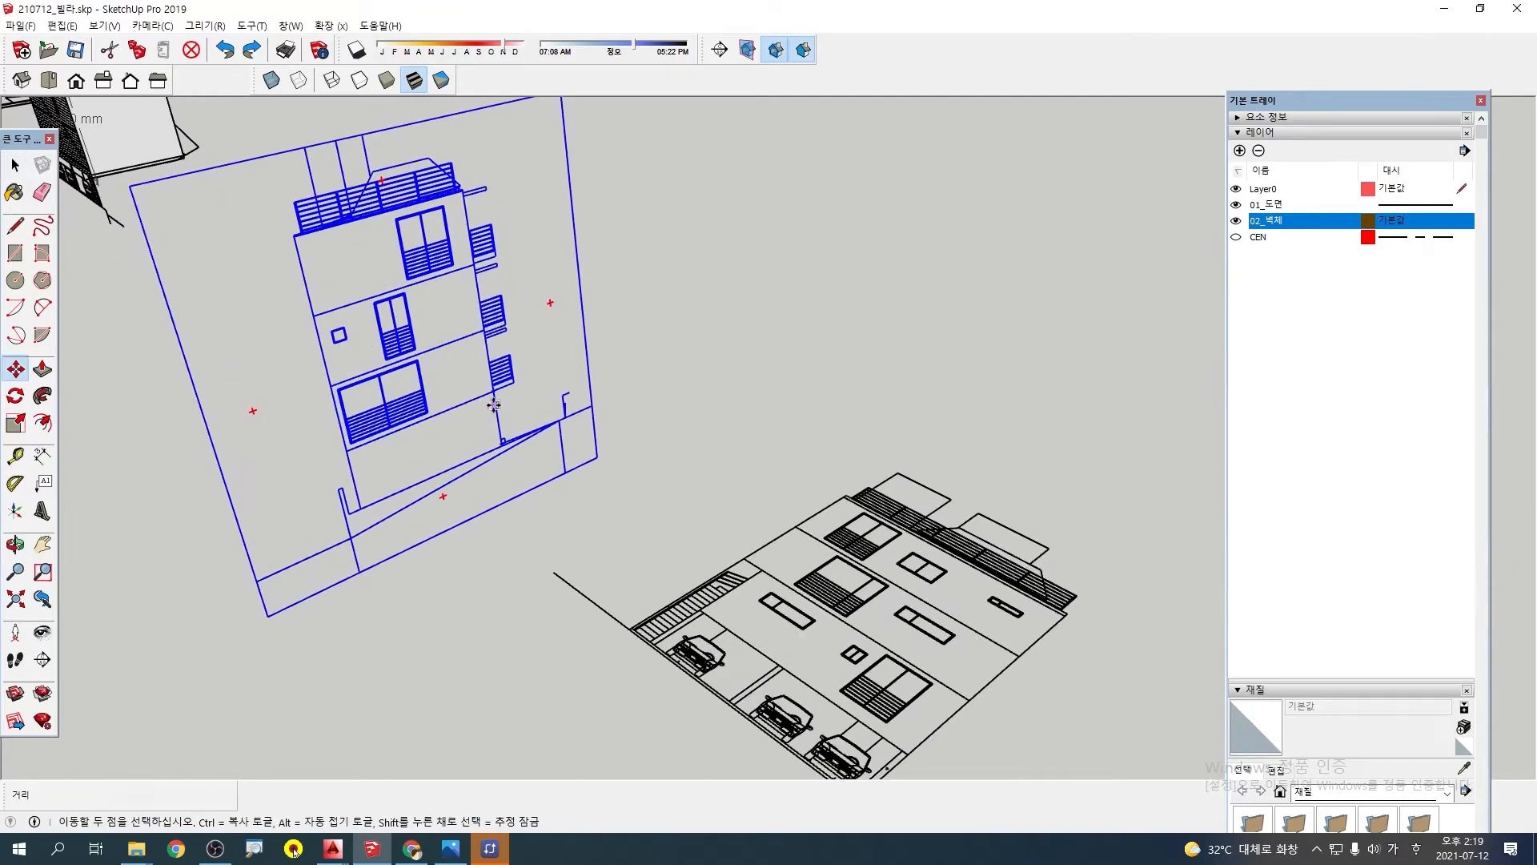
scroll(494, 405, up, 2)
shift+middle_drag(293, 492, 390, 469)
scroll(324, 477, up, 1)
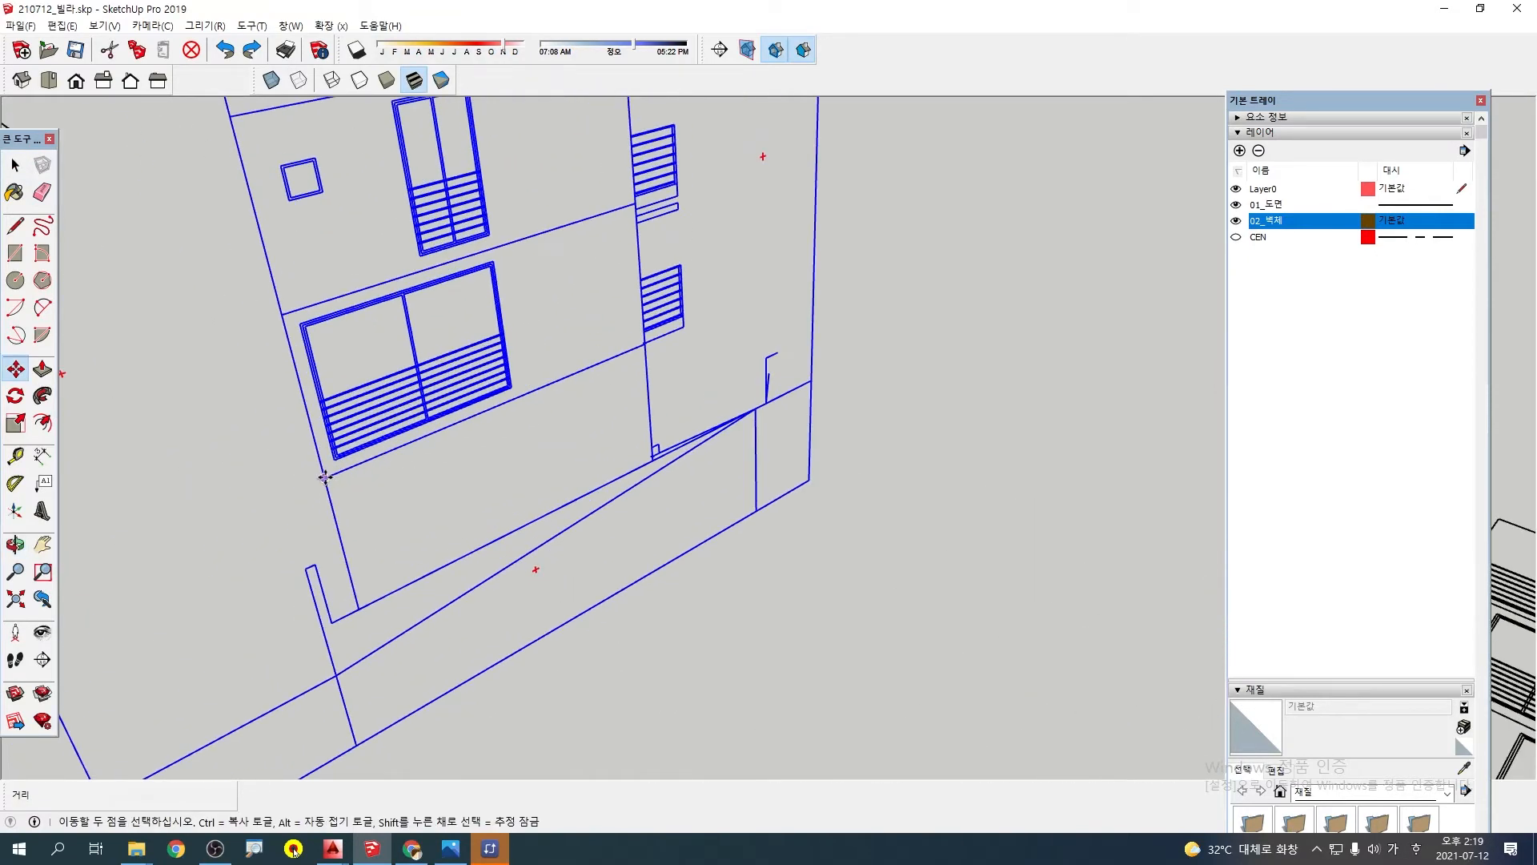
click(324, 478)
scroll(274, 437, down, 7)
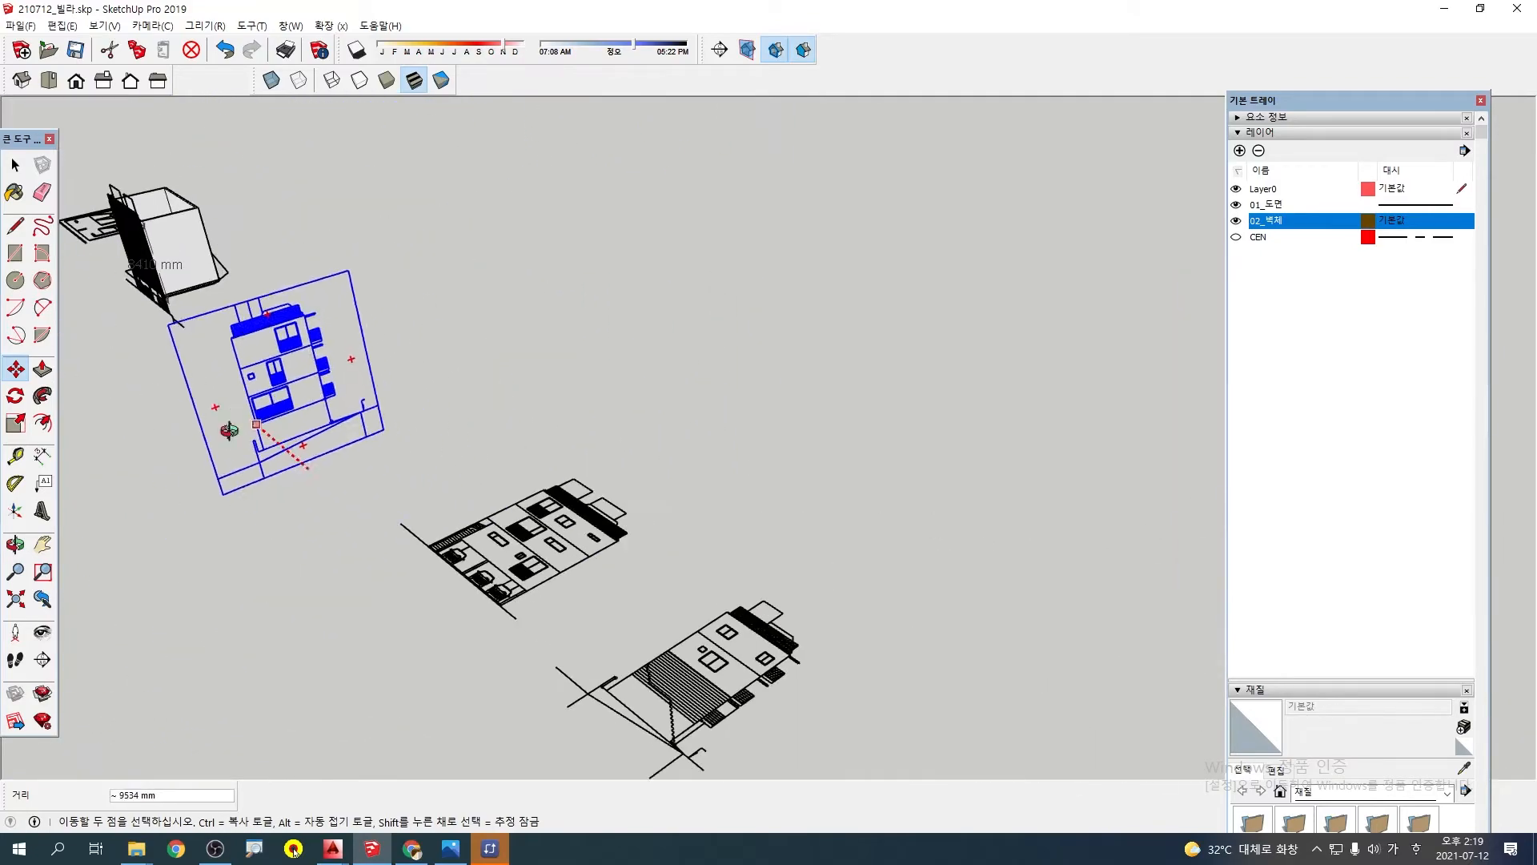
middle_drag(230, 433, 930, 613)
middle_drag(521, 428, 885, 546)
scroll(577, 523, up, 4)
middle_drag(638, 522, 813, 603)
scroll(965, 585, up, 10)
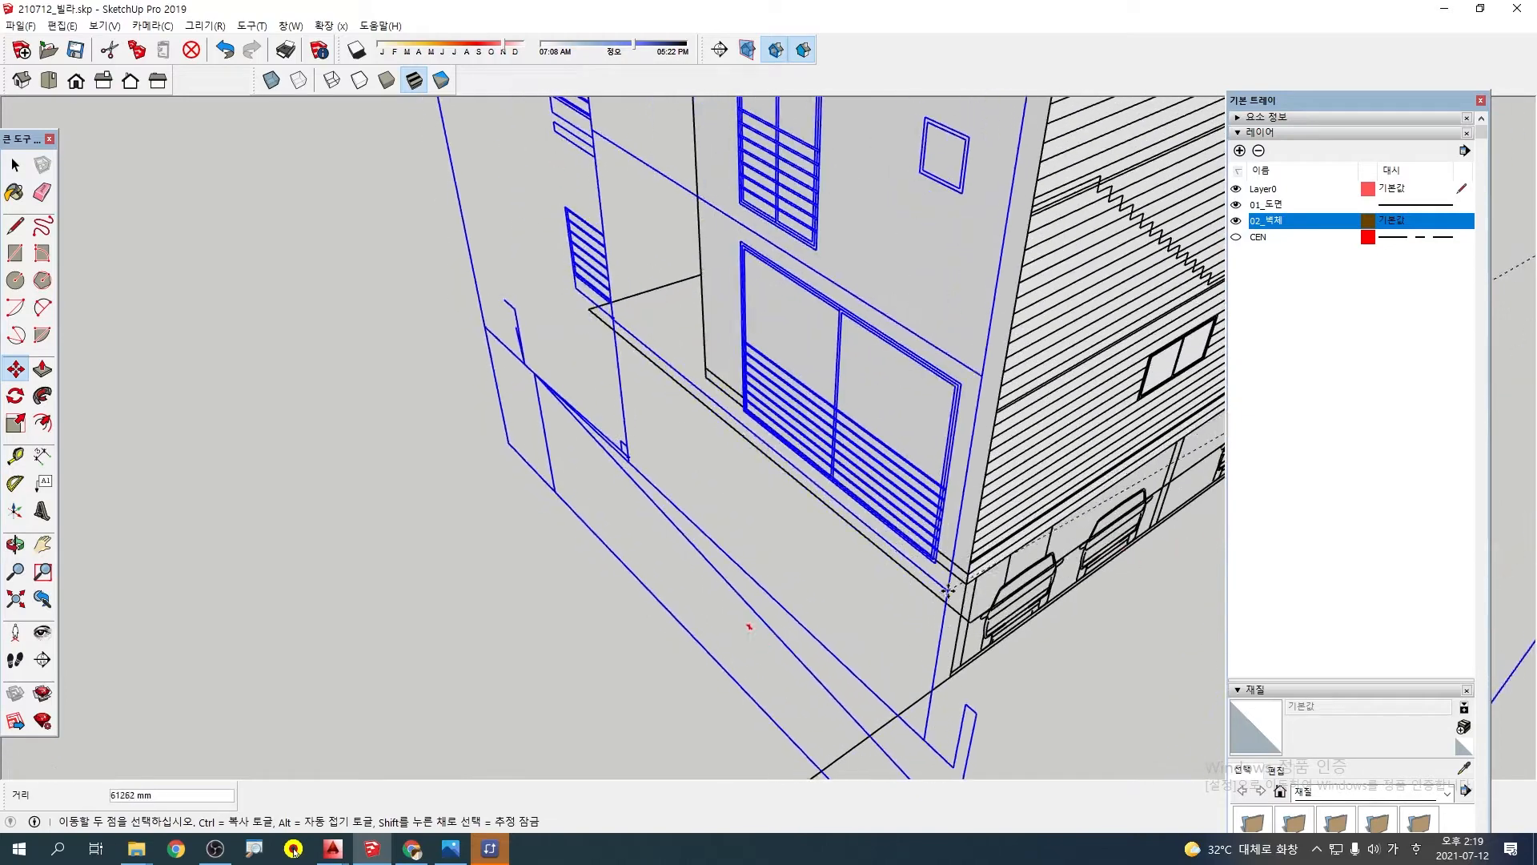
scroll(439, 560, down, 5)
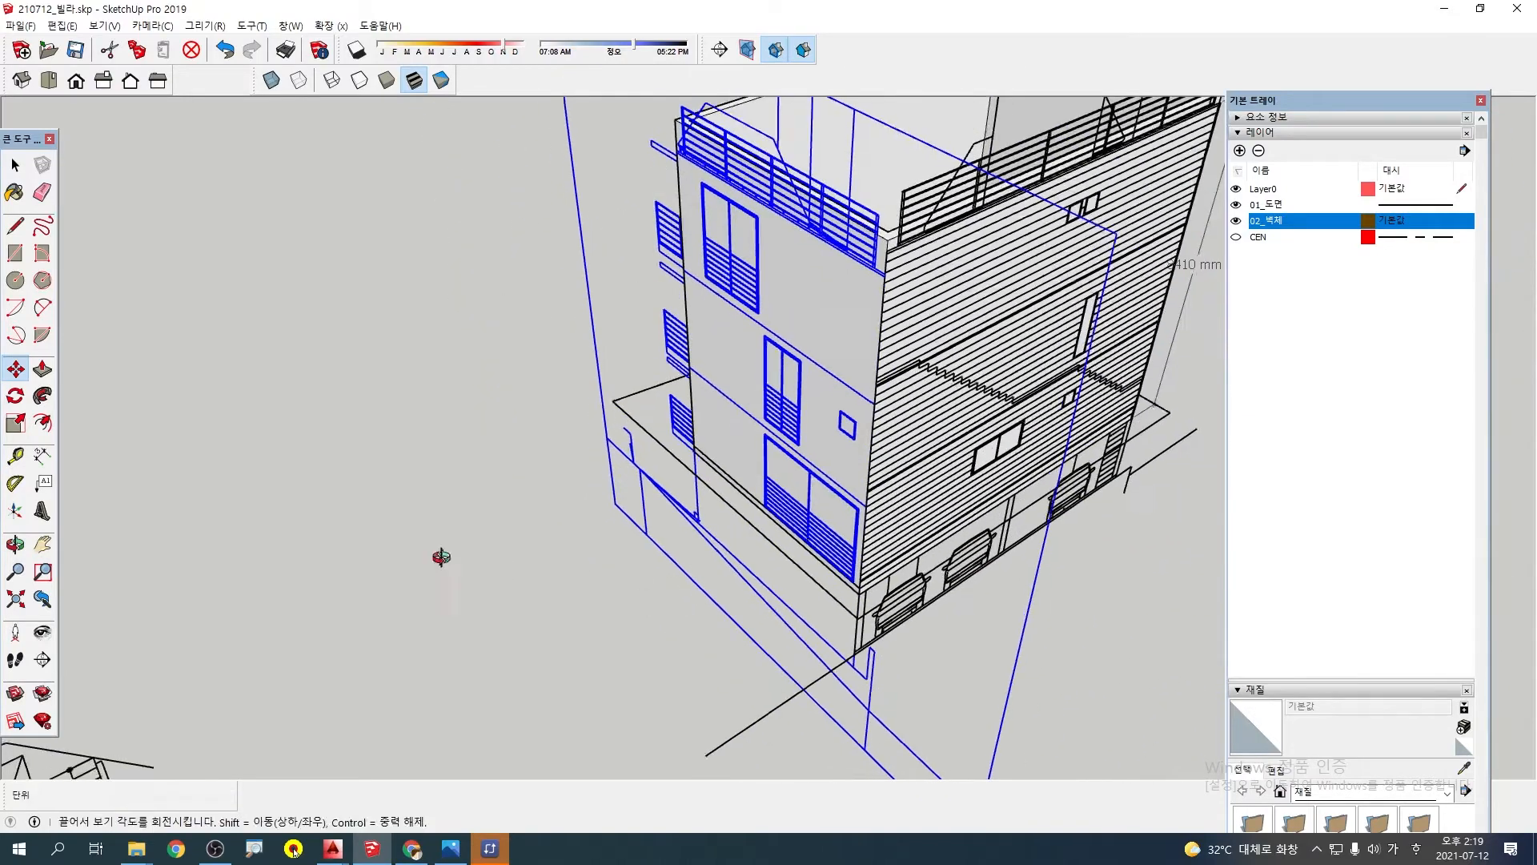
Examine how the side elevation's windows and projecting balcony railings fit the wall model, and clear the selection
middle_drag(439, 559, 1057, 456)
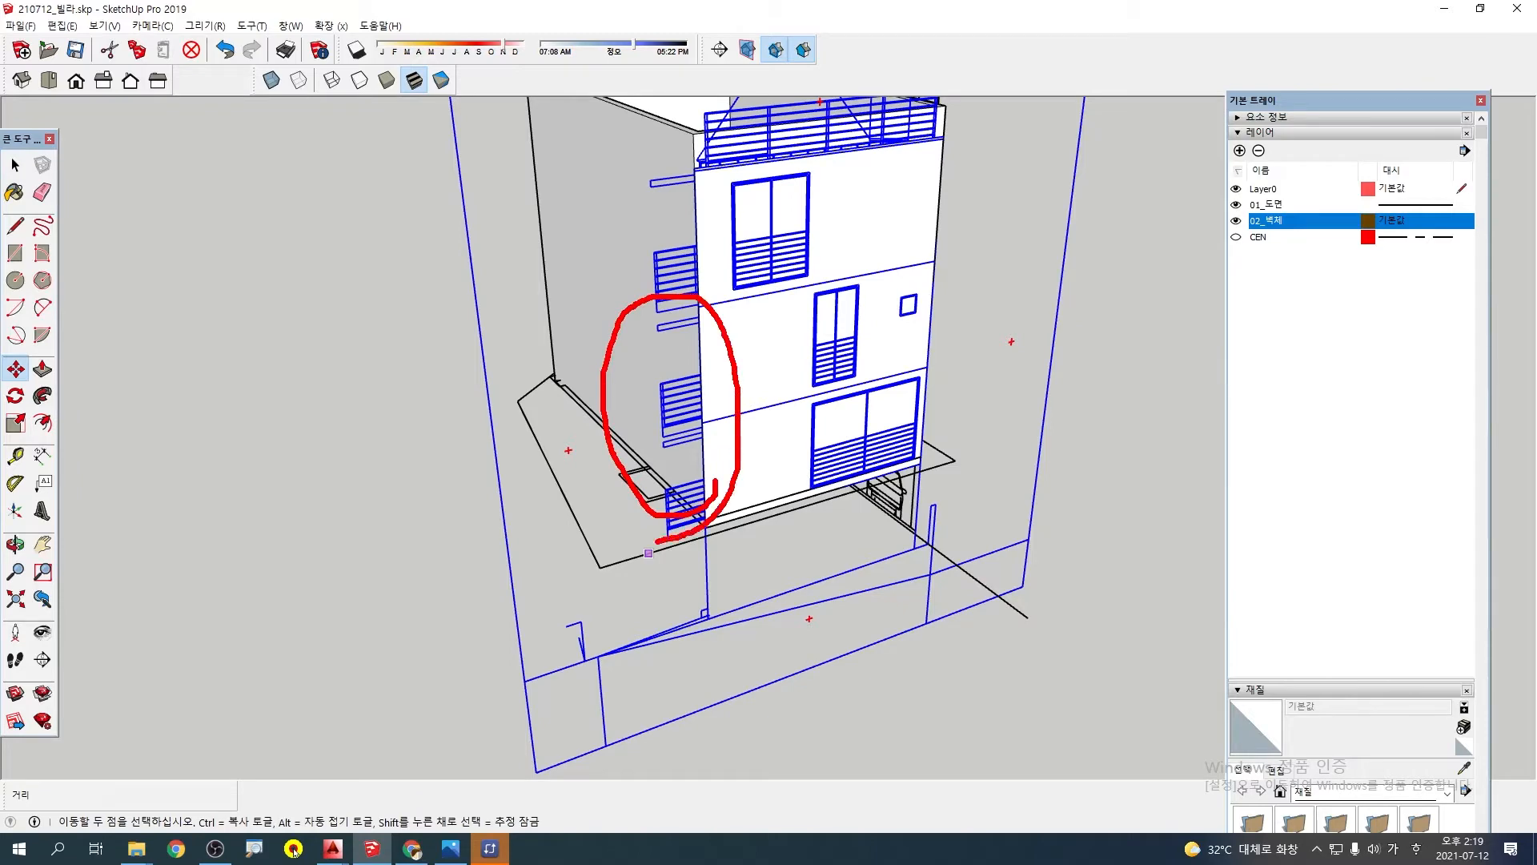
scroll(745, 417, down, 3)
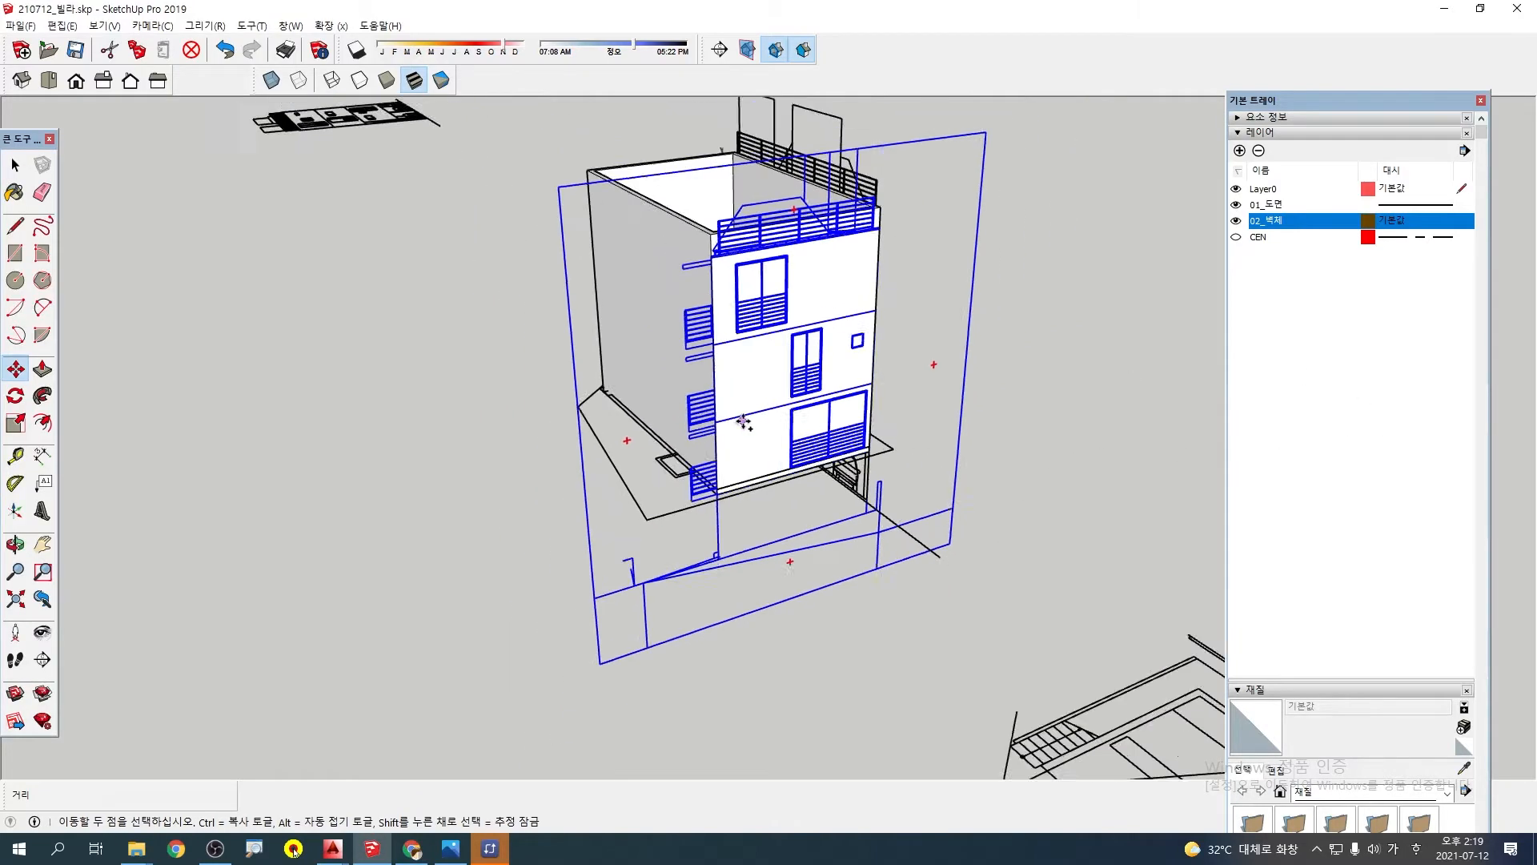
key(space)
click(738, 679)
Select the flat elevation with three parked cars and start rotating it in the plane of the wall model's side face
middle_drag(630, 582, 857, 530)
scroll(857, 530, down, 3)
mouse_move(642, 502)
middle_down()
mouse_move(628, 507)
mouse_move(1054, 566)
mouse_move(975, 343)
middle_up()
scroll(833, 648, up, 6)
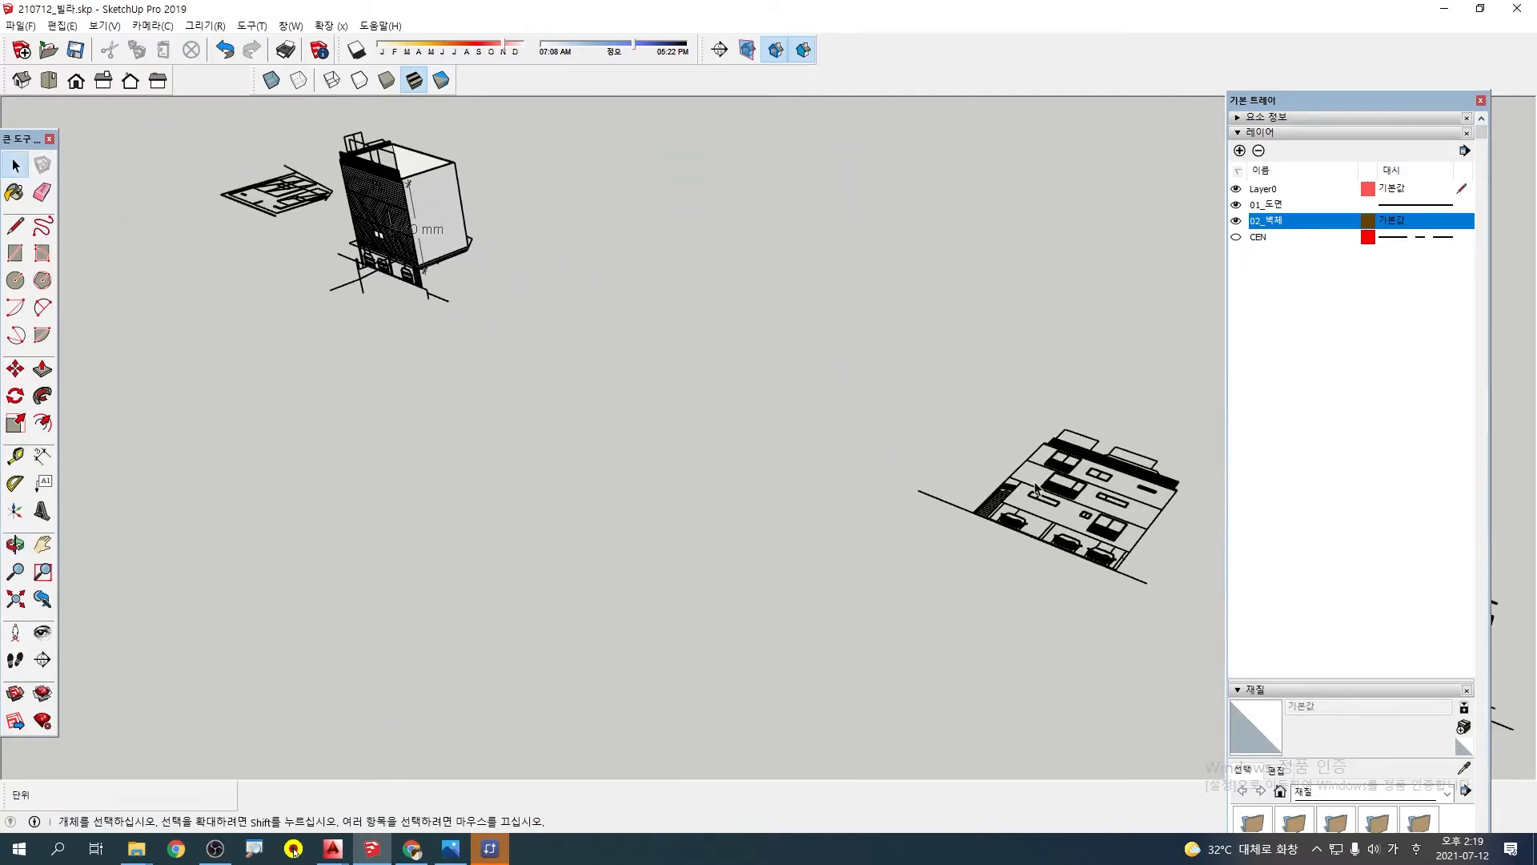
scroll(861, 483, up, 2)
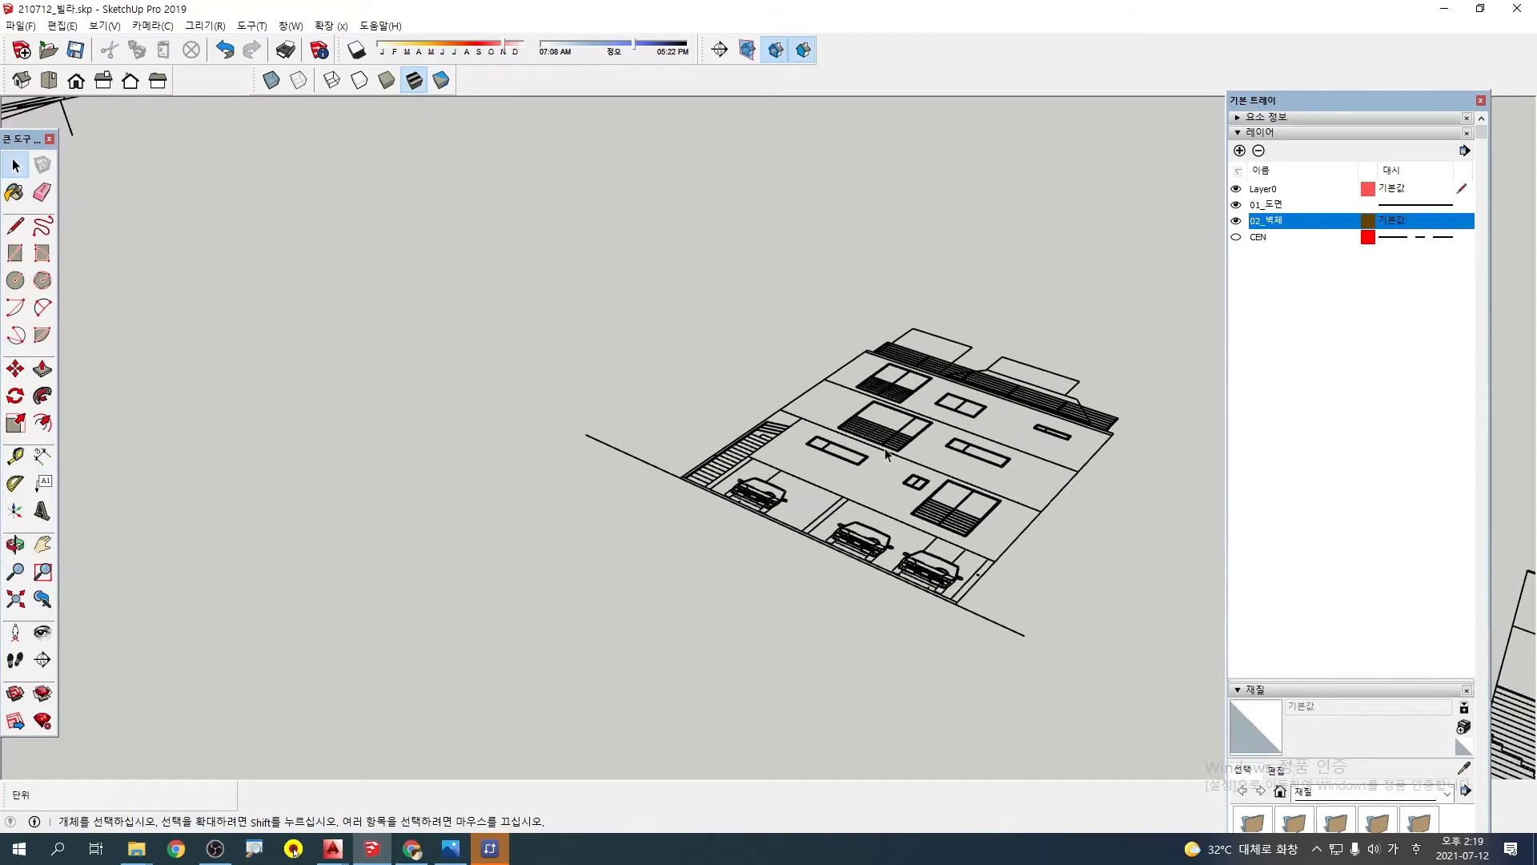
click(886, 454)
scroll(880, 458, down, 3)
shift+middle_drag(741, 717, 666, 699)
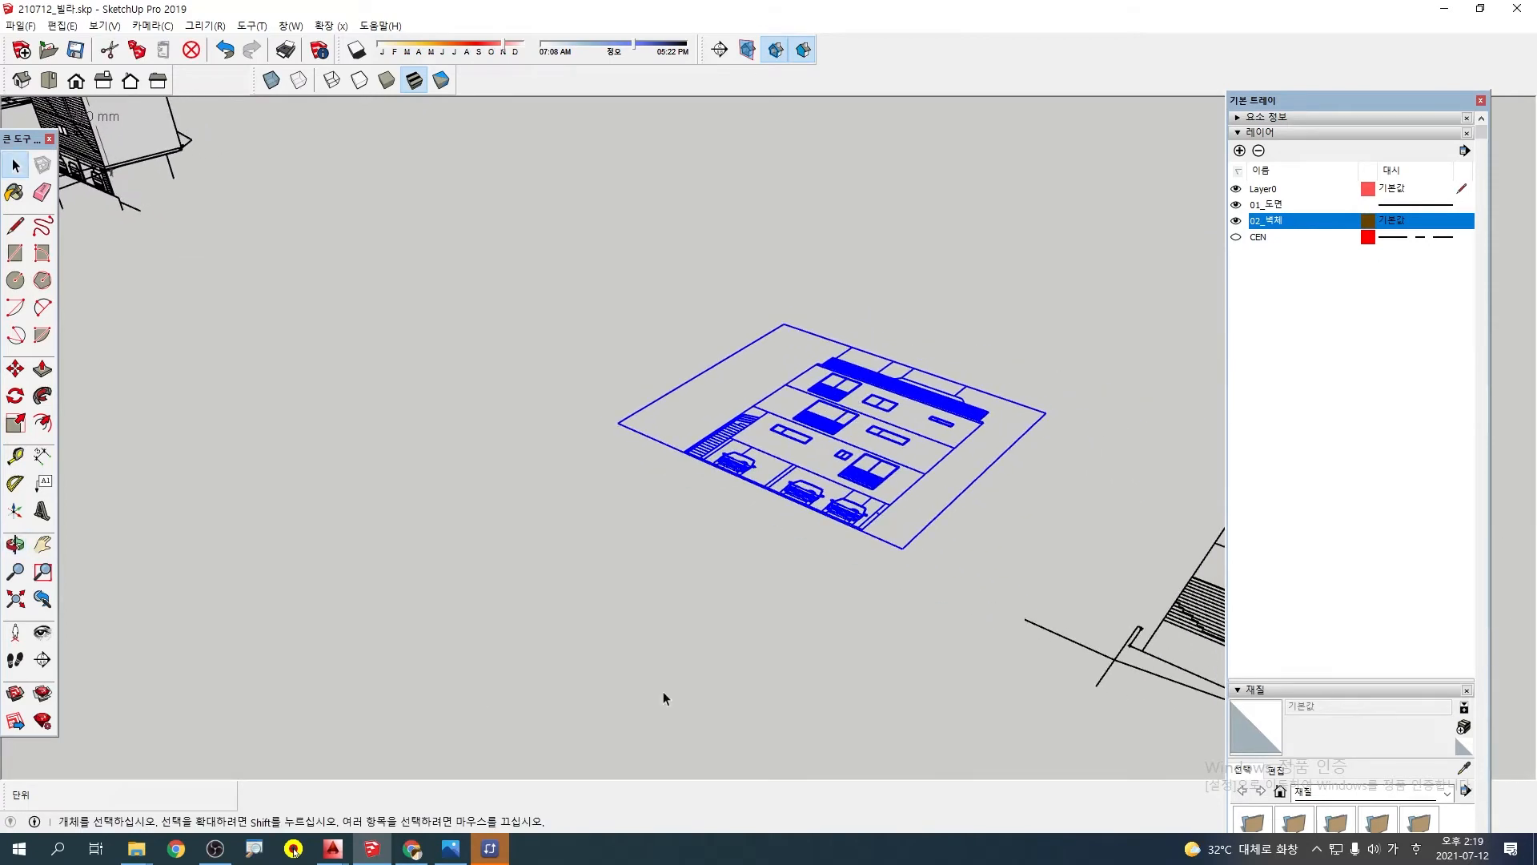
click(31, 386)
scroll(394, 361, up, 2)
scroll(241, 202, up, 2)
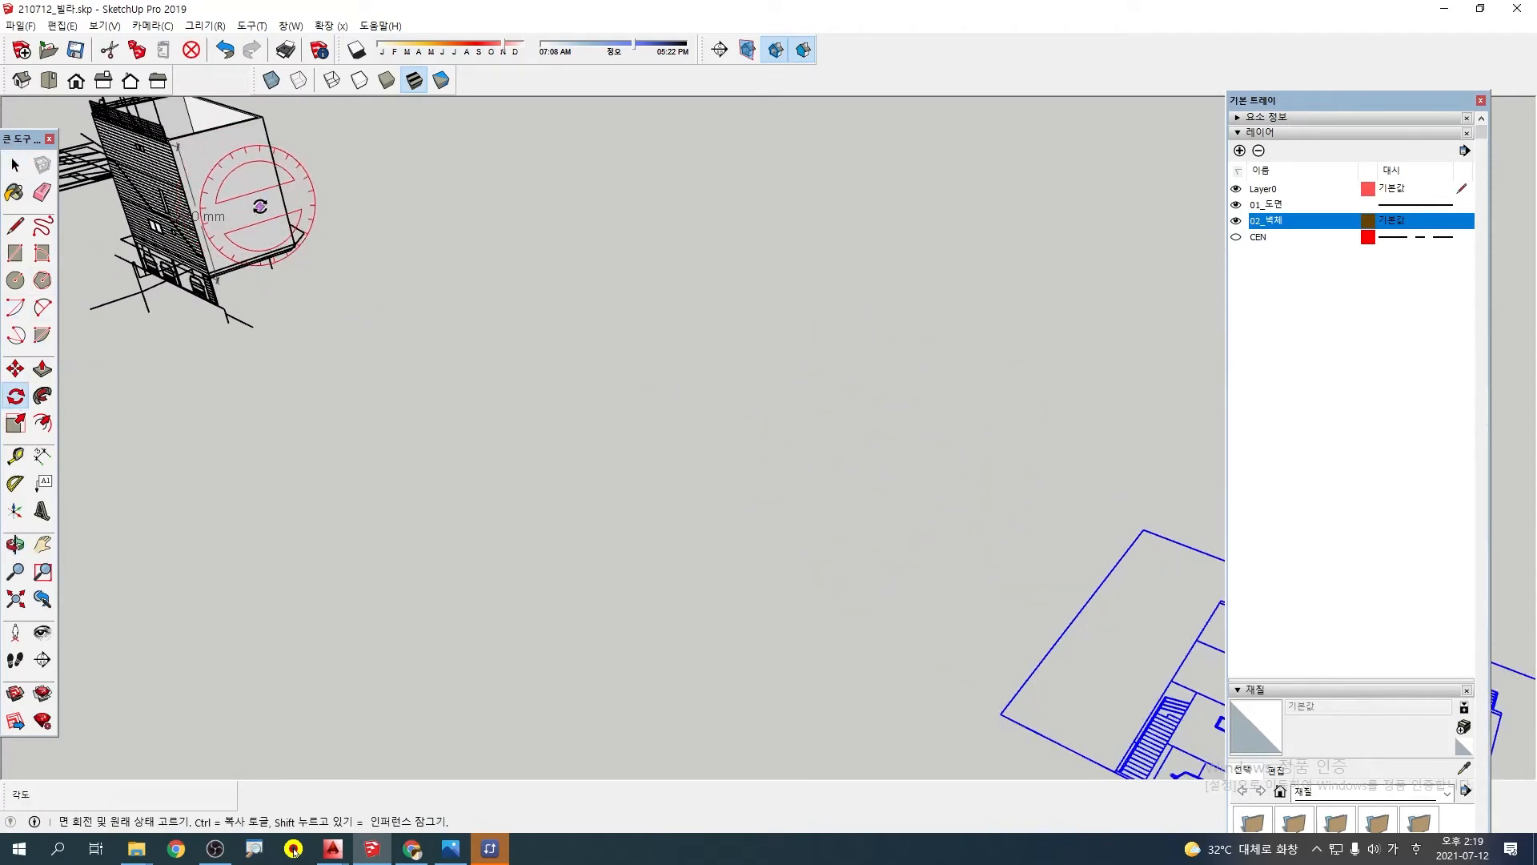
scroll(286, 286, down, 2)
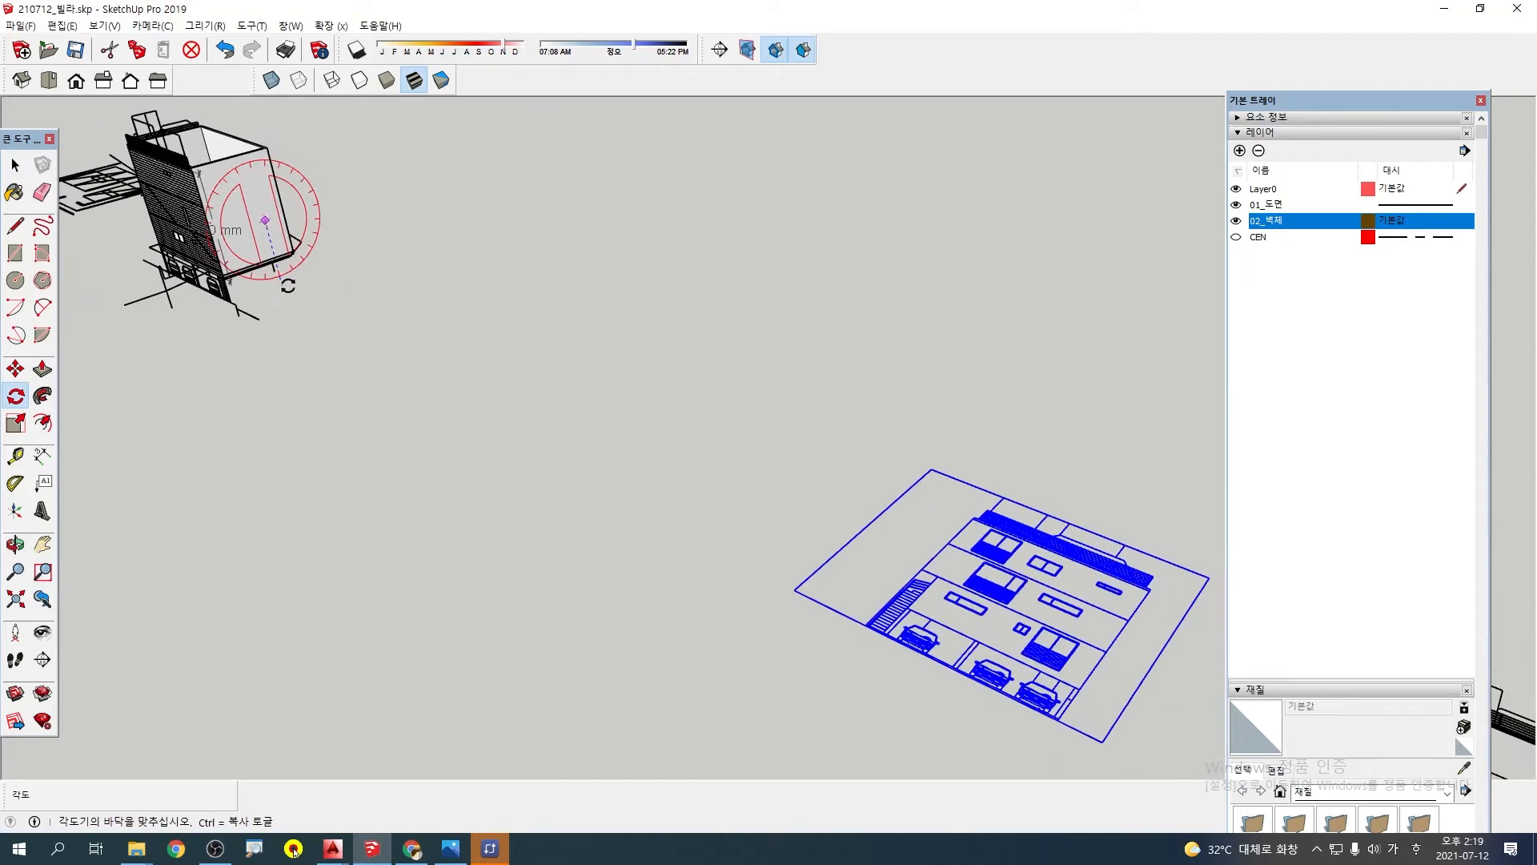
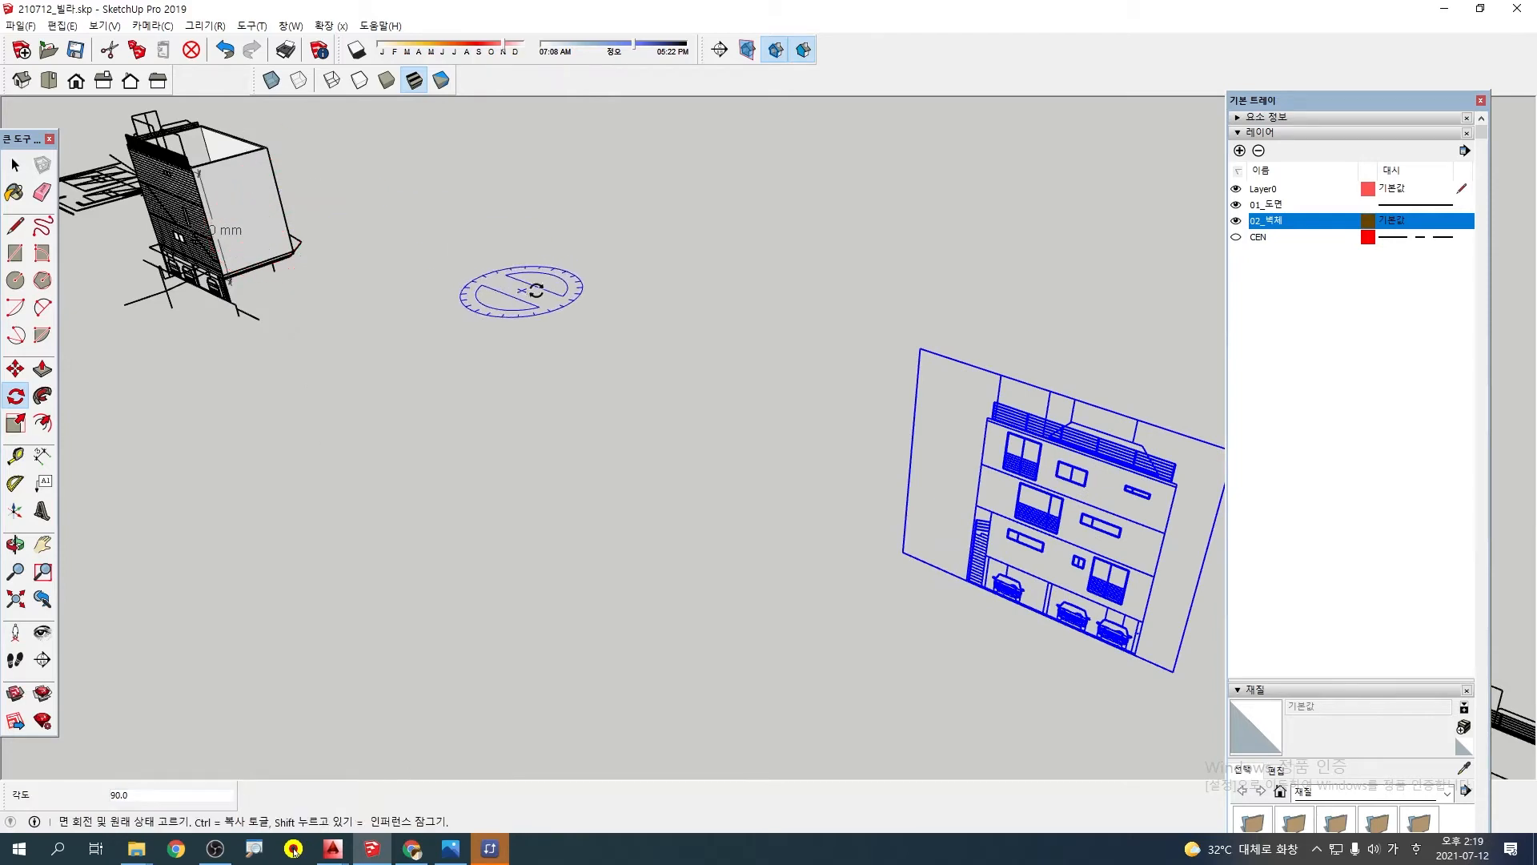
Move the upright three-car elevation across to the wall model and leave it standing a short distance beside it
key(m)
scroll(1139, 633, up, 1)
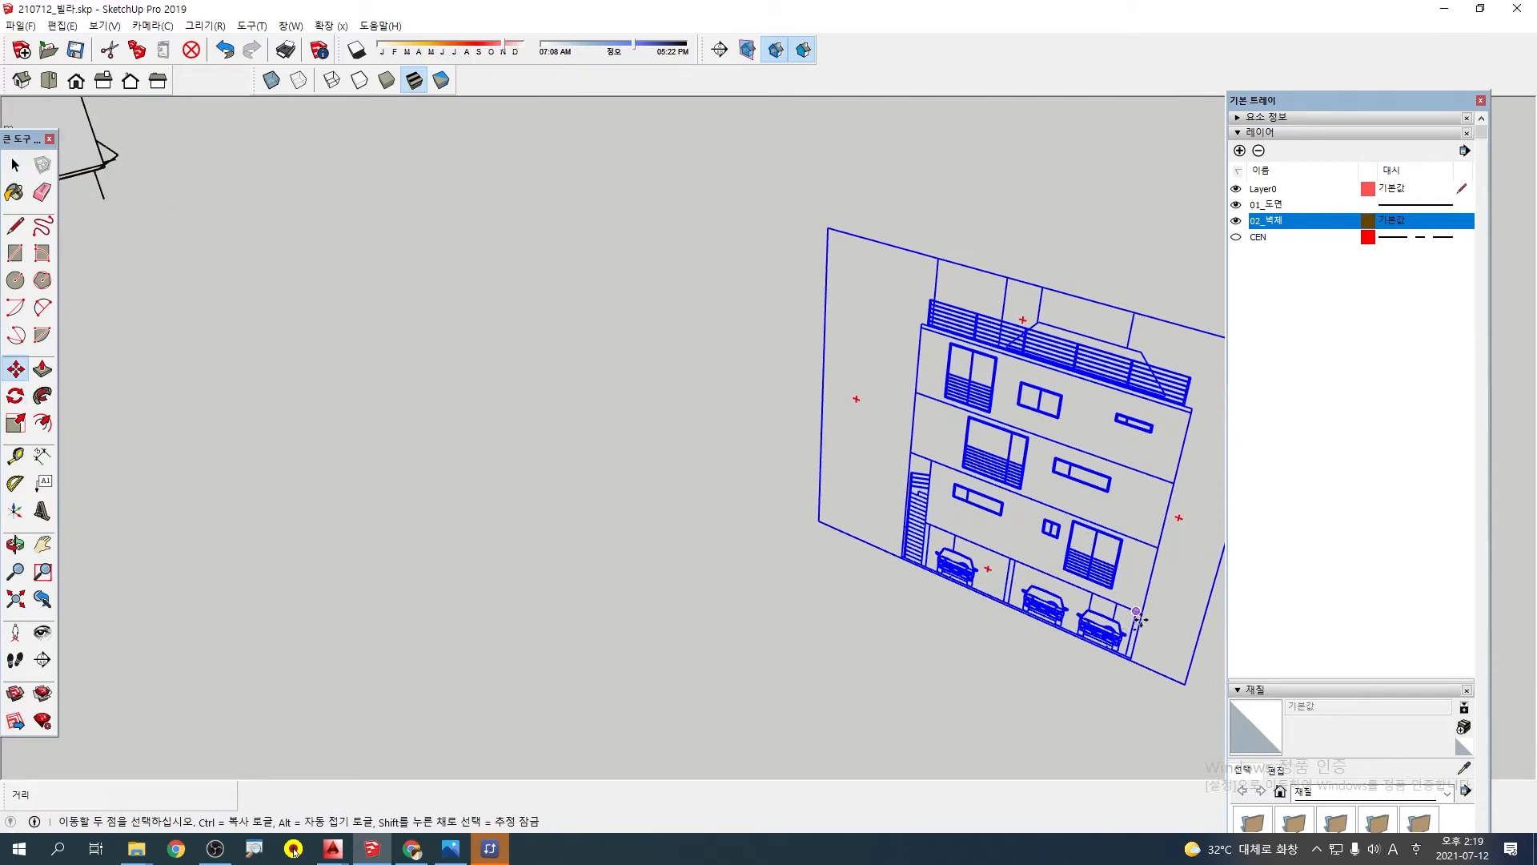
click(1139, 614)
scroll(1138, 615, down, 4)
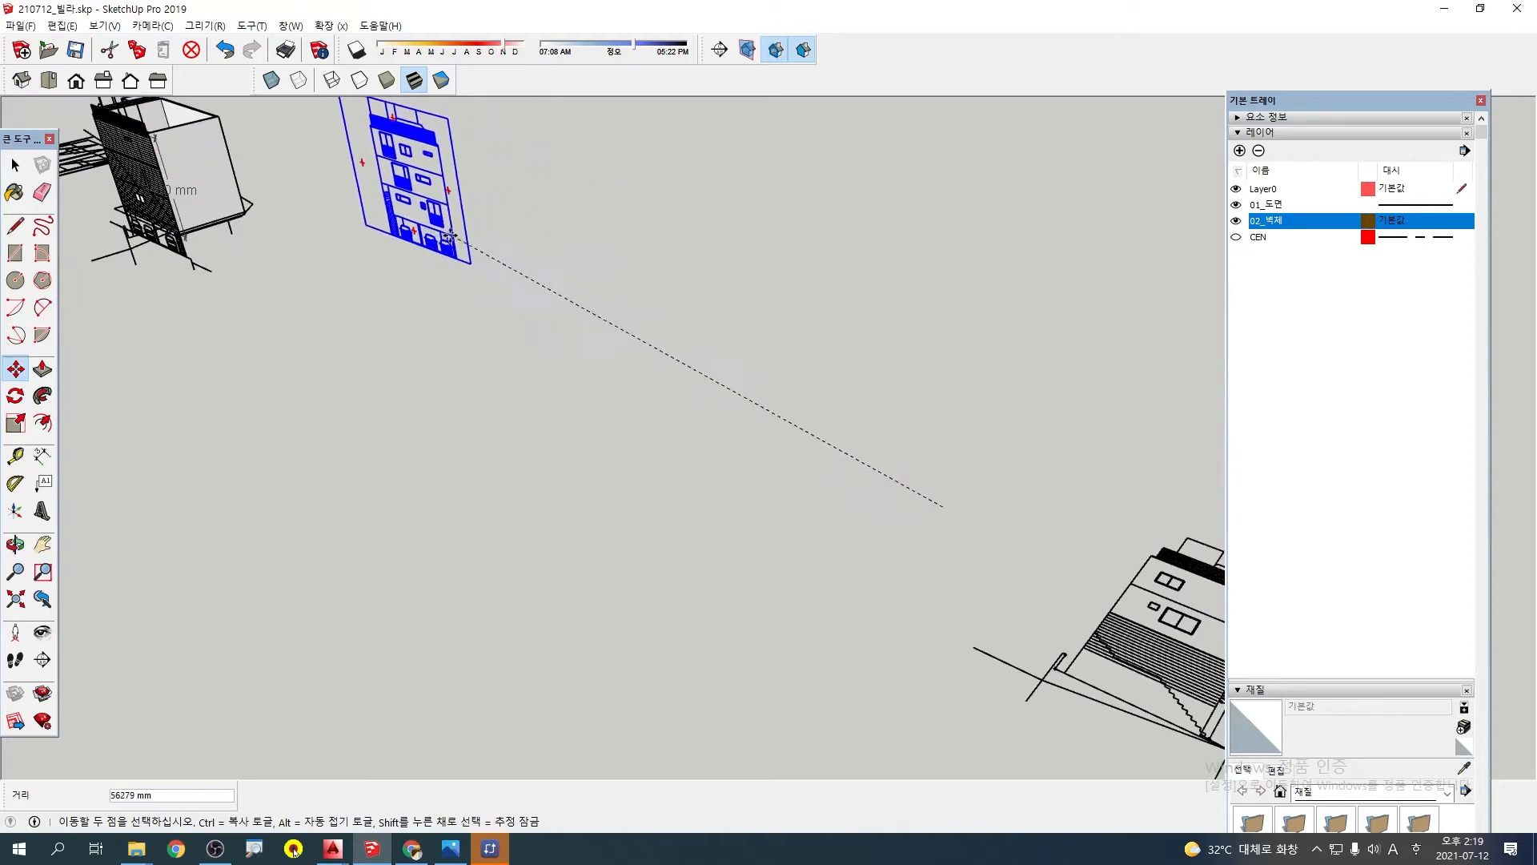
shift+middle_drag(387, 250, 940, 467)
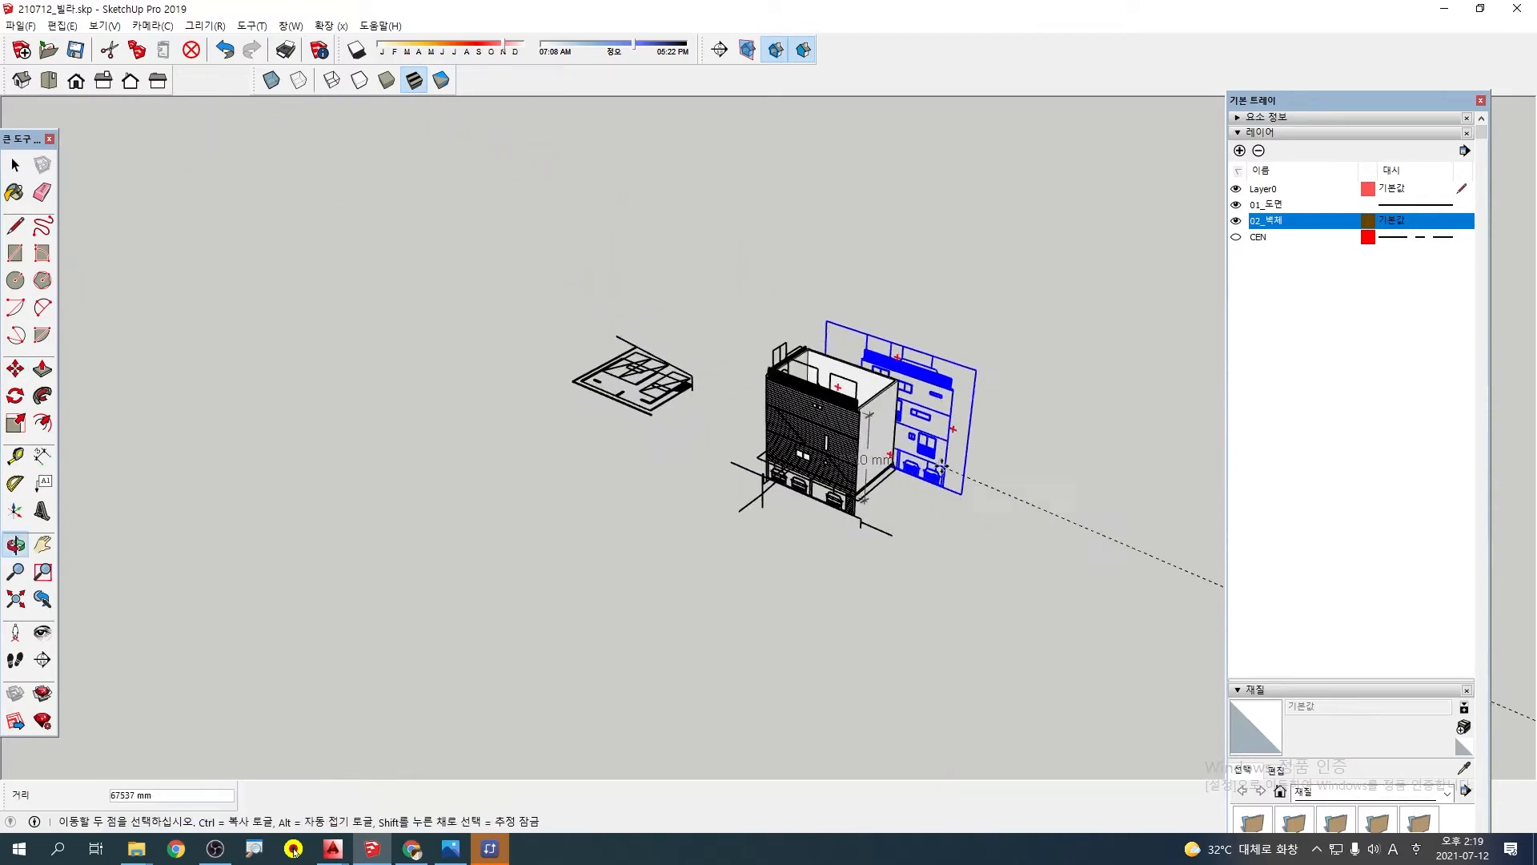
scroll(957, 466, up, 3)
shift+middle_drag(1071, 513, 353, 432)
click(752, 444)
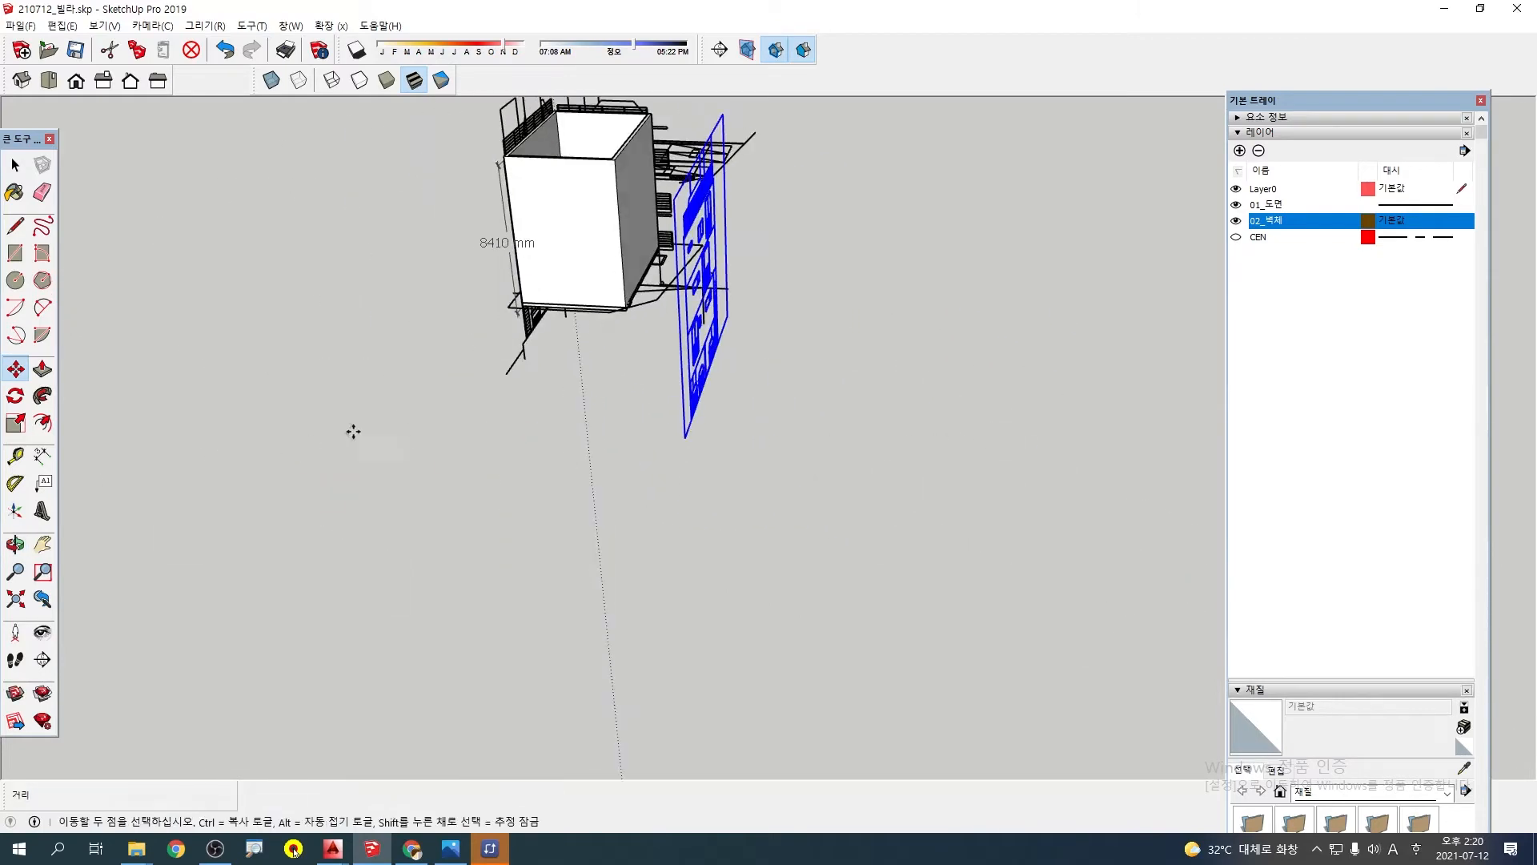
click(707, 333)
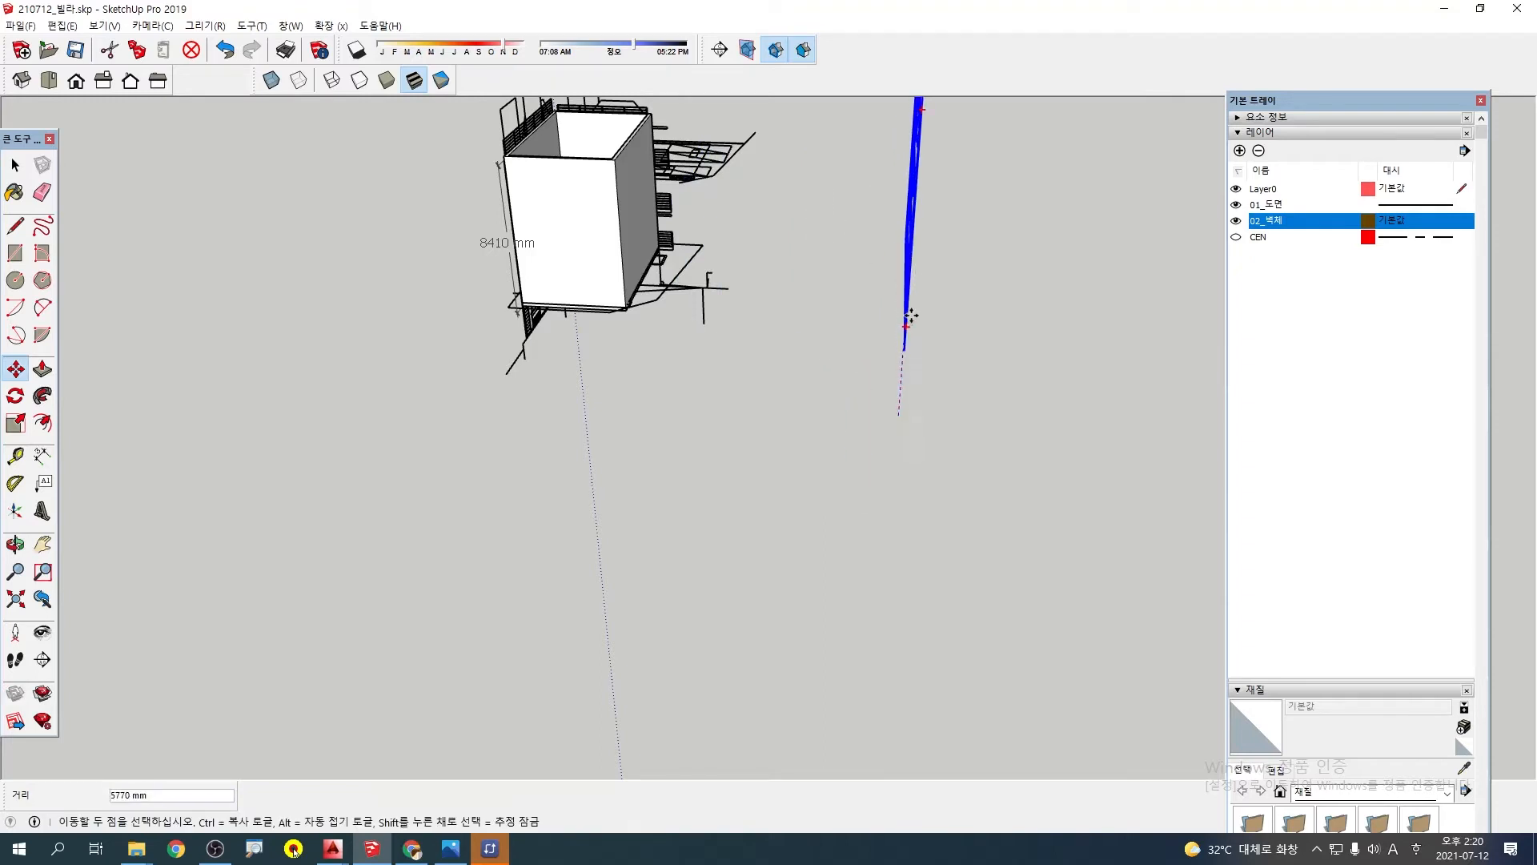
click(980, 392)
Select the flat left side elevation, rotate it 90° to stand upright and turn it 90° about the vertical axis
scroll(962, 407, down, 6)
shift+middle_drag(734, 470, 657, 310)
click(767, 503)
scroll(744, 496, up, 5)
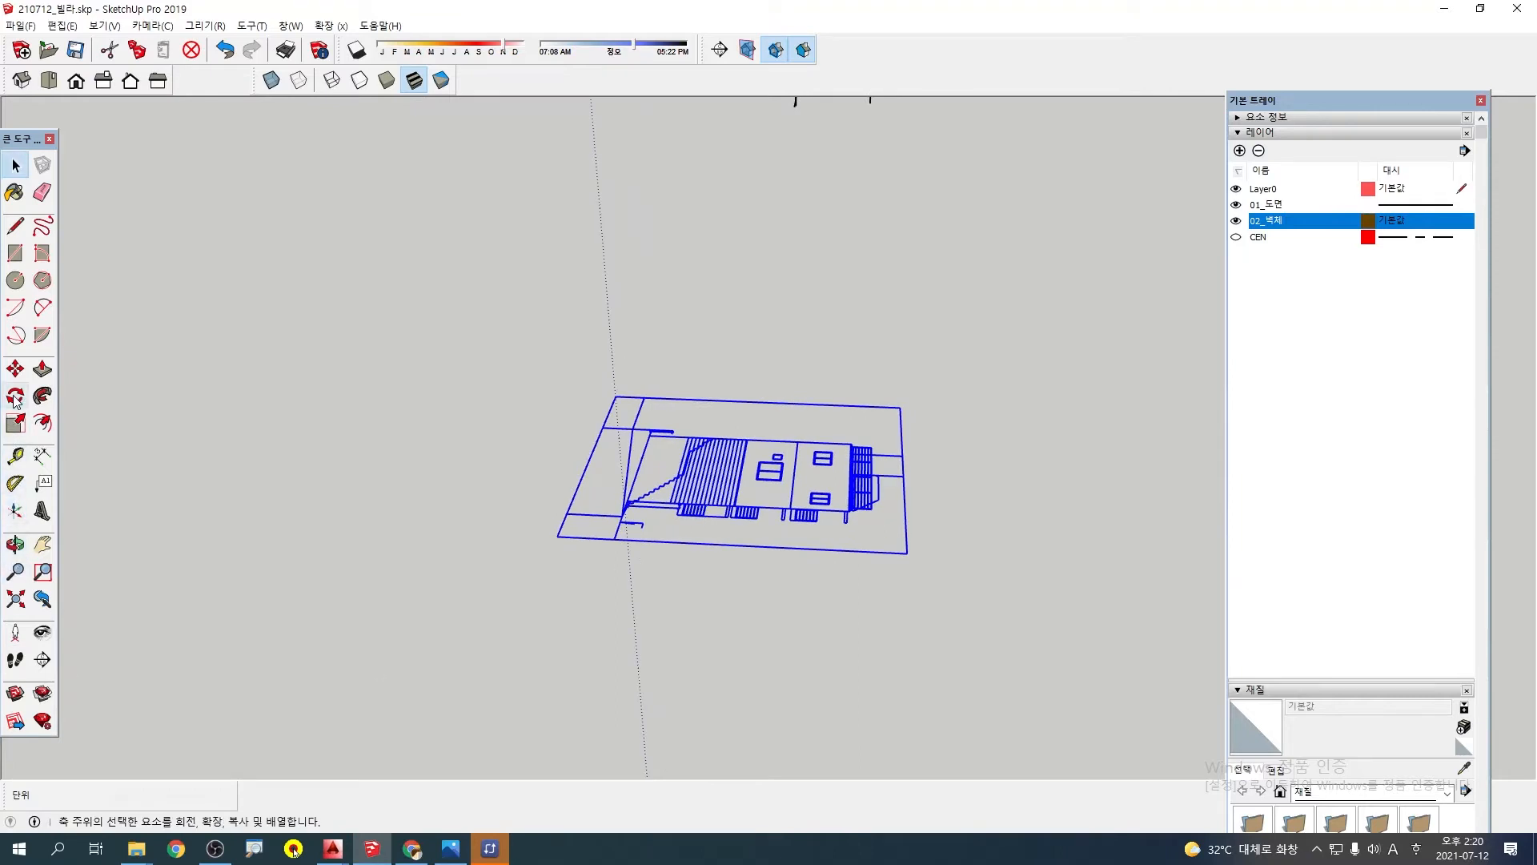
shift+middle_drag(528, 408, 518, 652)
scroll(813, 168, up, 5)
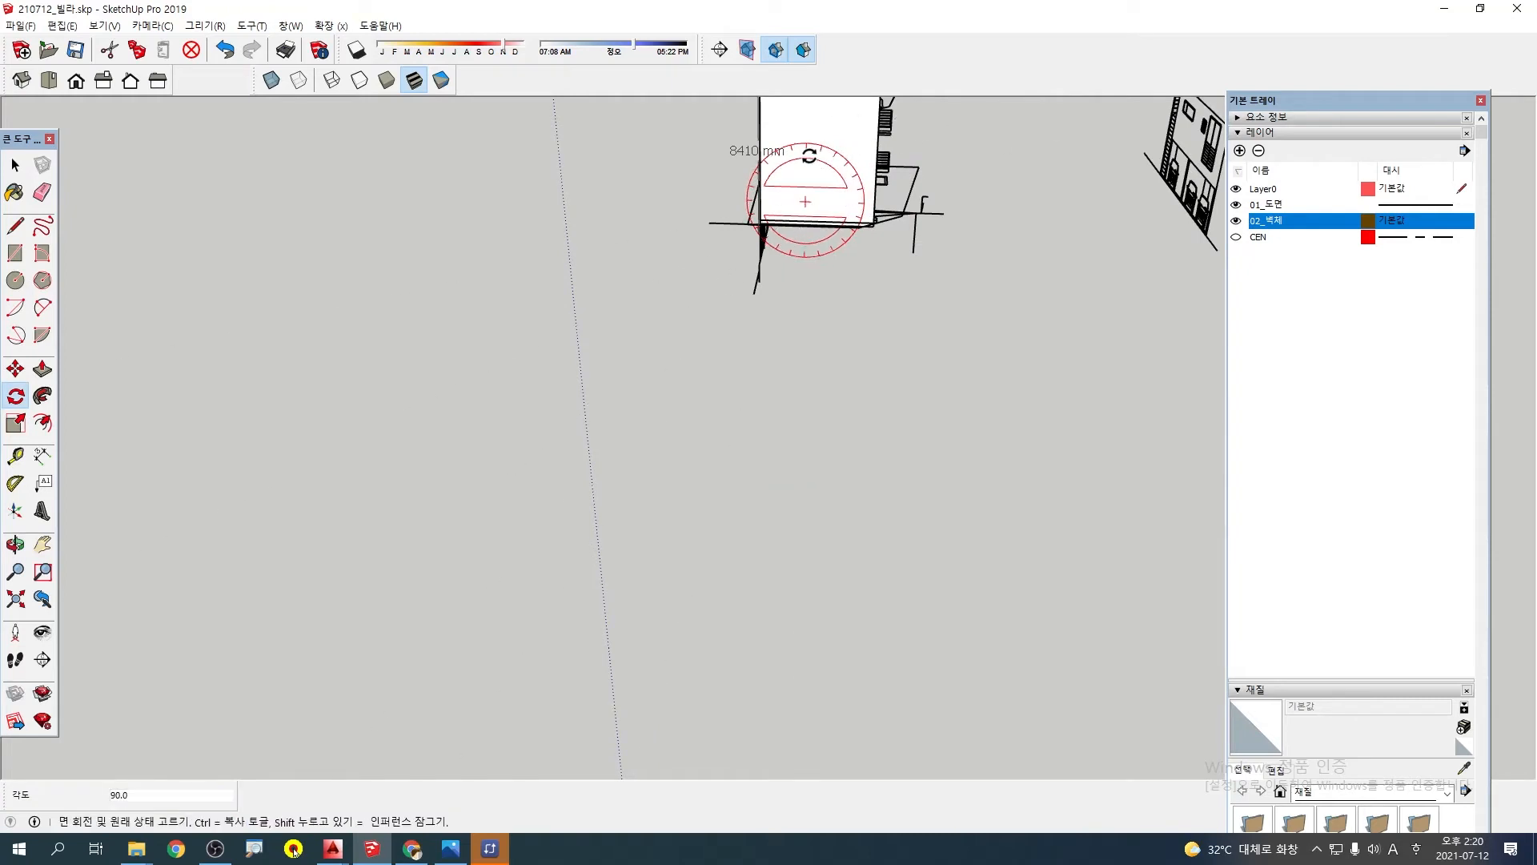
scroll(803, 347, down, 7)
mouse_move(833, 673)
middle_down()
mouse_move(954, 519)
mouse_move(1028, 496)
middle_up()
scroll(942, 518, up, 2)
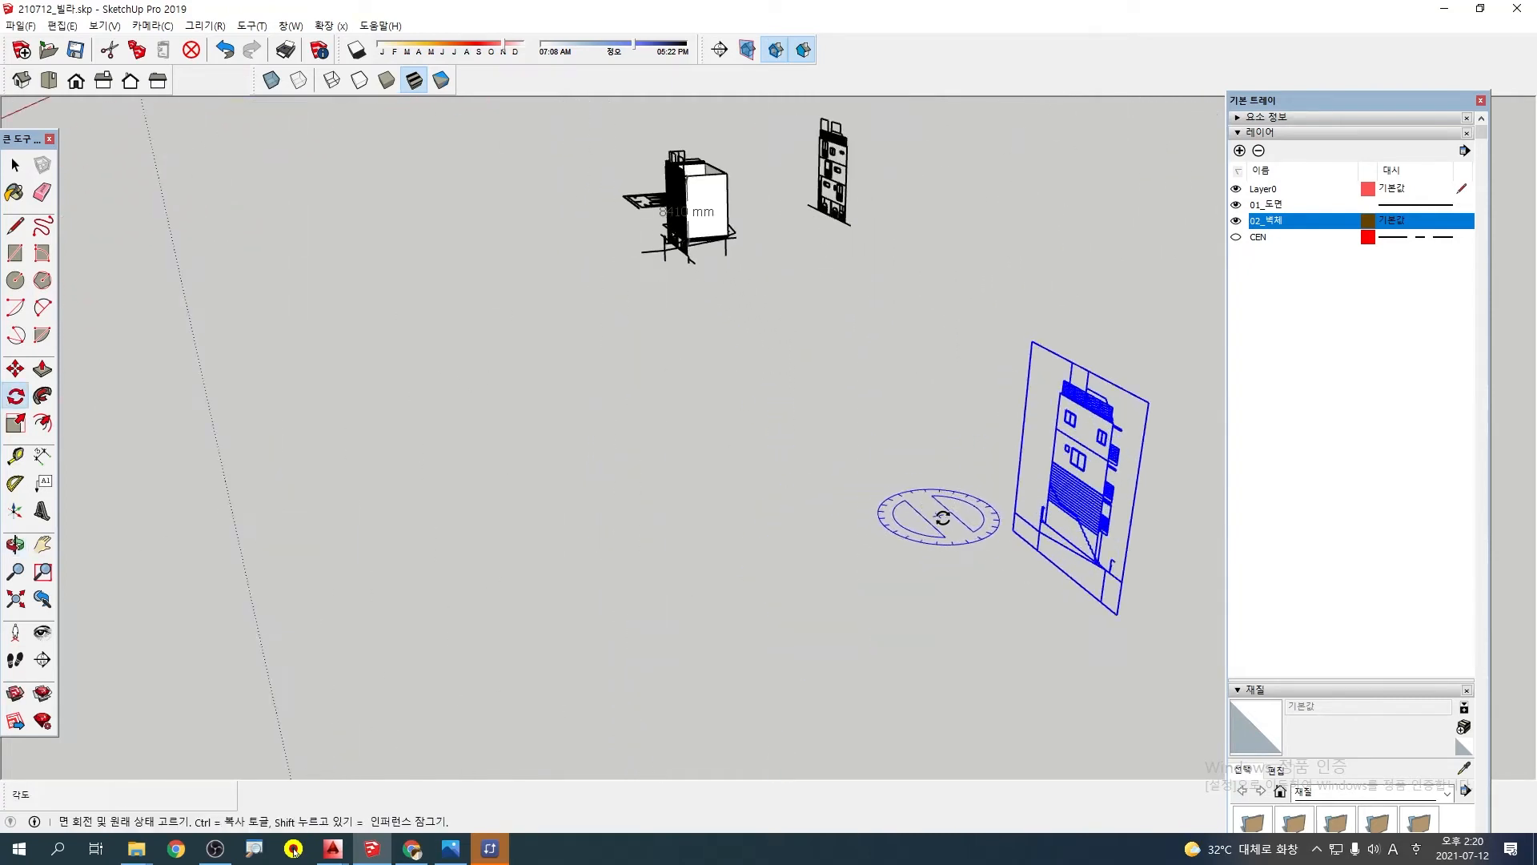
click(915, 483)
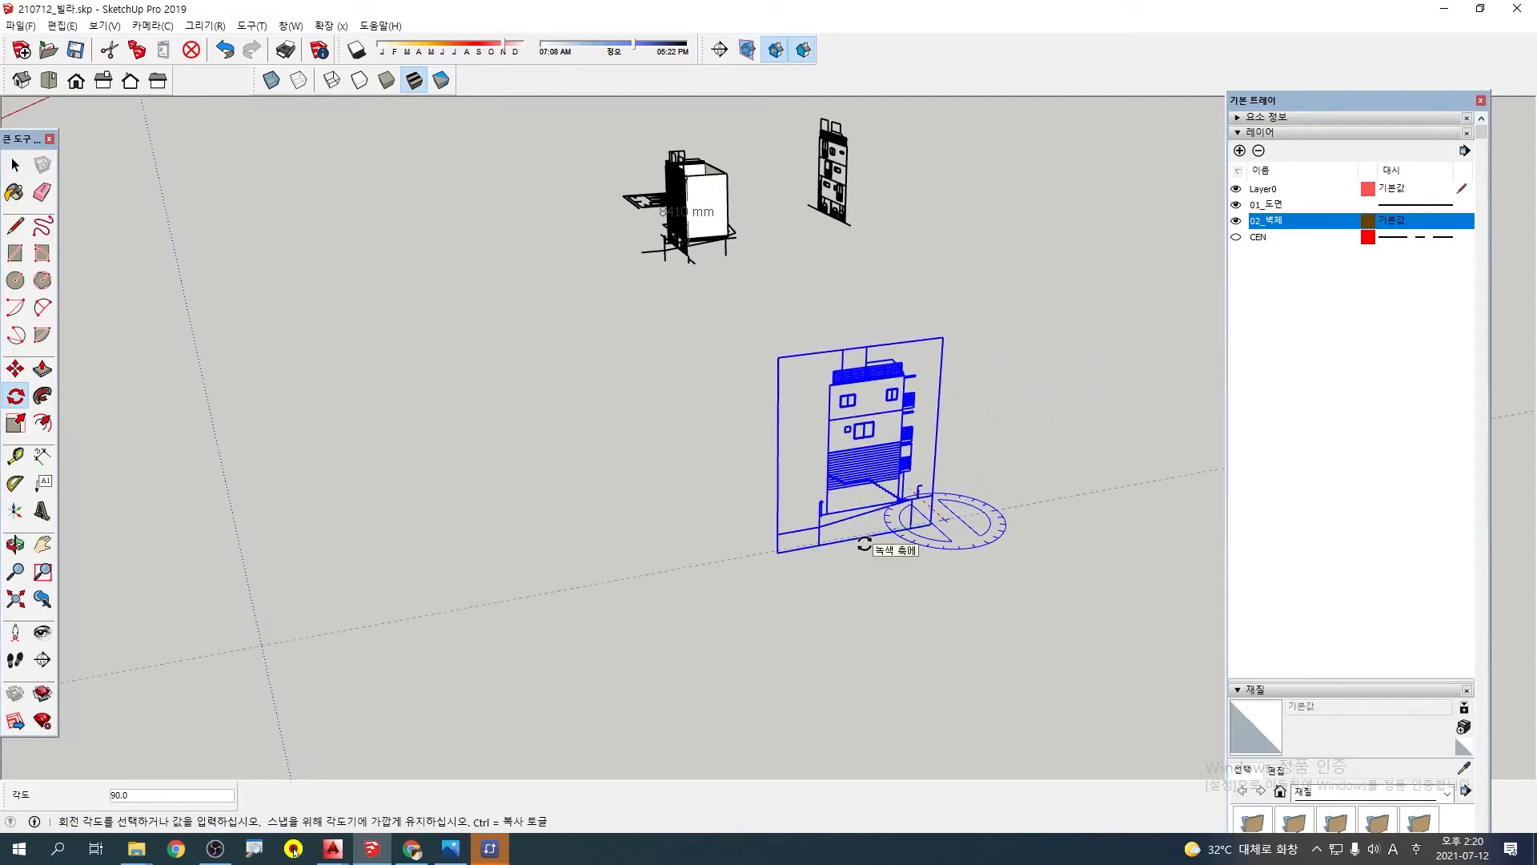
key(m)
Examine the left side elevation's siding edge, exterior stair, balcony supports and ground line to find a reference corner for the move
scroll(848, 529, up, 5)
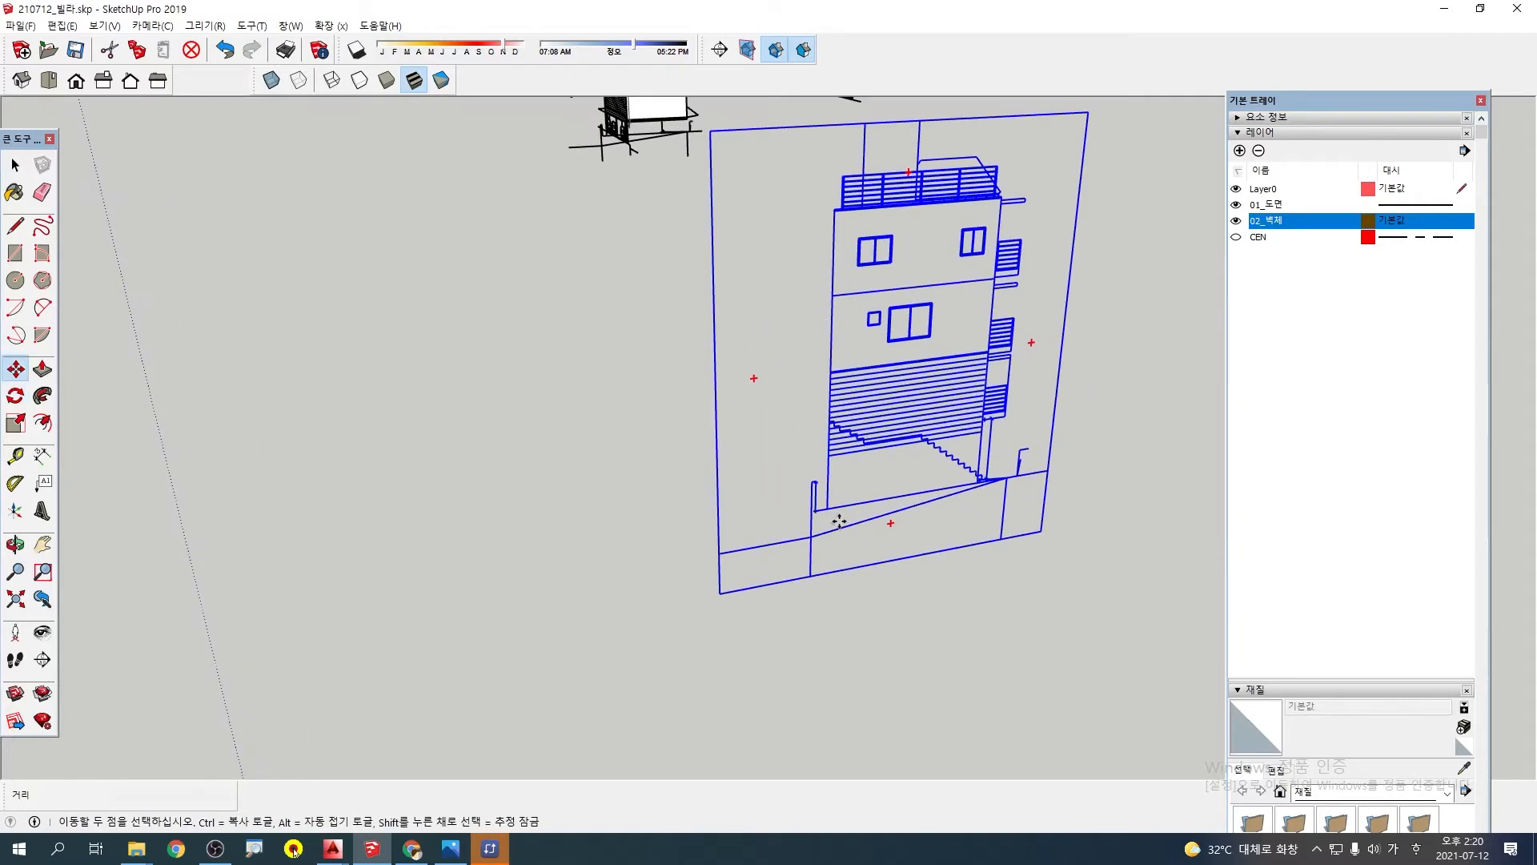
scroll(876, 446, up, 2)
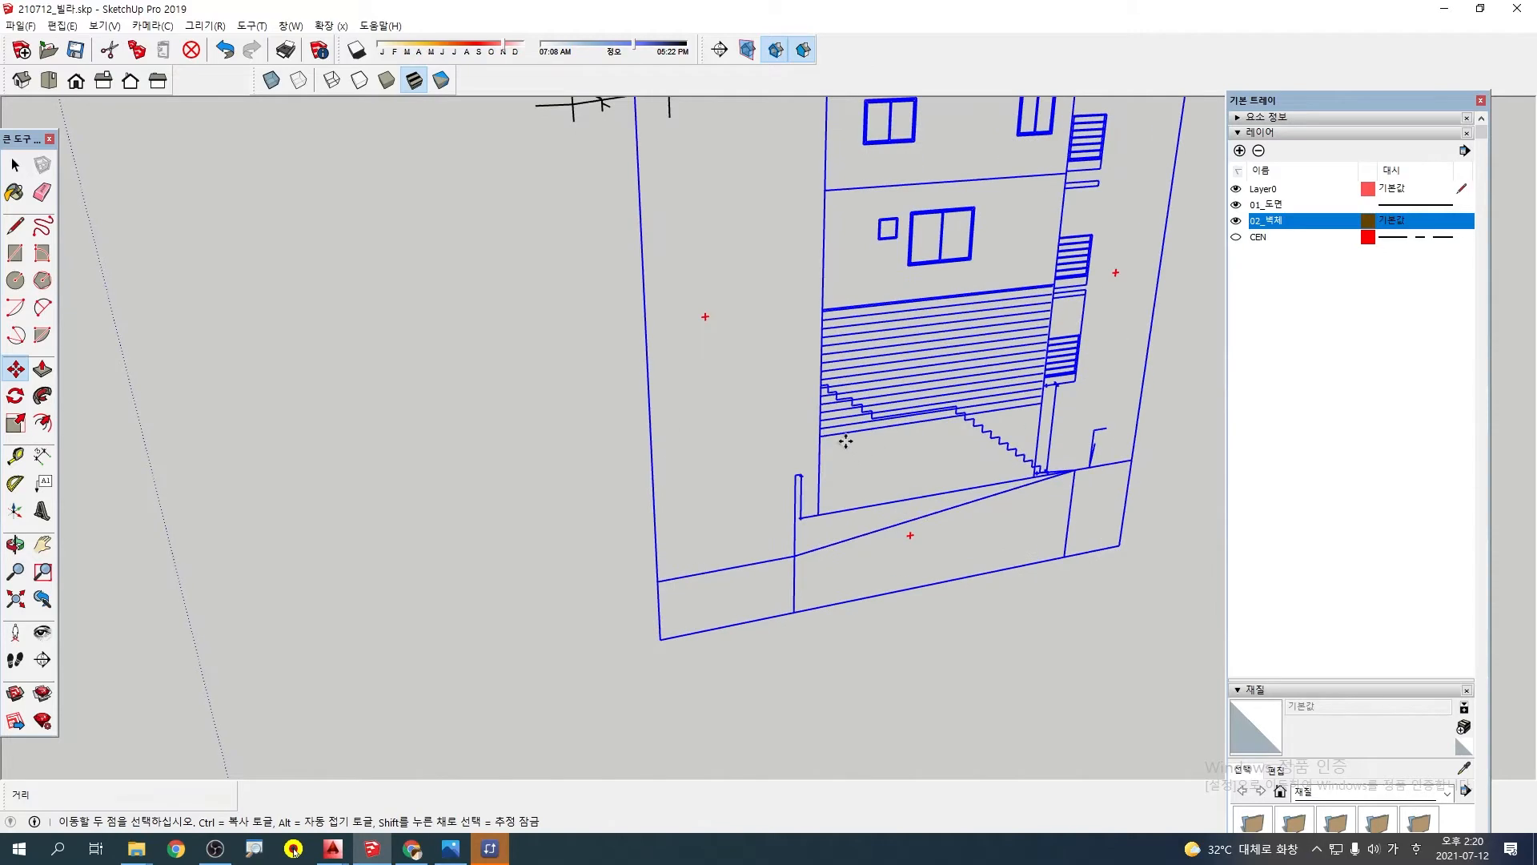
shift+middle_drag(965, 417, 870, 421)
scroll(963, 386, up, 2)
shift+middle_drag(906, 529, 892, 516)
mouse_move(620, 522)
middle_down()
mouse_move(545, 470)
mouse_move(606, 538)
middle_up()
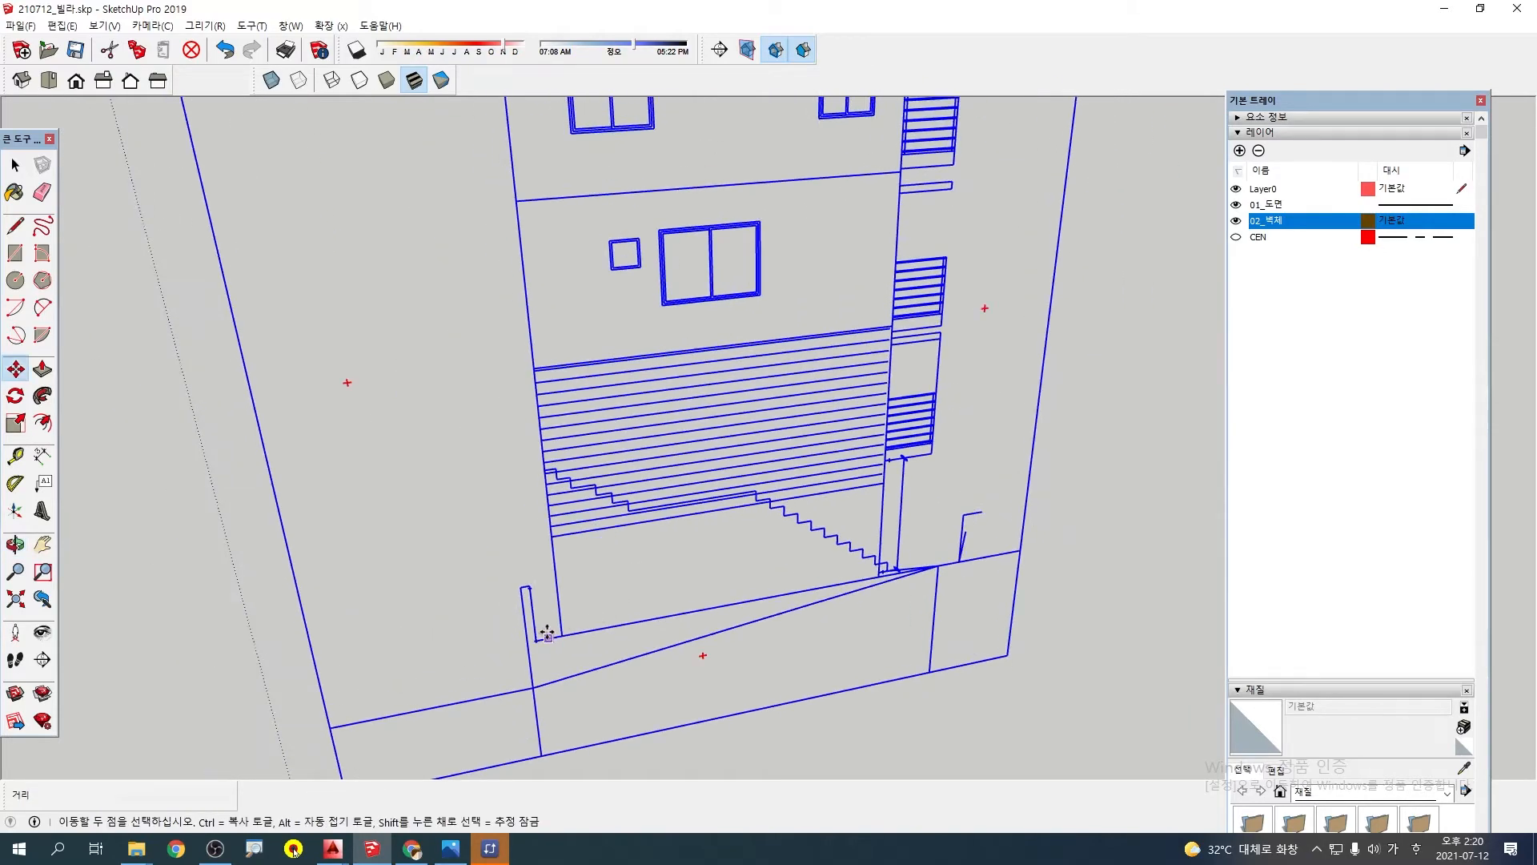
middle_drag(855, 554, 587, 532)
scroll(673, 508, up, 2)
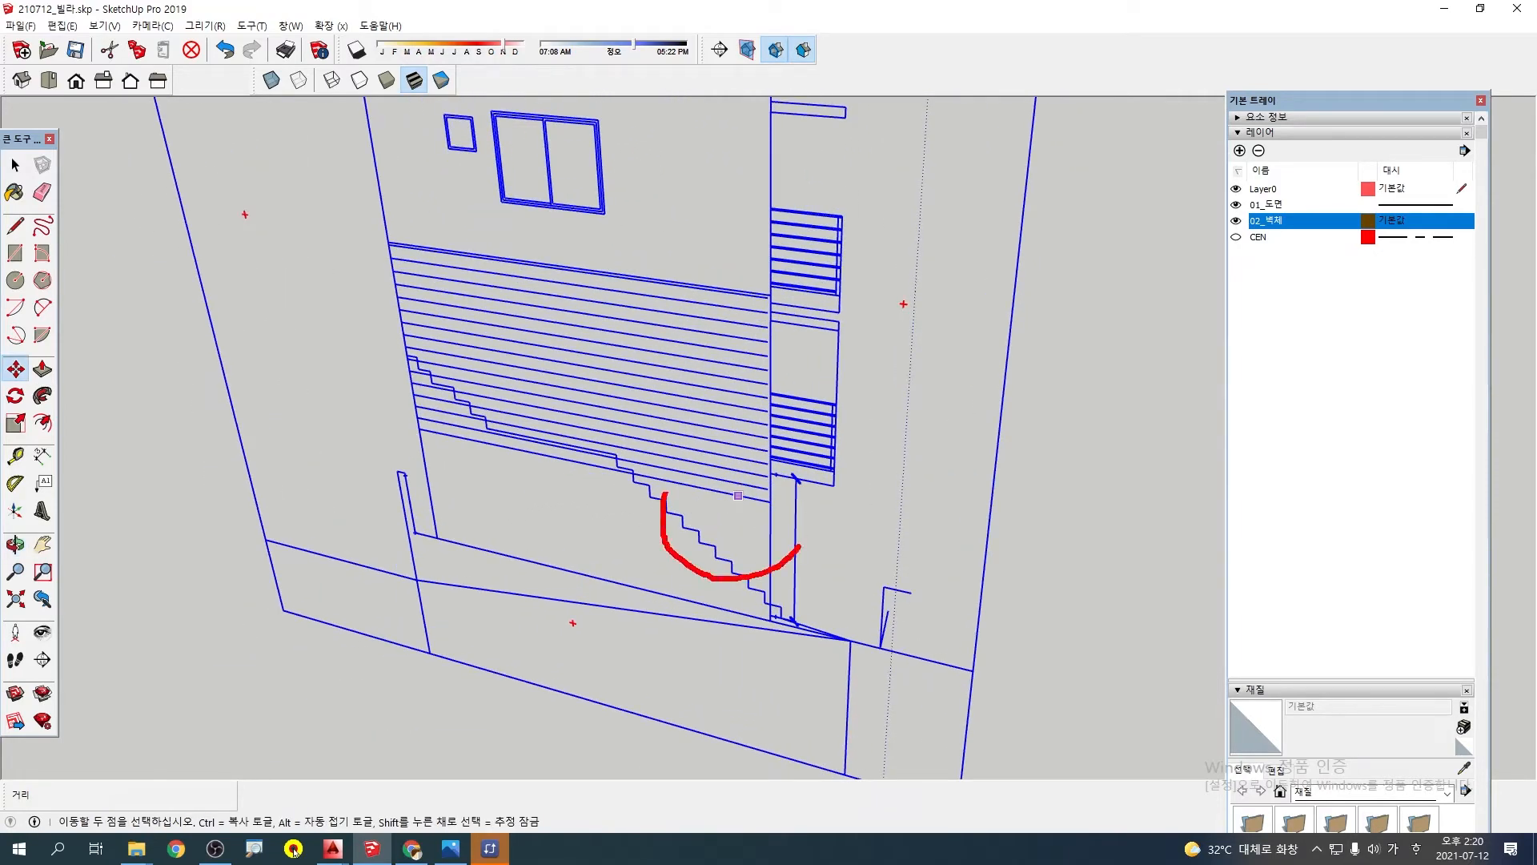
scroll(752, 500, up, 4)
middle_drag(761, 515, 745, 461)
scroll(749, 410, up, 1)
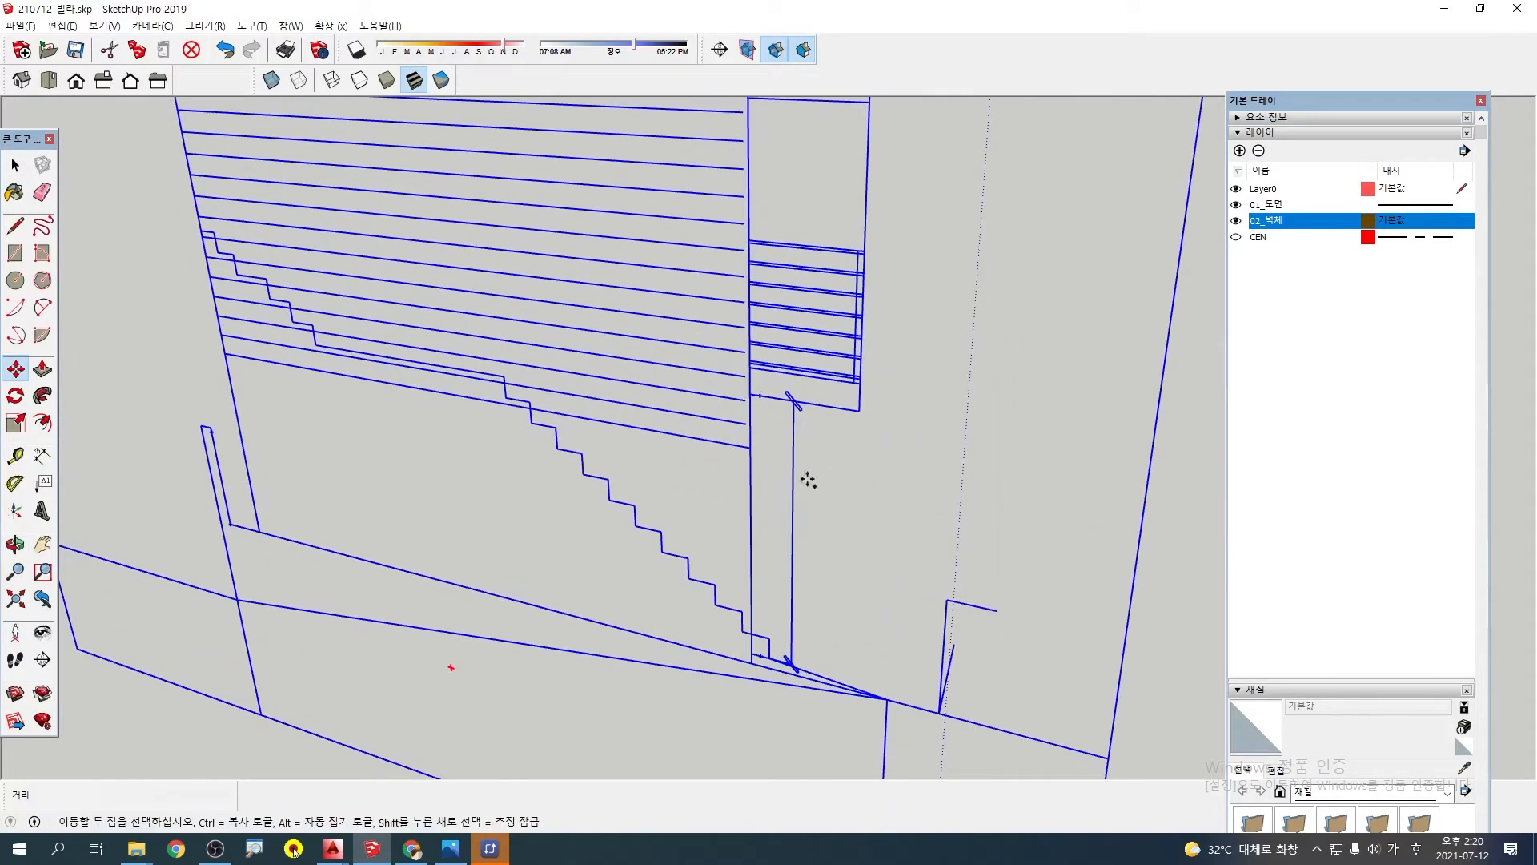
scroll(687, 555, down, 3)
shift+middle_drag(471, 601, 557, 624)
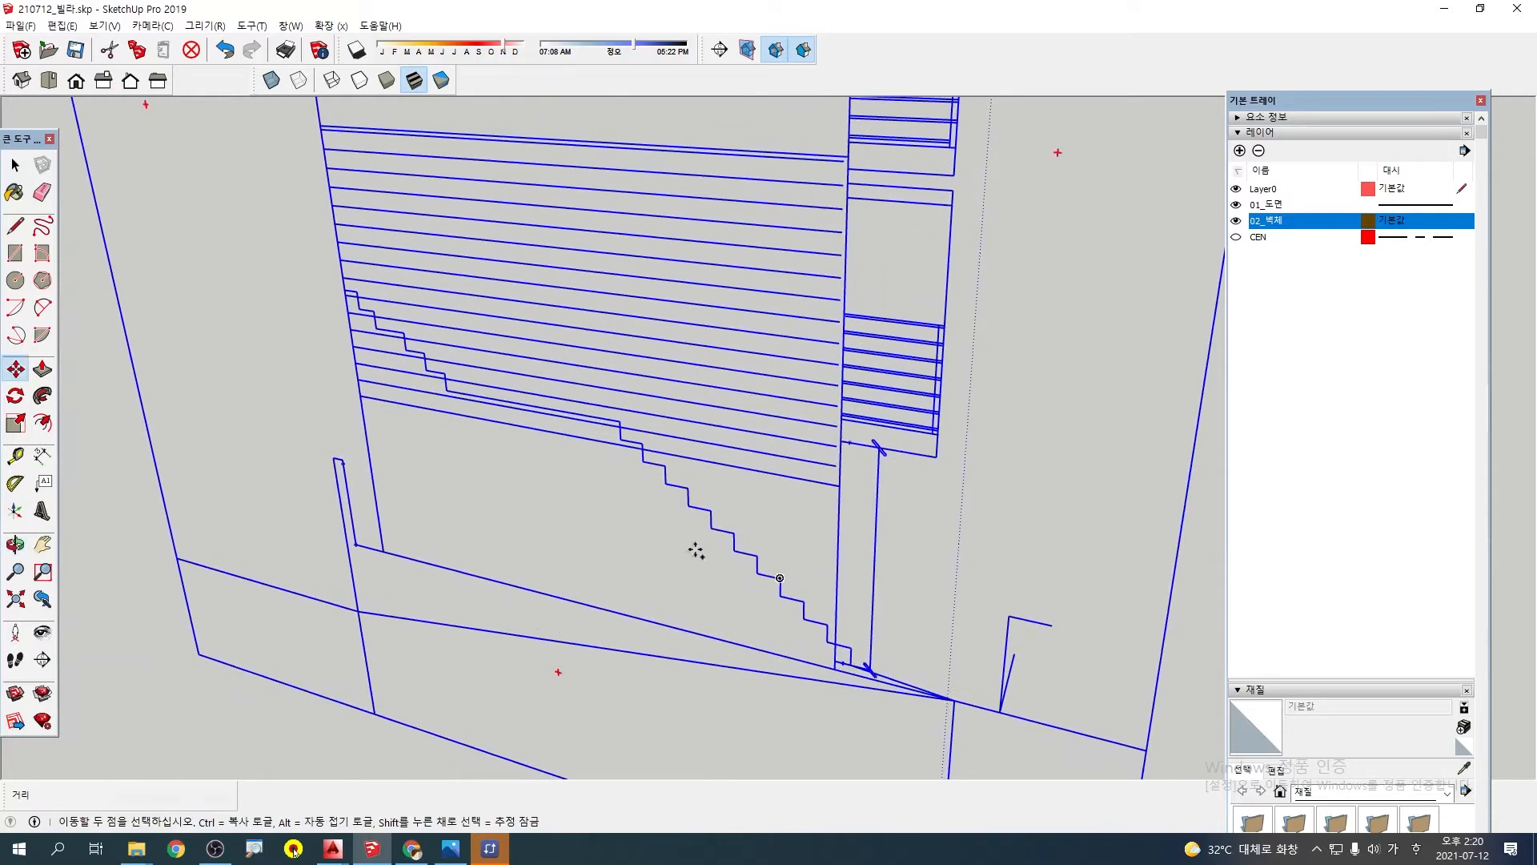
scroll(842, 457, up, 3)
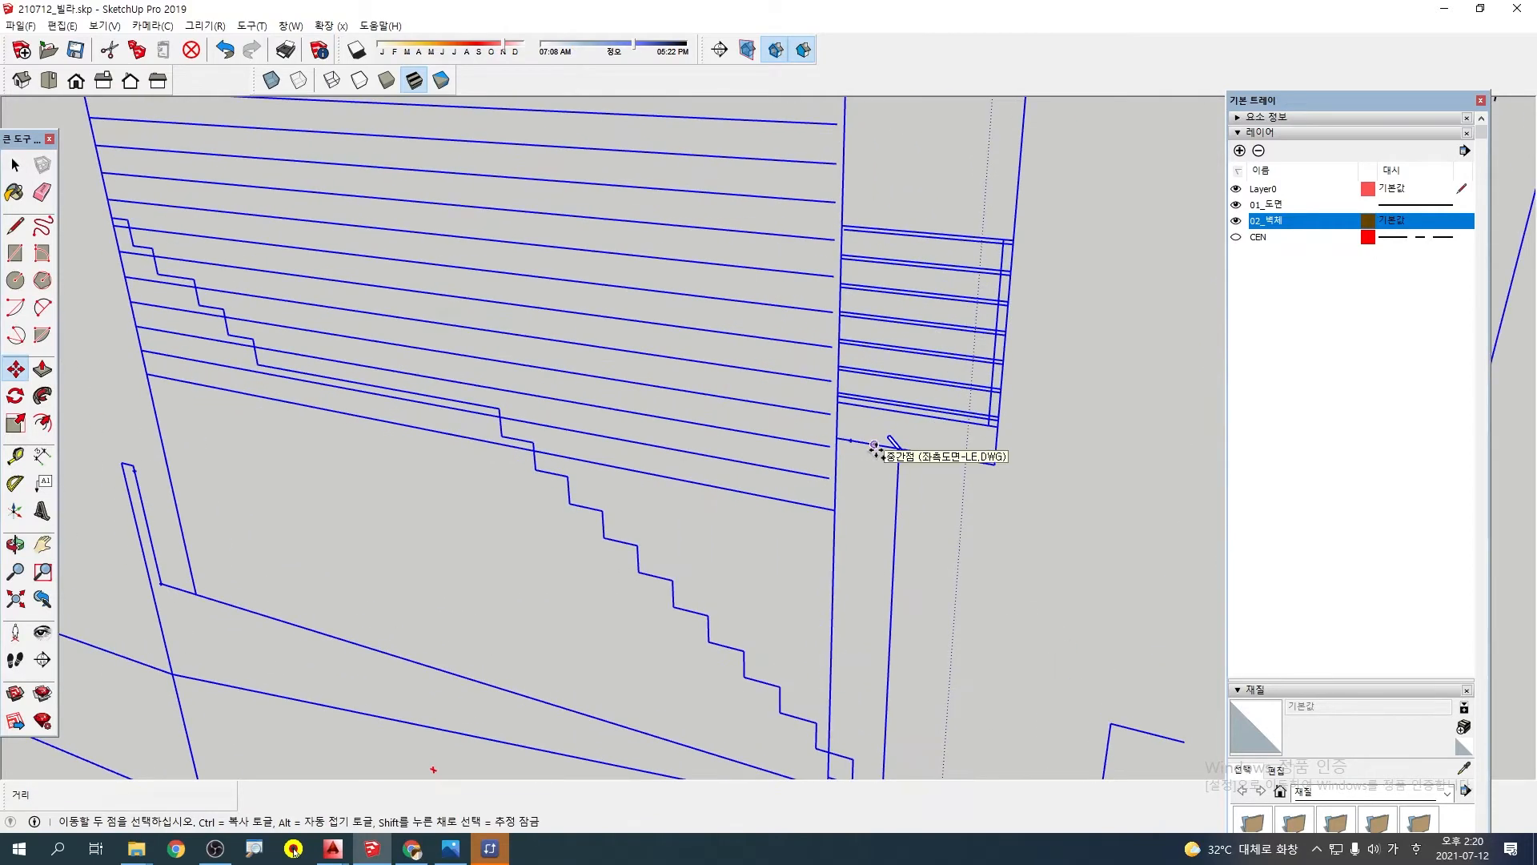
scroll(862, 473, up, 1)
scroll(862, 472, down, 2)
shift+middle_drag(679, 515, 841, 585)
middle_drag(597, 531, 937, 574)
scroll(635, 534, down, 4)
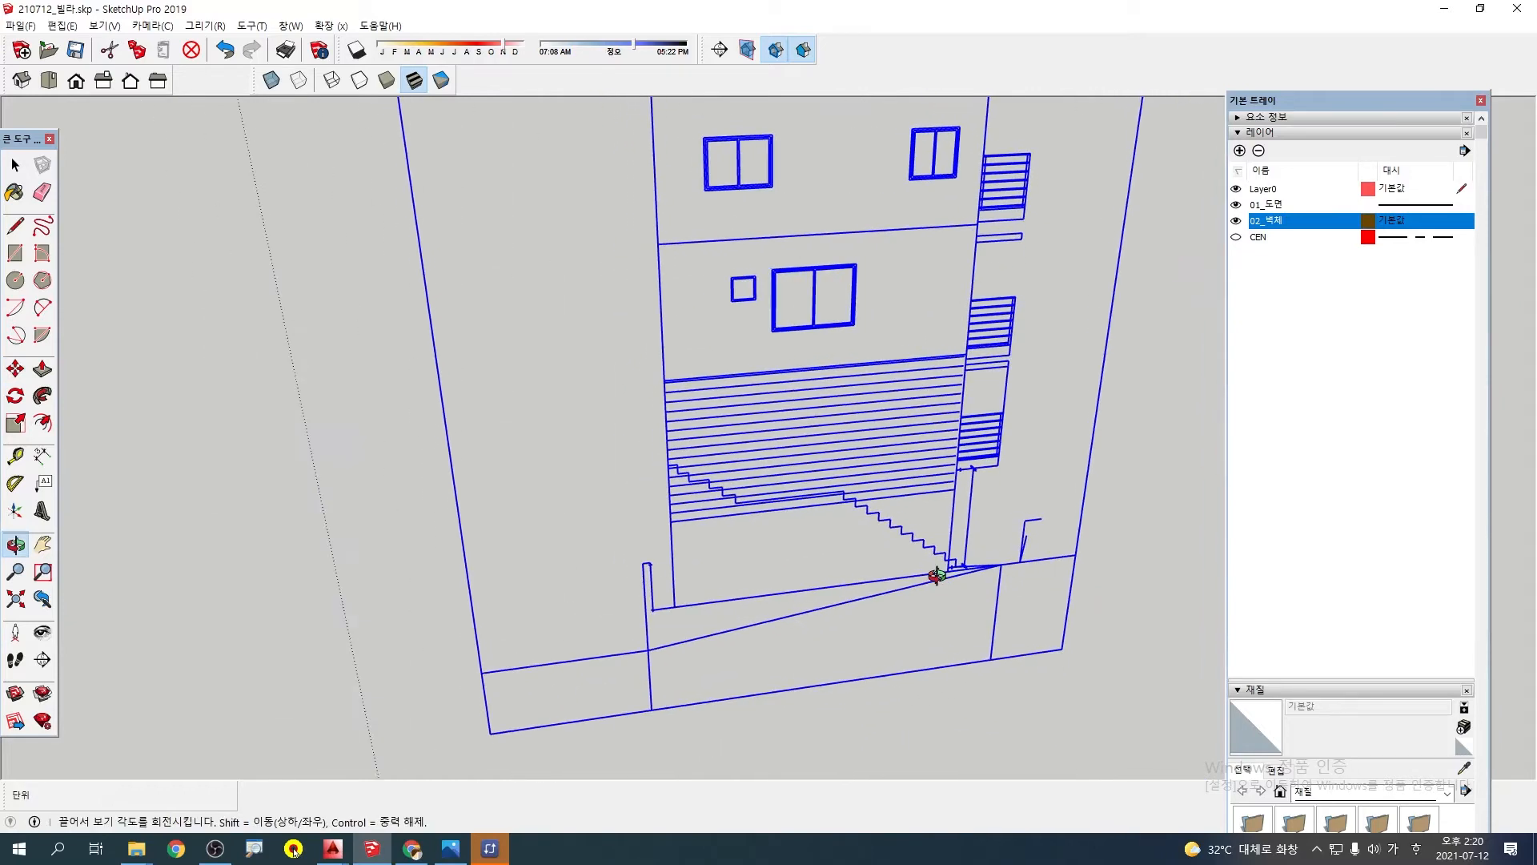
Move the left side elevation, without copying it, by the siding's lower corner onto the matching base corner of the wall model
scroll(667, 531, up, 1)
click(672, 518)
scroll(671, 480, down, 2)
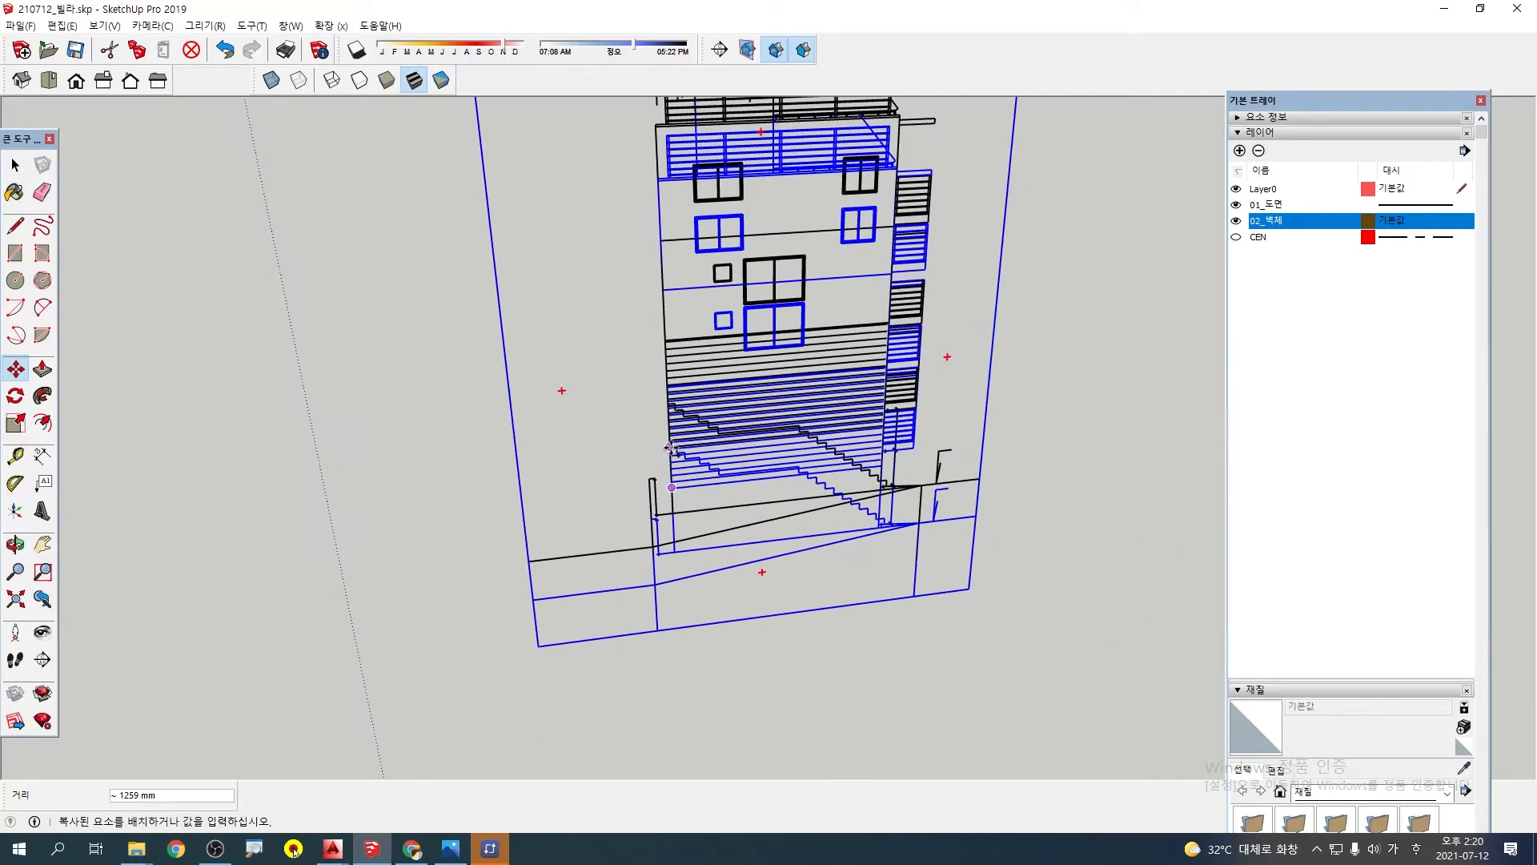
key(ctrl)
scroll(727, 409, down, 5)
shift+middle_drag(721, 380, 847, 620)
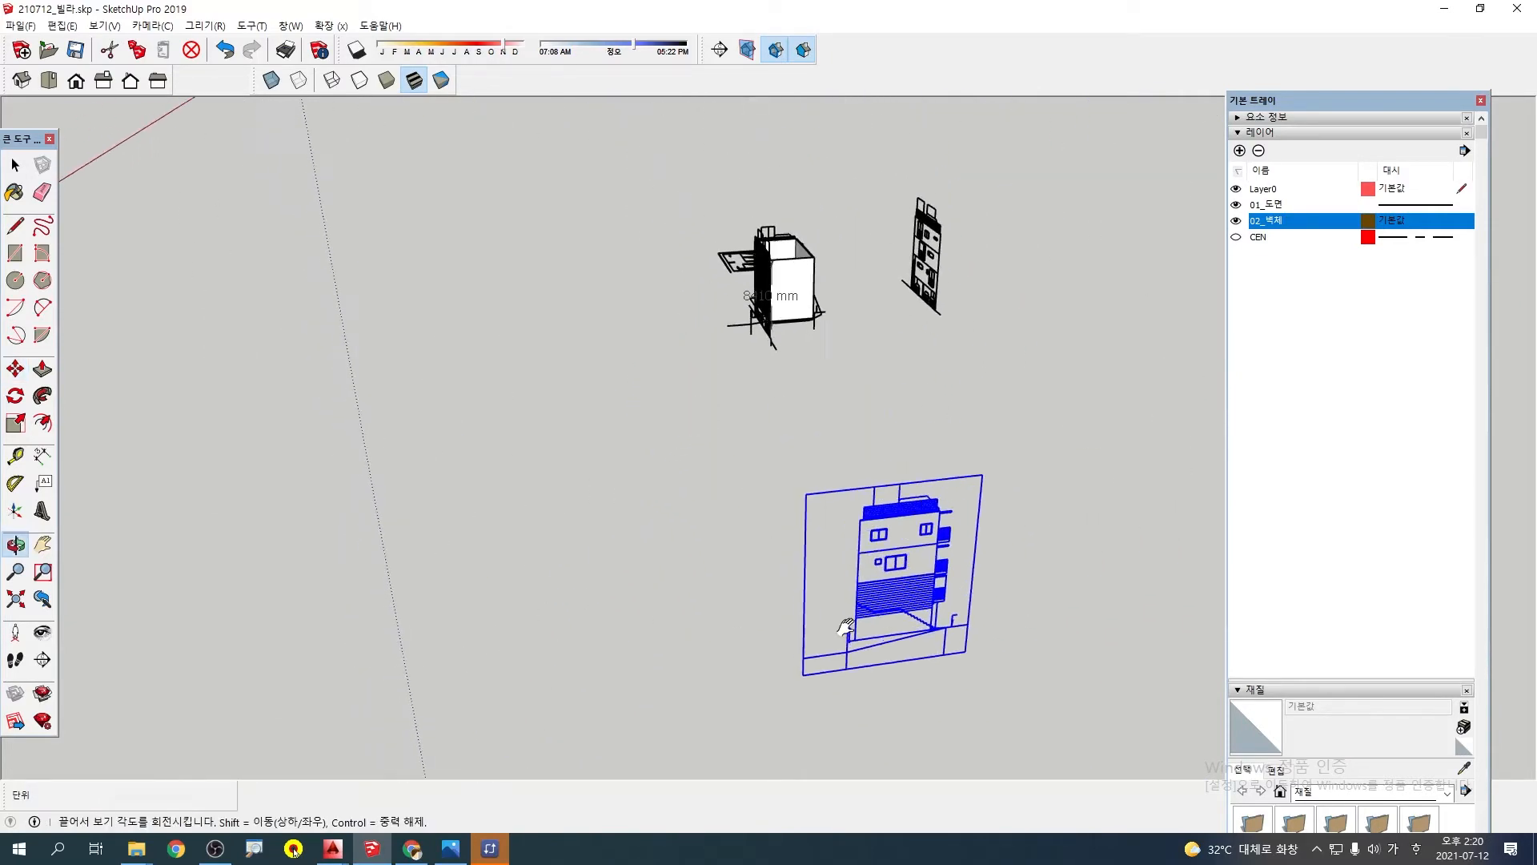
scroll(758, 336, up, 3)
scroll(757, 330, up, 7)
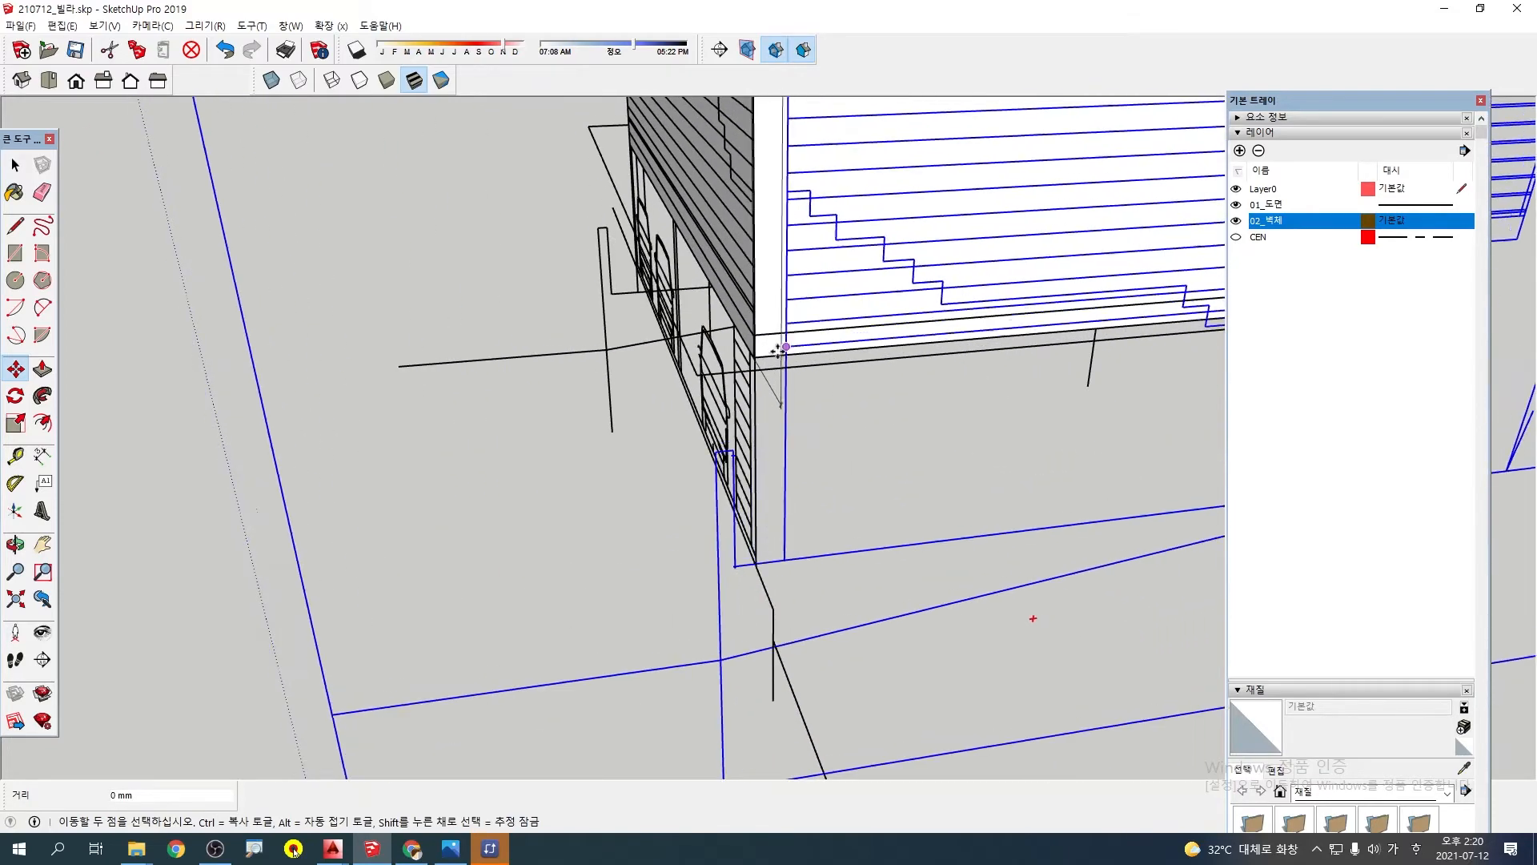
click(753, 357)
middle_drag(753, 357, 578, 435)
Select the three-car elevation standing beside the wall model
scroll(578, 435, down, 5)
middle_drag(889, 417, 634, 450)
click(522, 555)
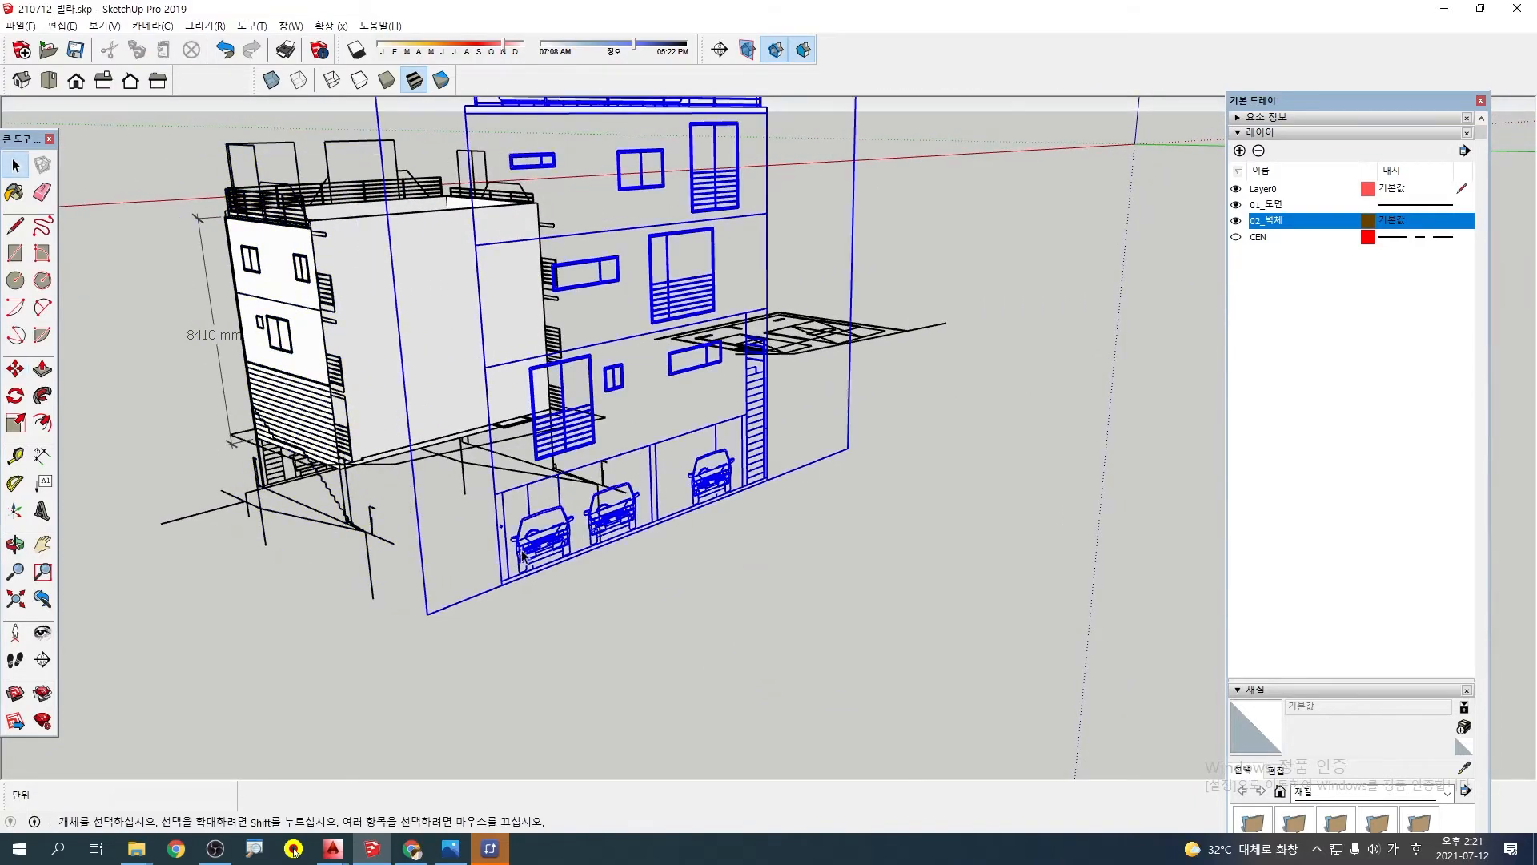
Examine the placed elevations around the villa and compare the three-car elevation's facing direction with the remaining blank side
middle_drag(524, 528, 912, 476)
mouse_move(636, 552)
middle_down()
mouse_move(961, 497)
mouse_move(1005, 504)
mouse_move(906, 518)
mouse_move(955, 524)
mouse_move(522, 566)
mouse_move(641, 571)
middle_up()
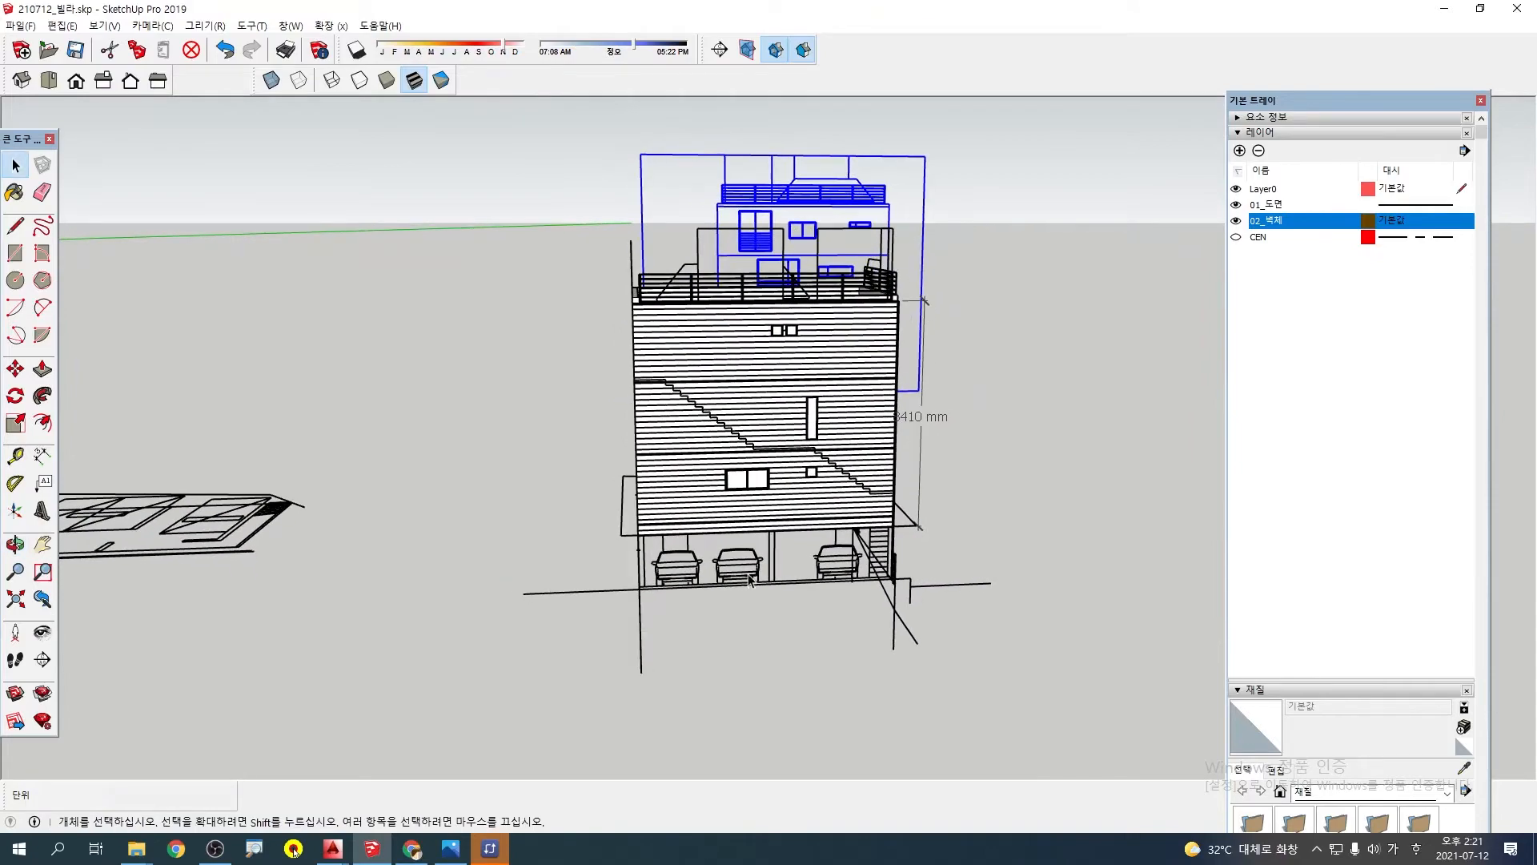
scroll(744, 570, up, 3)
scroll(745, 569, up, 2)
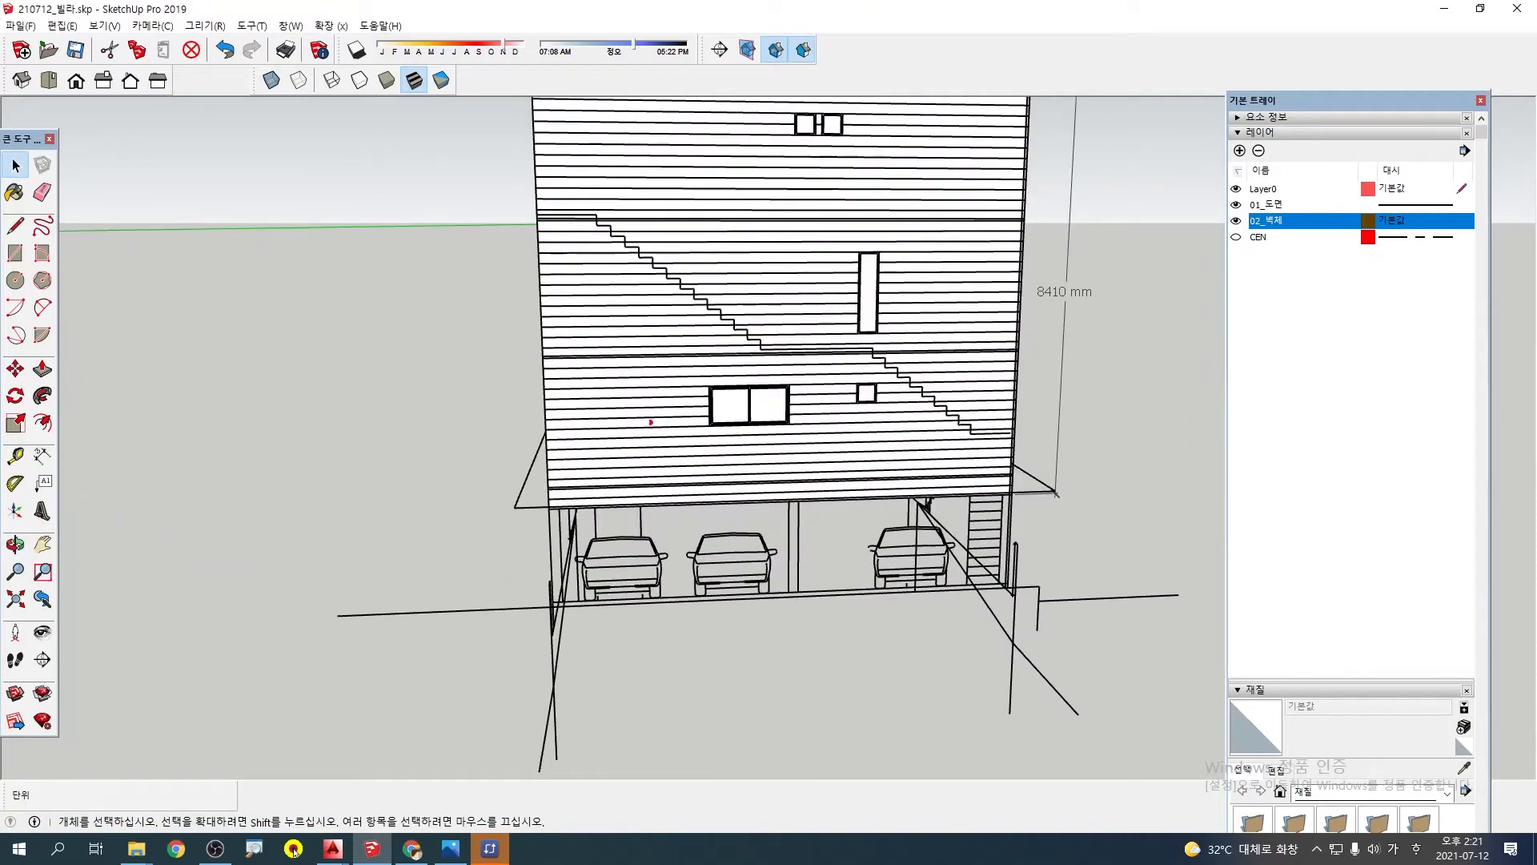
scroll(737, 611, down, 4)
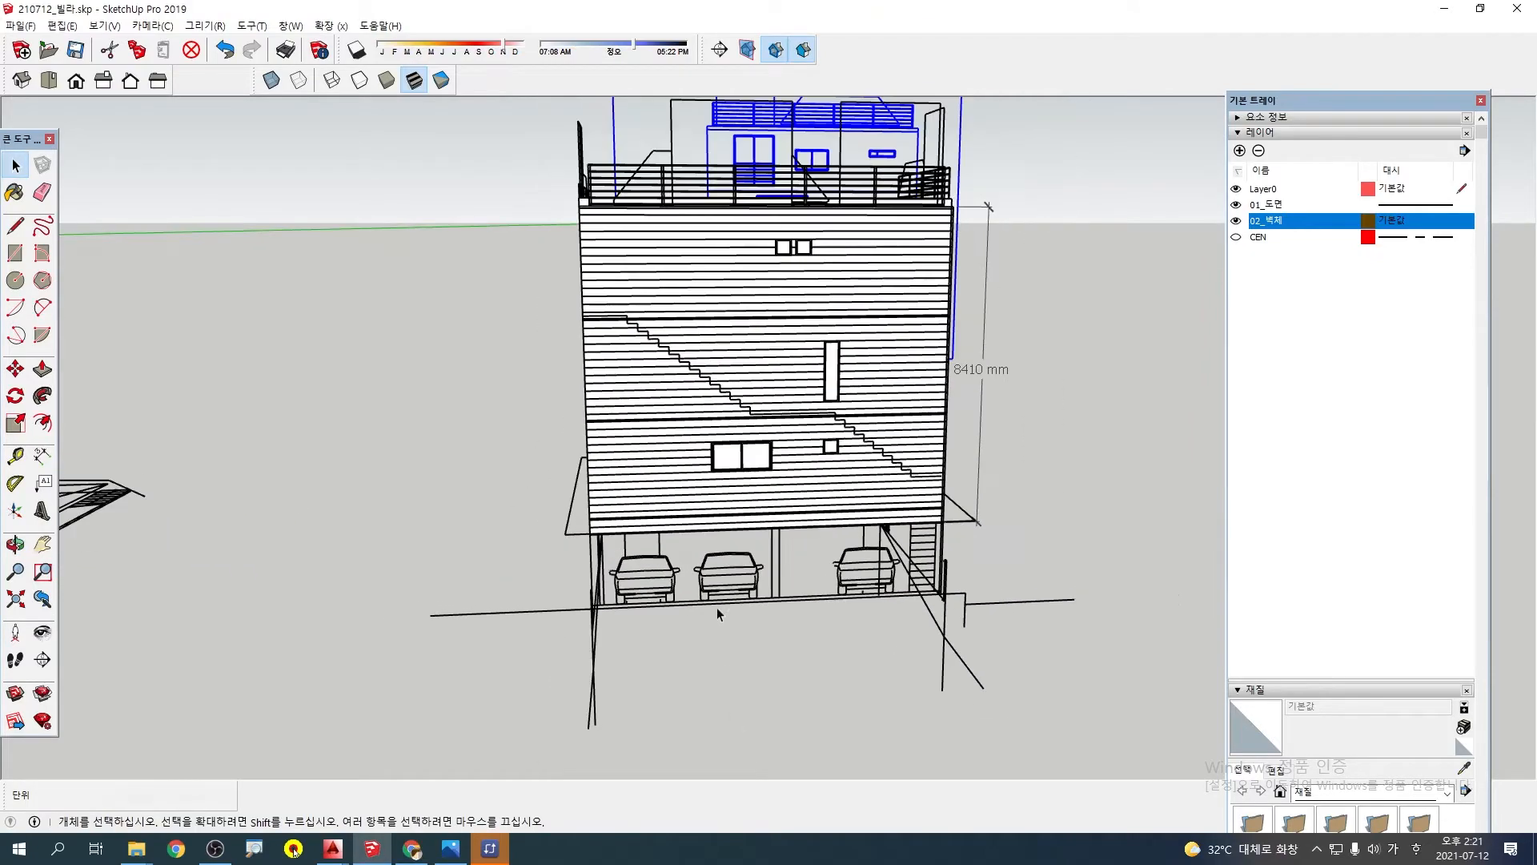
middle_drag(718, 607, 995, 625)
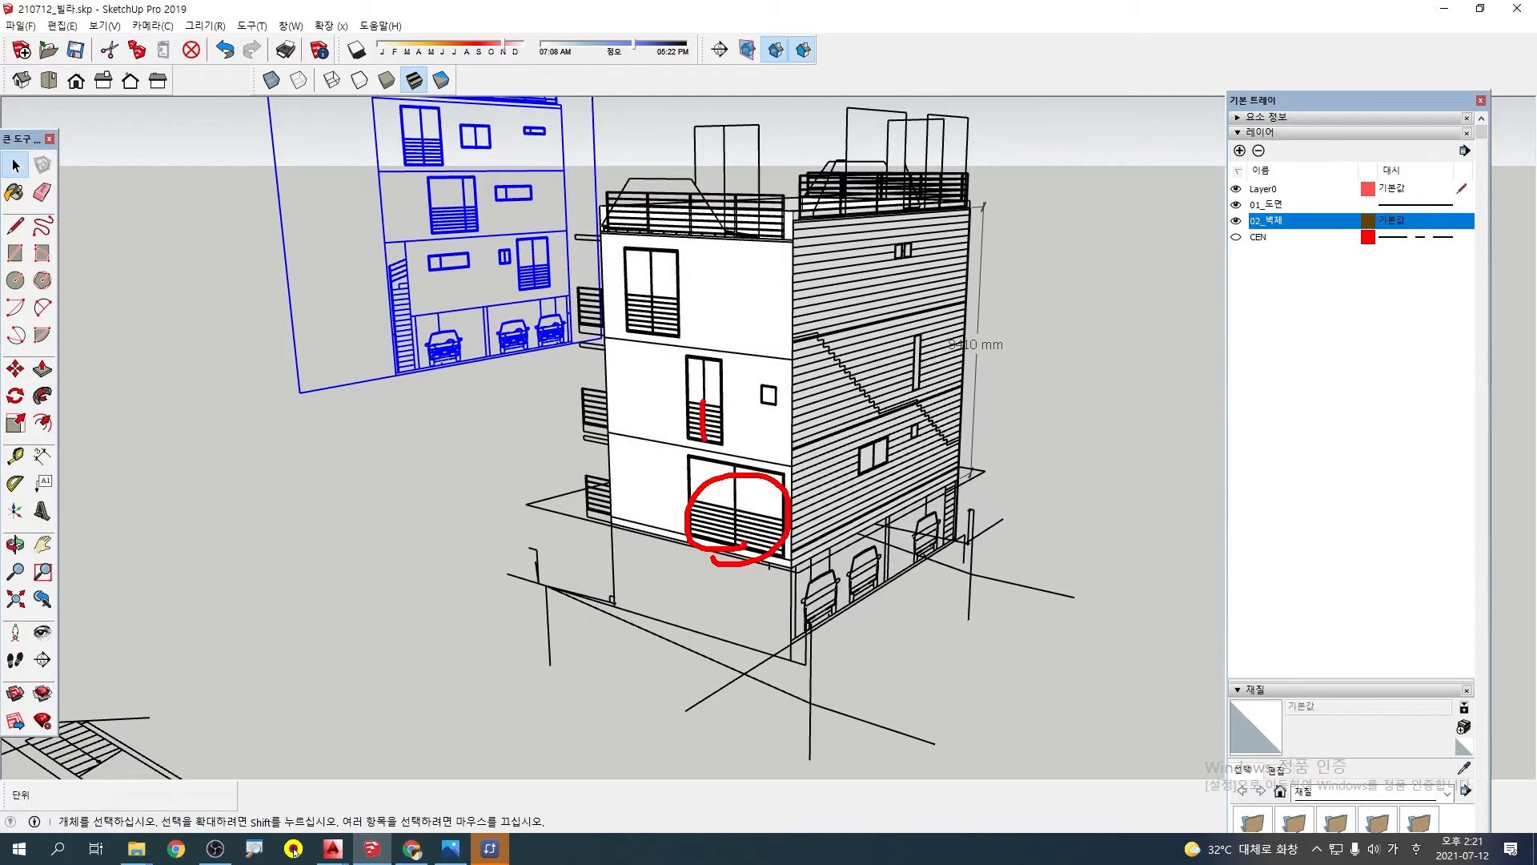
middle_drag(723, 558, 758, 581)
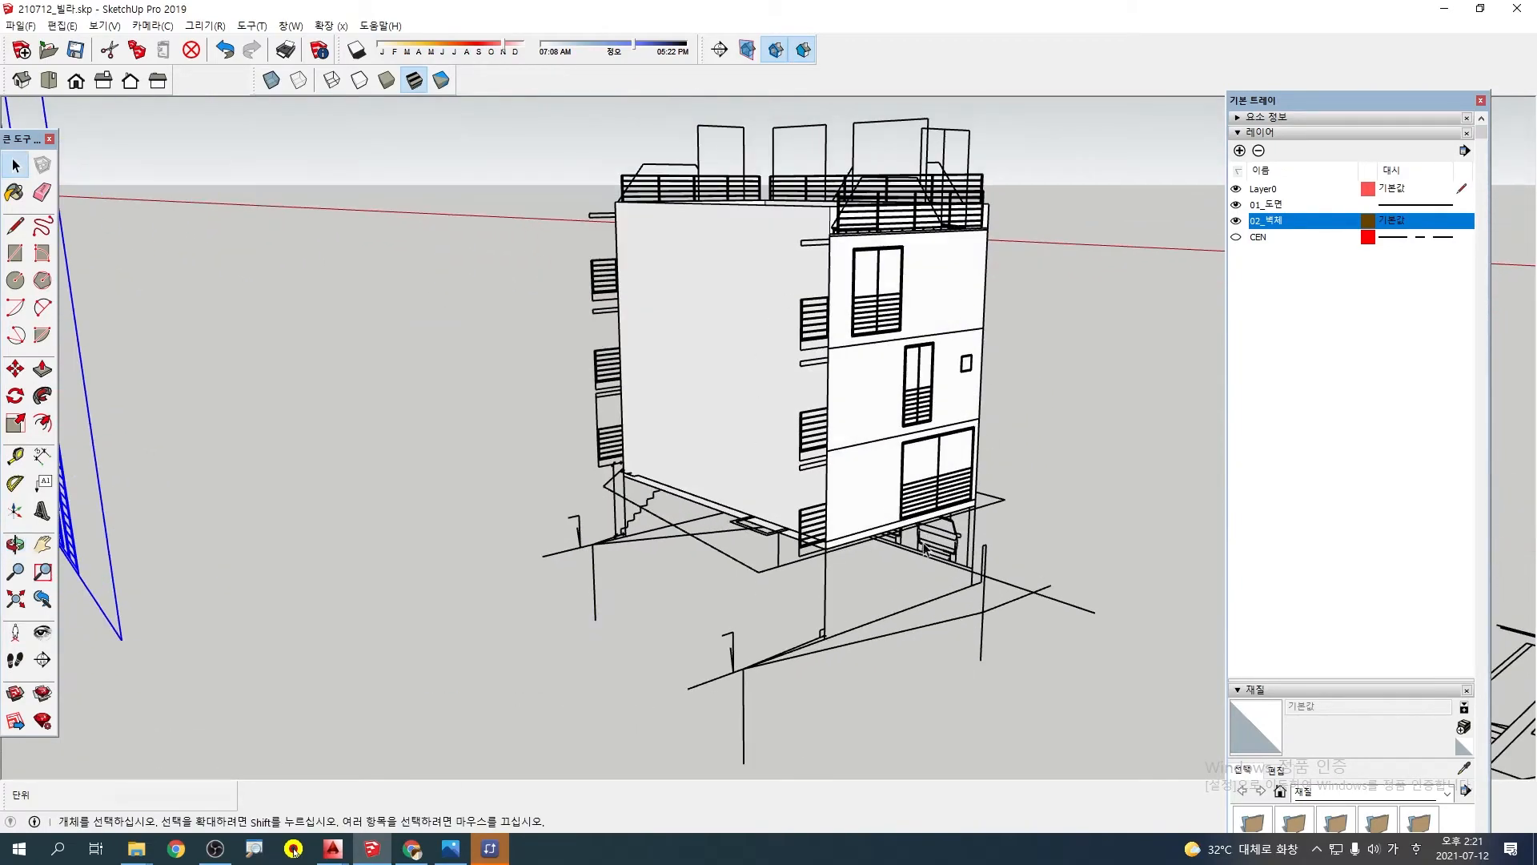
scroll(923, 542, down, 3)
middle_drag(924, 541, 567, 521)
scroll(576, 525, down, 4)
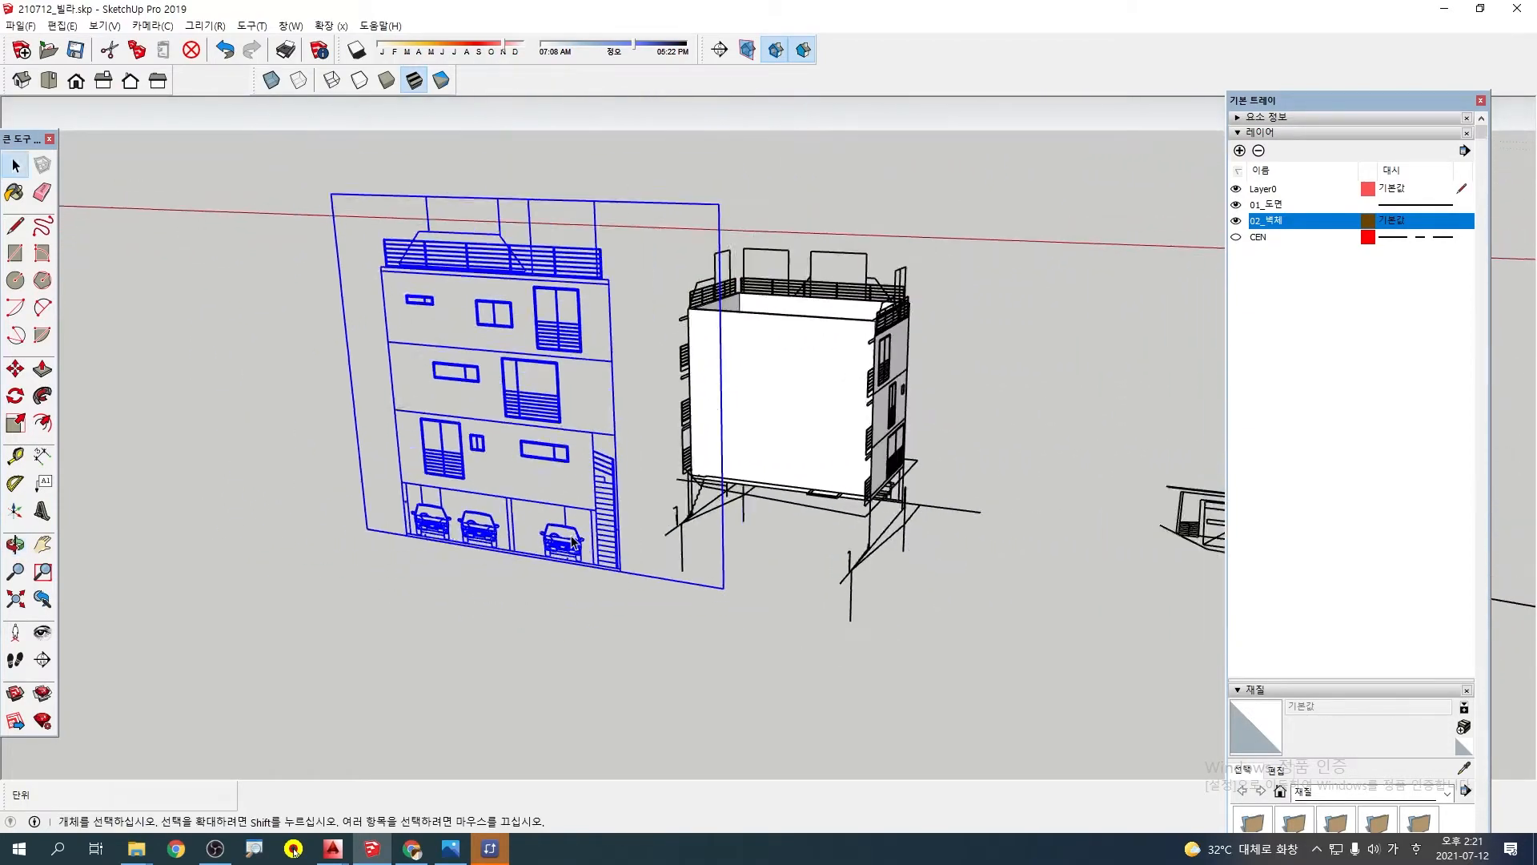
scroll(657, 585, up, 6)
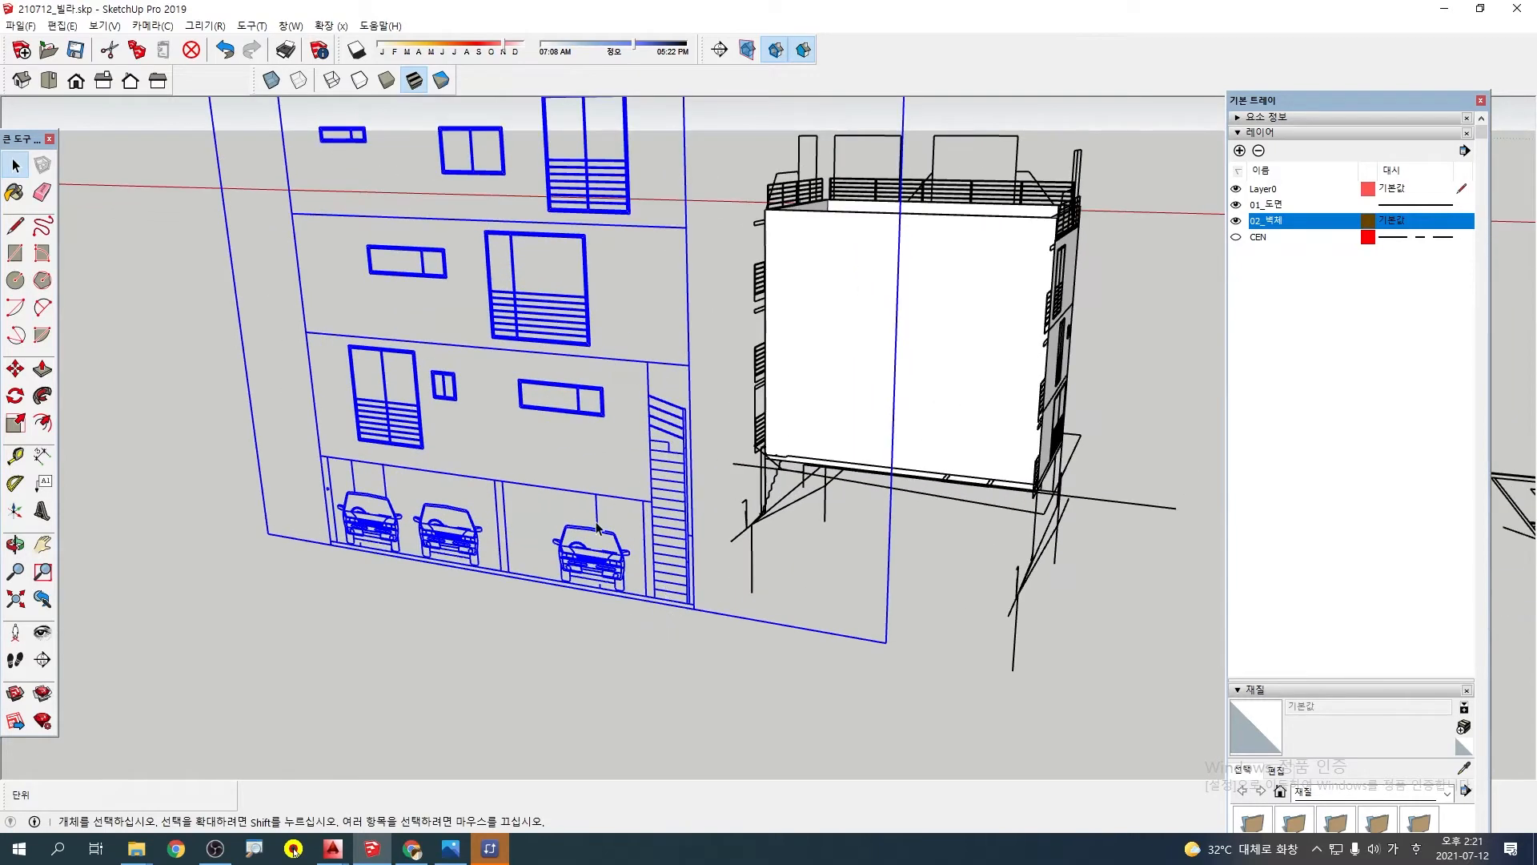
scroll(596, 528, down, 4)
scroll(542, 403, up, 3)
middle_drag(544, 405, 690, 486)
scroll(551, 422, down, 1)
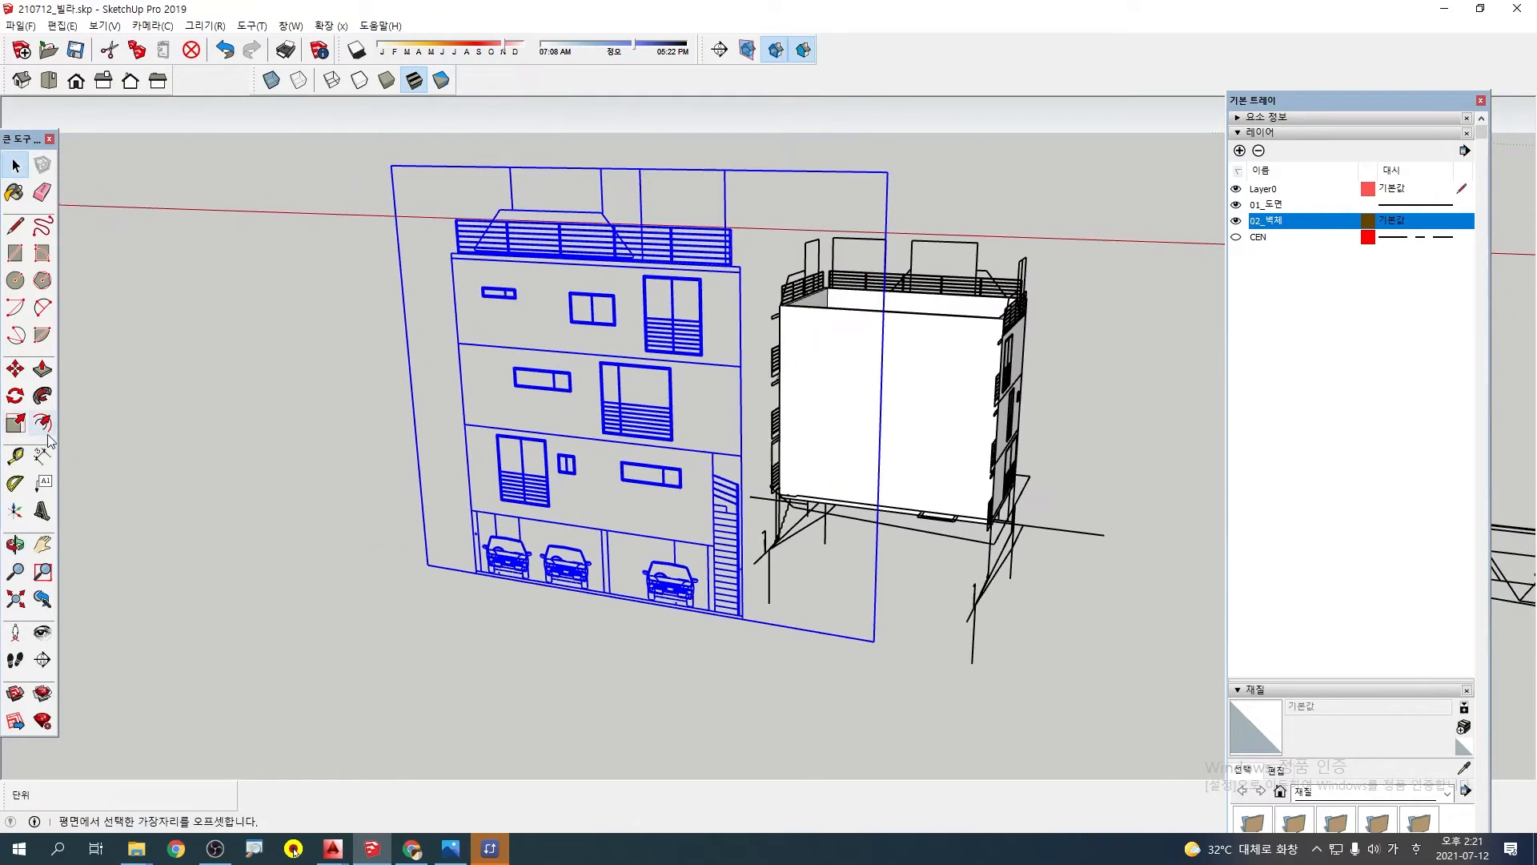
Rotate the three-car elevation 180° about the vertical axis so its facing direction is reversed
click(16, 396)
scroll(320, 545, down, 2)
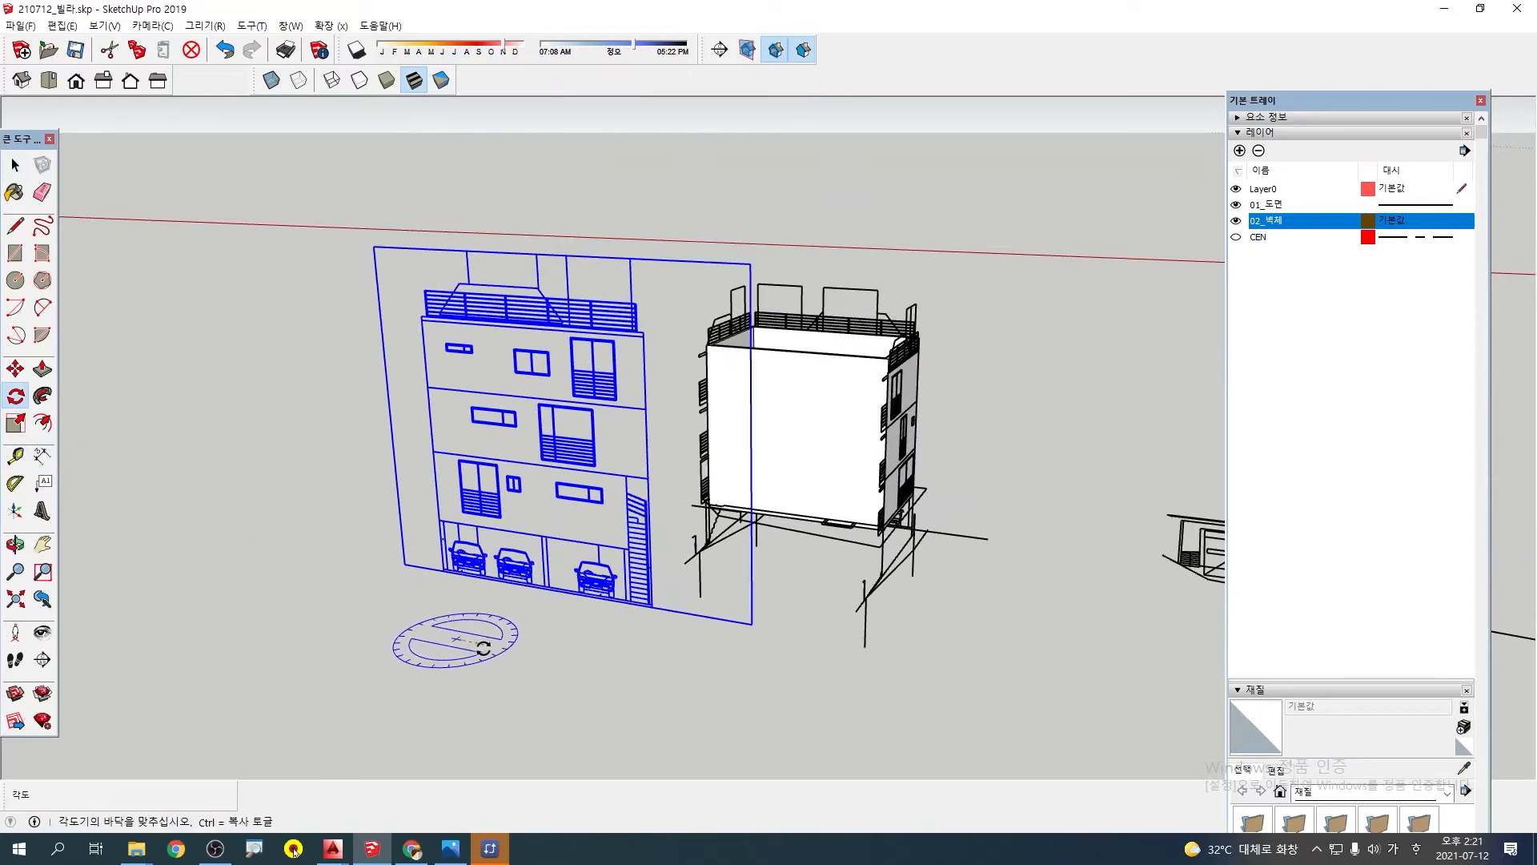
click(495, 651)
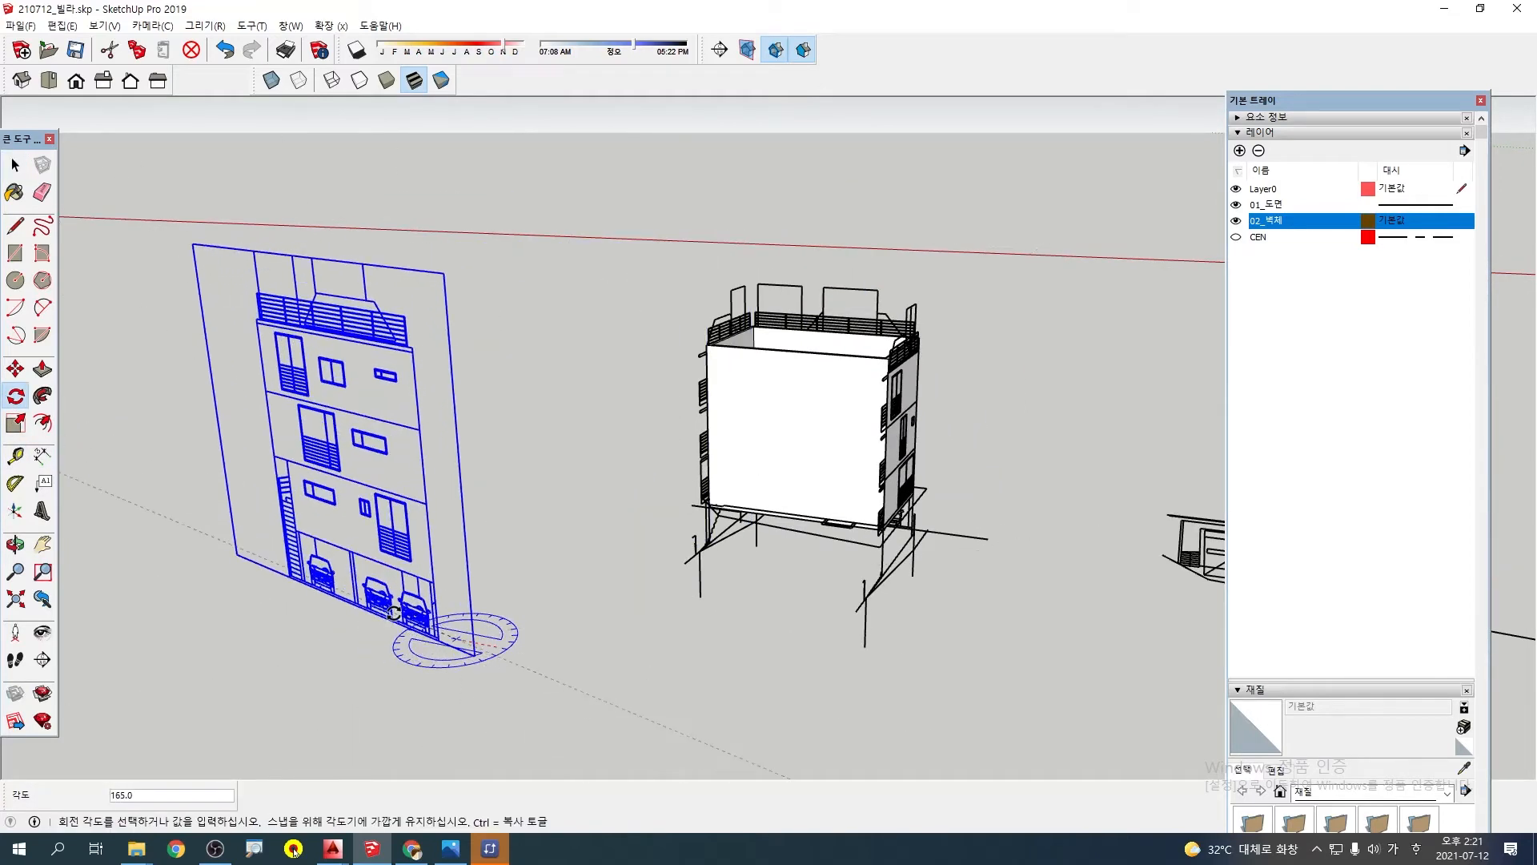
click(321, 606)
Move the three-car elevation by its wall's lower corner onto the matching base corner of the blank side, and clear the selection
key(m)
scroll(357, 633, up, 4)
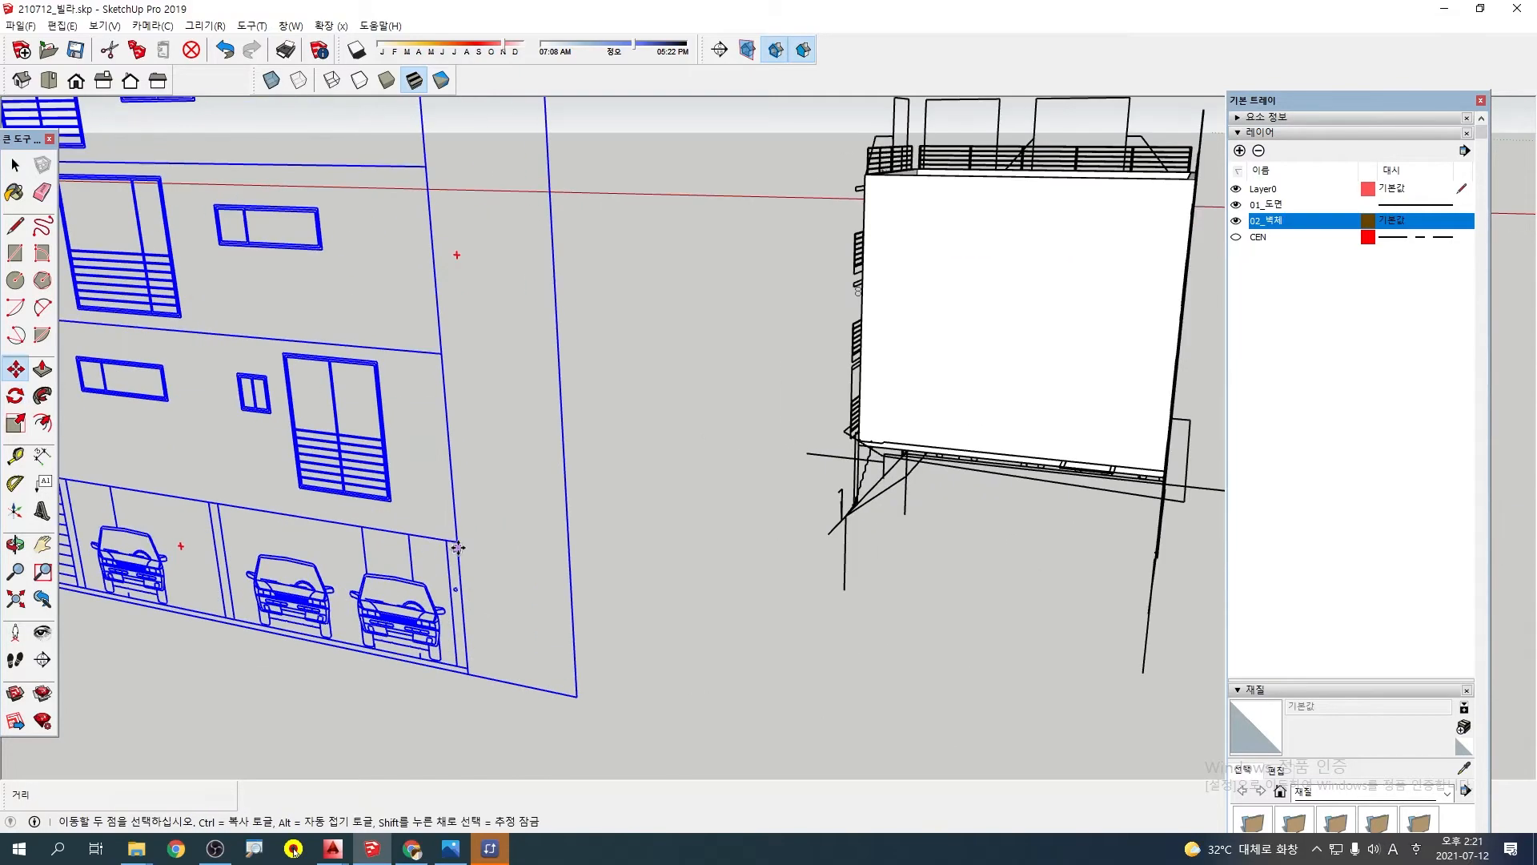
click(458, 541)
middle_drag(913, 460, 616, 484)
scroll(664, 500, up, 4)
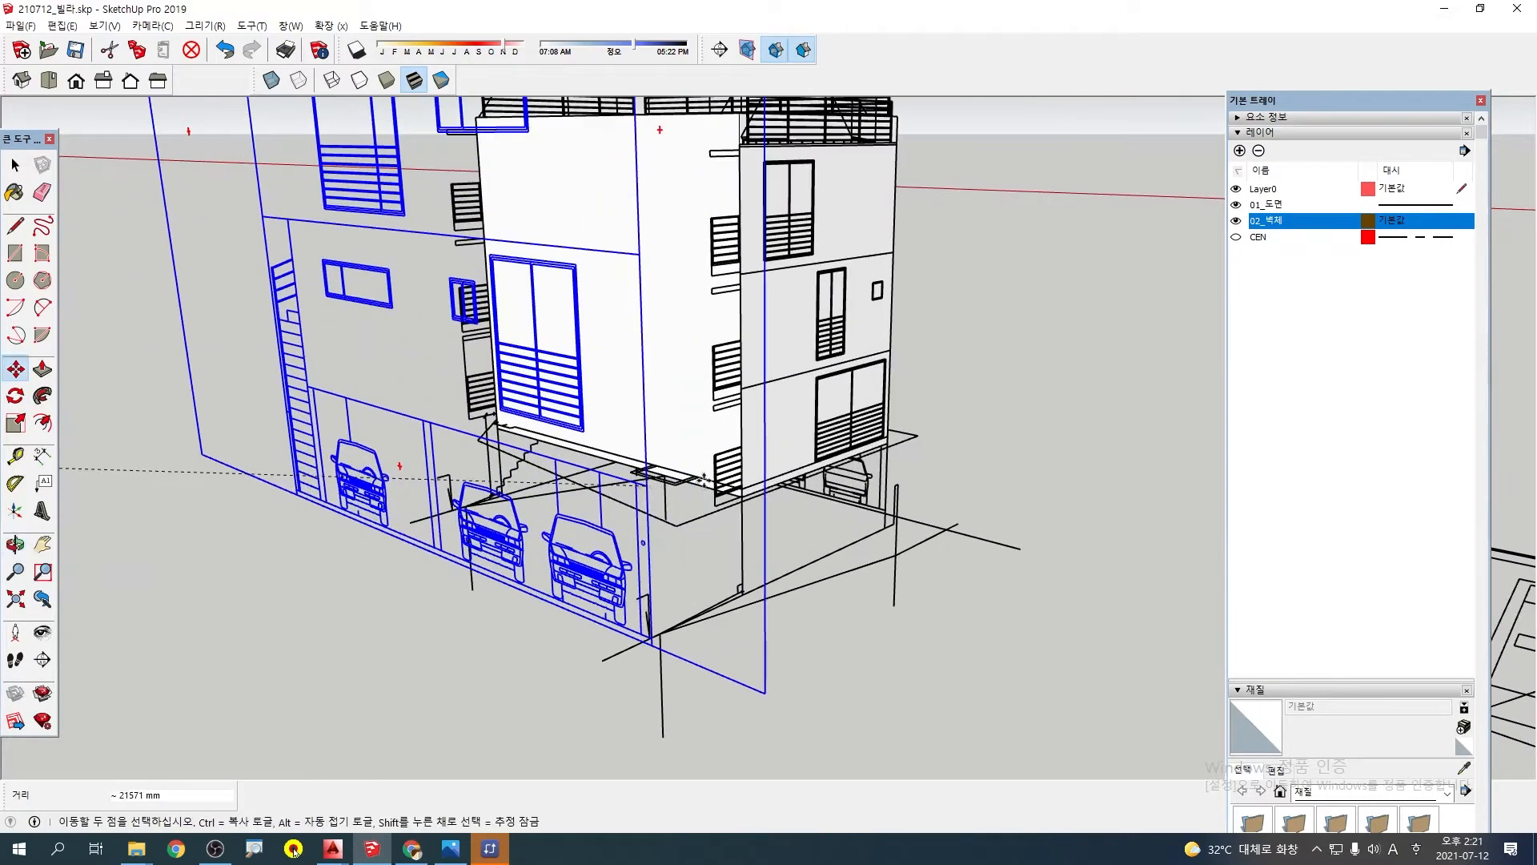
scroll(750, 503, up, 2)
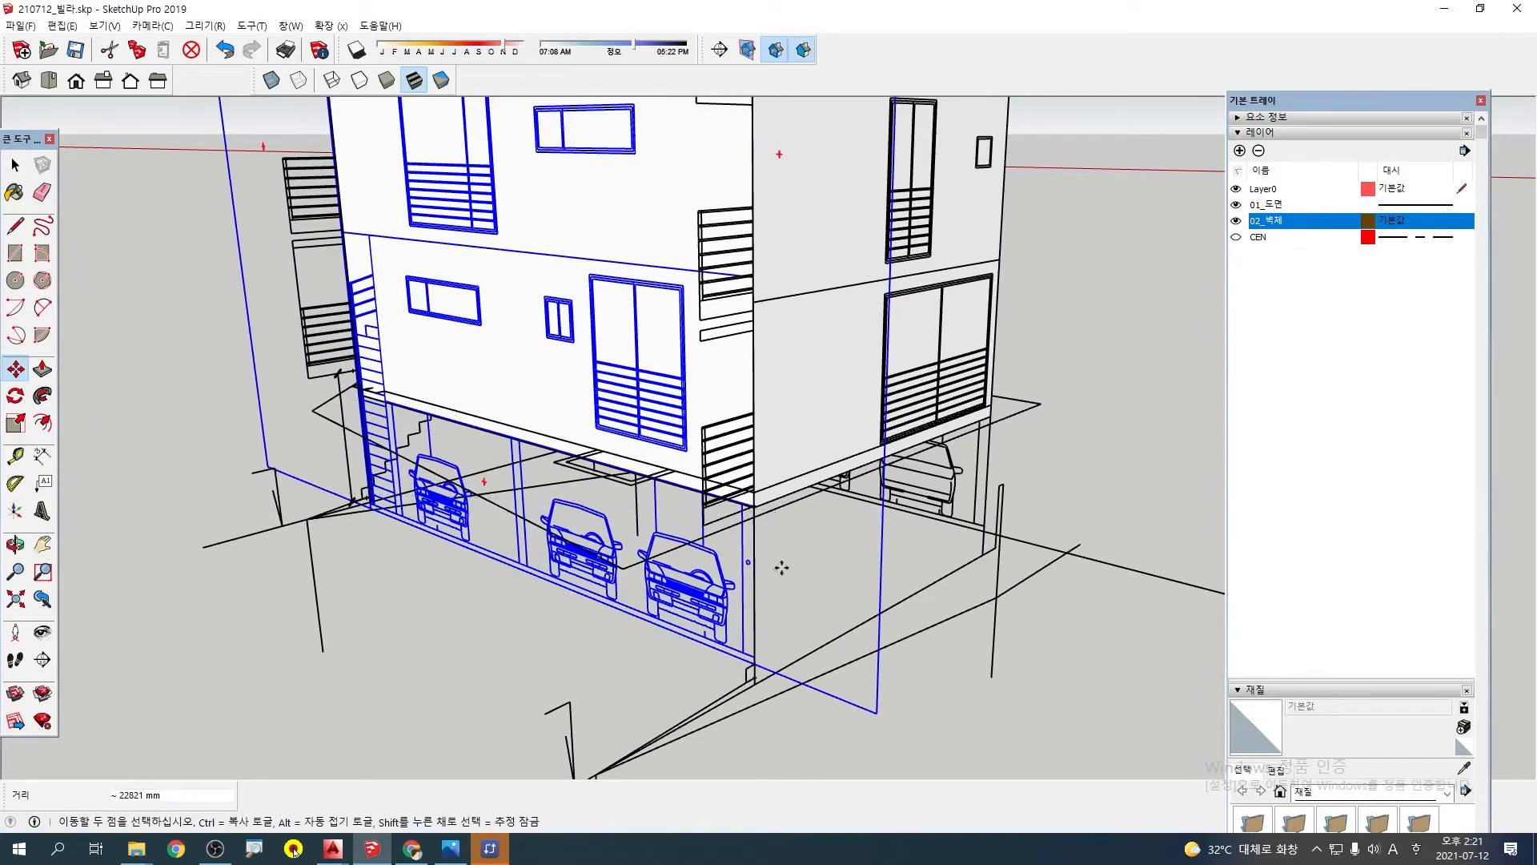
click(781, 567)
key(space)
middle_drag(781, 567, 668, 529)
scroll(693, 550, down, 2)
click(541, 643)
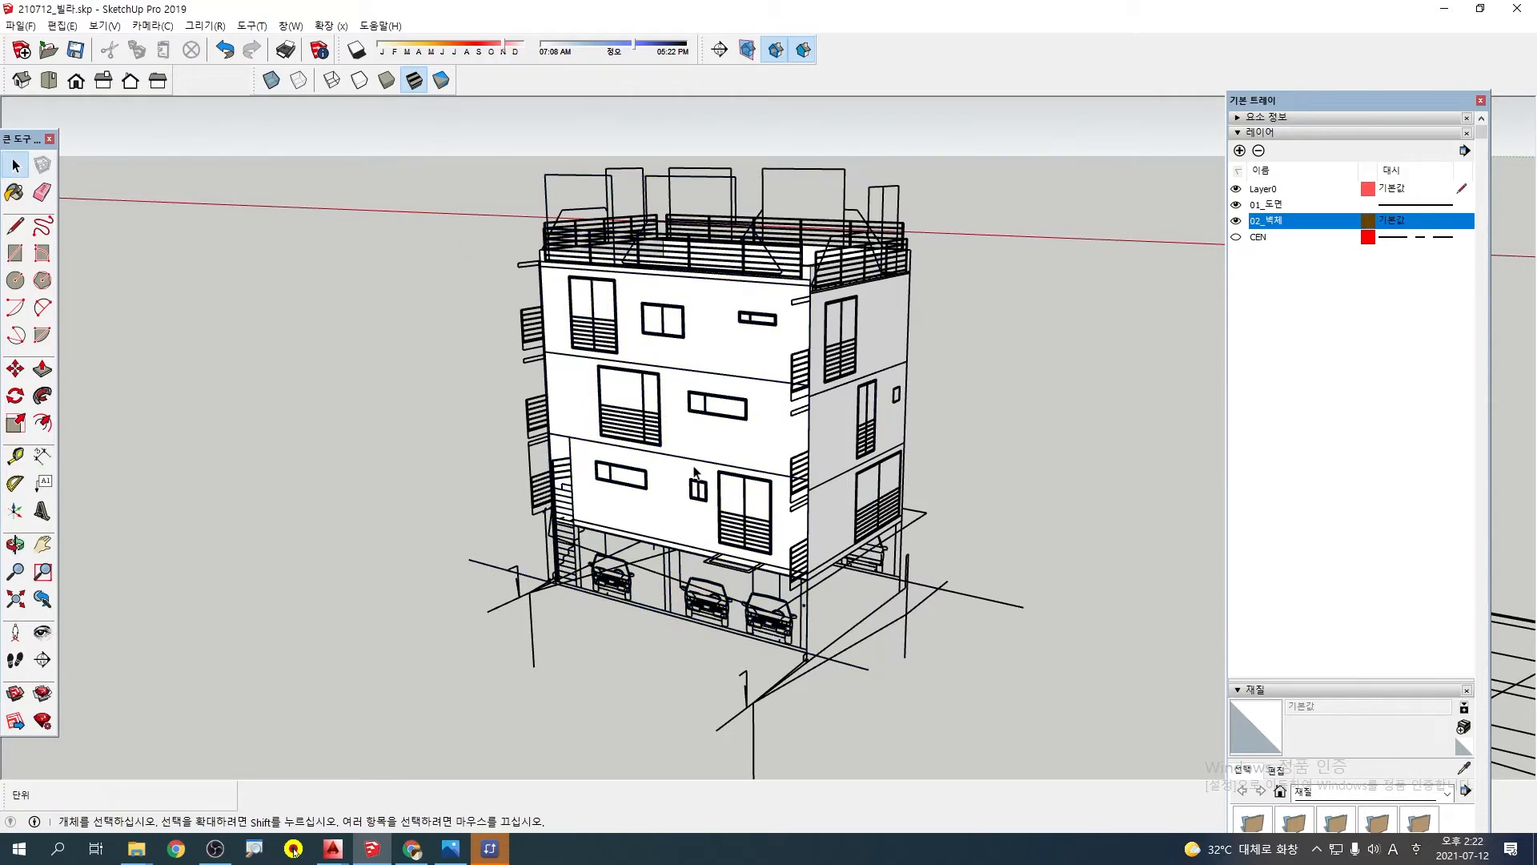
Inside the wall group, paint the wide wall face behind the elevation with balcony windows yellow, using E05 from the 색상 material collection
double_click(707, 435)
click(719, 444)
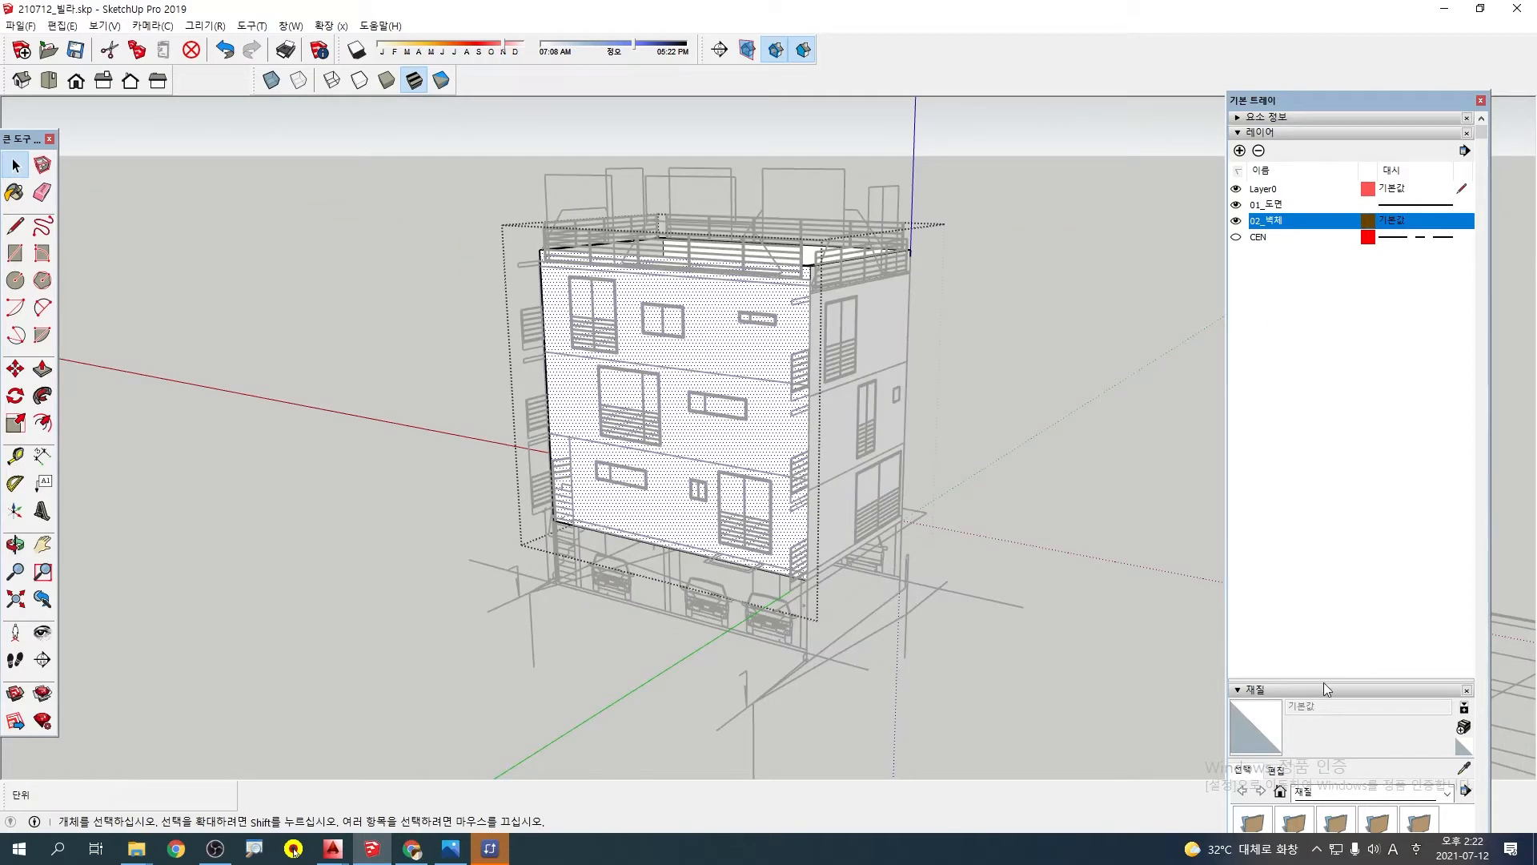
drag(1321, 662, 1321, 387)
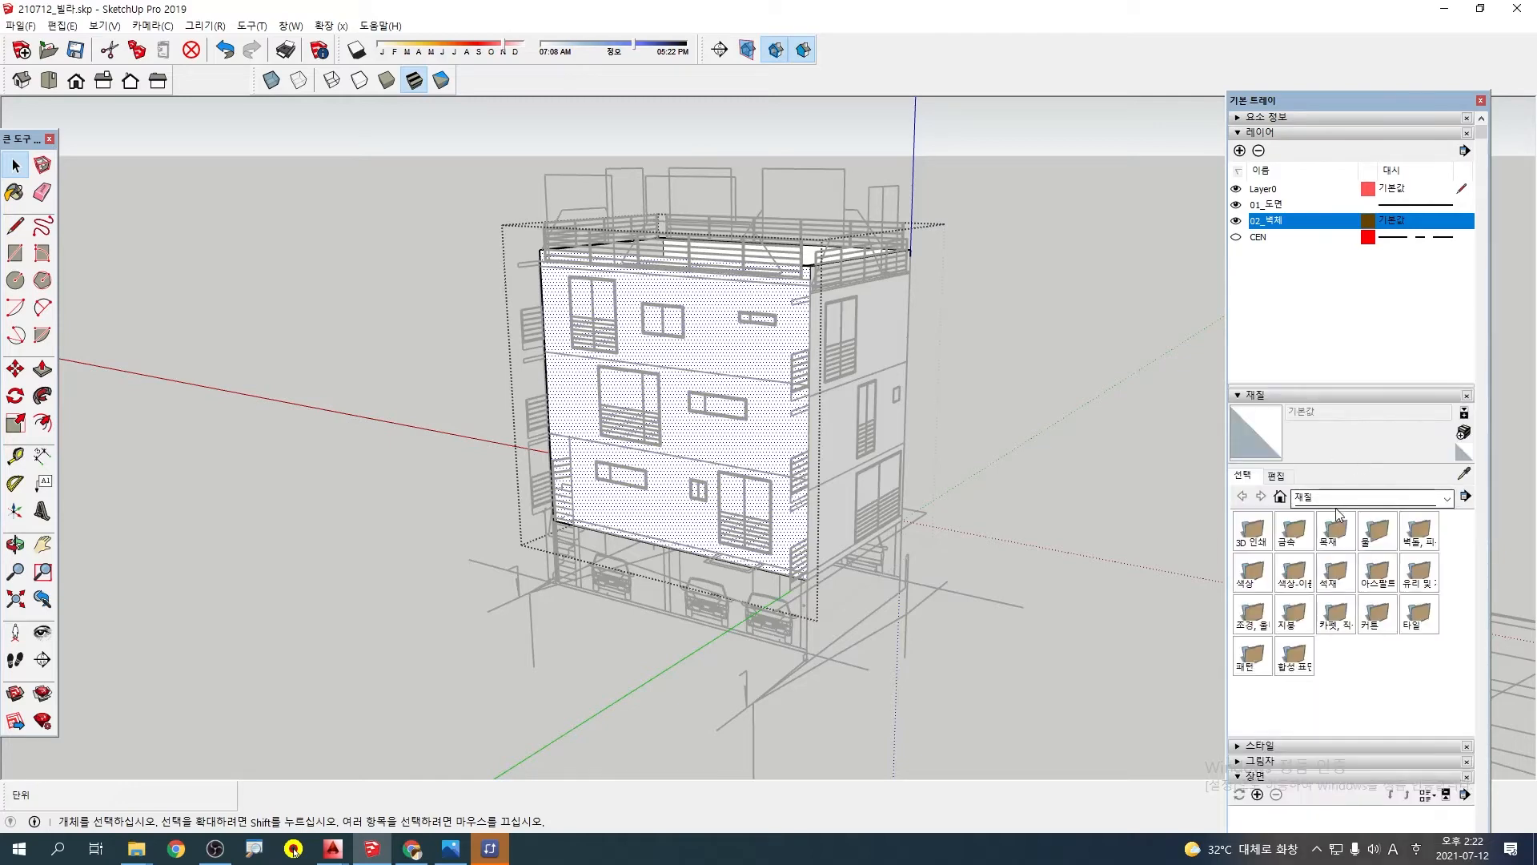
click(1336, 502)
click(1322, 597)
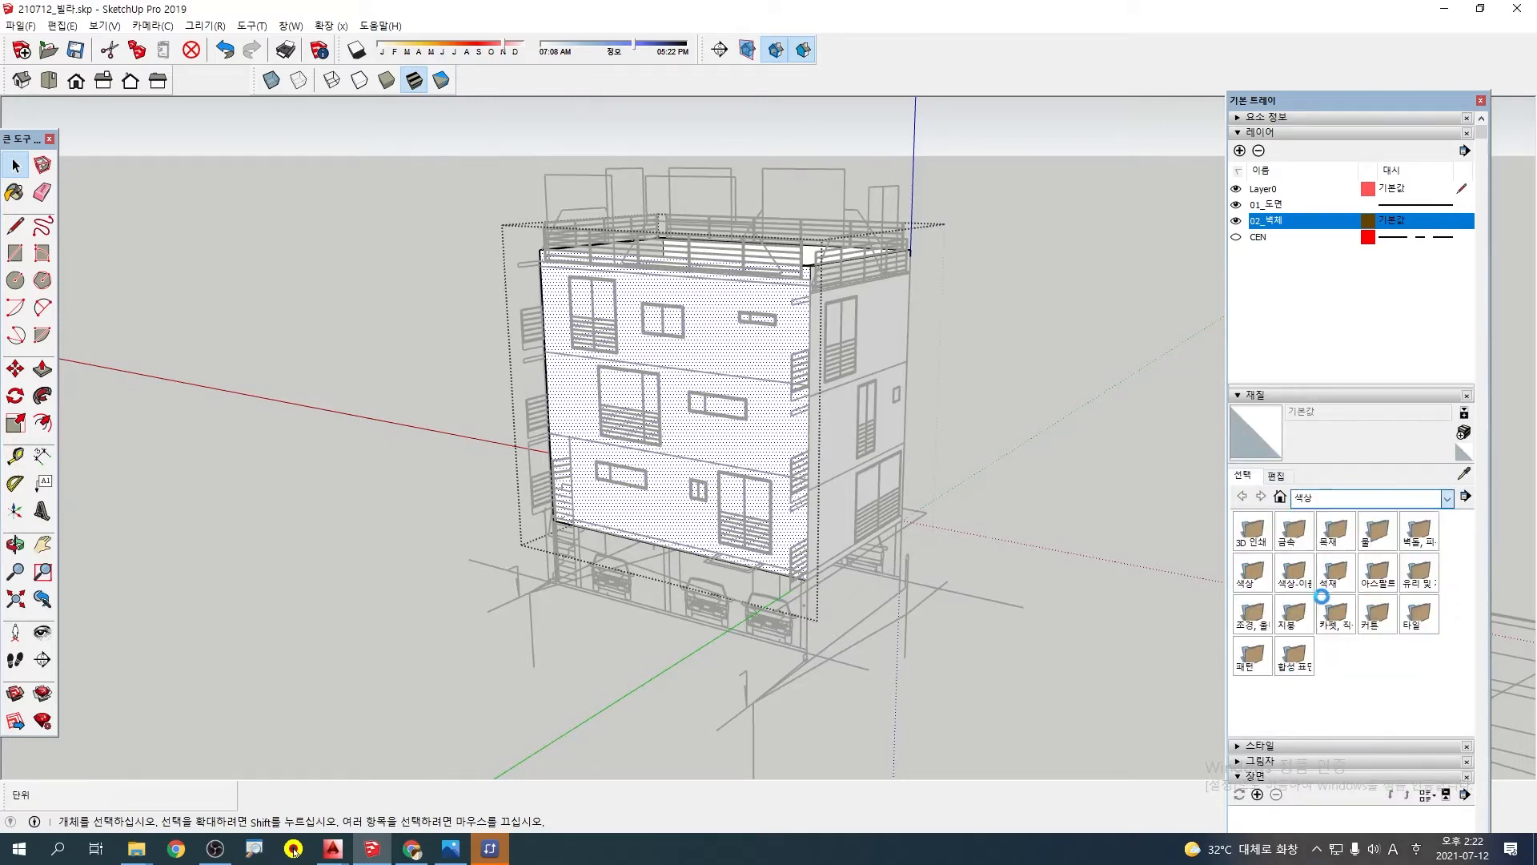
scroll(1275, 648, down, 2)
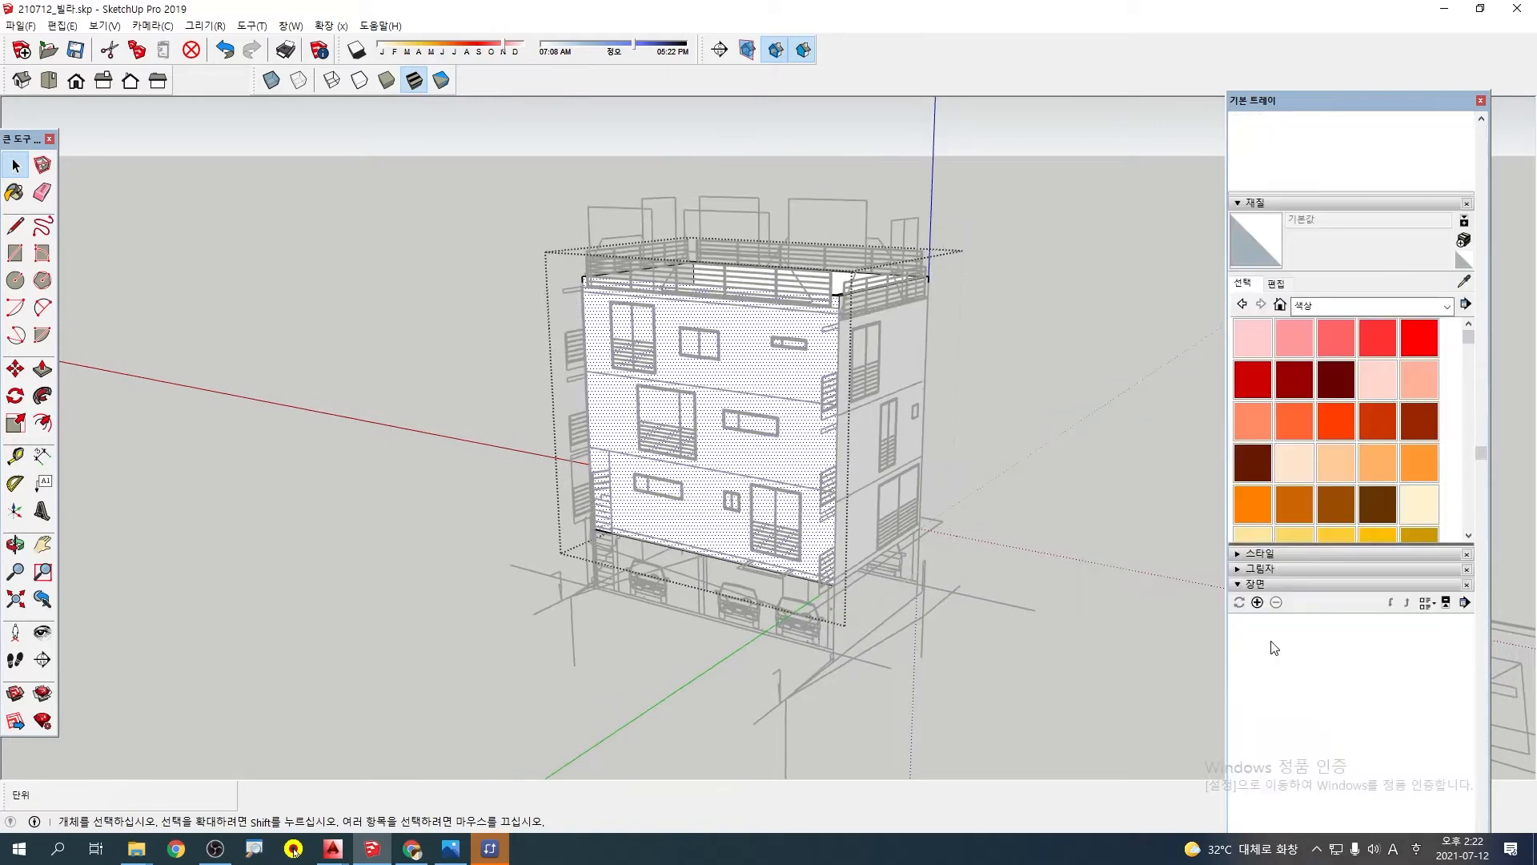
scroll(1319, 493, down, 2)
click(1295, 442)
click(785, 377)
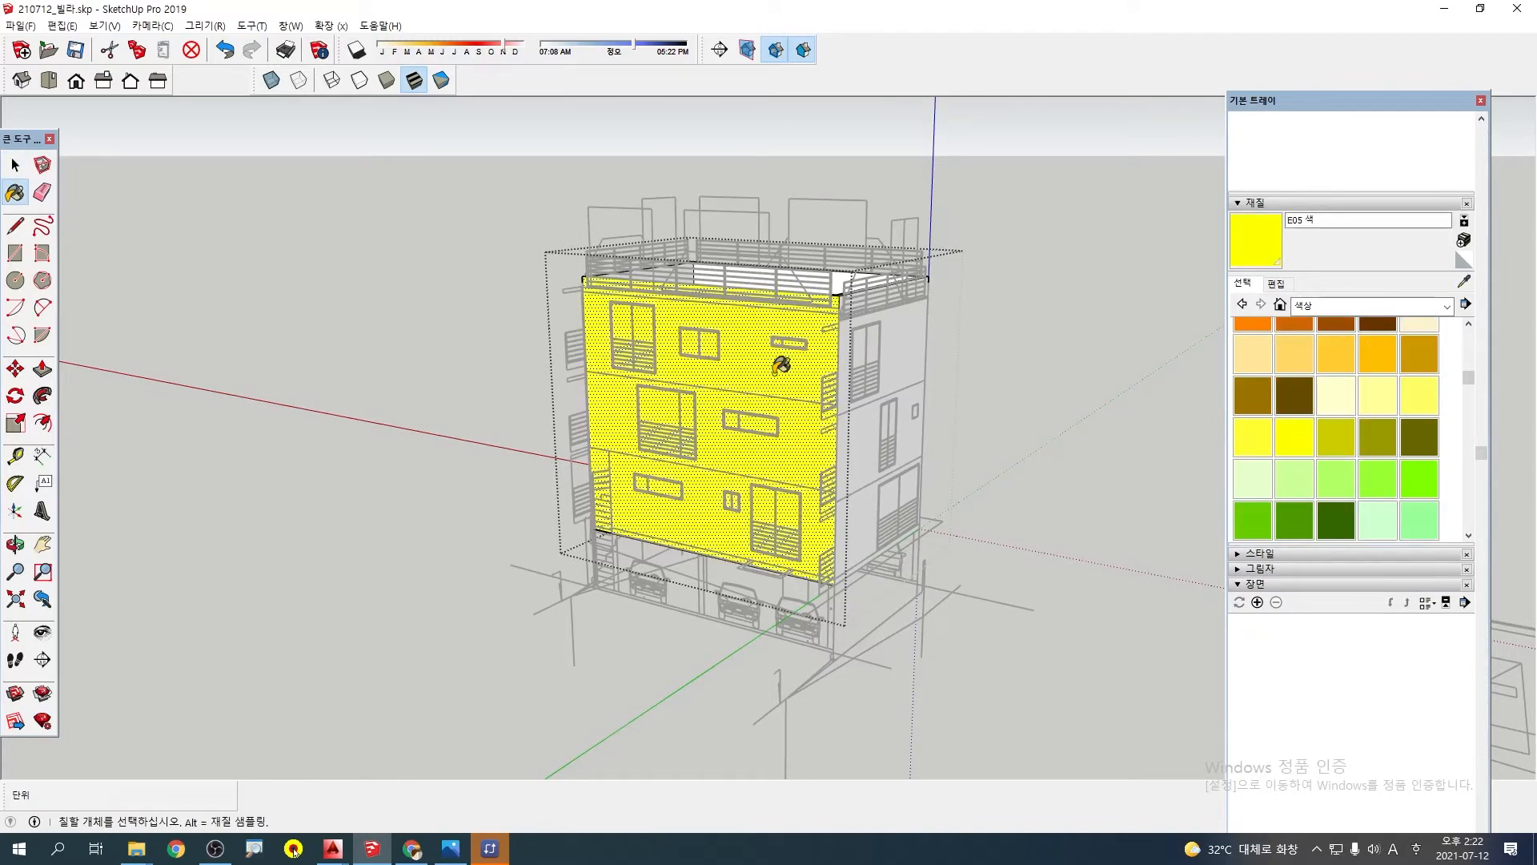
mouse_move(745, 388)
middle_down()
mouse_move(548, 534)
mouse_move(759, 538)
middle_up()
key(space)
click(988, 451)
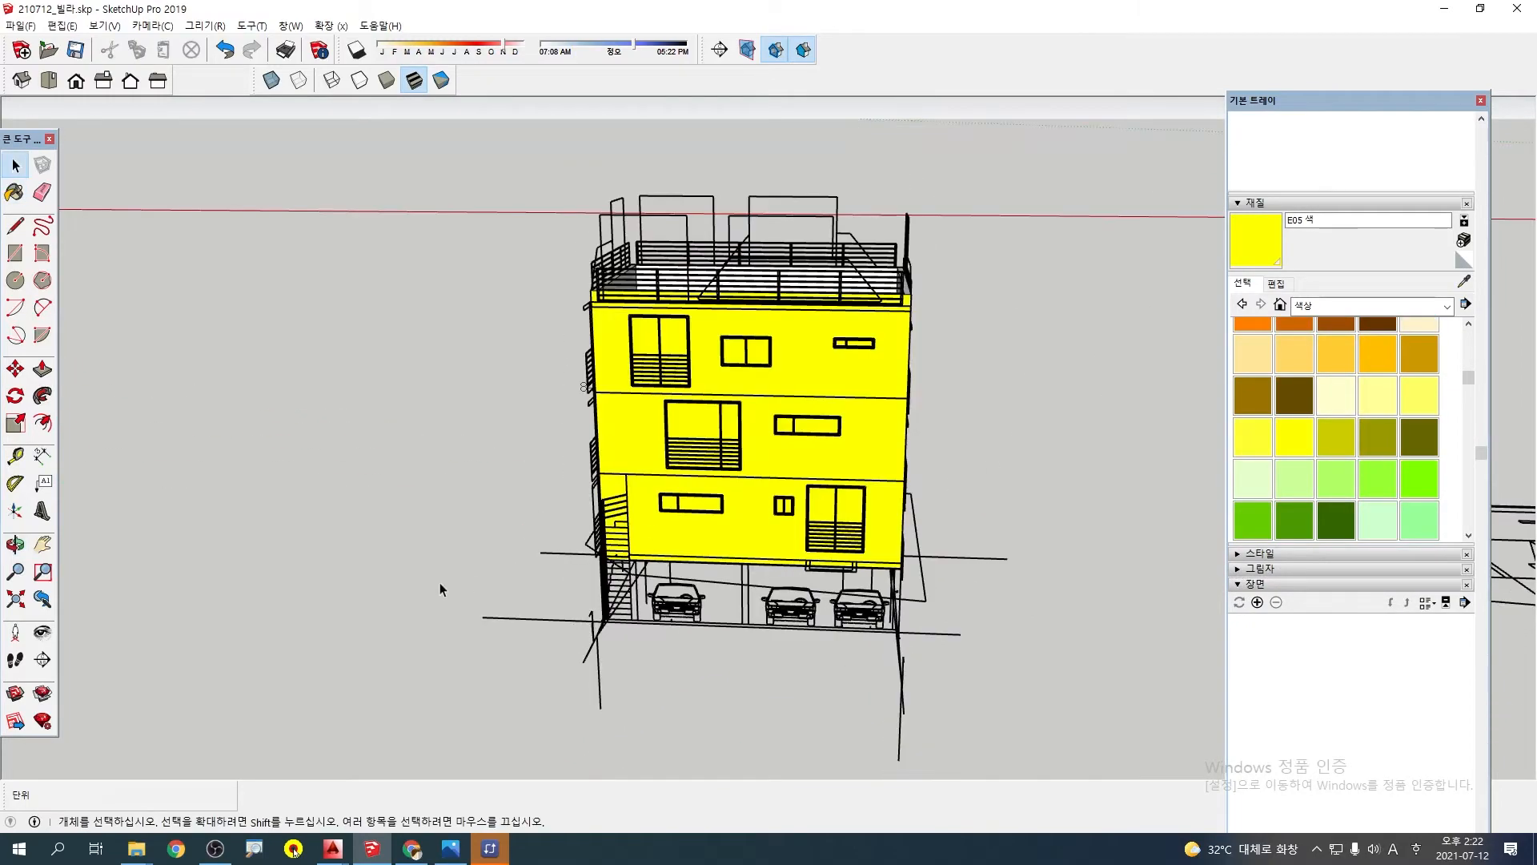
Select only the wide wall face behind the siding elevation with the stair line, and paint it green with F04
middle_drag(439, 583, 1109, 596)
scroll(803, 365, up, 4)
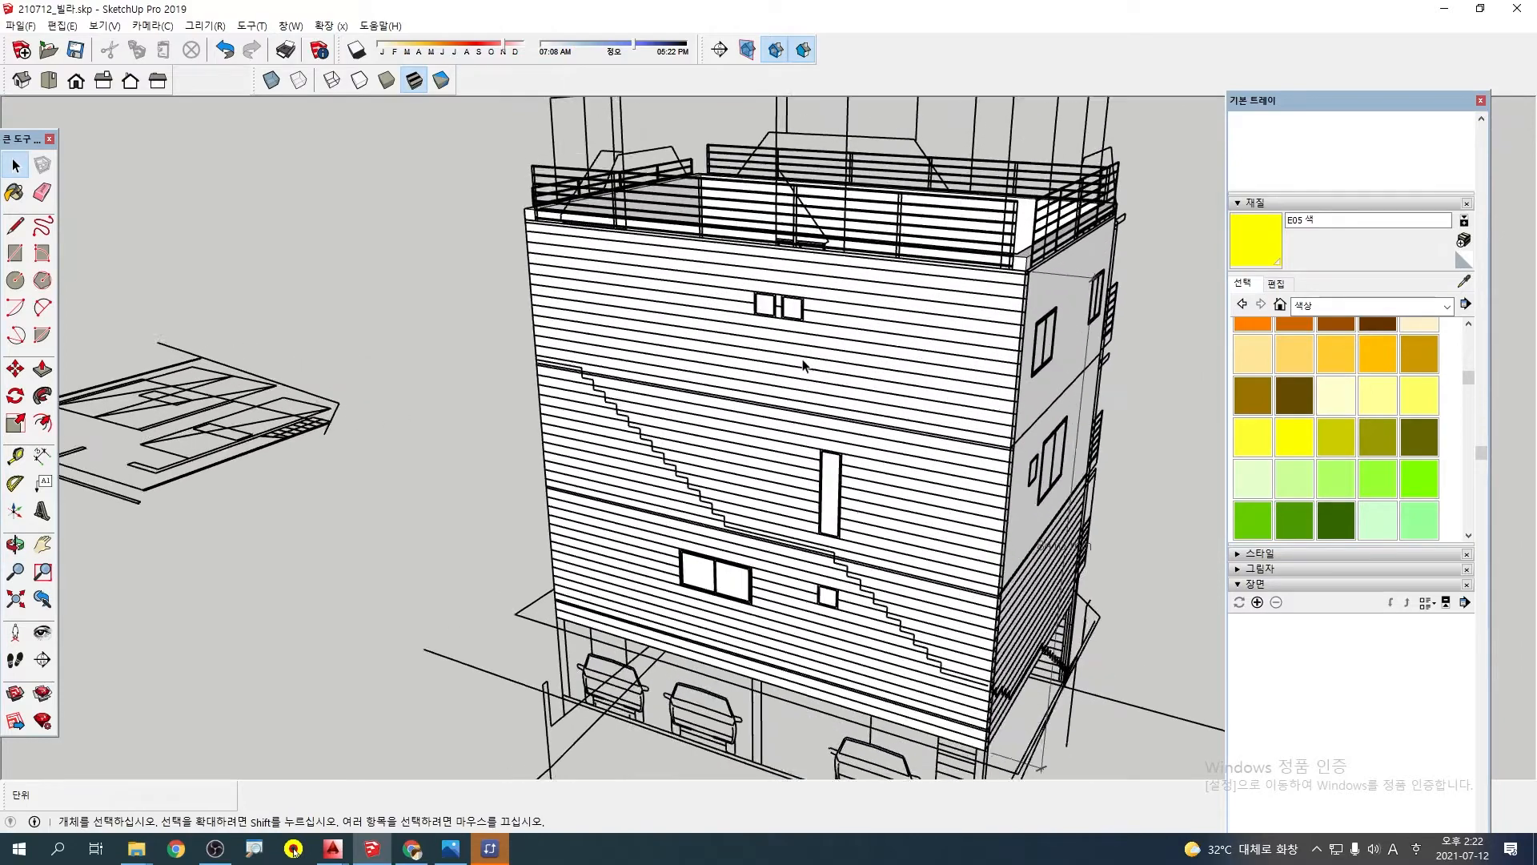
scroll(803, 366, up, 1)
click(803, 366)
double_click(803, 366)
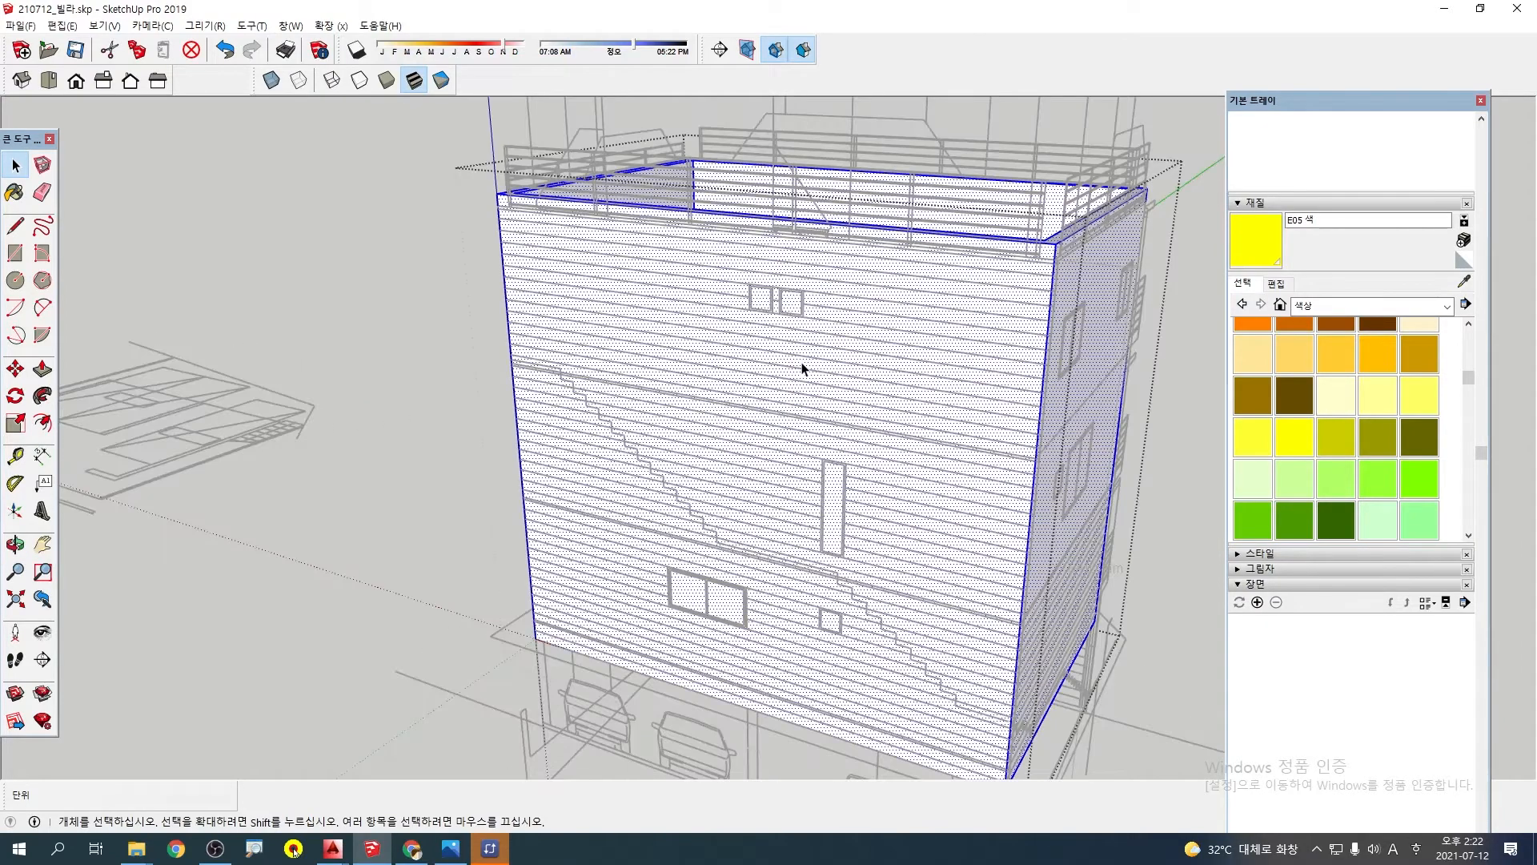
click(813, 370)
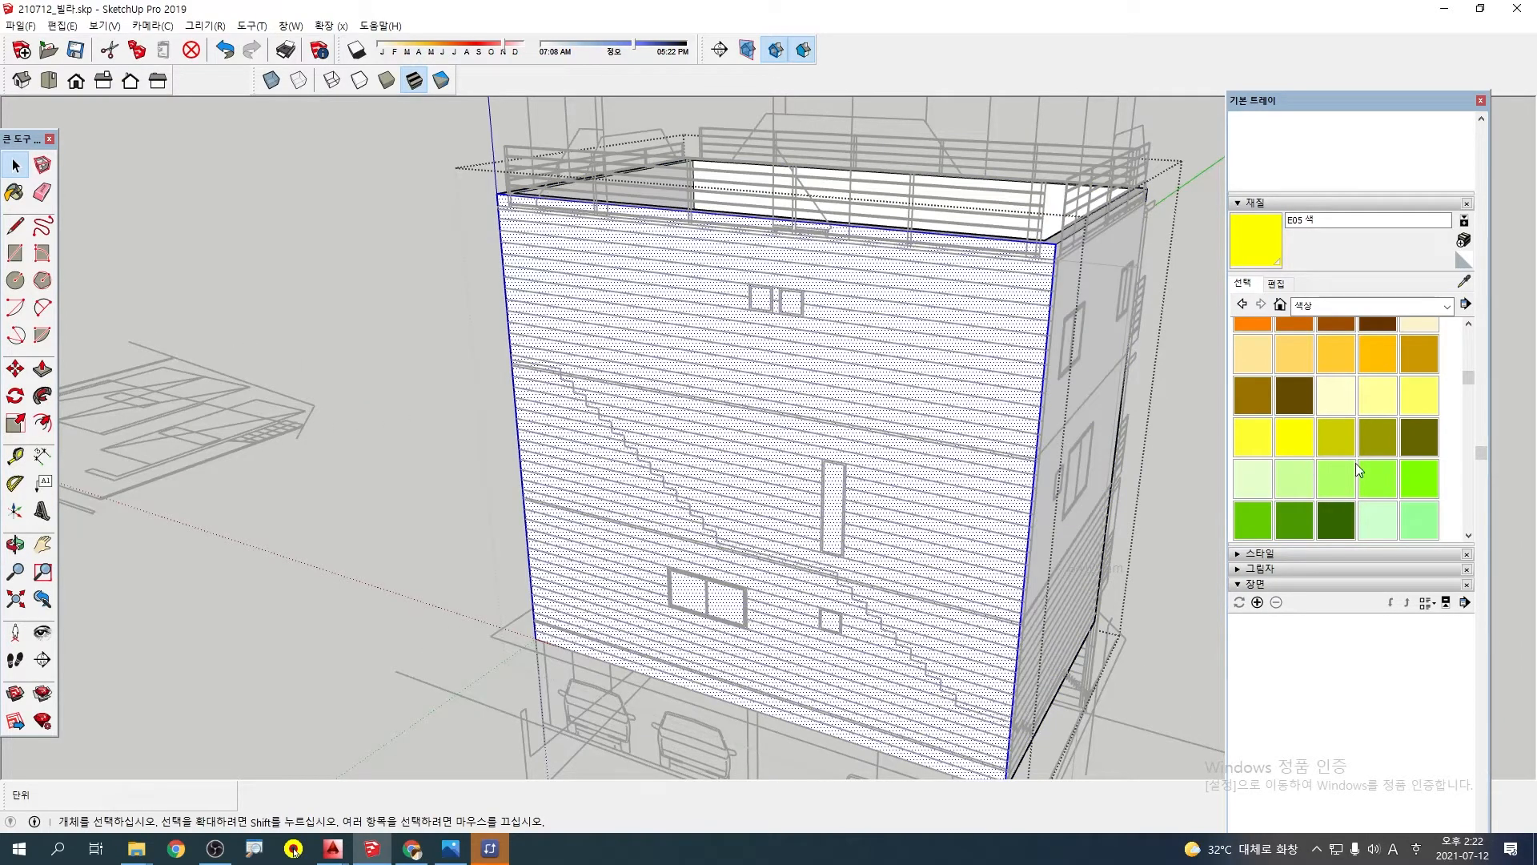
click(1362, 469)
click(947, 402)
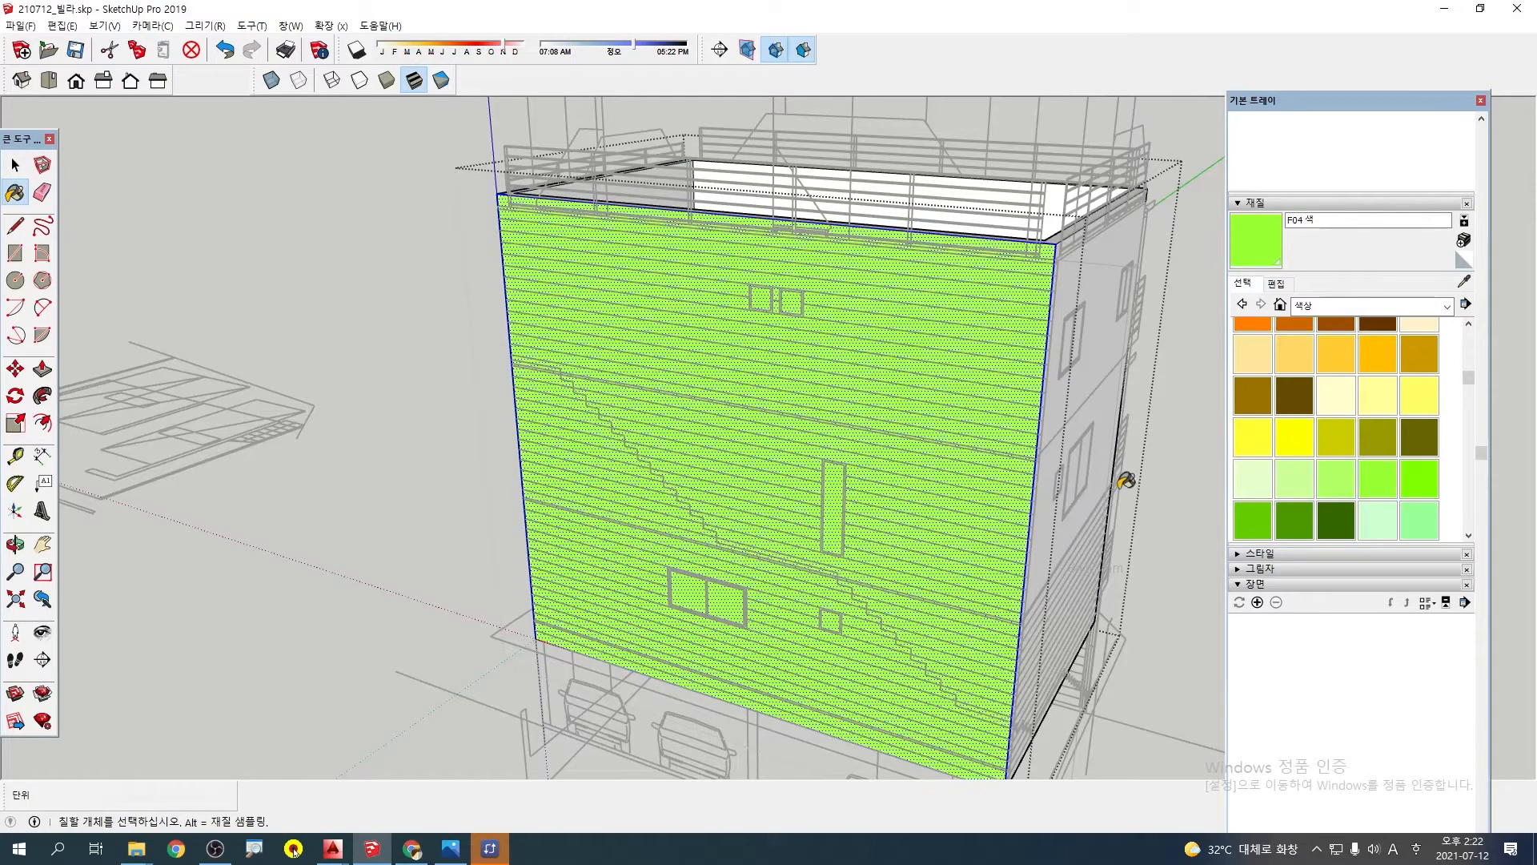
mouse_move(947, 402)
middle_down()
mouse_move(541, 507)
mouse_move(692, 424)
middle_up()
key(space)
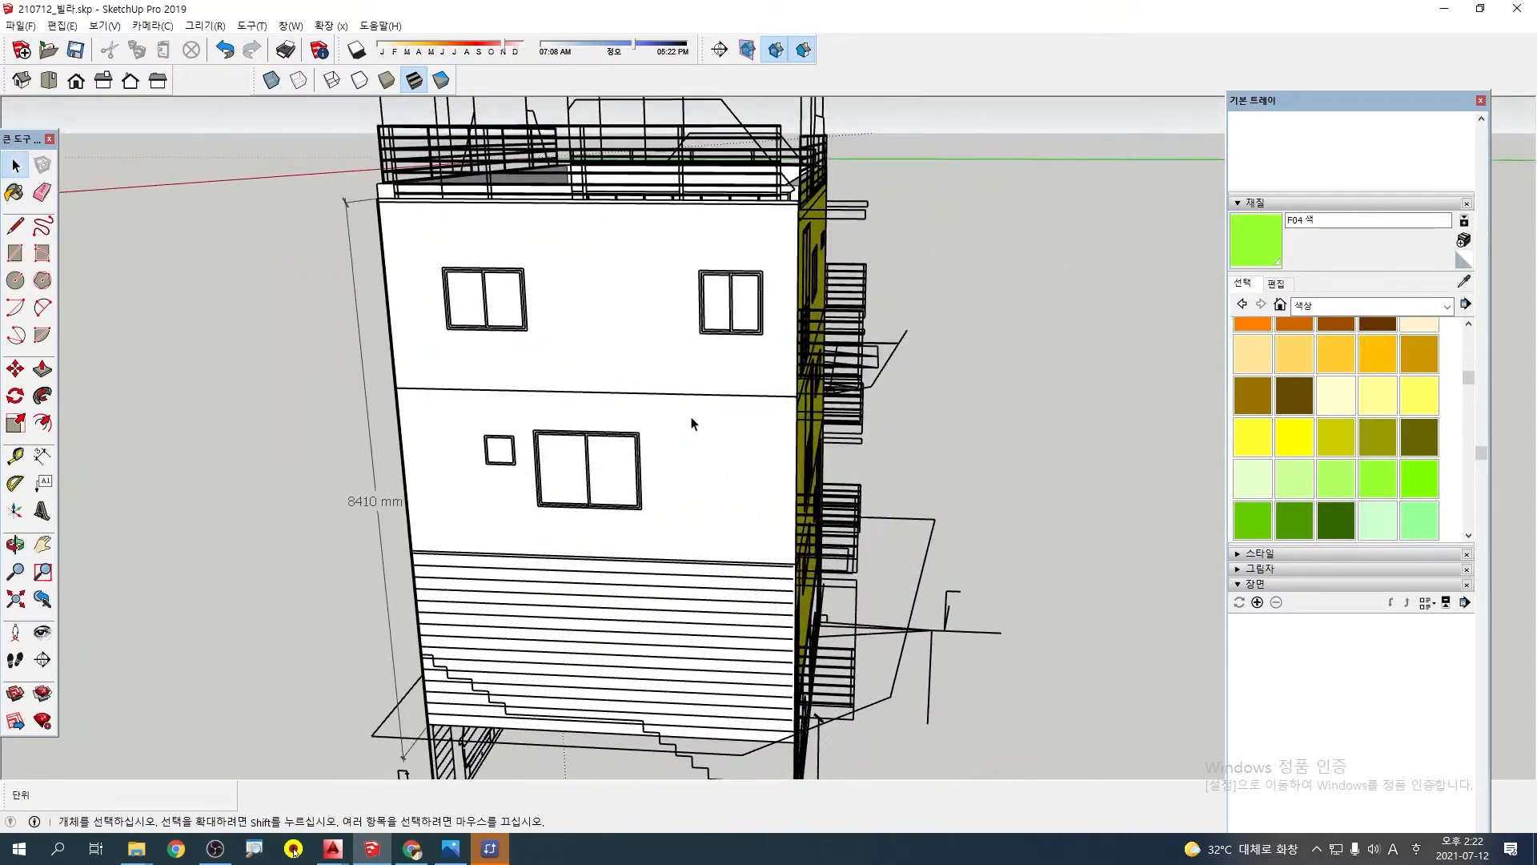
Paint the narrow wall face behind the partly sided elevation bright cyan, and leave the wall group
click(699, 442)
scroll(1331, 482, down, 3)
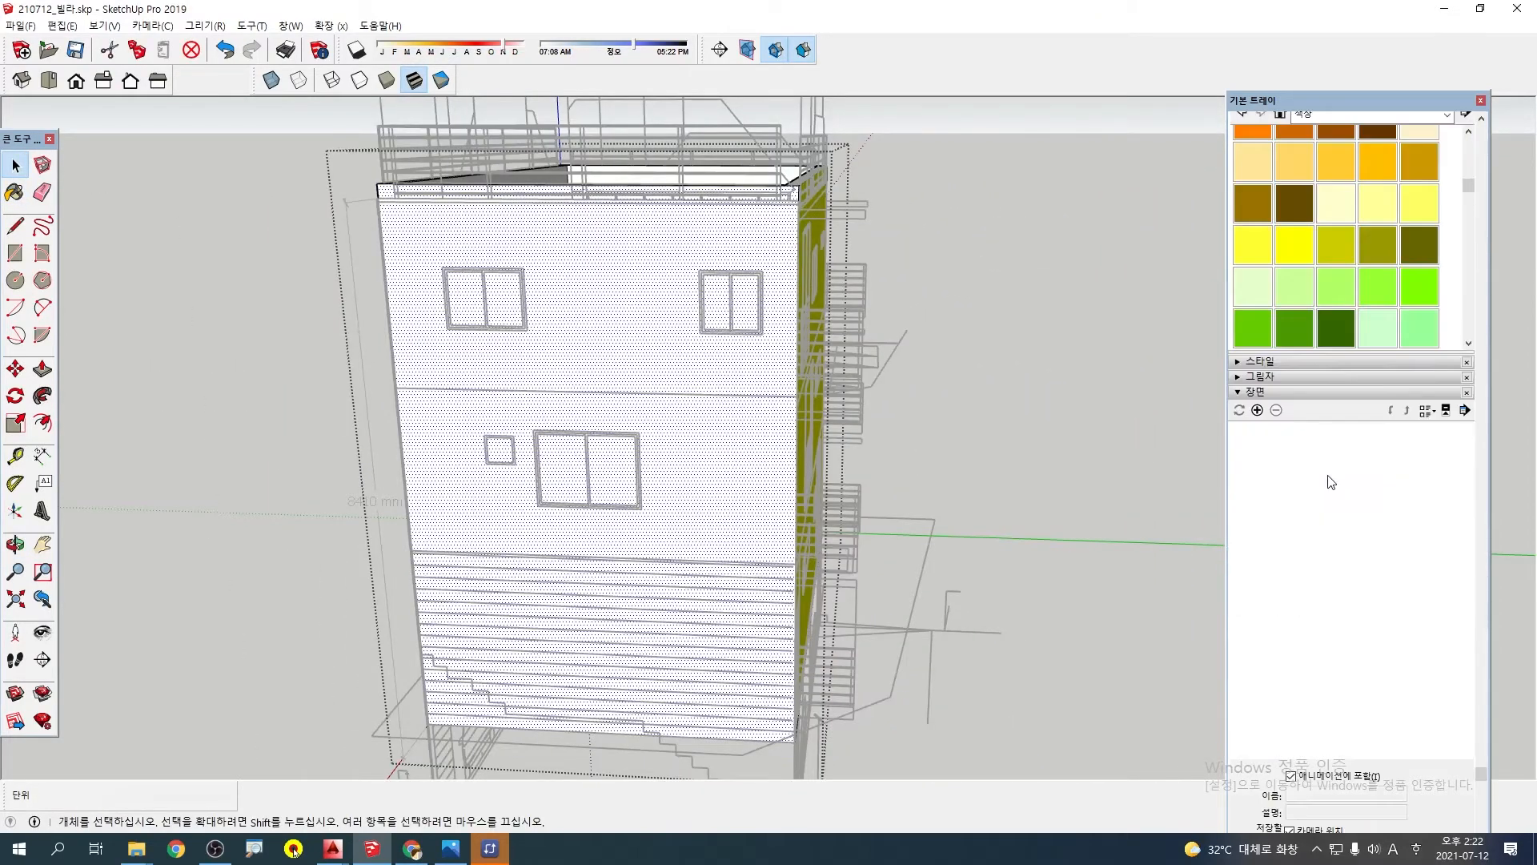
scroll(1357, 257, down, 3)
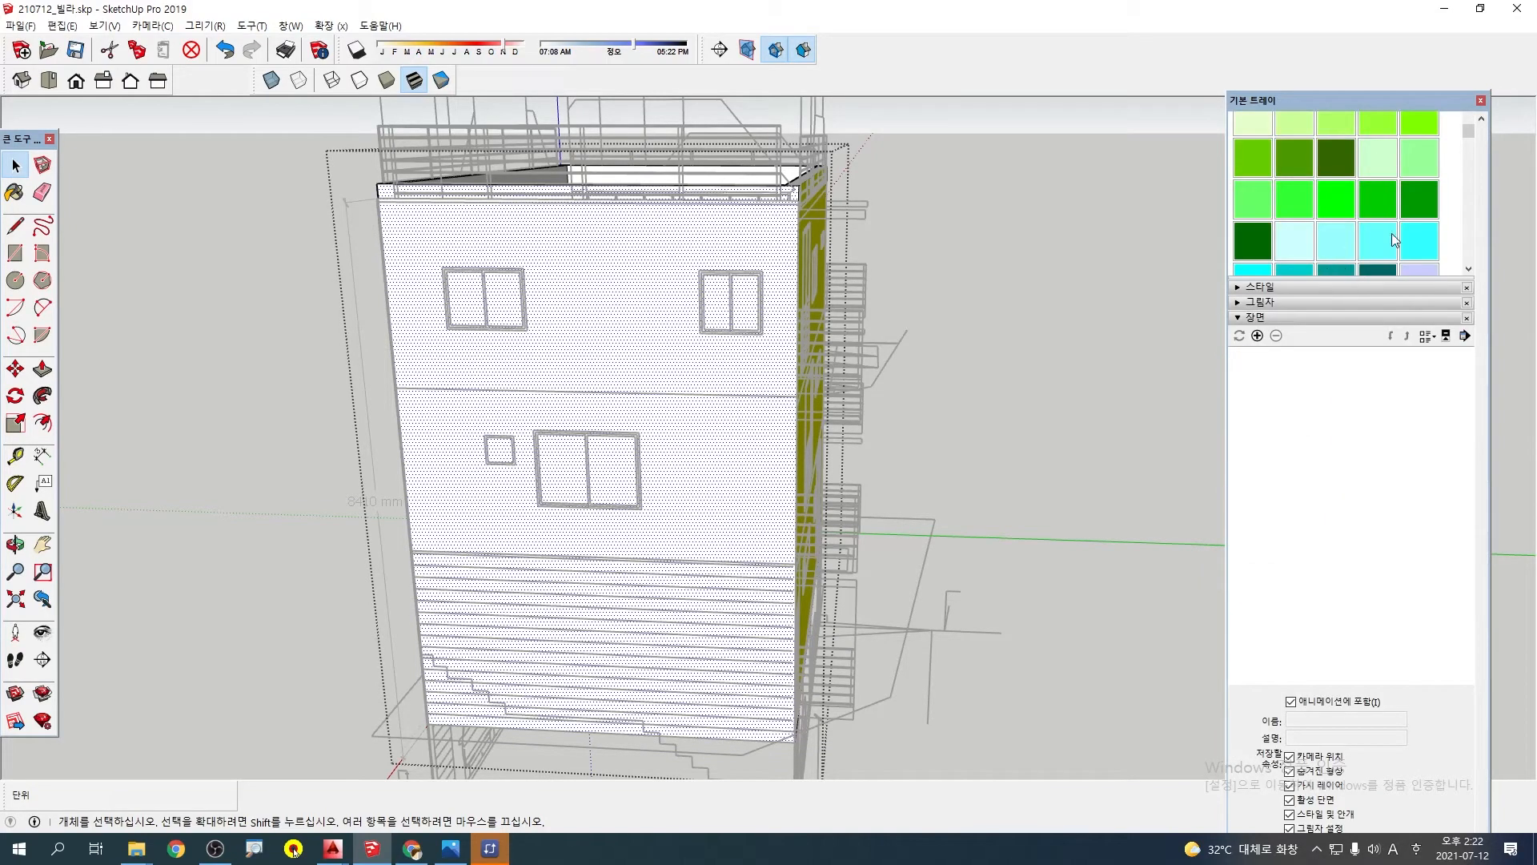
click(1422, 247)
click(757, 421)
key(space)
click(1016, 445)
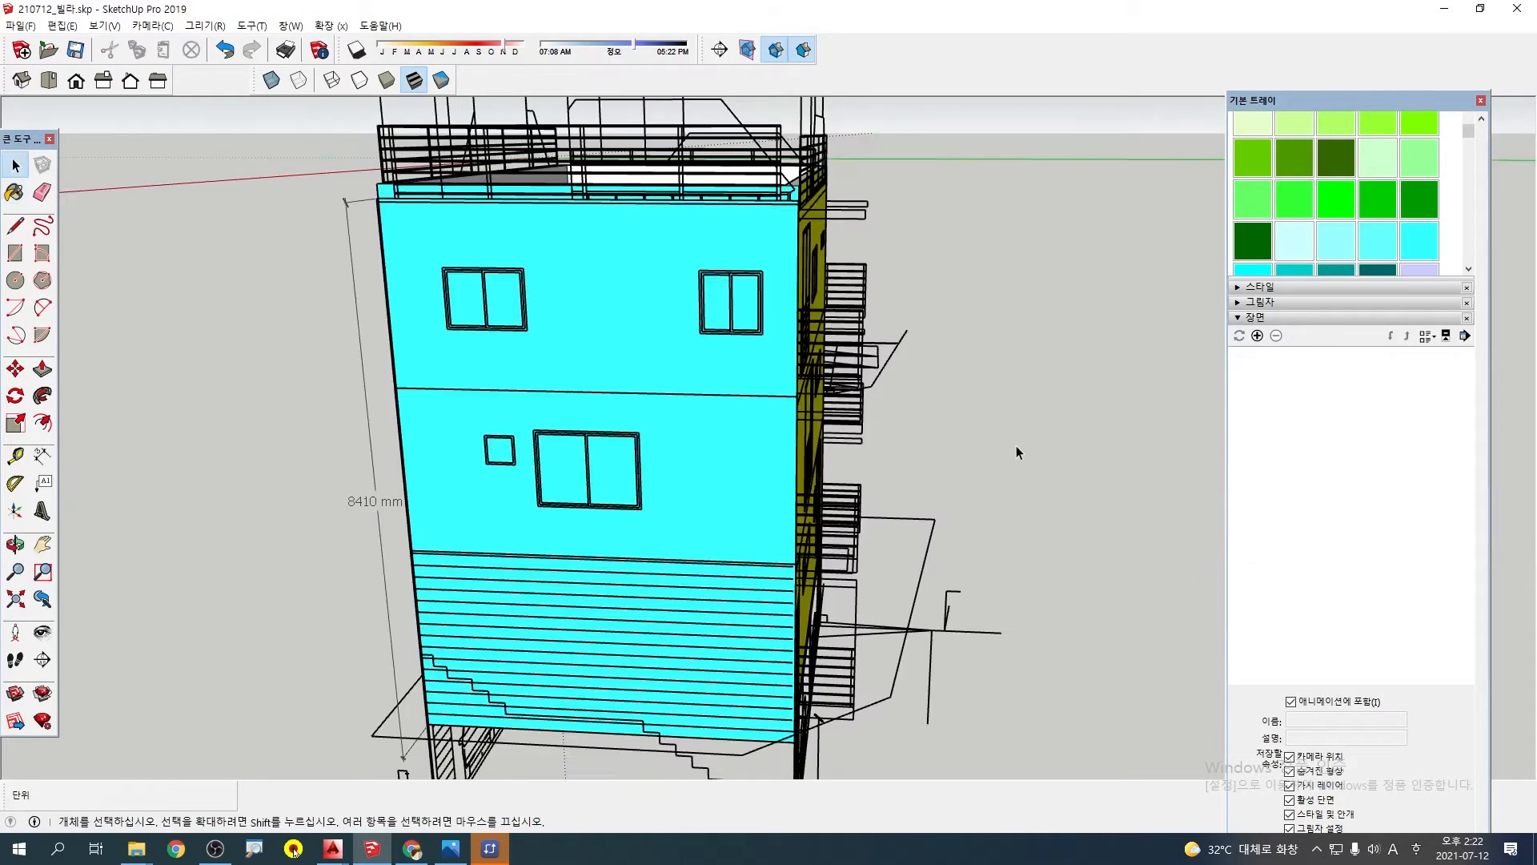
Save the model under the name 210712_빌라.skp in the 3-스케치업 folder, replacing the existing file
mouse_move(1016, 445)
middle_down()
mouse_move(648, 488)
mouse_move(542, 450)
mouse_move(941, 597)
mouse_move(440, 550)
mouse_move(498, 482)
mouse_move(549, 502)
middle_up()
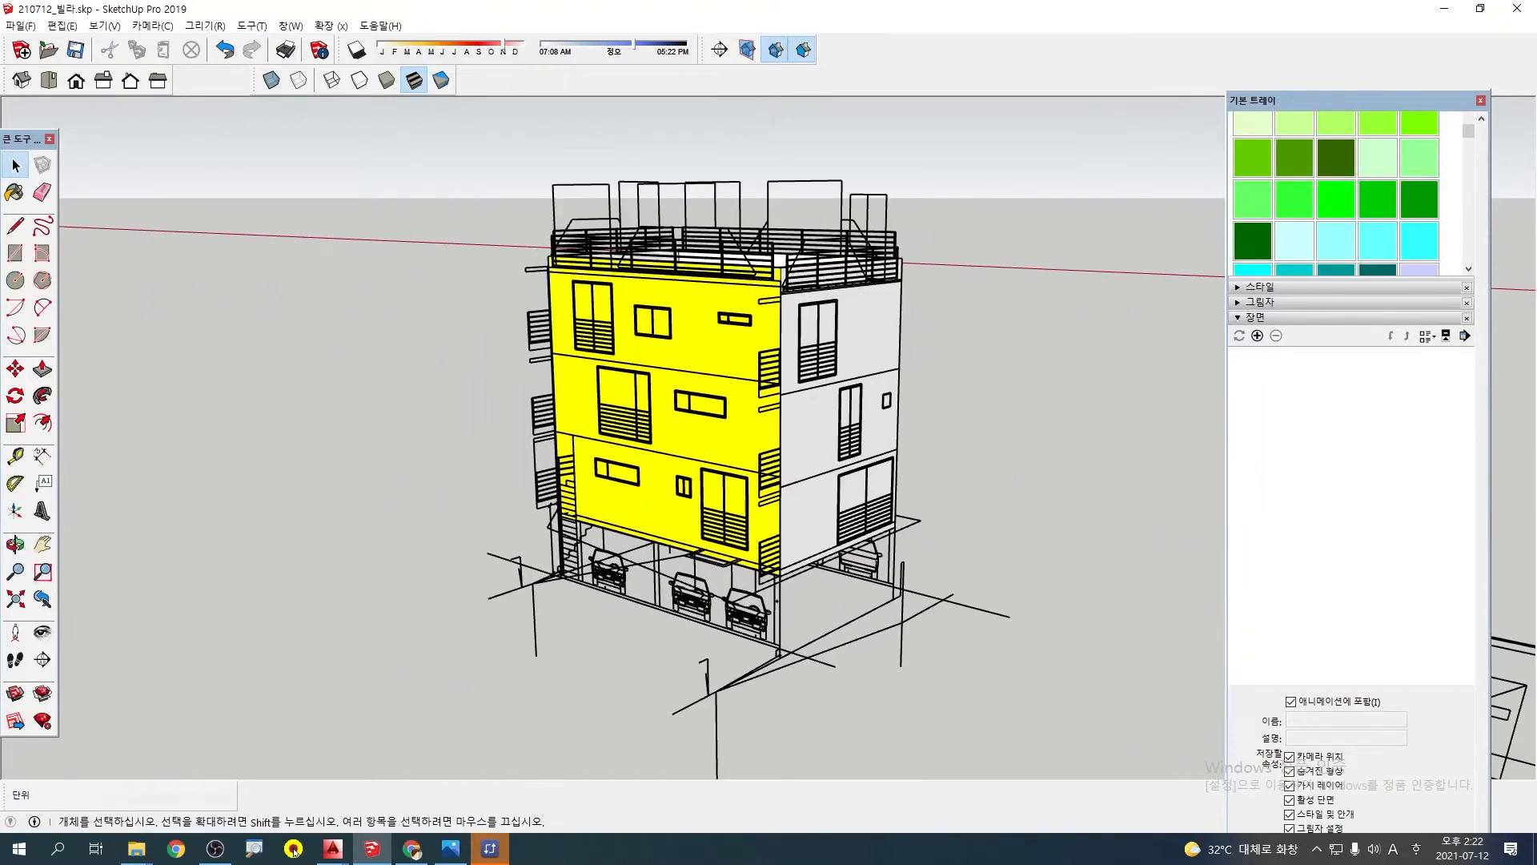
click(20, 25)
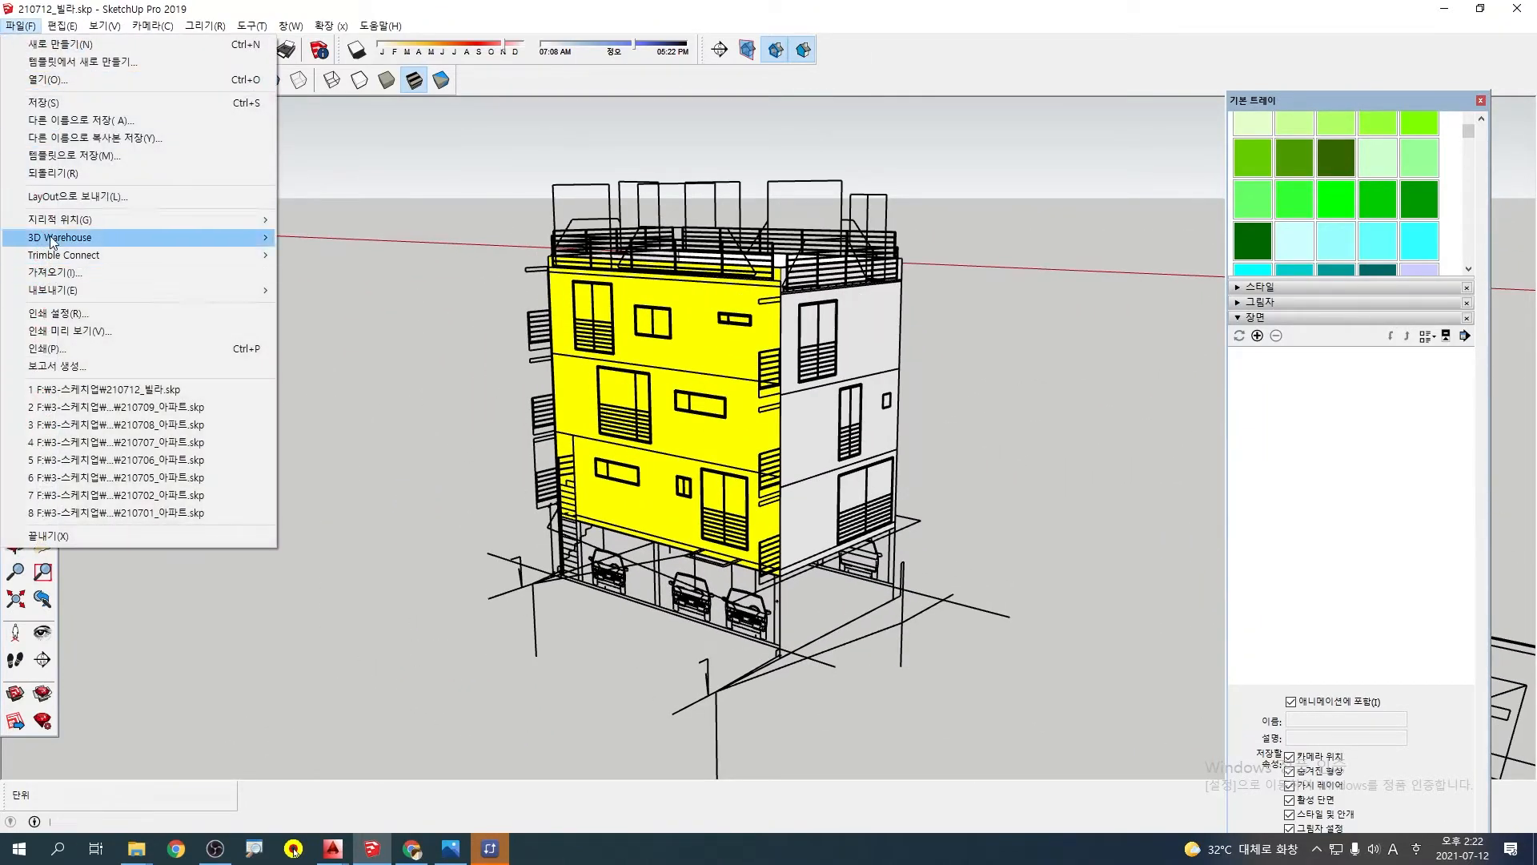
click(97, 121)
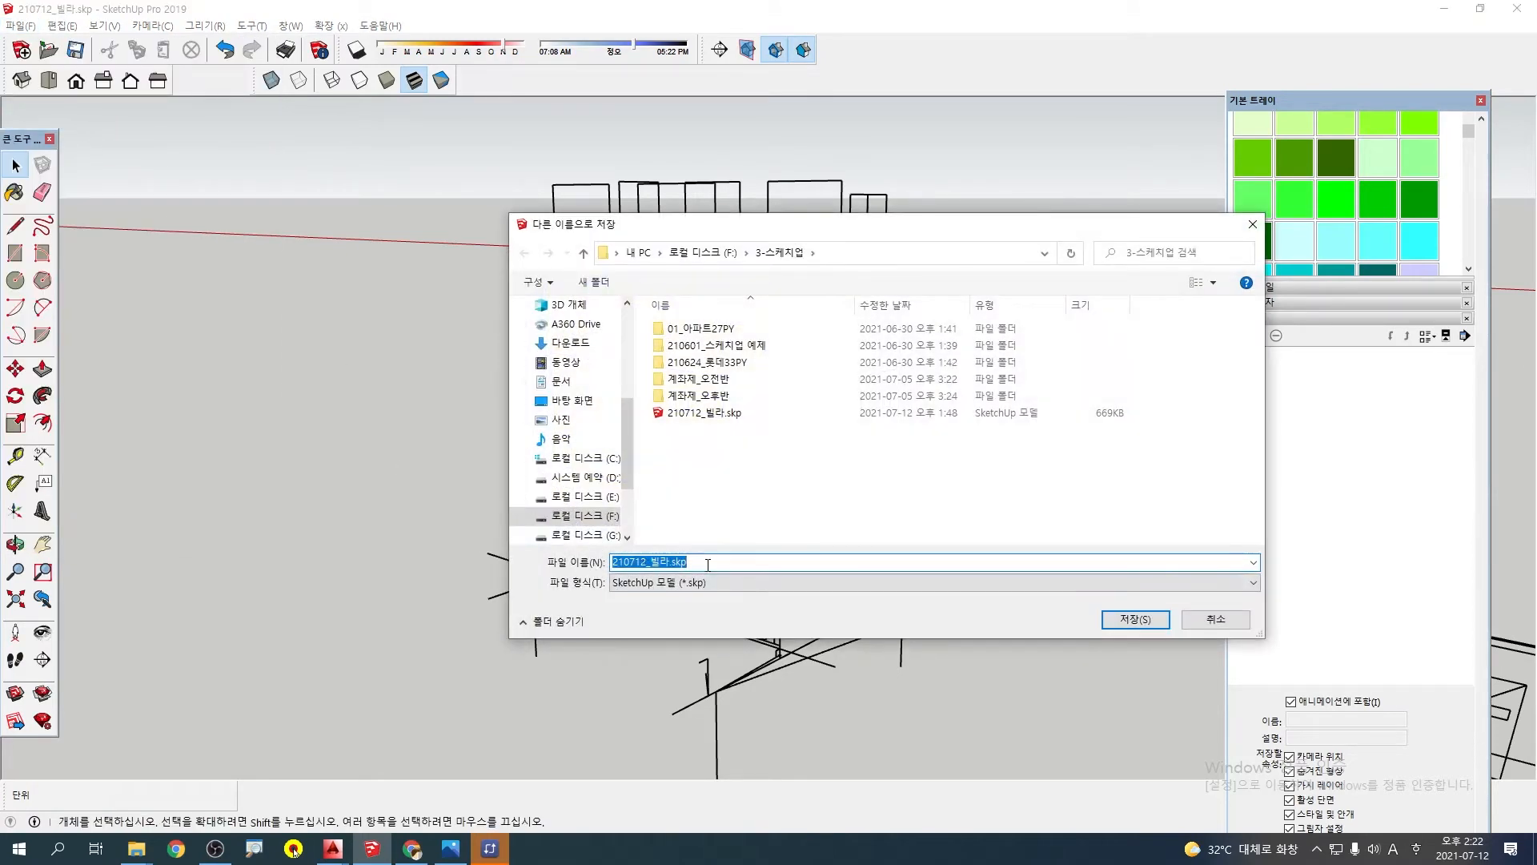
click(1119, 625)
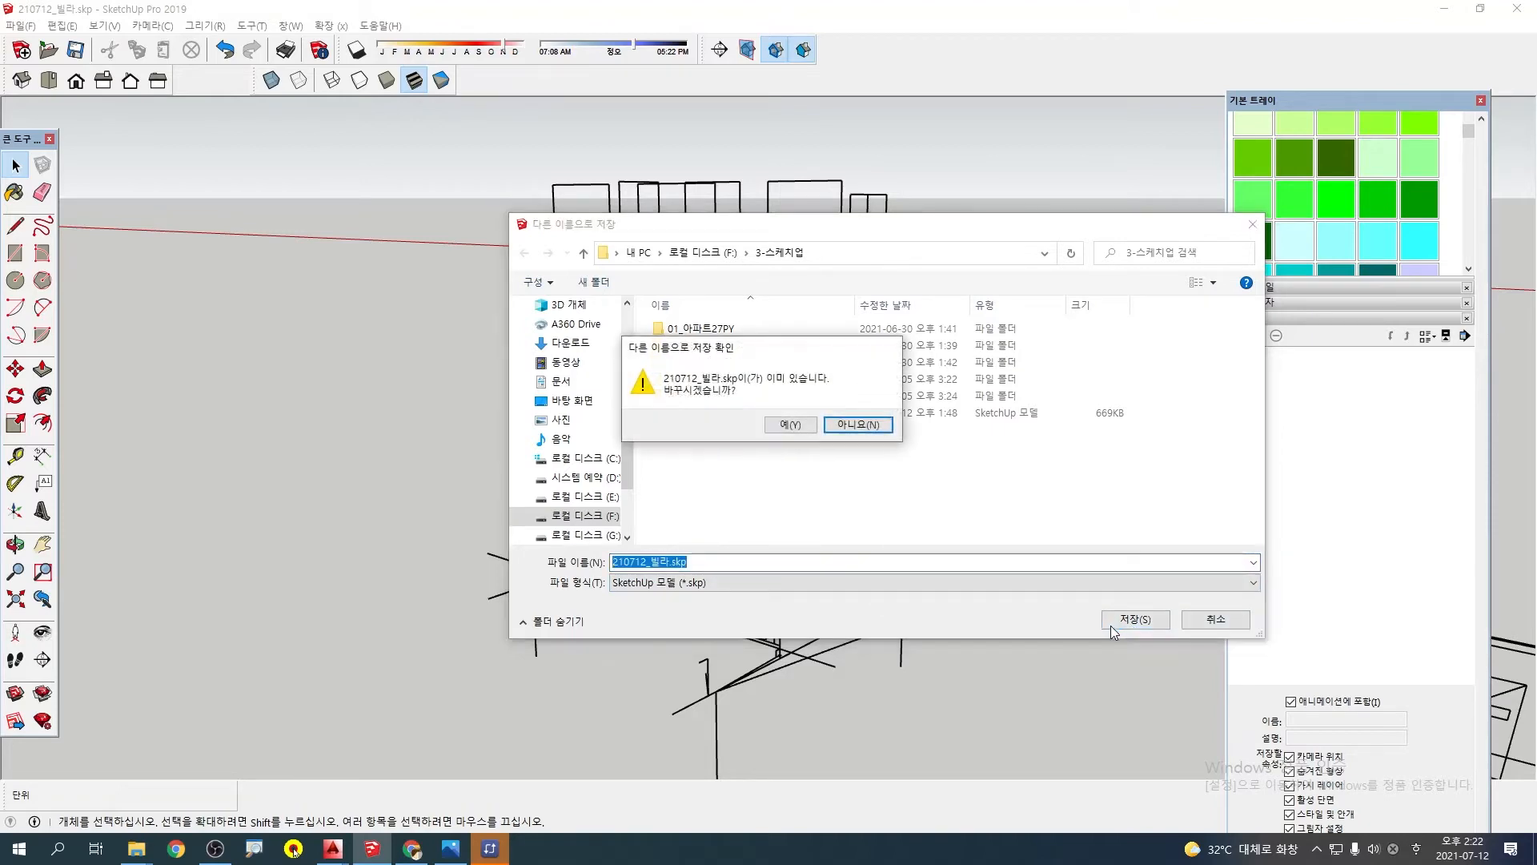
click(791, 426)
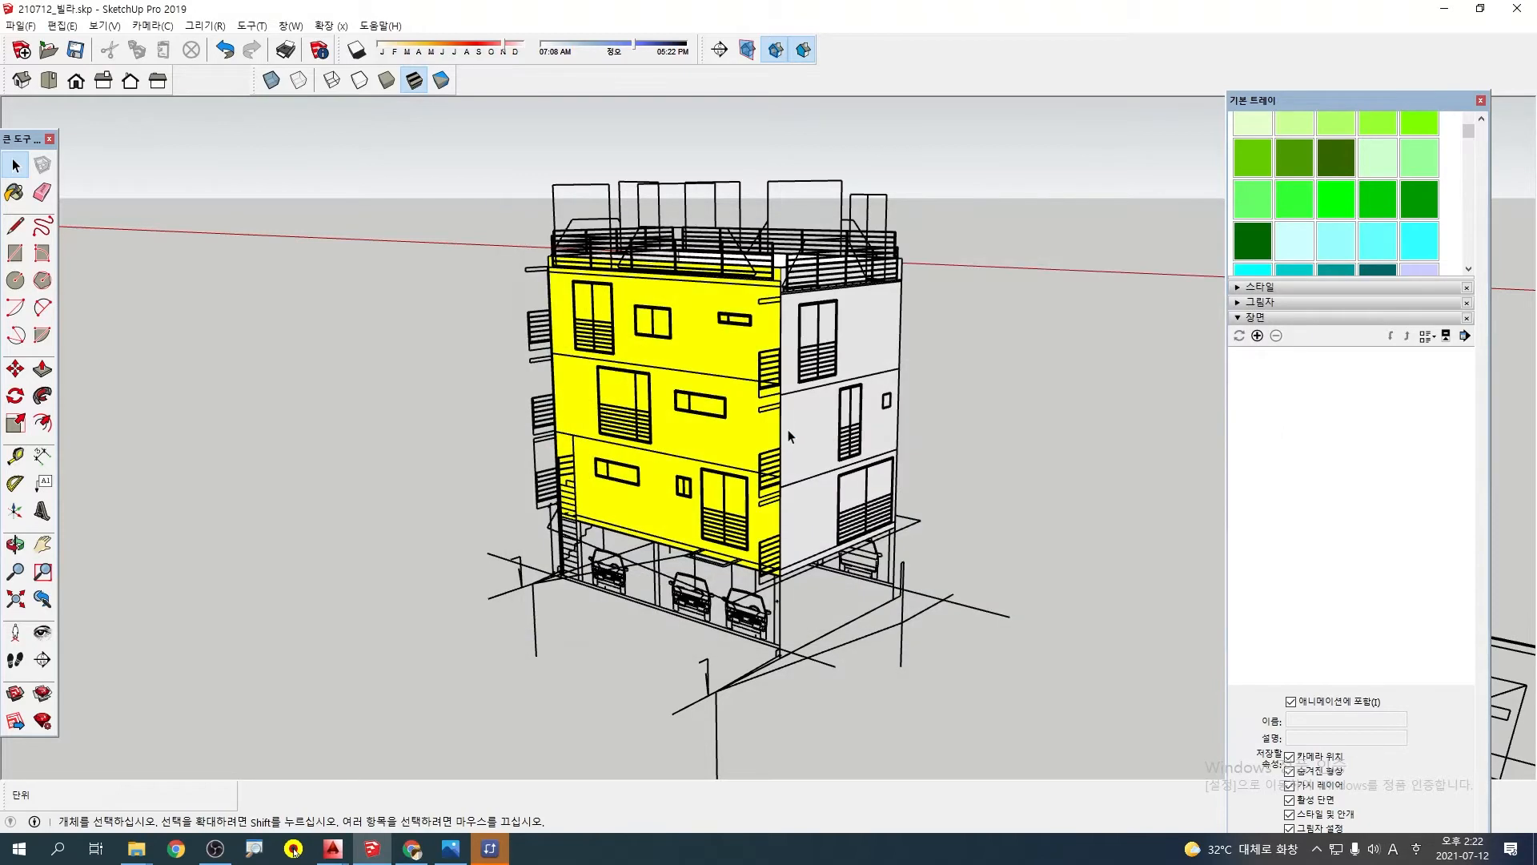
Examine the lower corner of the painted walls above the parking level and how the elevations meet there
scroll(786, 586, up, 5)
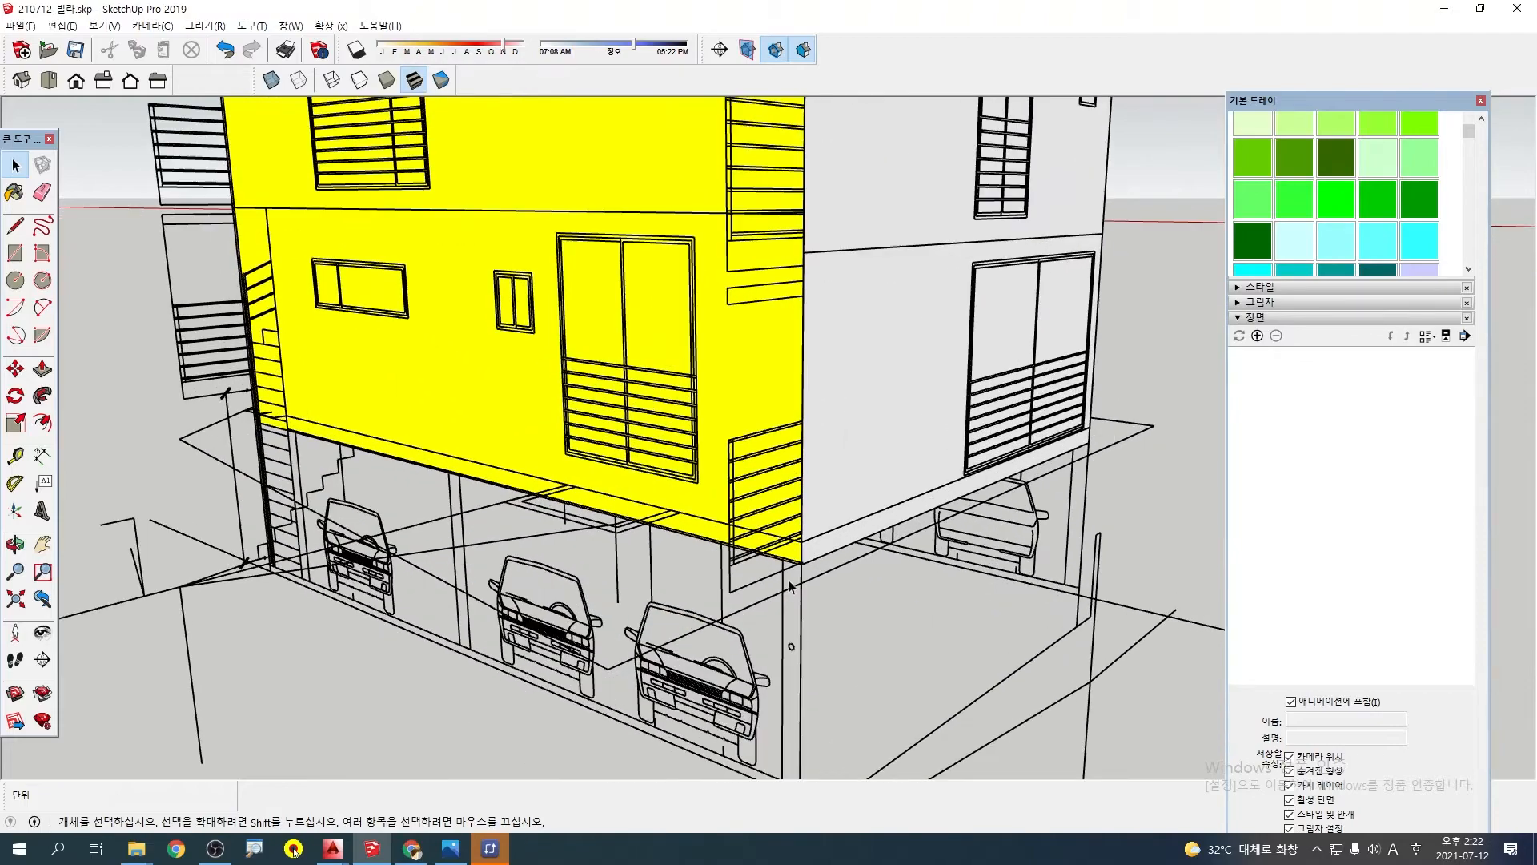
scroll(791, 587, up, 6)
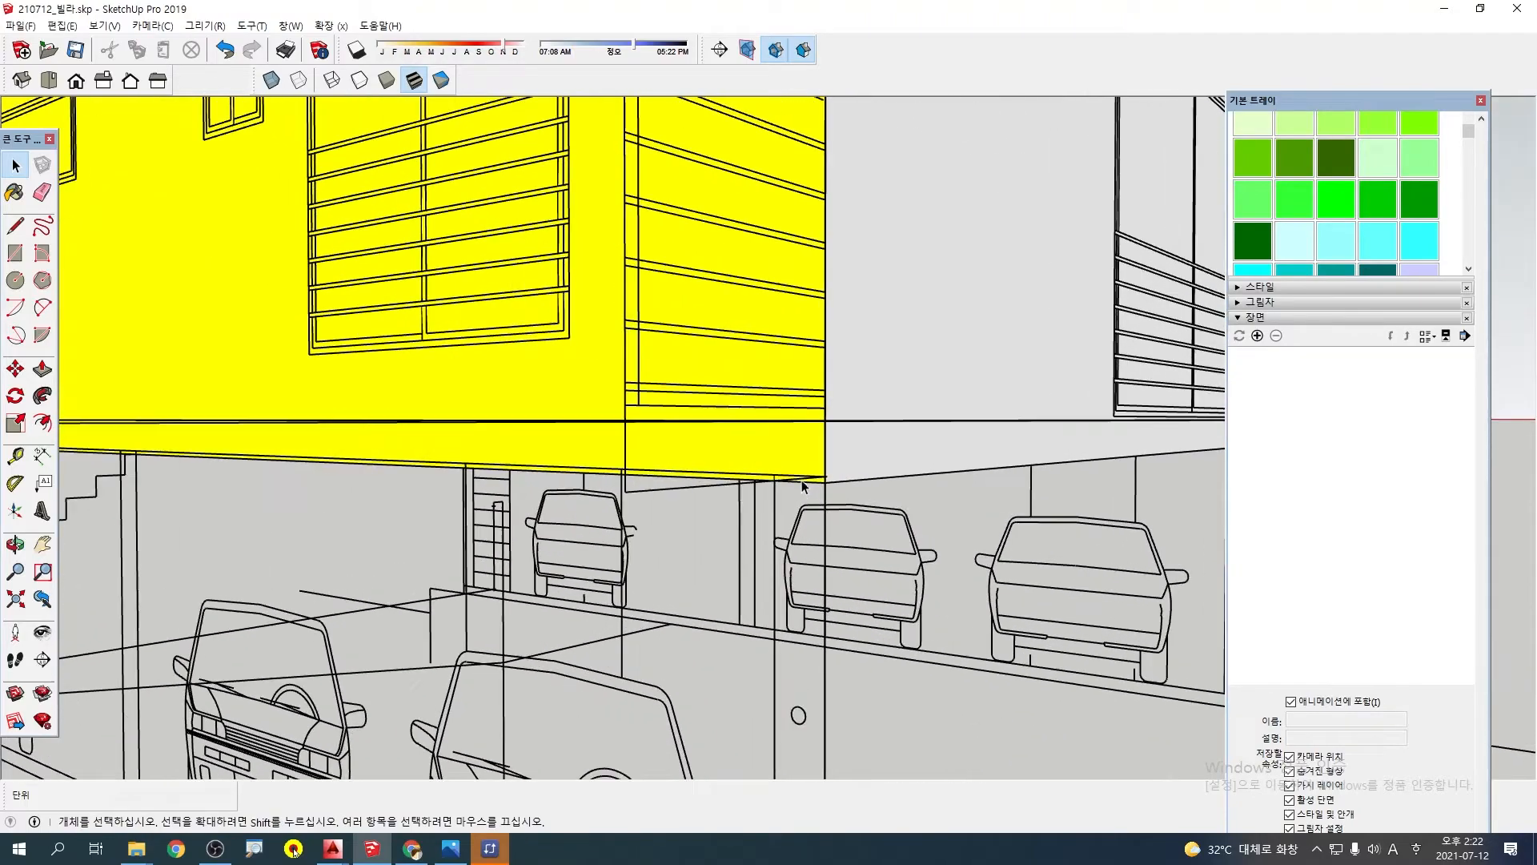
middle_drag(802, 486, 698, 453)
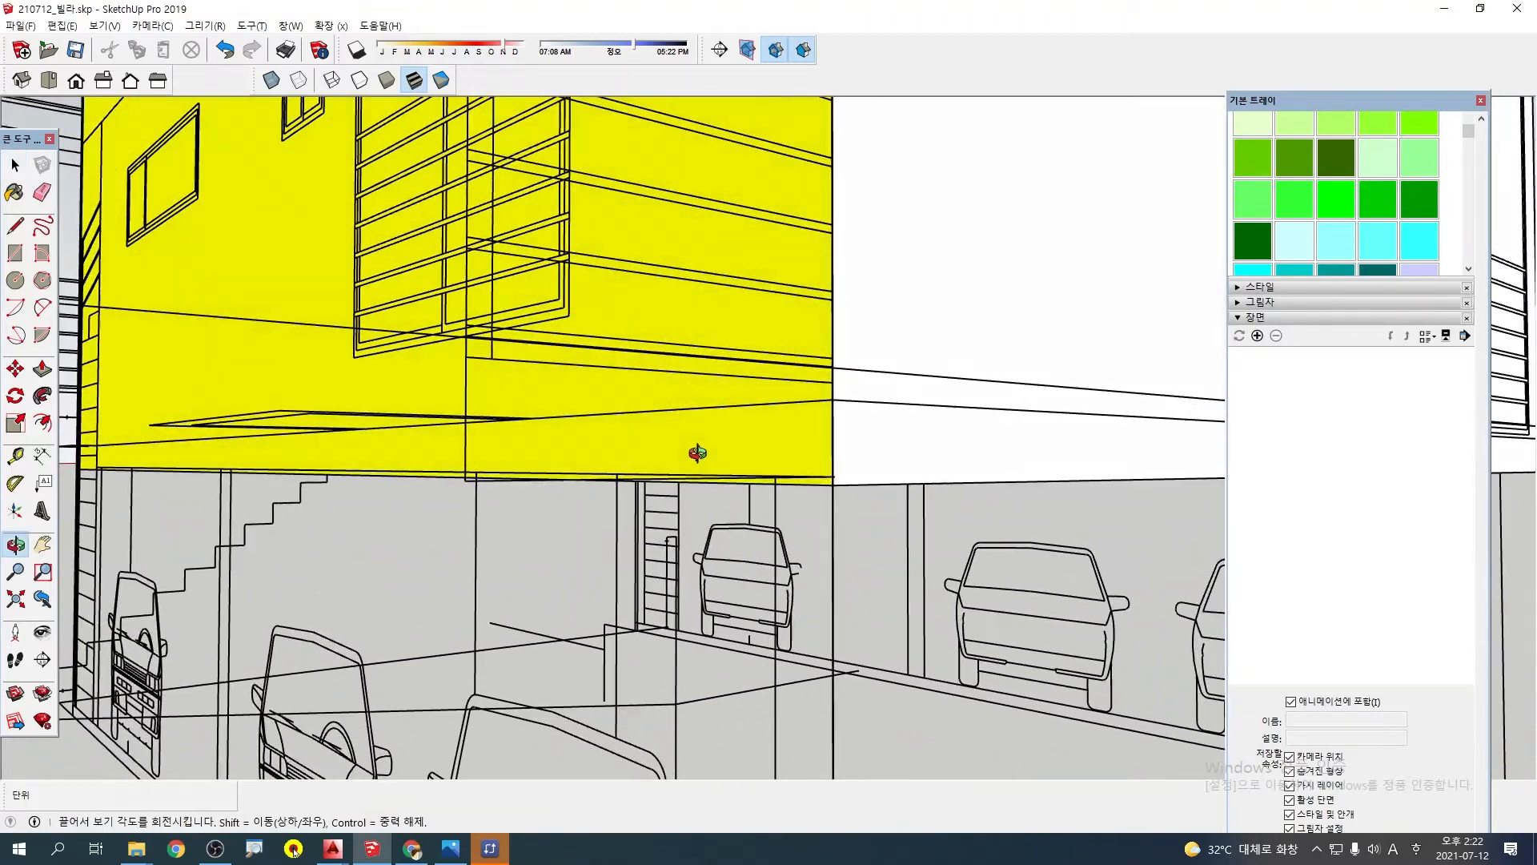
scroll(698, 453, down, 10)
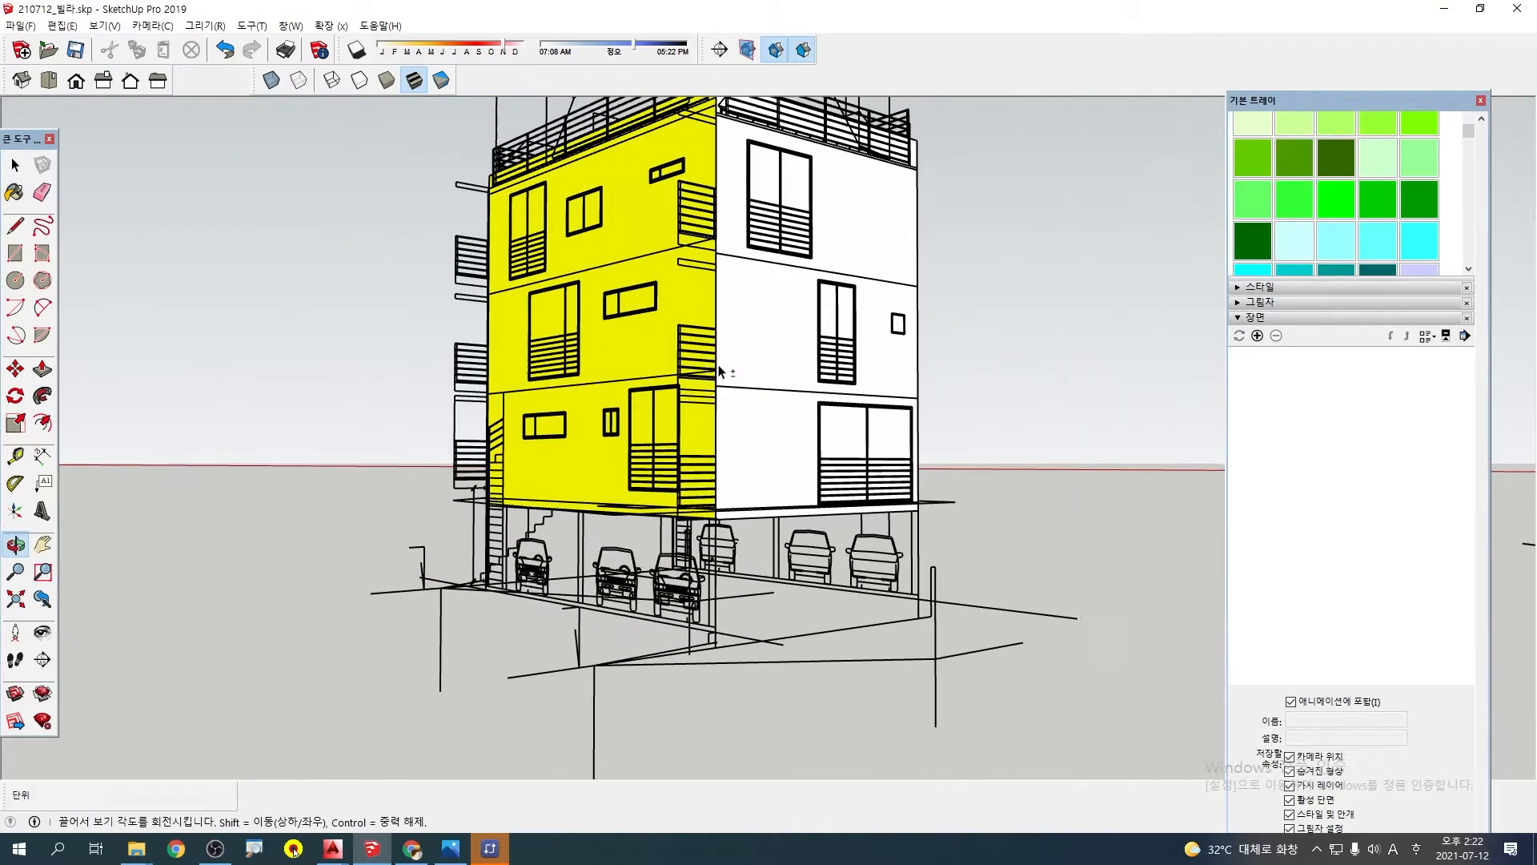
middle_drag(718, 372, 789, 424)
scroll(700, 420, down, 3)
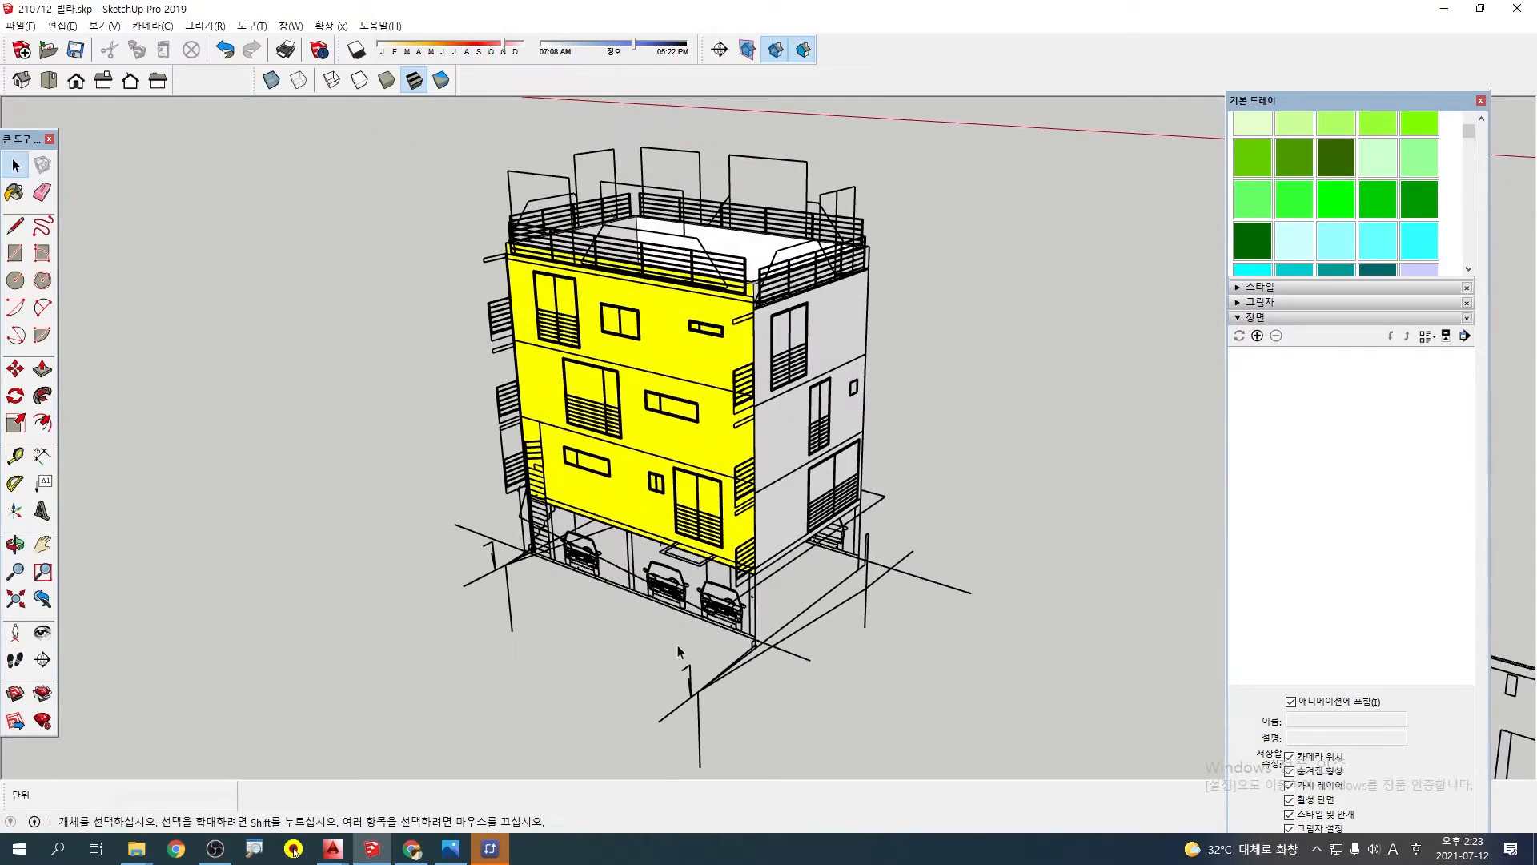
middle_drag(679, 651, 626, 497)
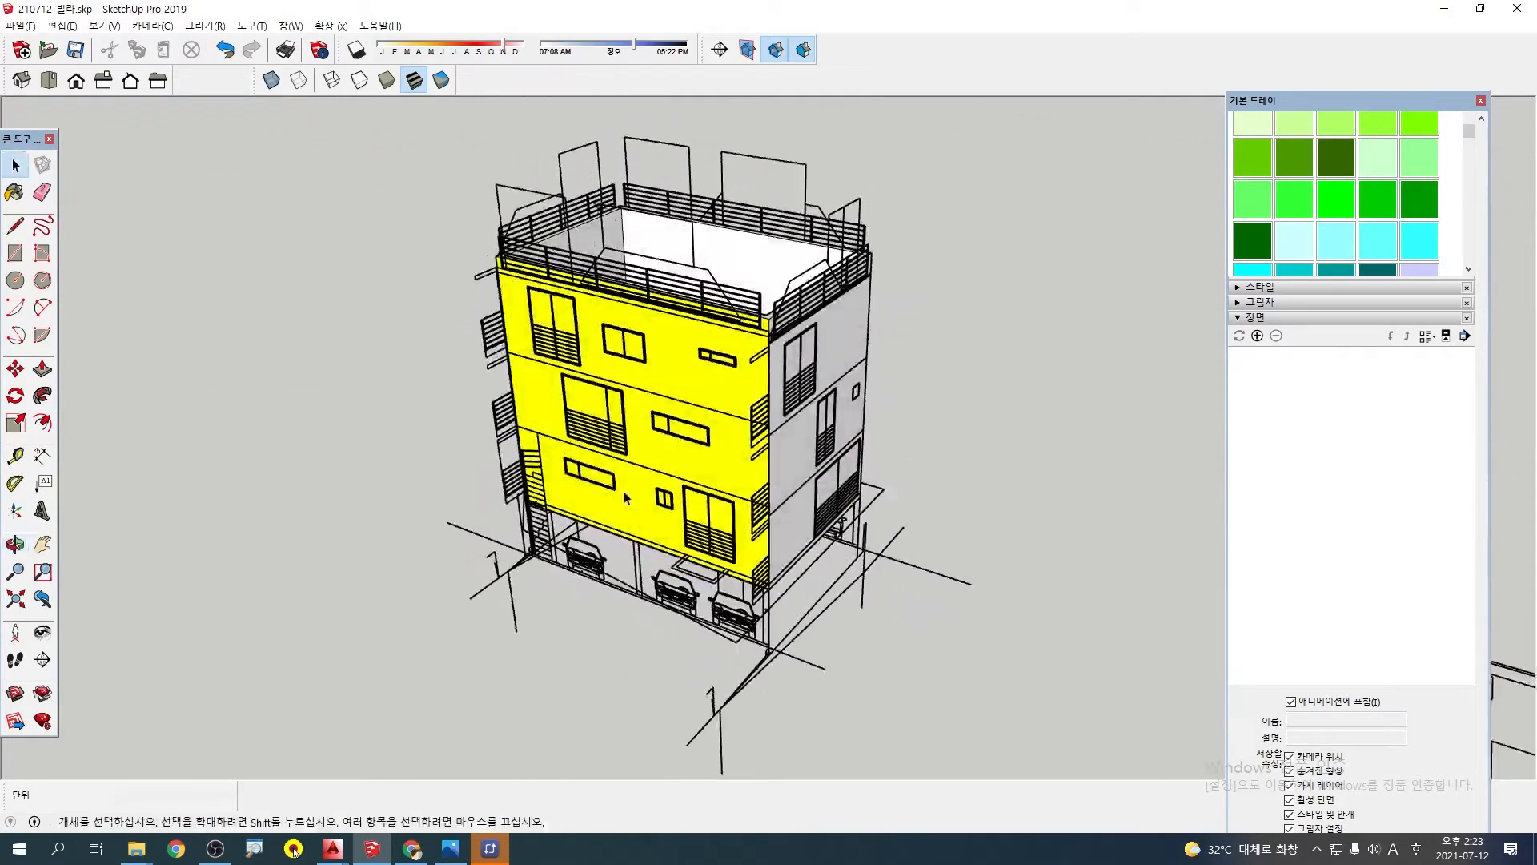
Switch to Chrome and open the Naver cafe post 210712_빌라 도면 for editing
click(178, 851)
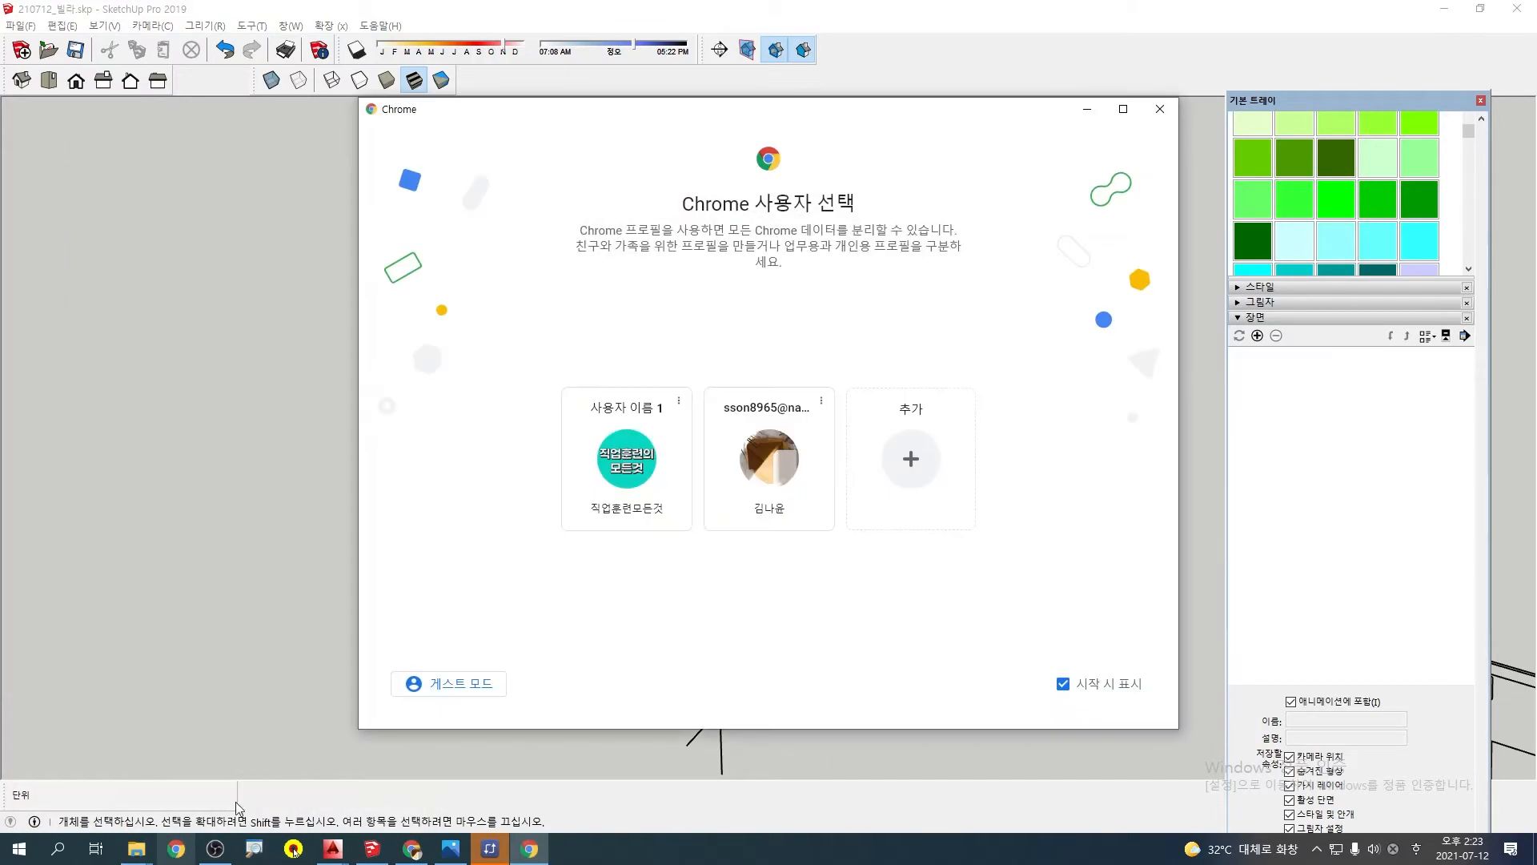
click(178, 852)
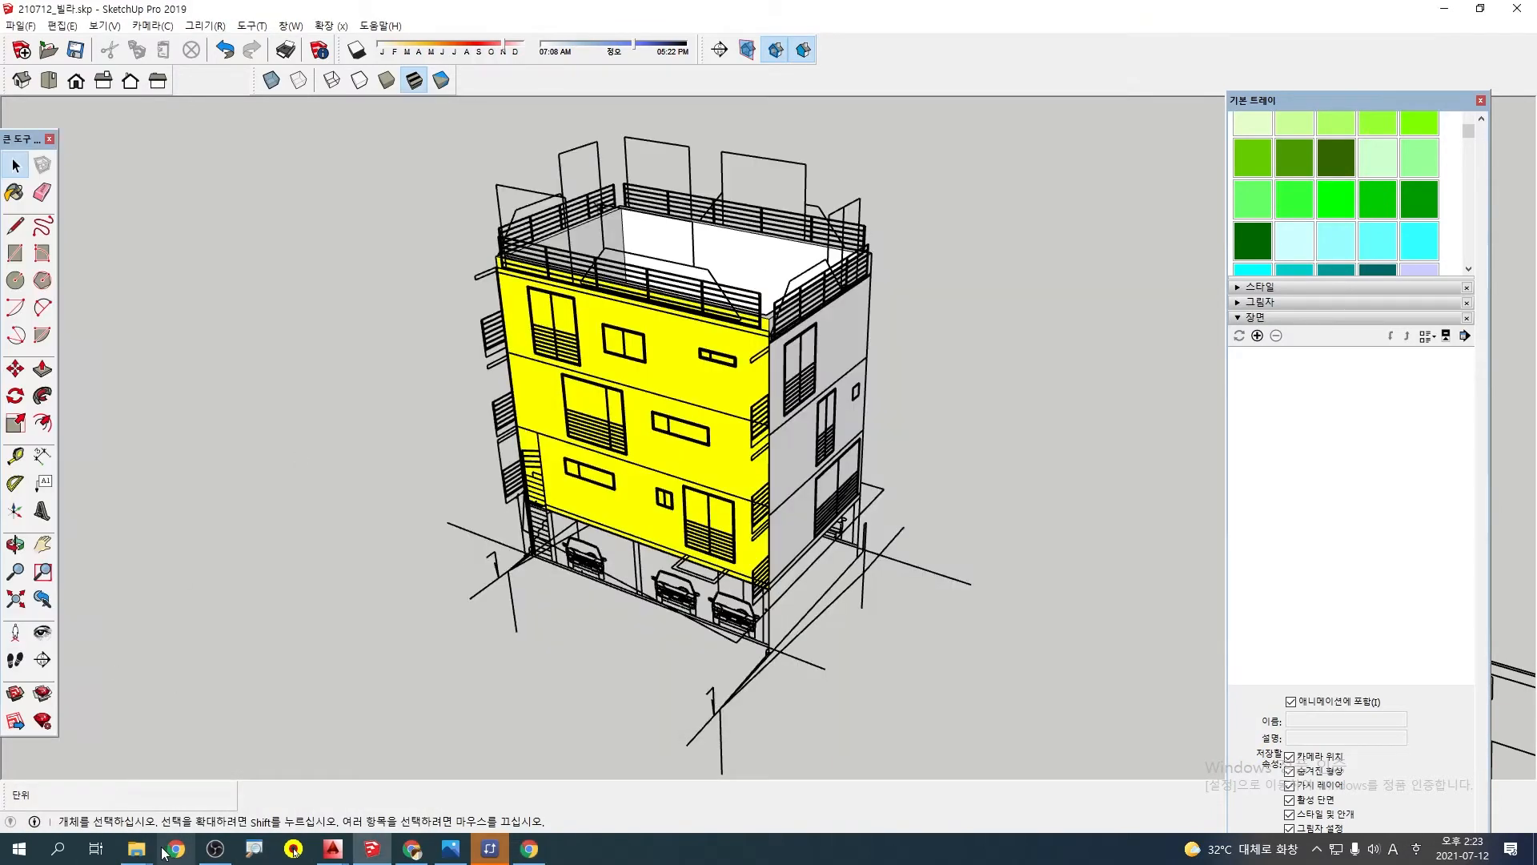
click(404, 854)
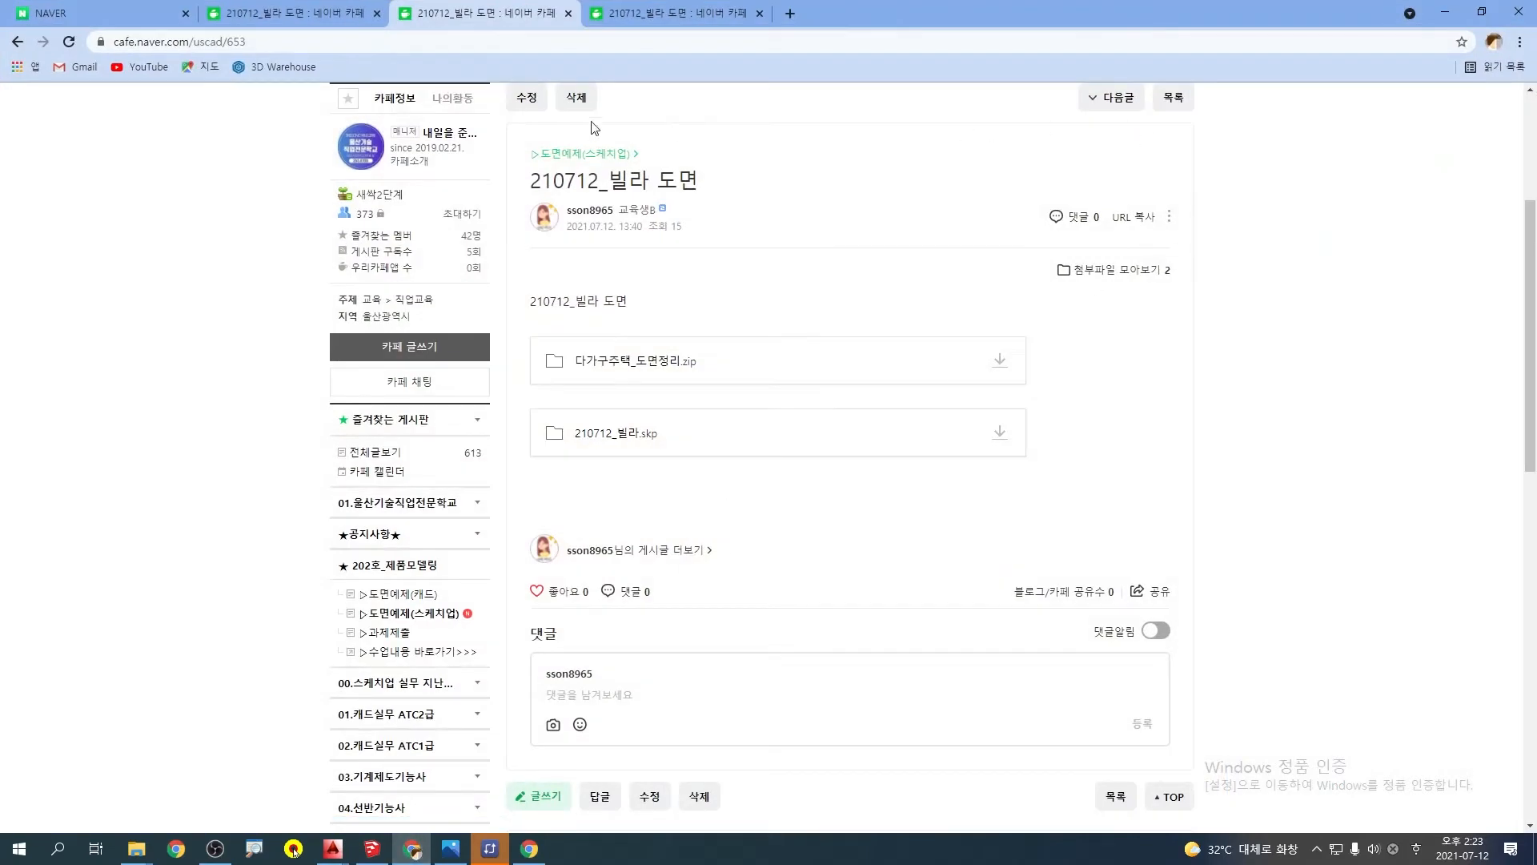
click(526, 98)
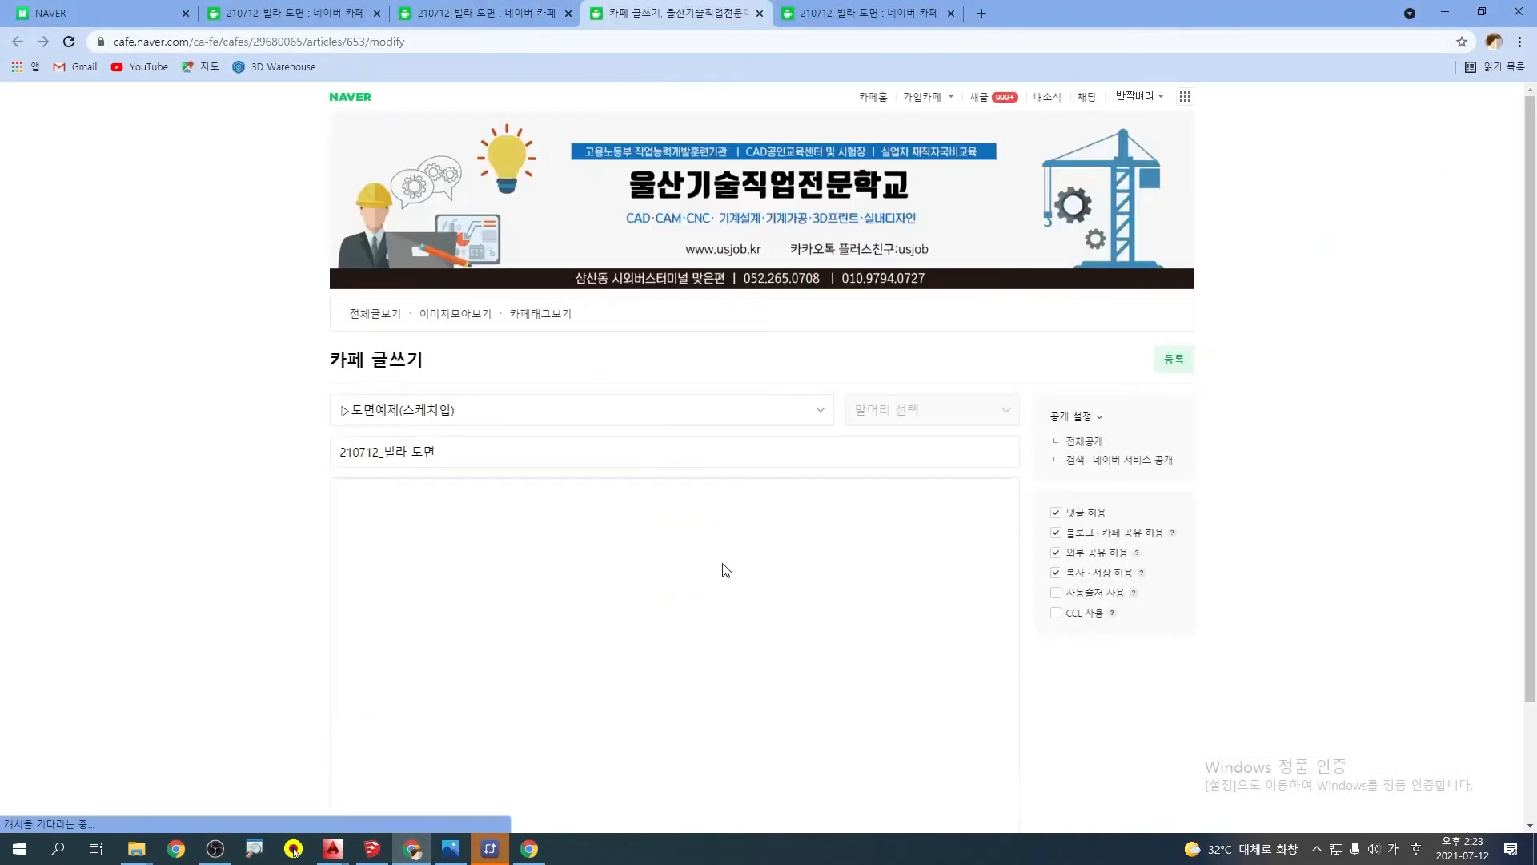
Replace the post's attached 210712_빌라.skp with the current file from the 3-스케치업 folder, after resaving the model in SketchUp
scroll(721, 566, down, 2)
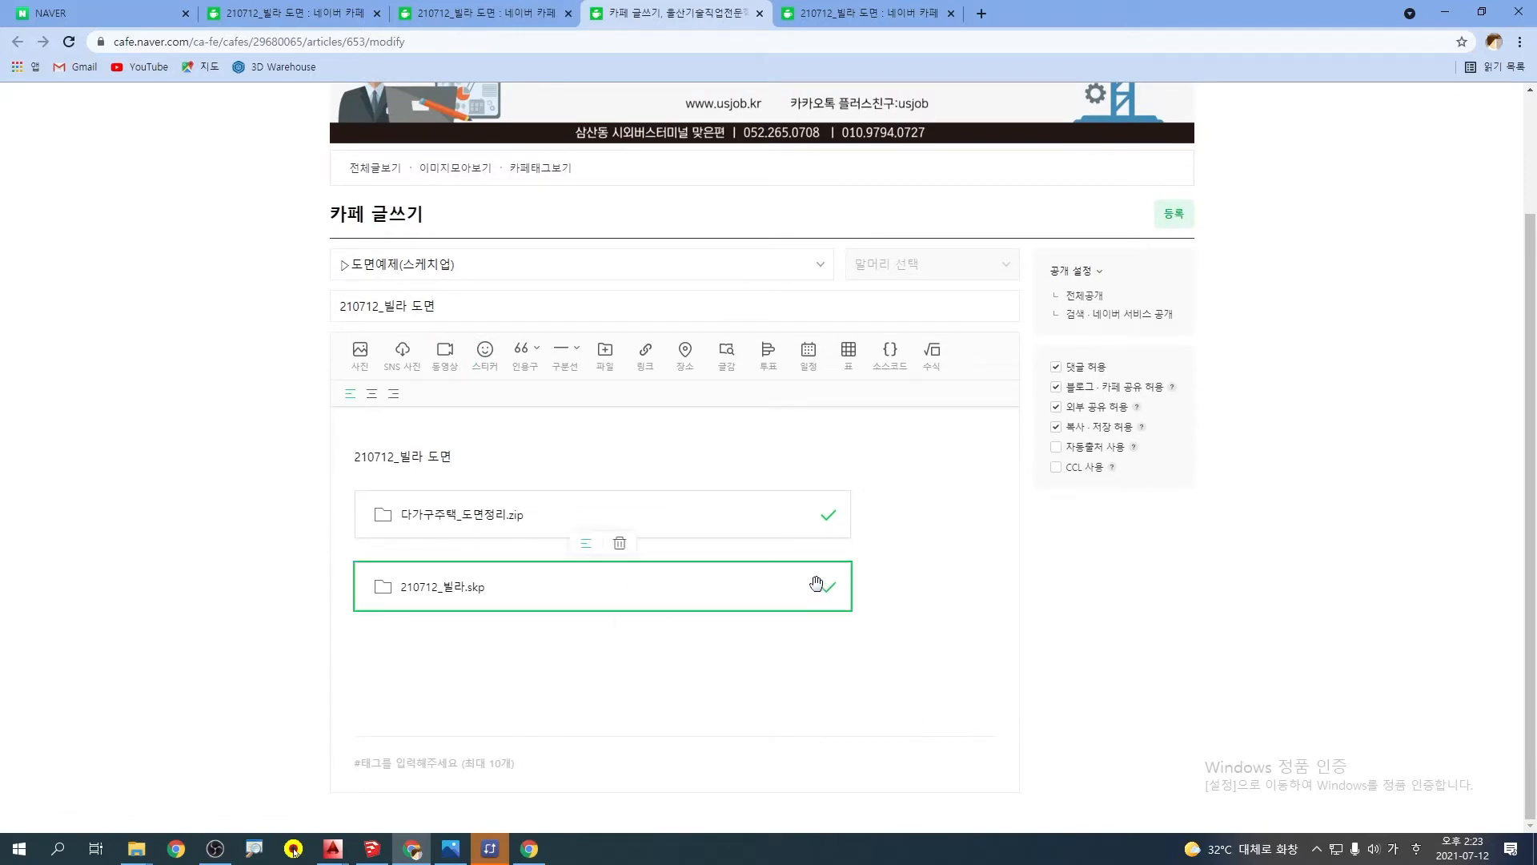
key(Delete)
click(608, 352)
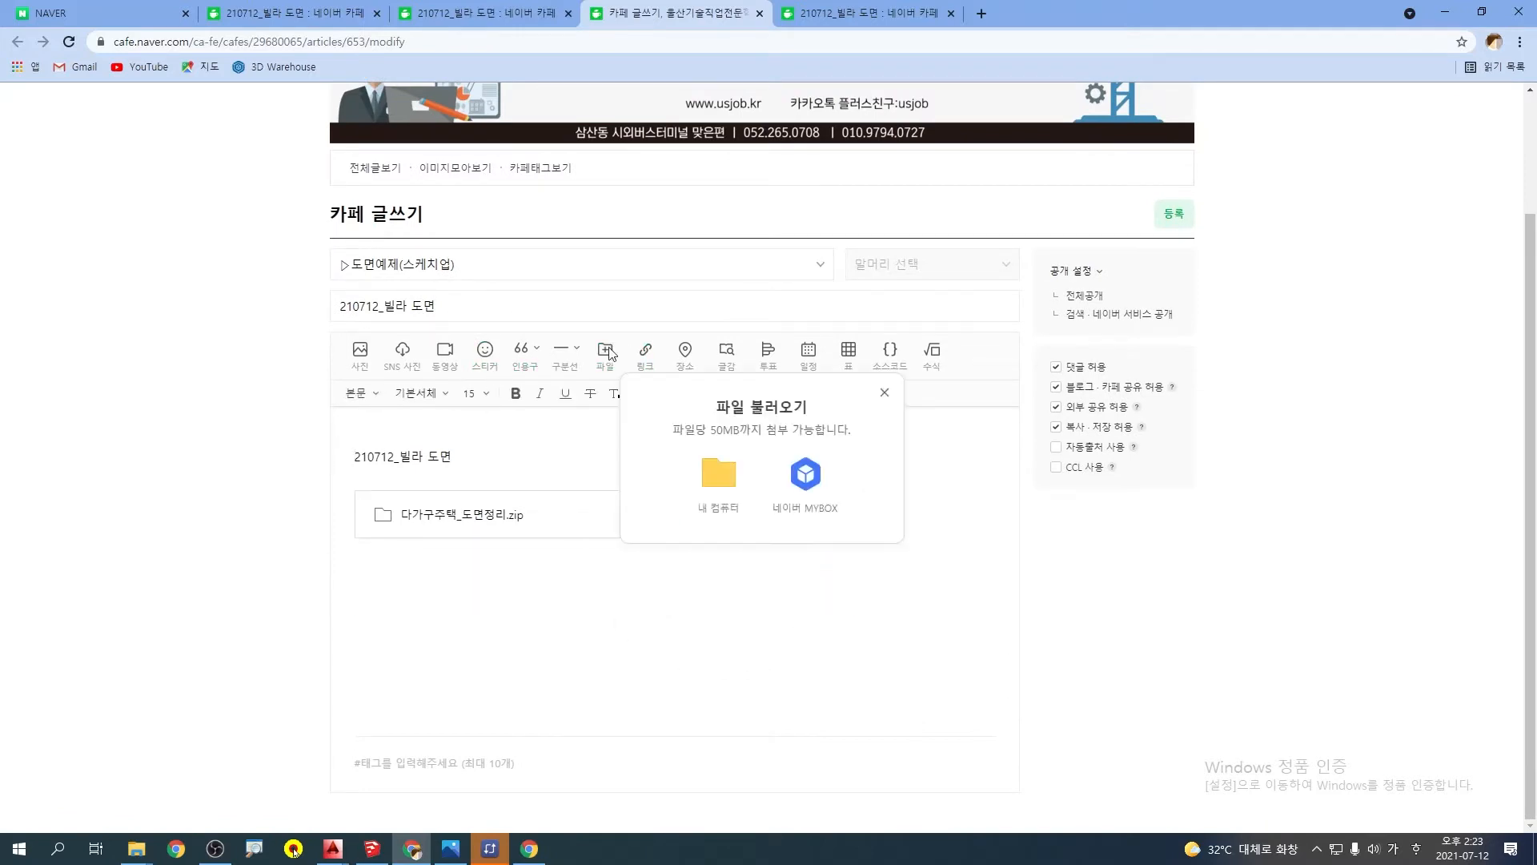
click(737, 485)
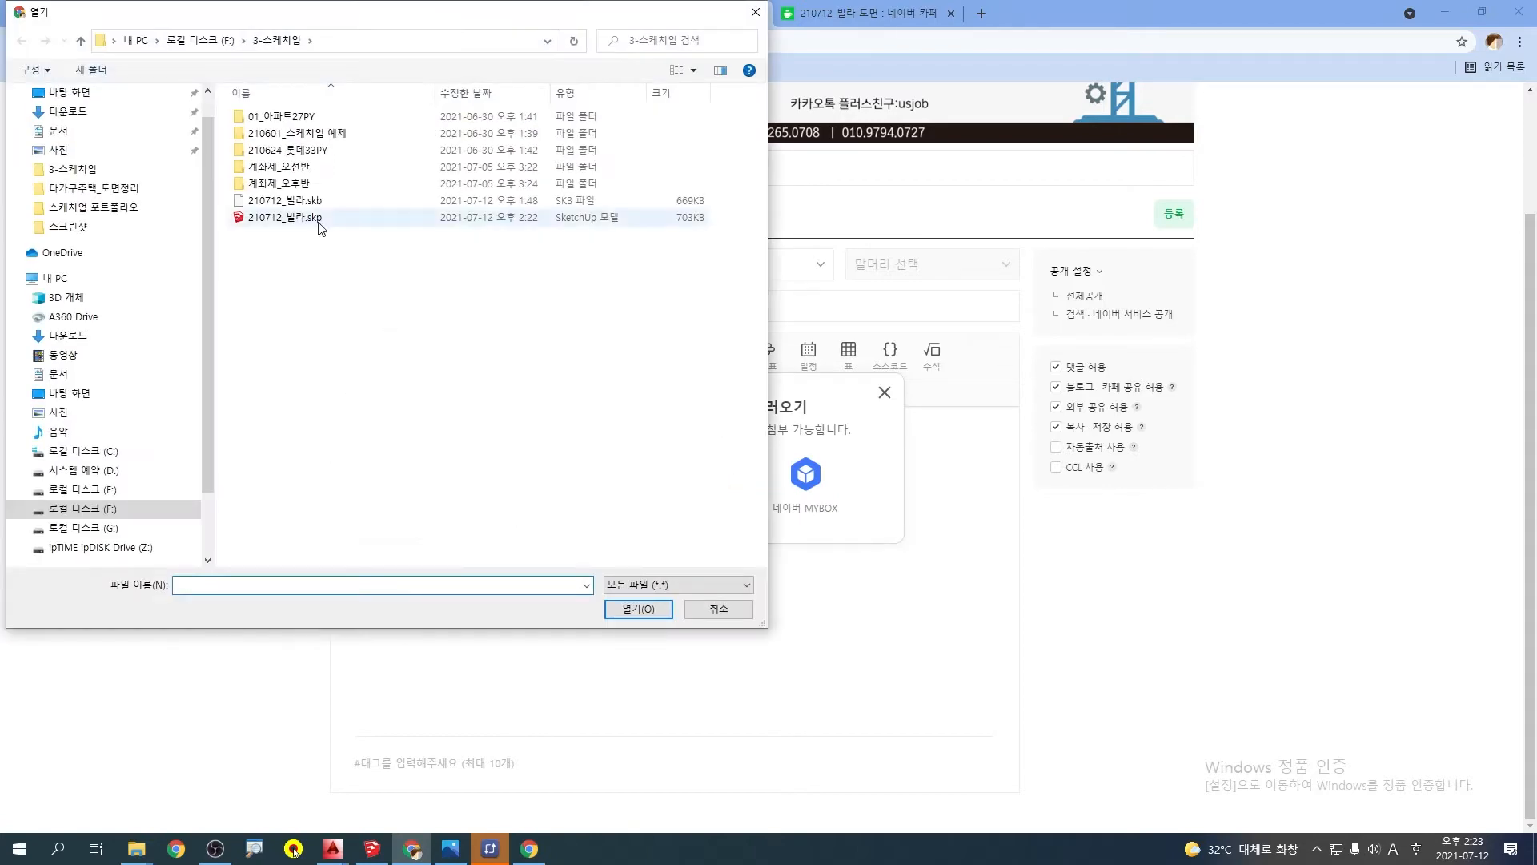
click(361, 217)
click(375, 850)
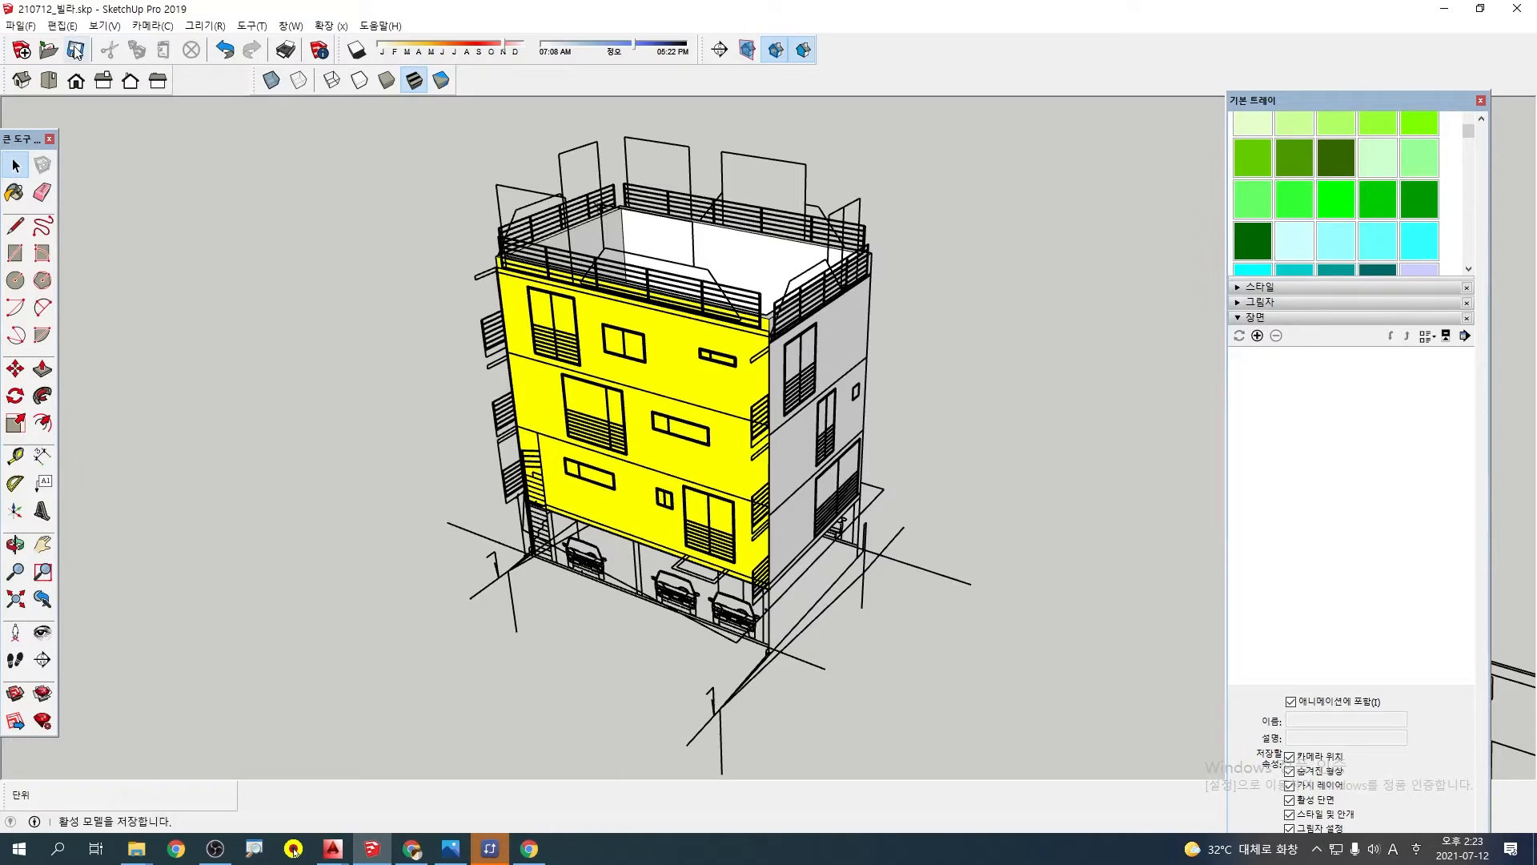
click(1450, 9)
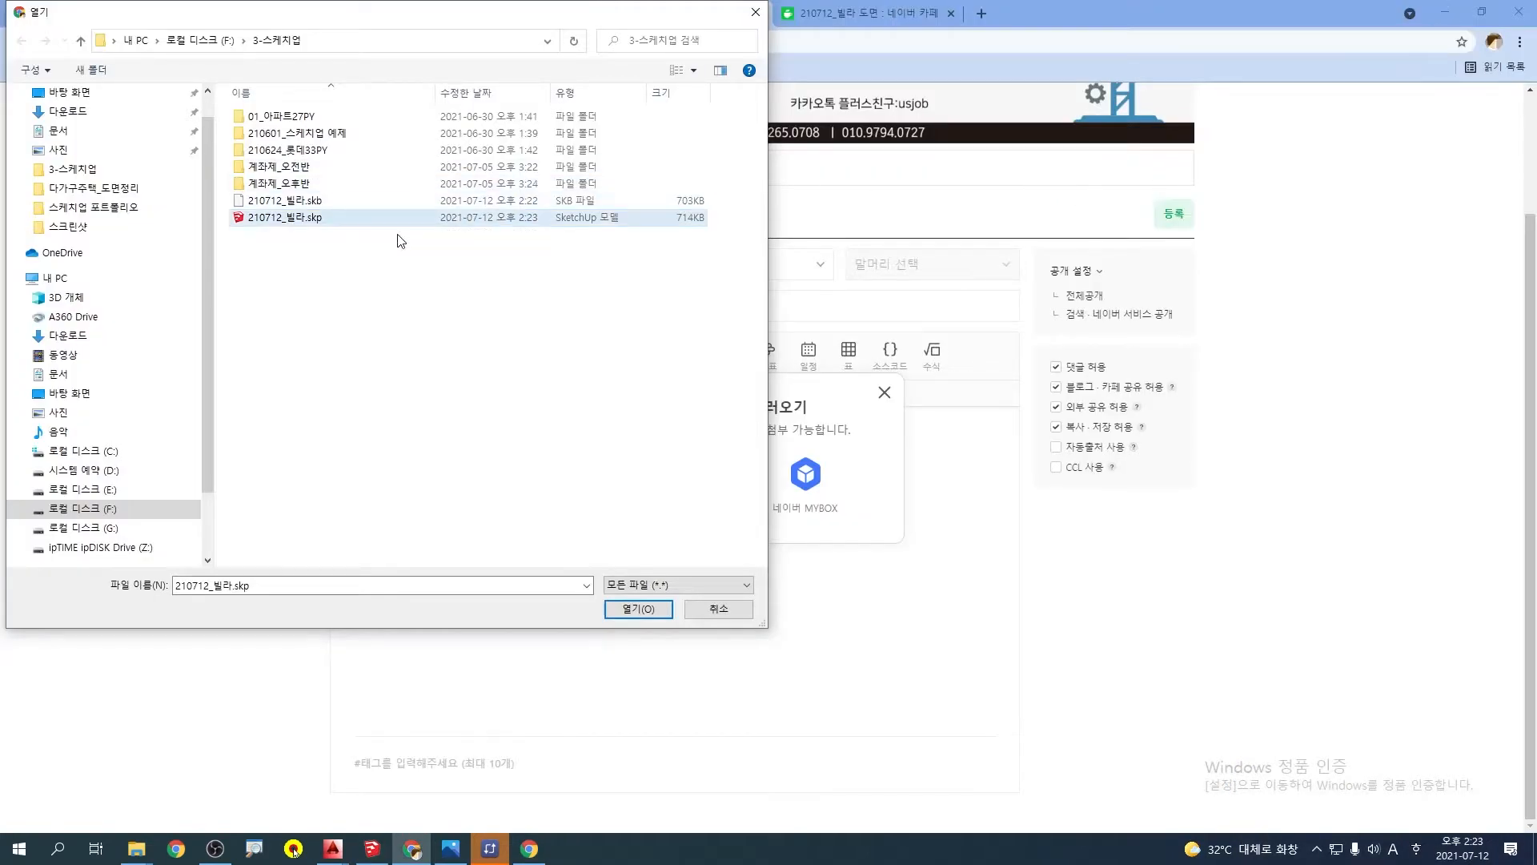
click(633, 611)
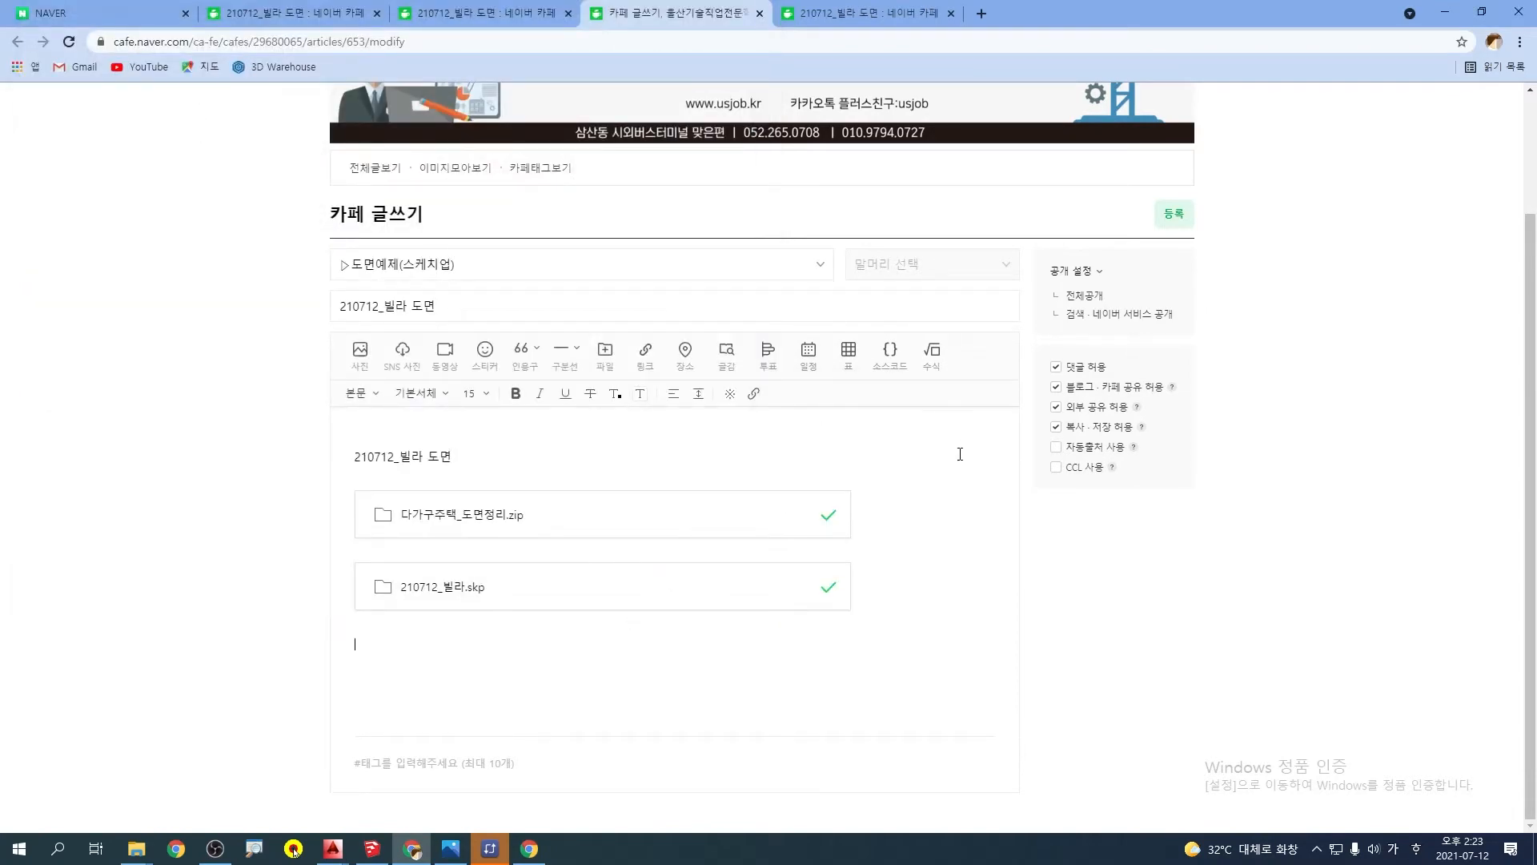
Publish the edited cafe post with the replaced attachment, clear the open windows off the desktop, and switch back to the villa model in SketchUp
click(1171, 218)
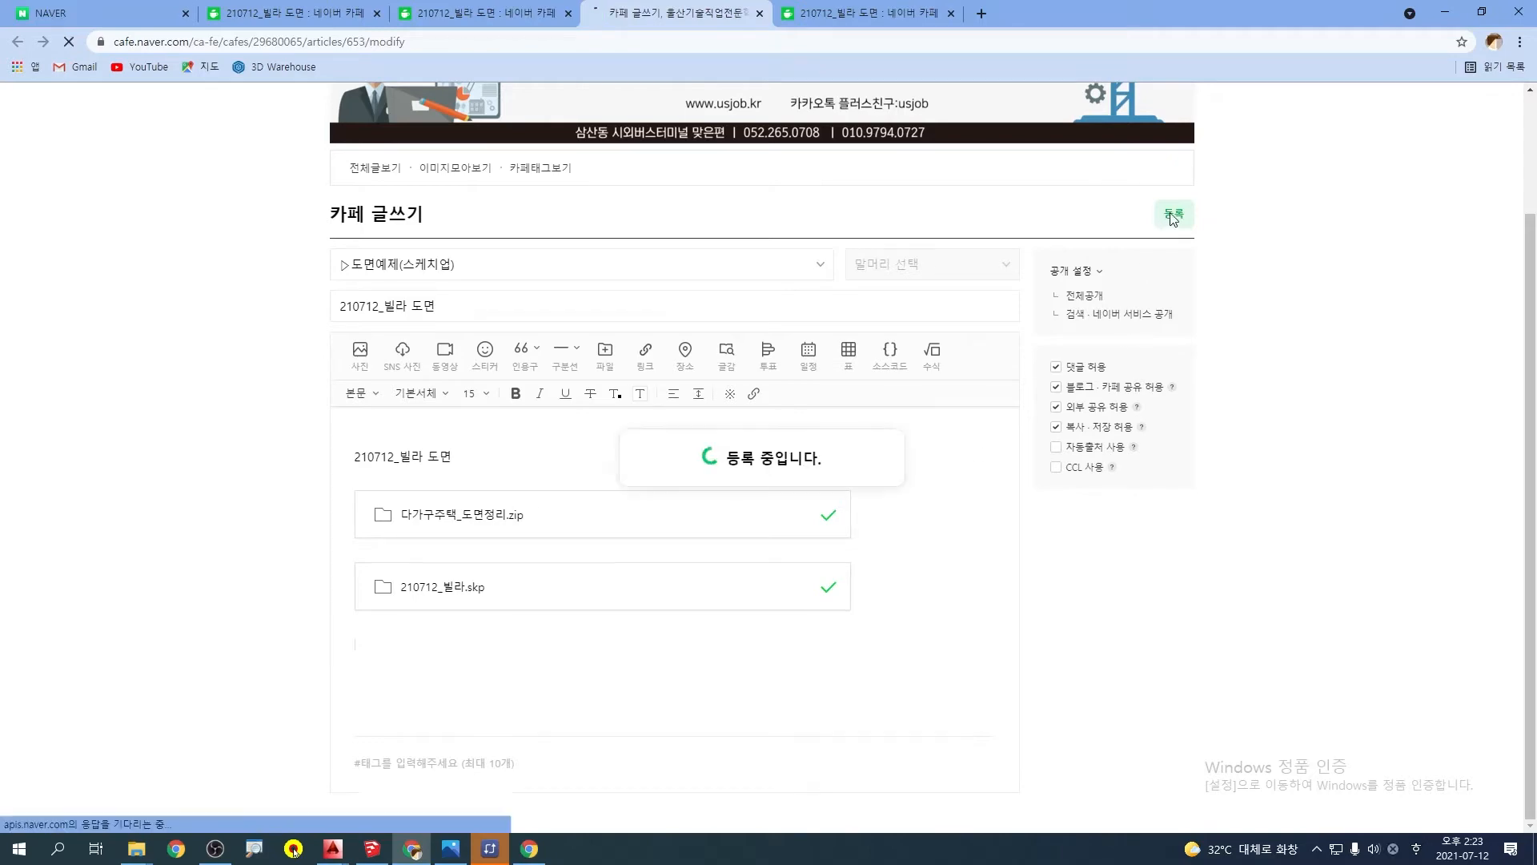
click(1445, 10)
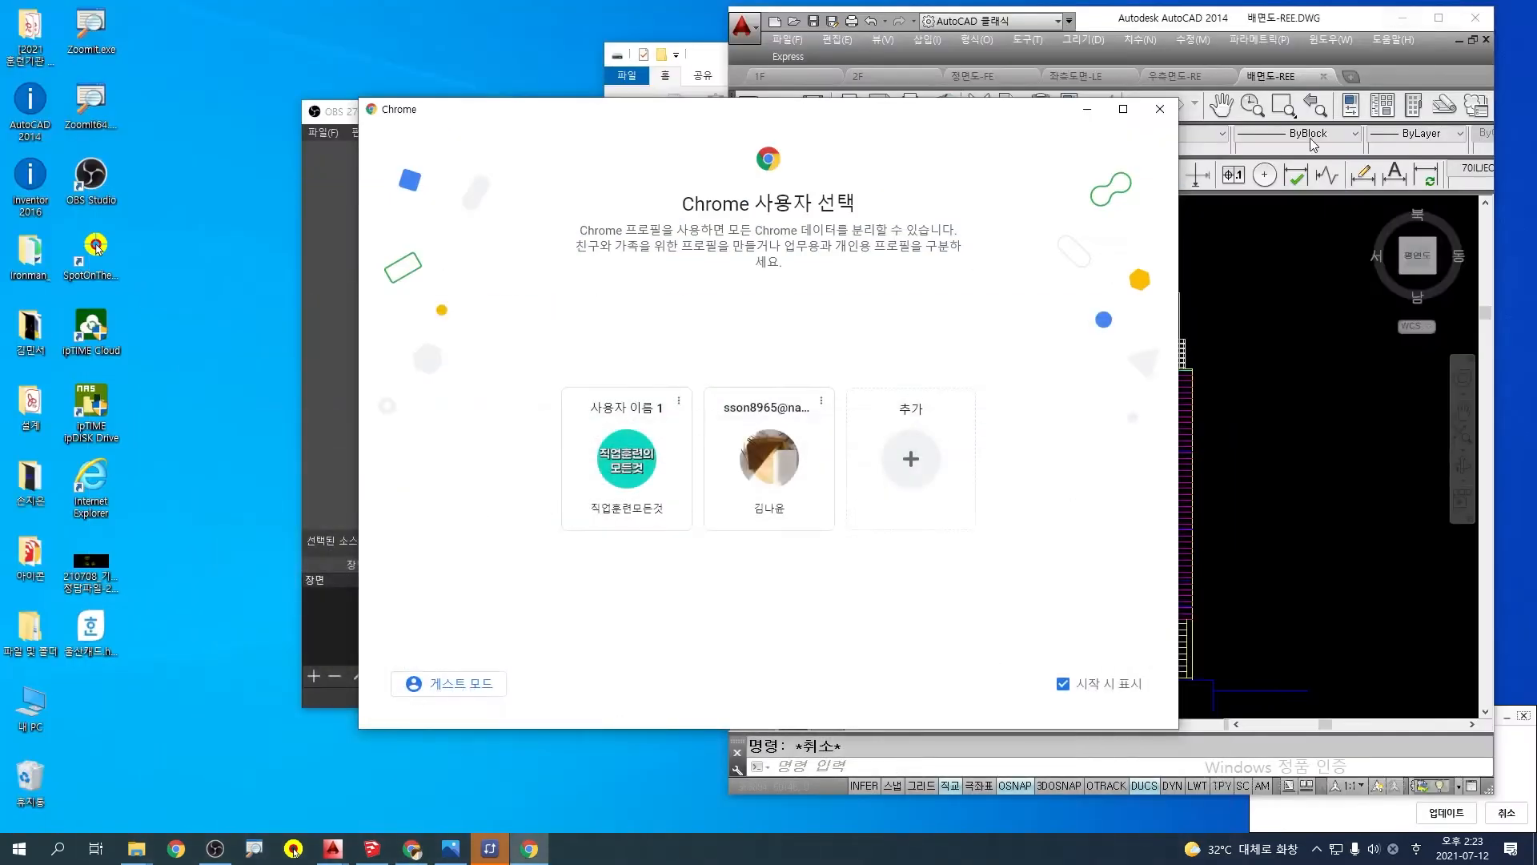
click(1162, 110)
click(1405, 19)
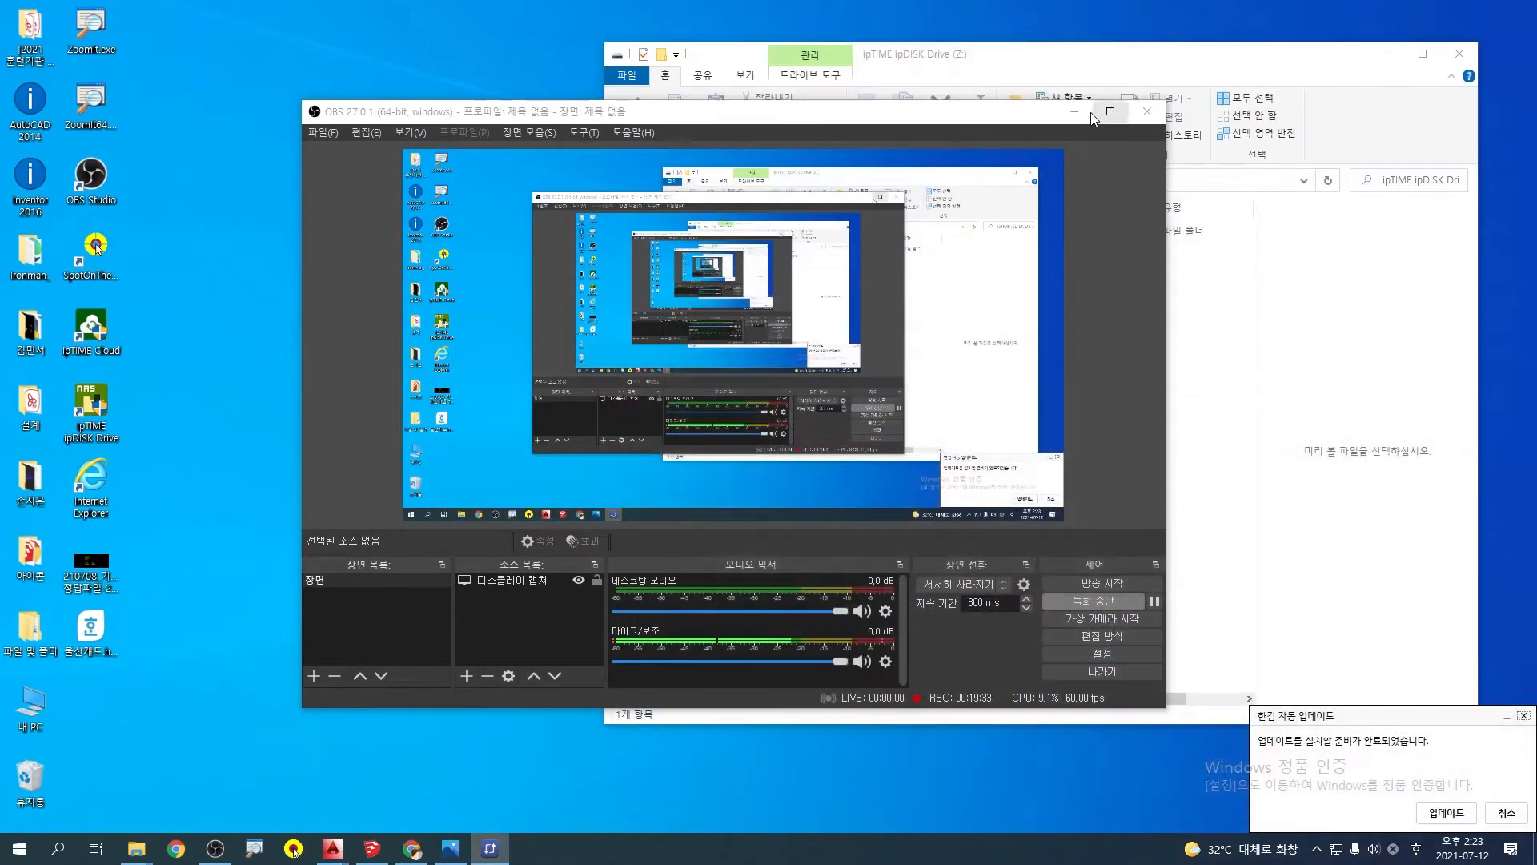
click(1085, 115)
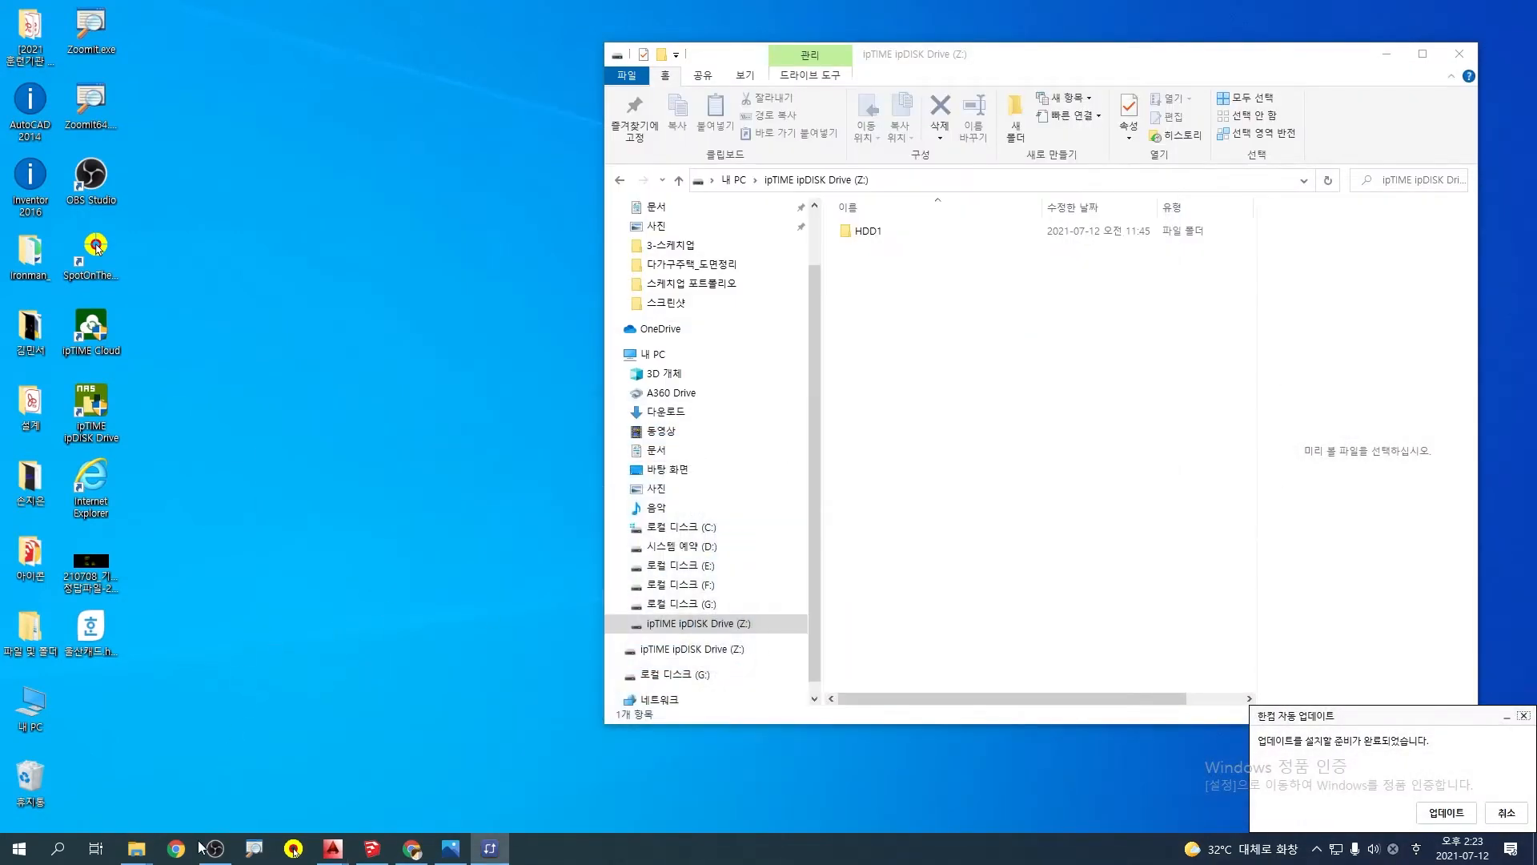
click(373, 851)
Examine the yellow, green and cyan painted walls from all around the villa
scroll(636, 497, up, 5)
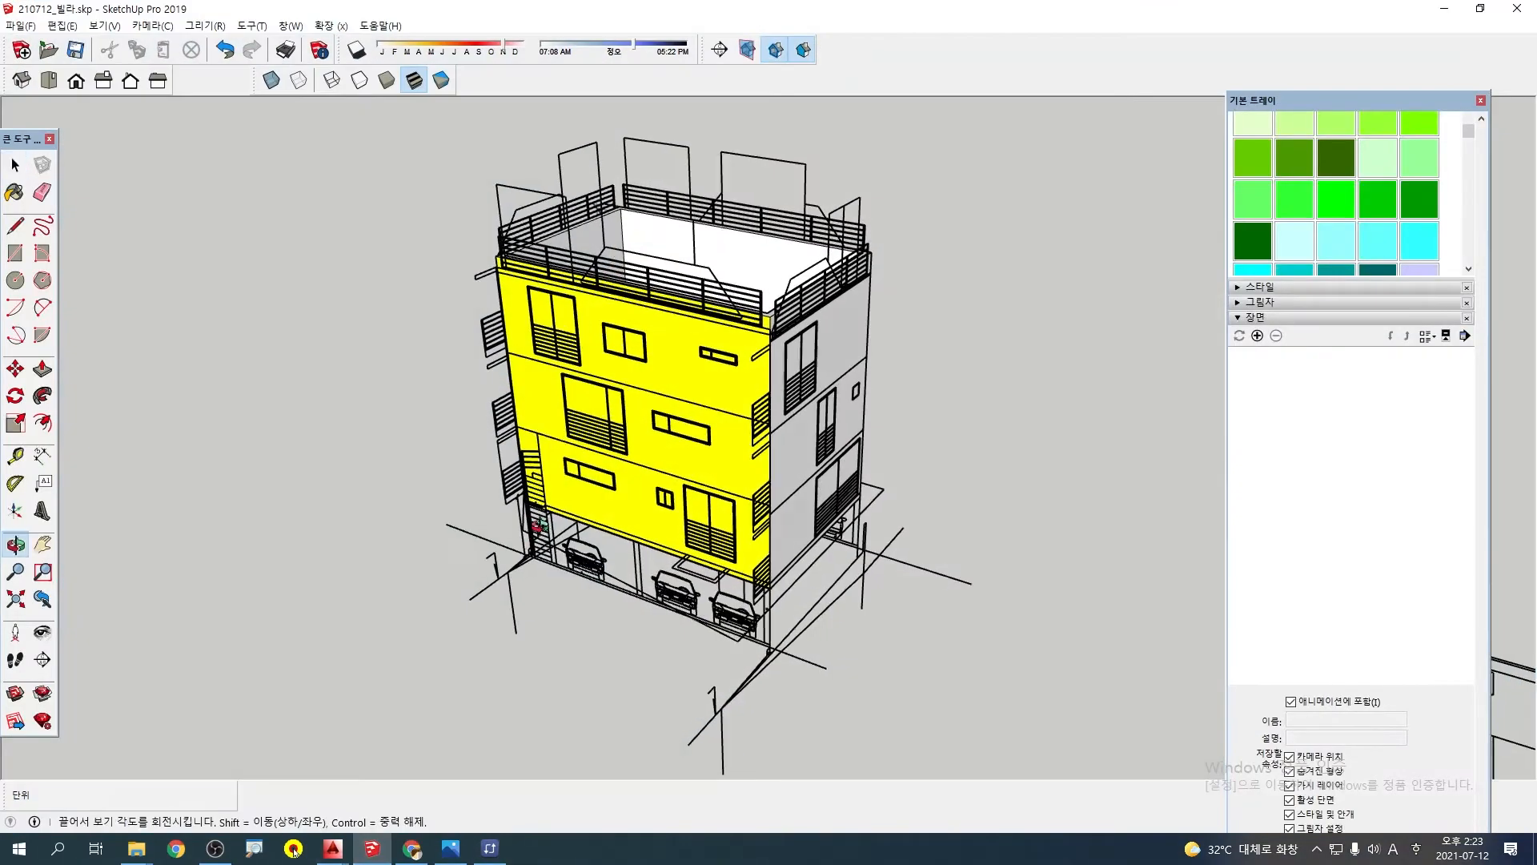
middle_drag(636, 497, 483, 469)
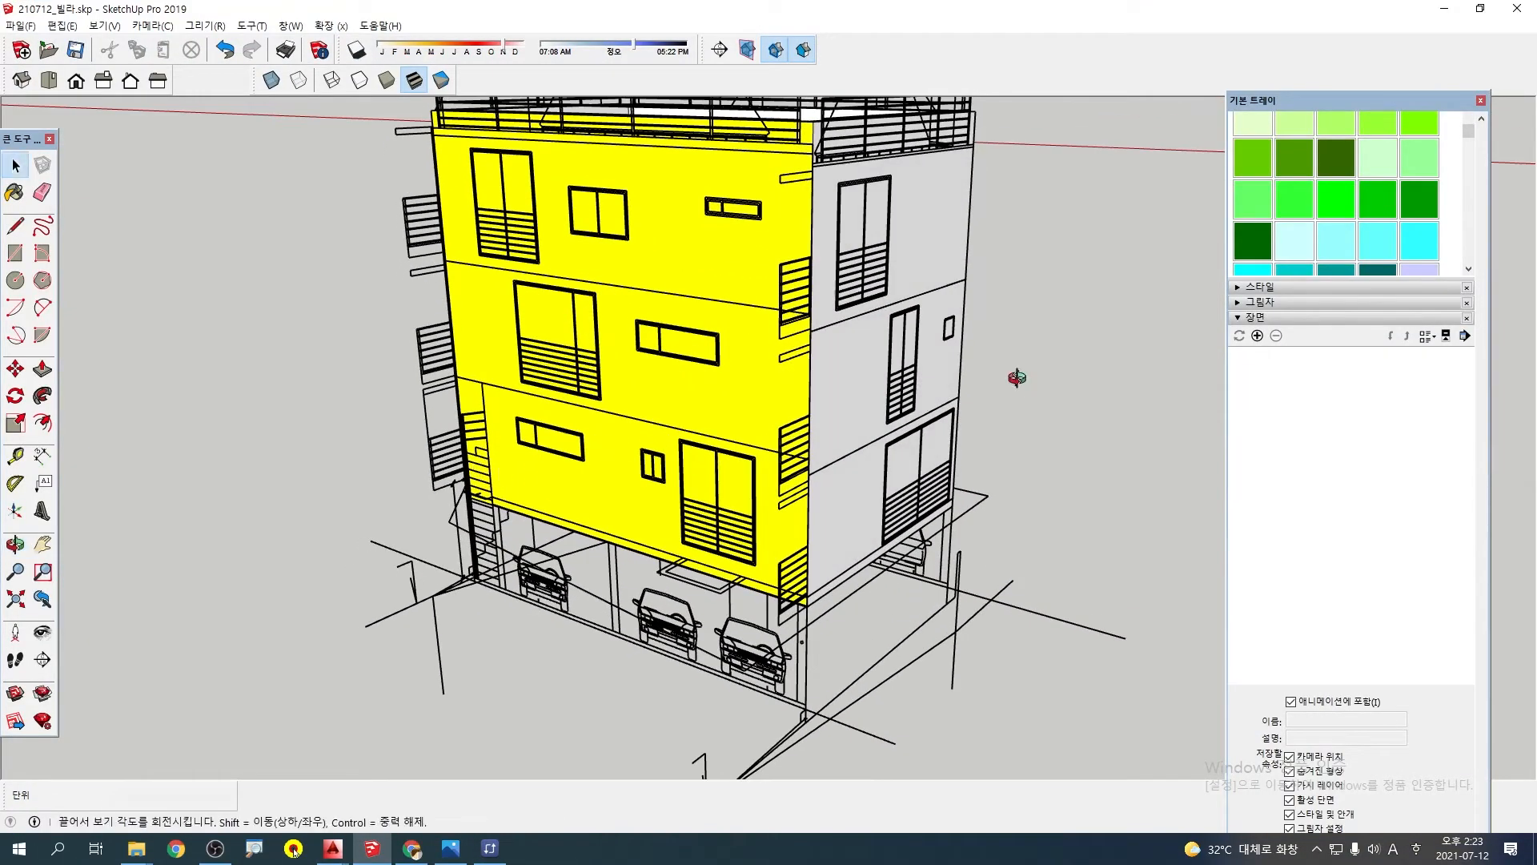
middle_drag(1017, 377, 687, 368)
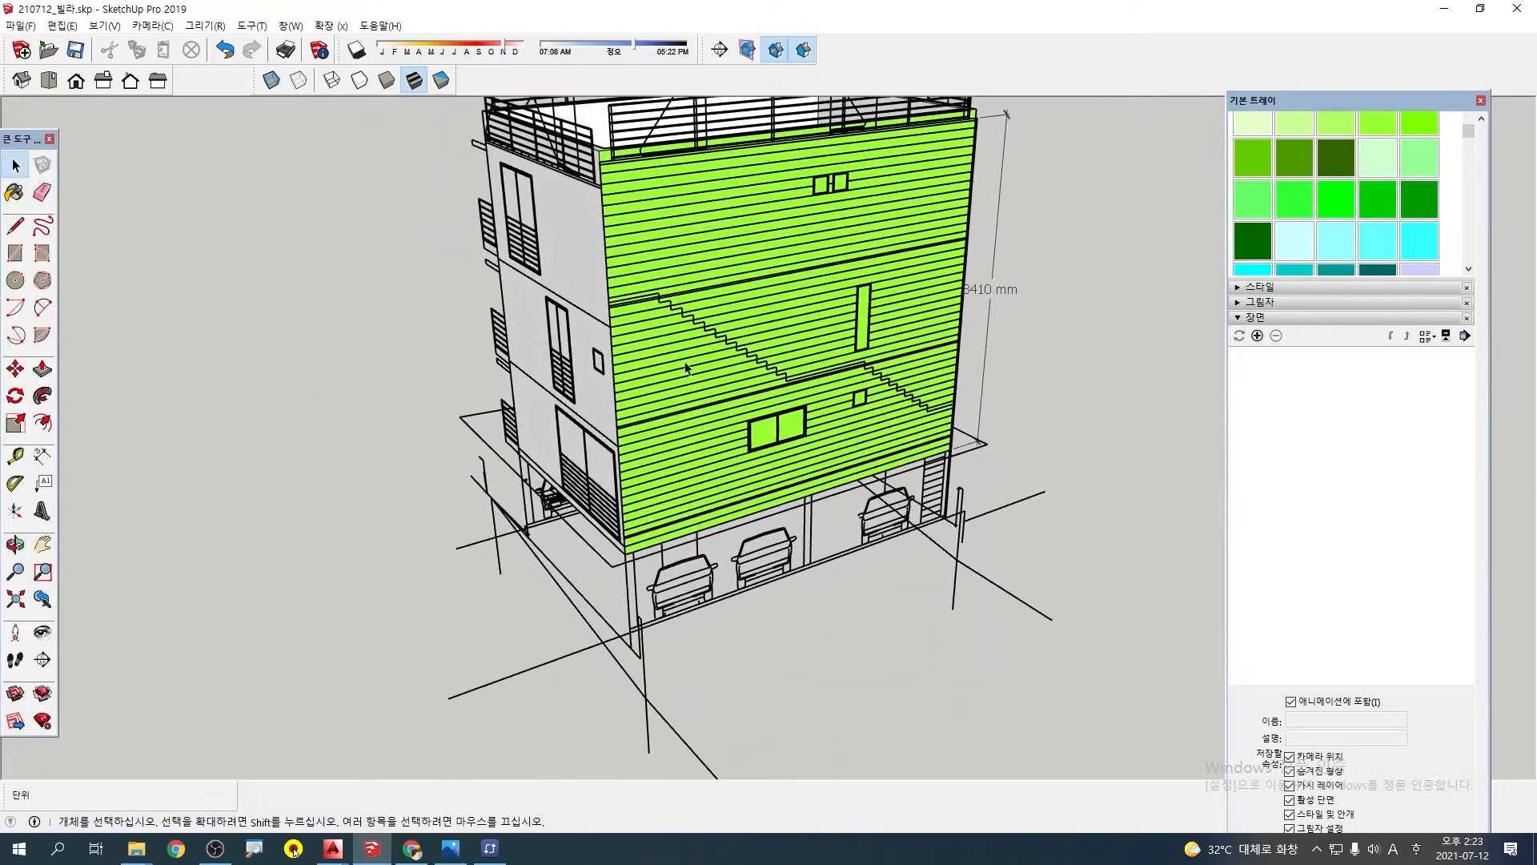
middle_drag(663, 450, 793, 487)
drag(793, 486, 837, 463)
scroll(842, 456, up, 2)
middle_drag(836, 462, 825, 510)
scroll(825, 452, down, 3)
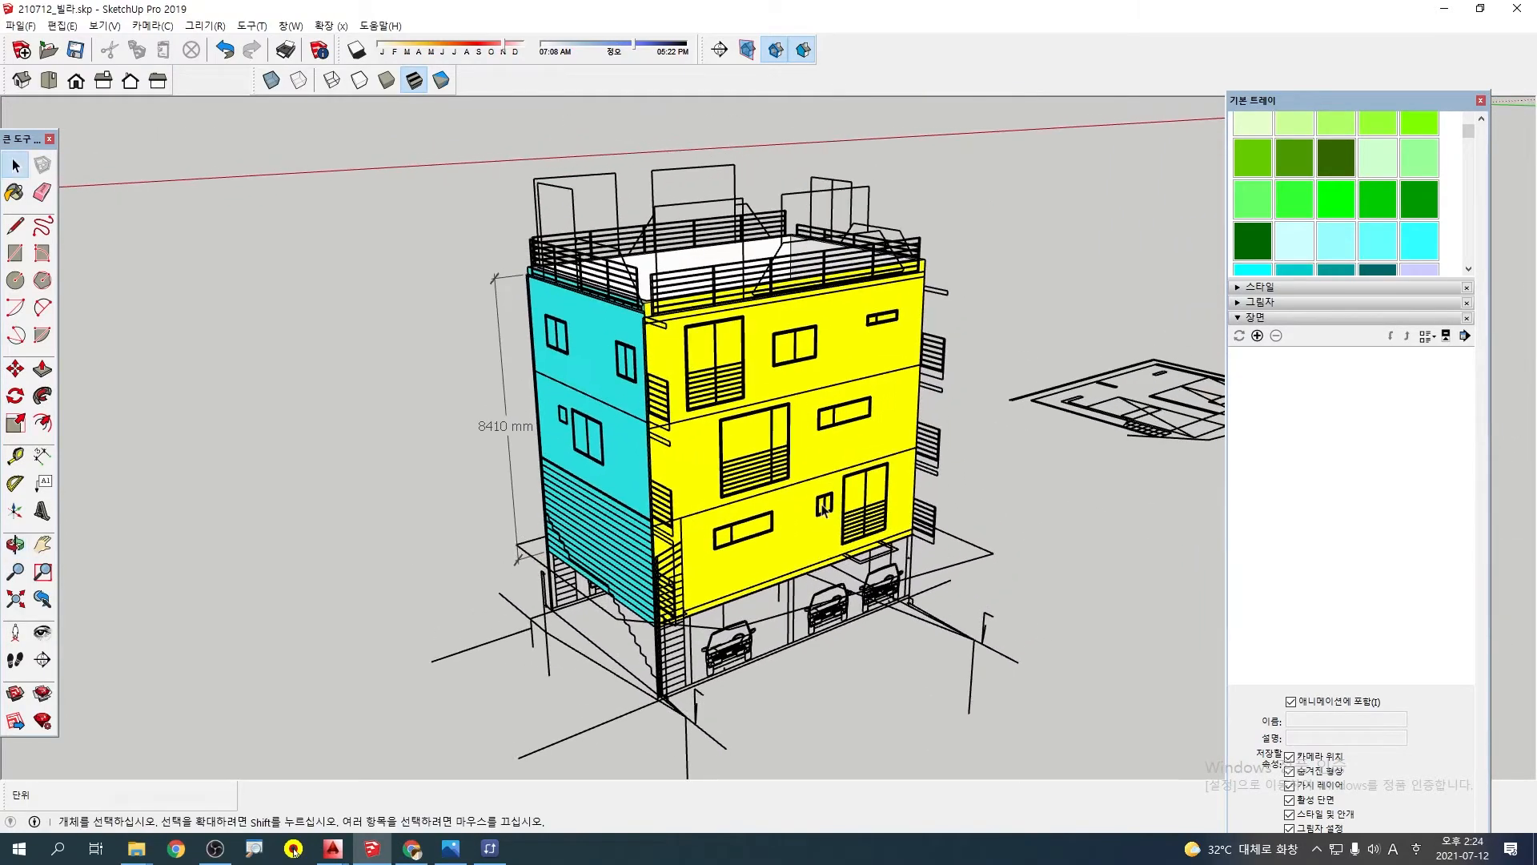
Examine the upper corner where the cyan and yellow walls meet below the roof railing, and the adjoining unpainted wall
scroll(673, 324, up, 3)
middle_drag(673, 325, 671, 235)
scroll(672, 236, up, 5)
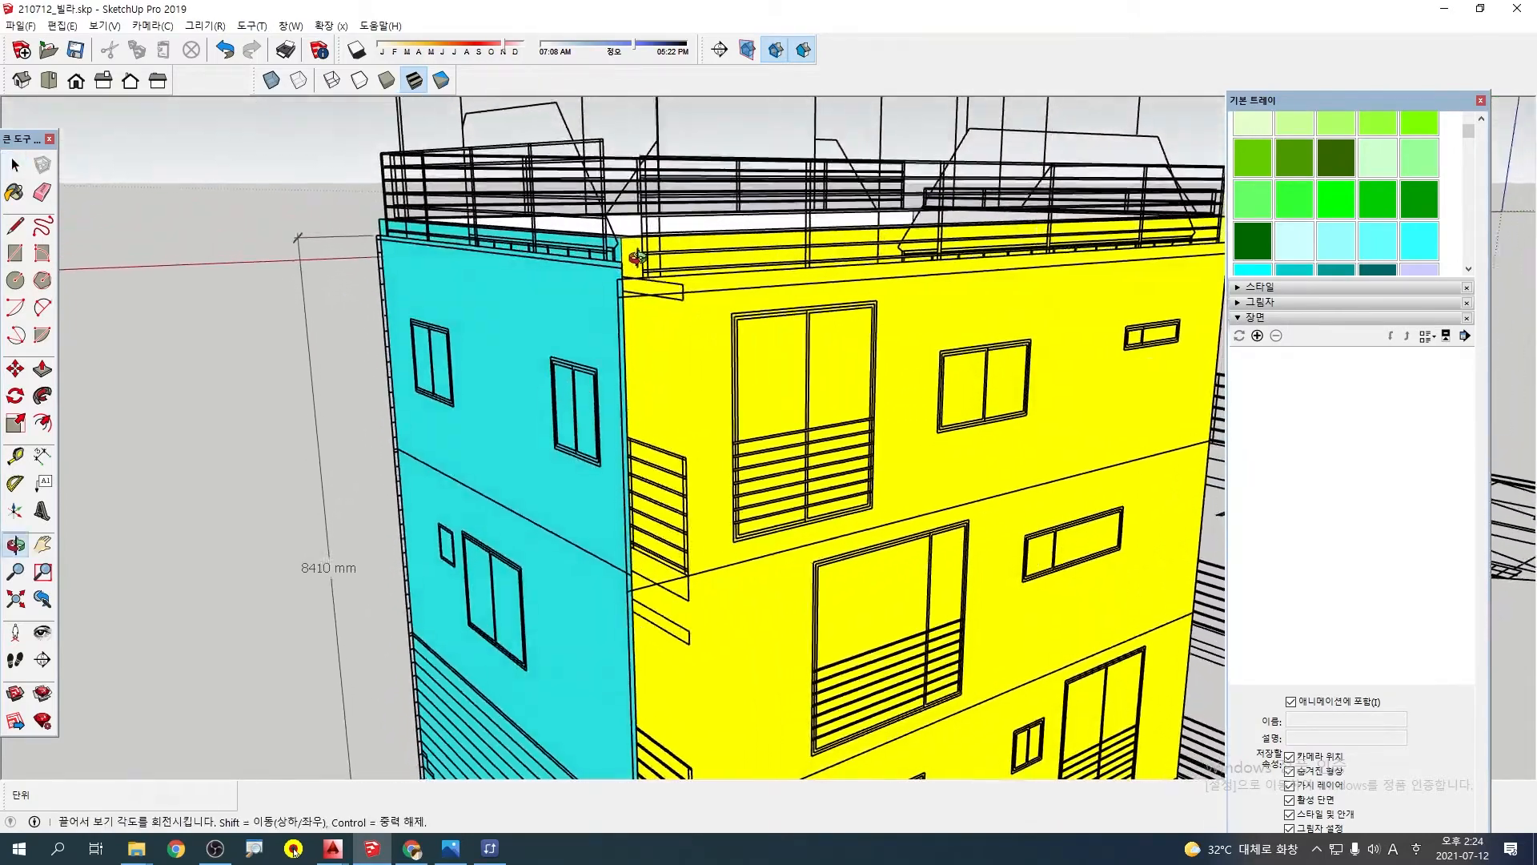
scroll(647, 277, down, 1)
middle_drag(688, 300, 635, 300)
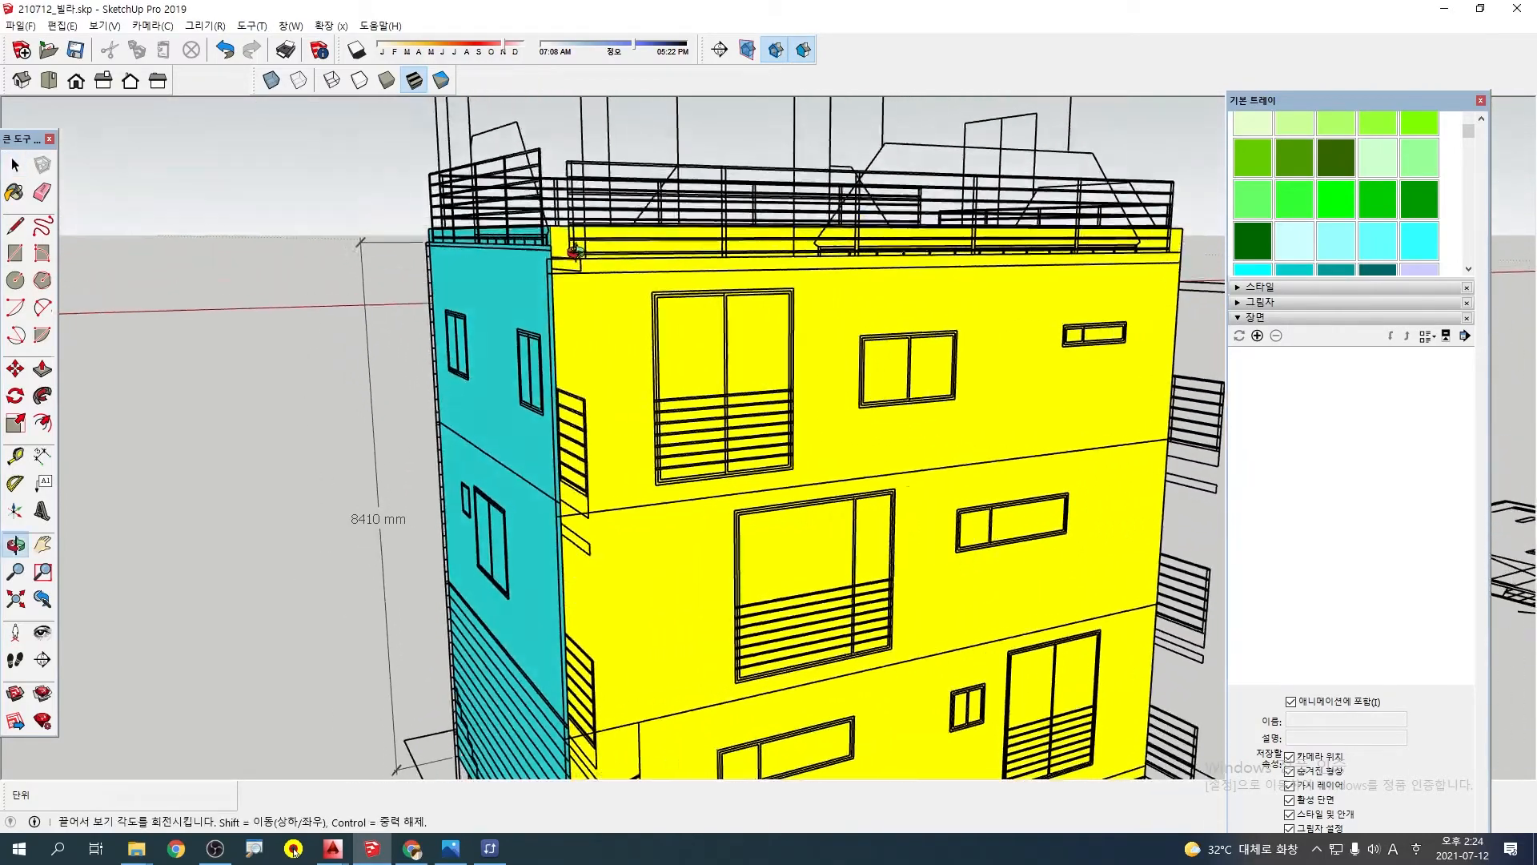
scroll(635, 300, down, 2)
shift+middle_drag(693, 456, 730, 342)
middle_drag(693, 572, 634, 554)
middle_drag(766, 634, 709, 616)
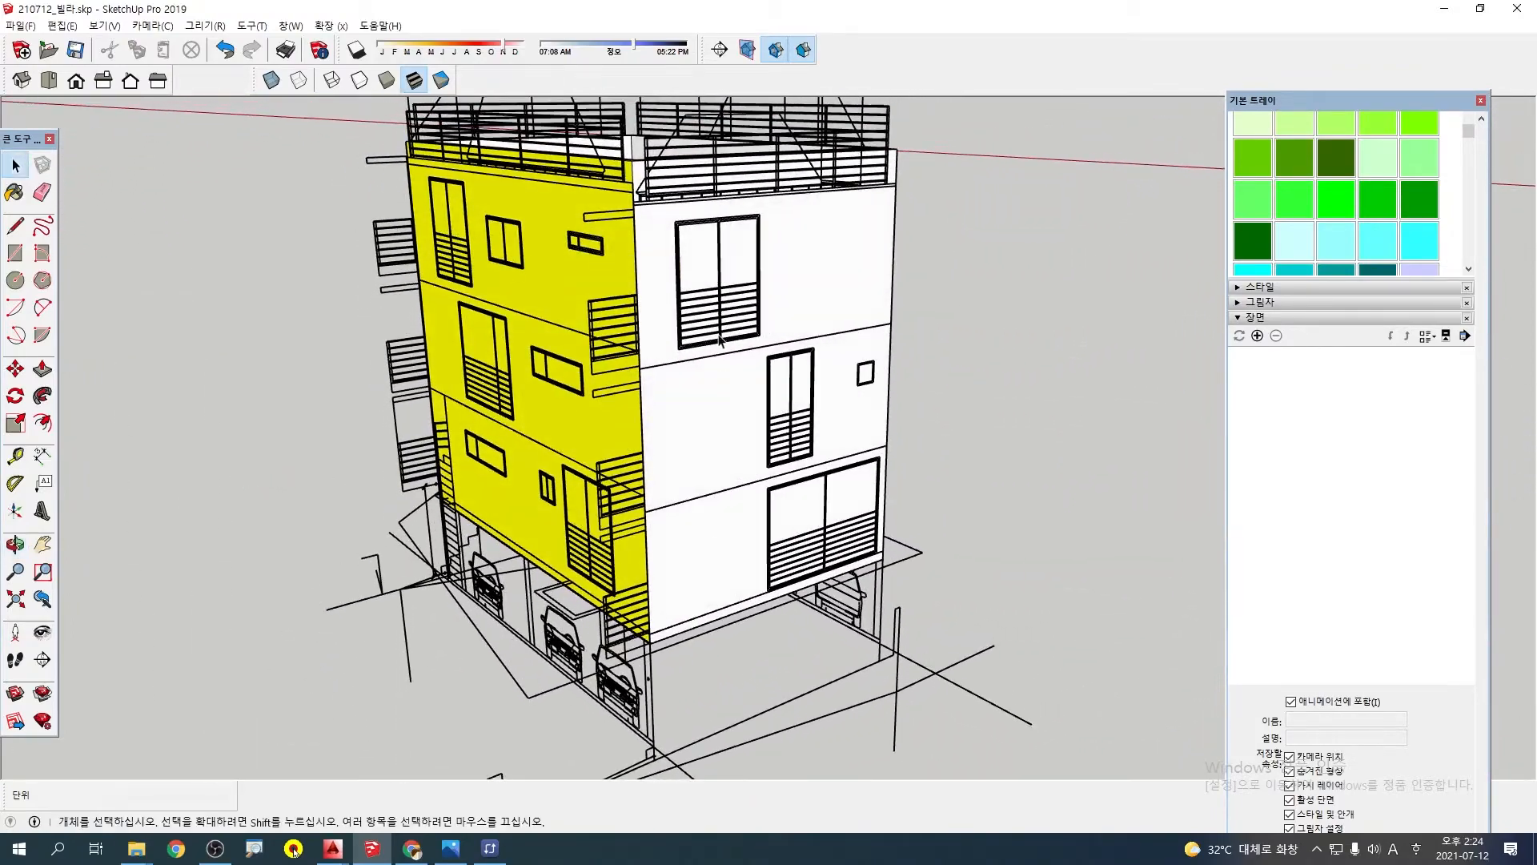
Examine how the elevation drawings meet at the roof corner and along the yellow wall's lower edge above the parking level
middle_drag(767, 483, 765, 530)
middle_drag(692, 594, 999, 590)
middle_drag(589, 477, 840, 406)
scroll(778, 308, up, 6)
shift+middle_drag(737, 284, 769, 612)
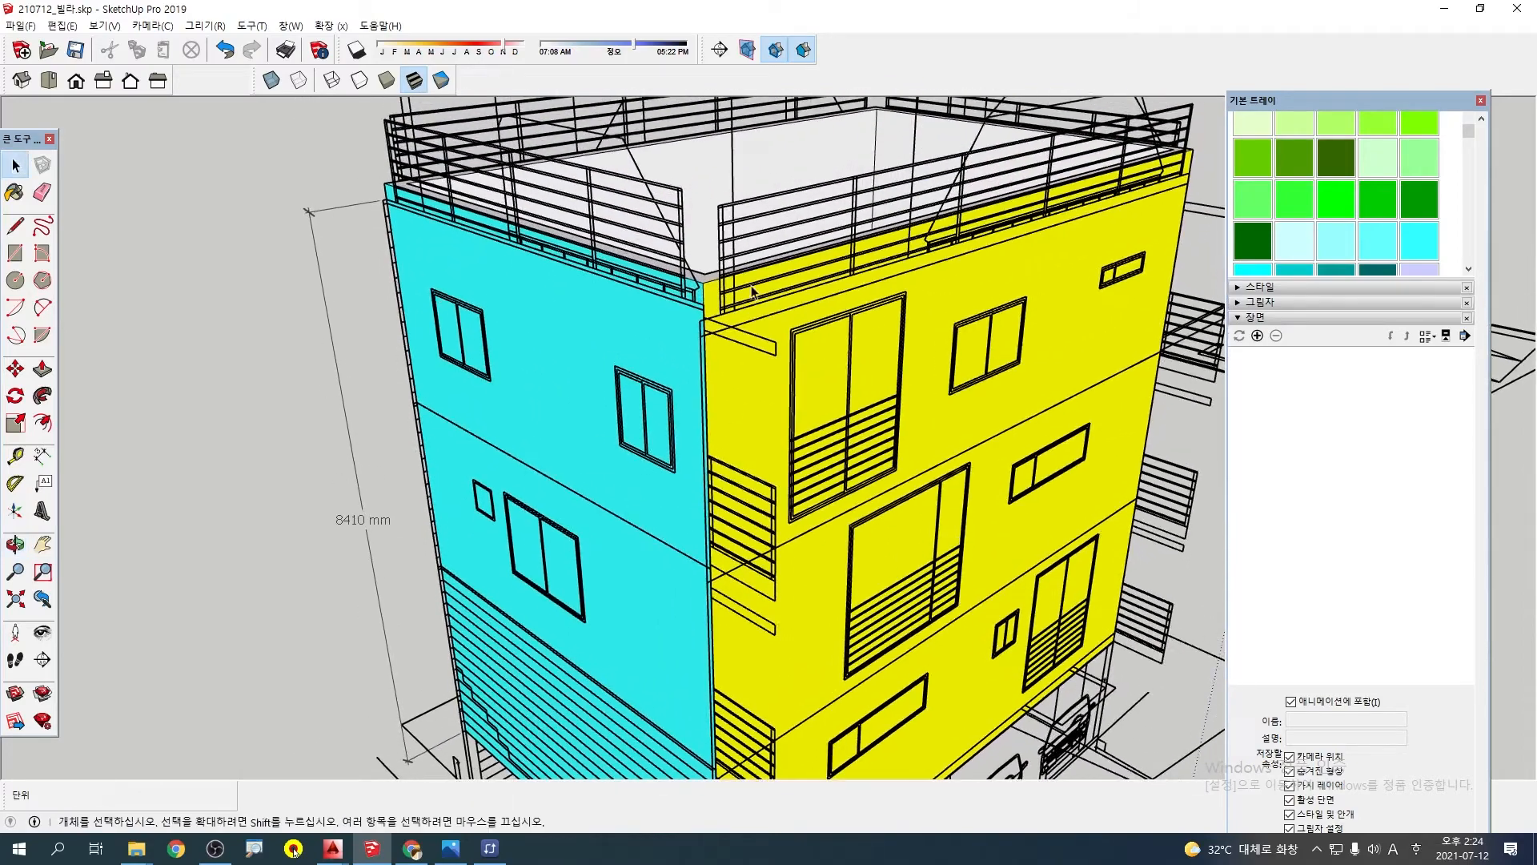
scroll(751, 286, up, 3)
scroll(712, 329, down, 5)
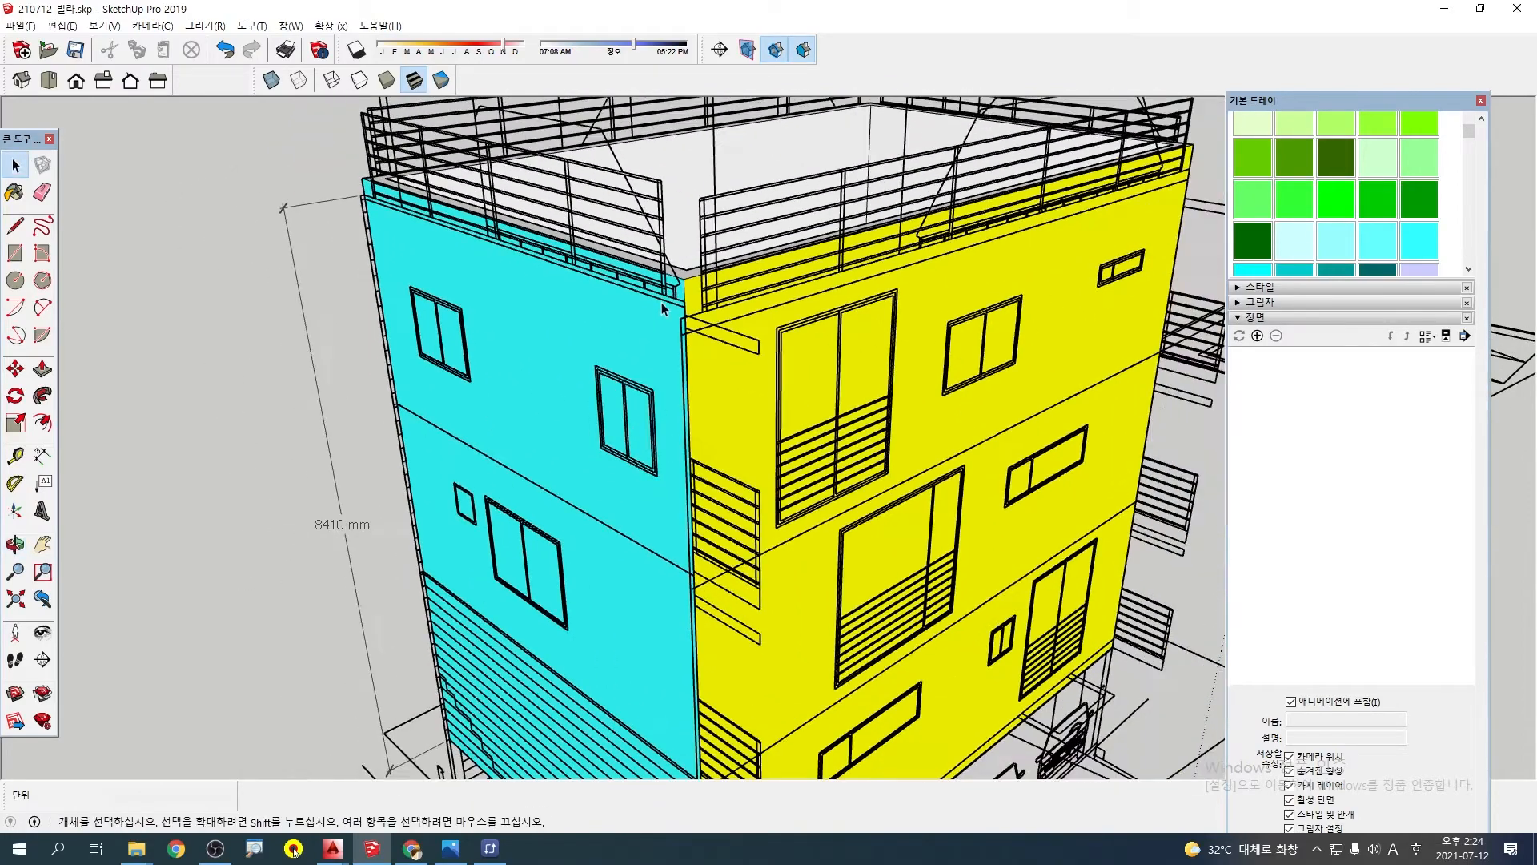
scroll(705, 237, up, 2)
middle_drag(544, 512, 1055, 512)
scroll(853, 563, up, 3)
scroll(853, 563, up, 2)
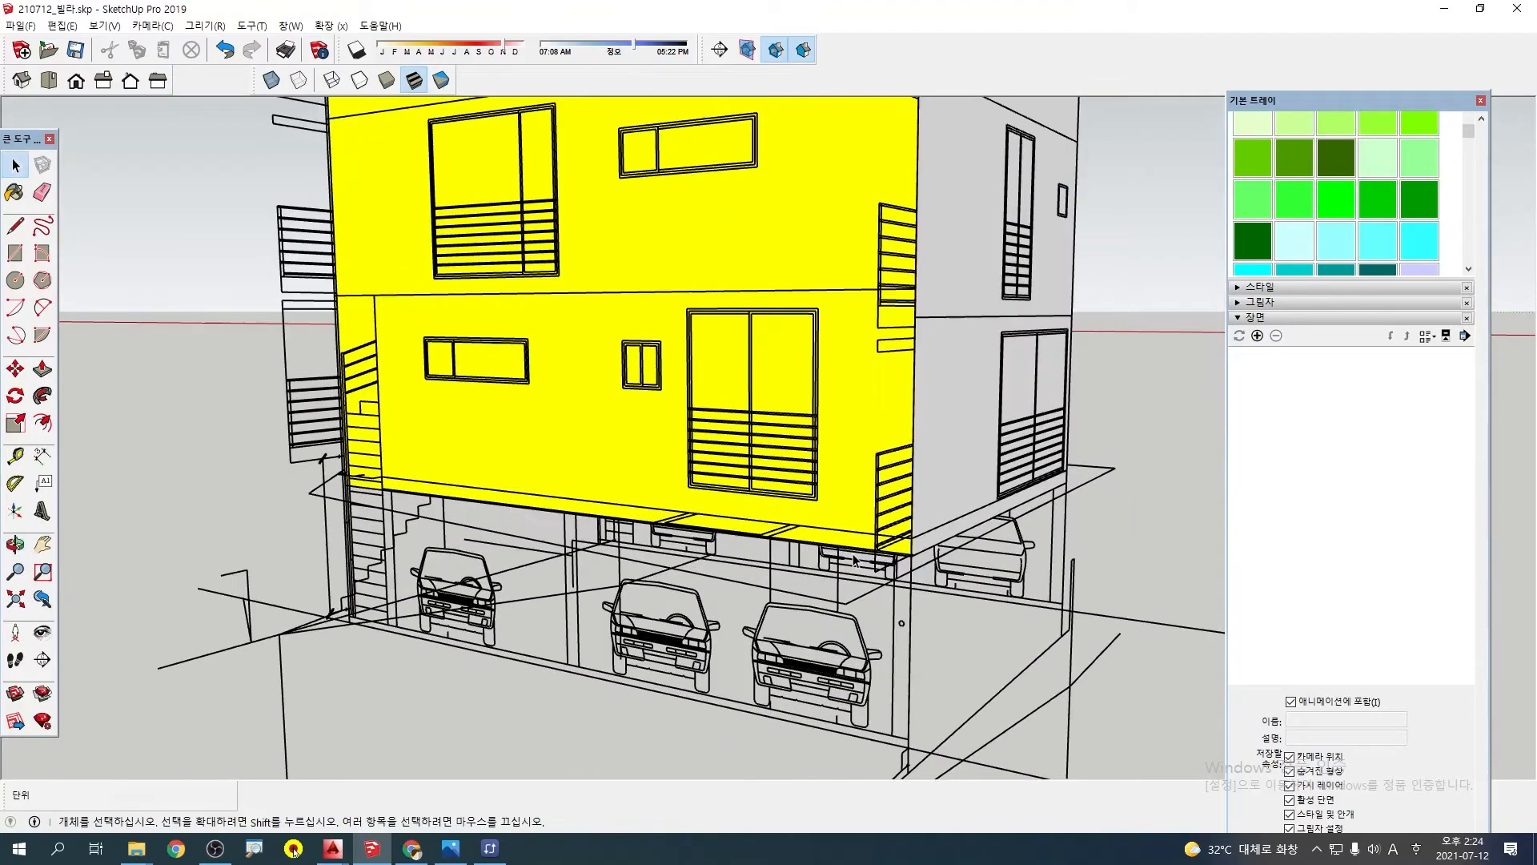
scroll(647, 587, down, 3)
middle_drag(683, 508, 927, 554)
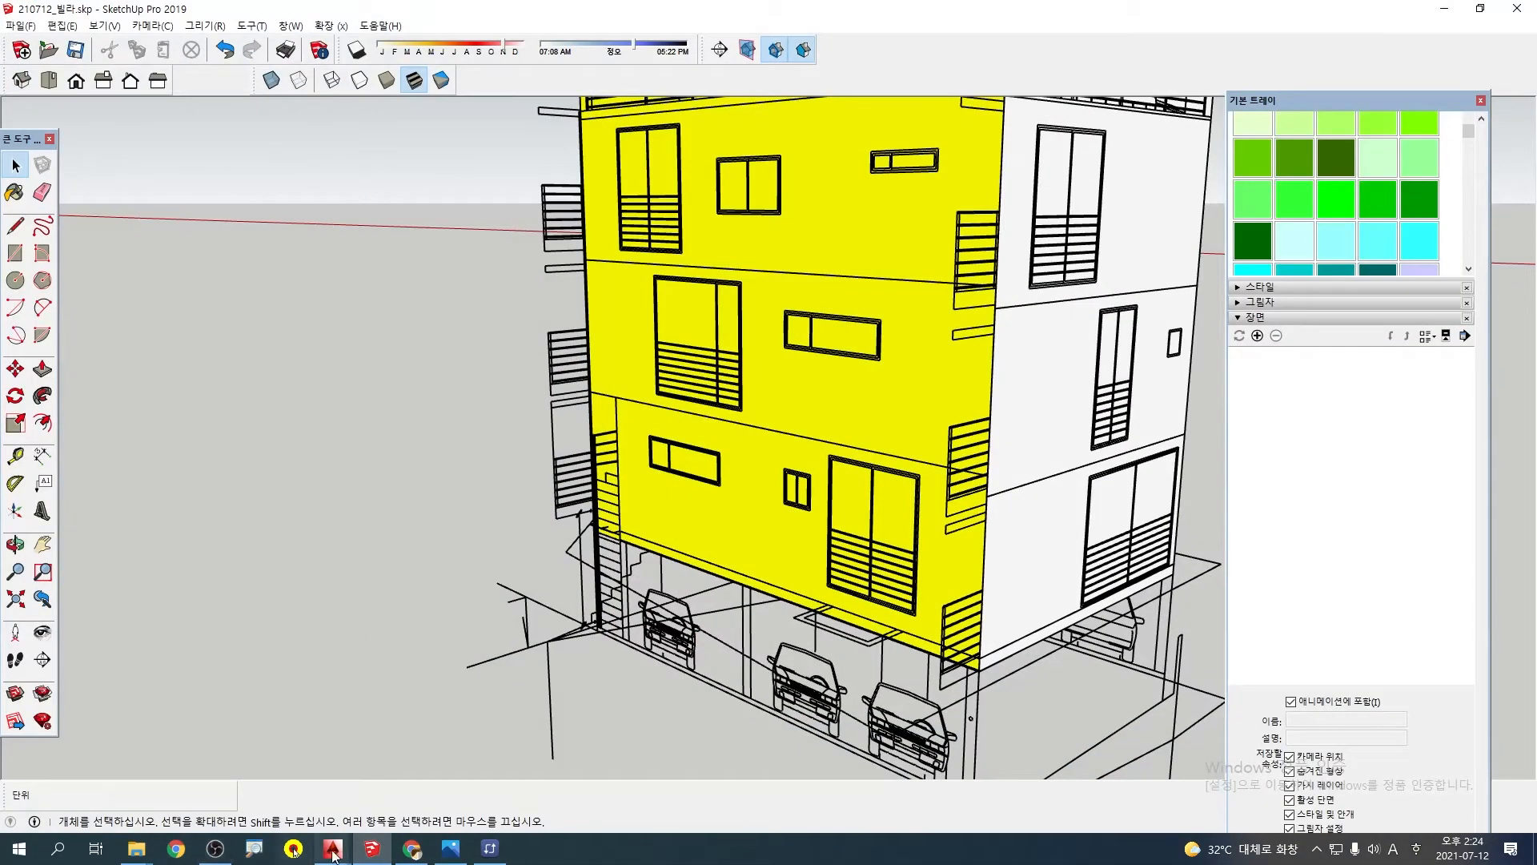
Save the model under the new name 210712_빌라-1.skp in the 3-스케치업 folder
click(412, 848)
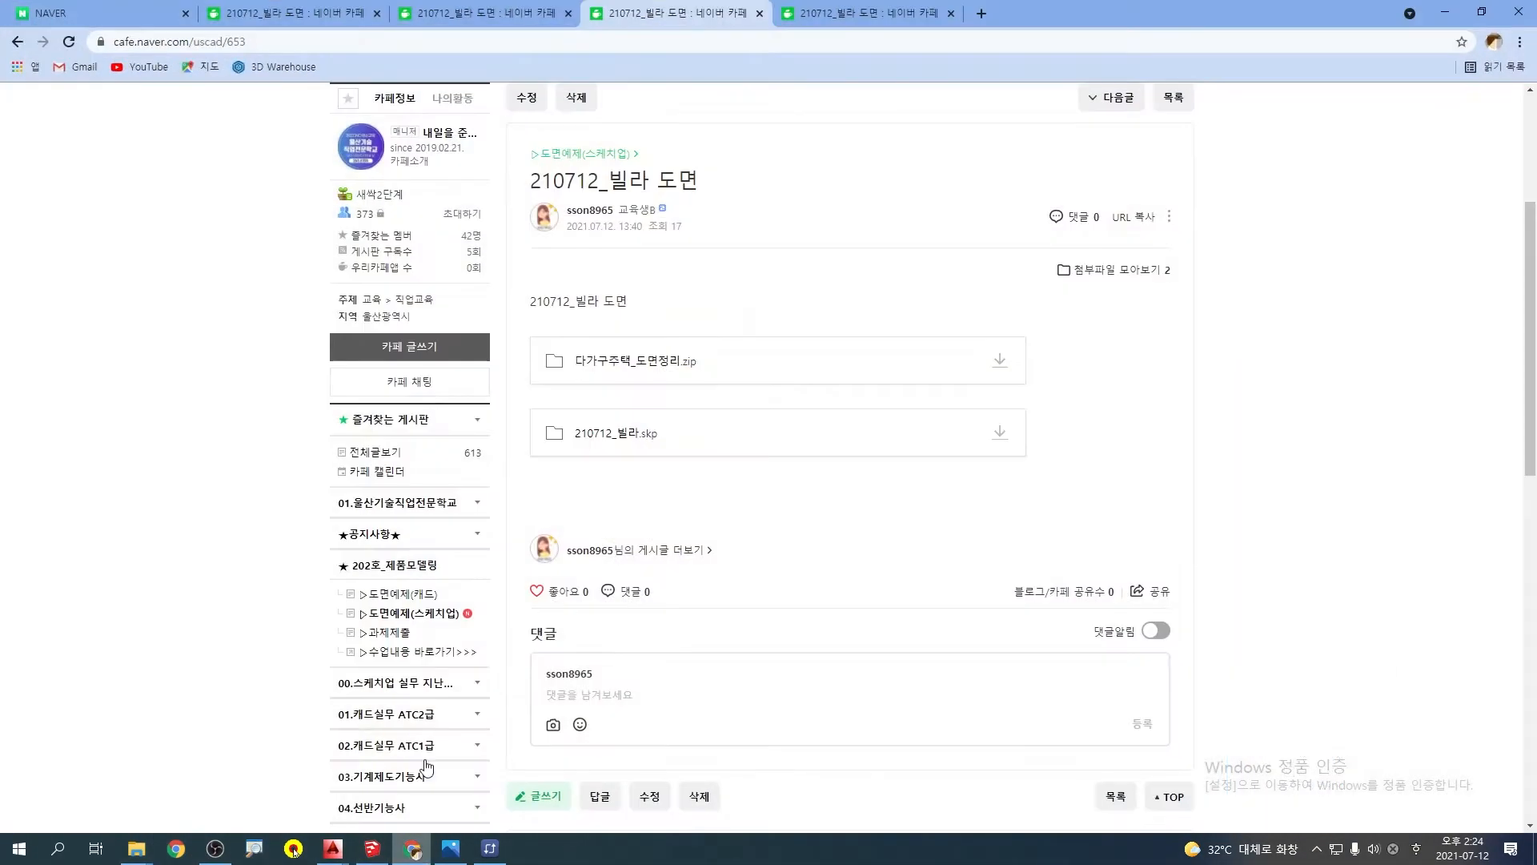
click(370, 850)
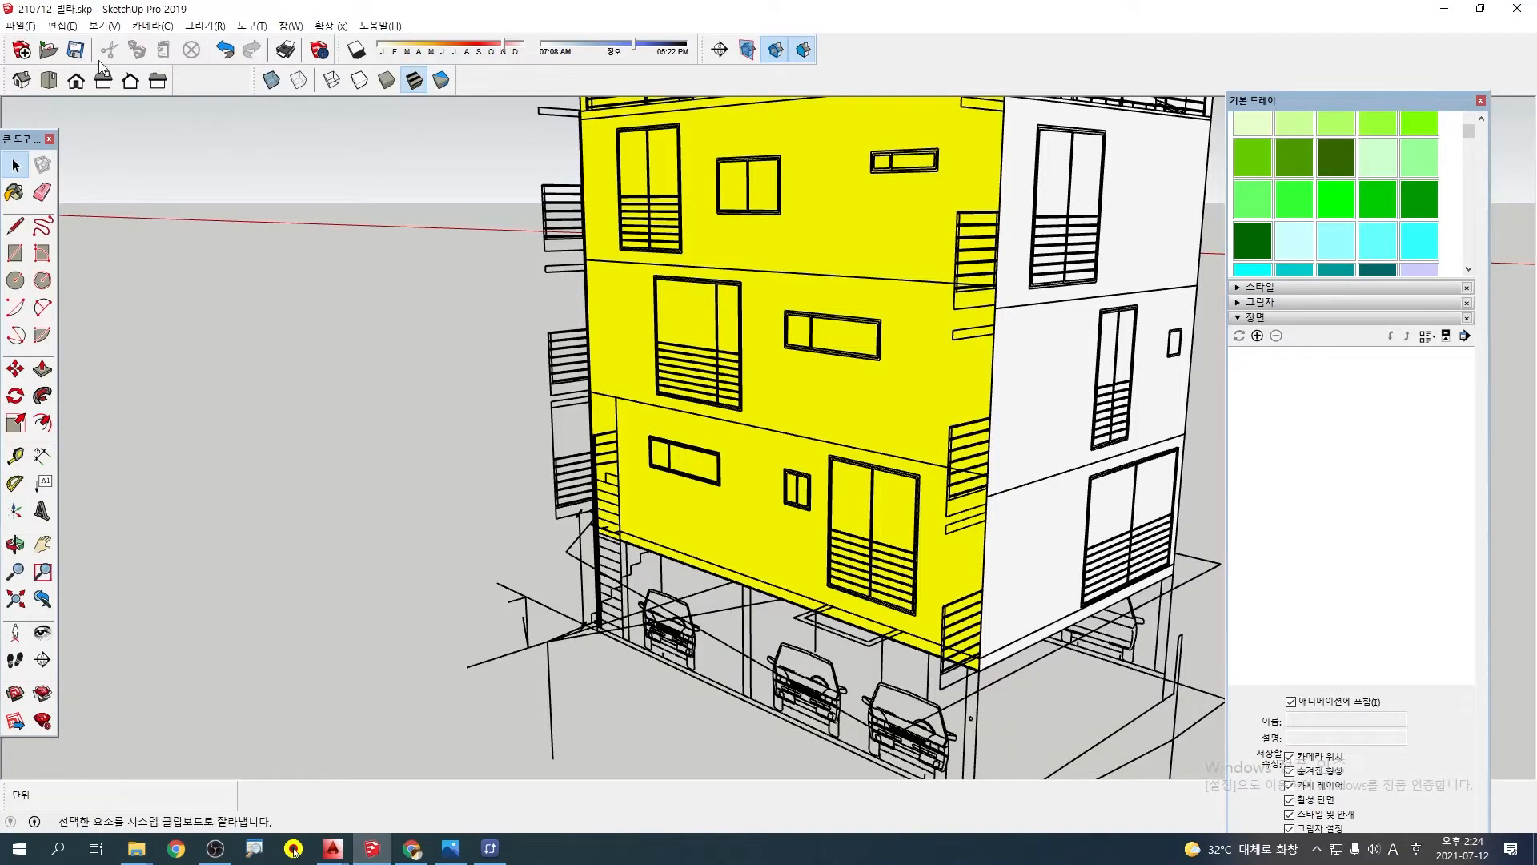
click(21, 26)
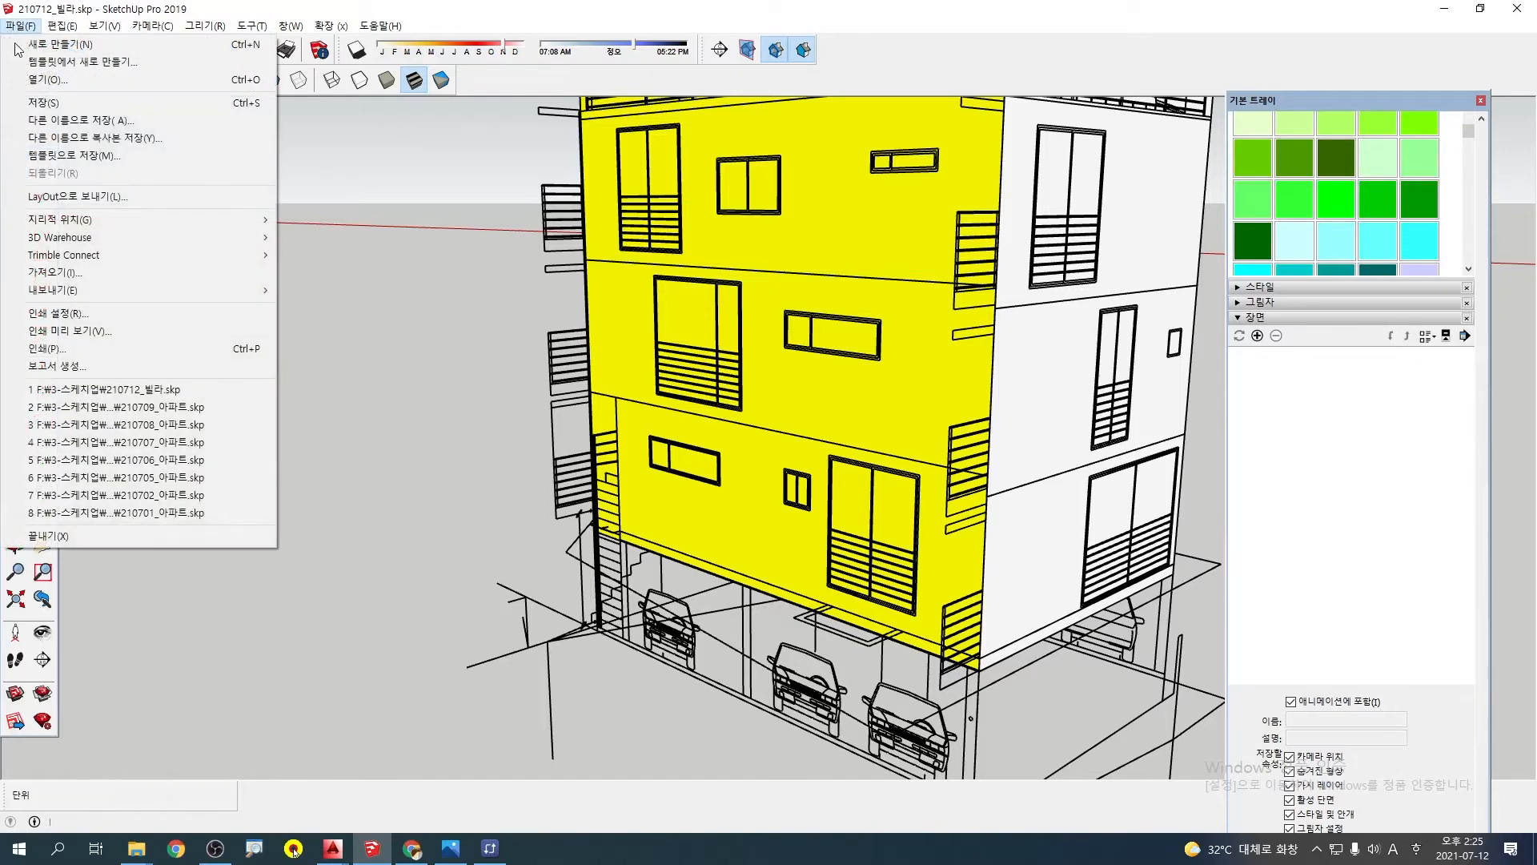
click(53, 137)
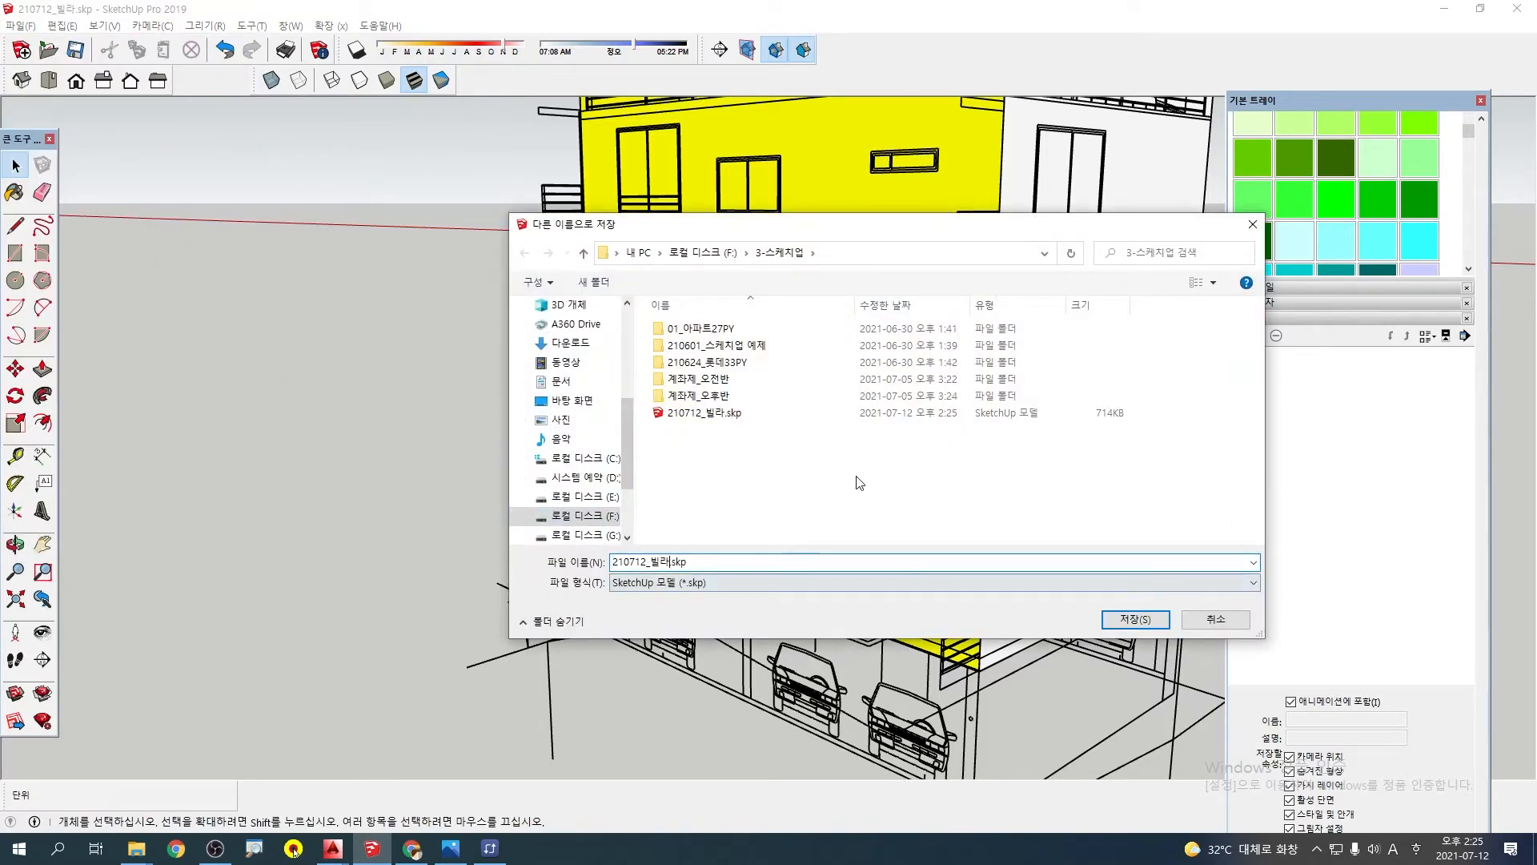
key(Return)
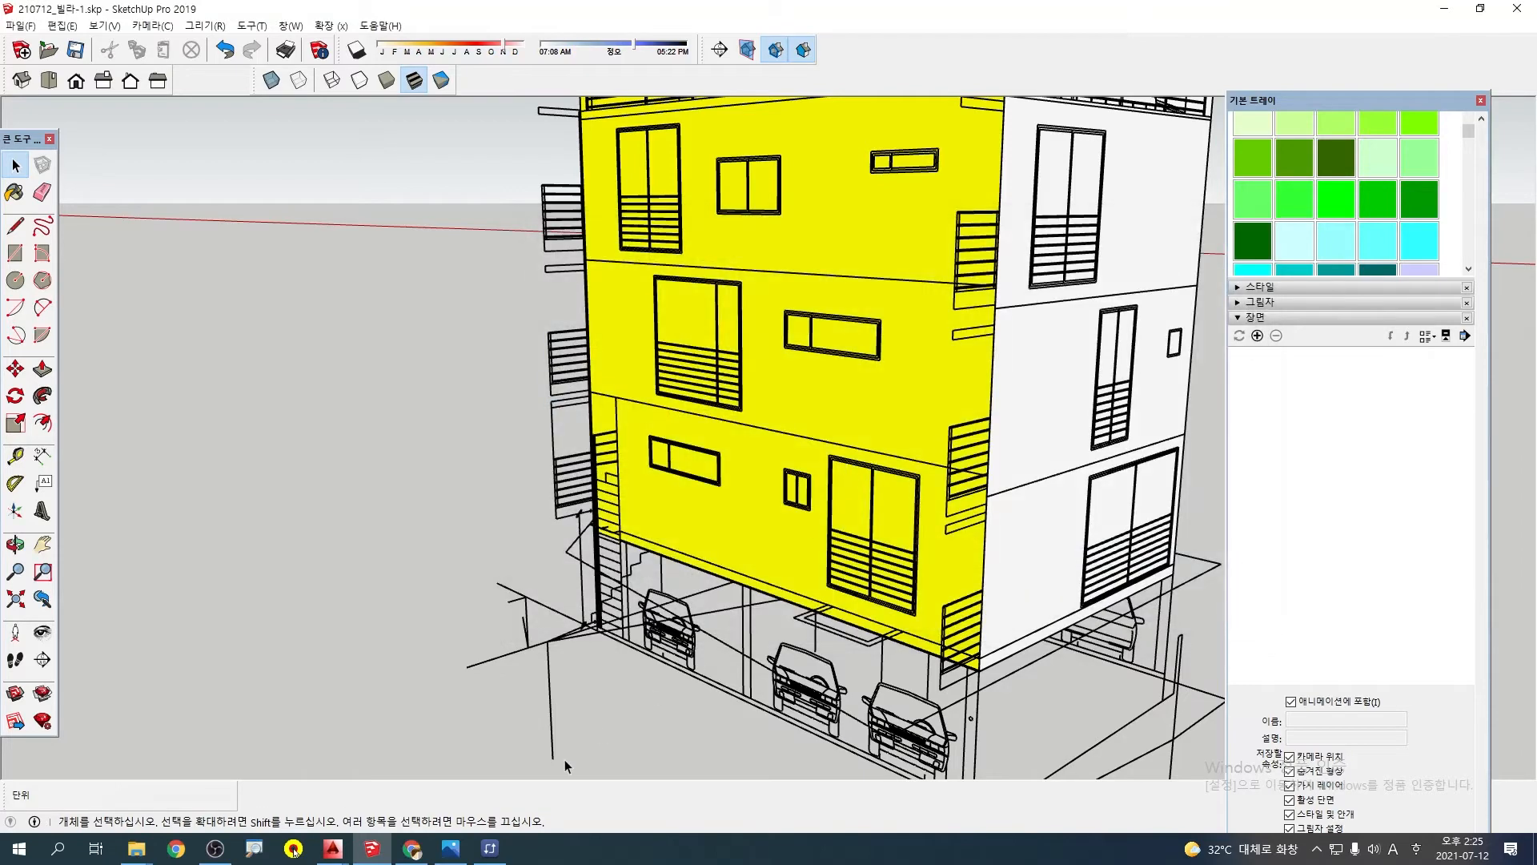
Resave 210712_빌라-1.skp in the SketchUp version 2018 format, replacing the existing file
mouse_move(370, 859)
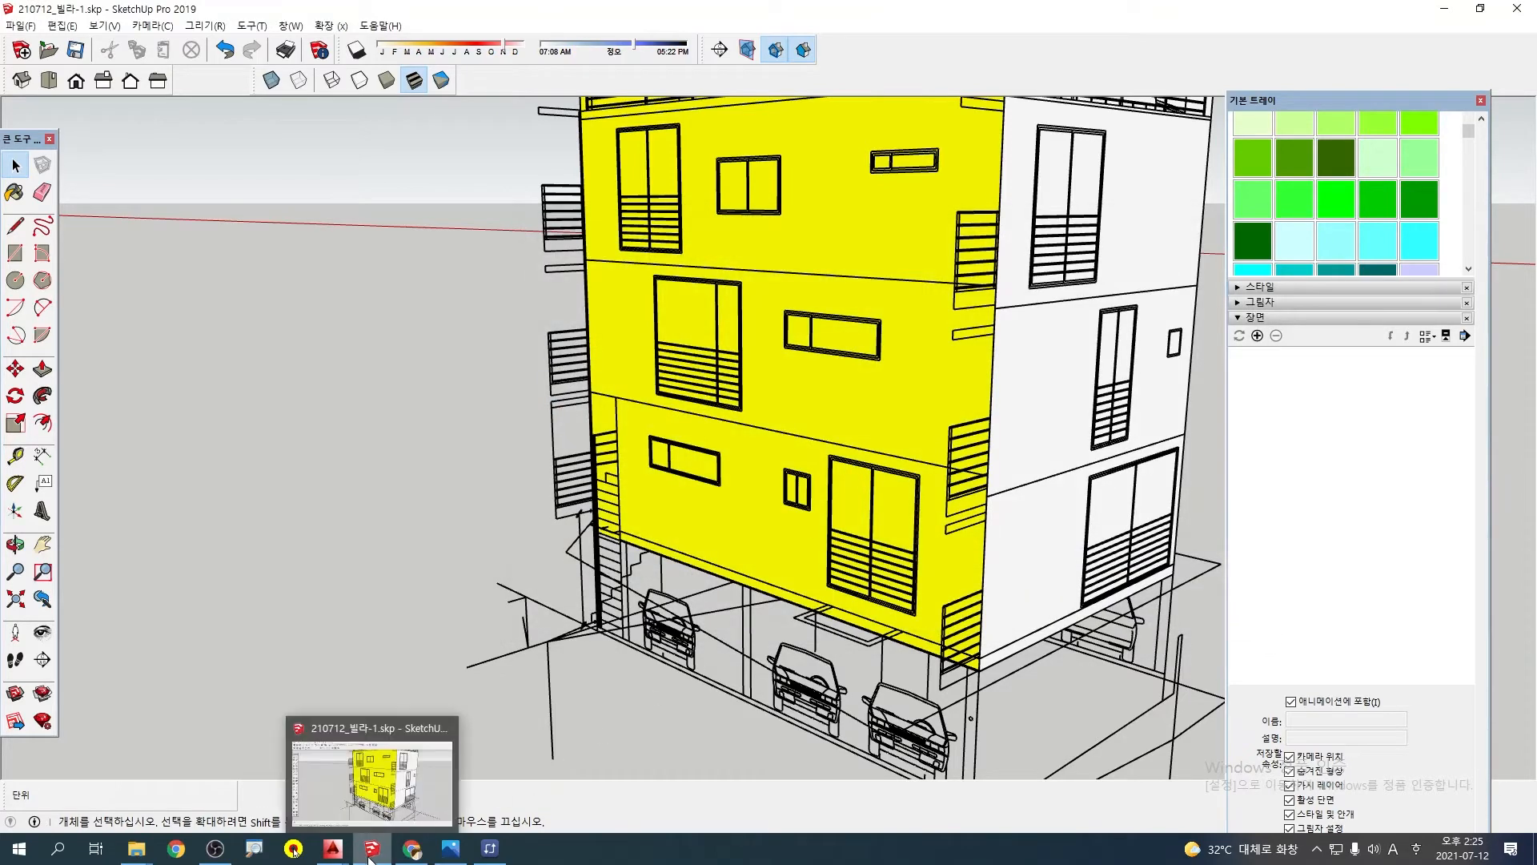
click(22, 26)
click(80, 154)
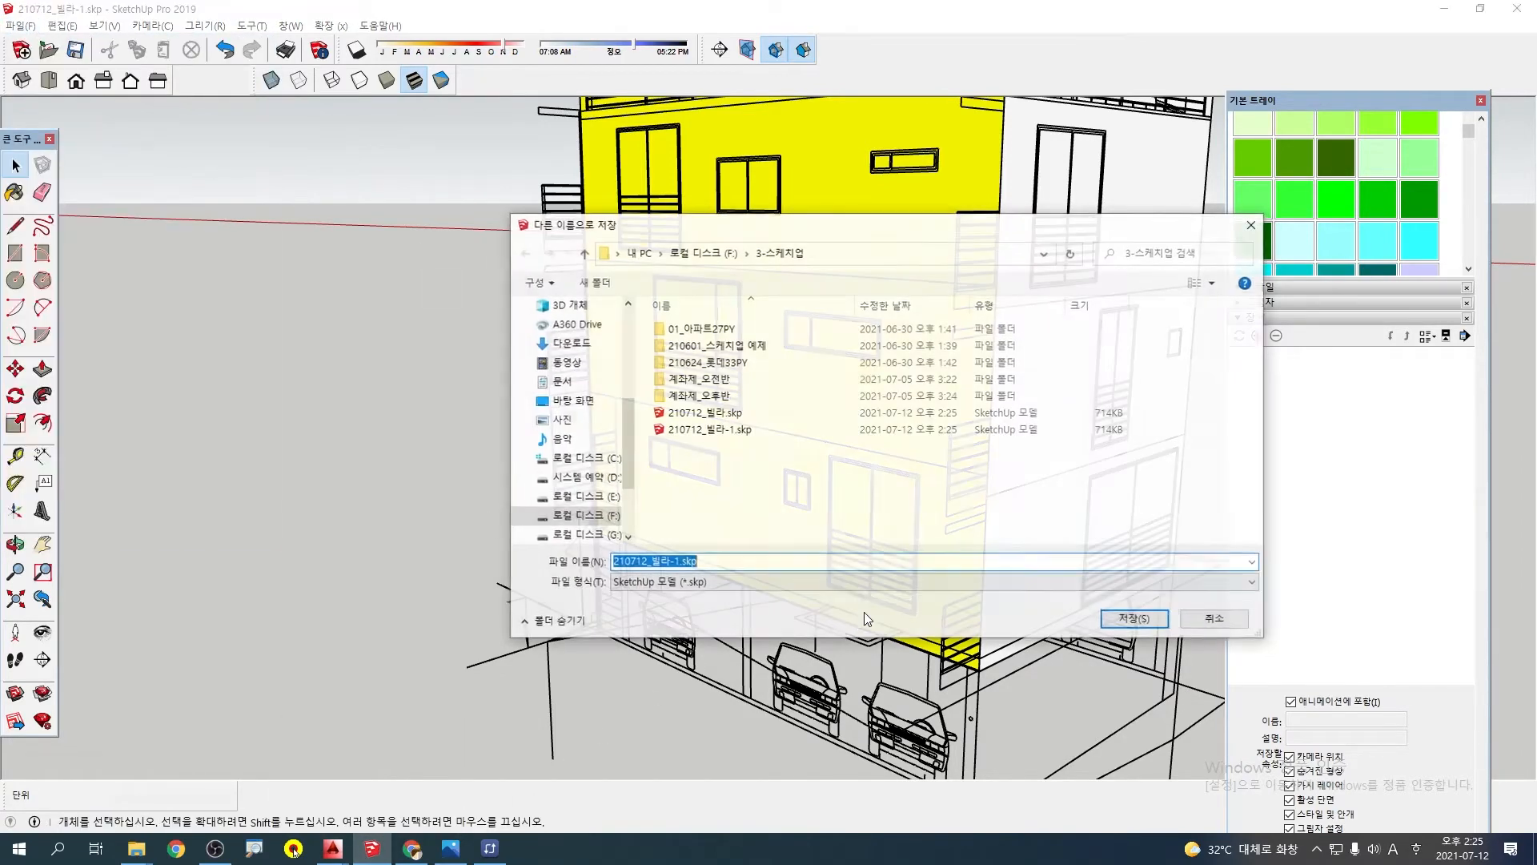
click(699, 582)
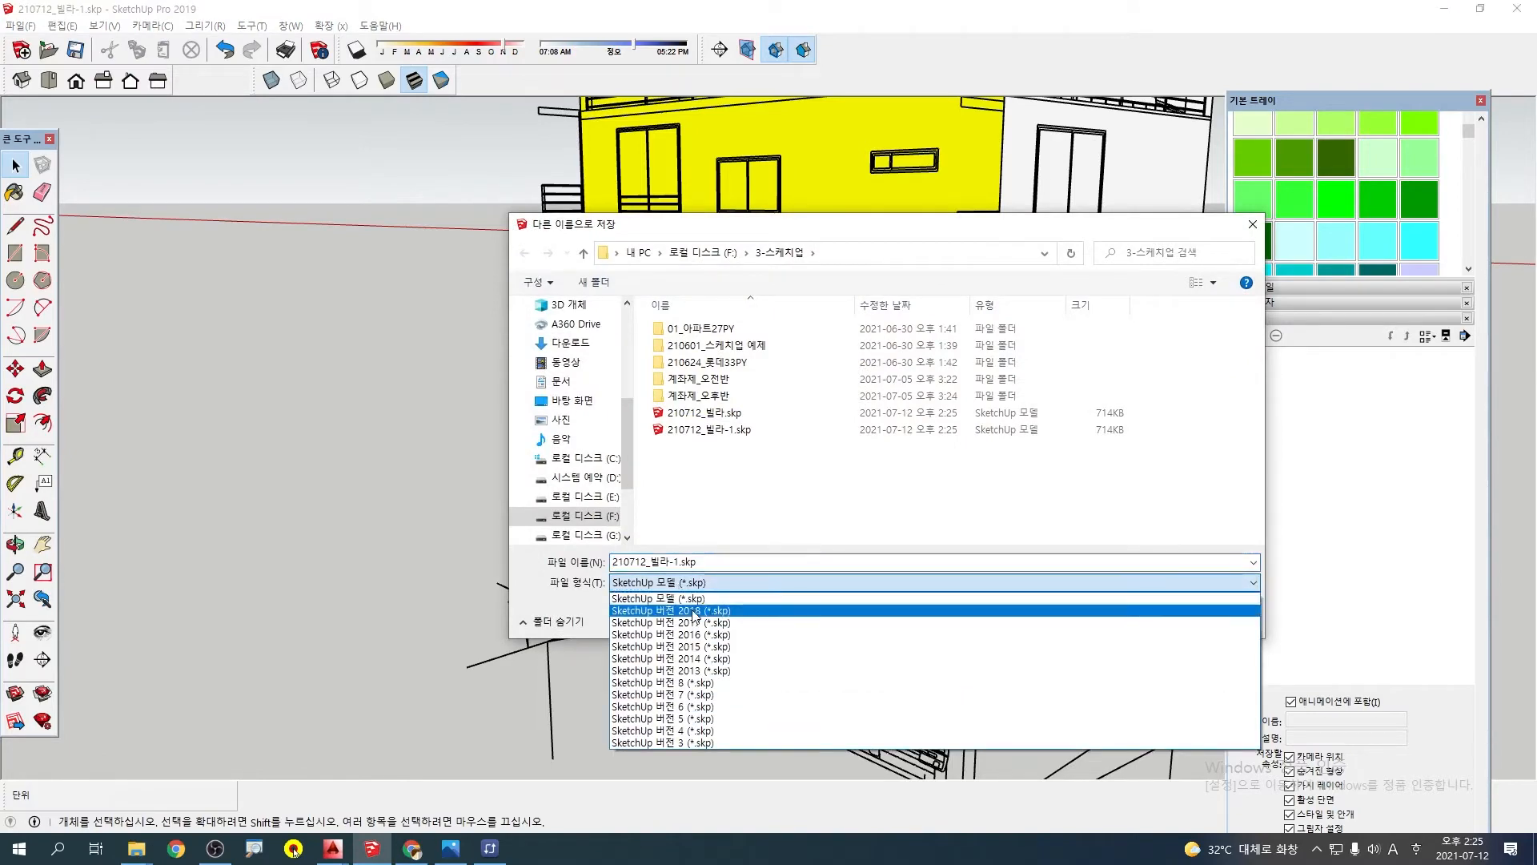
click(761, 609)
click(1136, 619)
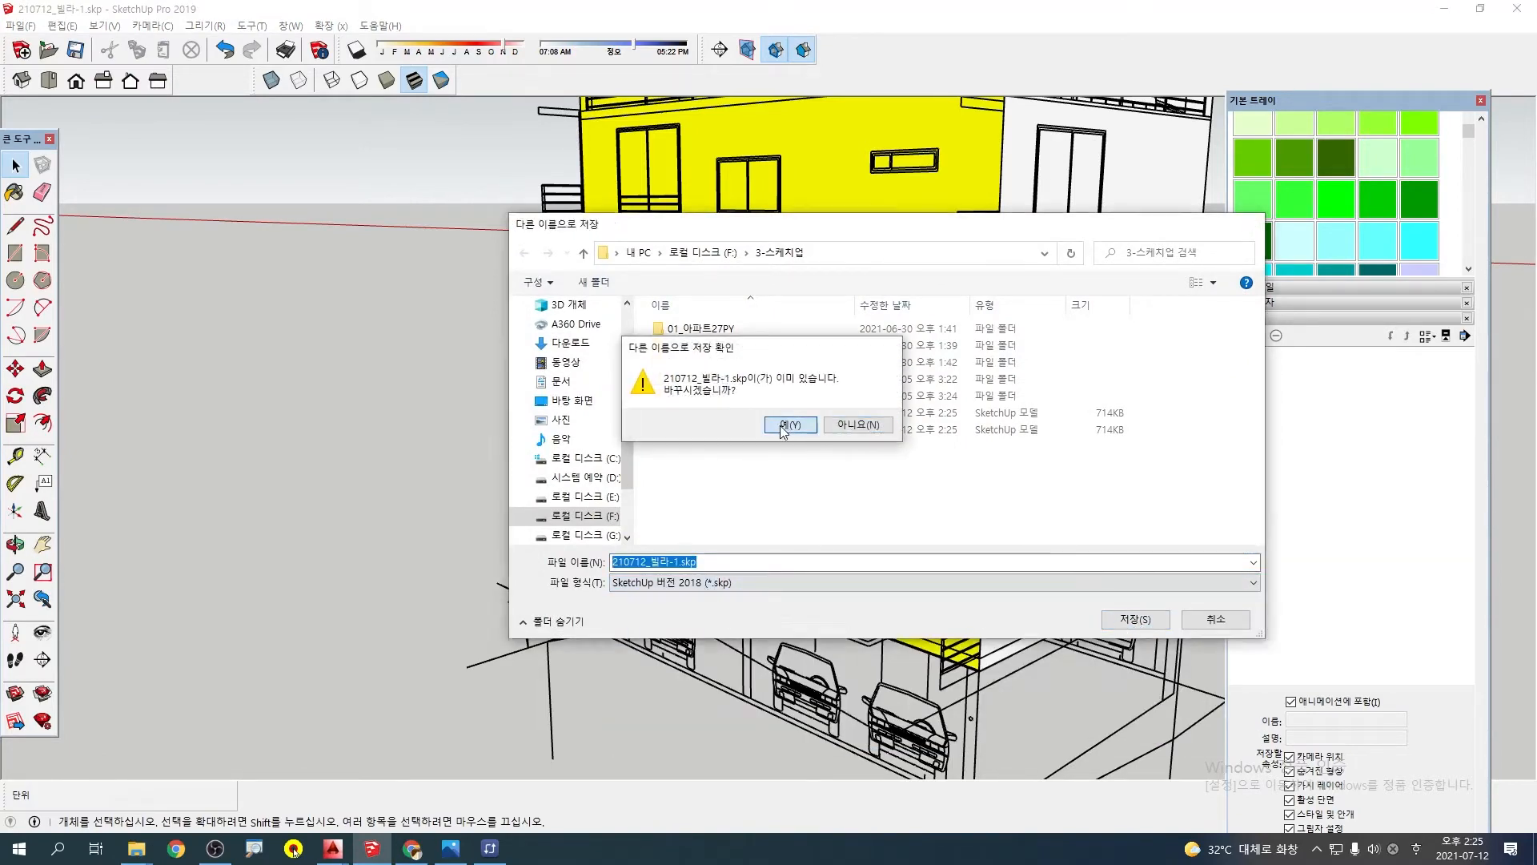
click(781, 426)
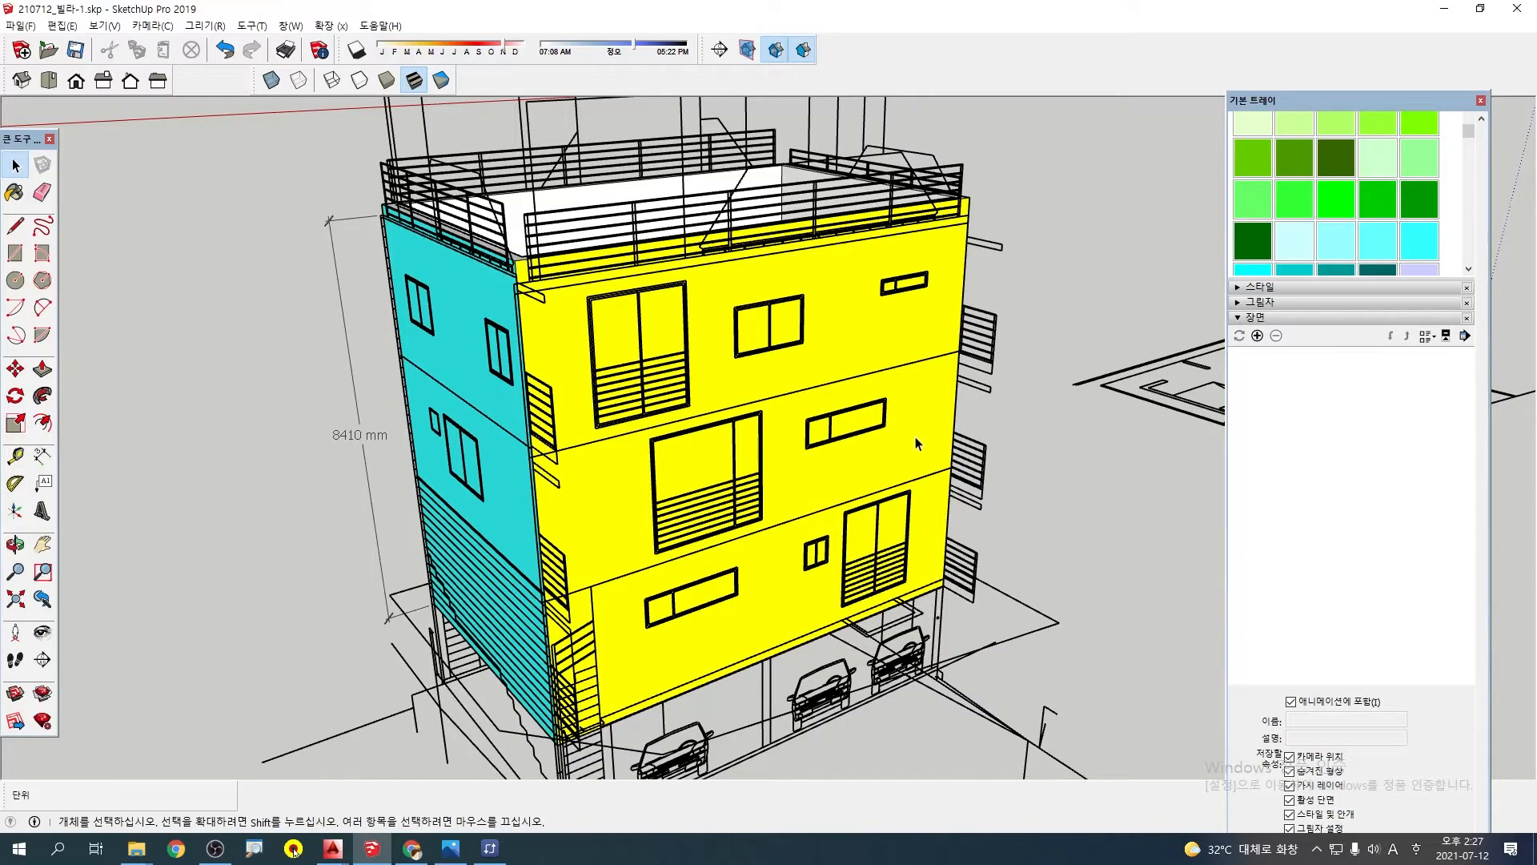
Examine the cyan wall and how its upper edge meets the balcony and railing lines of the neighbouring elevation
drag(473, 533, 676, 457)
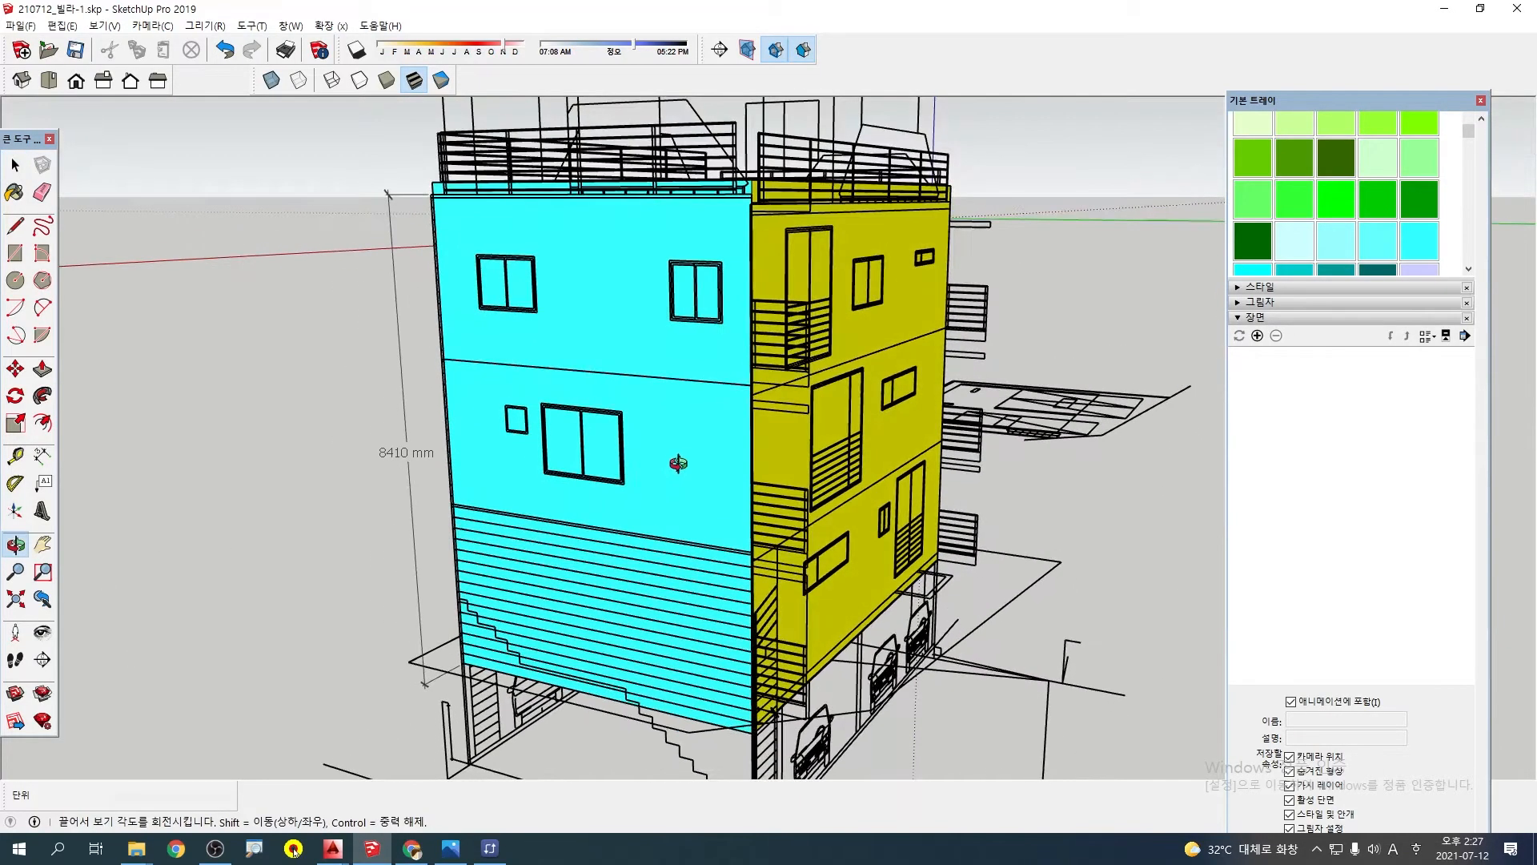
key(space)
scroll(701, 733, up, 2)
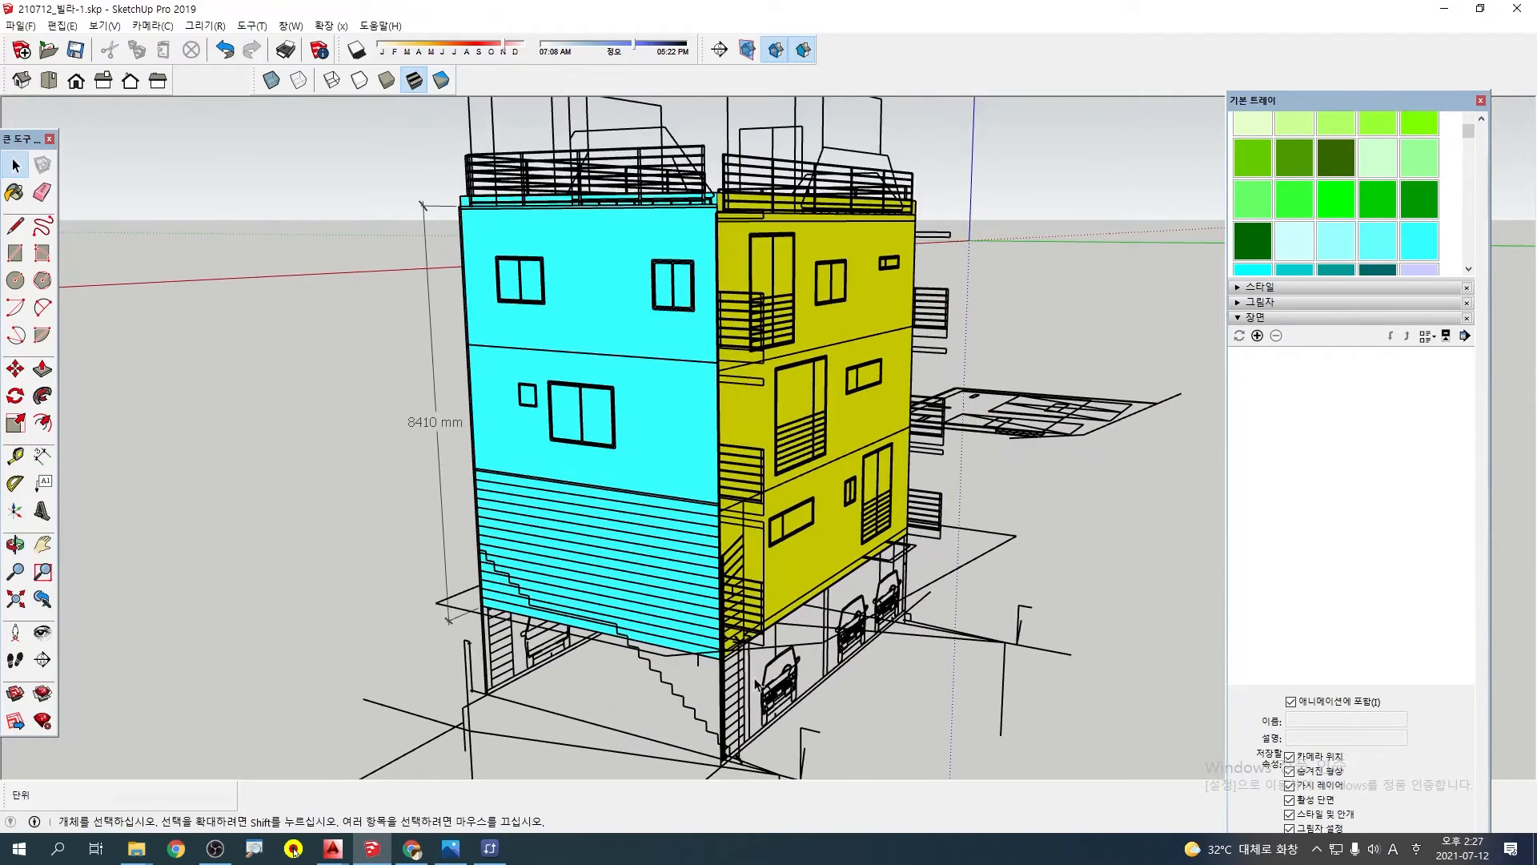
middle_drag(910, 593, 856, 585)
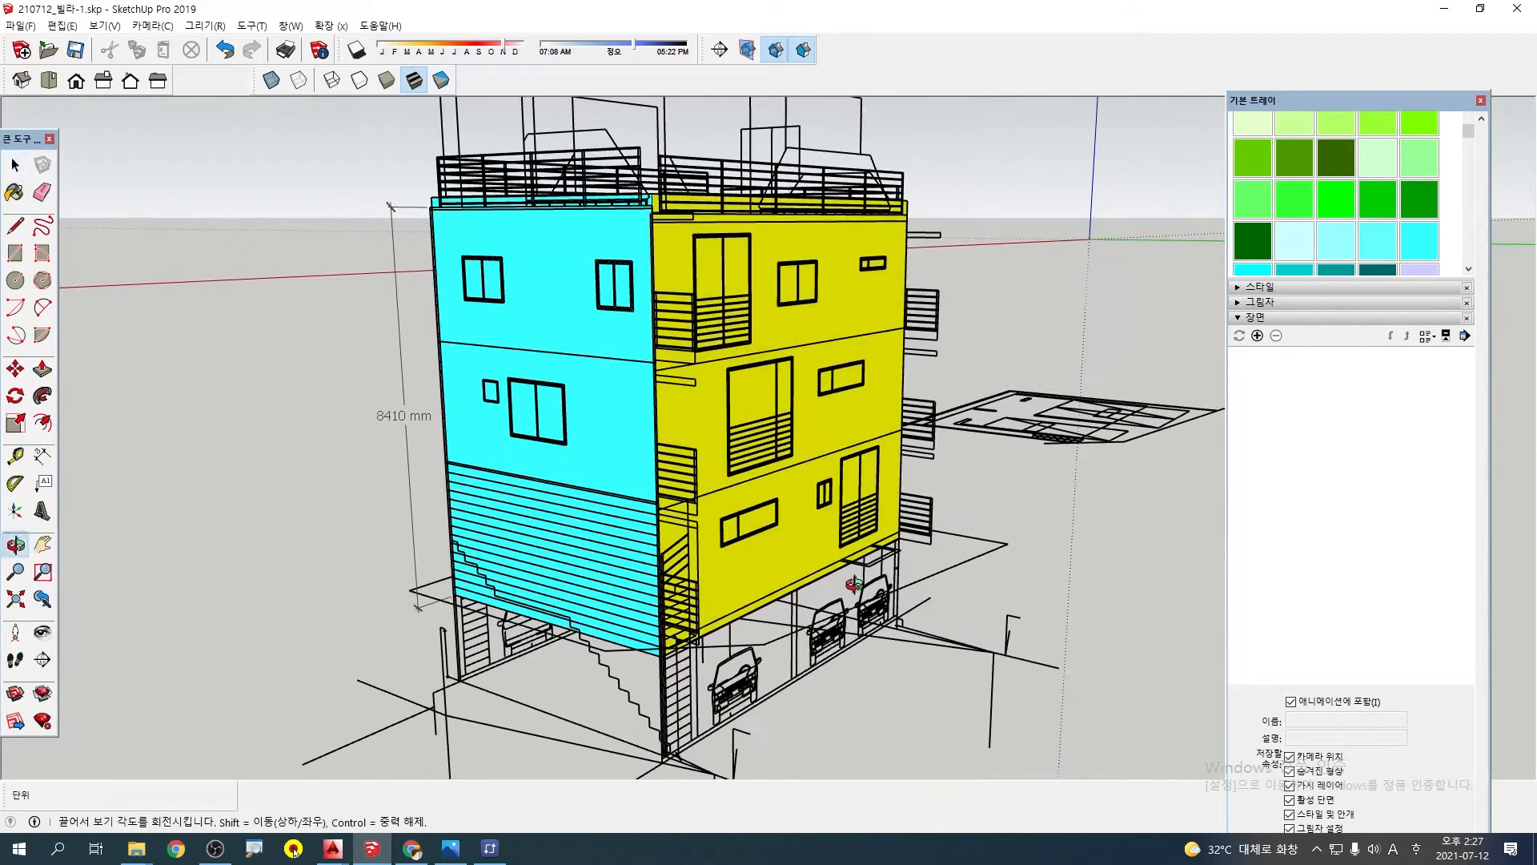
middle_drag(700, 390, 626, 354)
middle_drag(532, 416, 948, 399)
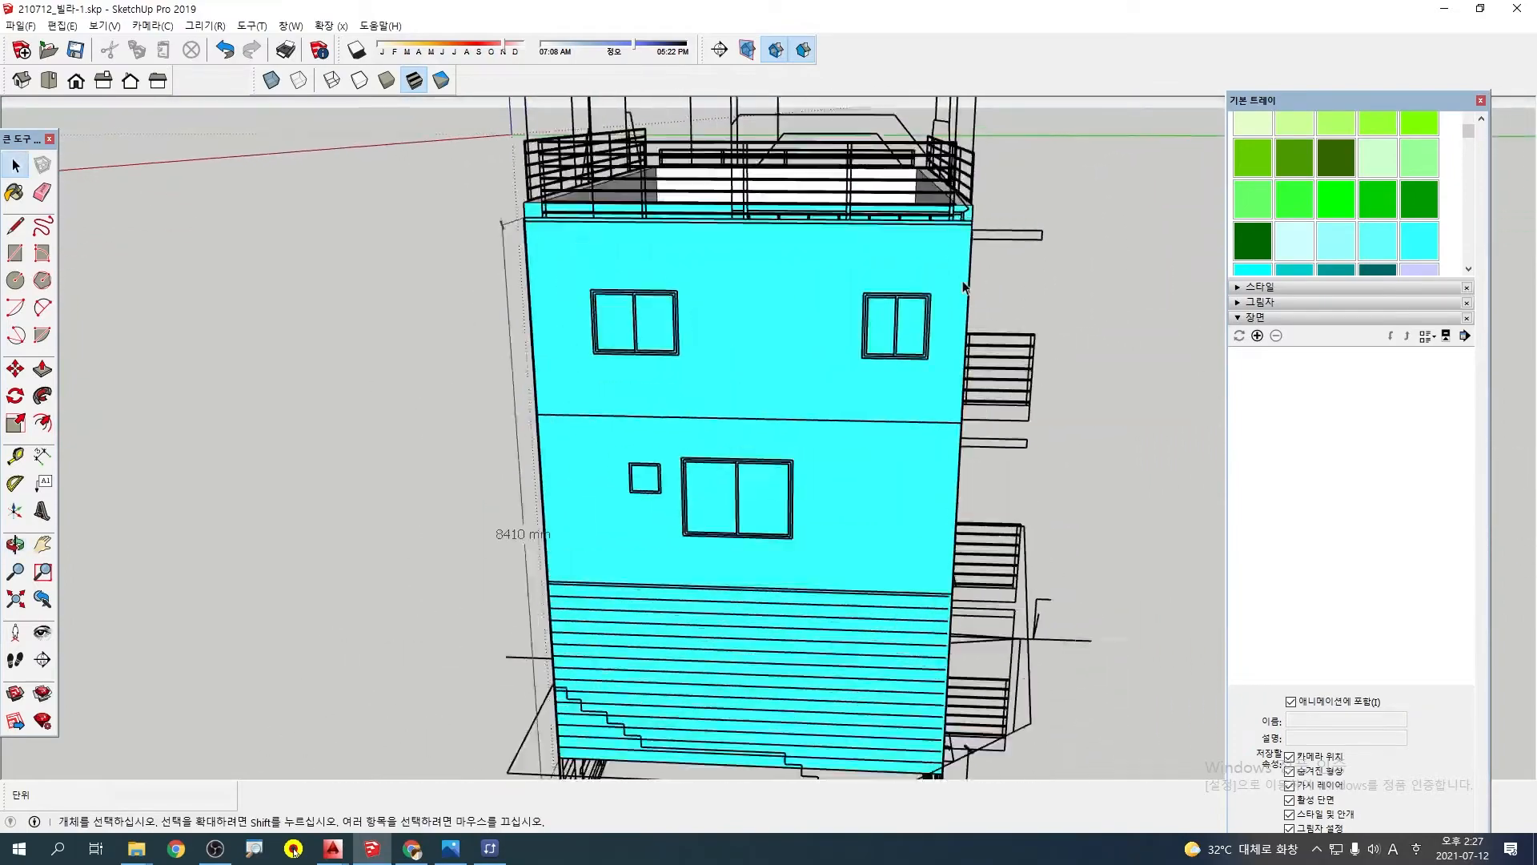
scroll(933, 267, up, 4)
middle_drag(926, 268, 1100, 325)
scroll(910, 197, up, 4)
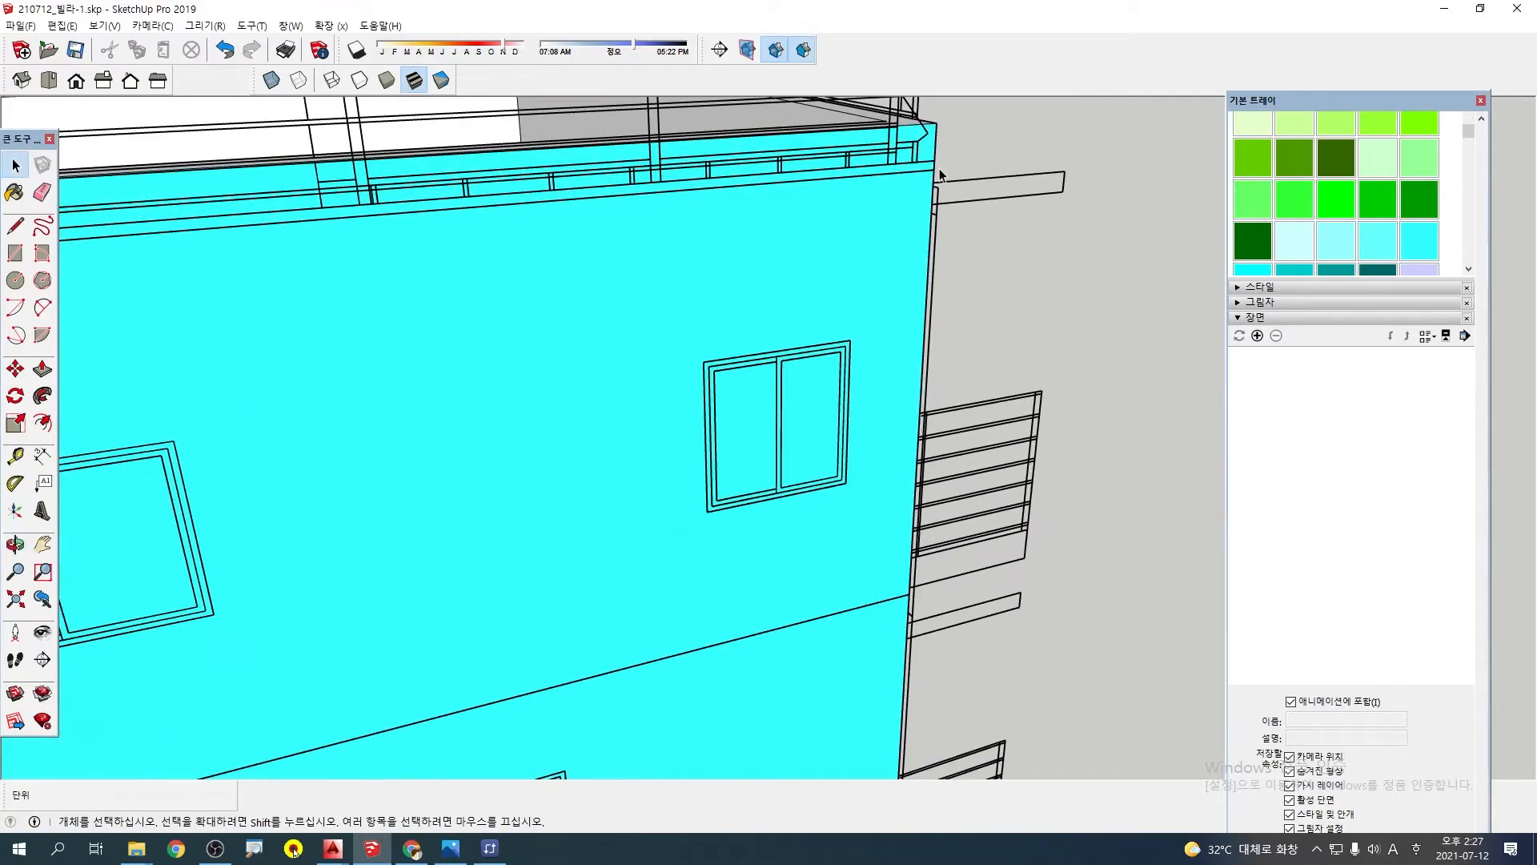
scroll(931, 234, down, 8)
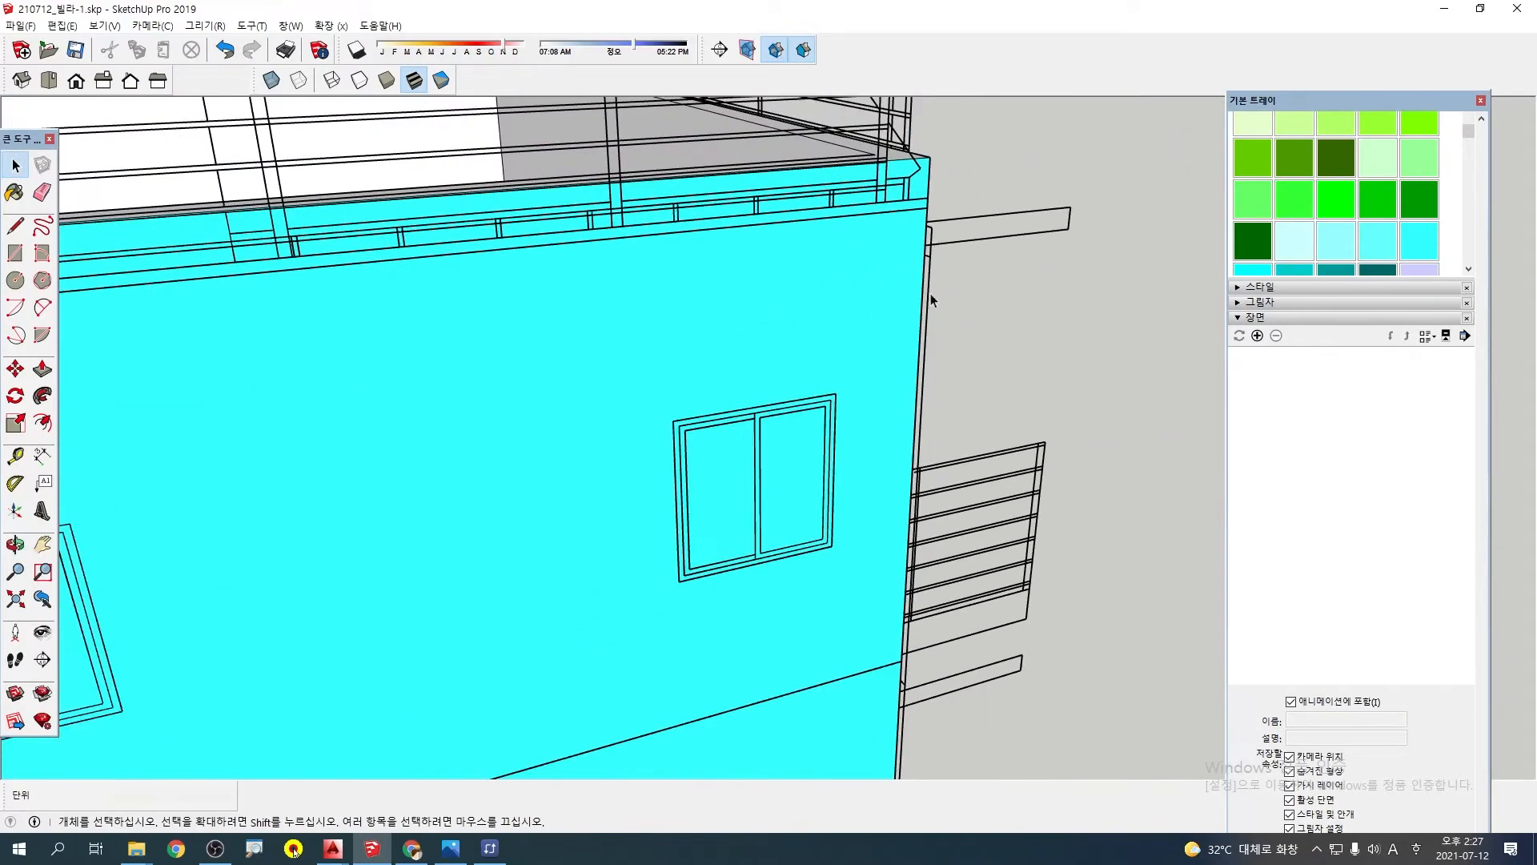
middle_drag(935, 343, 813, 594)
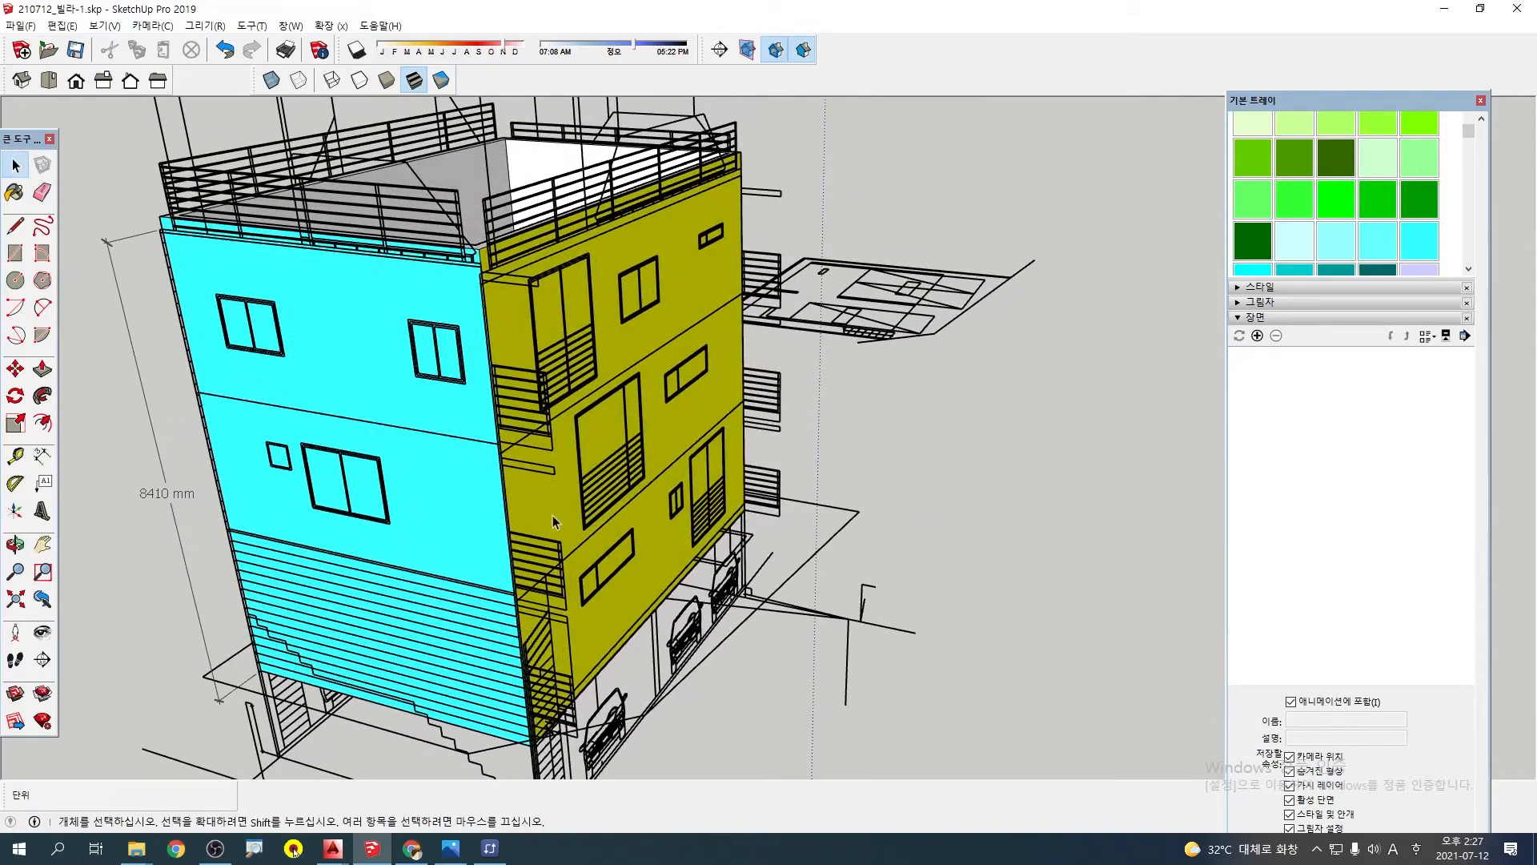
Examine the yellow wall's roof railing and follow its corner with the cyan wall down to the parking level
middle_drag(554, 522, 806, 259)
middle_drag(794, 382, 1111, 292)
scroll(840, 624, up, 3)
scroll(839, 601, down, 3)
scroll(820, 363, up, 4)
scroll(361, 472, up, 3)
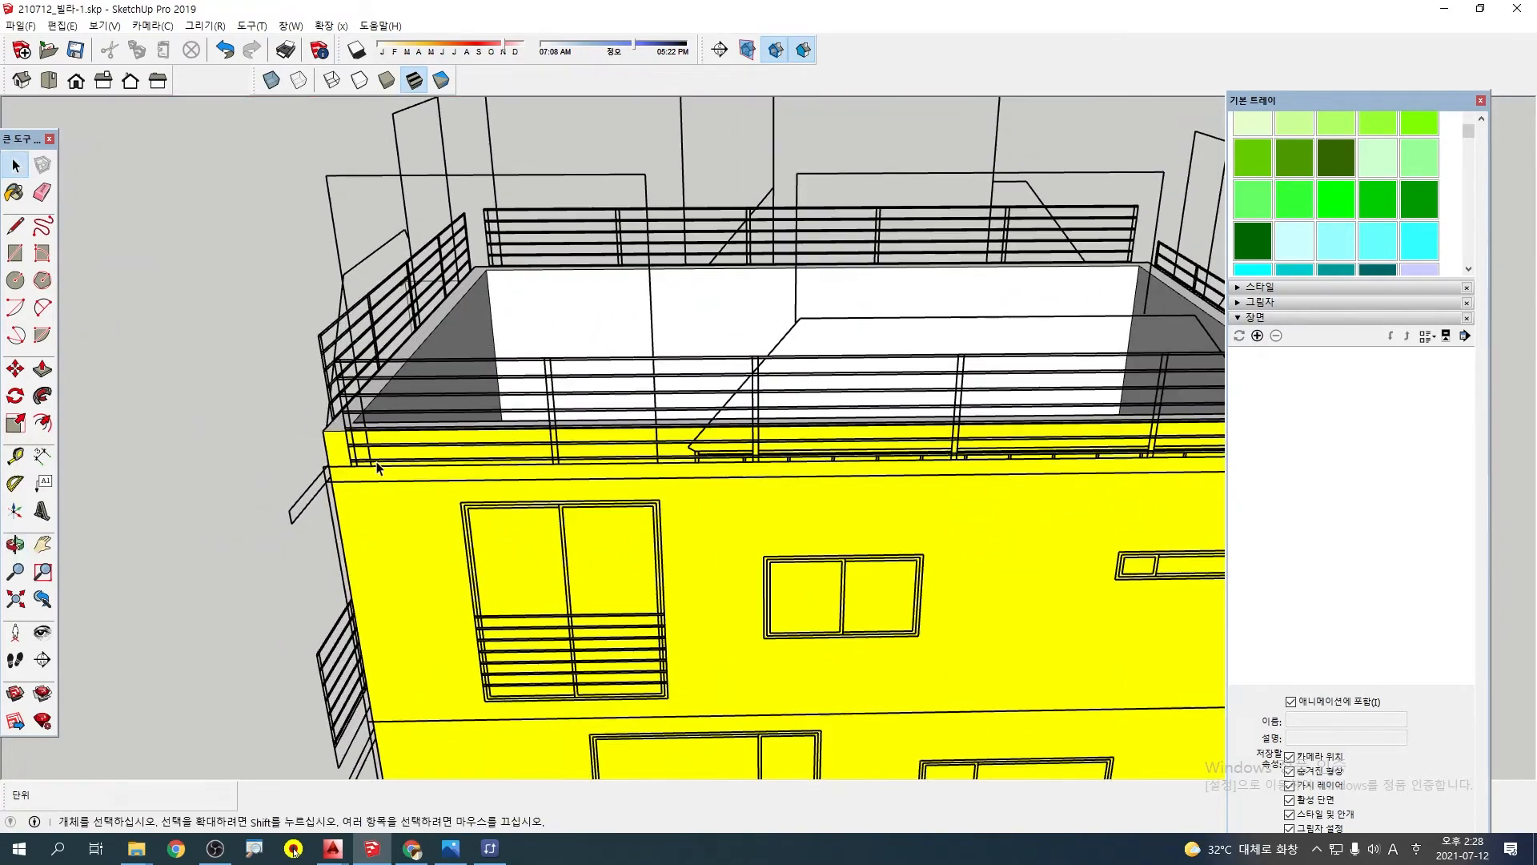
middle_drag(380, 464, 719, 351)
scroll(743, 323, up, 2)
scroll(721, 357, down, 4)
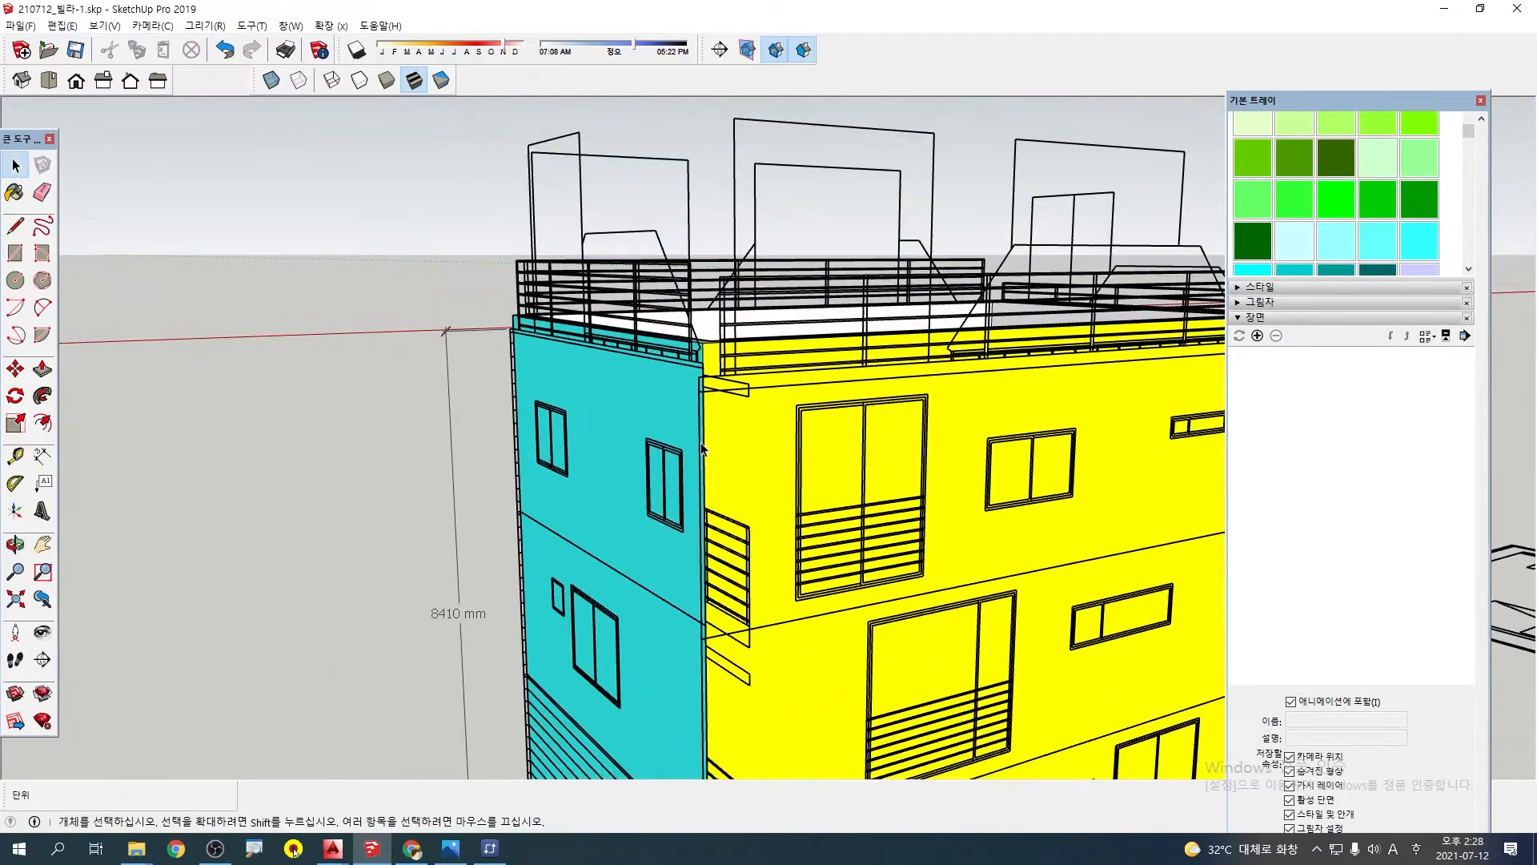
middle_drag(820, 482, 811, 476)
scroll(743, 552, up, 6)
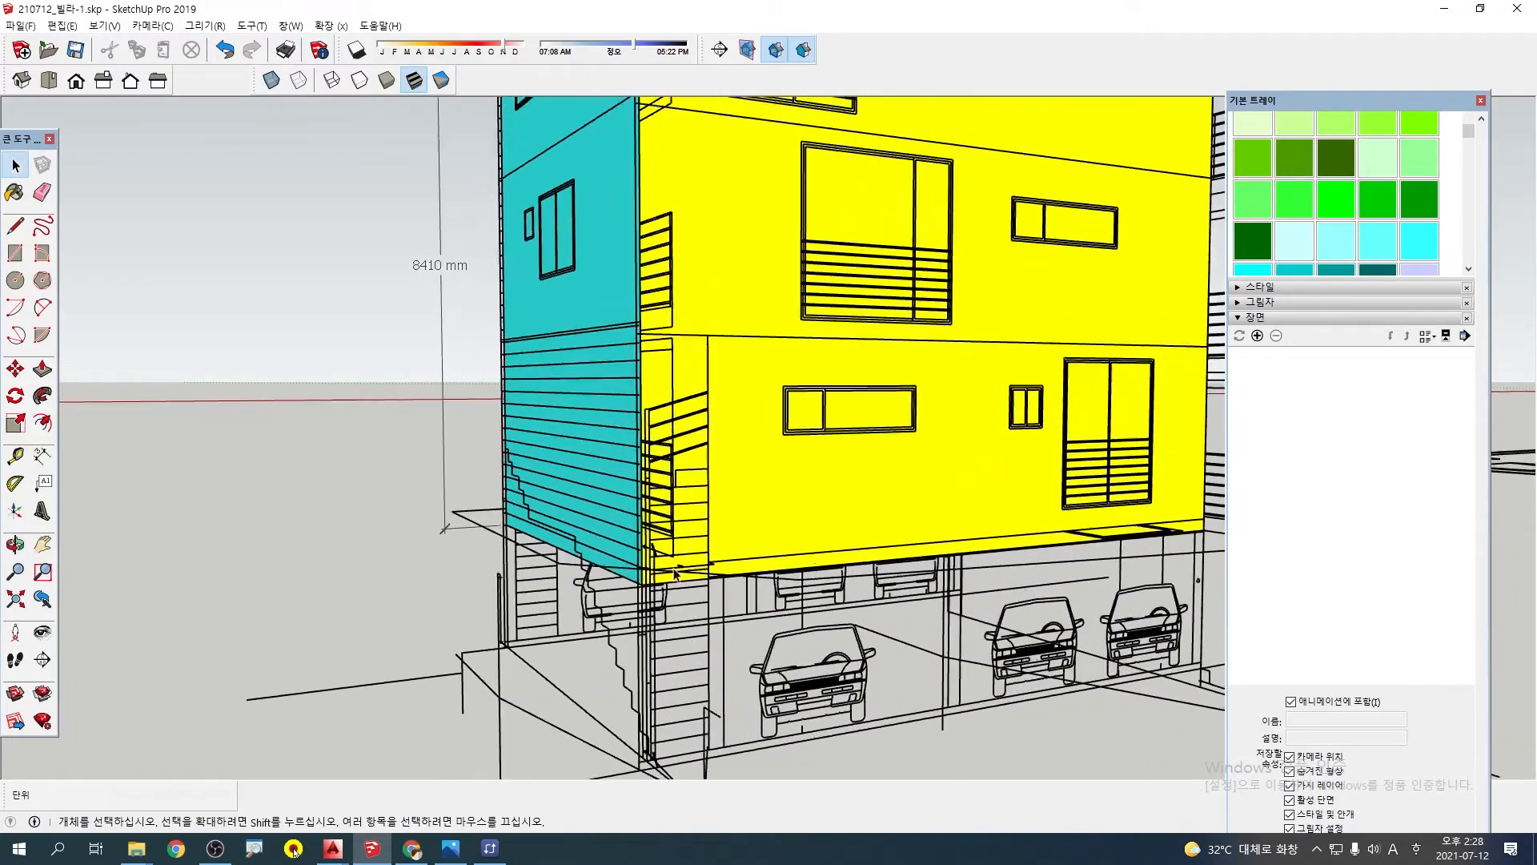
Examine the lower edge of the yellow wall above the parking level and the neighbouring green wall
scroll(743, 553, down, 3)
middle_drag(743, 552, 851, 599)
scroll(852, 554, up, 4)
scroll(798, 582, down, 4)
middle_drag(613, 455, 712, 547)
scroll(564, 635, down, 3)
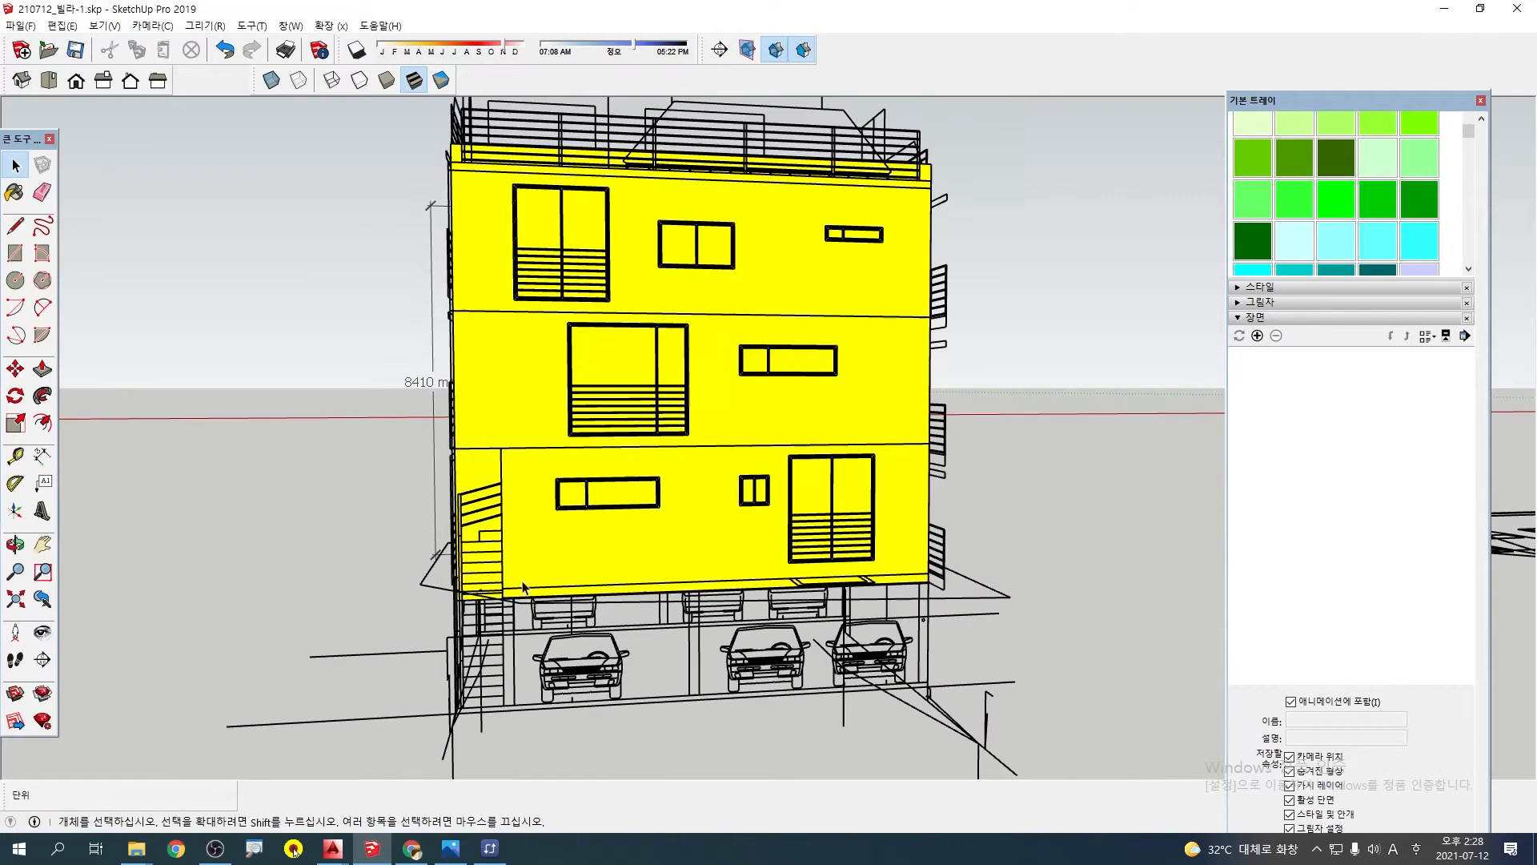
middle_drag(564, 635, 704, 520)
scroll(528, 554, up, 4)
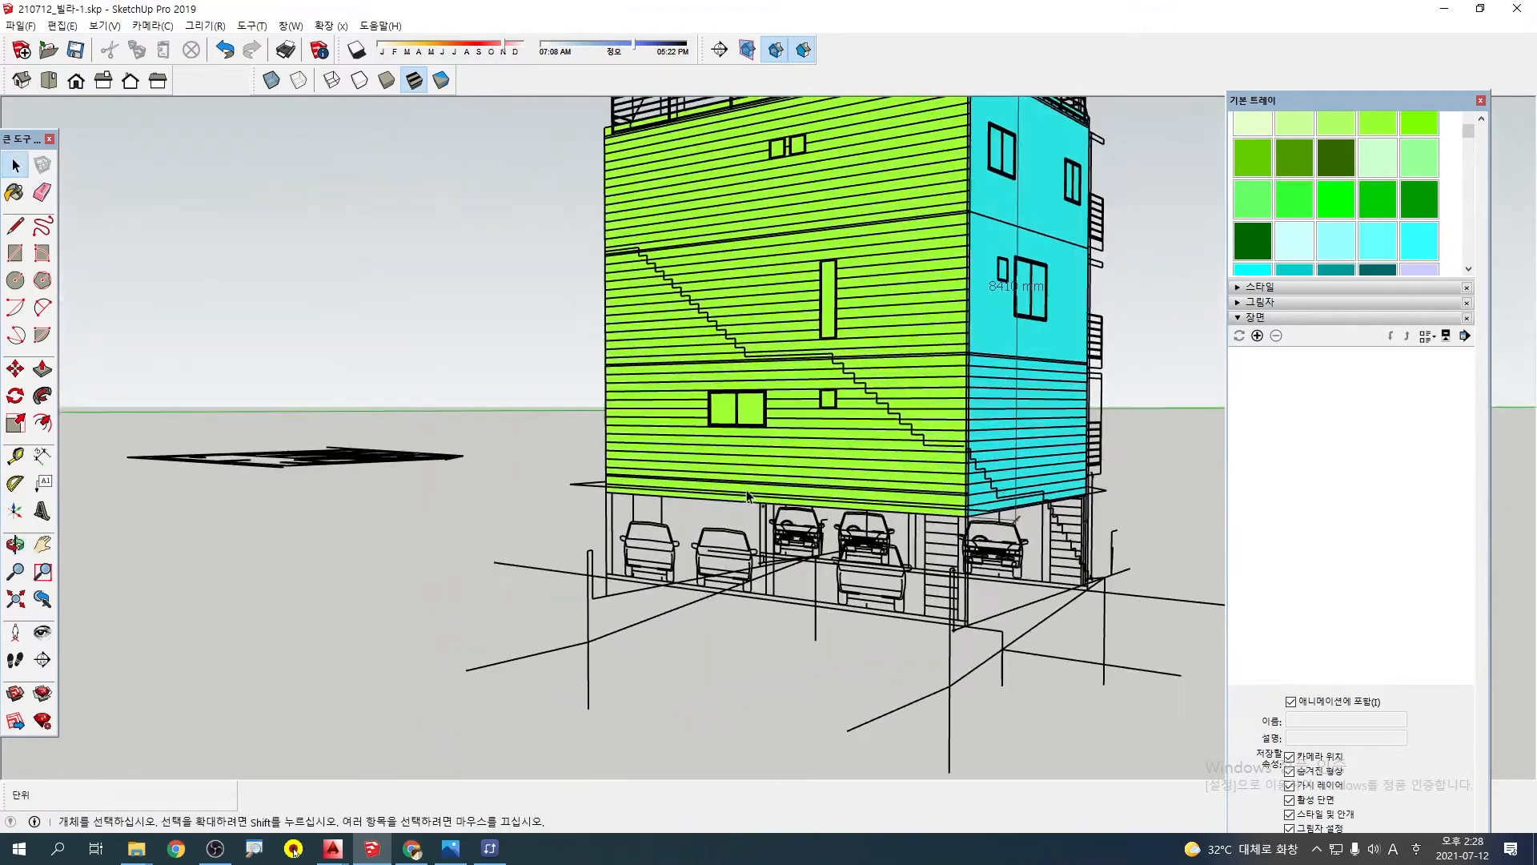
Examine the green wall's lower edge and its corner with the uncoloured wall above the parking columns
scroll(657, 511, up, 4)
middle_drag(584, 507, 695, 491)
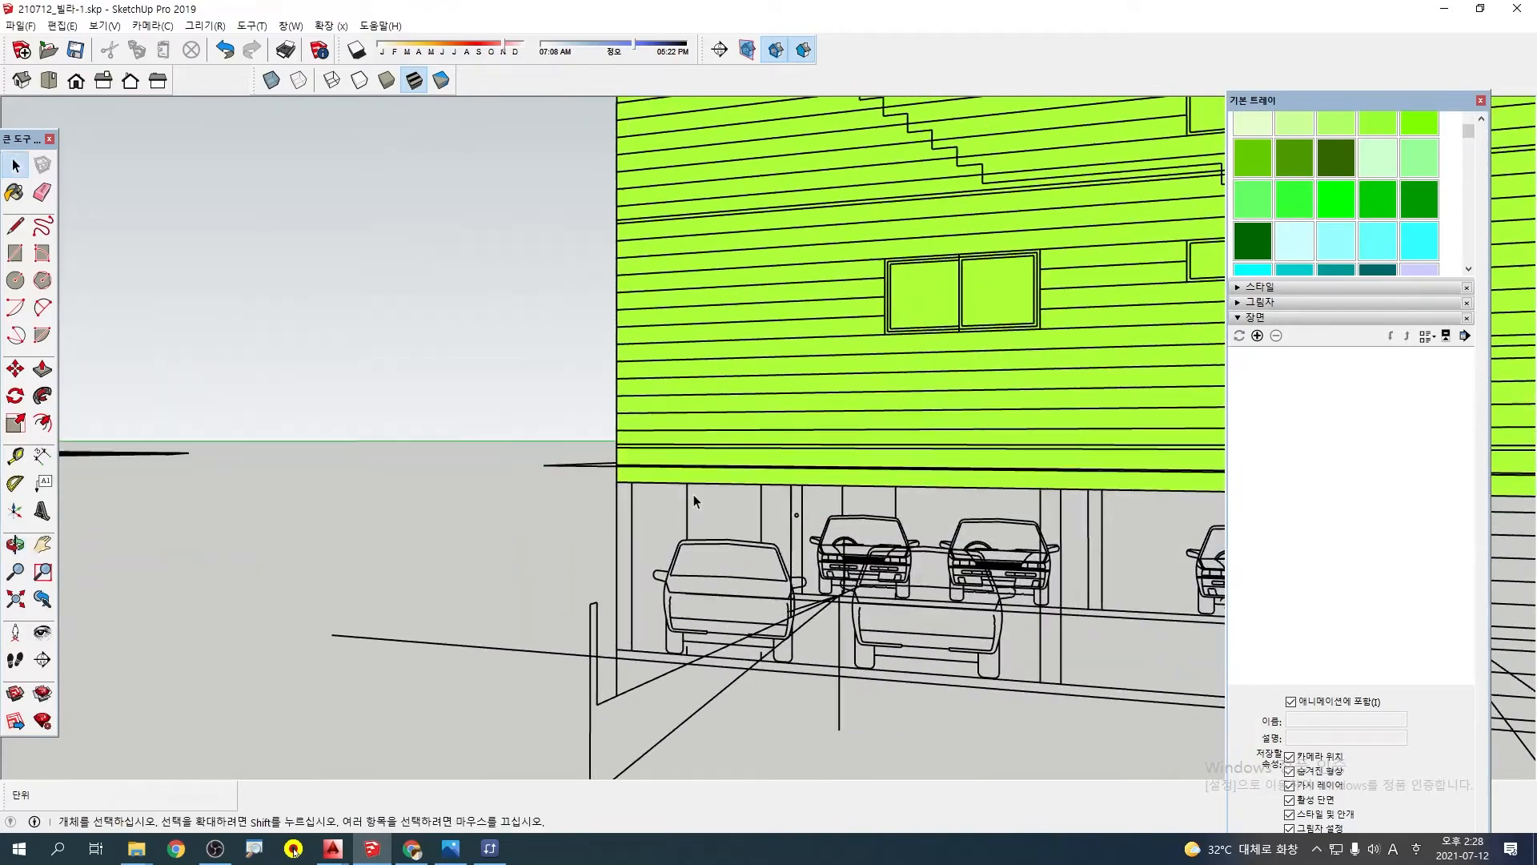
scroll(695, 490, down, 3)
middle_drag(917, 419, 844, 467)
scroll(662, 376, down, 3)
shift+middle_drag(840, 318, 641, 426)
middle_drag(642, 426, 713, 532)
middle_drag(552, 584, 588, 280)
scroll(563, 397, up, 2)
scroll(607, 650, up, 3)
shift+middle_drag(552, 698, 574, 610)
scroll(574, 610, up, 5)
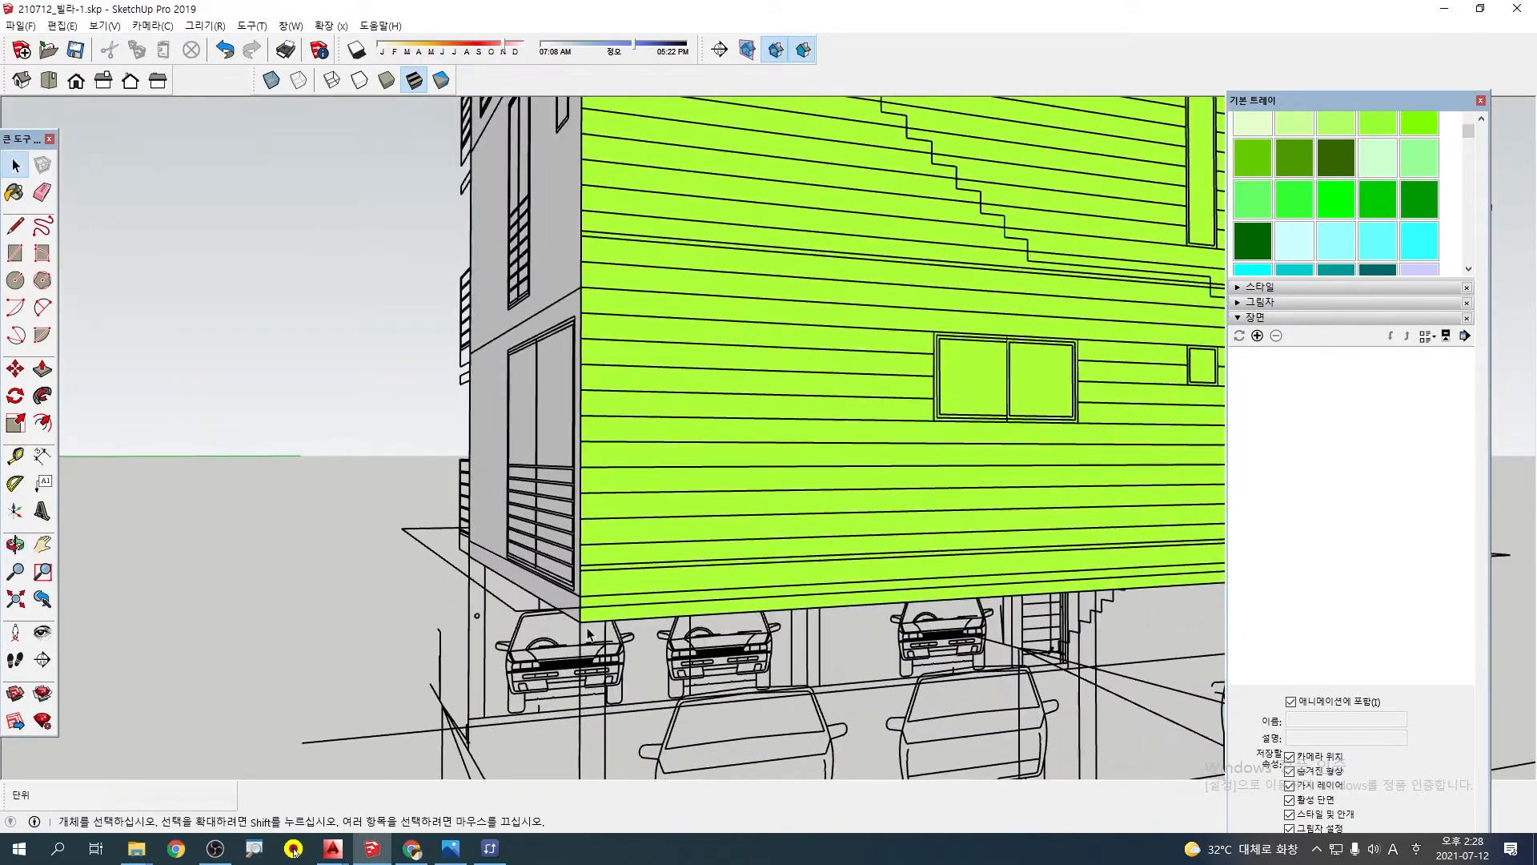
scroll(628, 546, down, 8)
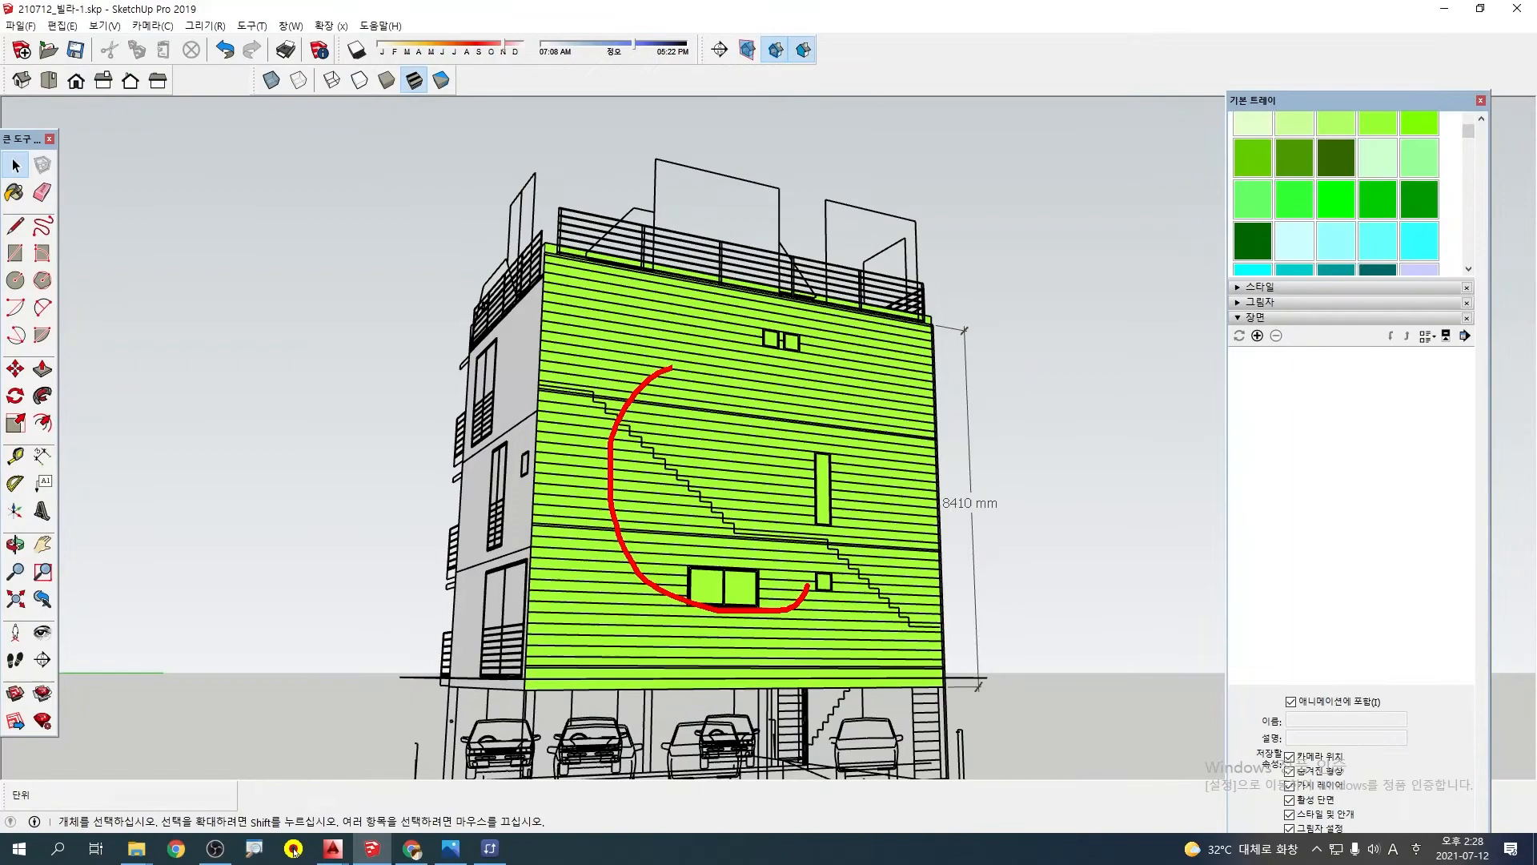
Examine how the green wall's upper edge and parapet meet the roof railing lines at the corner
drag(807, 586, 672, 362)
key(Escape)
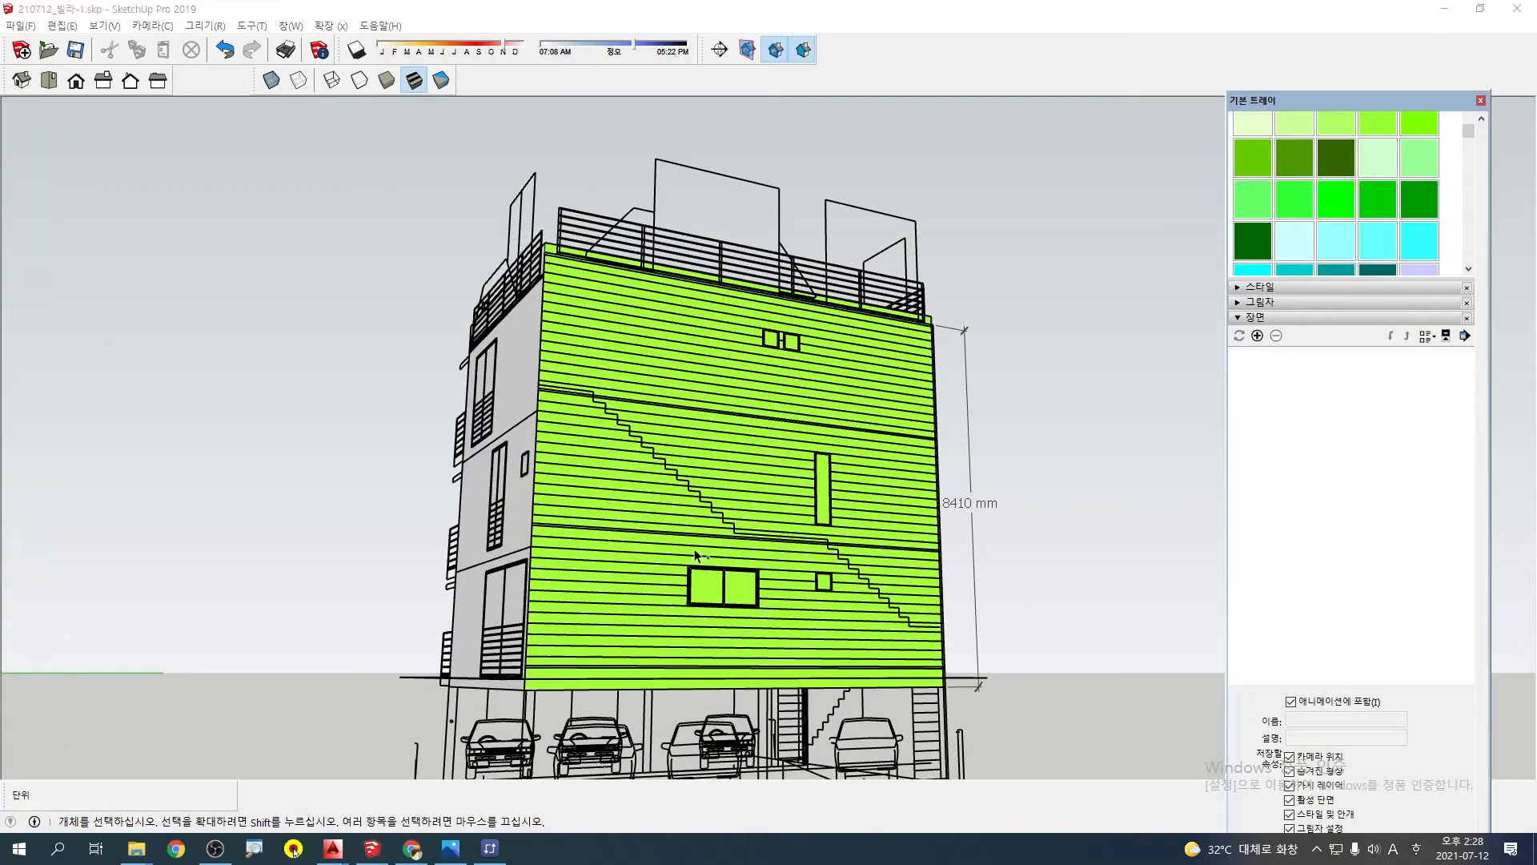
middle_drag(705, 497, 706, 670)
scroll(537, 400, up, 6)
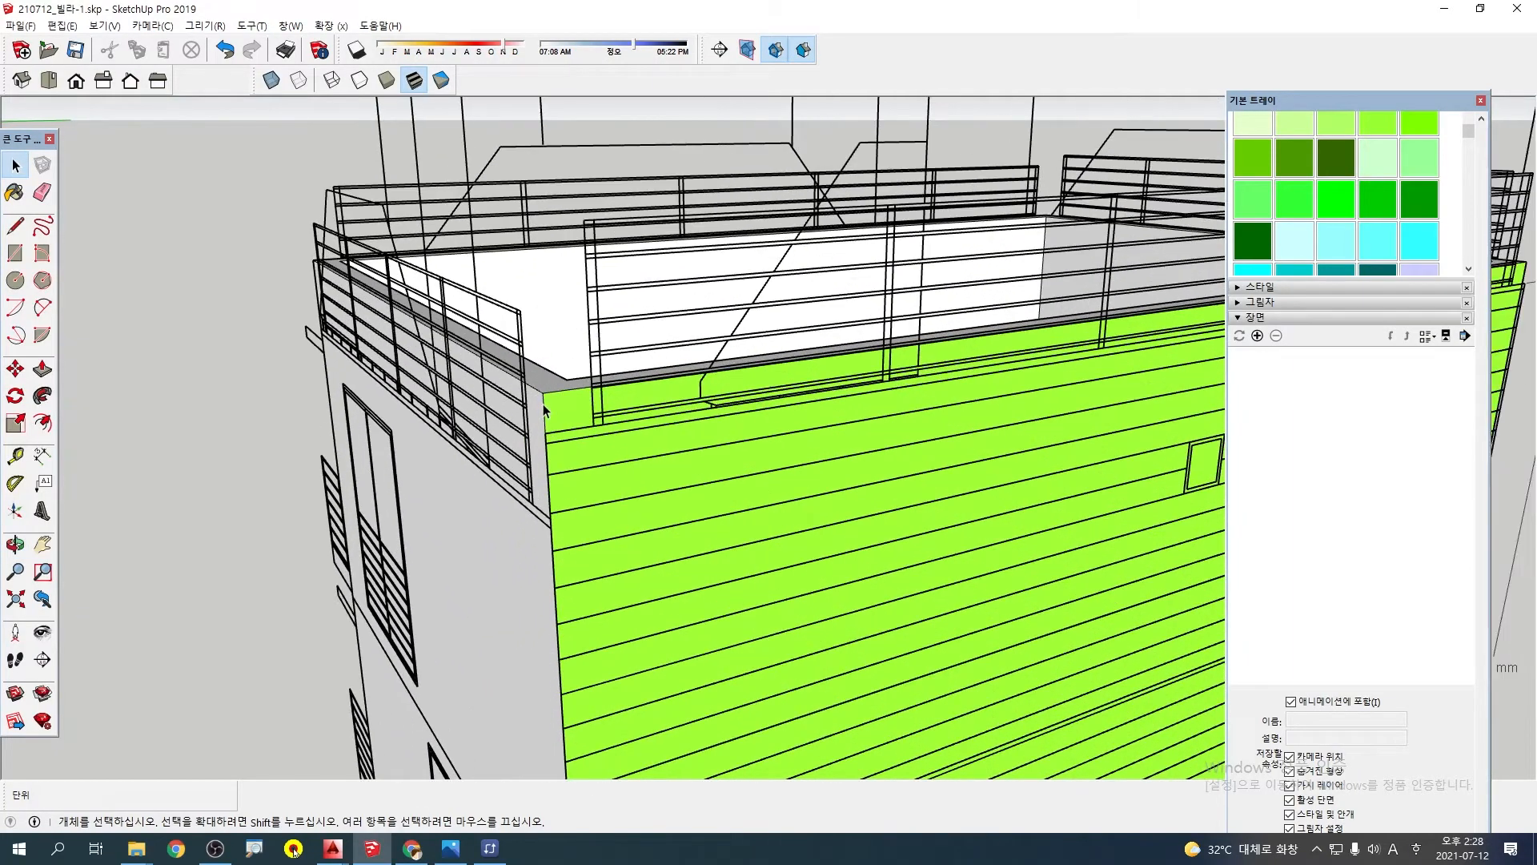
mouse_move(564, 395)
middle_down()
mouse_move(541, 419)
mouse_move(596, 498)
mouse_move(668, 544)
mouse_move(889, 513)
mouse_move(818, 585)
middle_up()
scroll(584, 502, down, 3)
scroll(885, 458, up, 2)
double_click(884, 473)
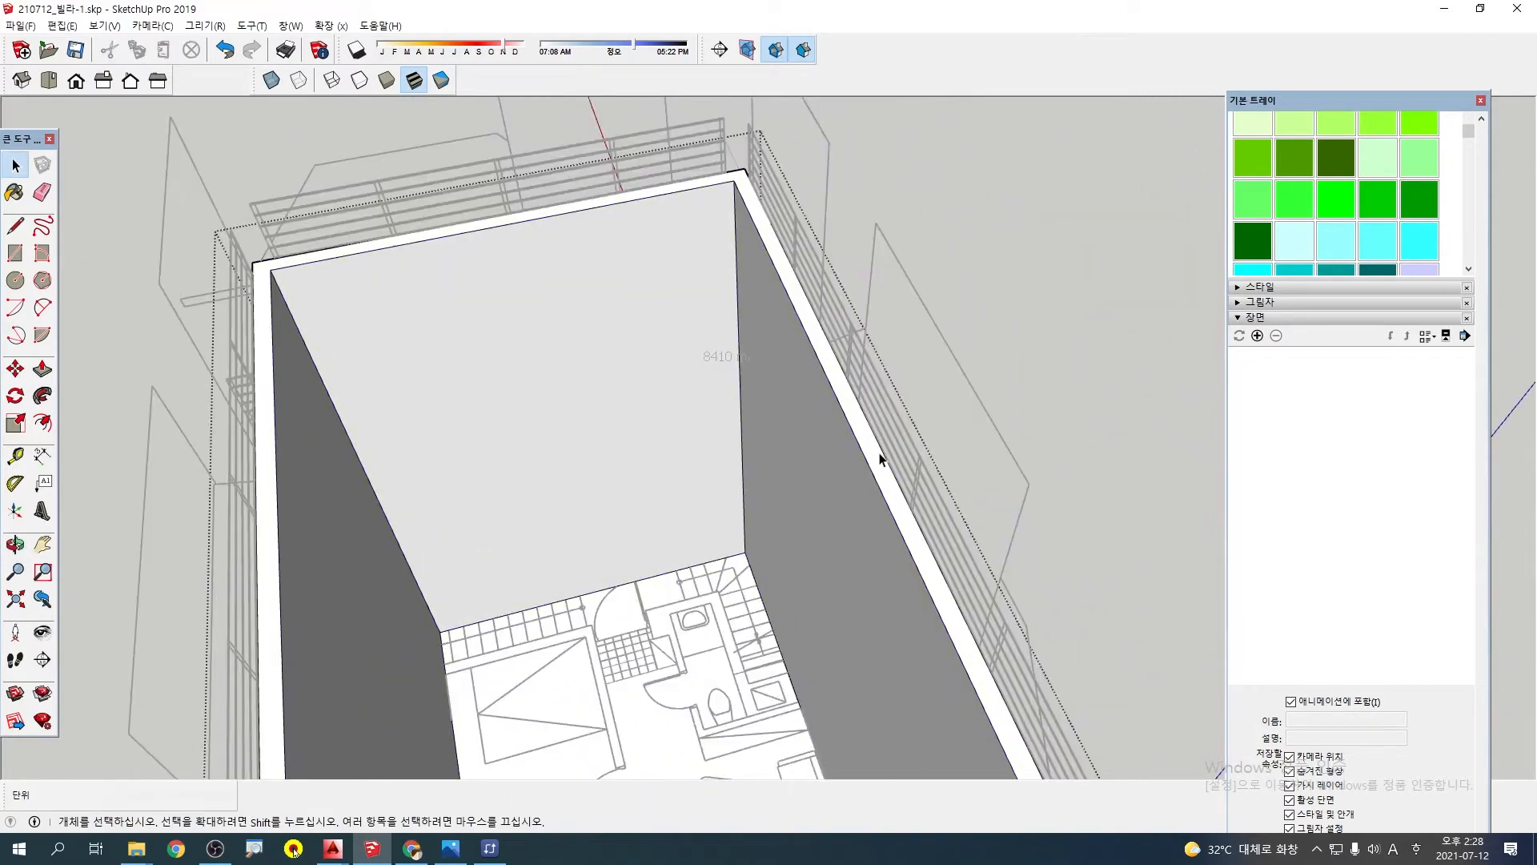
key(Escape)
scroll(1298, 356, up, 8)
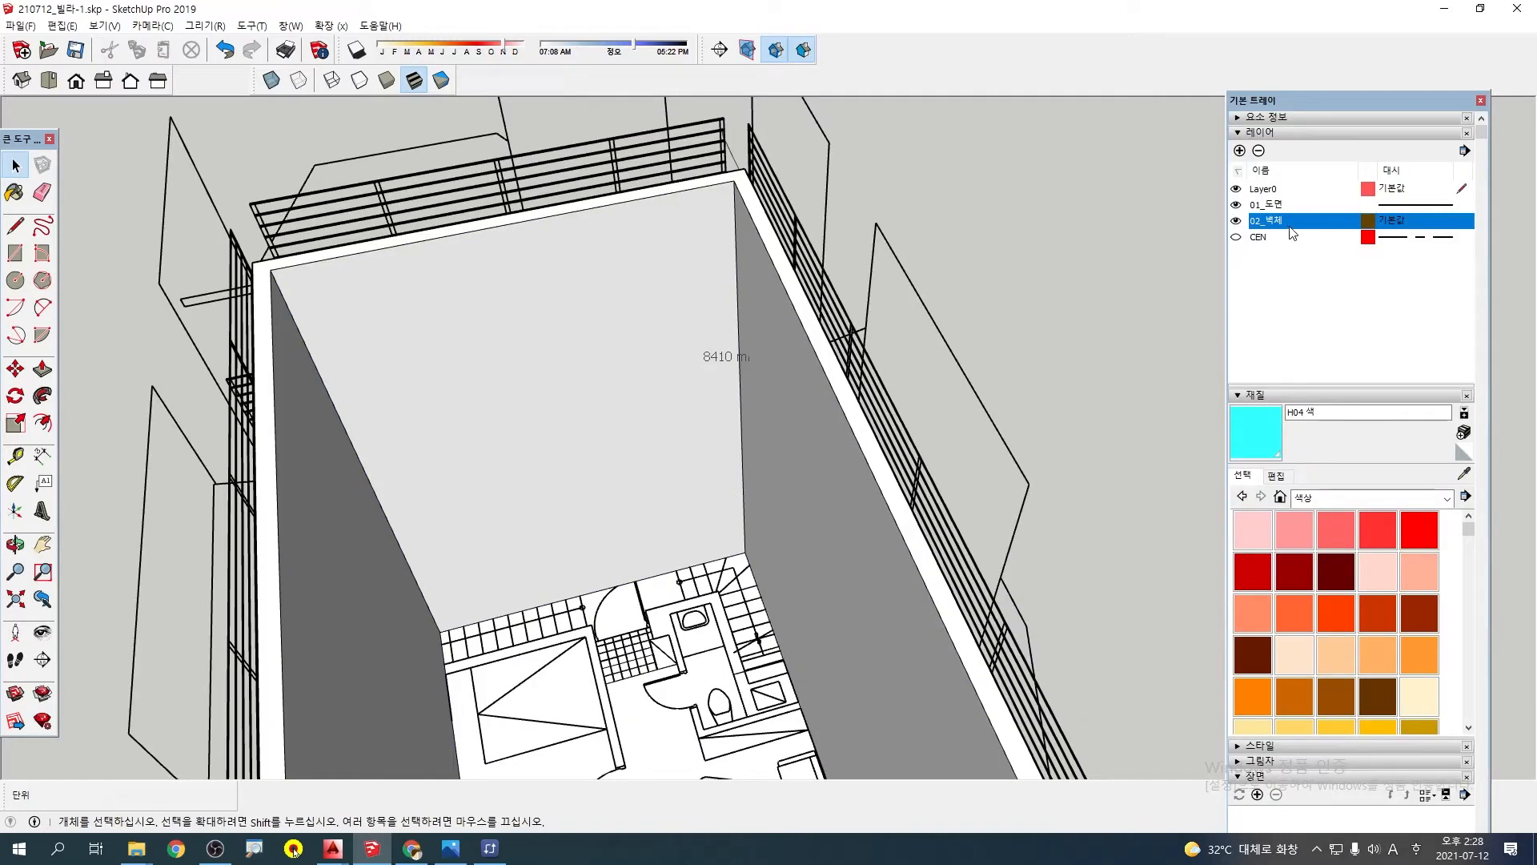
double_click(881, 472)
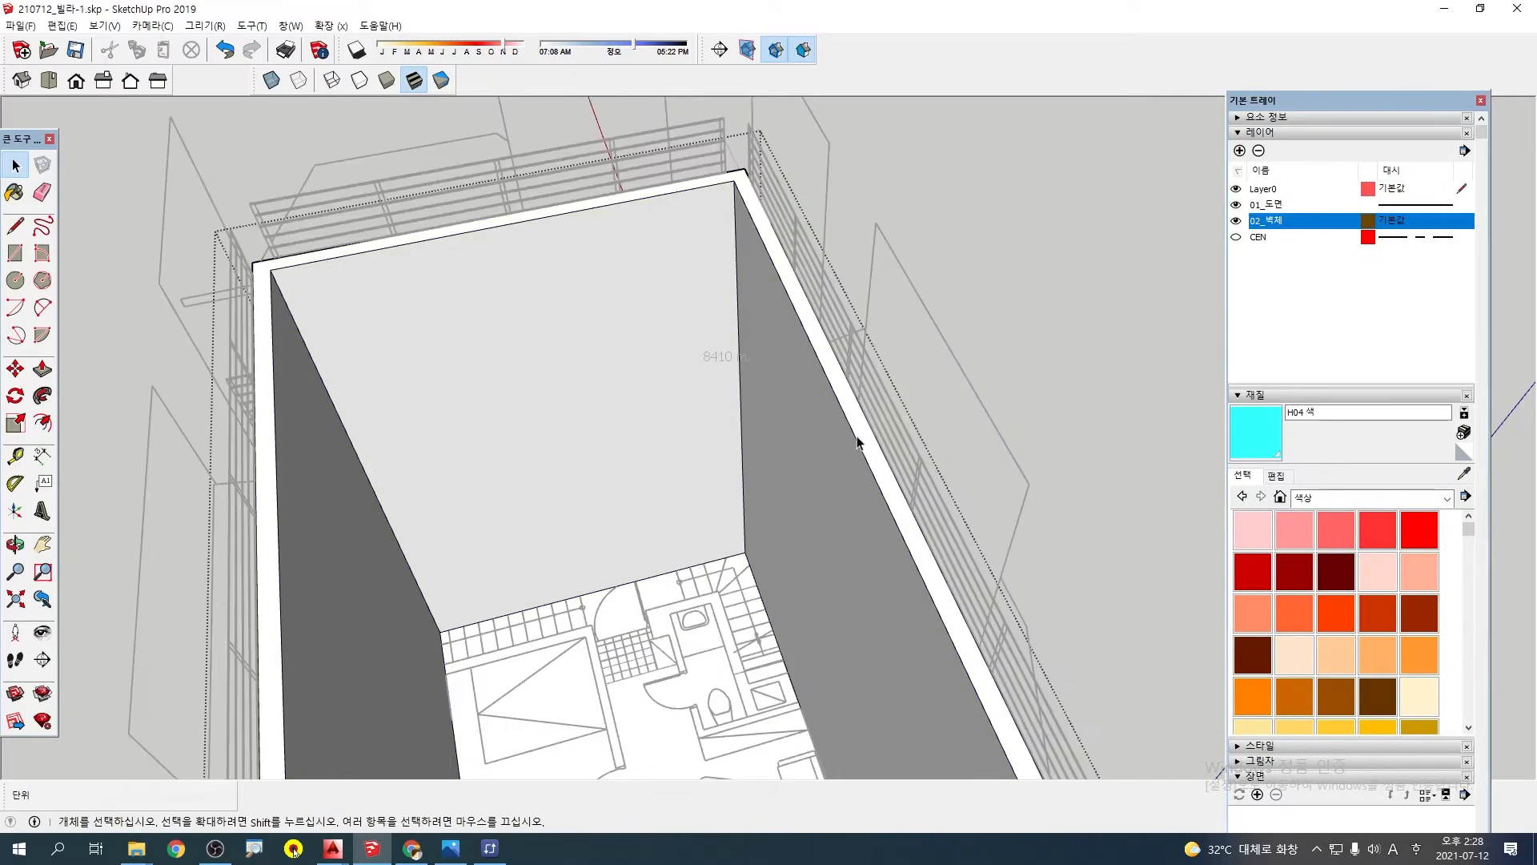
click(890, 498)
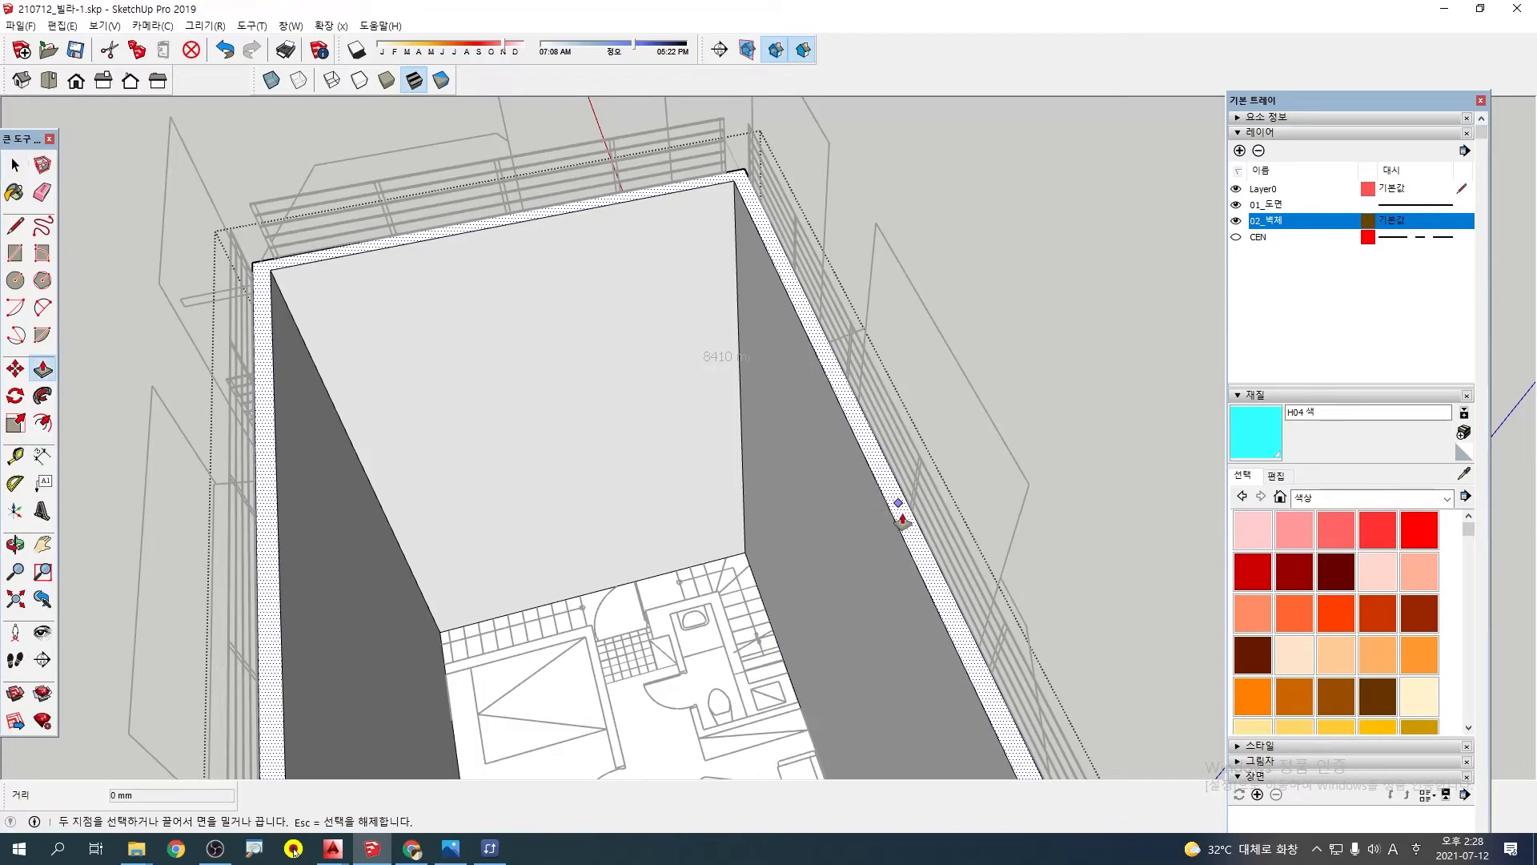
middle_drag(902, 521, 765, 360)
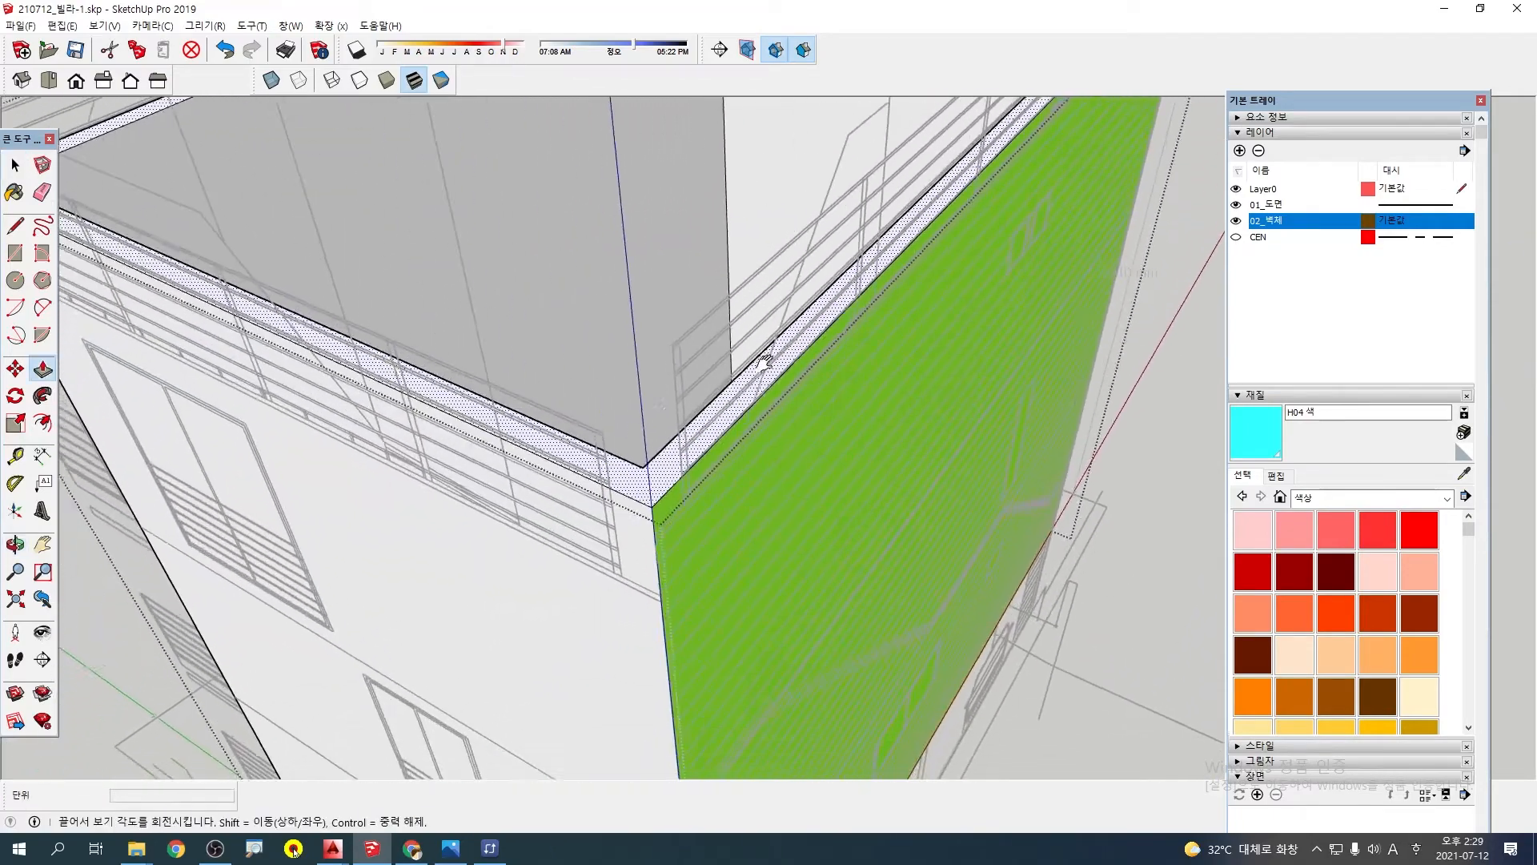
scroll(654, 473, up, 4)
click(673, 486)
middle_drag(671, 503, 556, 349)
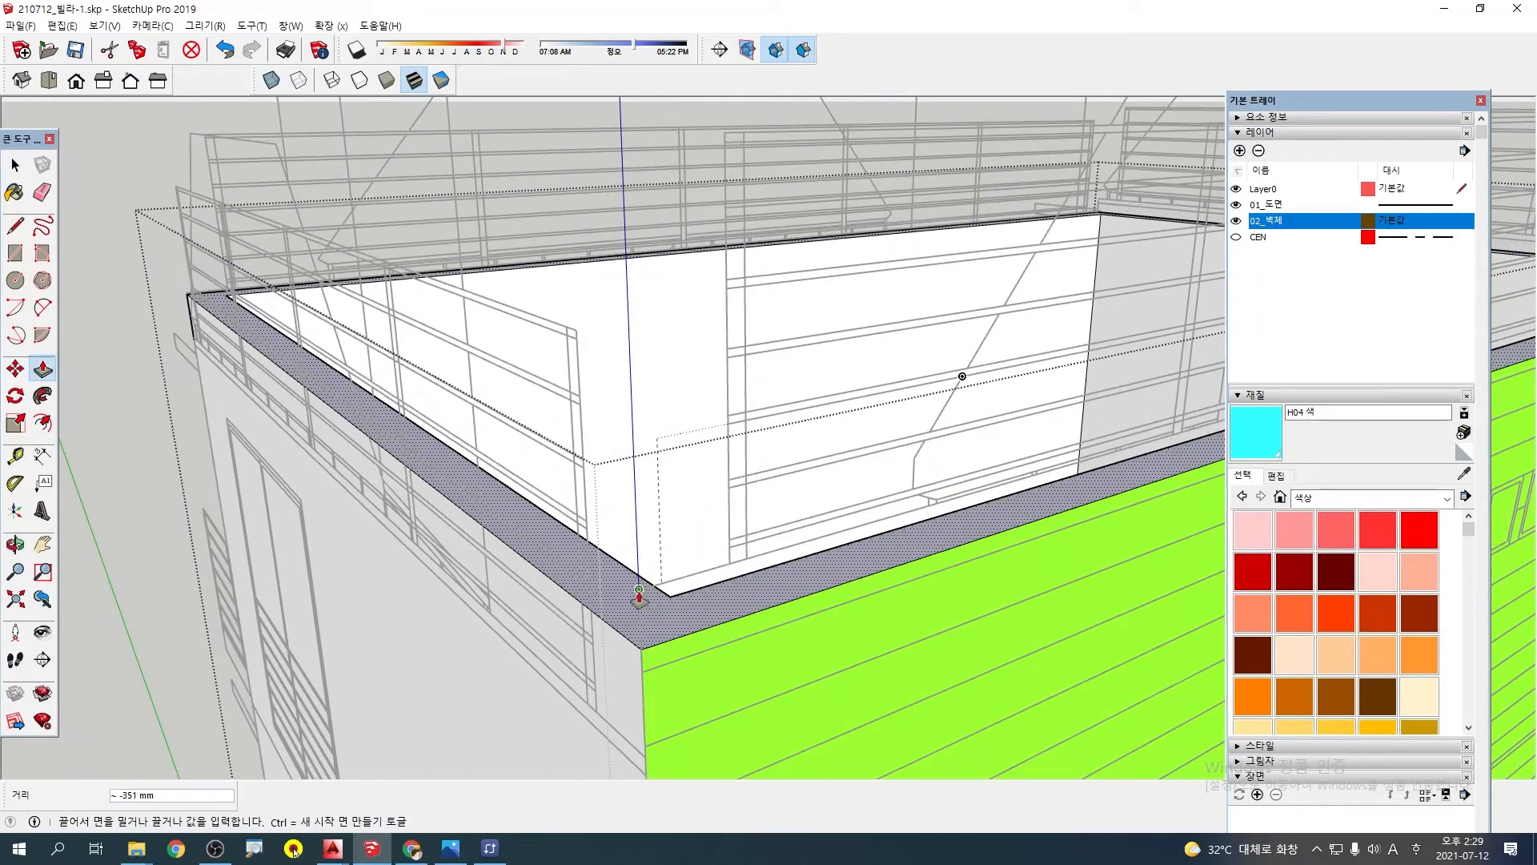
scroll(639, 589, down, 4)
click(702, 511)
middle_drag(702, 511, 607, 541)
key(space)
key(Escape)
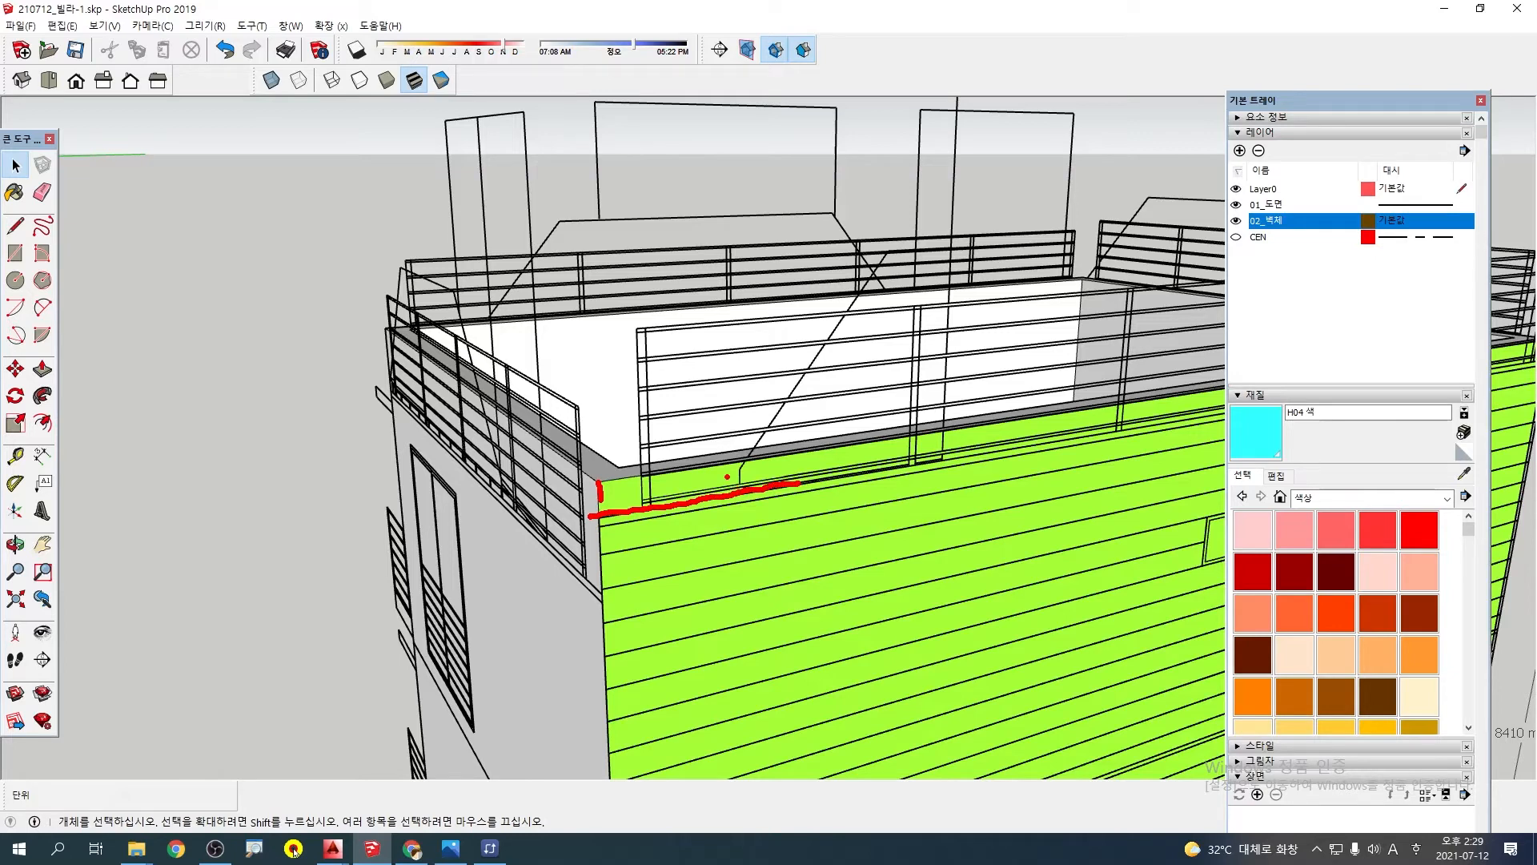
Lower the top face of the wall group by 200 mm to the elevation line's endpoint at the green wall's corner
drag(1117, 380, 1263, 281)
key(Escape)
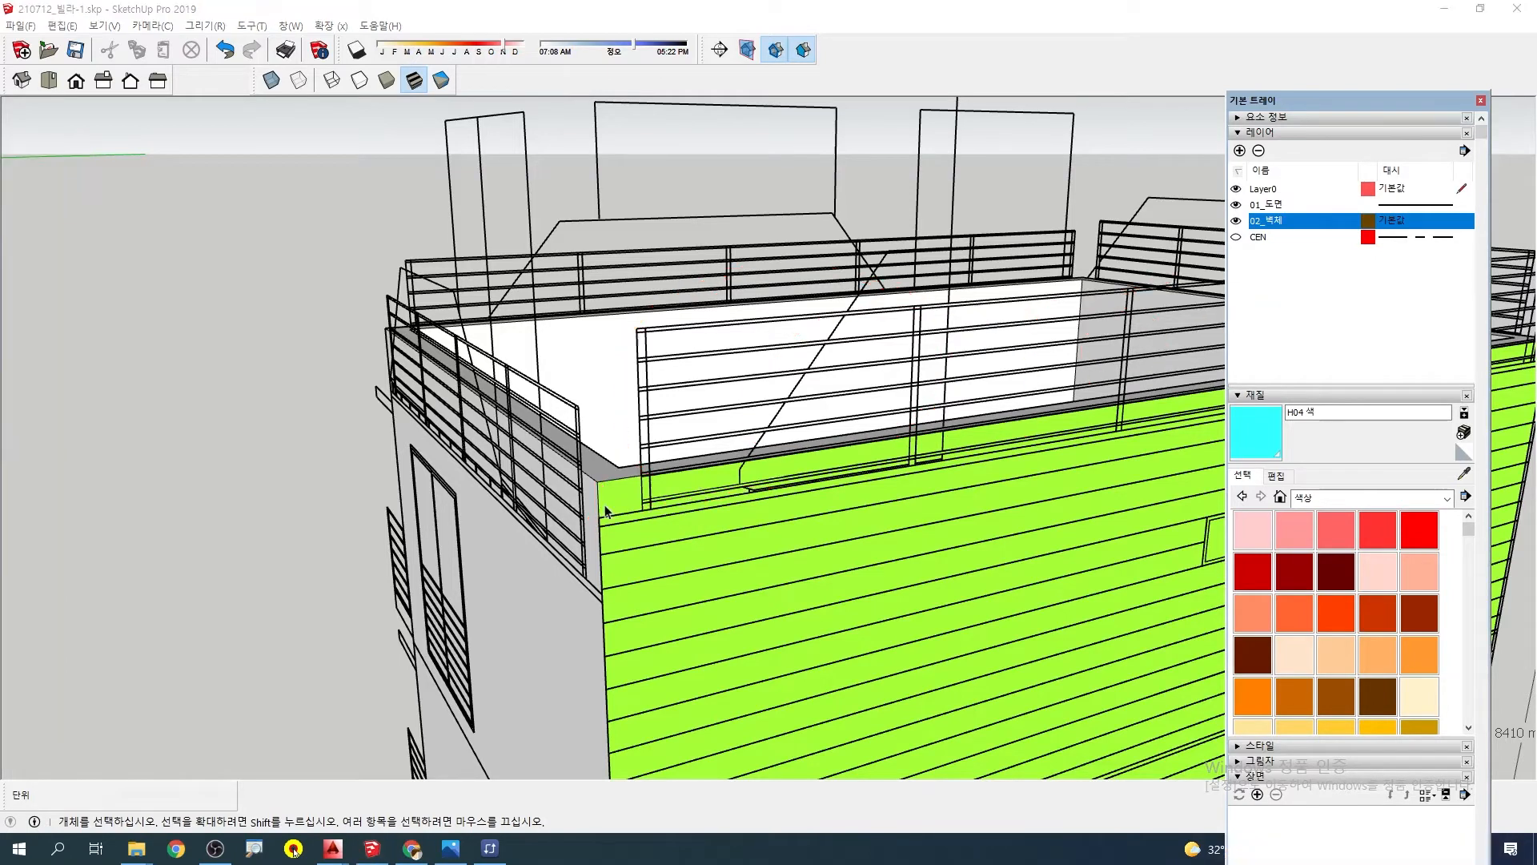
scroll(599, 476, up, 3)
middle_drag(600, 476, 599, 483)
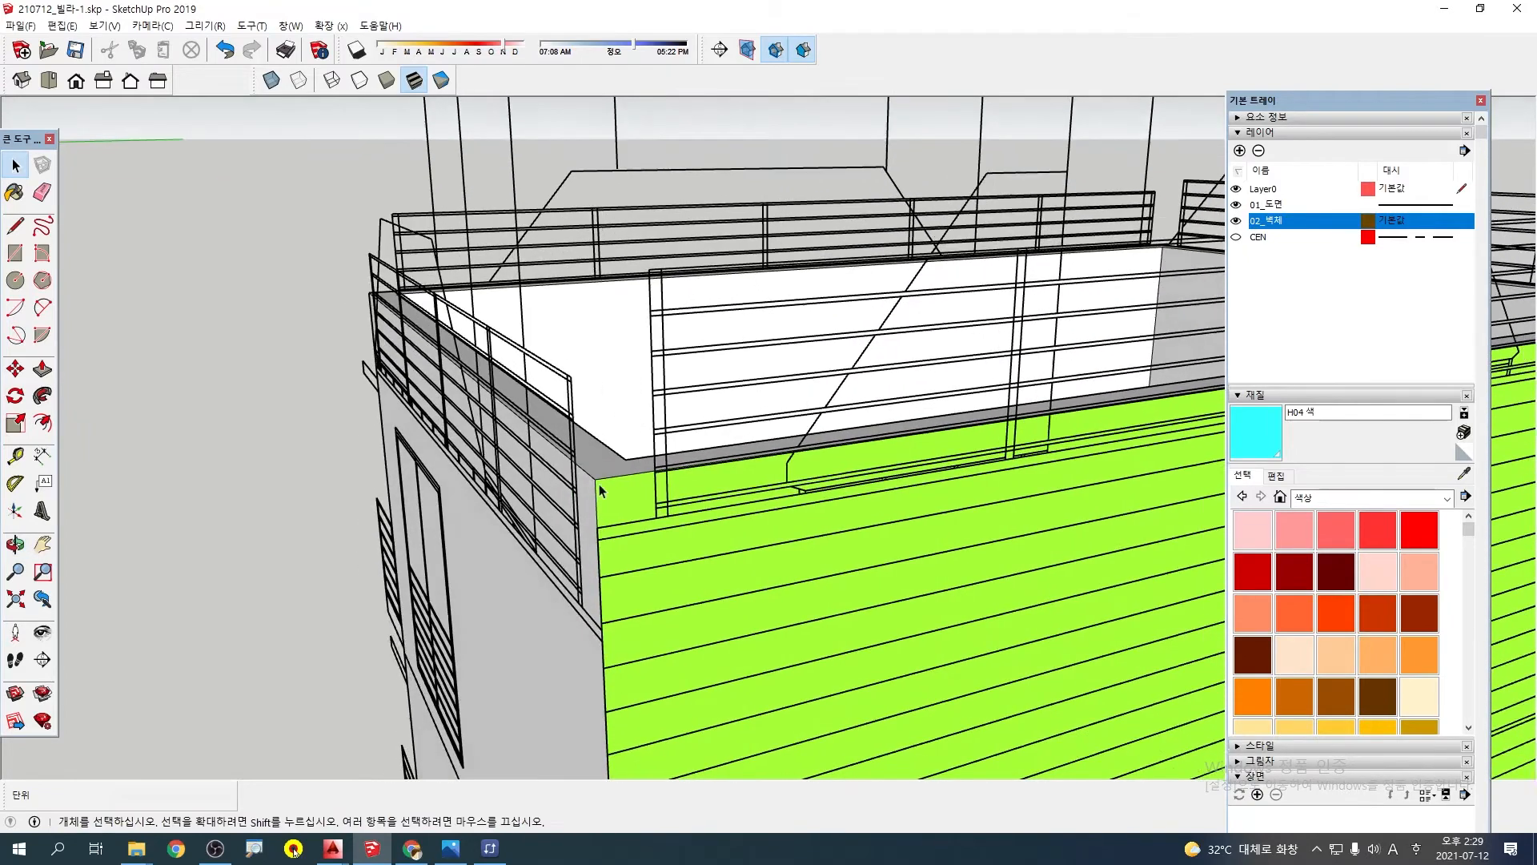
scroll(599, 484, up, 1)
triple_click(608, 468)
click(614, 474)
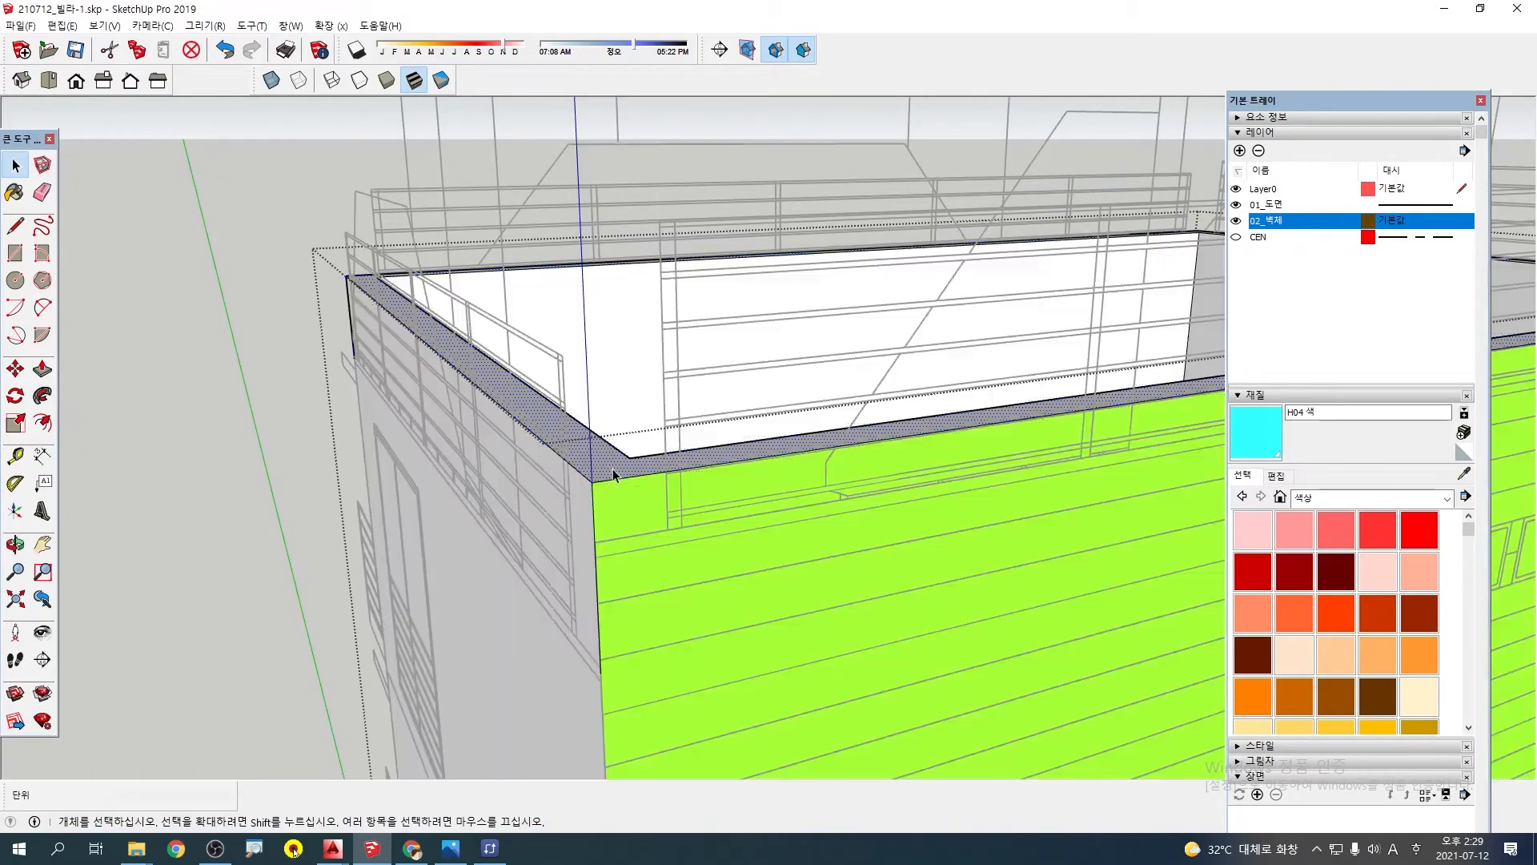
click(613, 472)
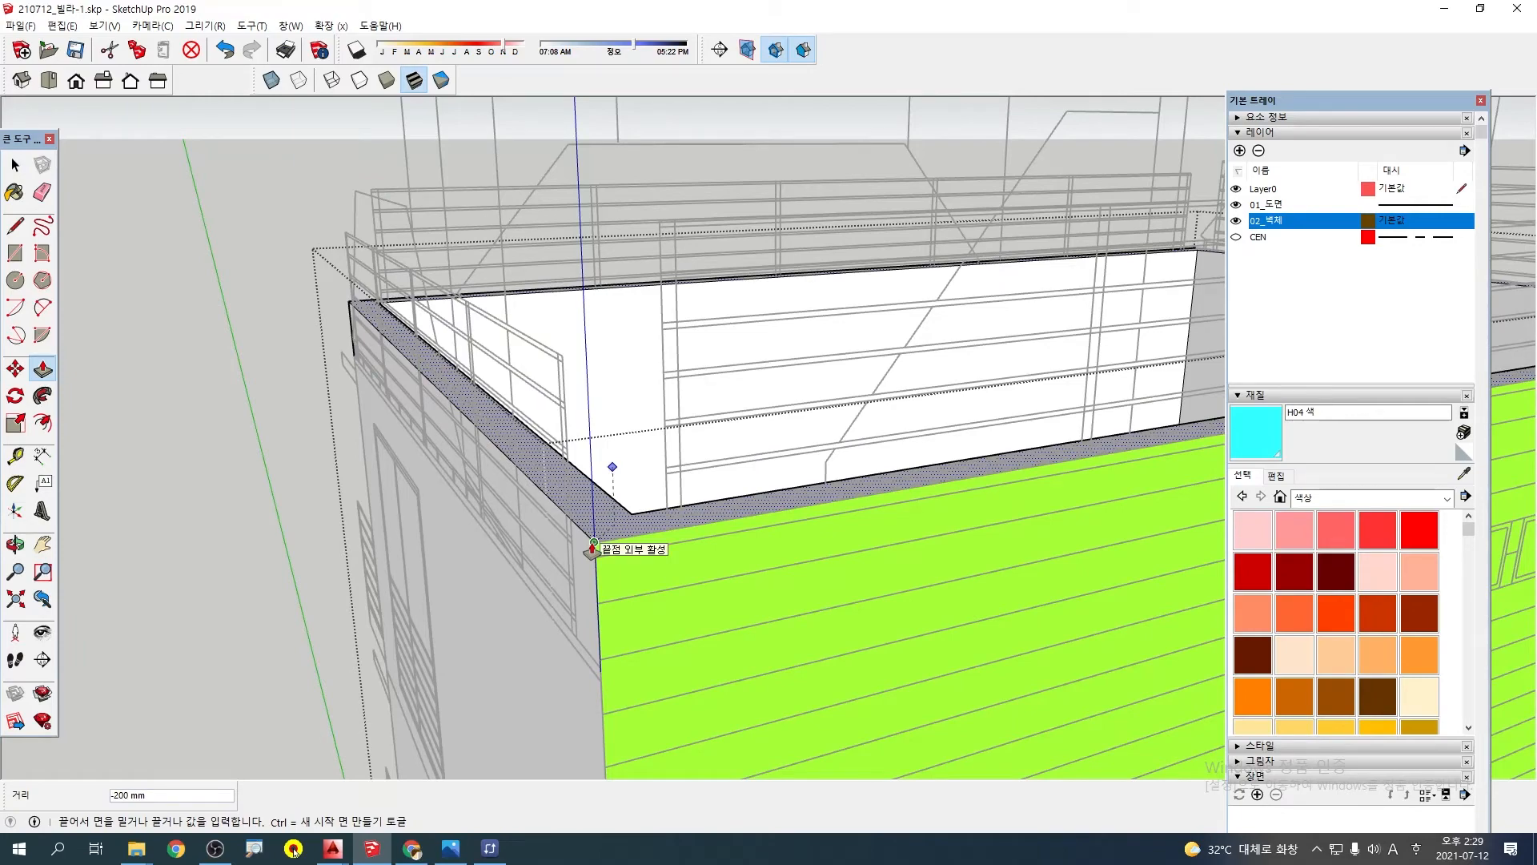
click(593, 547)
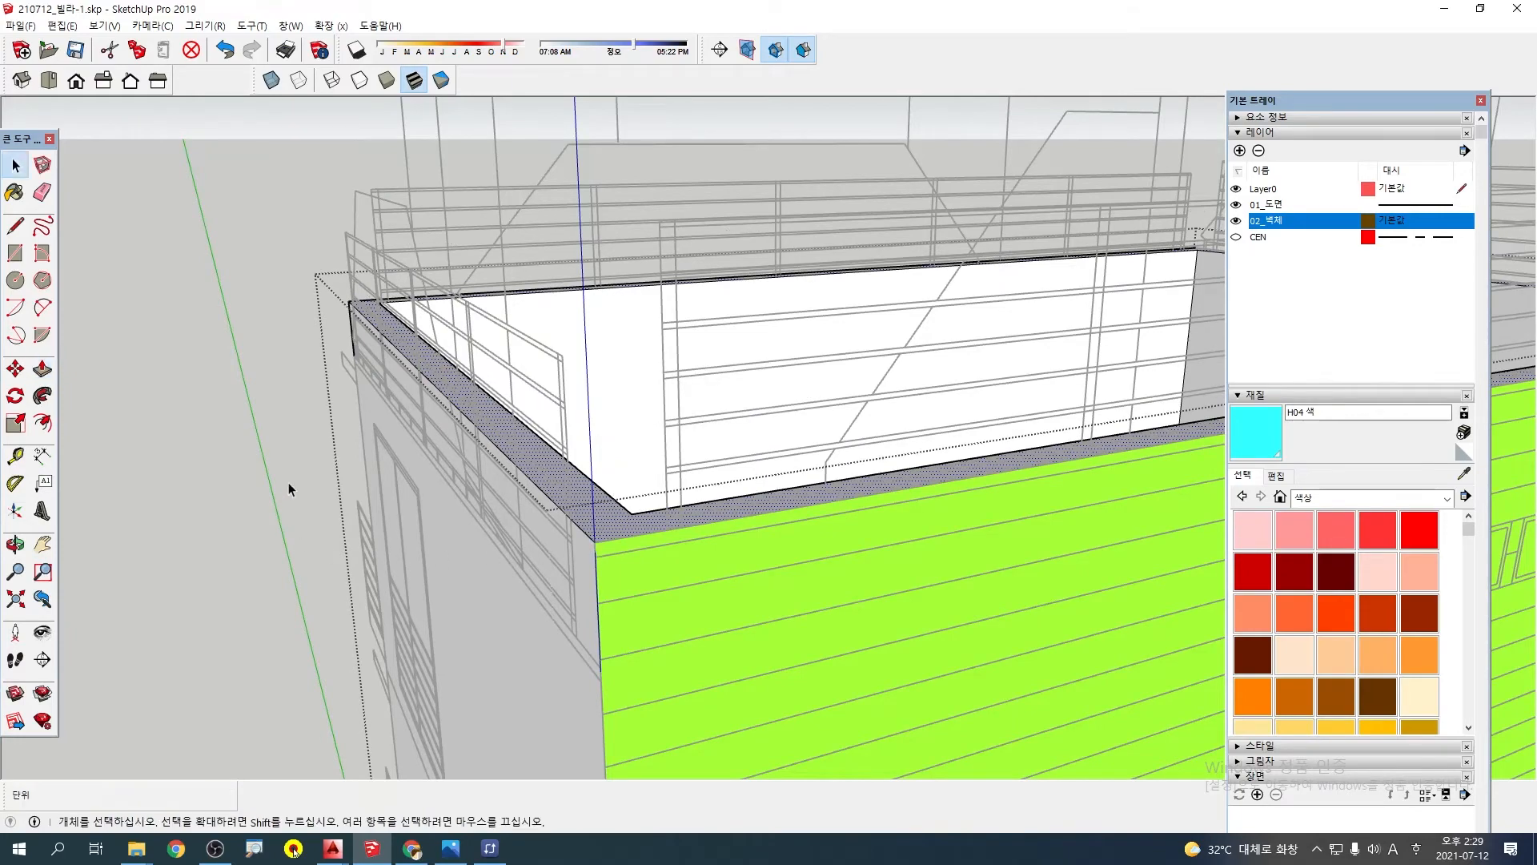
middle_drag(288, 482, 665, 417)
Move the uncoloured wall's elevation drawing up 440 mm so its parapet line meets the wall's top corner
scroll(664, 436, up, 4)
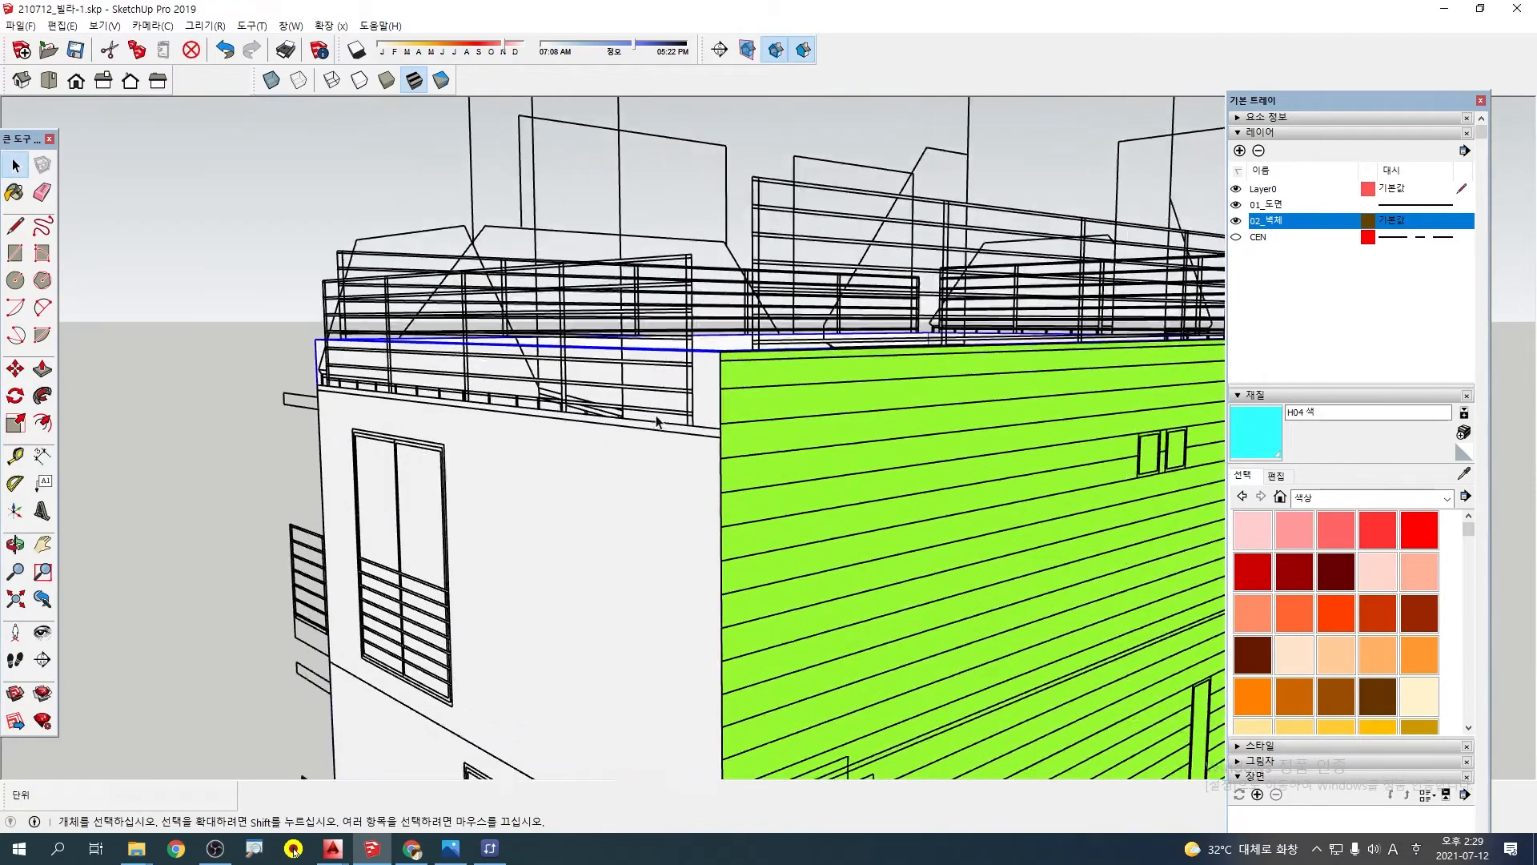
scroll(679, 496, down, 5)
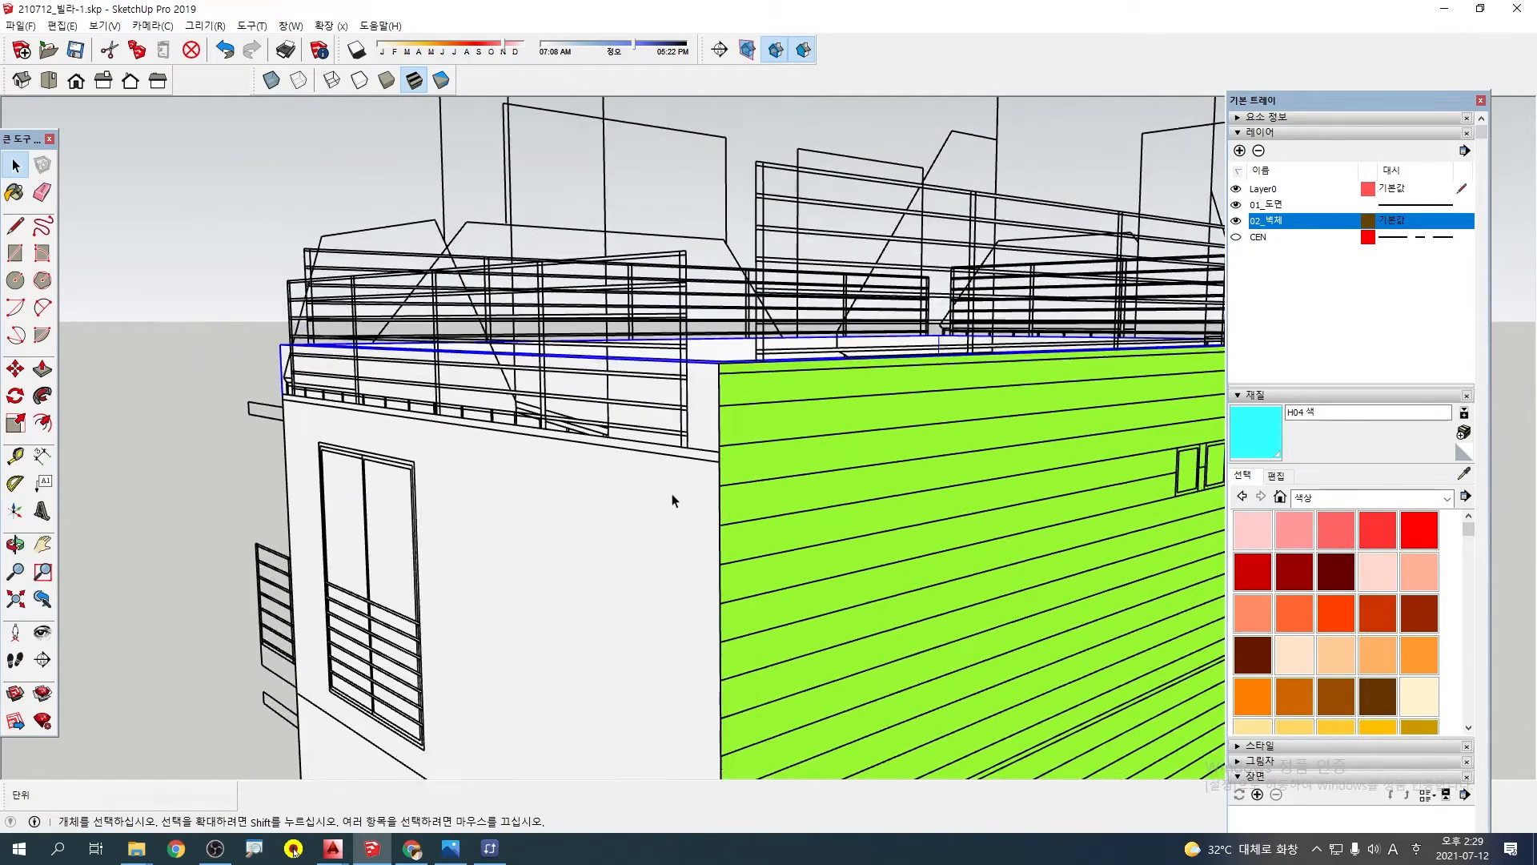
middle_drag(686, 484, 741, 477)
scroll(743, 475, up, 2)
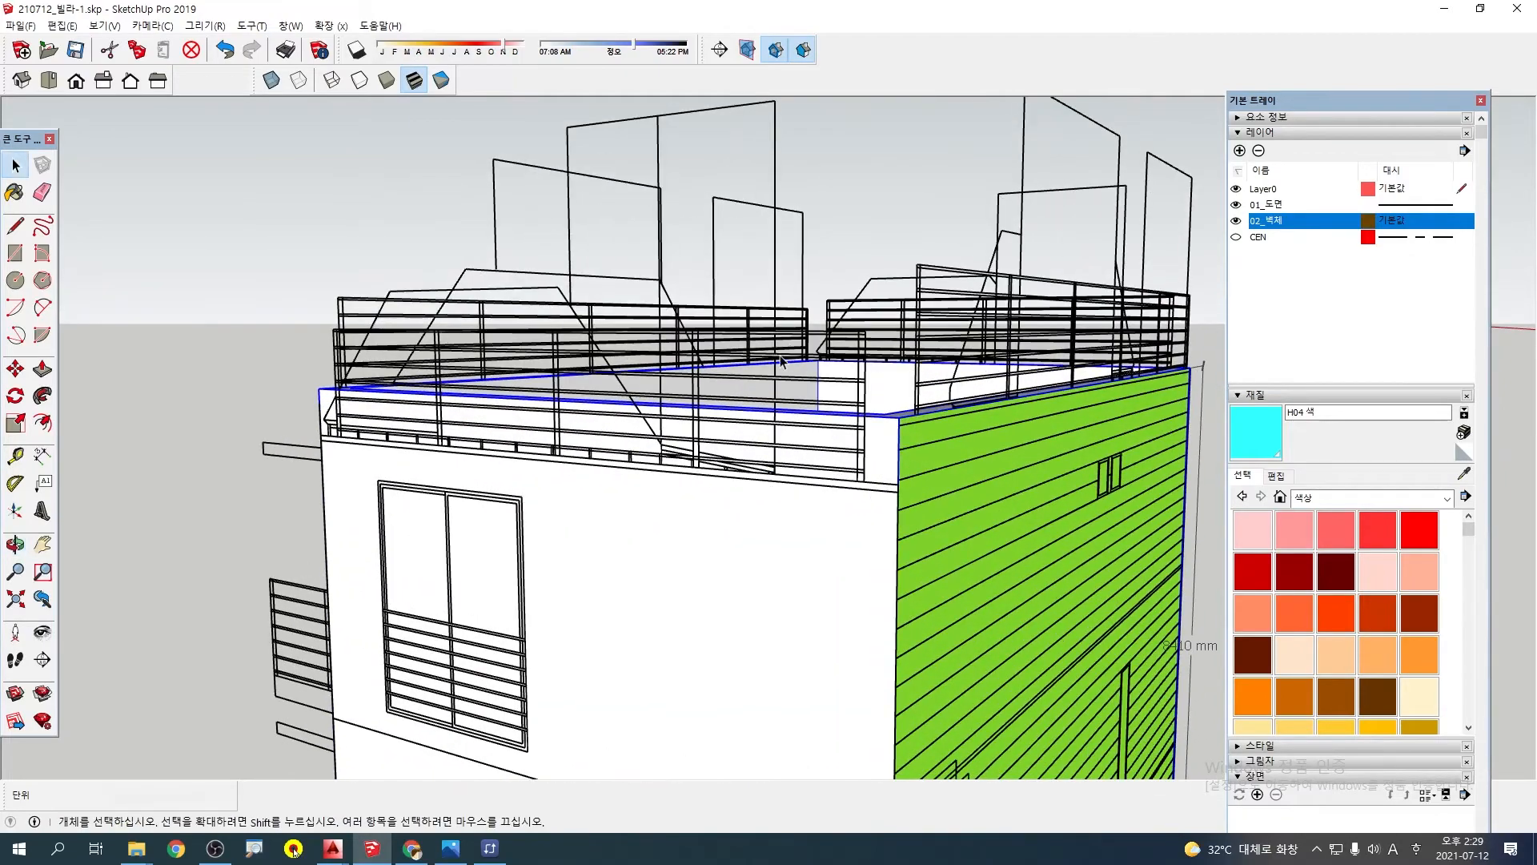
middle_drag(832, 393, 703, 558)
scroll(601, 469, up, 2)
click(596, 471)
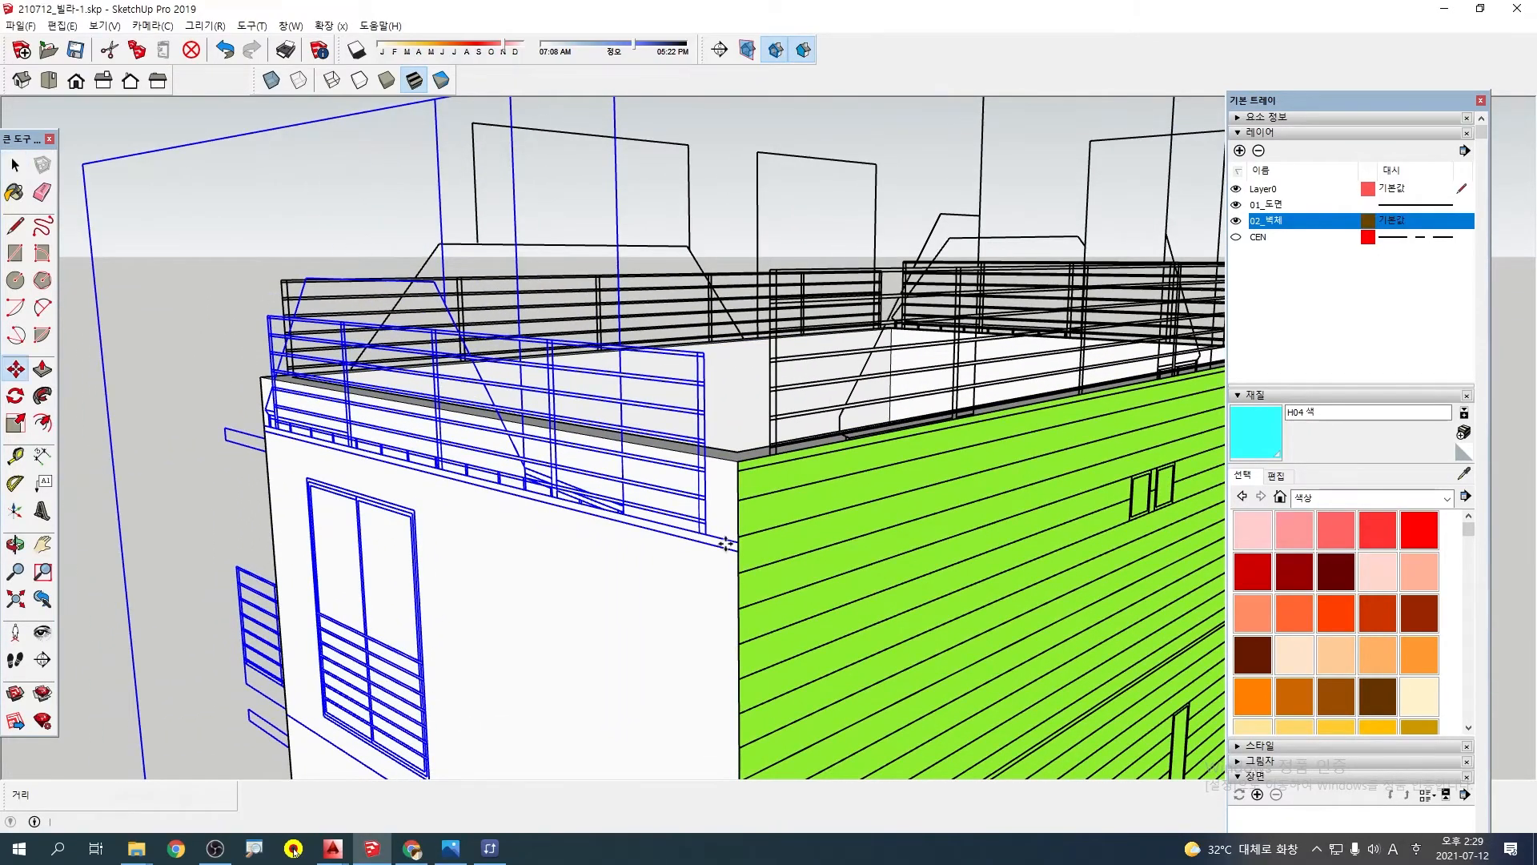
scroll(726, 545, up, 2)
drag(744, 540, 743, 419)
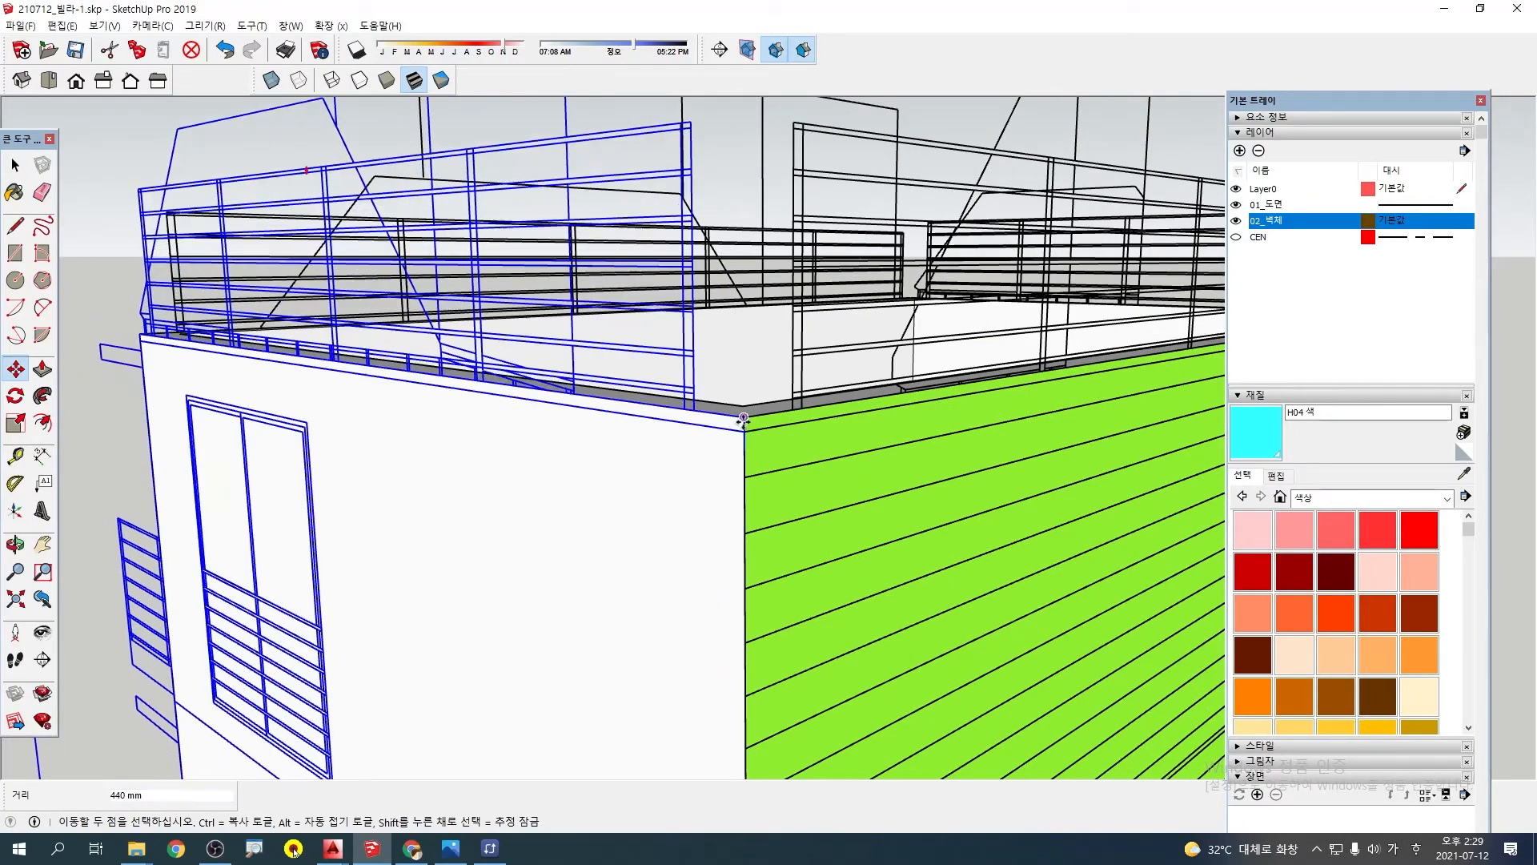
scroll(571, 489, down, 3)
Move the yellow wall's elevation drawing up 140 mm to align its parapet line with the wall's top corner
middle_drag(571, 489, 894, 428)
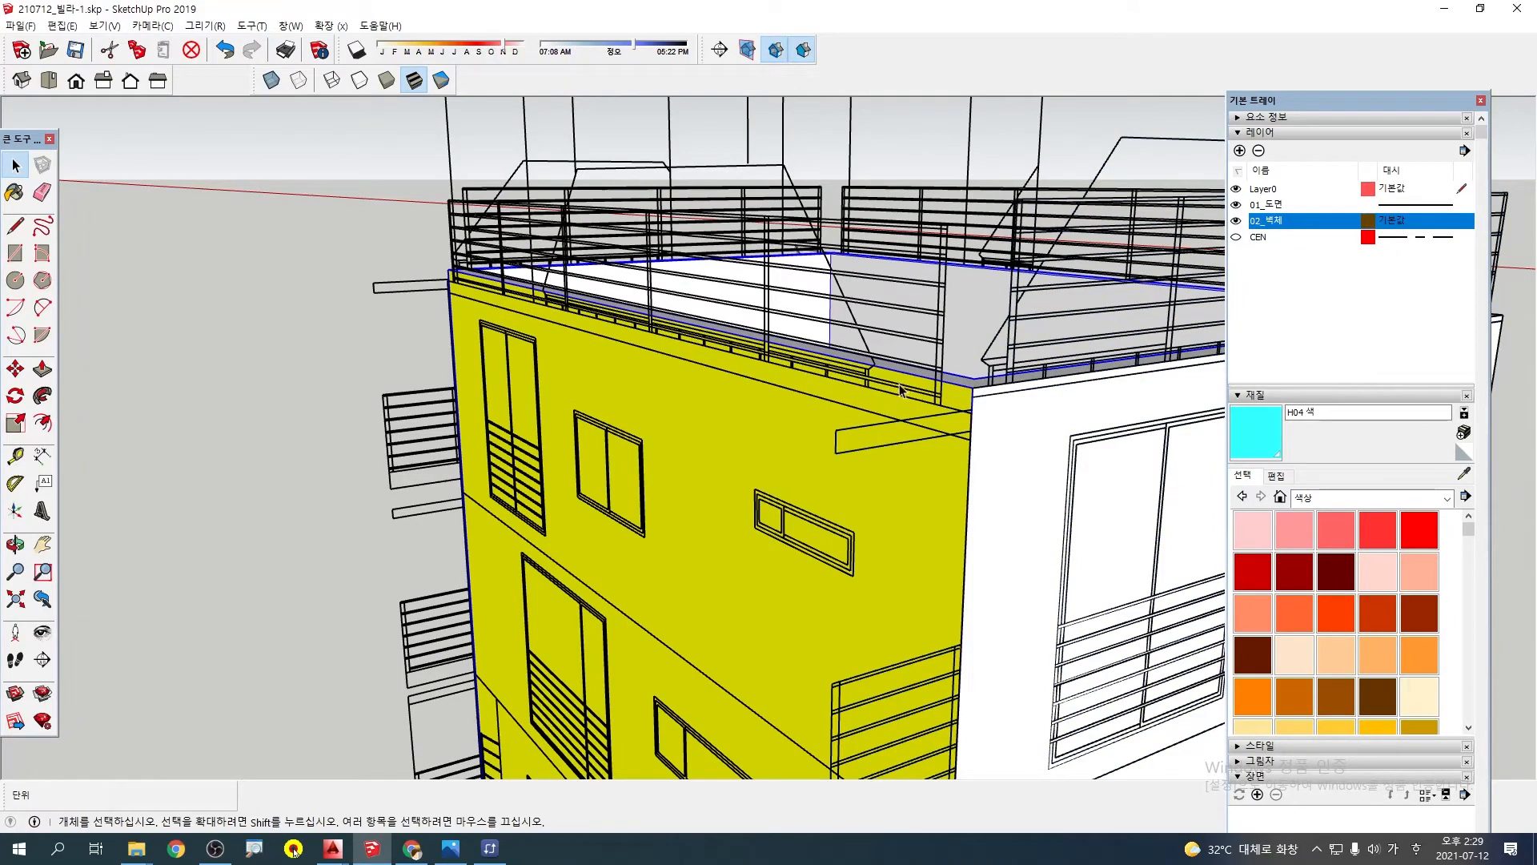
scroll(921, 394, up, 2)
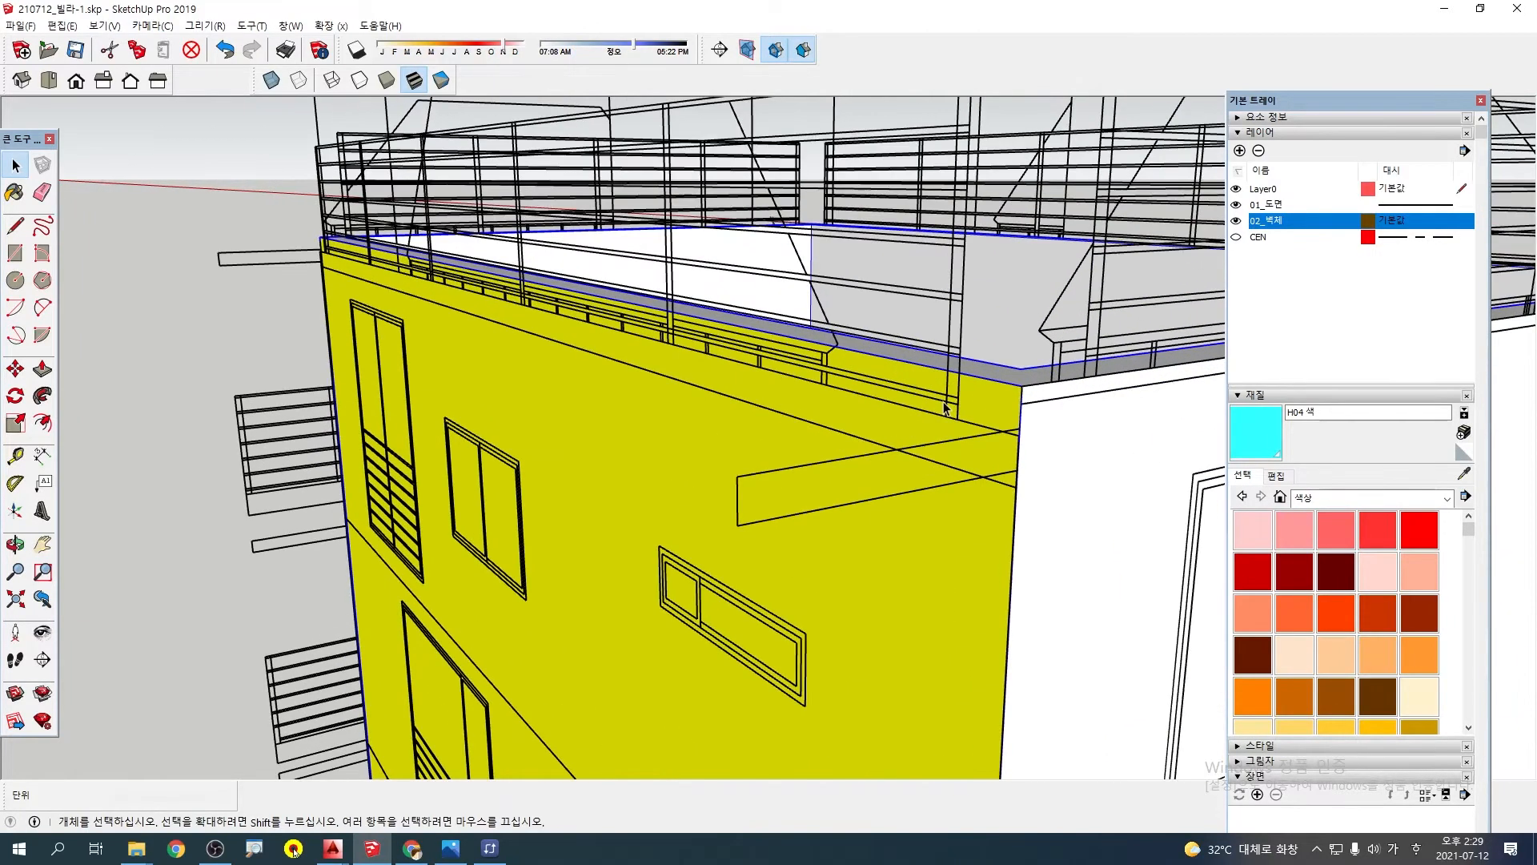
click(970, 318)
middle_drag(970, 319, 811, 457)
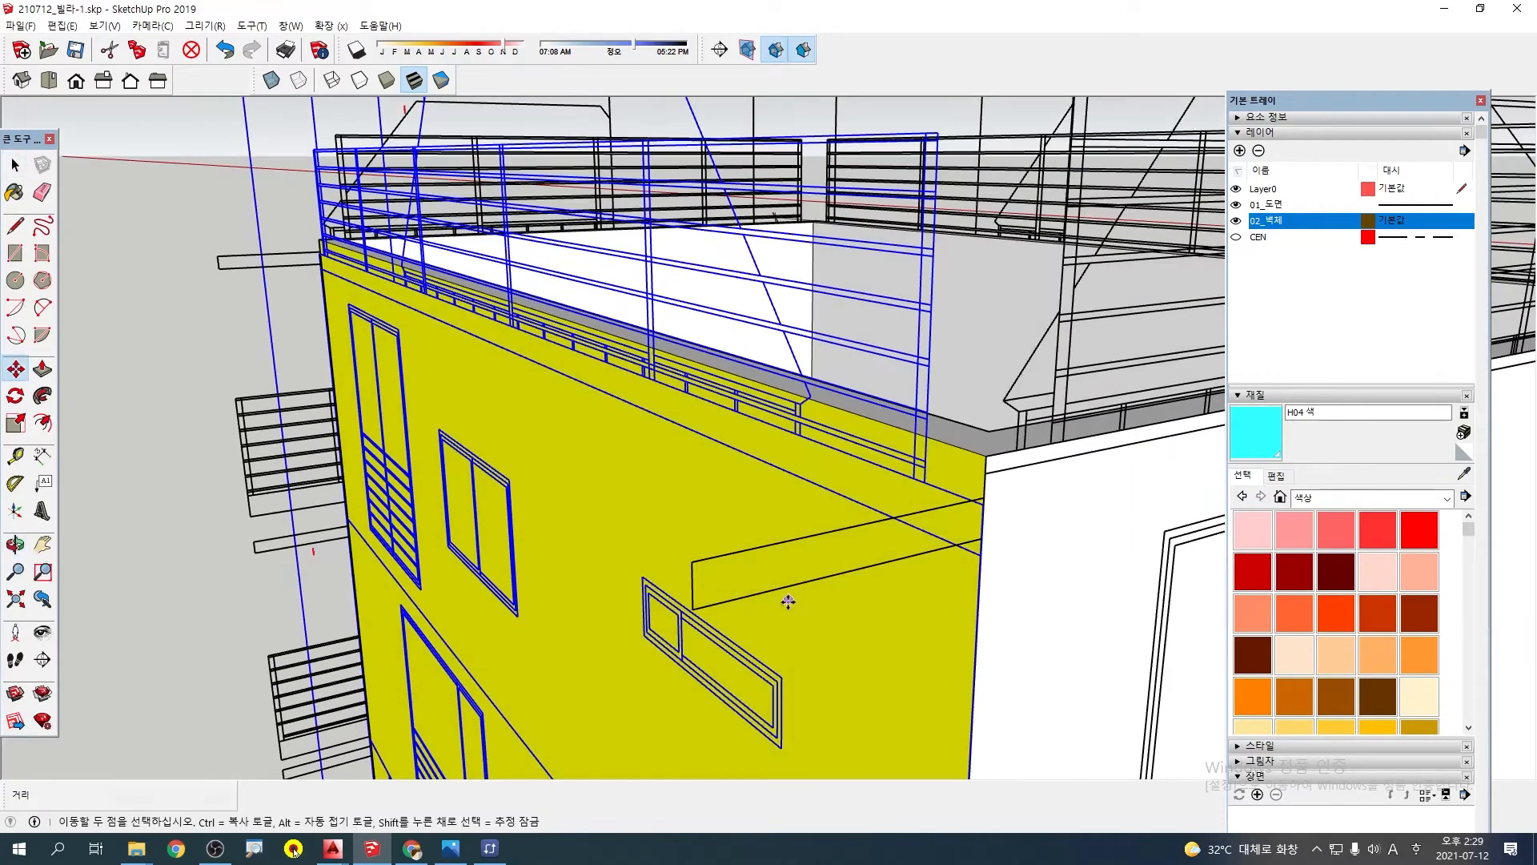
scroll(981, 500, up, 2)
click(981, 503)
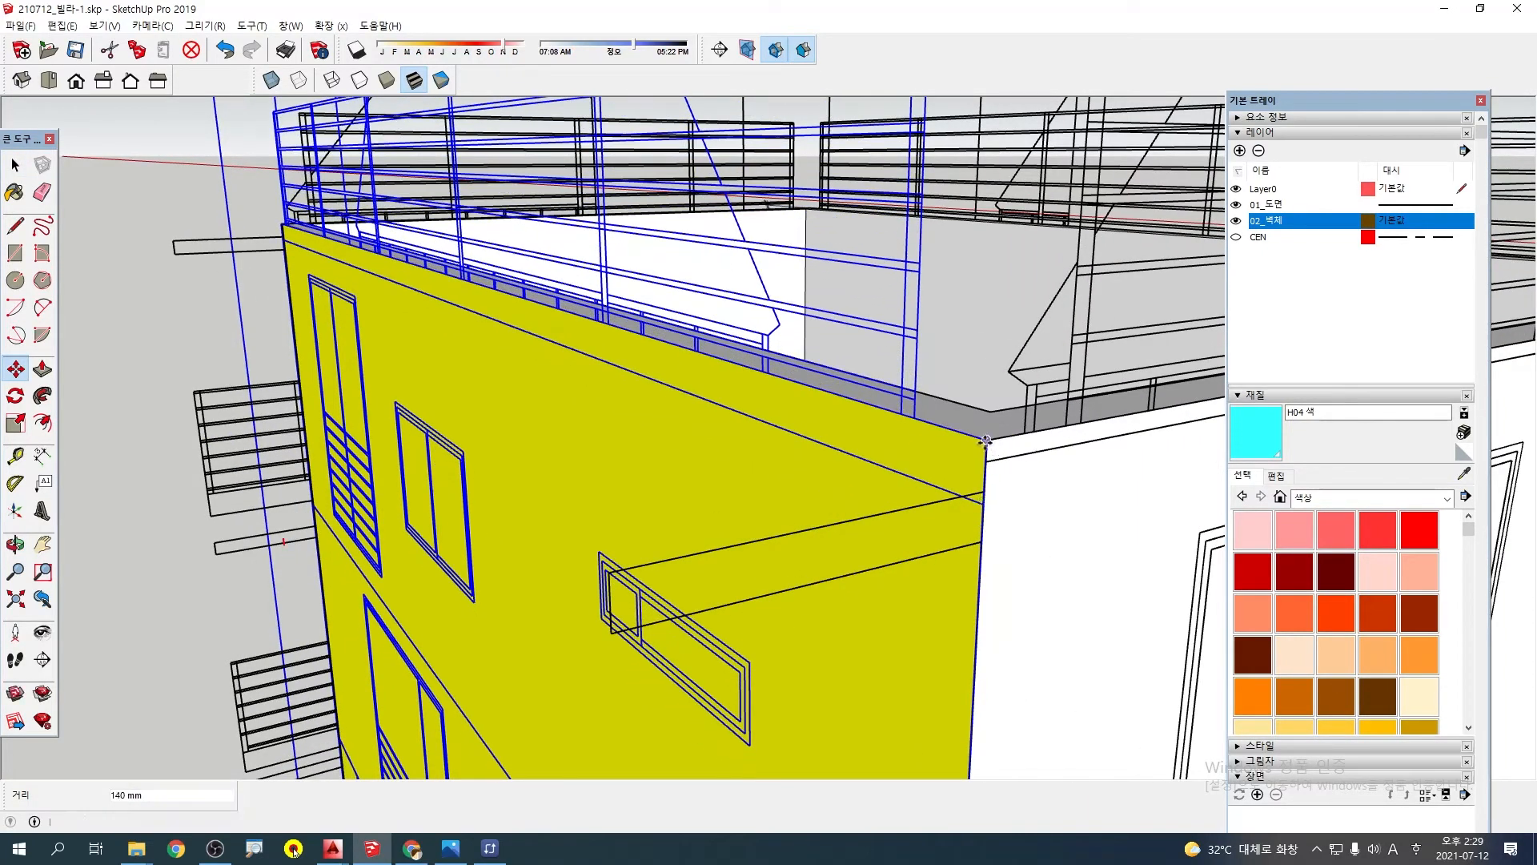
middle_drag(989, 443, 1218, 502)
Check the elevation drawings against the roof edge and wall corners on all sides of the villa
scroll(971, 437, up, 5)
scroll(959, 501, down, 3)
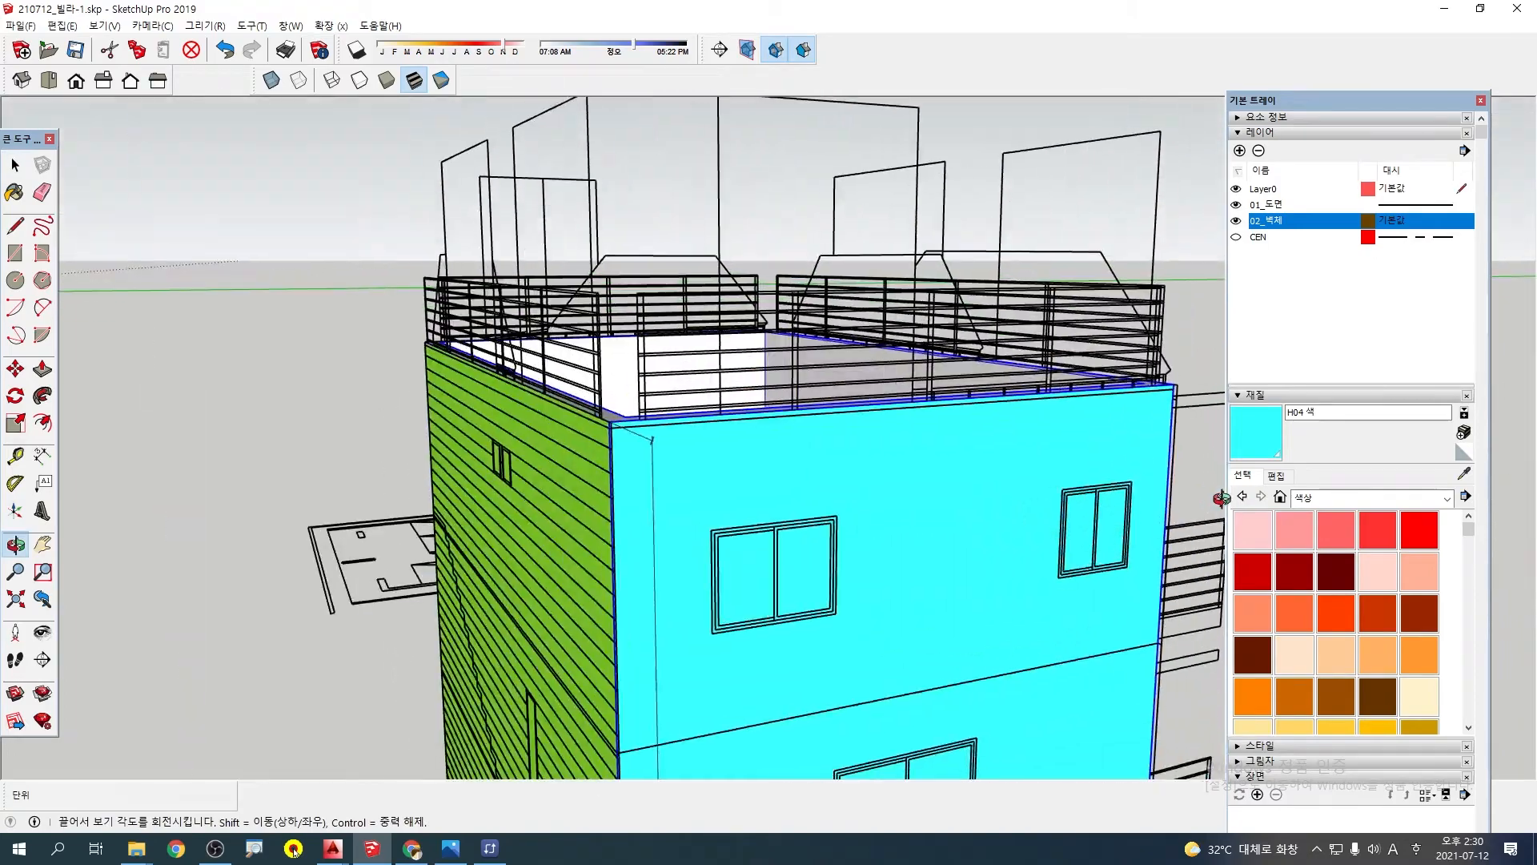
middle_drag(665, 512, 580, 549)
key(space)
scroll(587, 633, down, 4)
middle_drag(596, 673, 674, 497)
scroll(672, 498, down, 3)
shift+middle_drag(652, 120, 671, 359)
scroll(671, 359, up, 3)
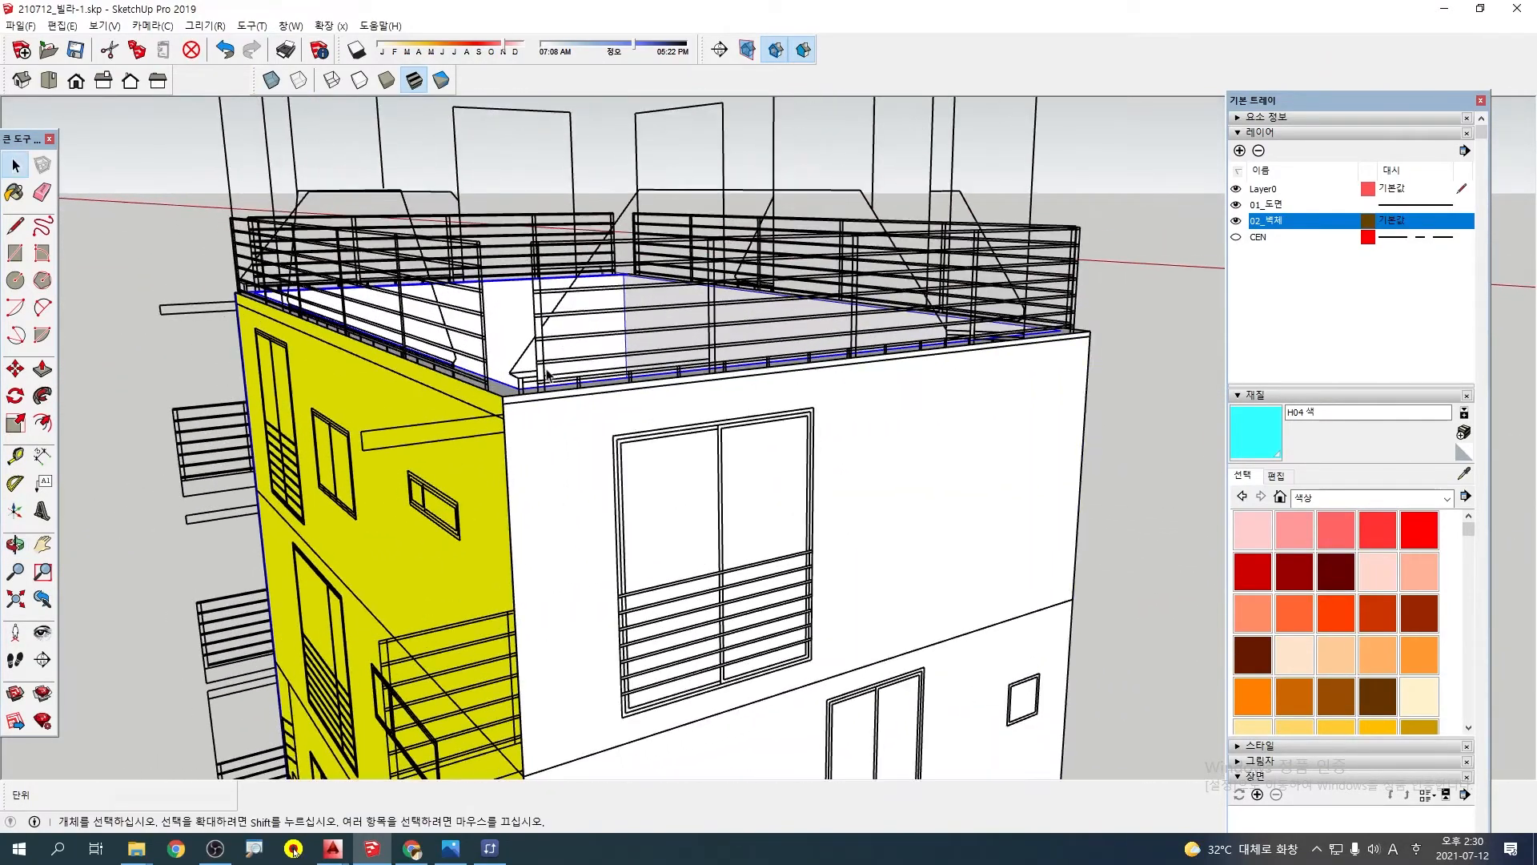
middle_drag(681, 418, 813, 446)
middle_drag(594, 535, 553, 528)
scroll(579, 565, down, 3)
shift+middle_drag(730, 626, 729, 436)
middle_drag(766, 657, 88, 617)
middle_drag(903, 608, 453, 600)
shift+middle_drag(503, 414, 740, 497)
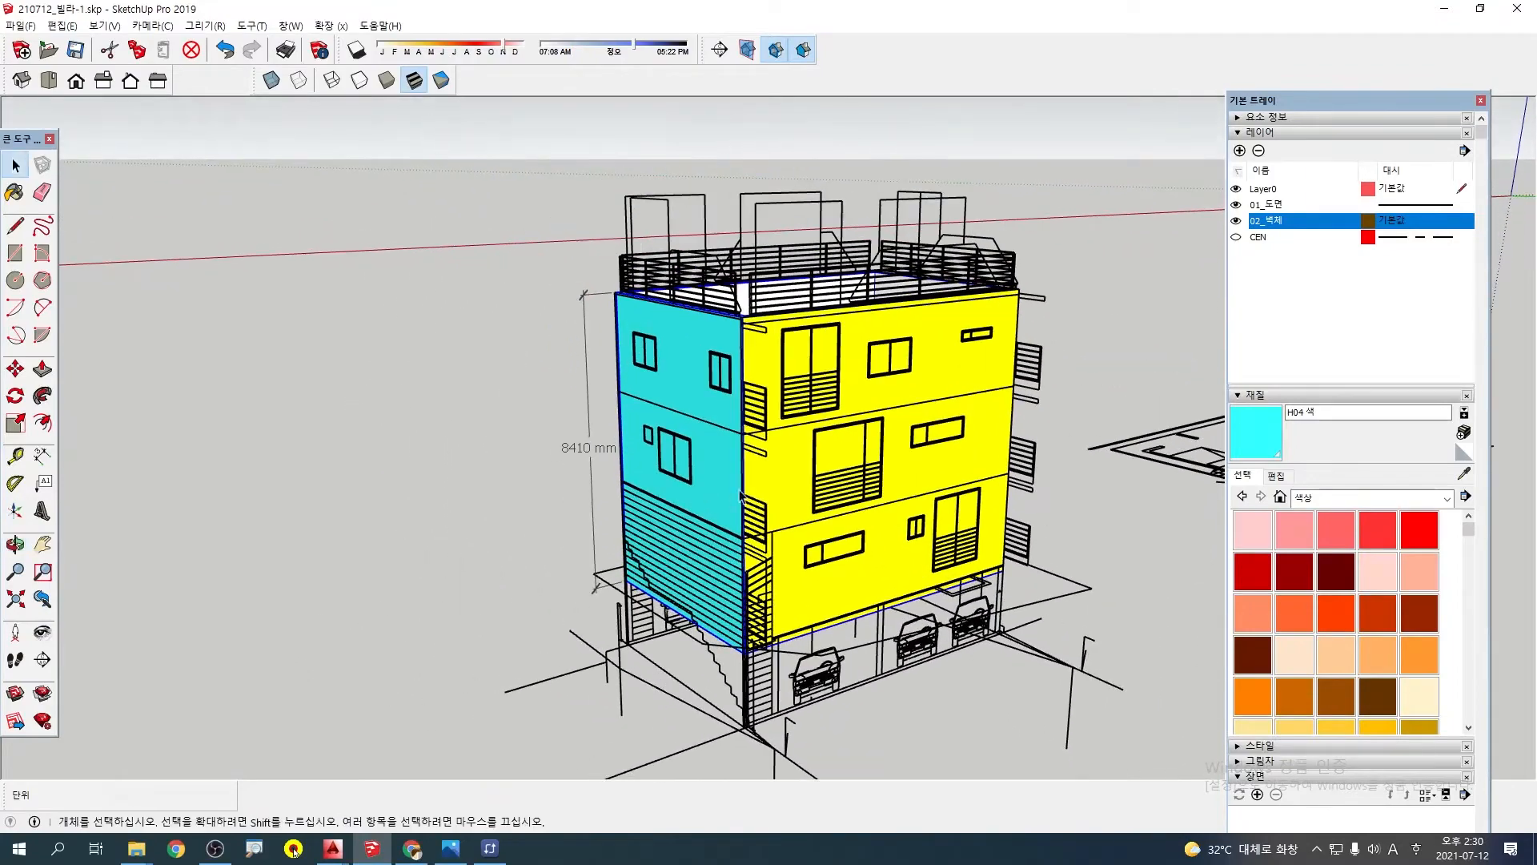
Examine the parking level, stairs and ground lines beneath the cyan and yellow walls
shift+middle_drag(905, 488, 799, 477)
mouse_move(467, 523)
middle_down()
mouse_move(497, 515)
mouse_move(478, 515)
middle_up()
scroll(794, 562, up, 2)
scroll(837, 671, up, 3)
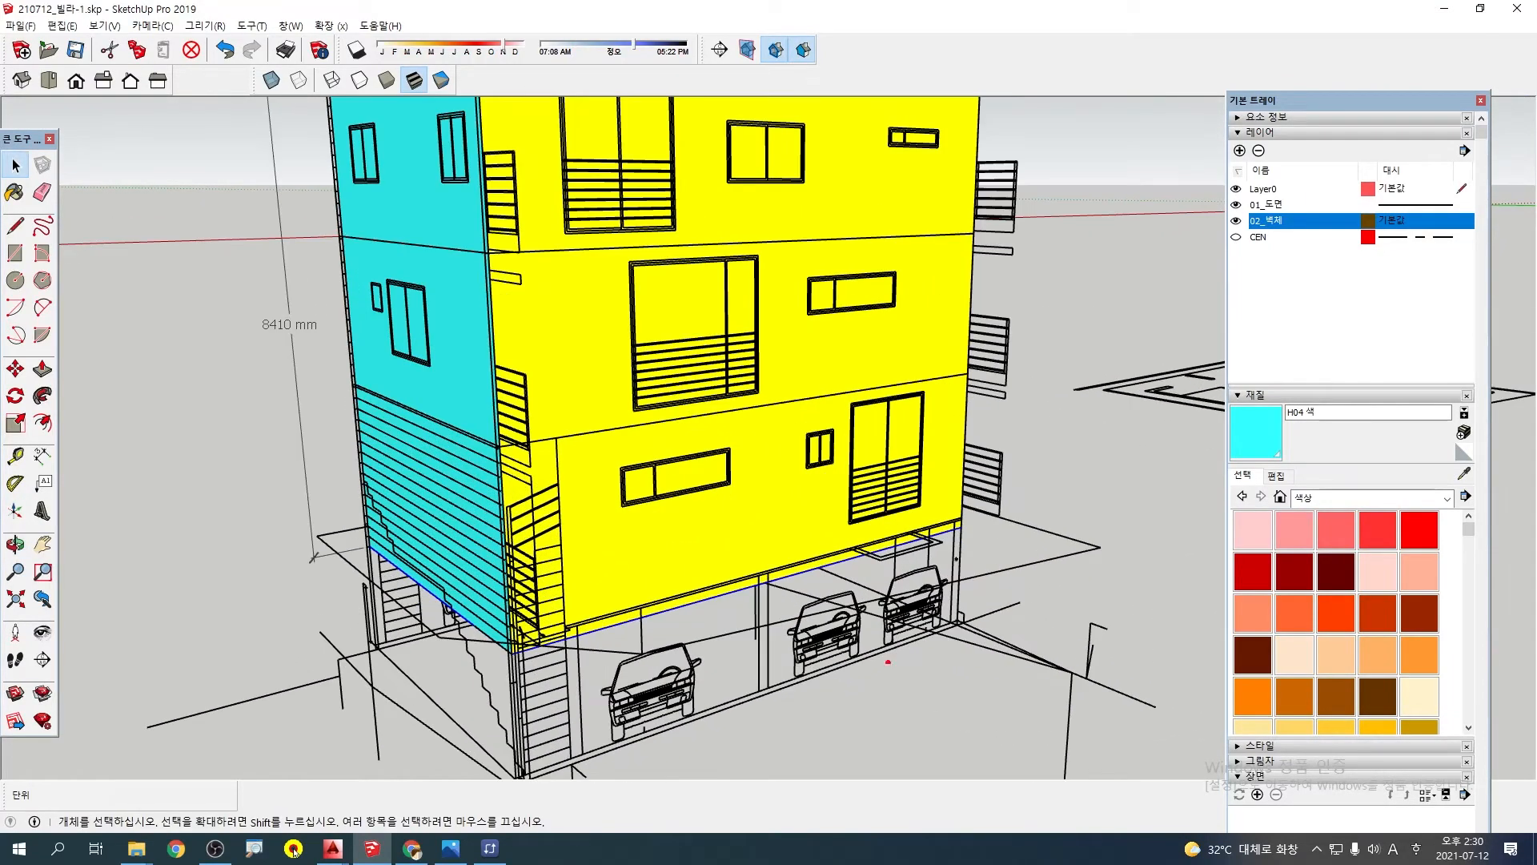
mouse_move(884, 679)
mouse_down()
mouse_move(693, 553)
mouse_move(858, 691)
mouse_move(724, 695)
mouse_up()
key(Escape)
scroll(819, 581, down, 2)
scroll(676, 606, up, 3)
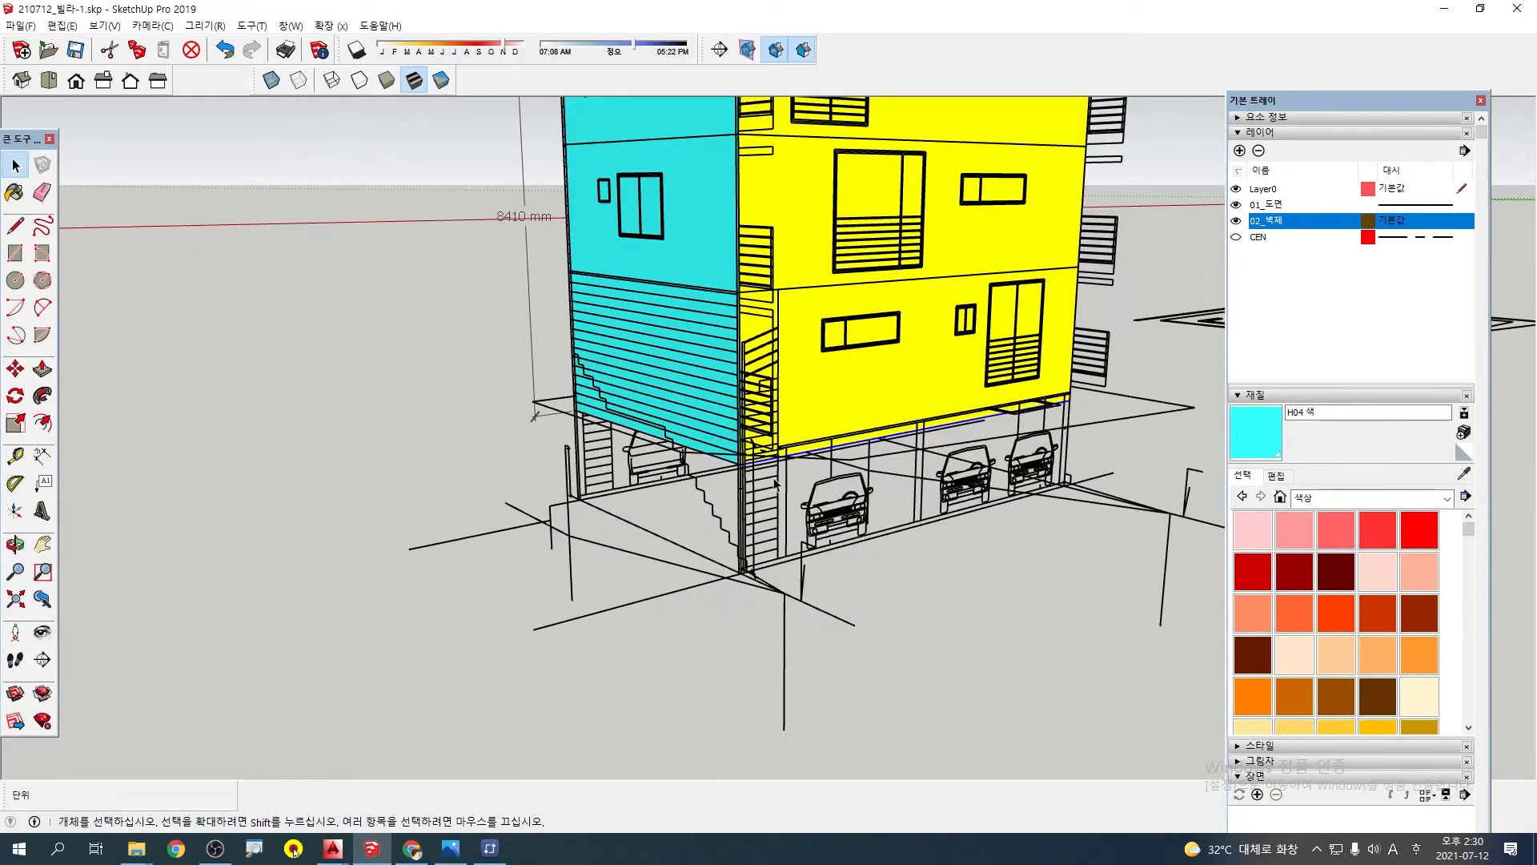
scroll(775, 484, down, 3)
scroll(723, 543, up, 2)
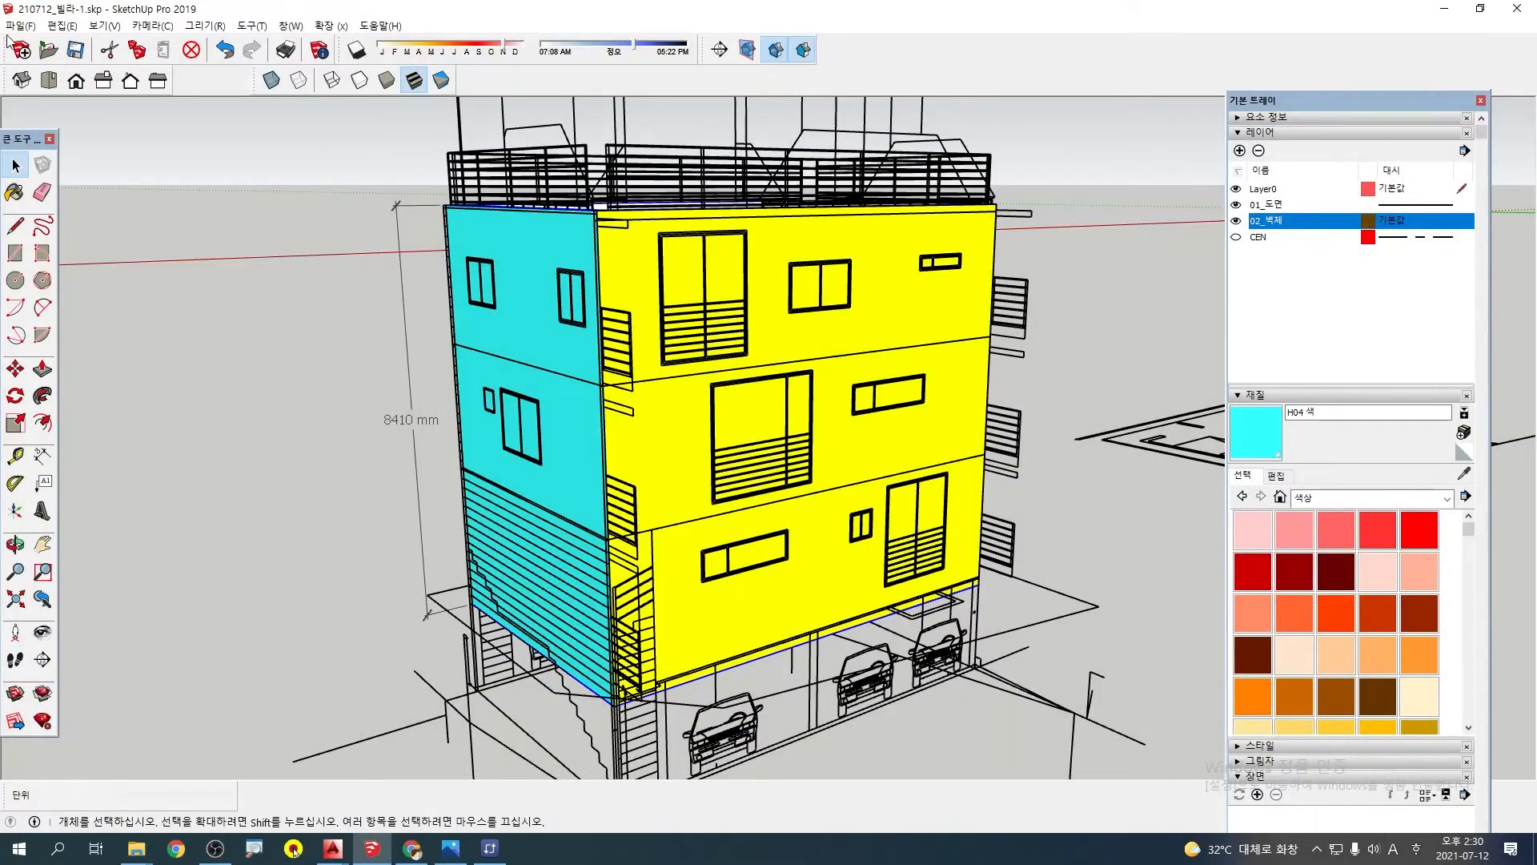
Save the villa model
click(20, 26)
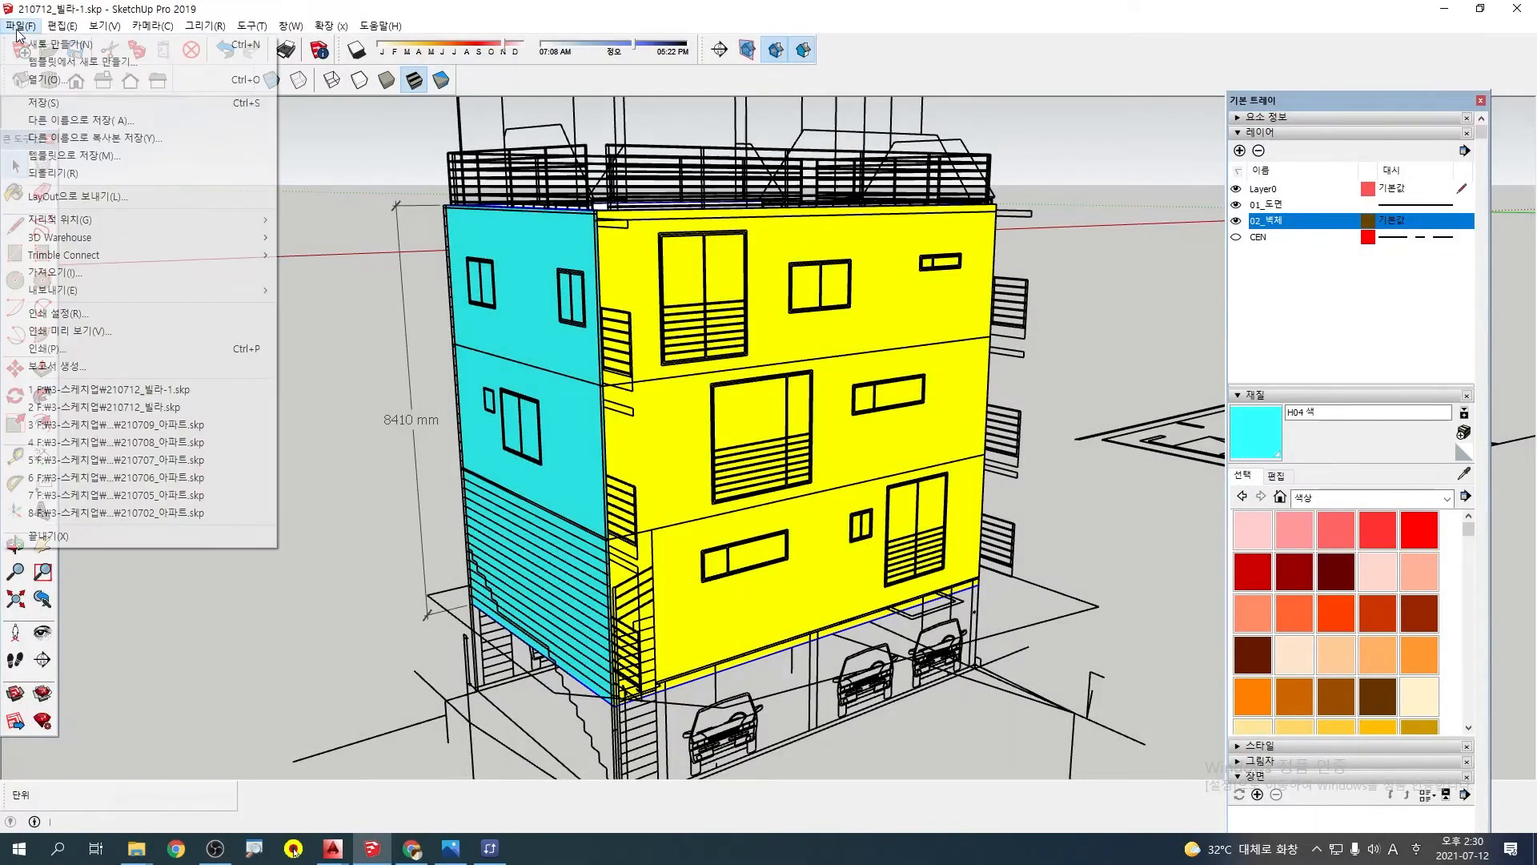
click(48, 100)
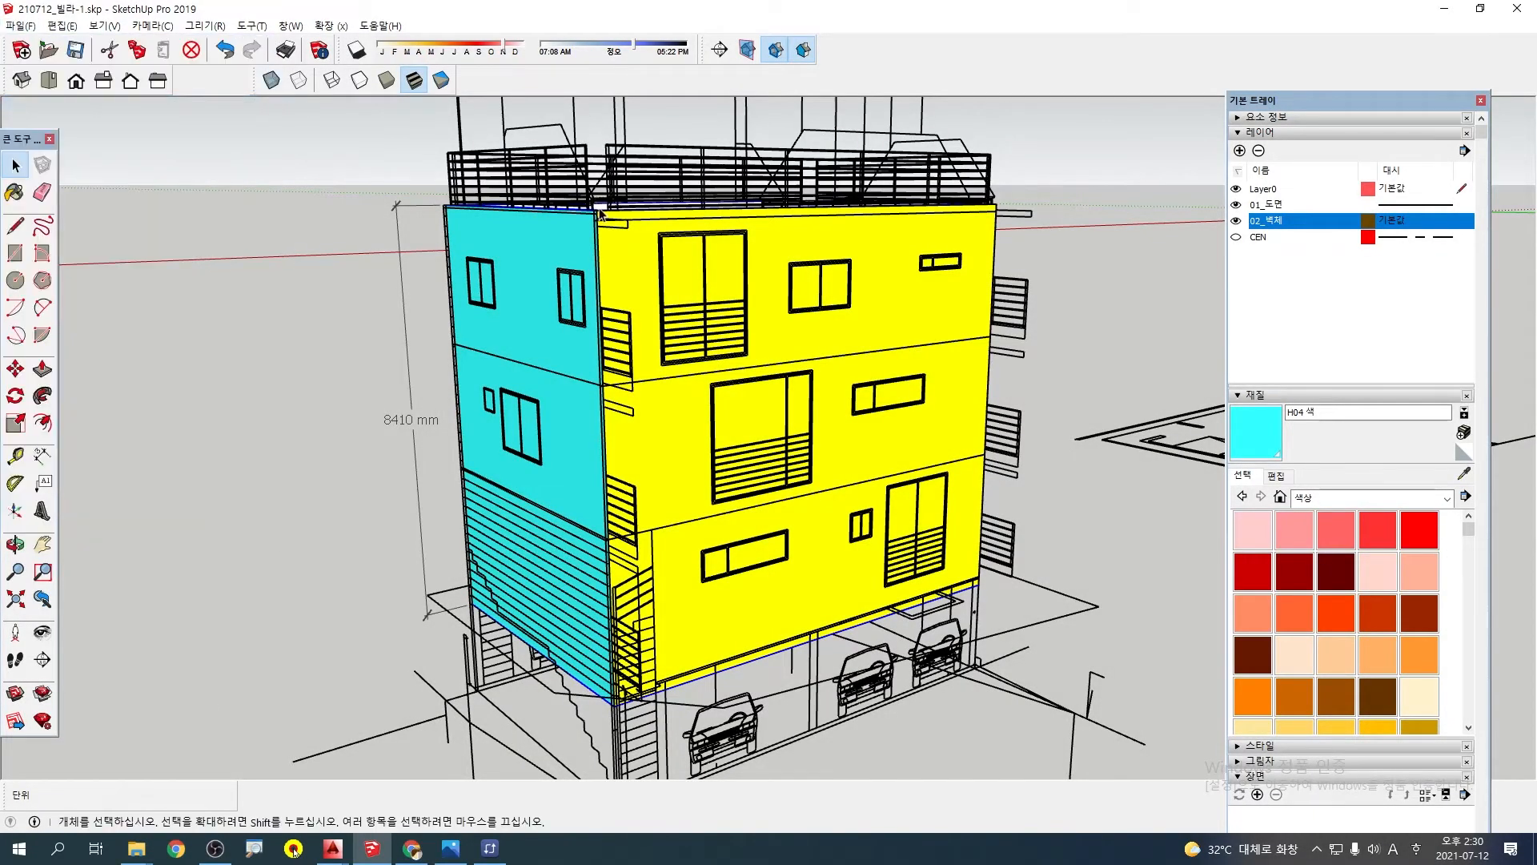
Examine the roof edge and top corner of the green wall against its elevation drawing
scroll(600, 210, up, 4)
click(599, 209)
middle_drag(599, 208, 632, 218)
scroll(558, 216, down, 2)
middle_drag(466, 378, 1049, 431)
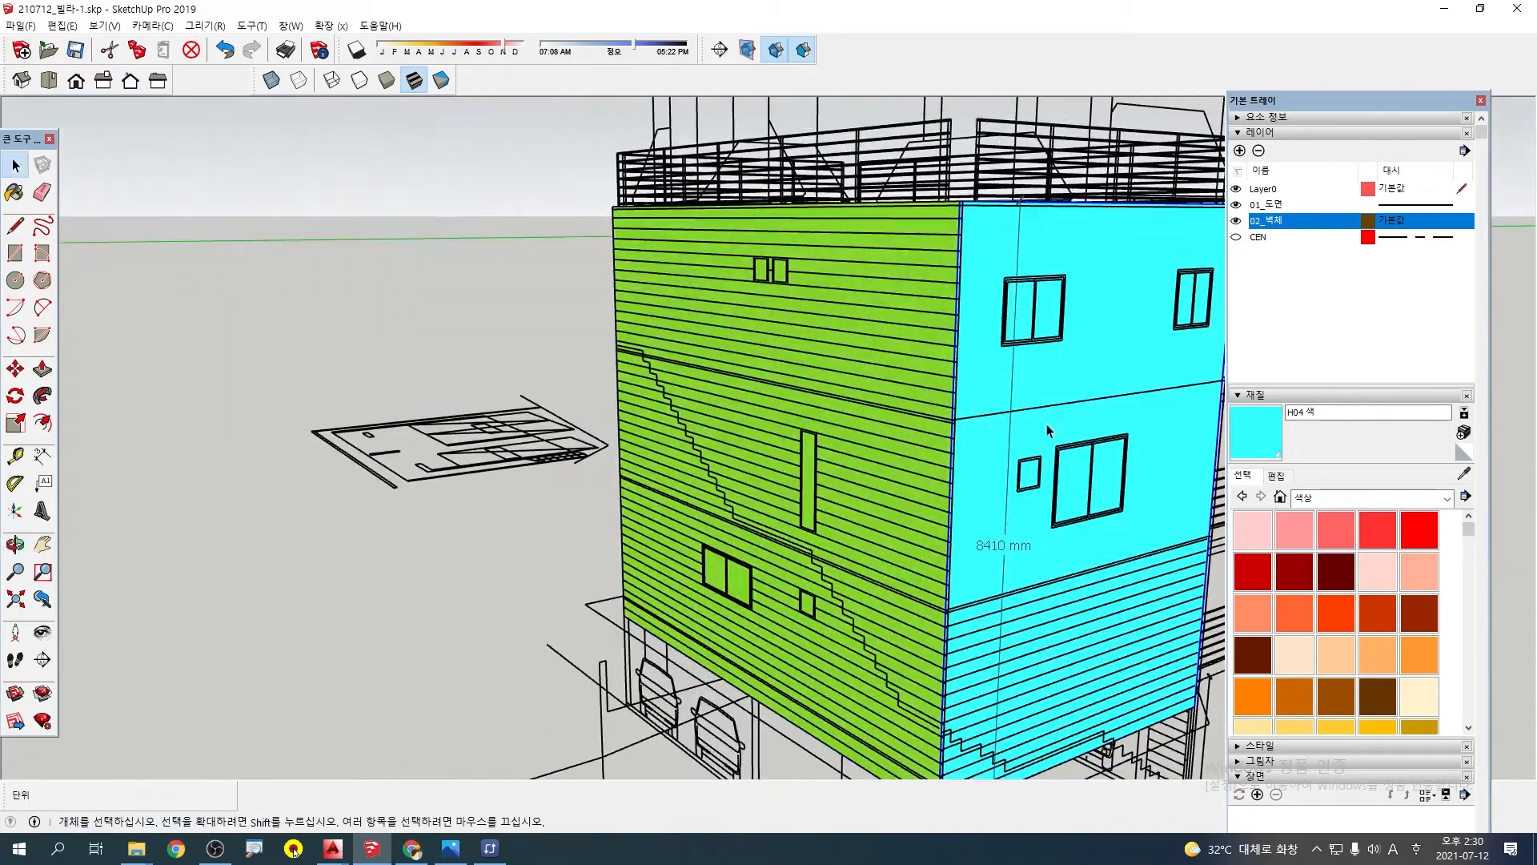
middle_drag(617, 366, 893, 424)
scroll(895, 353, up, 3)
shift+middle_drag(892, 307, 744, 308)
scroll(519, 310, up, 2)
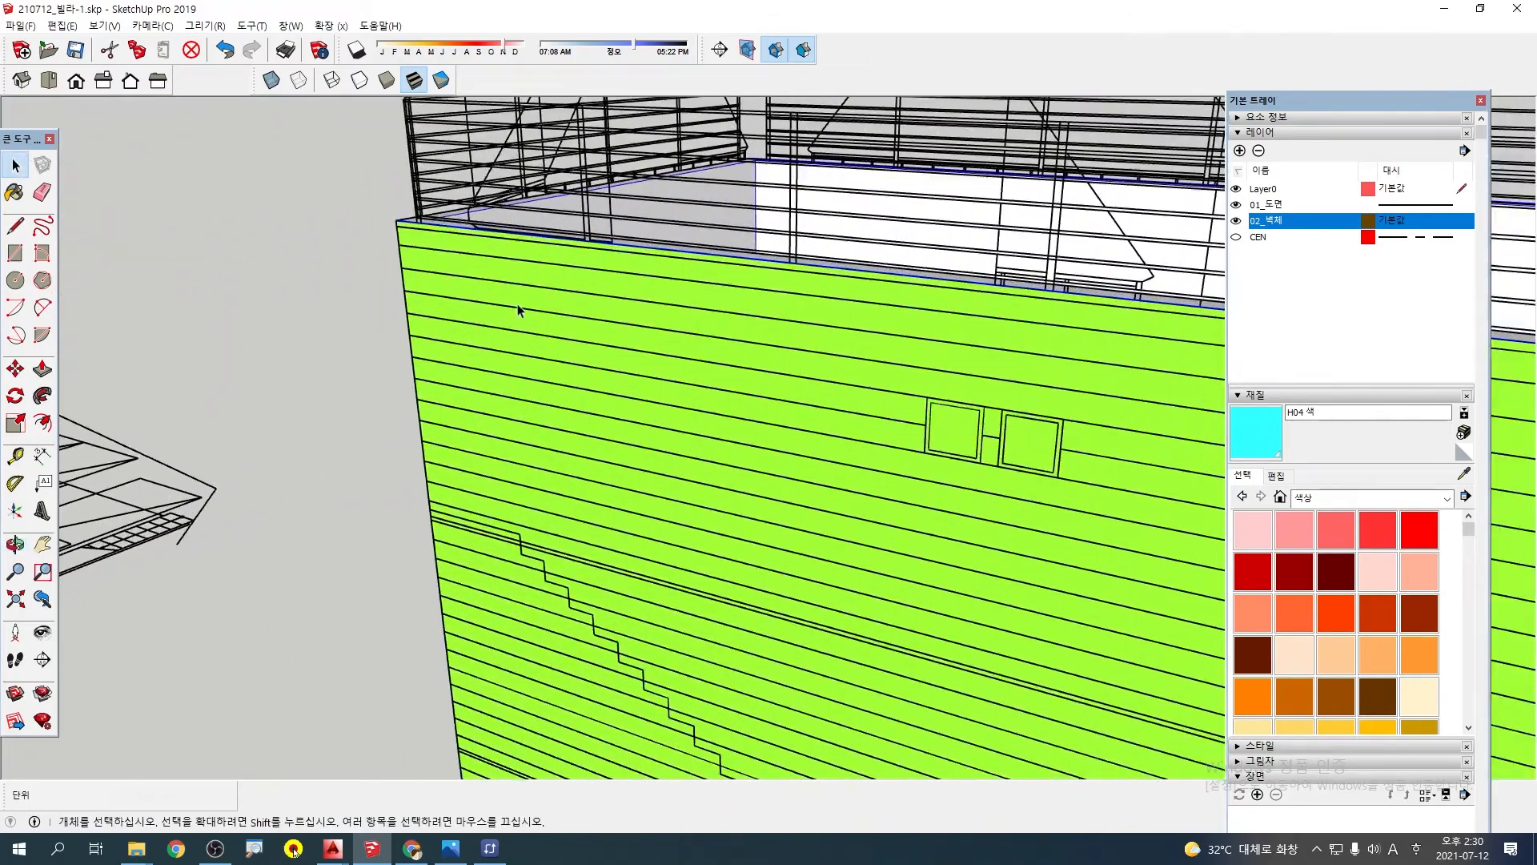
scroll(519, 271, up, 2)
scroll(458, 254, down, 2)
mouse_move(458, 255)
middle_down()
mouse_move(373, 241)
mouse_move(462, 437)
middle_up()
mouse_move(436, 389)
mouse_down()
mouse_move(472, 446)
mouse_move(509, 458)
mouse_up()
key(Escape)
scroll(439, 436, up, 2)
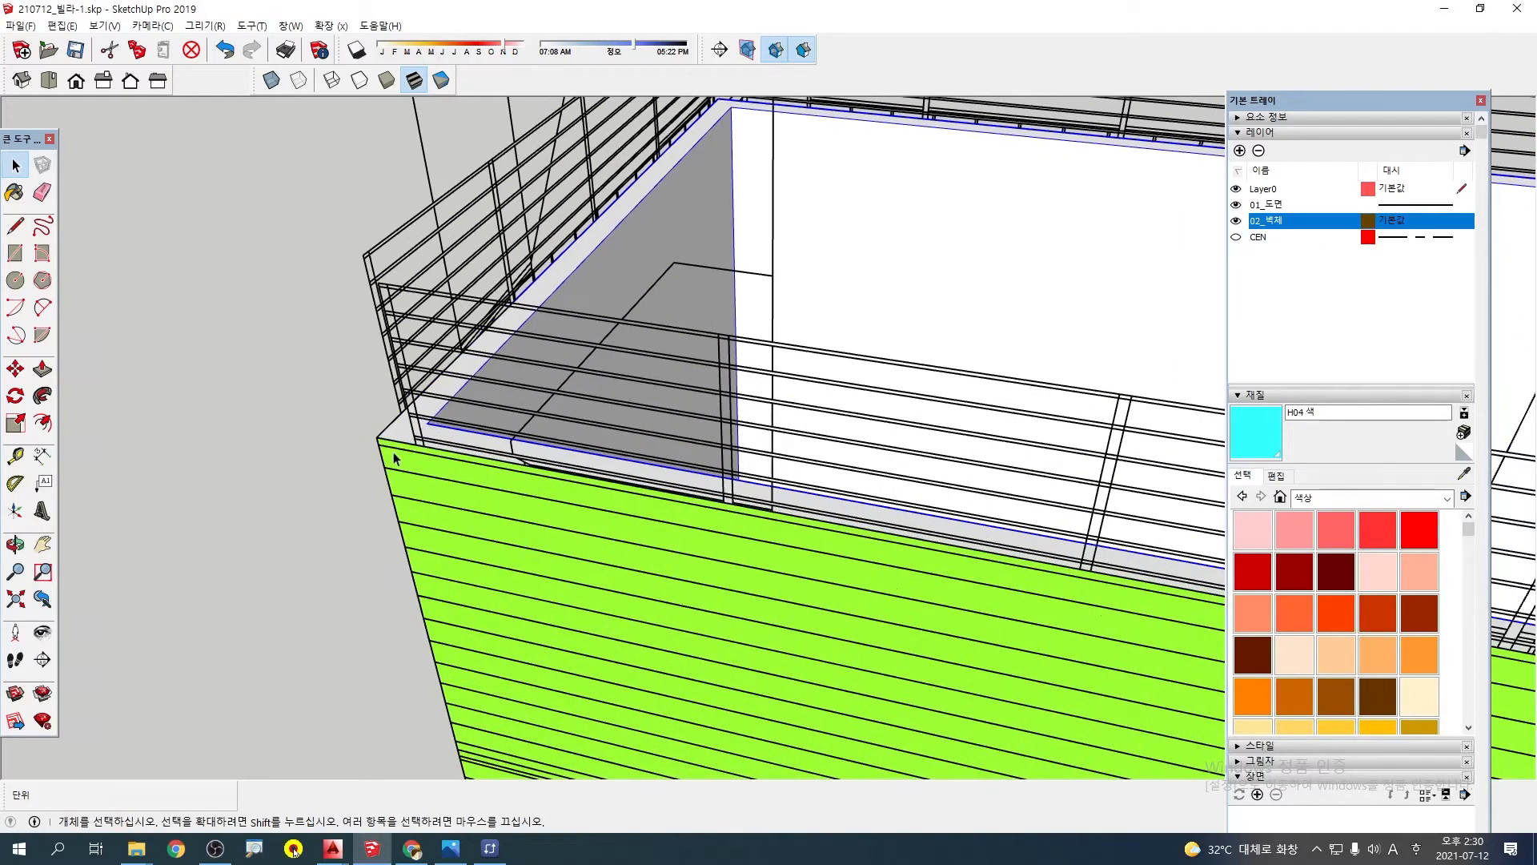
Open the wall group and paint the top face of the walls red with color A05
middle_drag(392, 456, 541, 468)
scroll(569, 461, up, 2)
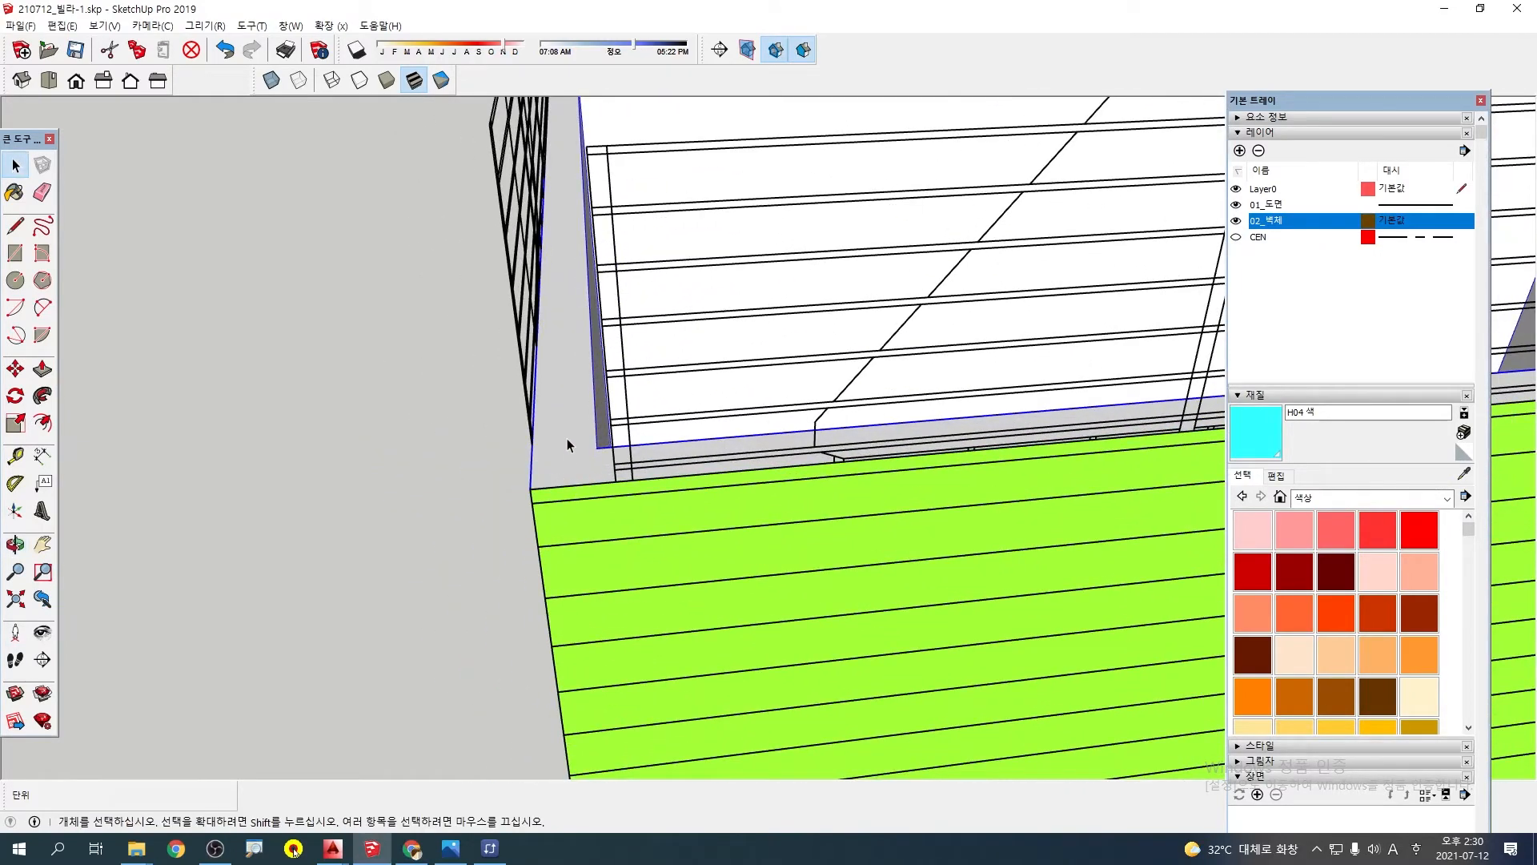
click(566, 434)
double_click(573, 415)
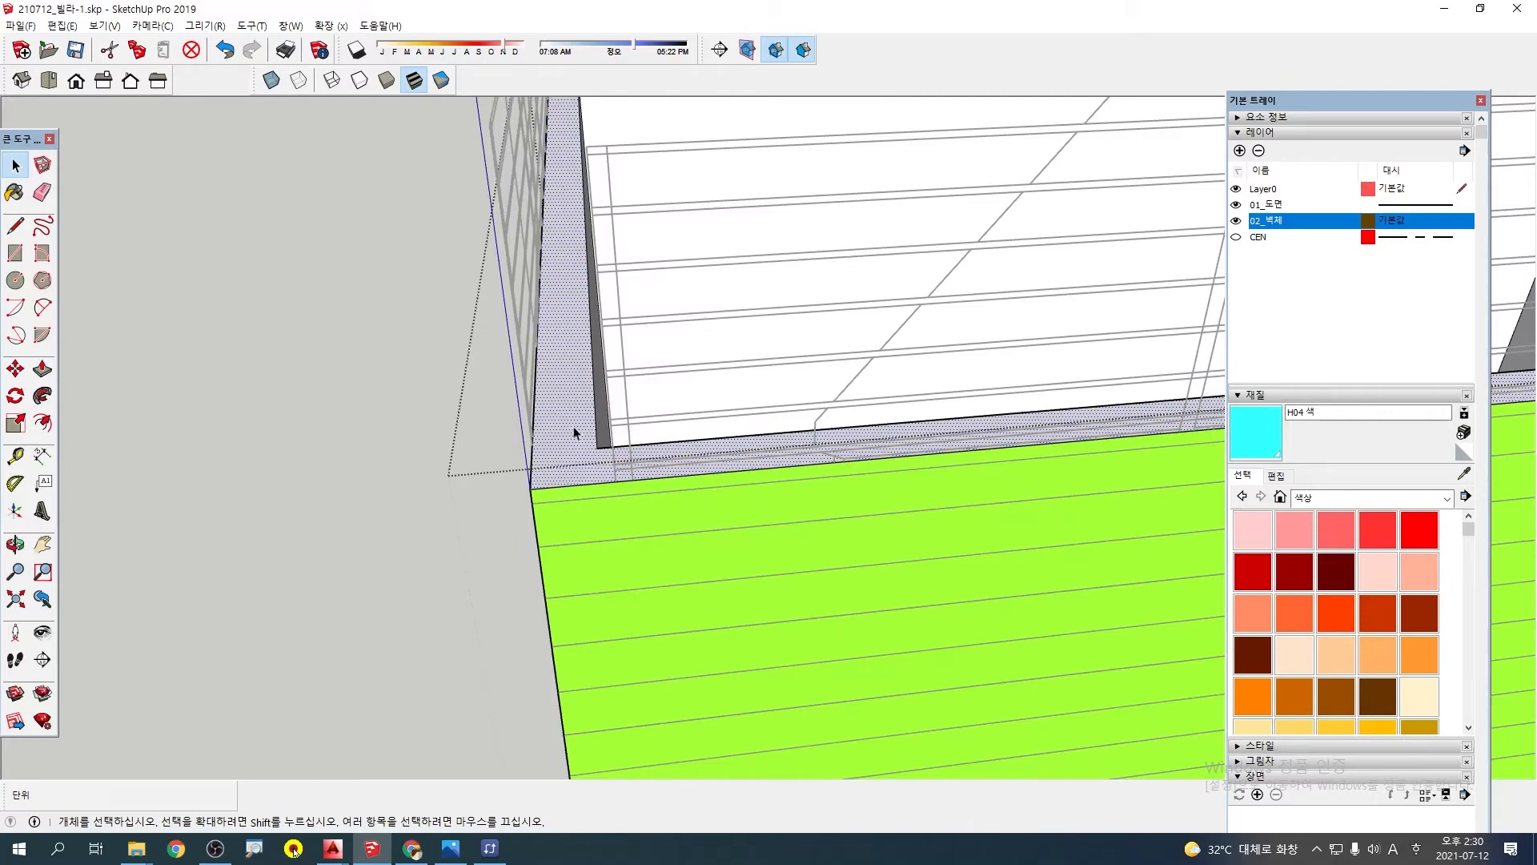
key(b)
alt+click(913, 470)
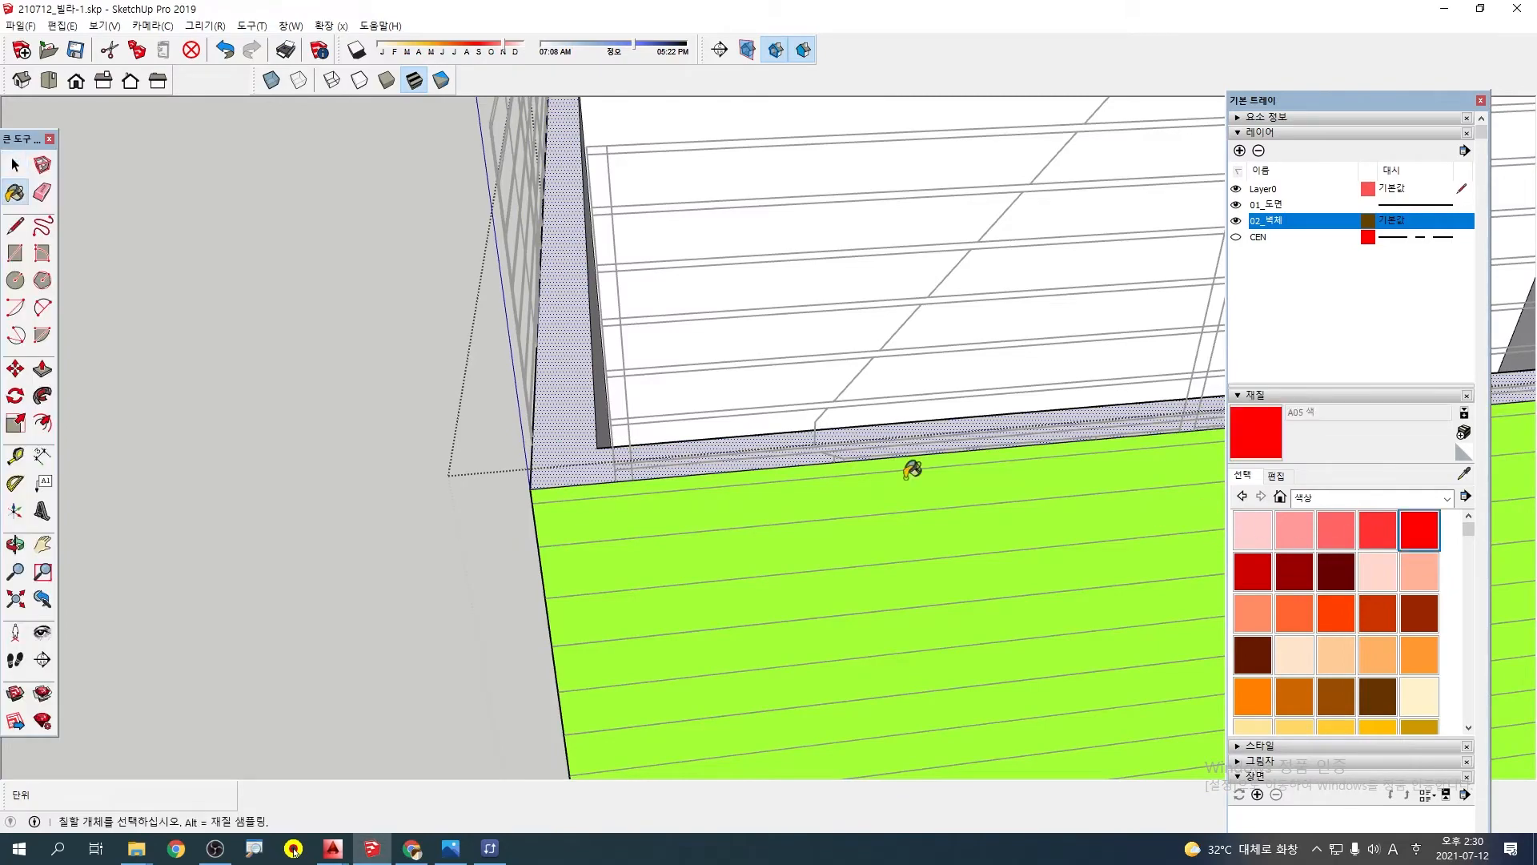
click(563, 407)
scroll(563, 407, down, 6)
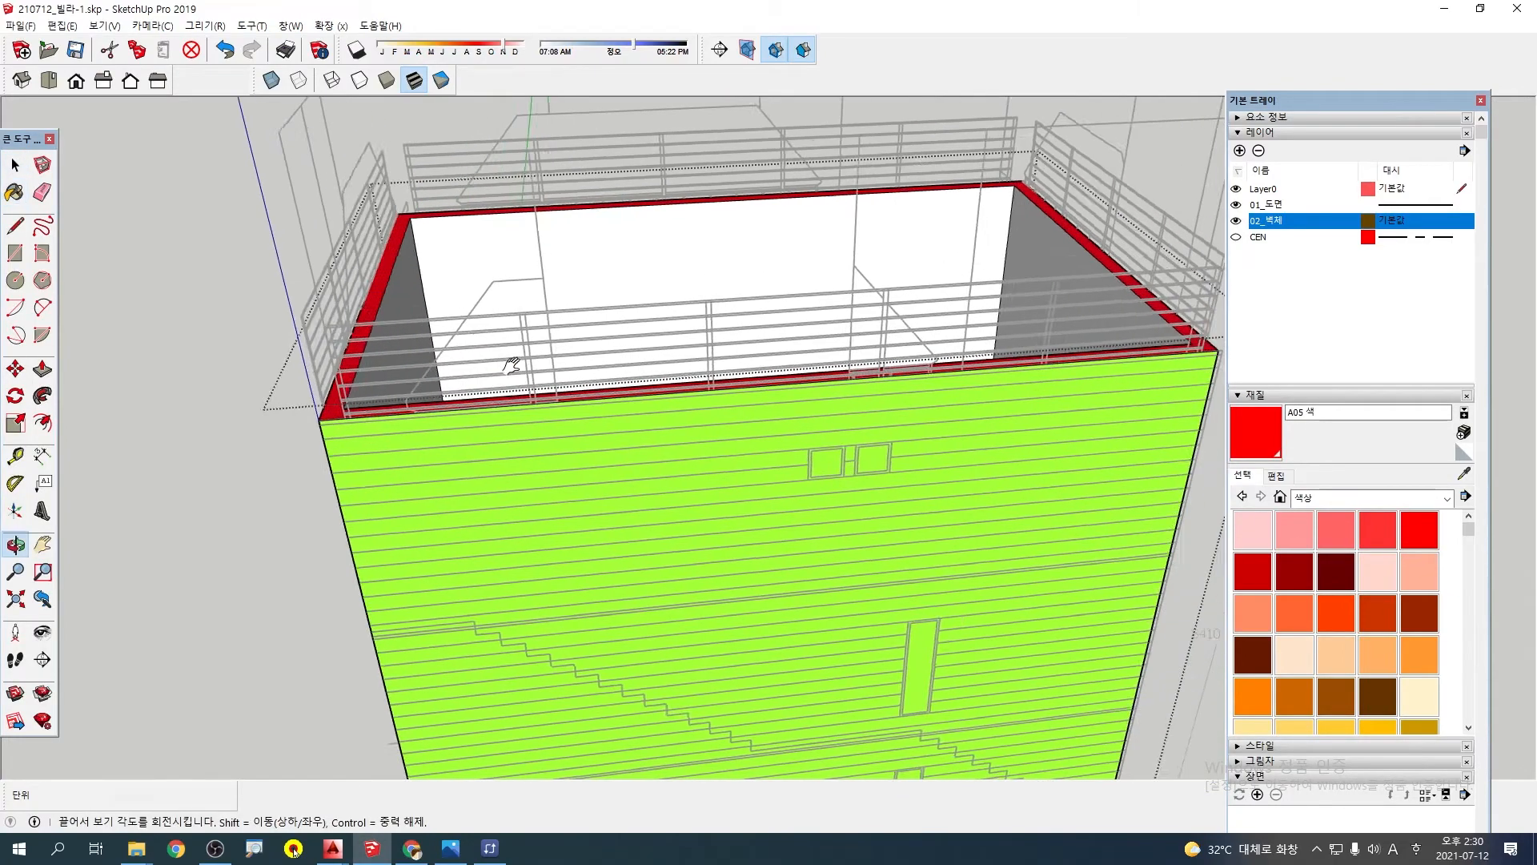
scroll(474, 535, up, 2)
key(space)
key(Escape)
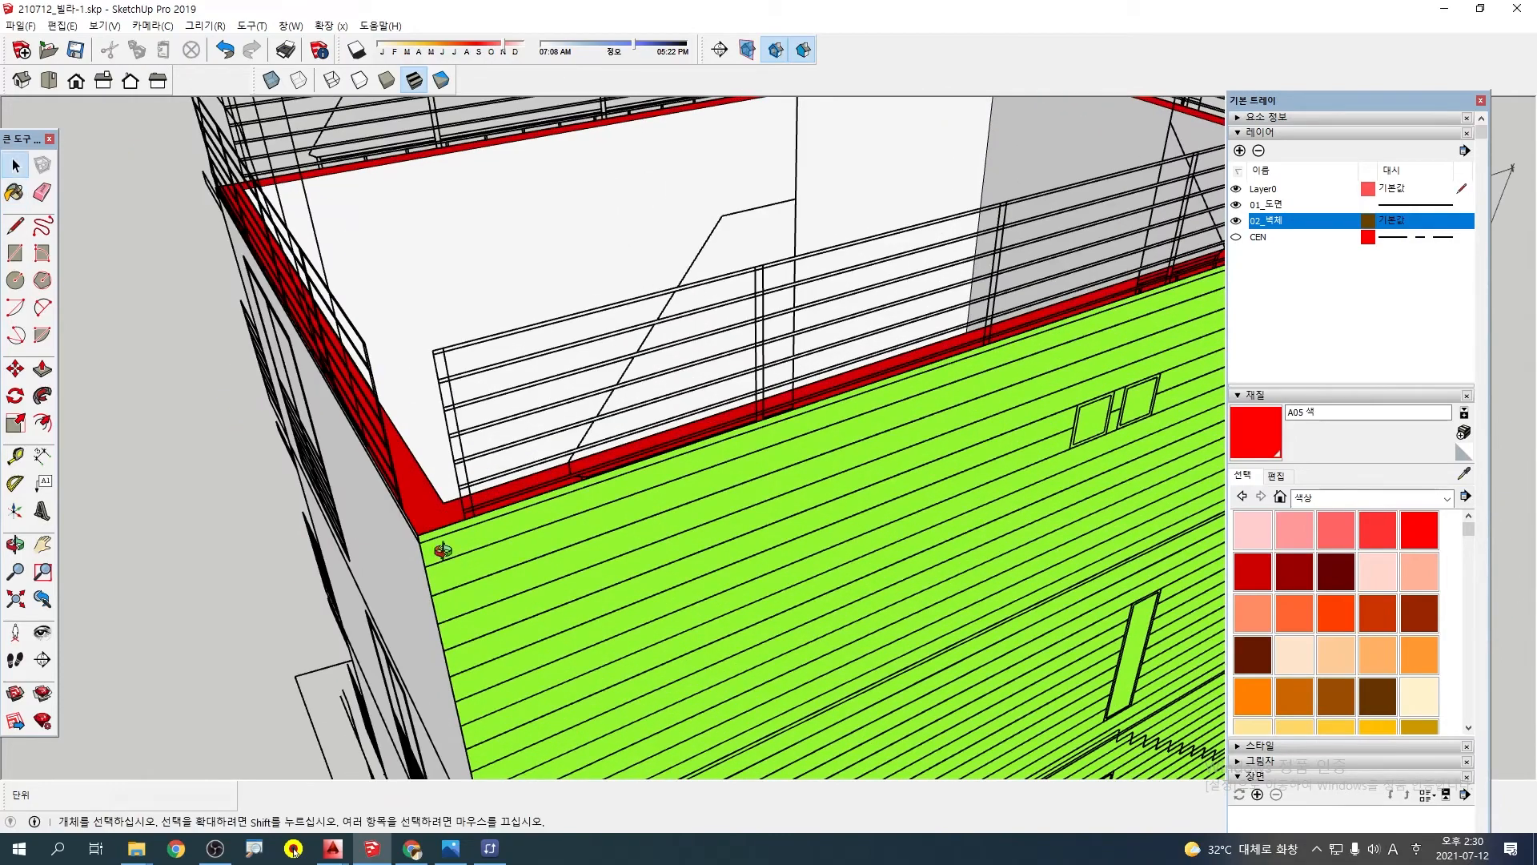
Check the uncoloured wall's elevation drawing against its top and bottom corners, the parking level and the neighbouring walls
middle_drag(443, 550, 427, 432)
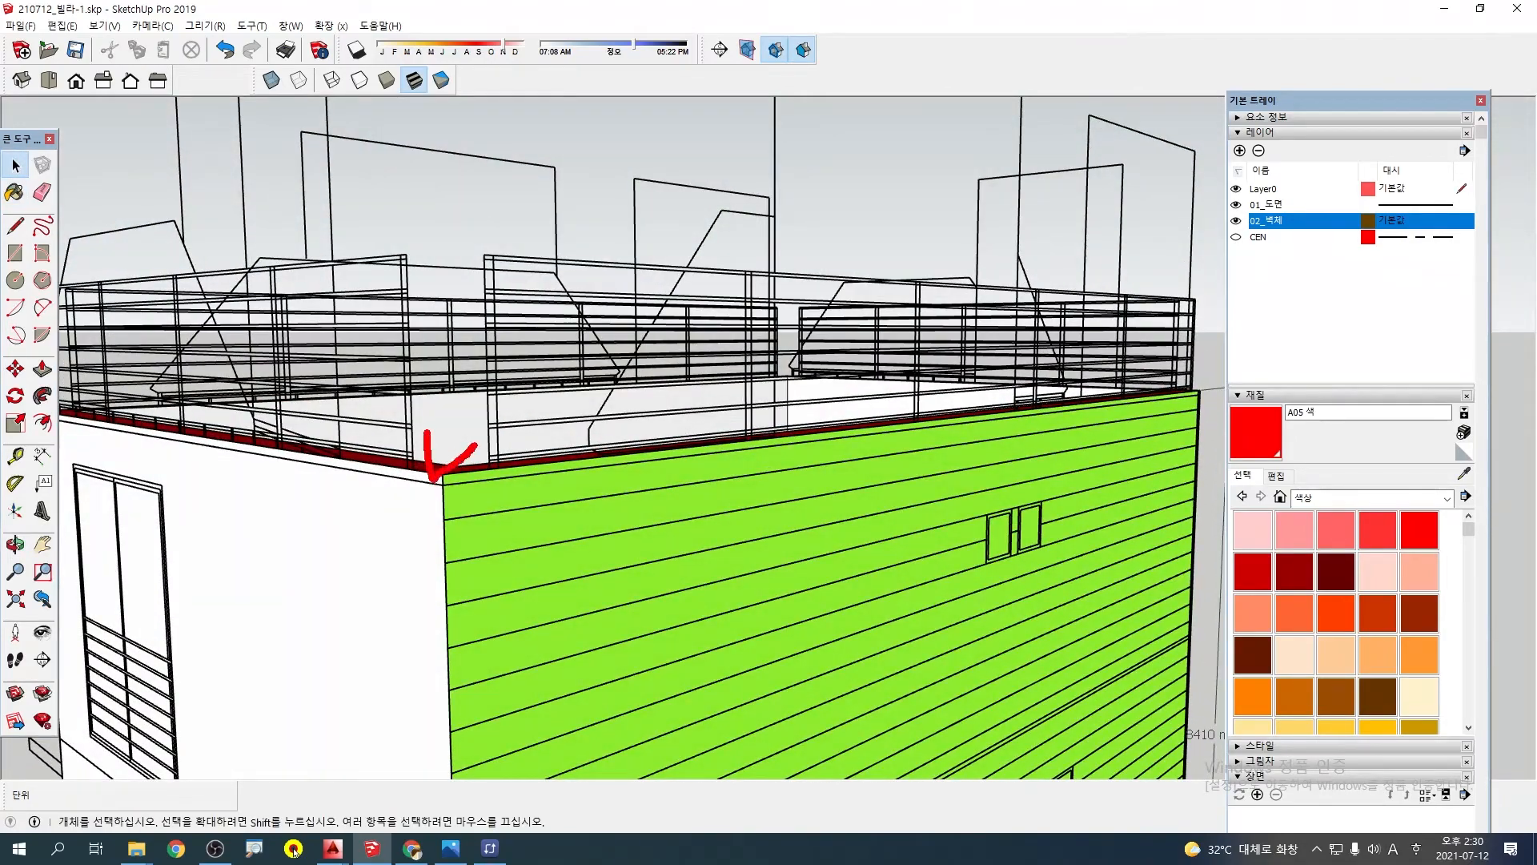
key(Escape)
click(386, 431)
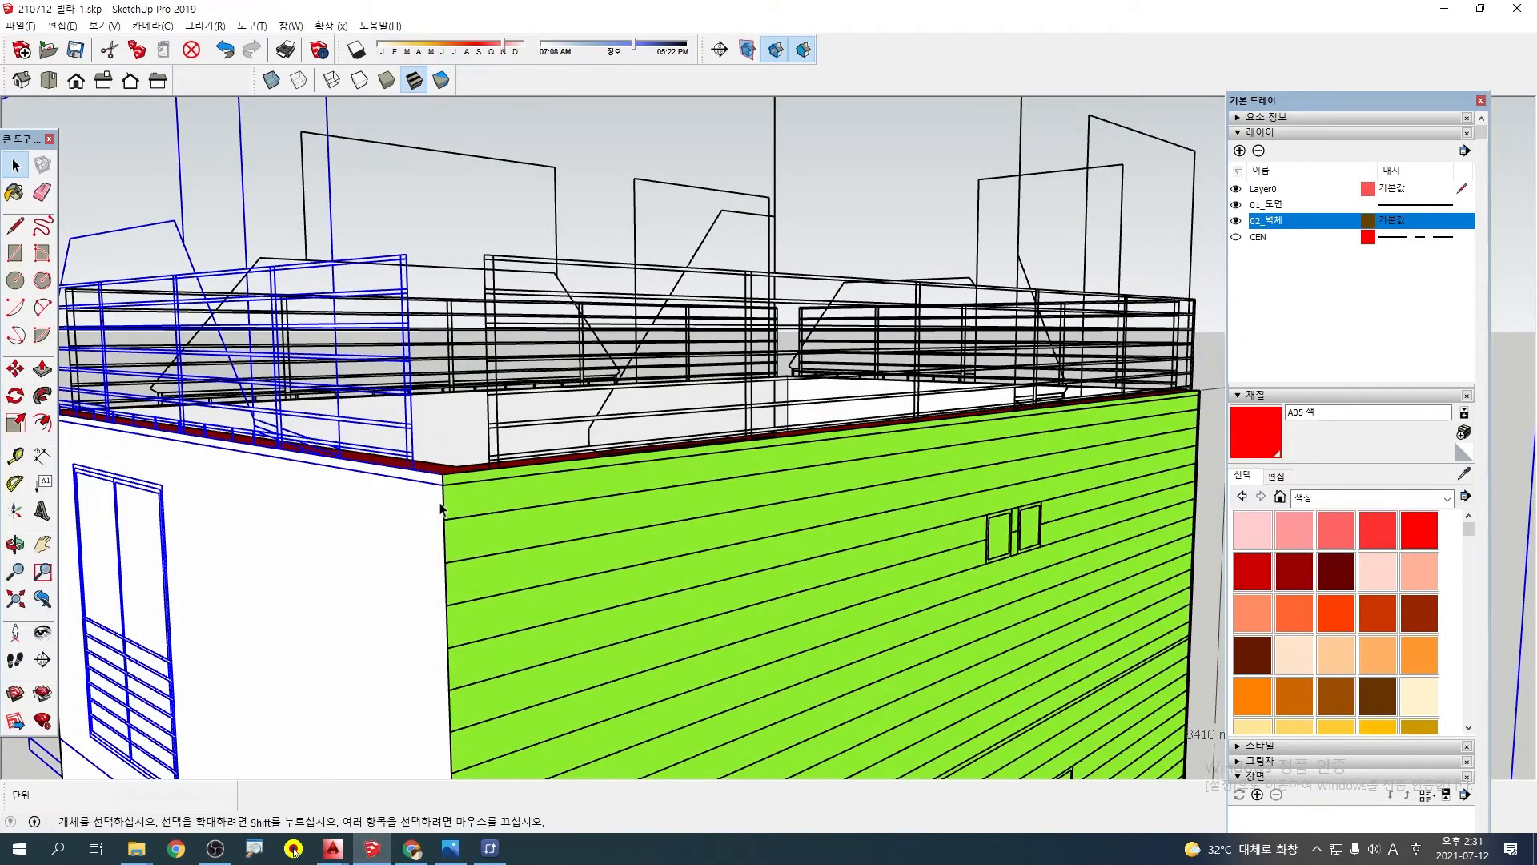
middle_drag(442, 483, 619, 365)
scroll(592, 599, up, 2)
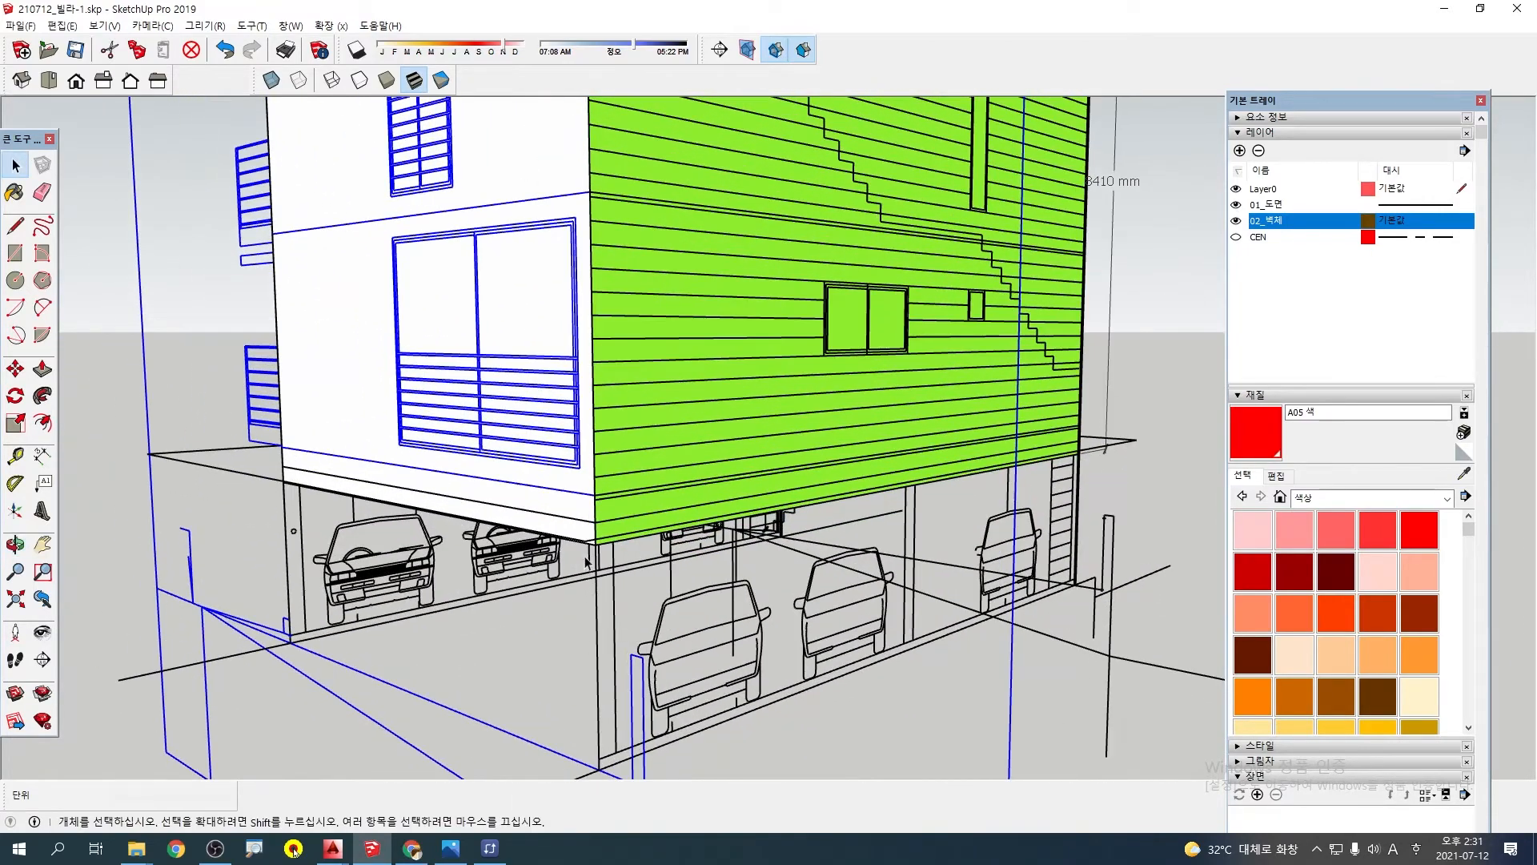
scroll(585, 558, up, 2)
middle_drag(585, 557, 902, 388)
scroll(573, 496, down, 4)
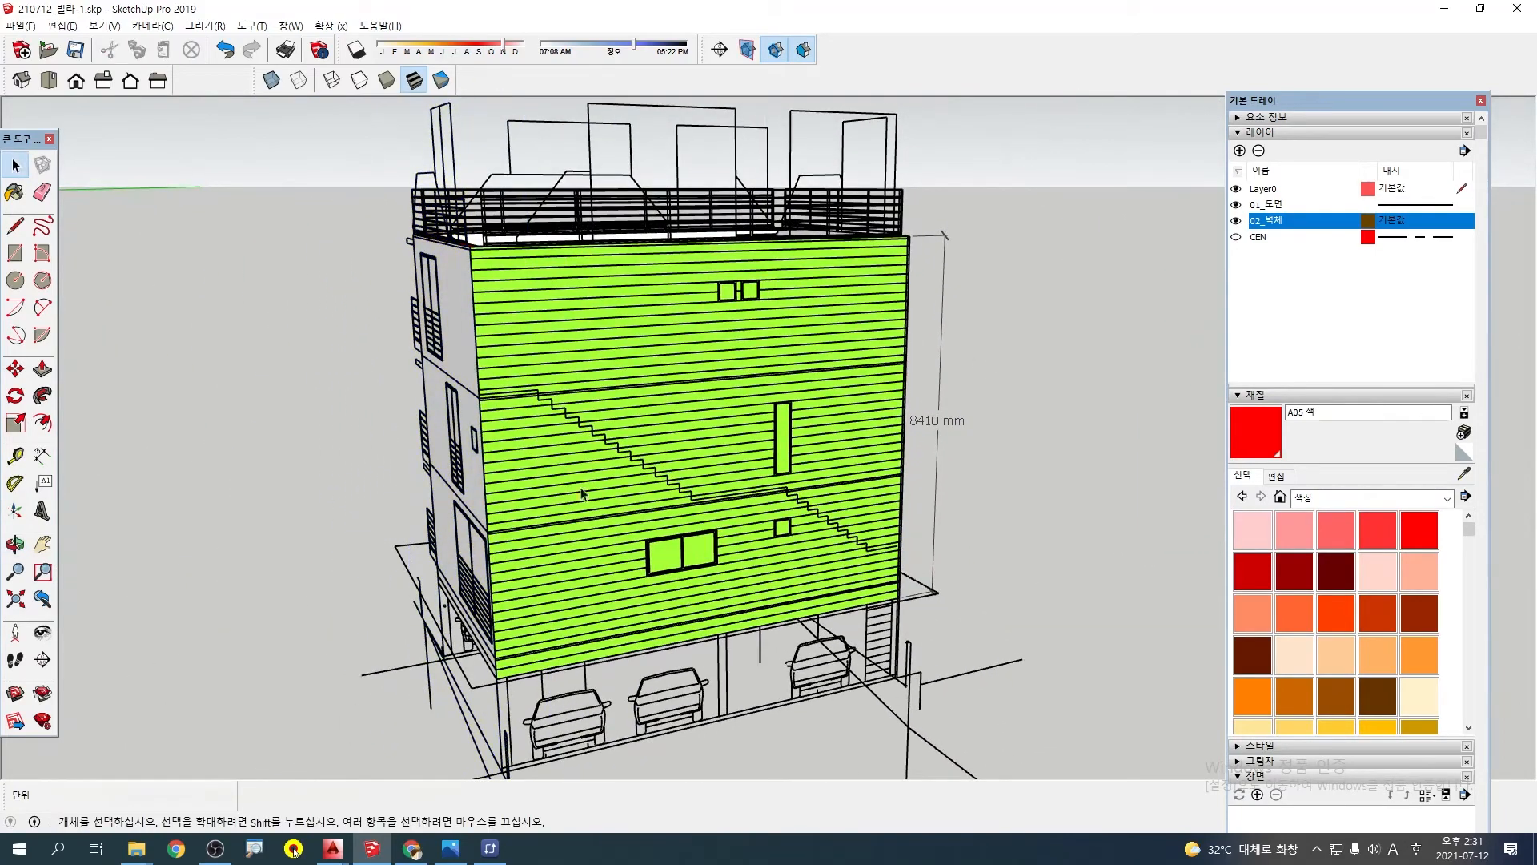
middle_drag(582, 494, 921, 398)
scroll(484, 398, up, 5)
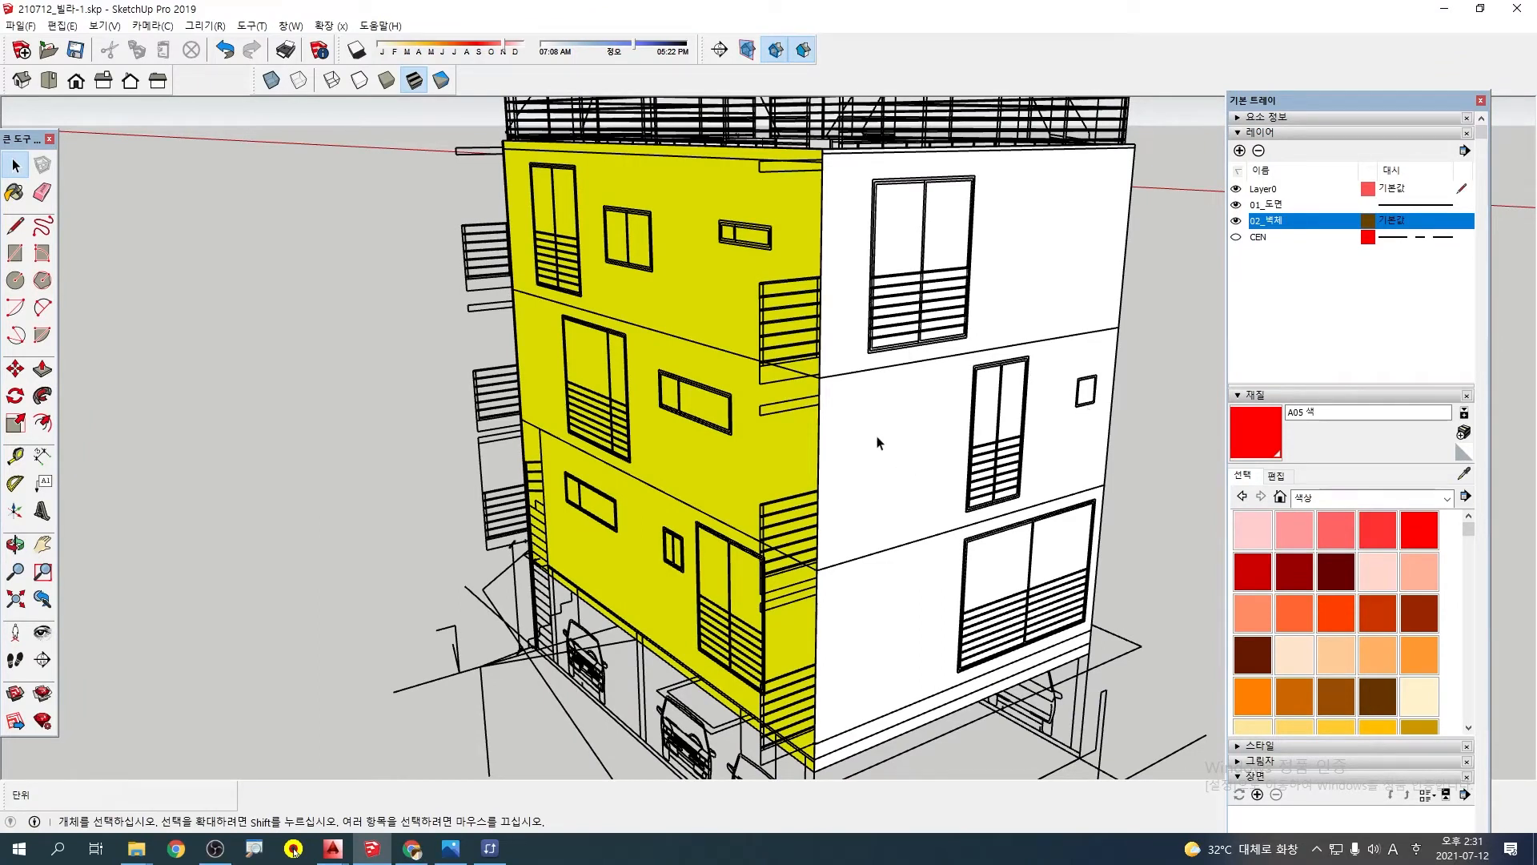
middle_drag(735, 521, 884, 491)
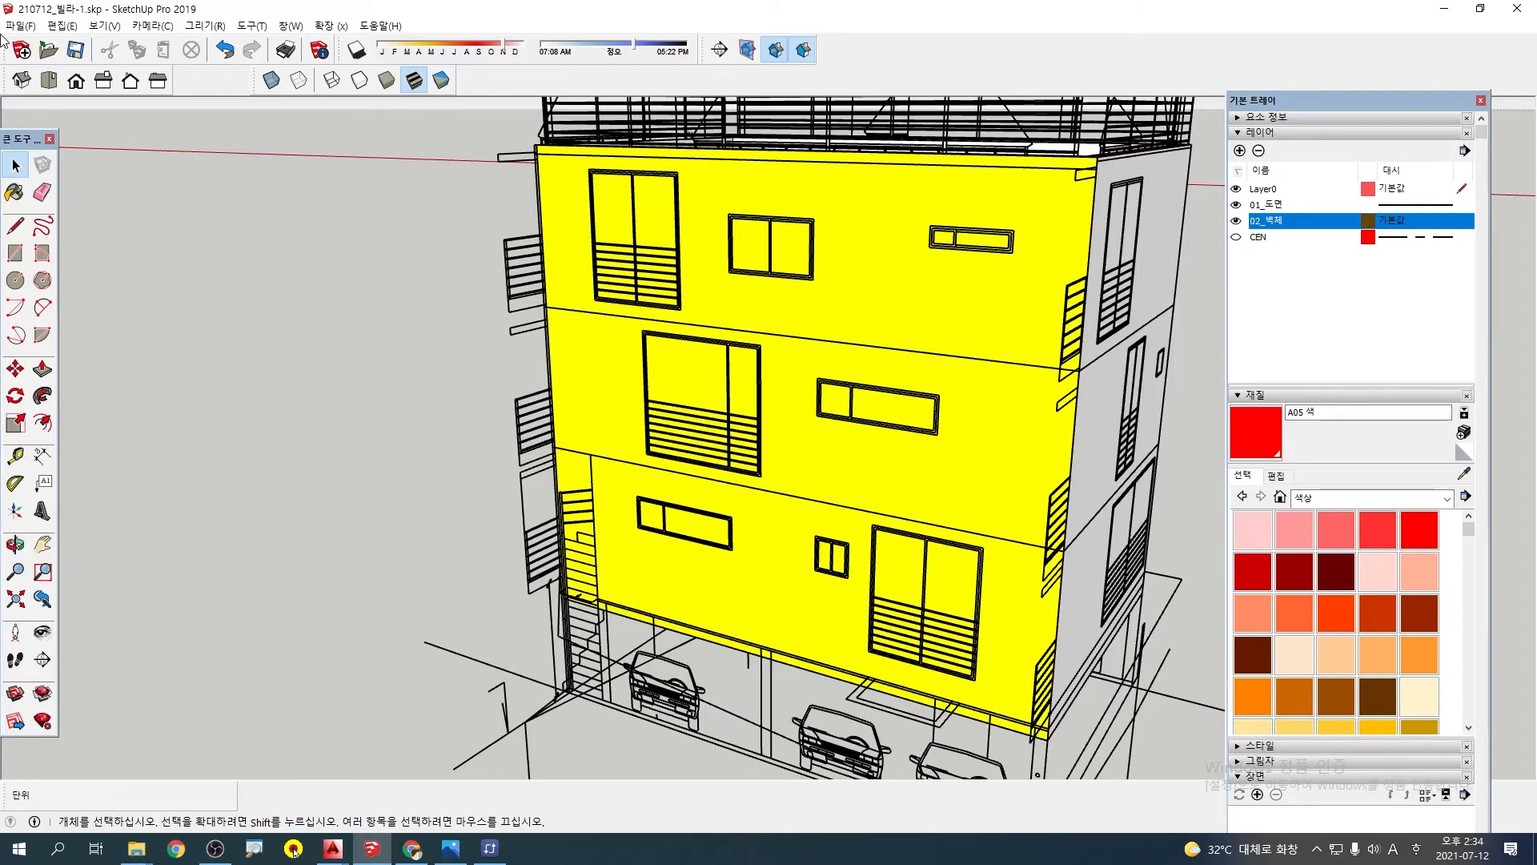
Save the model as 210712_빌라-1.skp in the 3-스케치업 folder, replacing the existing file
click(35, 26)
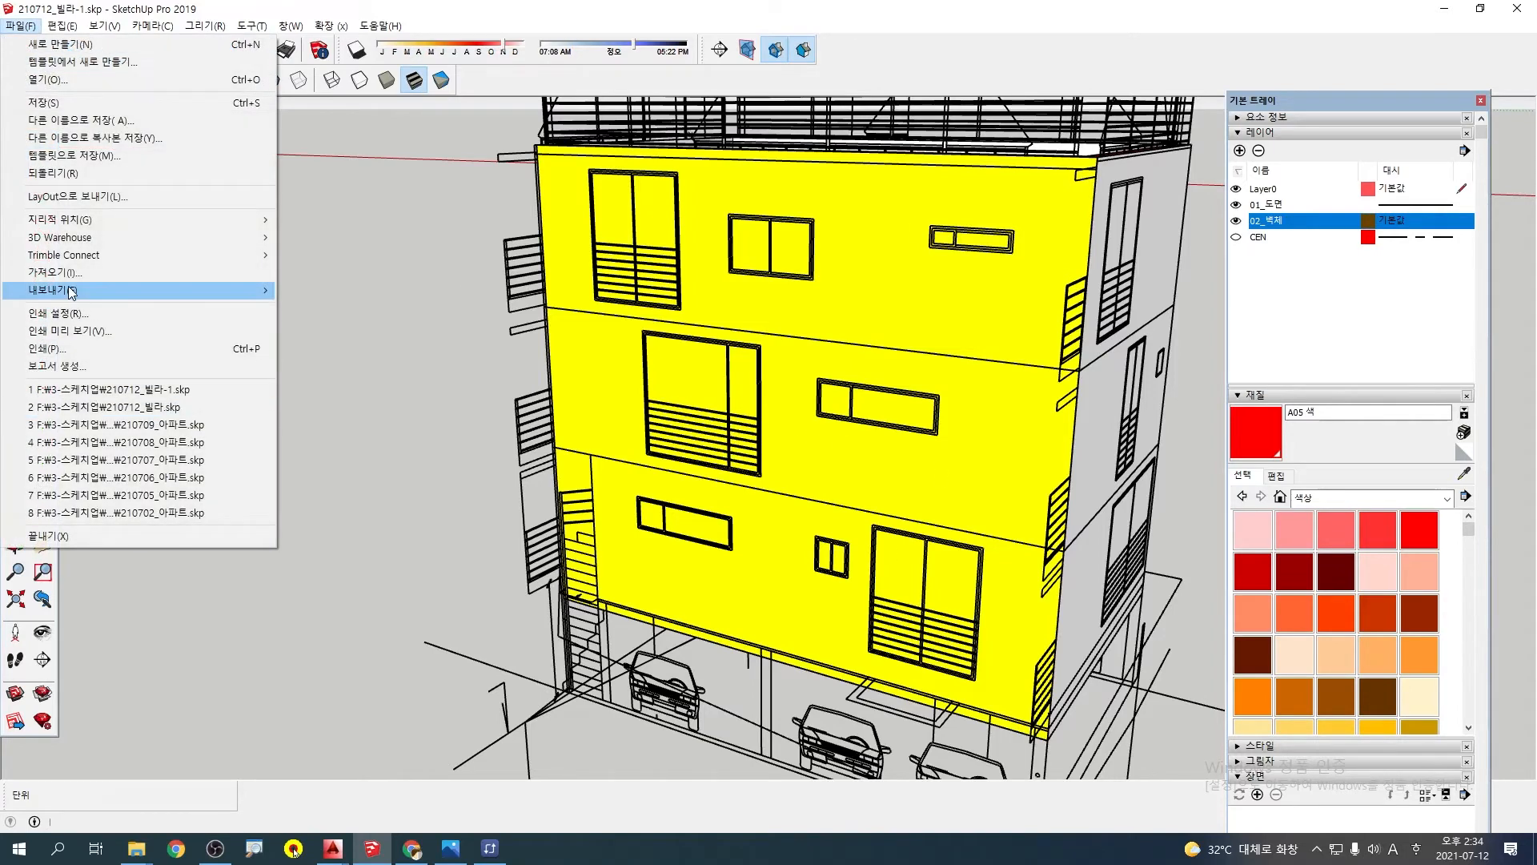
click(88, 120)
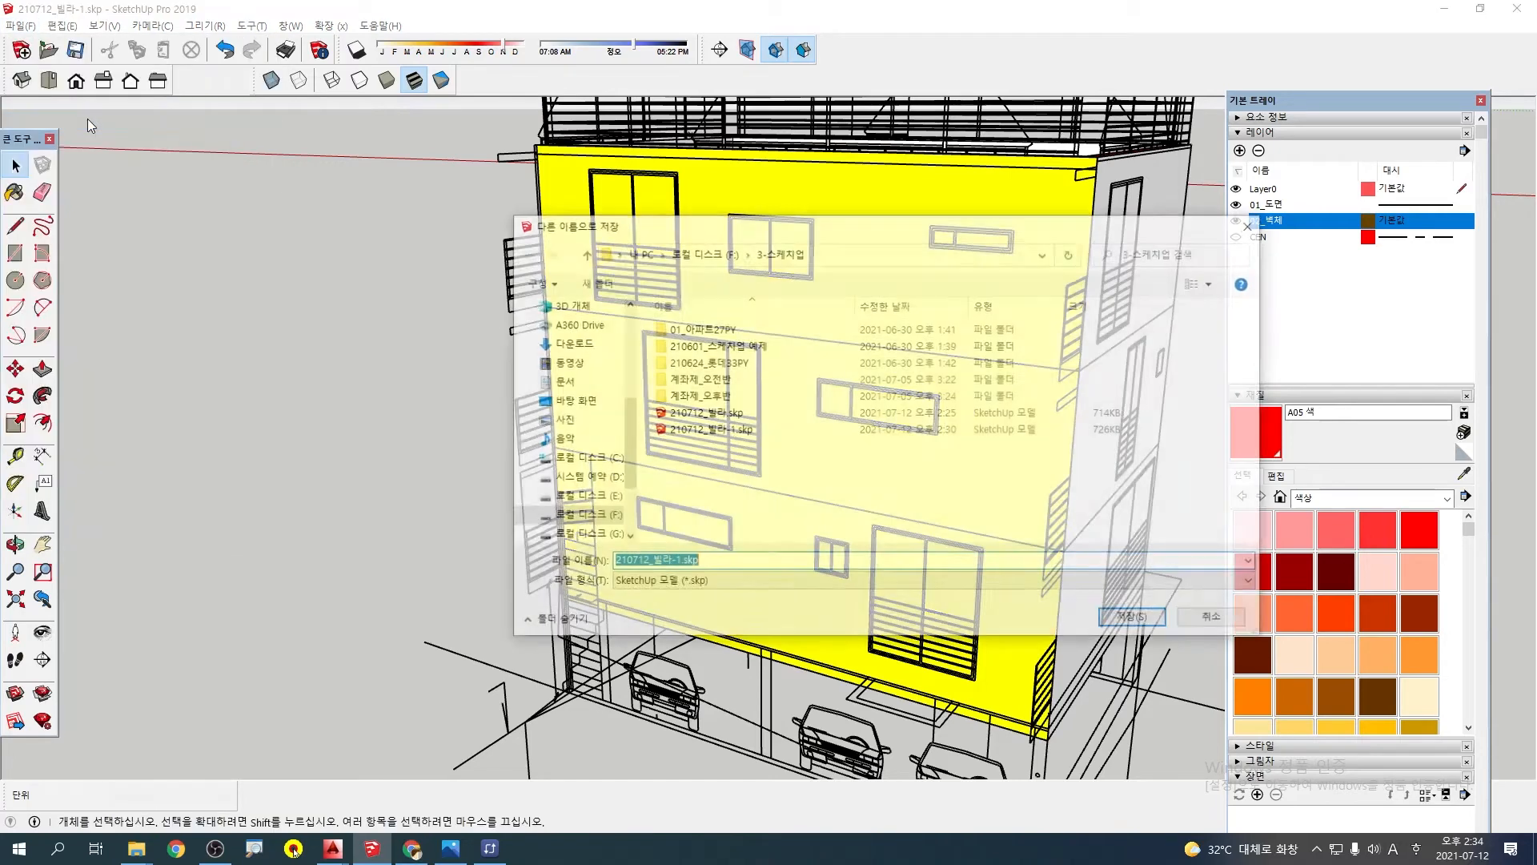
click(1105, 620)
click(791, 425)
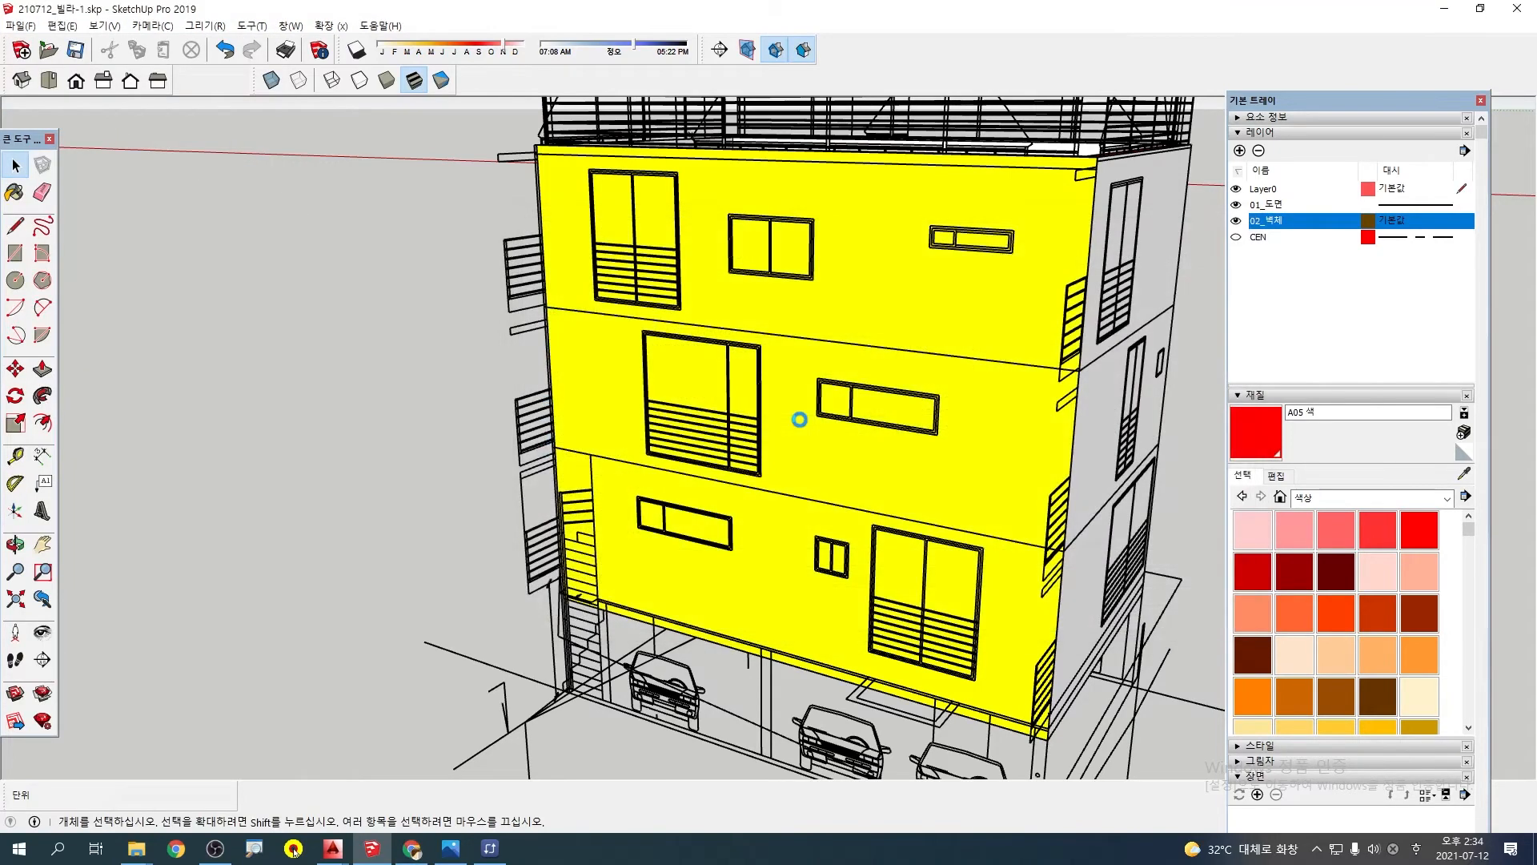
middle_drag(1037, 209, 769, 319)
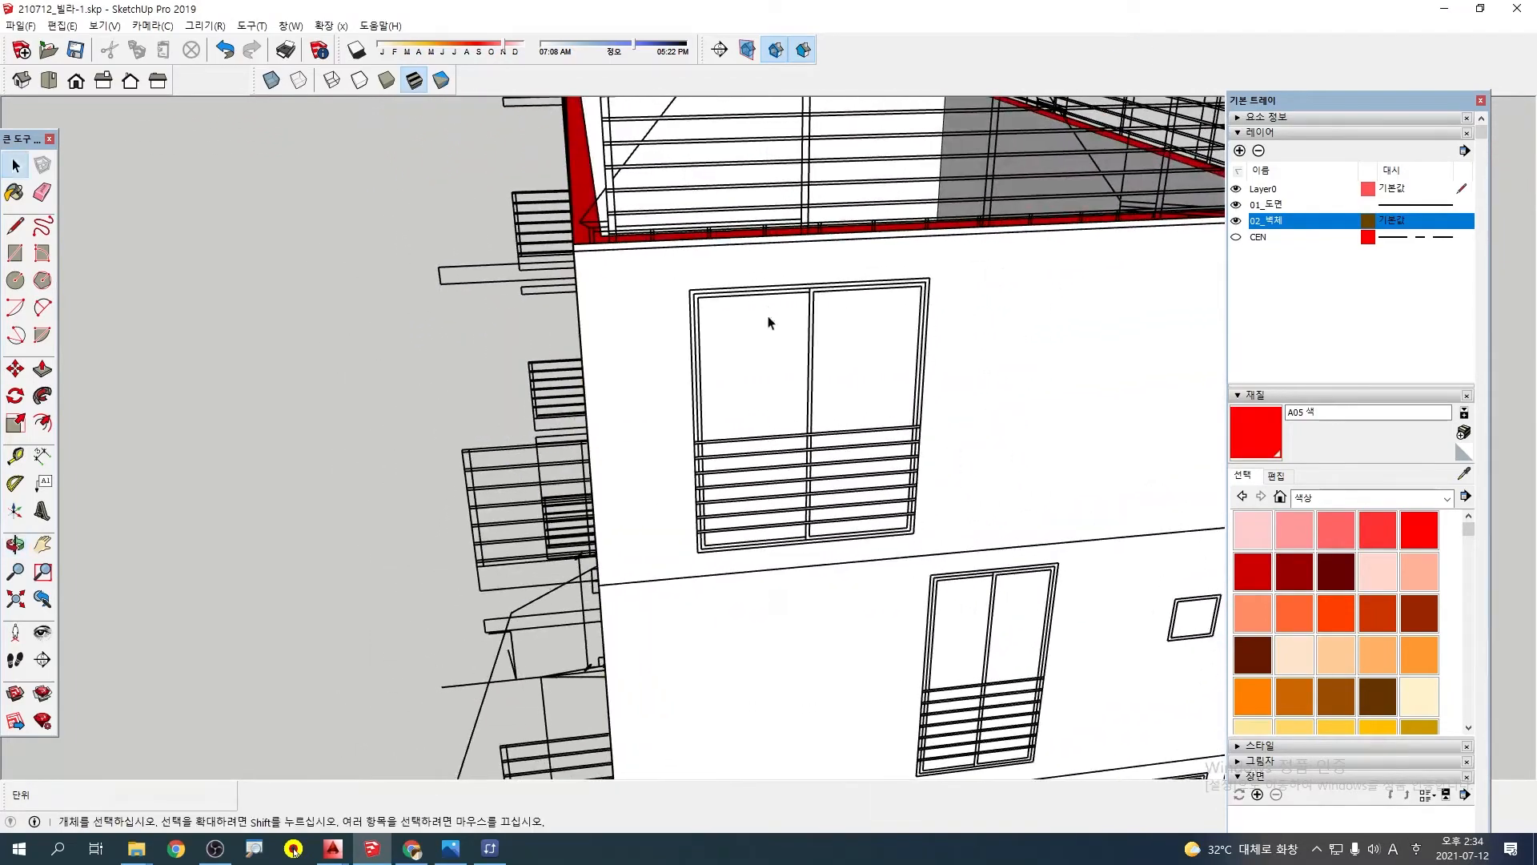
scroll(764, 358, down, 4)
middle_drag(761, 413, 1005, 407)
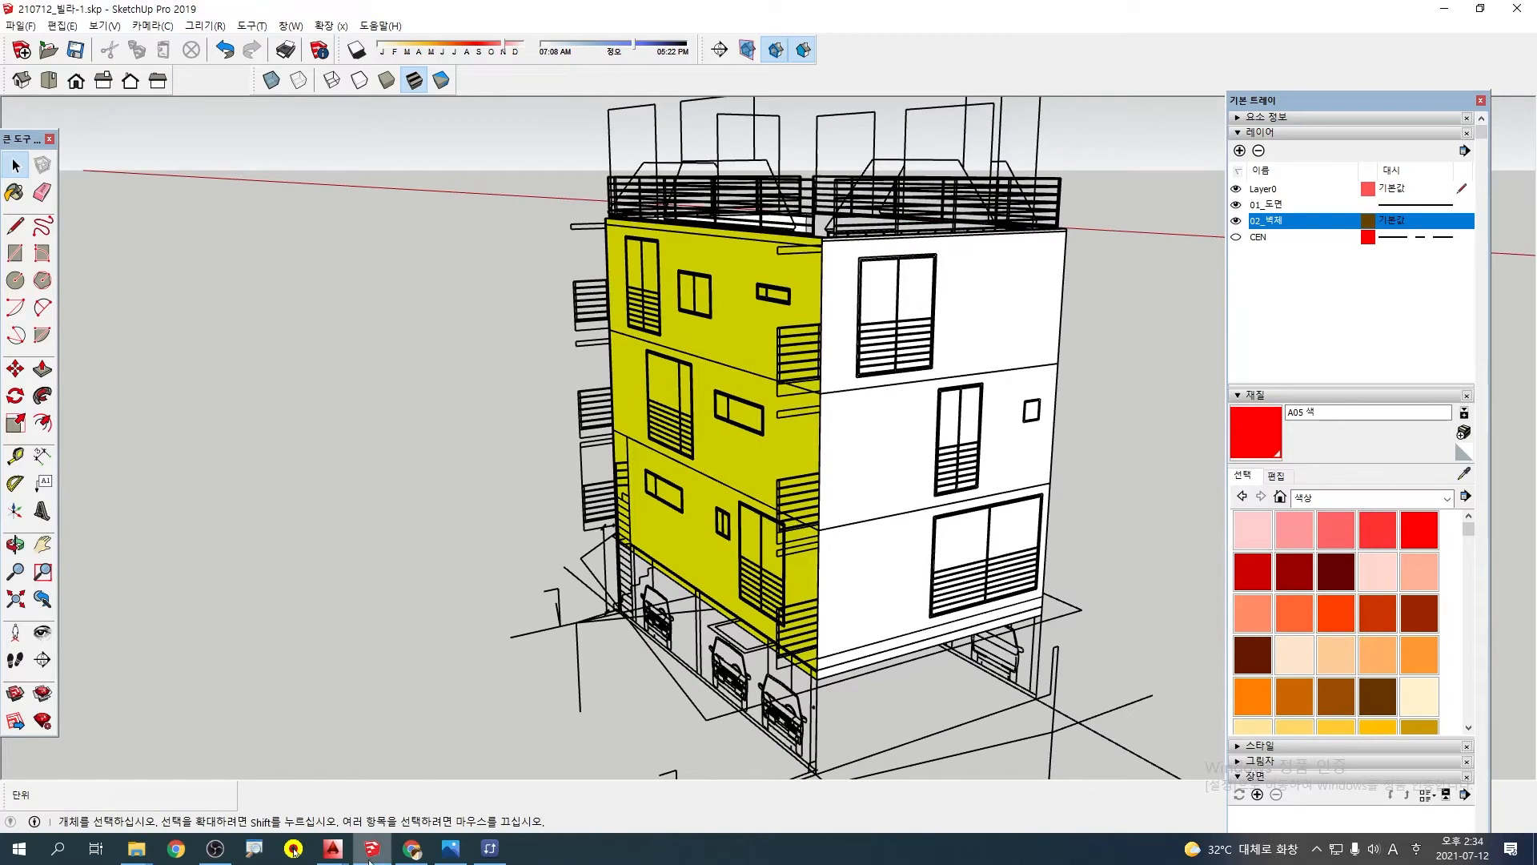
Switch to Chrome, edit the Naver Cafe post 210712_빌라 도면 and remove its 210712_빌라-1.skp attachment
click(412, 849)
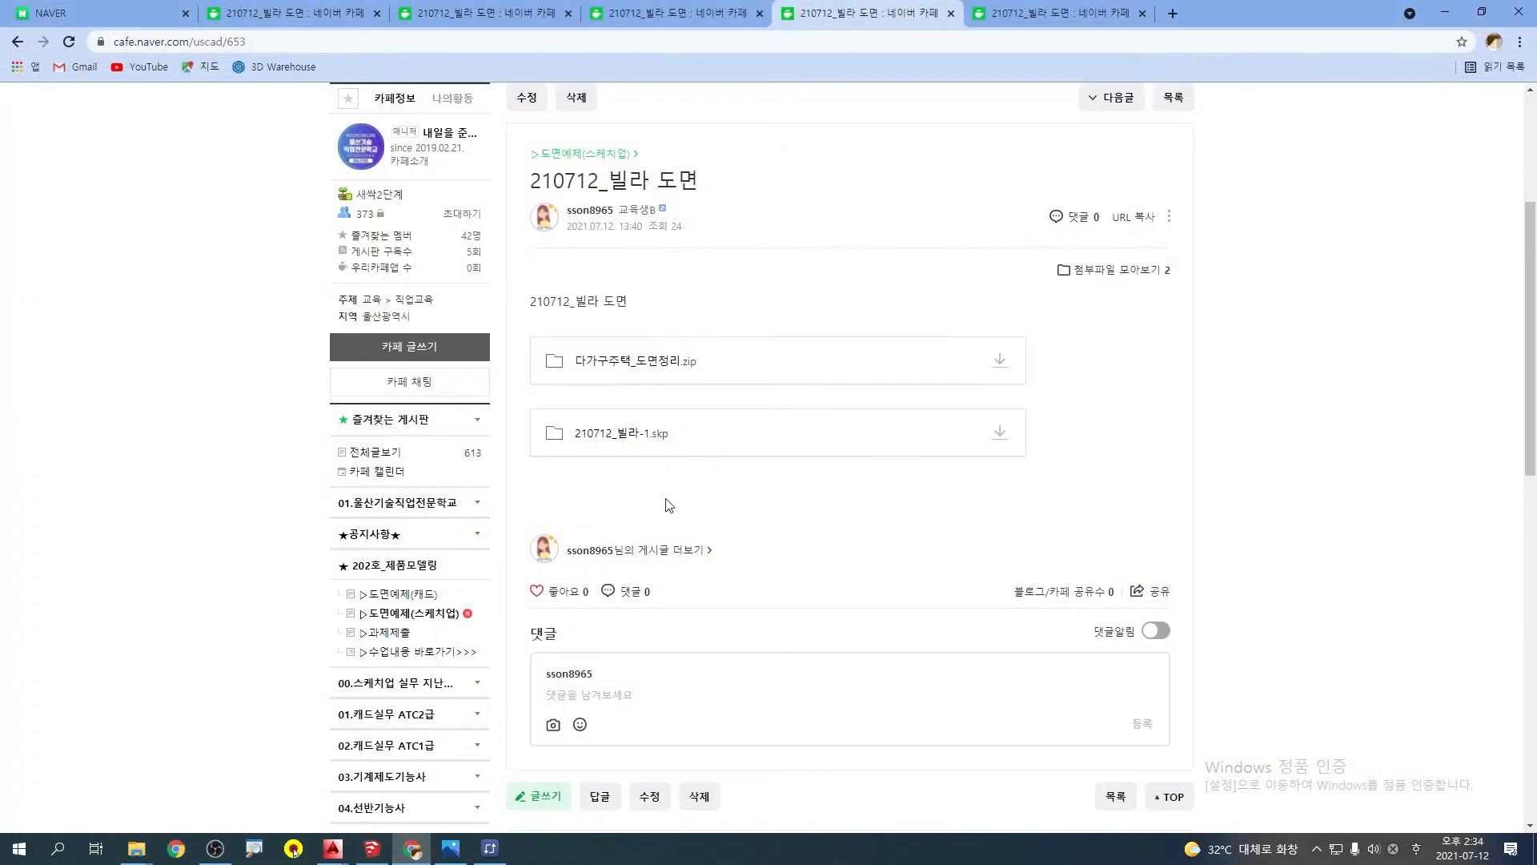
click(526, 99)
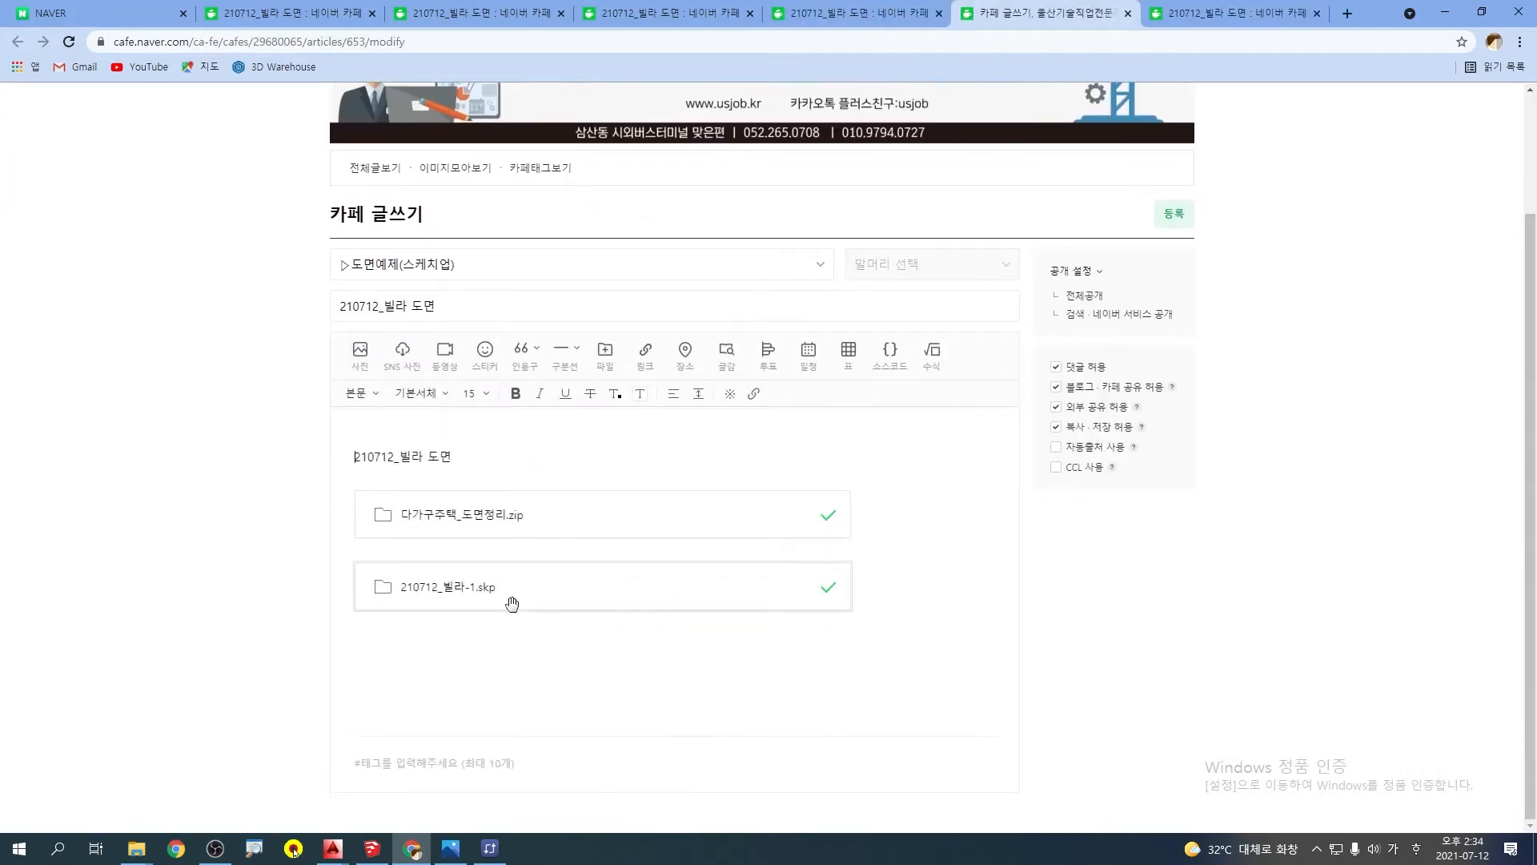
click(781, 592)
key(Delete)
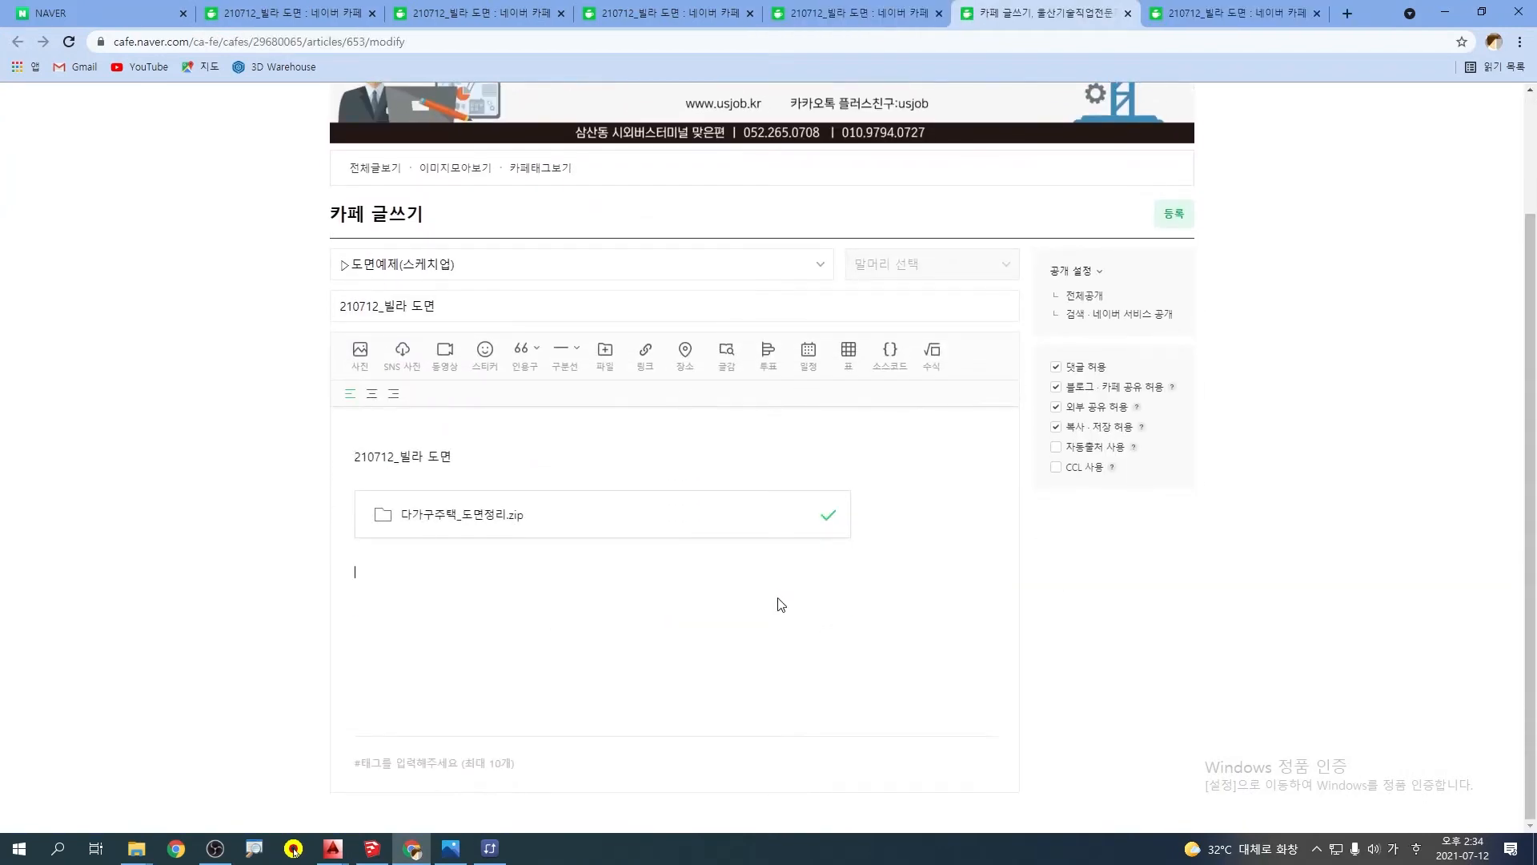
Attach 210712_빌라-1.skp from the computer's 3-스케치업 folder and publish the edited post
click(605, 357)
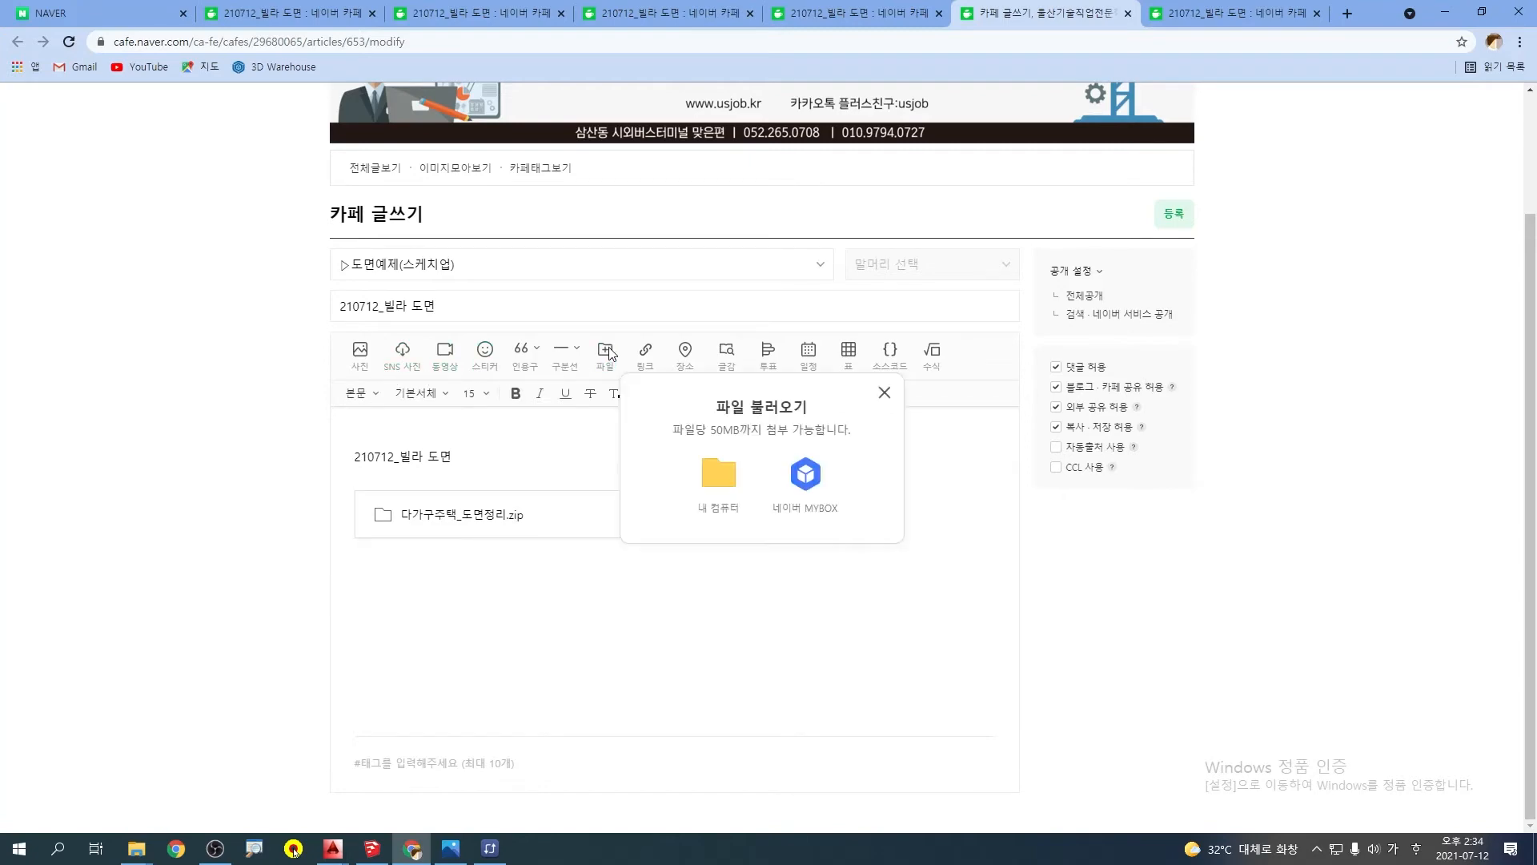
click(720, 478)
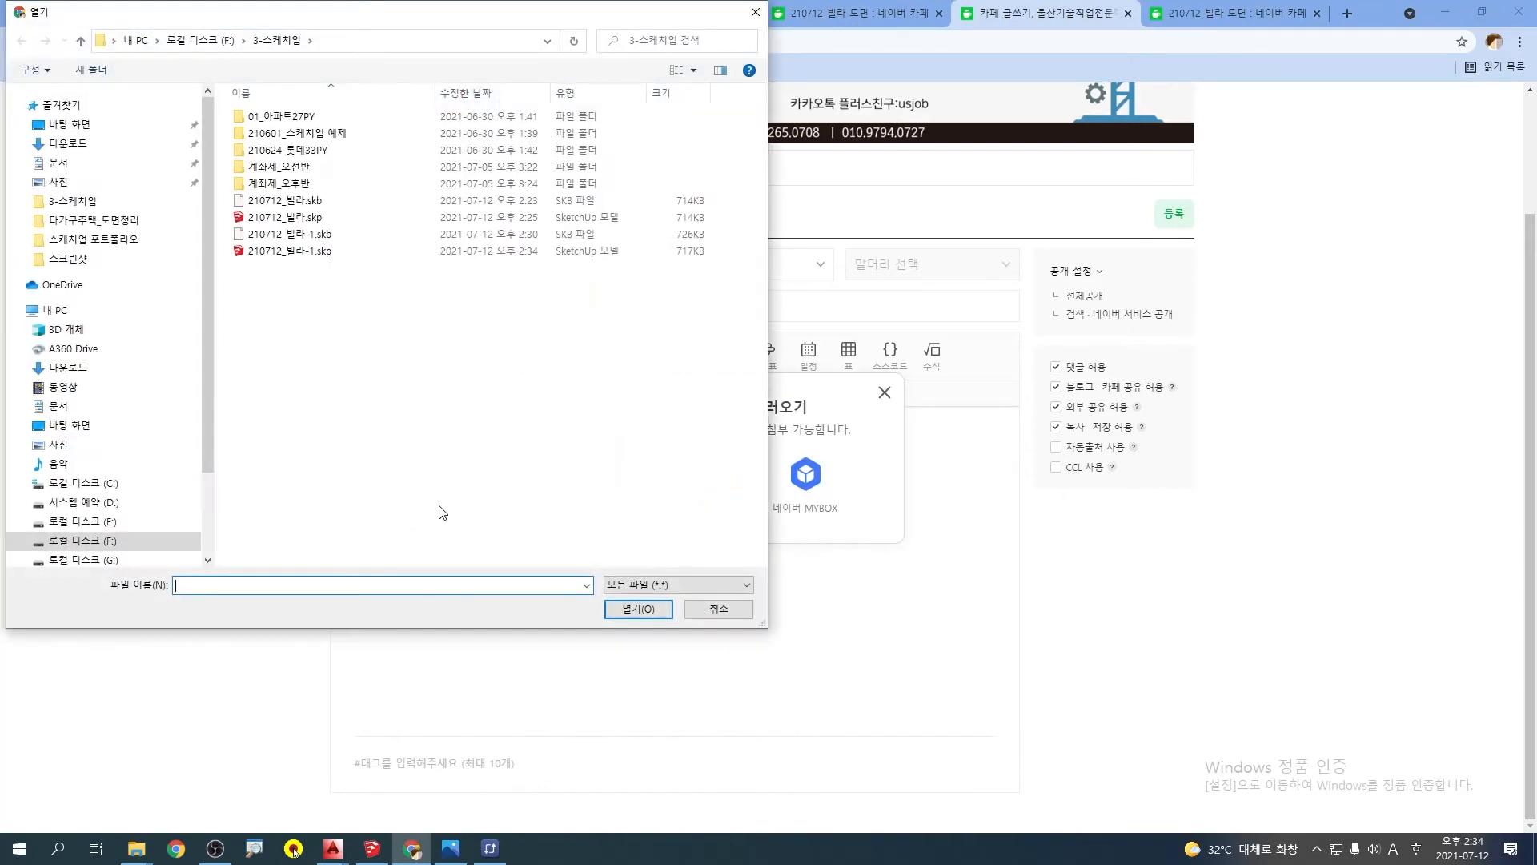
click(290, 253)
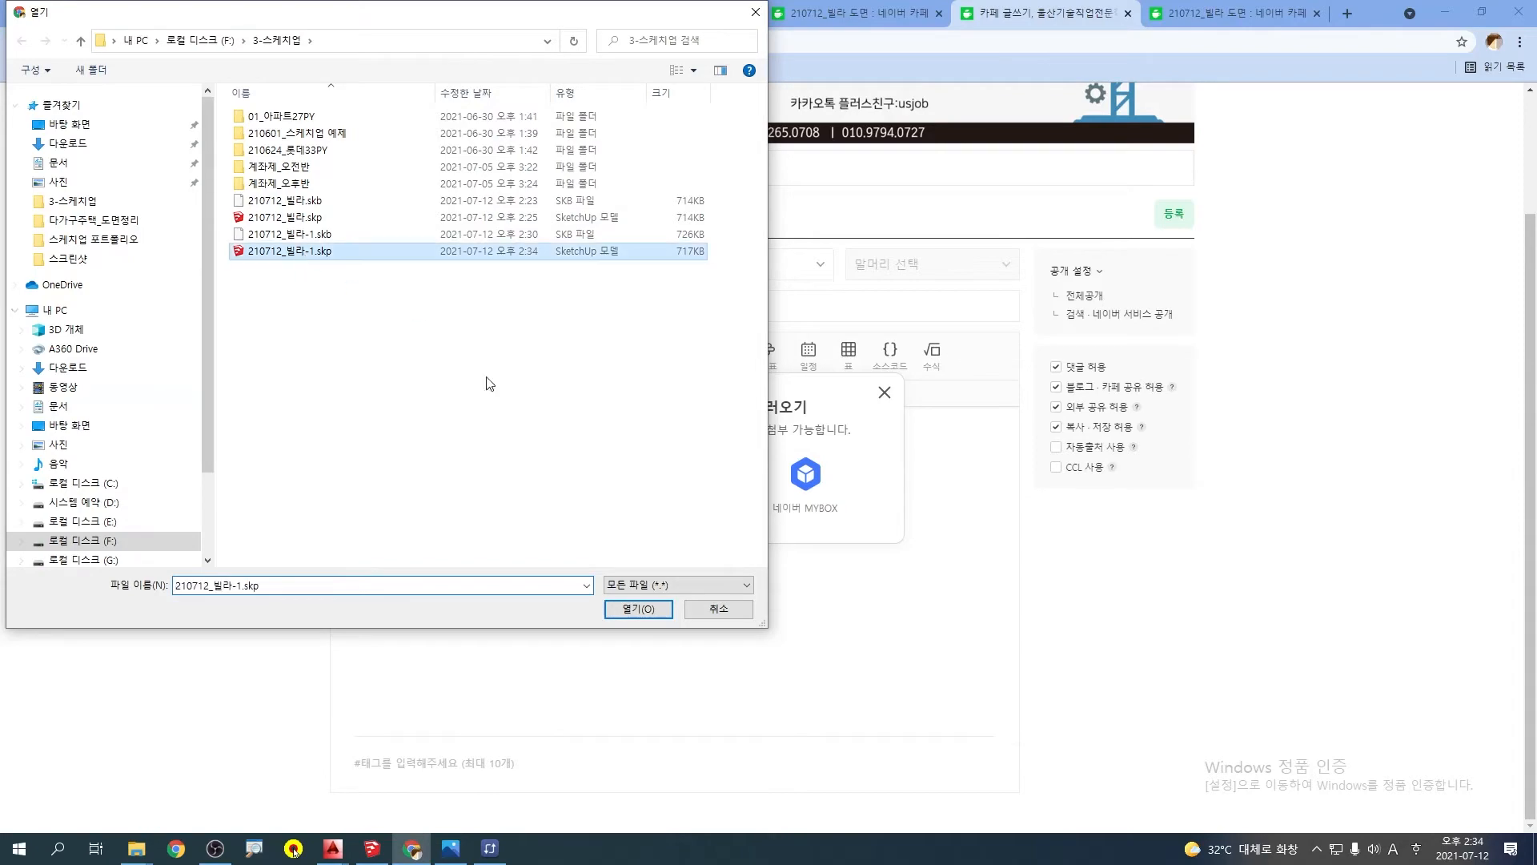
click(638, 609)
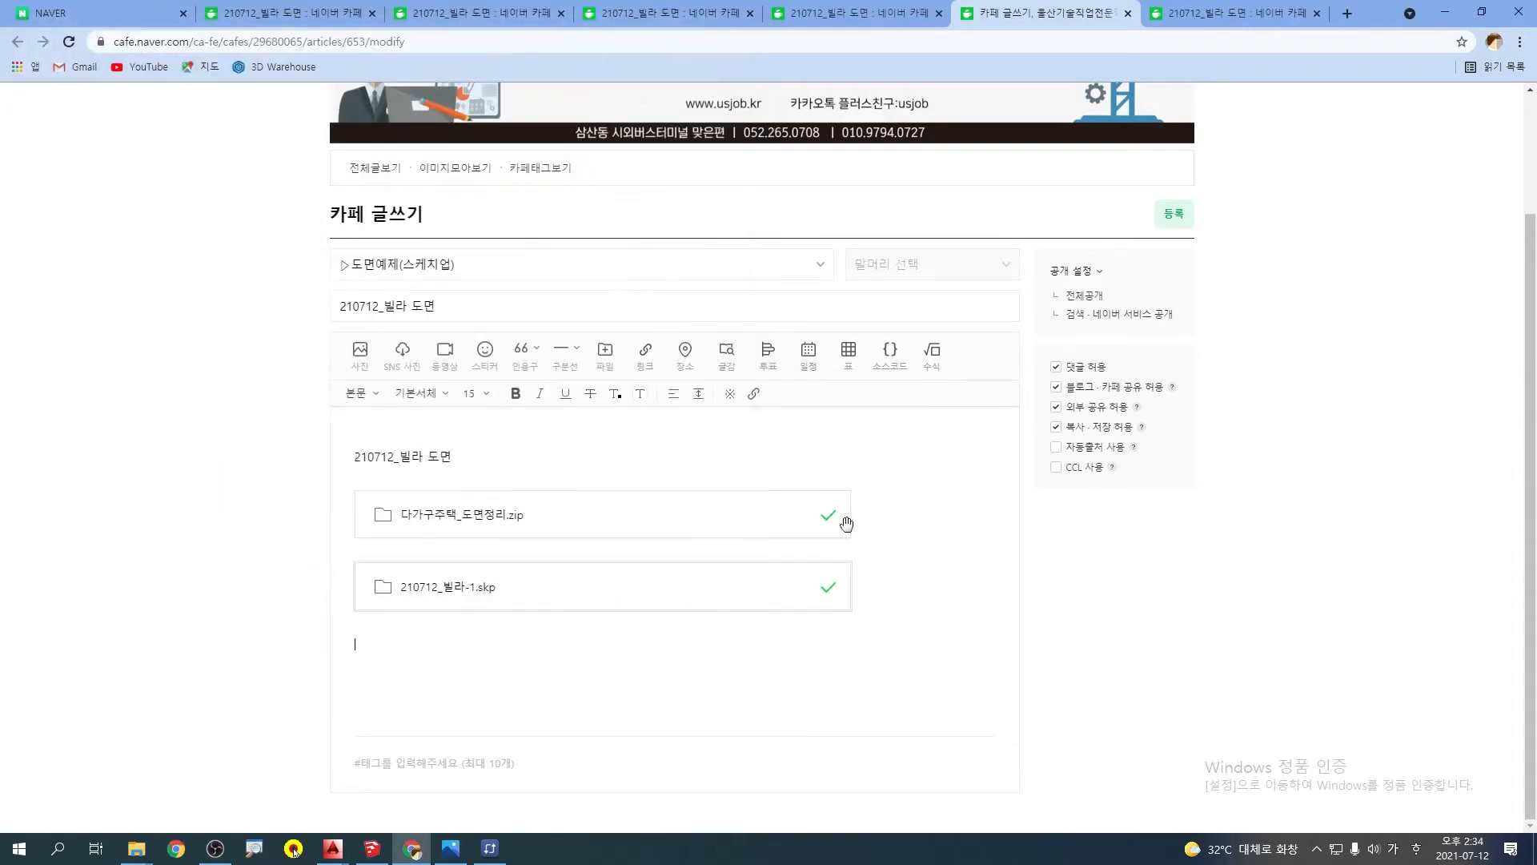
click(1170, 215)
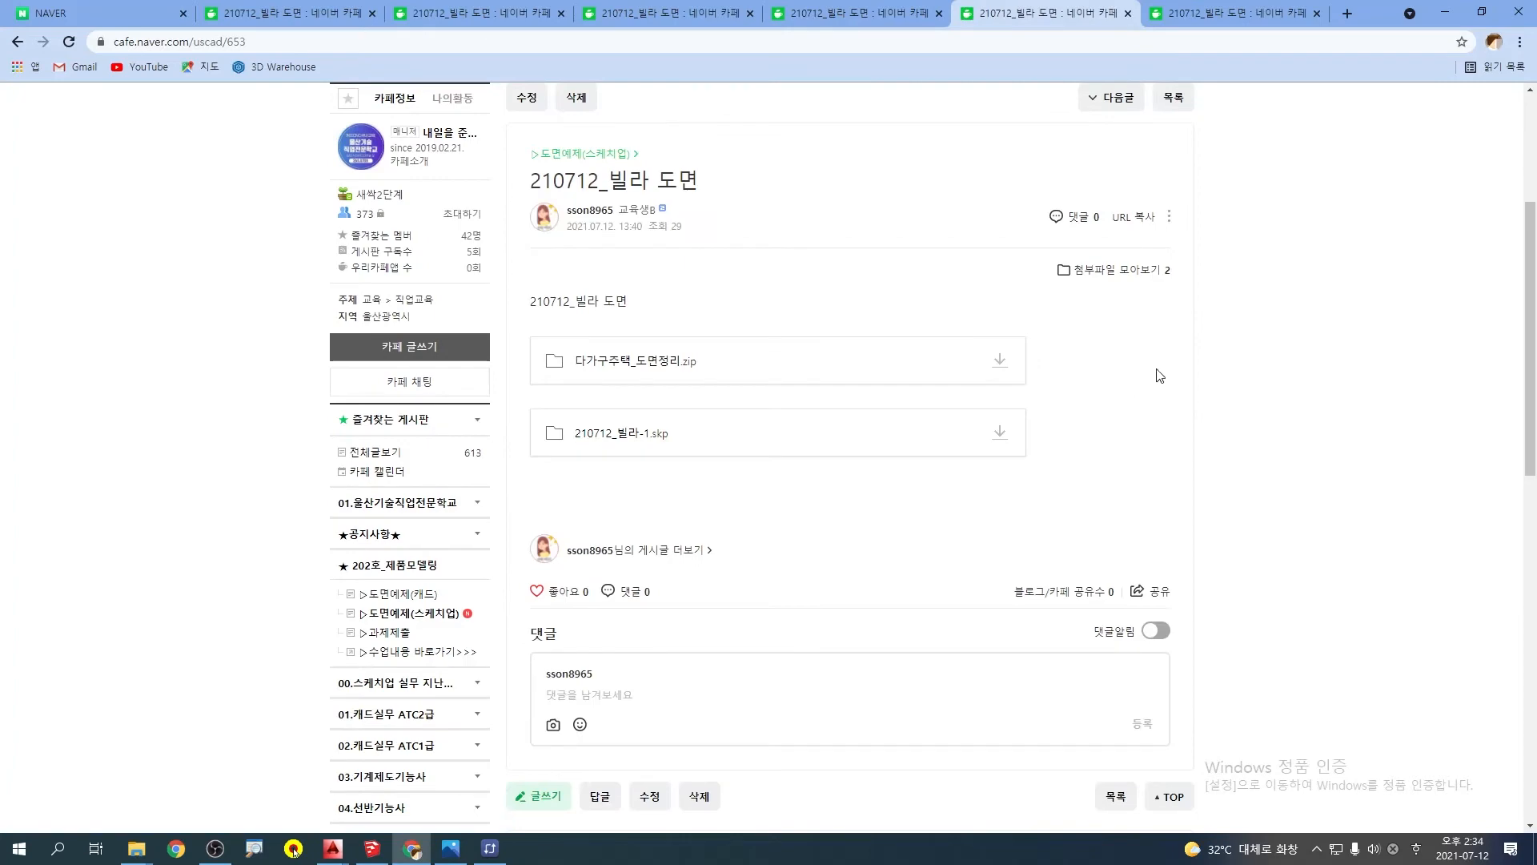
Return to SketchUp and examine the elevation drawings on all sides of the villa
click(1443, 17)
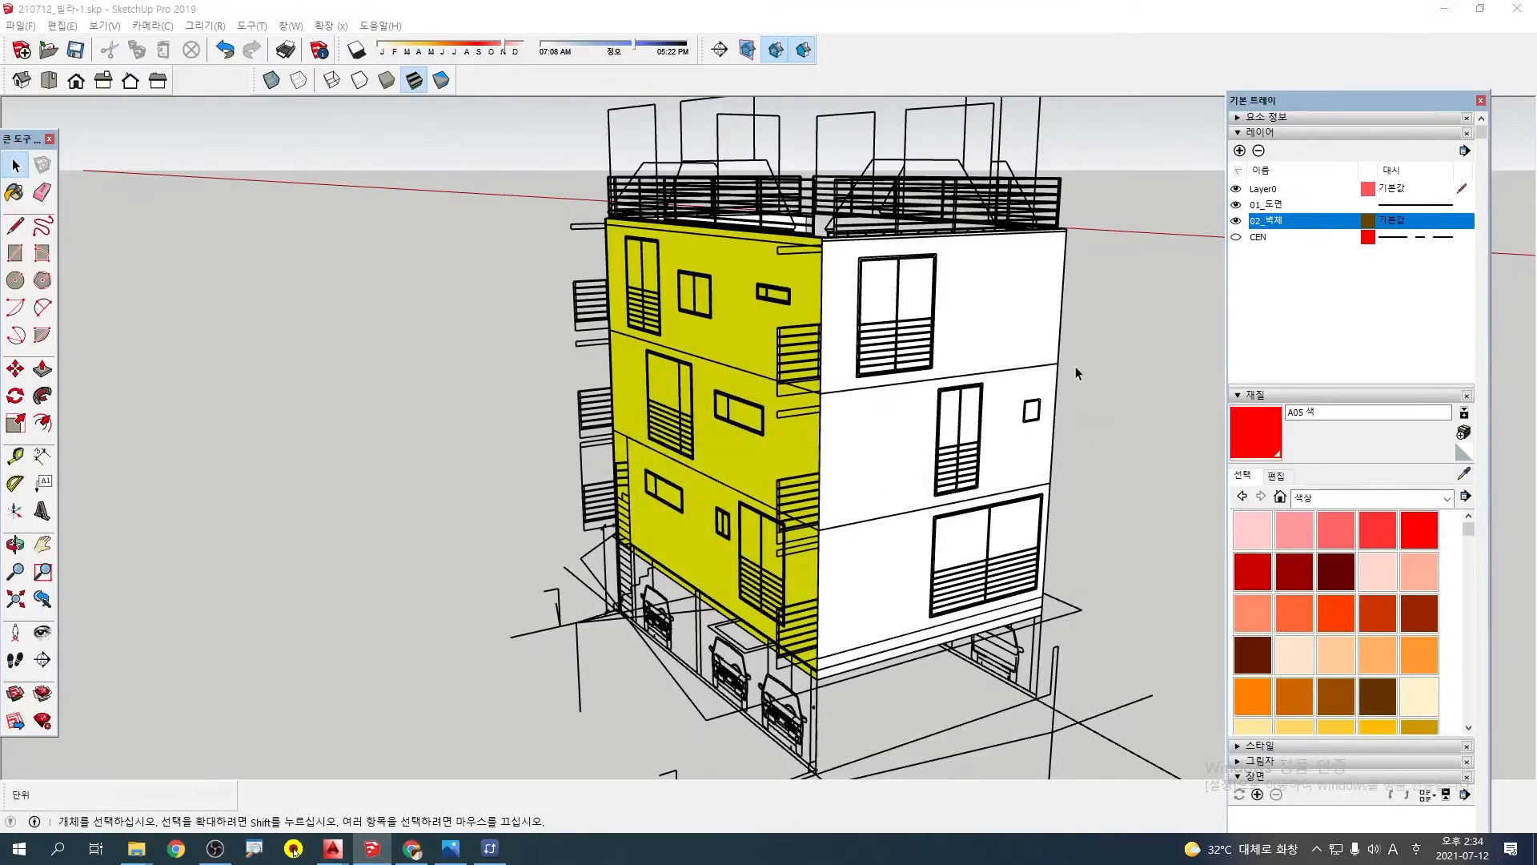
mouse_move(839, 370)
middle_down()
mouse_move(841, 354)
mouse_move(886, 370)
mouse_move(696, 442)
mouse_move(531, 461)
middle_up()
middle_drag(653, 648, 547, 609)
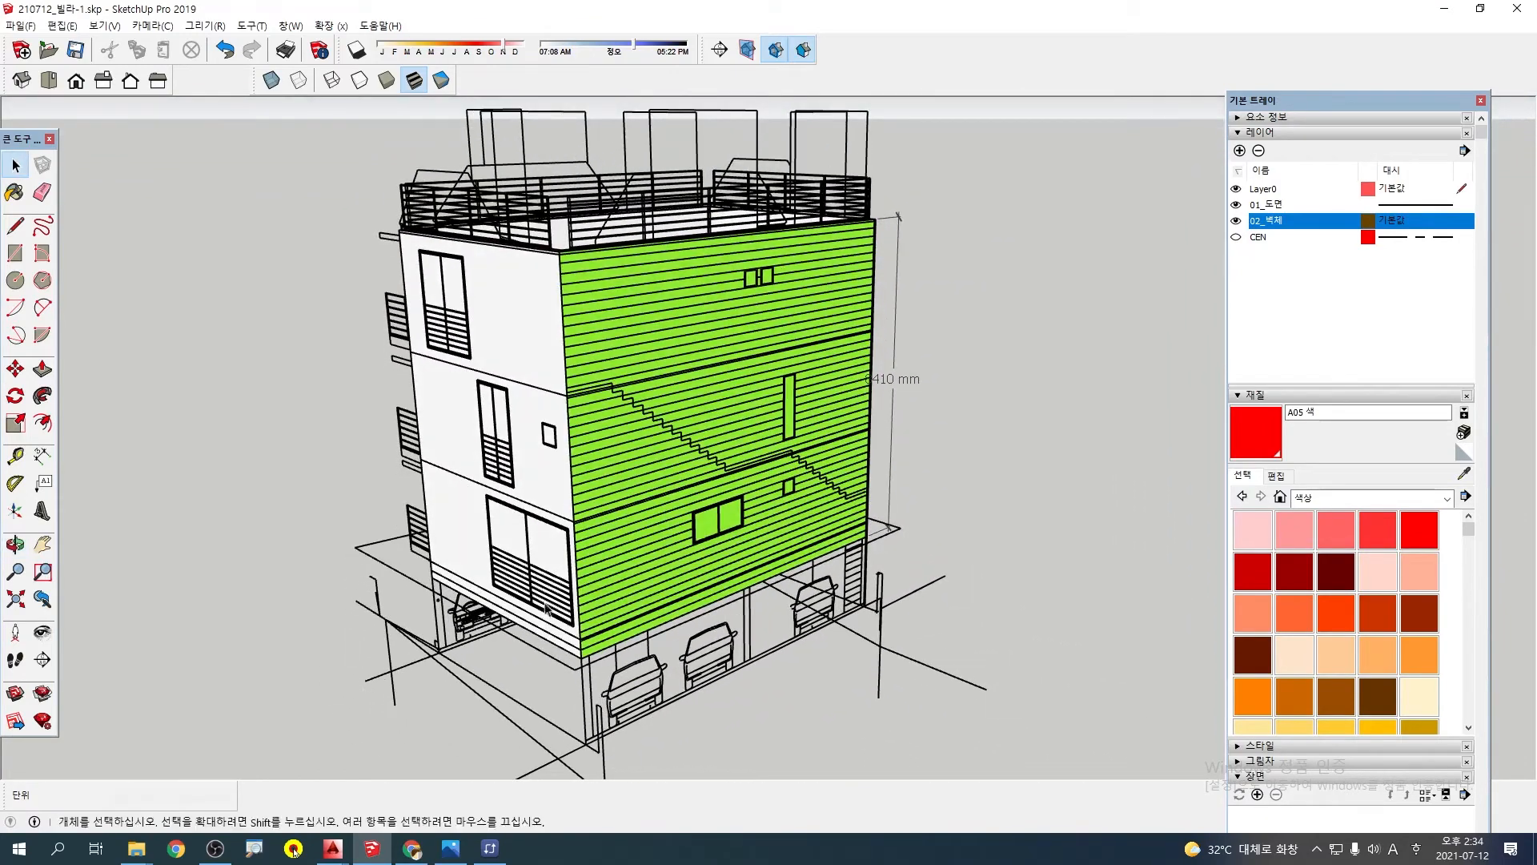
middle_drag(561, 352, 574, 339)
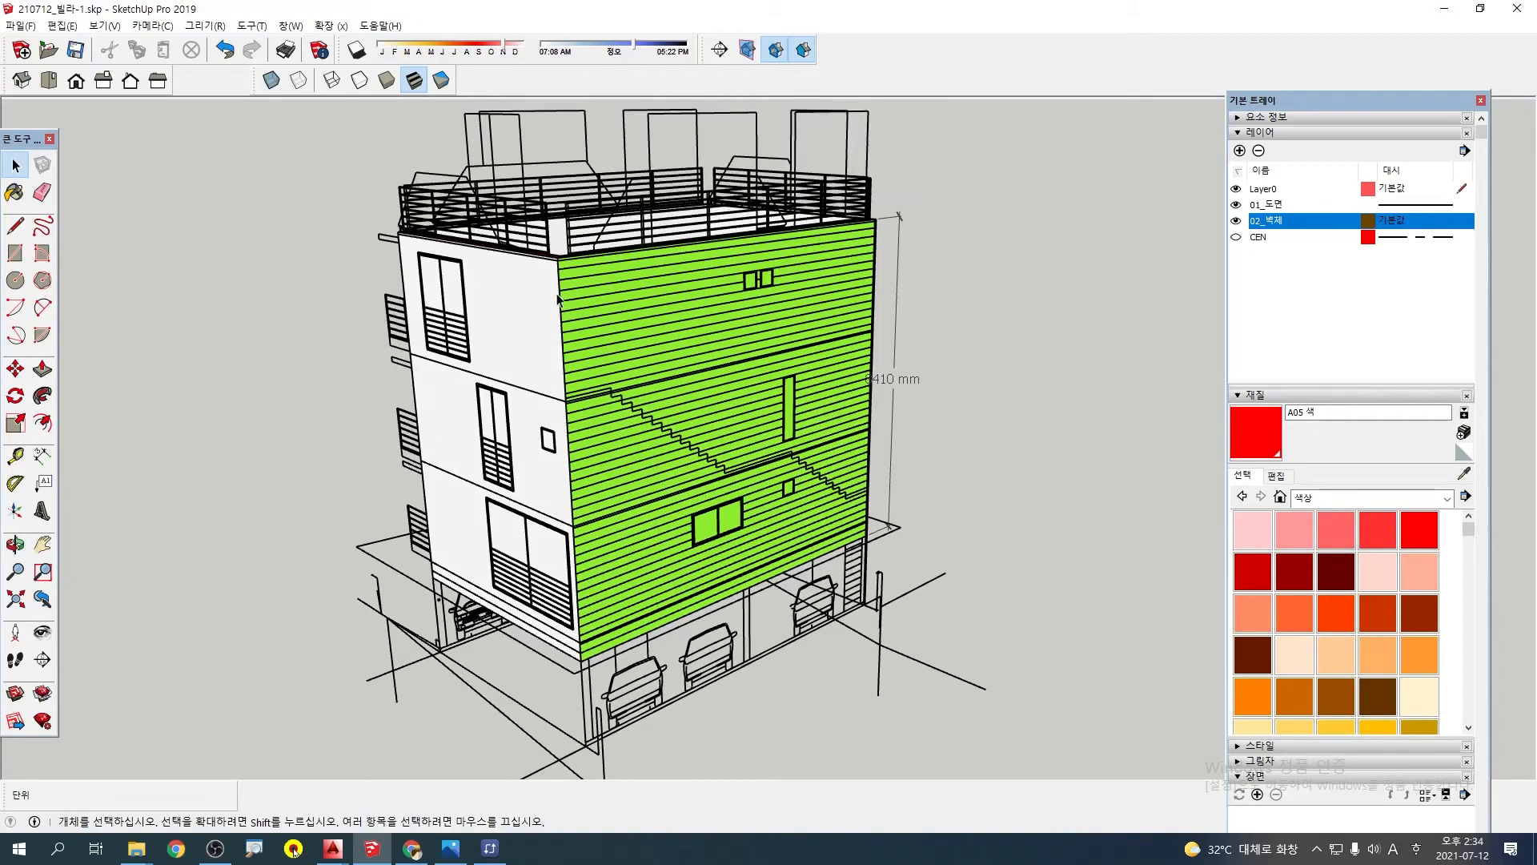
scroll(553, 264, up, 4)
middle_drag(552, 265, 392, 282)
scroll(473, 307, down, 3)
middle_drag(476, 325, 890, 326)
middle_drag(585, 461, 1057, 452)
shift+middle_drag(924, 332, 801, 337)
middle_drag(756, 384, 690, 344)
scroll(689, 345, up, 1)
middle_drag(784, 402, 739, 343)
Examine the window outlines in the elevation drawings around all sides of the villa
click(768, 293)
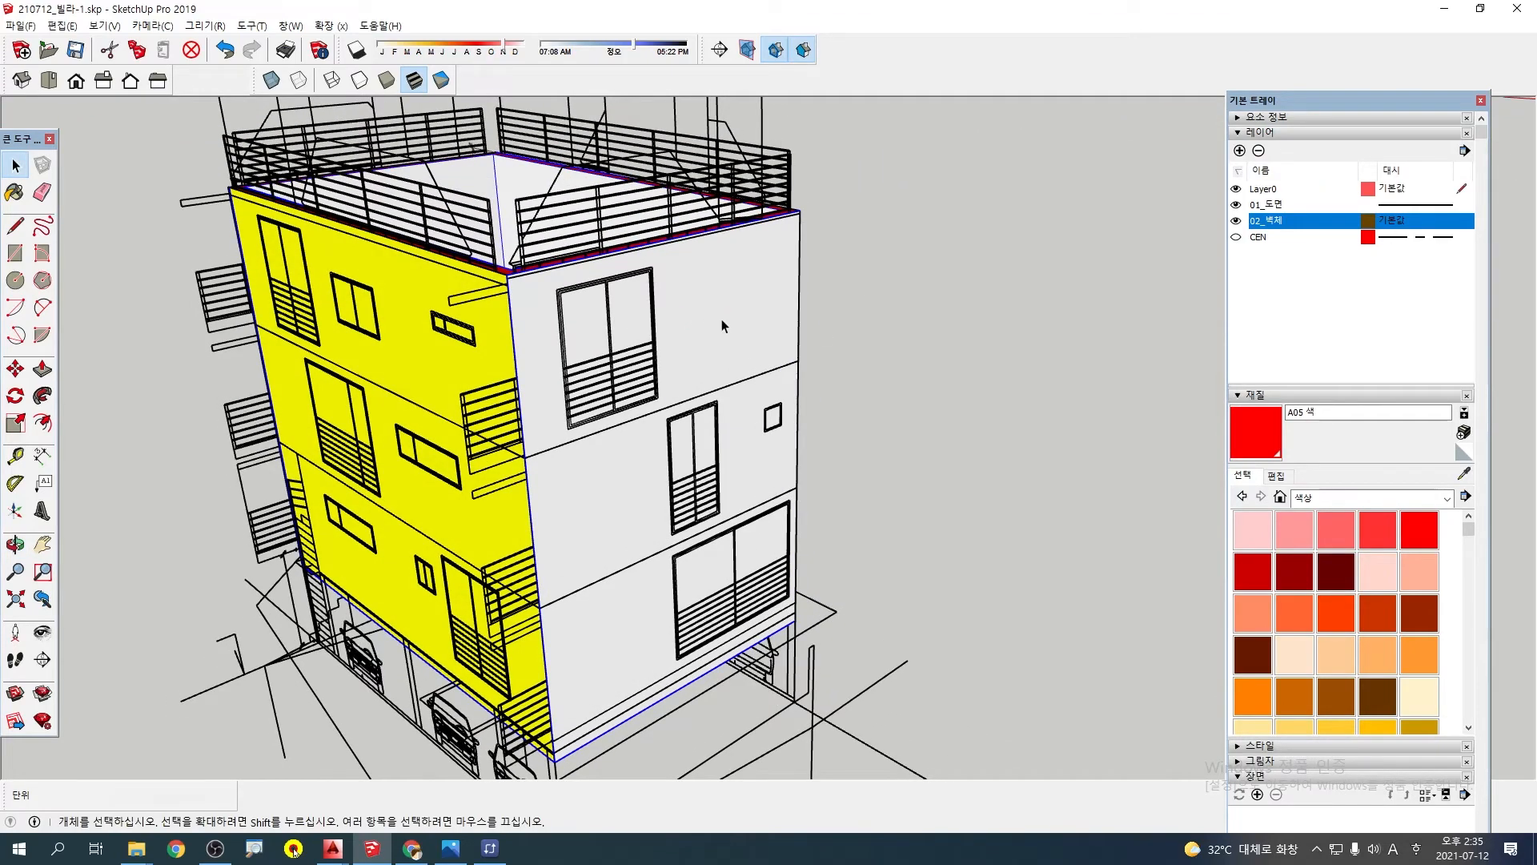
middle_drag(721, 326, 704, 339)
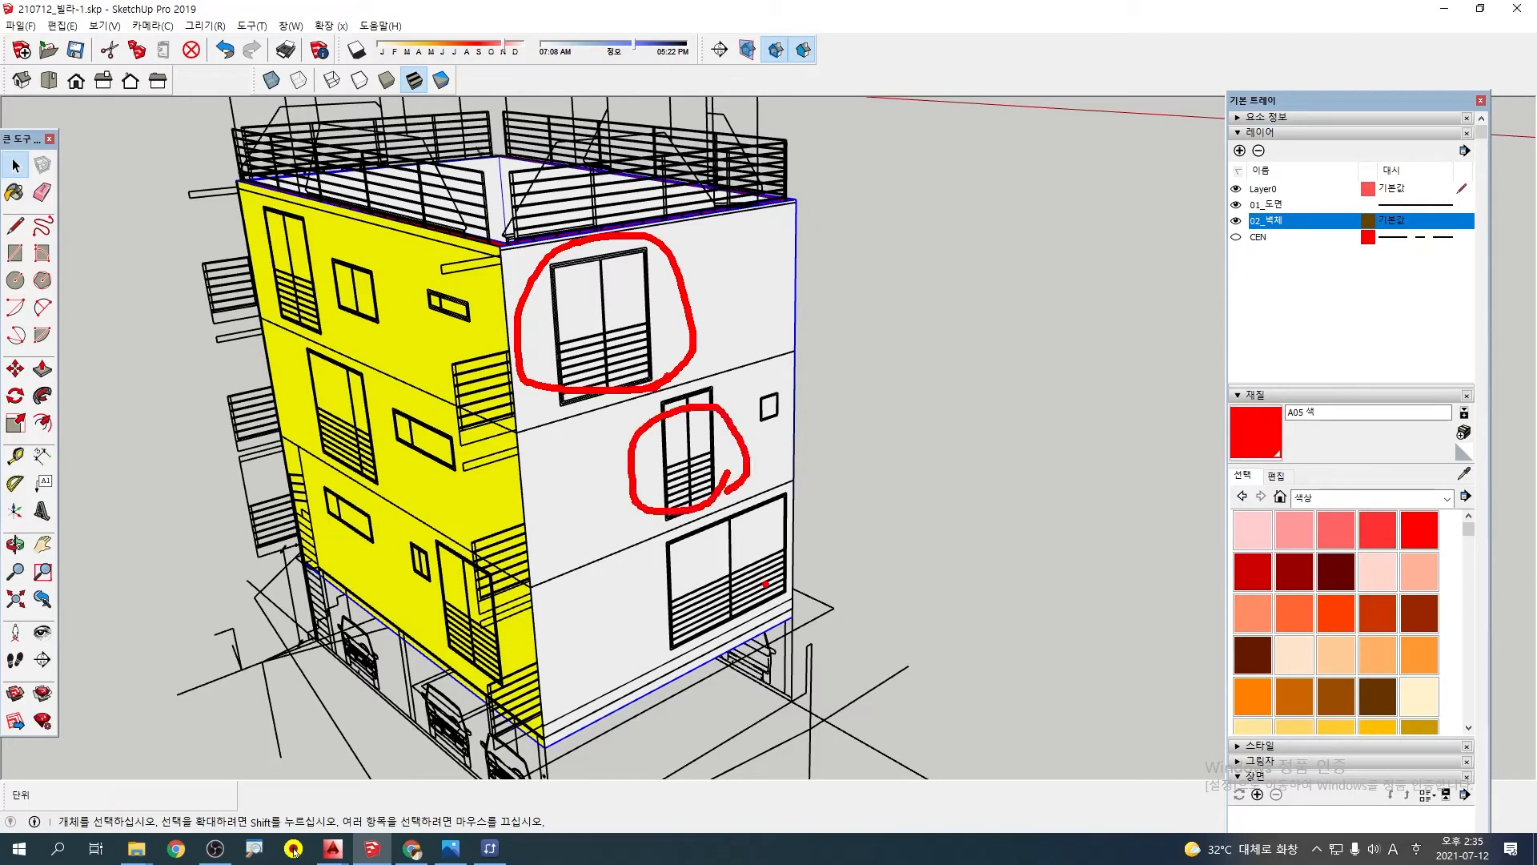
key(Escape)
scroll(701, 271, down, 5)
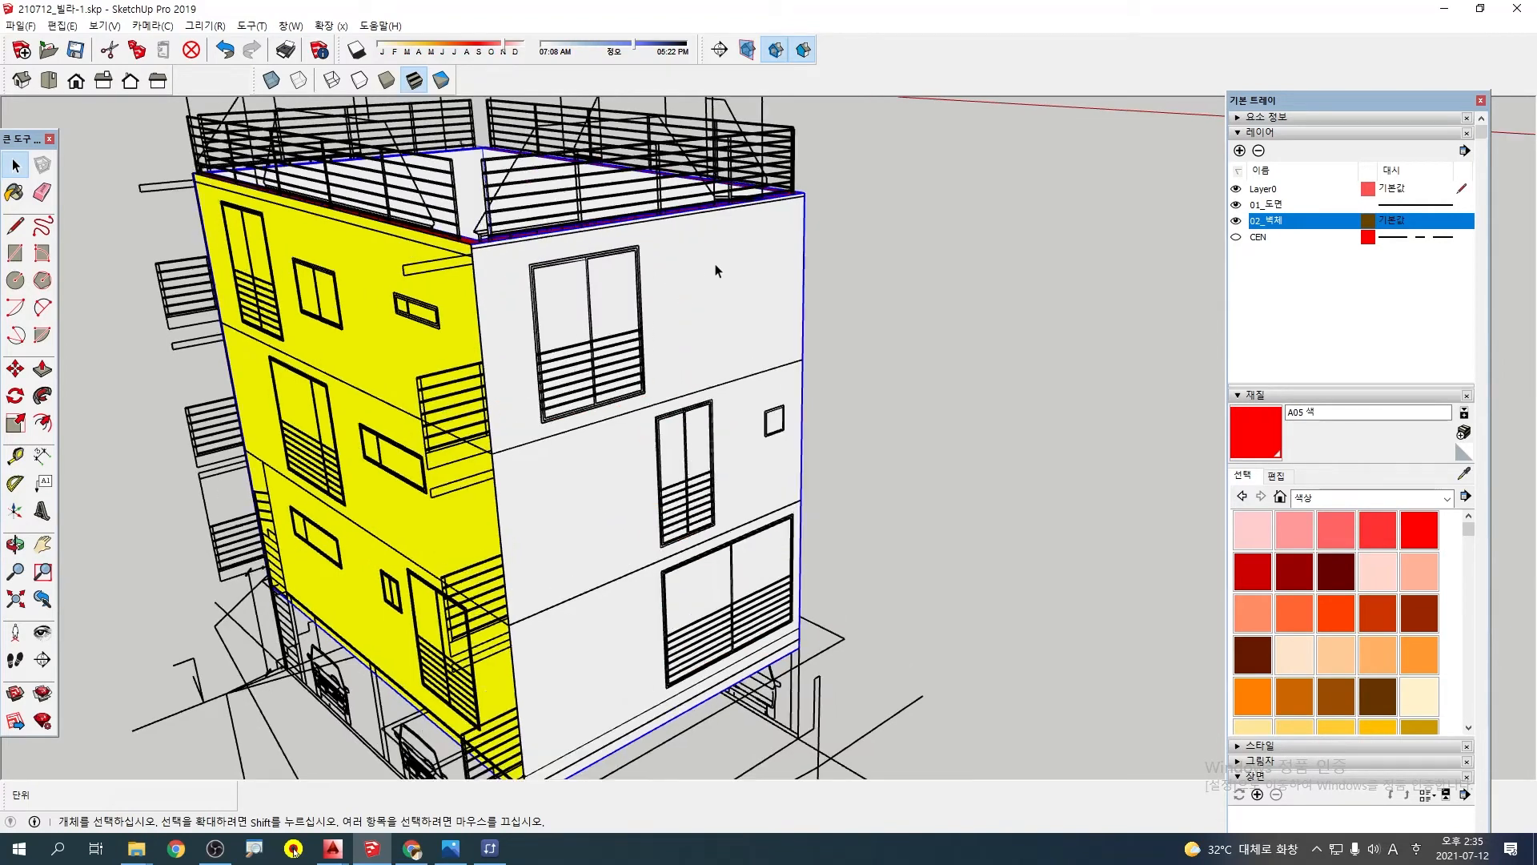
middle_drag(702, 270, 385, 248)
scroll(825, 364, up, 3)
scroll(708, 373, down, 2)
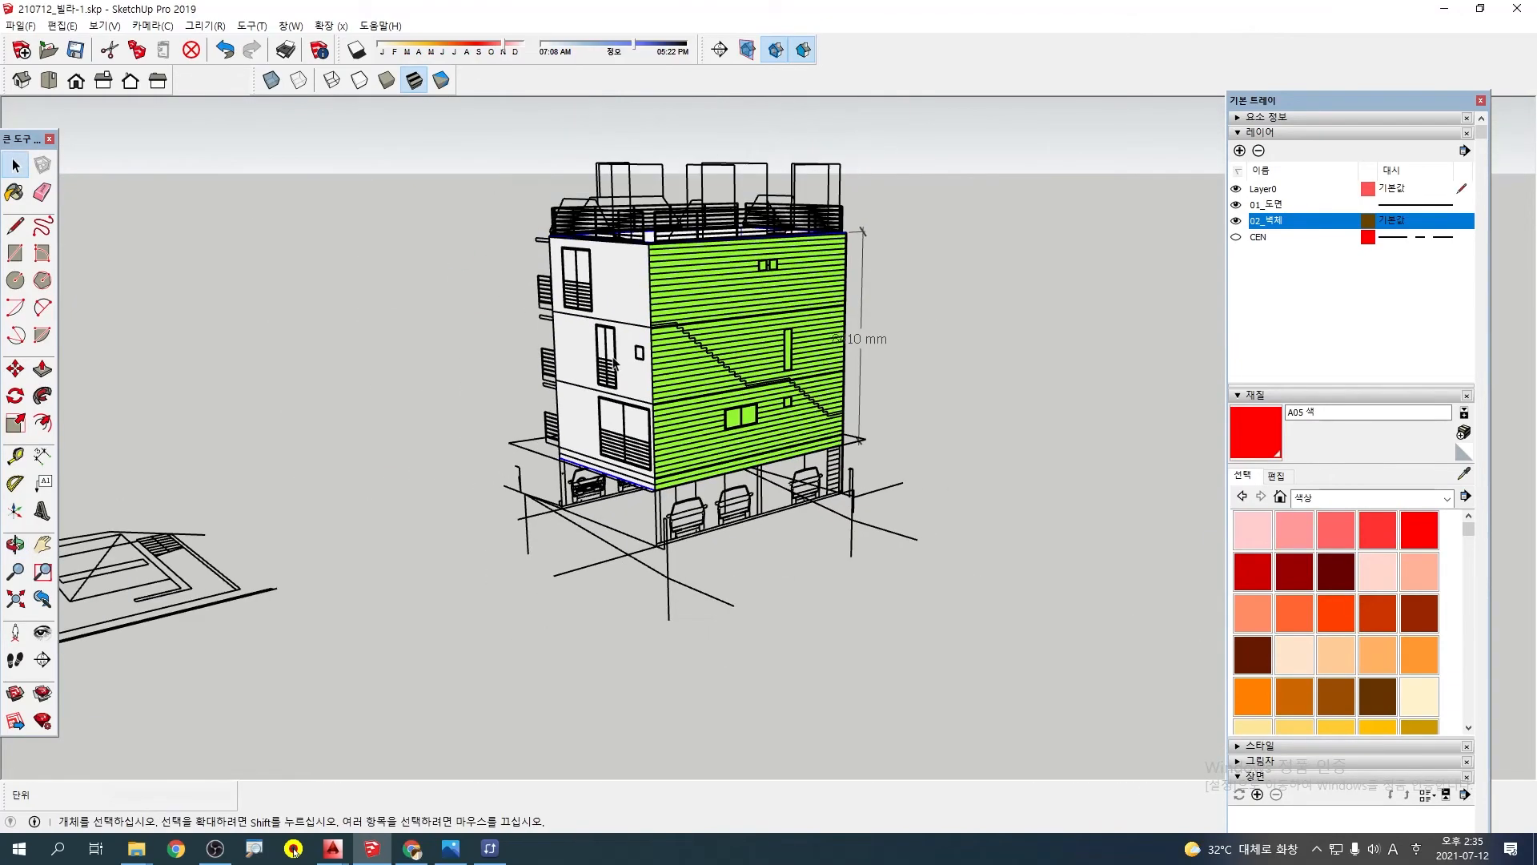
middle_drag(576, 328, 1009, 374)
middle_drag(641, 373, 1045, 404)
middle_drag(561, 341, 1014, 374)
middle_drag(705, 394, 468, 315)
scroll(635, 299, up, 5)
scroll(695, 246, up, 3)
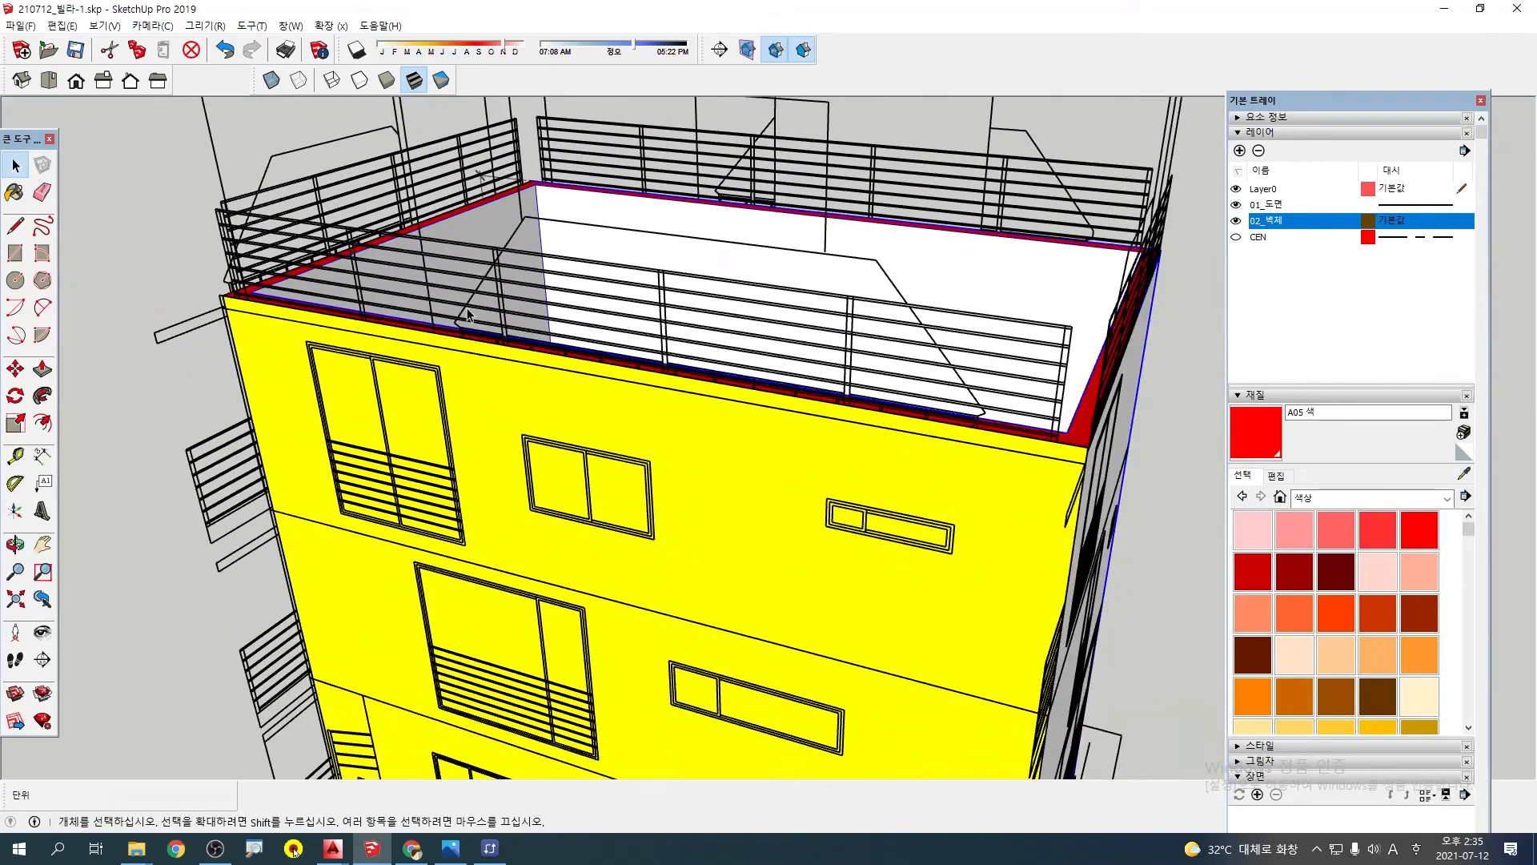
Select the elevation drawing in front of the yellow wall and inspect its window outlines
click(397, 269)
scroll(359, 358, down, 3)
scroll(362, 368, up, 3)
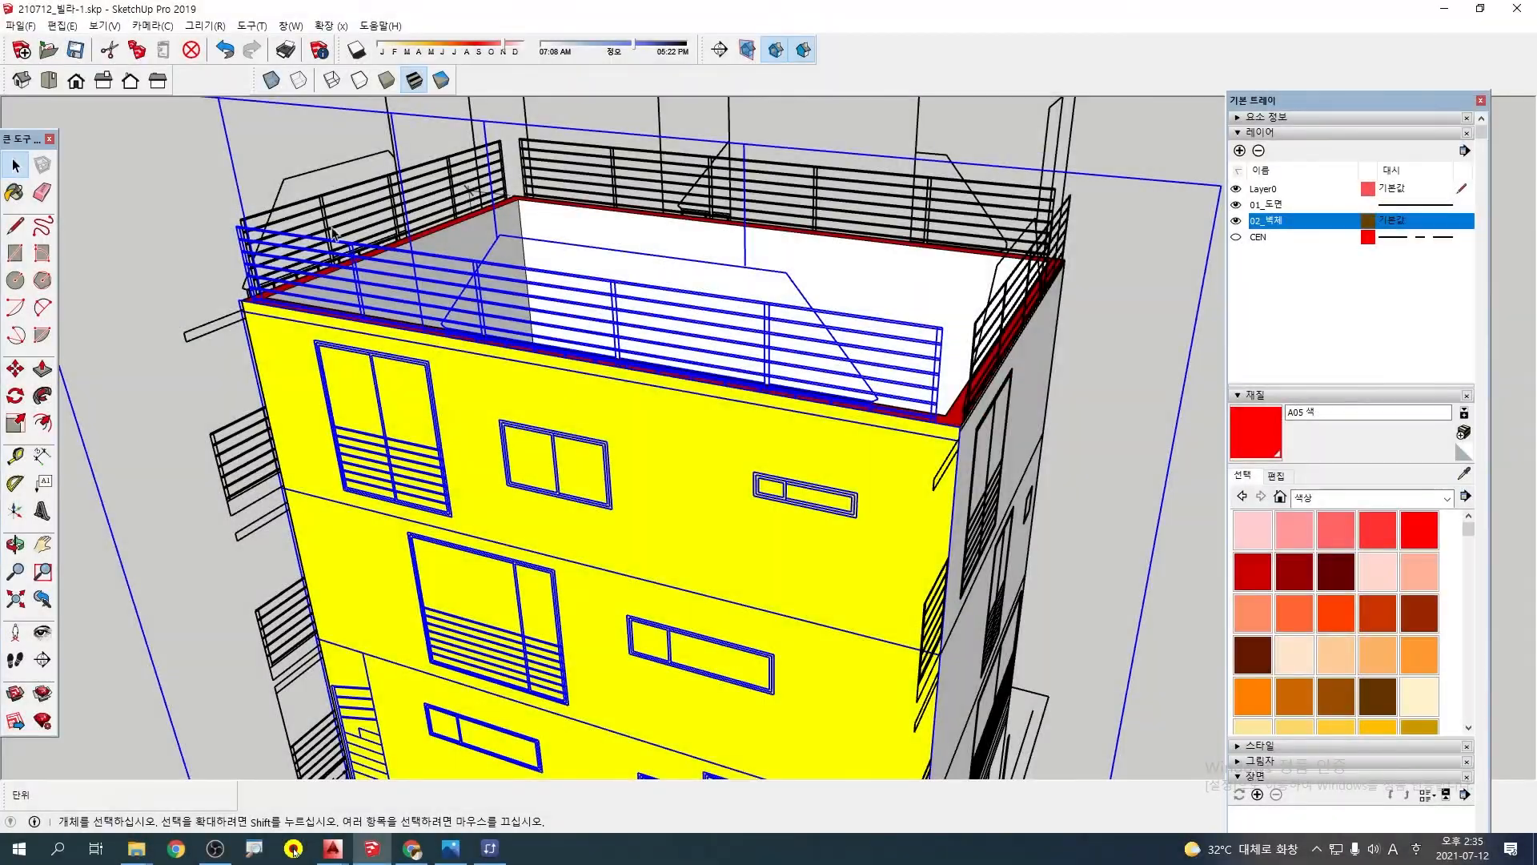
scroll(494, 341, up, 1)
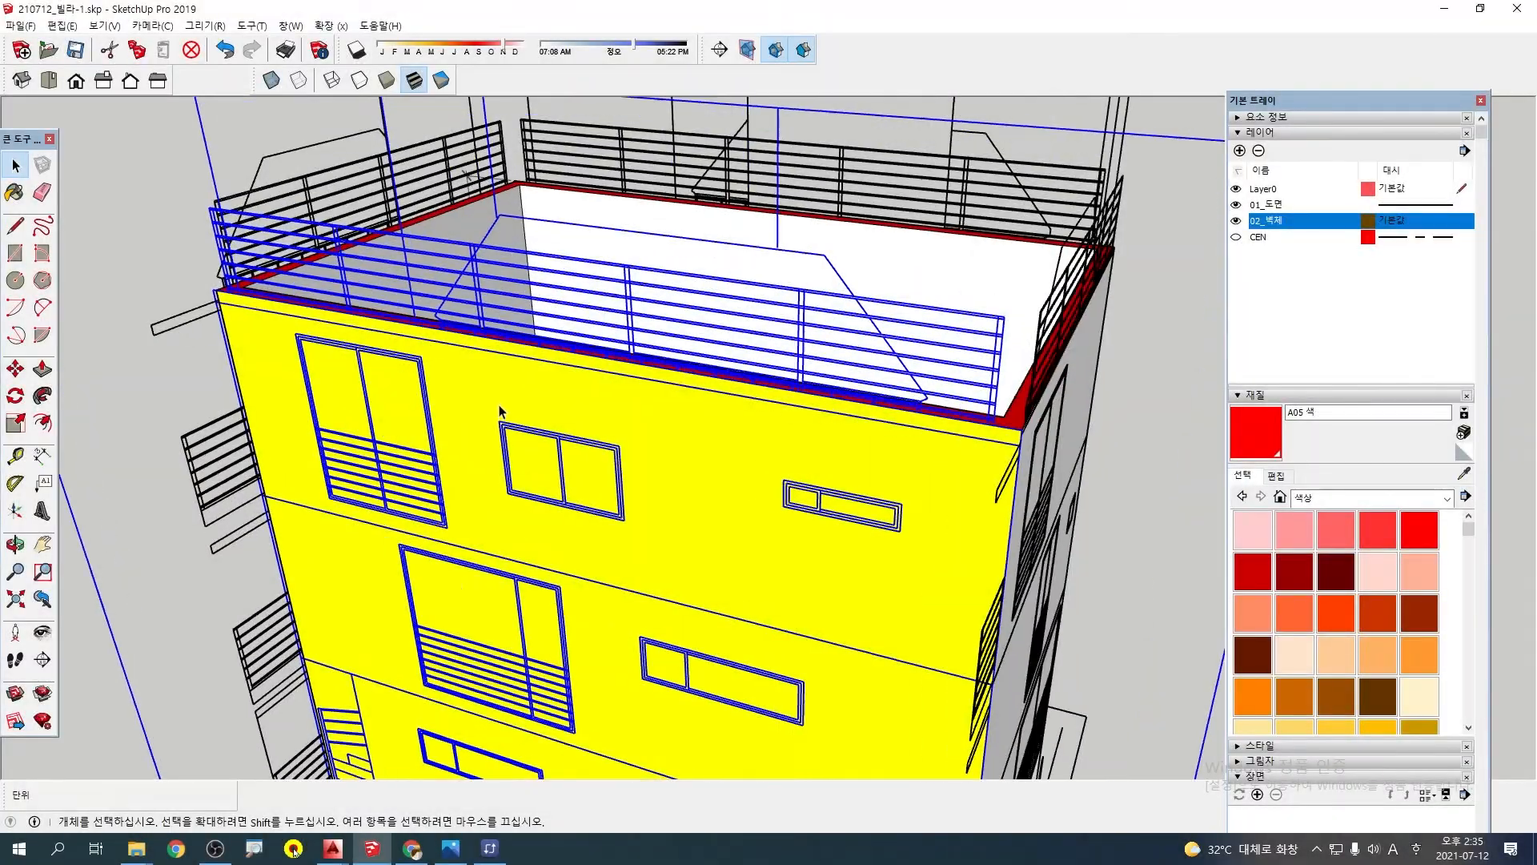
shift+middle_drag(494, 340, 632, 351)
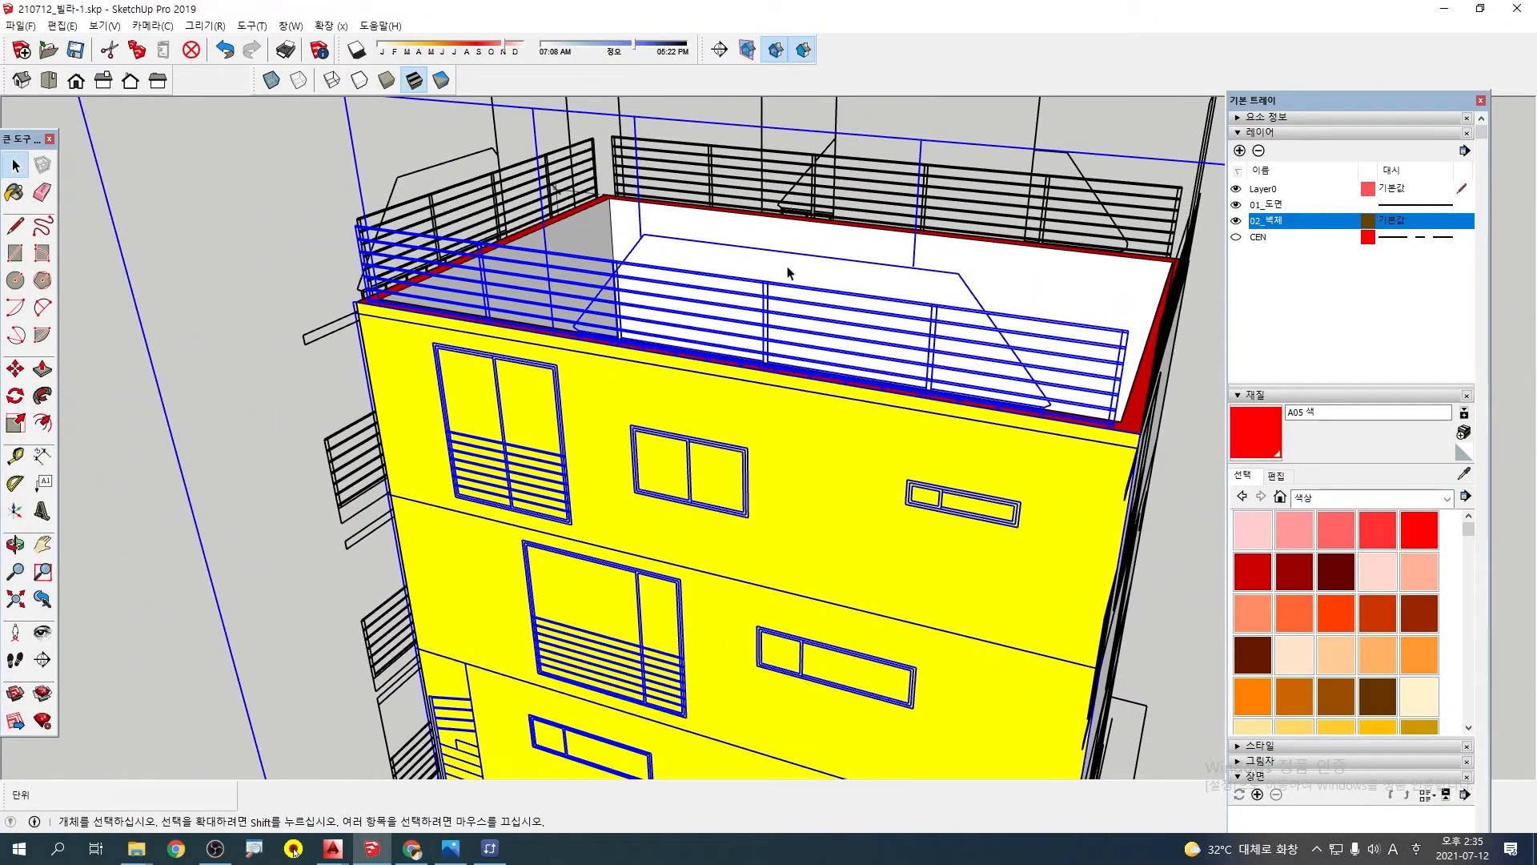
Inside the wall group, draw an 1800 × 2180 mm rectangle over the yellow wall's top-floor balcony window
double_click(596, 396)
click(548, 423)
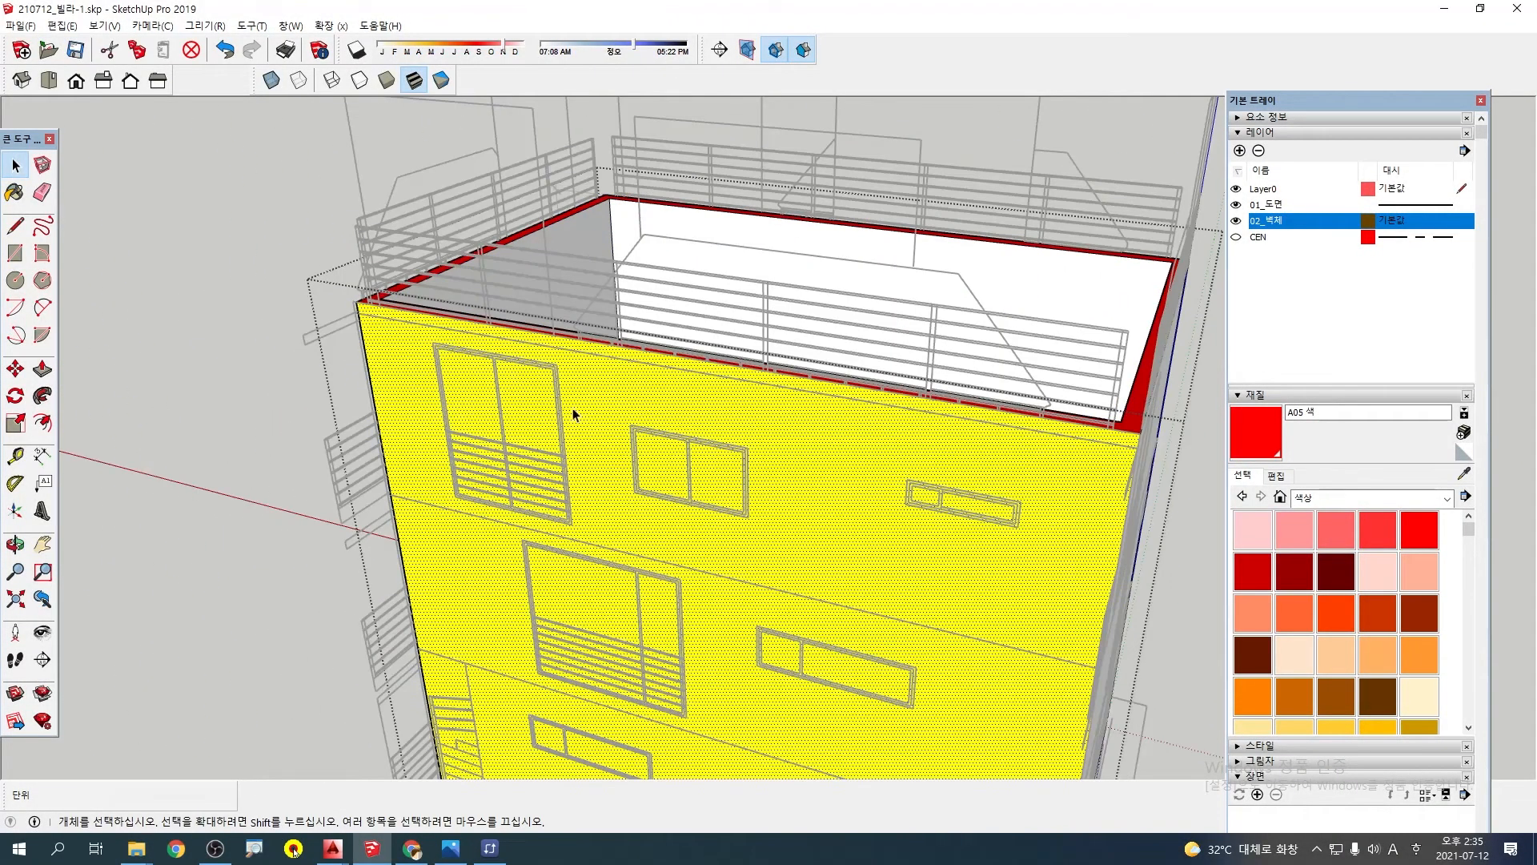
scroll(607, 385, up, 4)
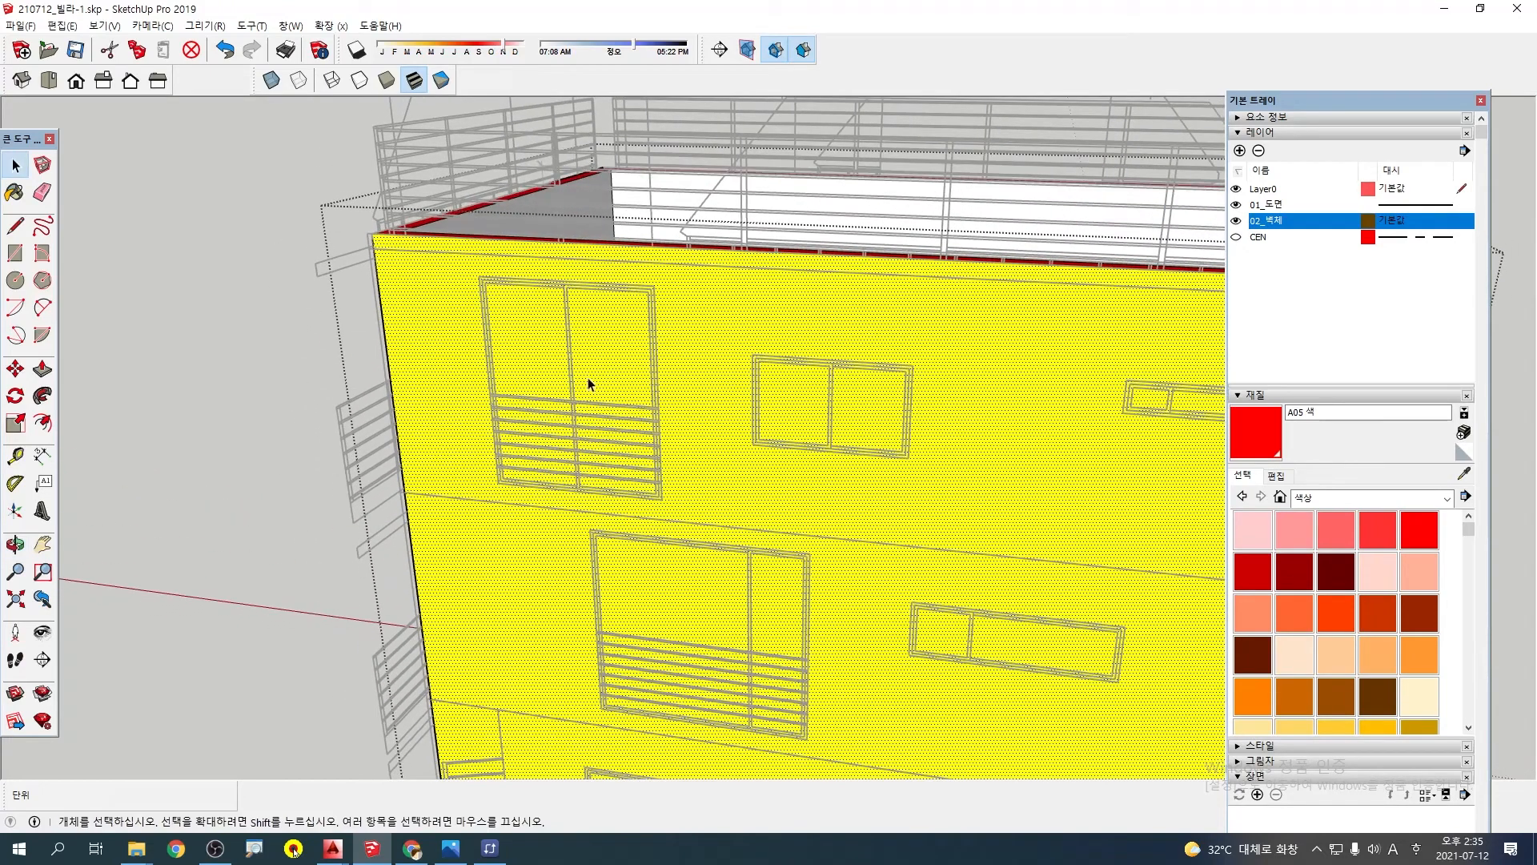
key(r)
scroll(479, 271, up, 2)
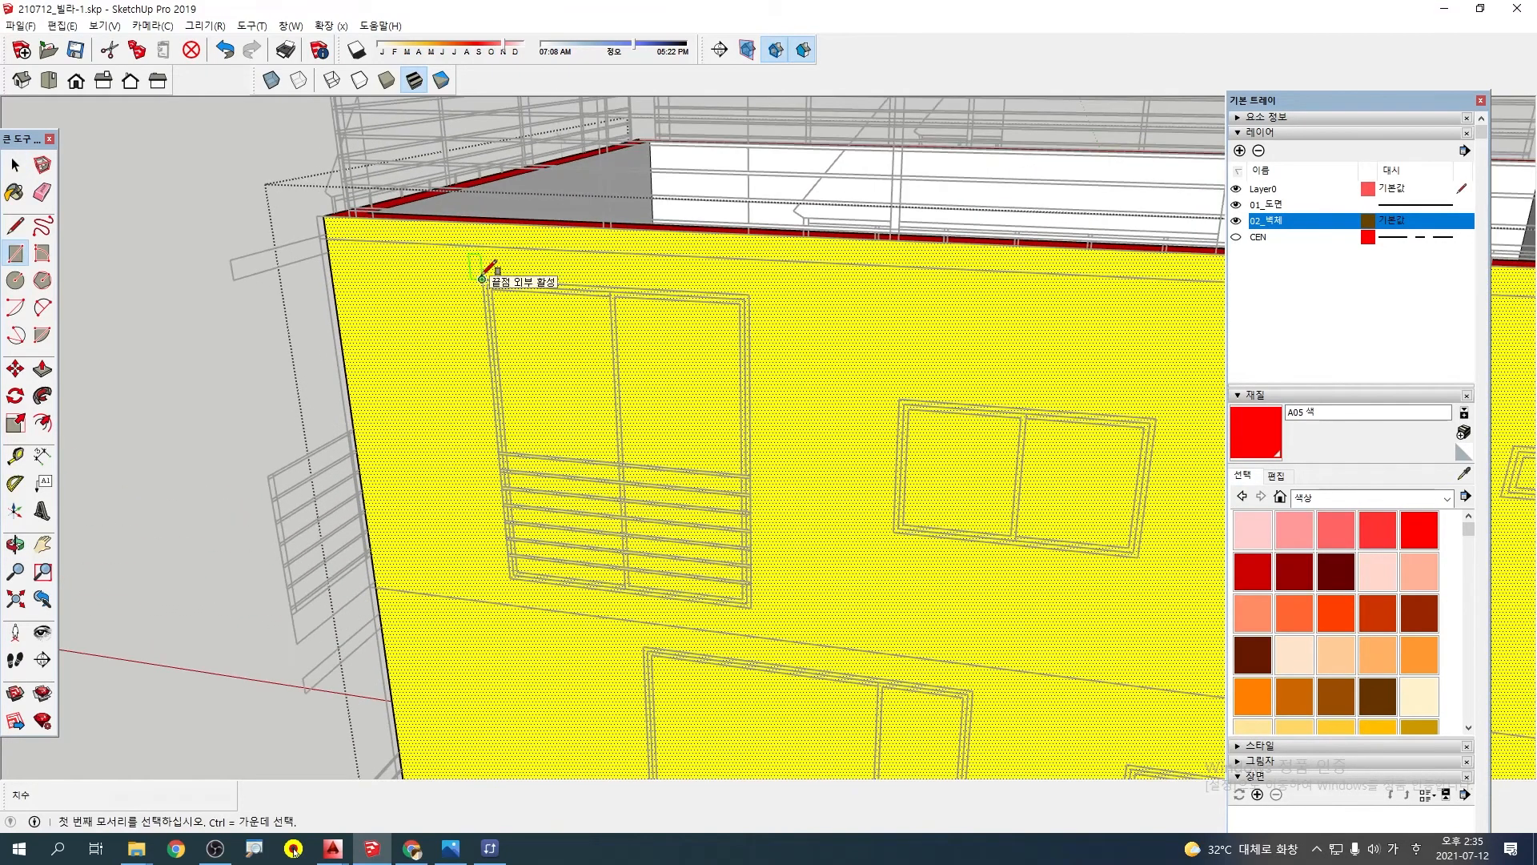
scroll(752, 606, up, 3)
click(751, 604)
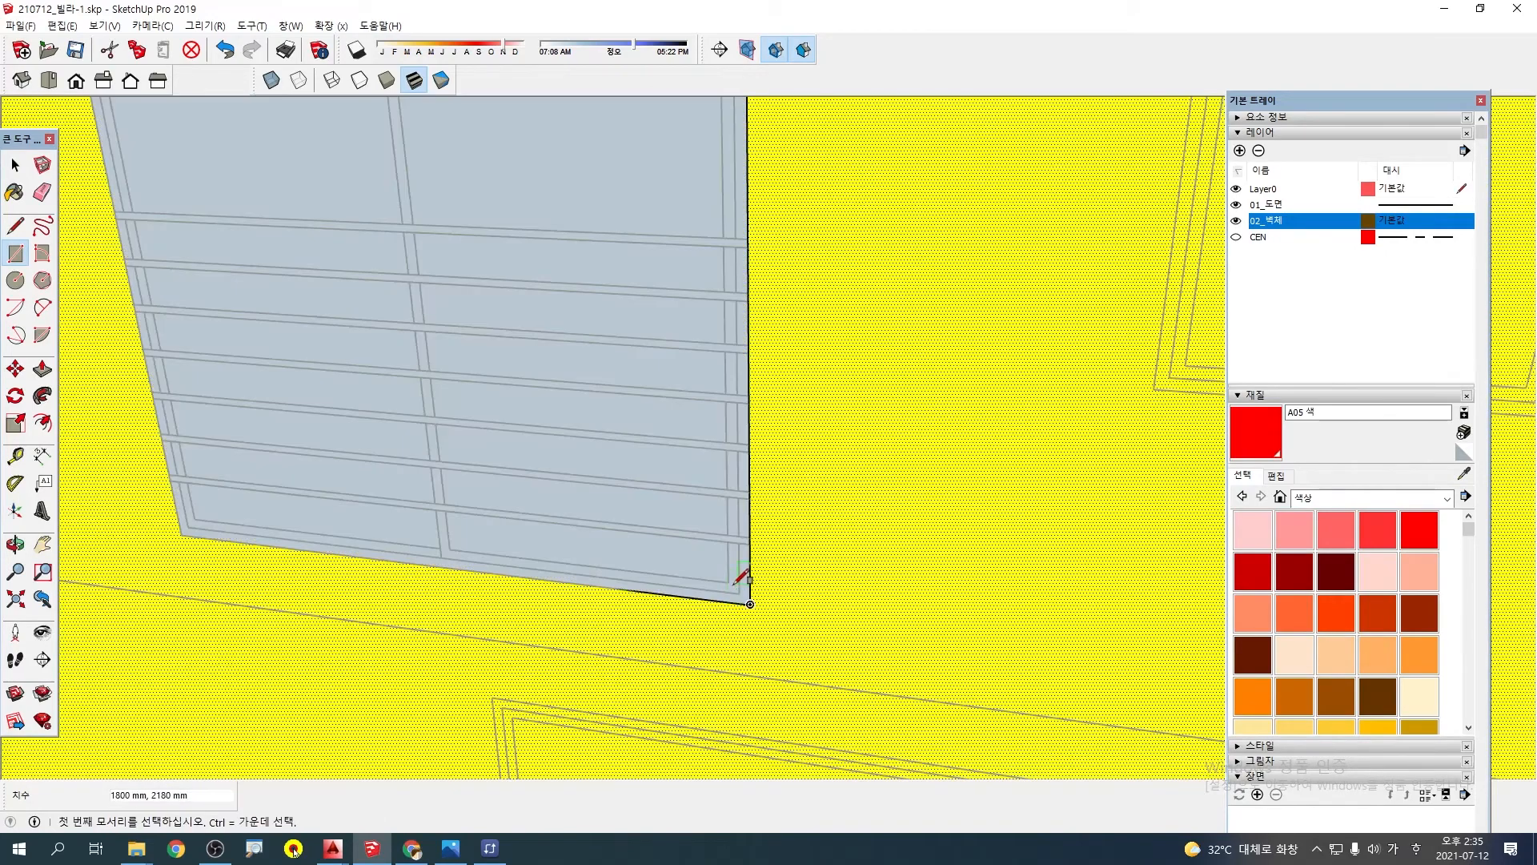
scroll(724, 552, down, 5)
key(space)
click(655, 397)
click(783, 333)
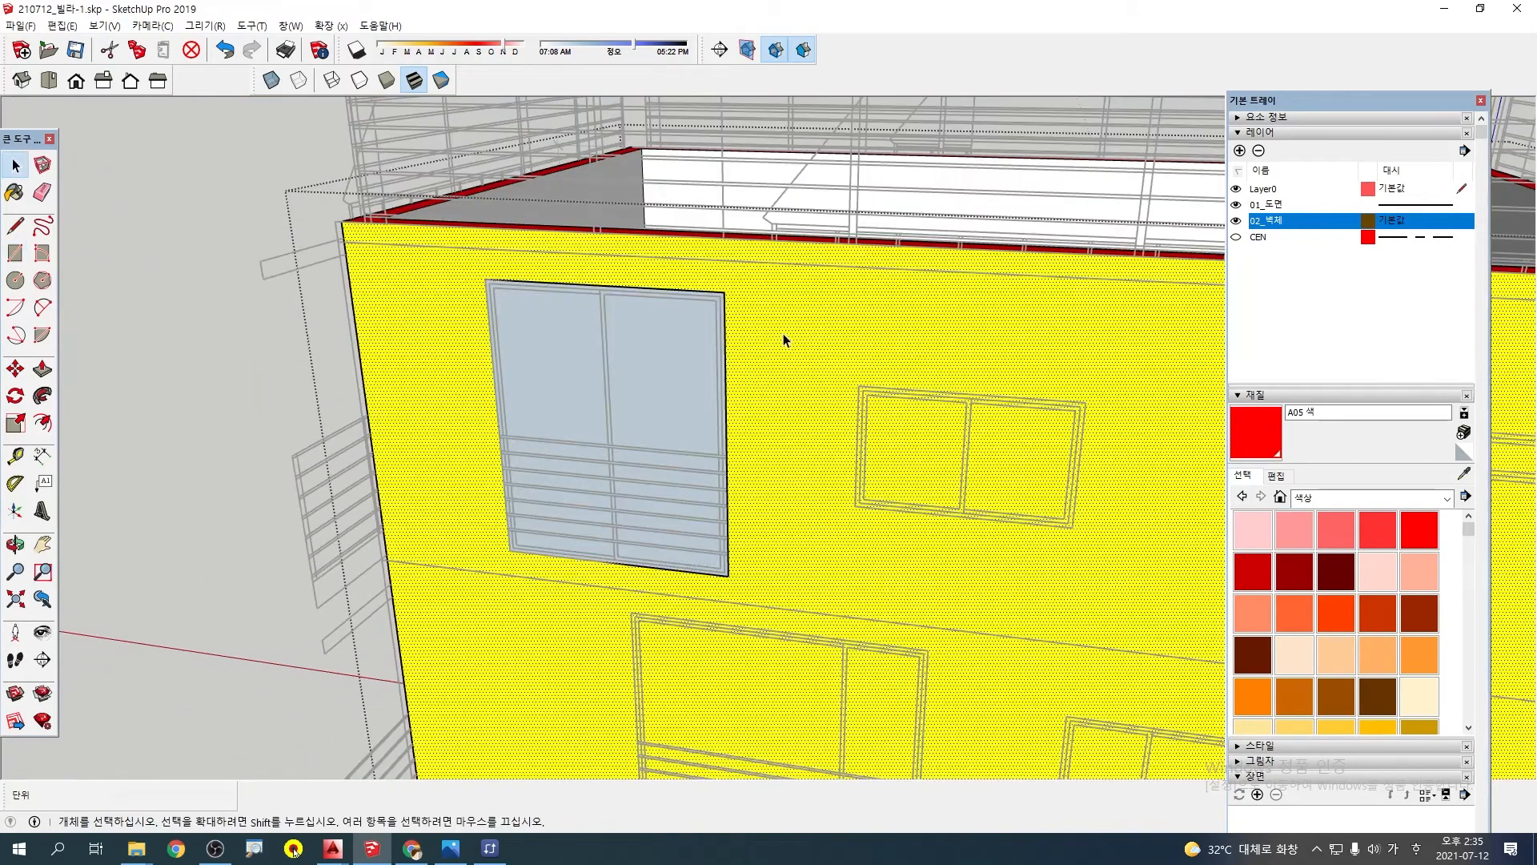
Try to push/pull the traced window face, undo the rectangle and leave the wall group
click(652, 352)
scroll(652, 351, up, 2)
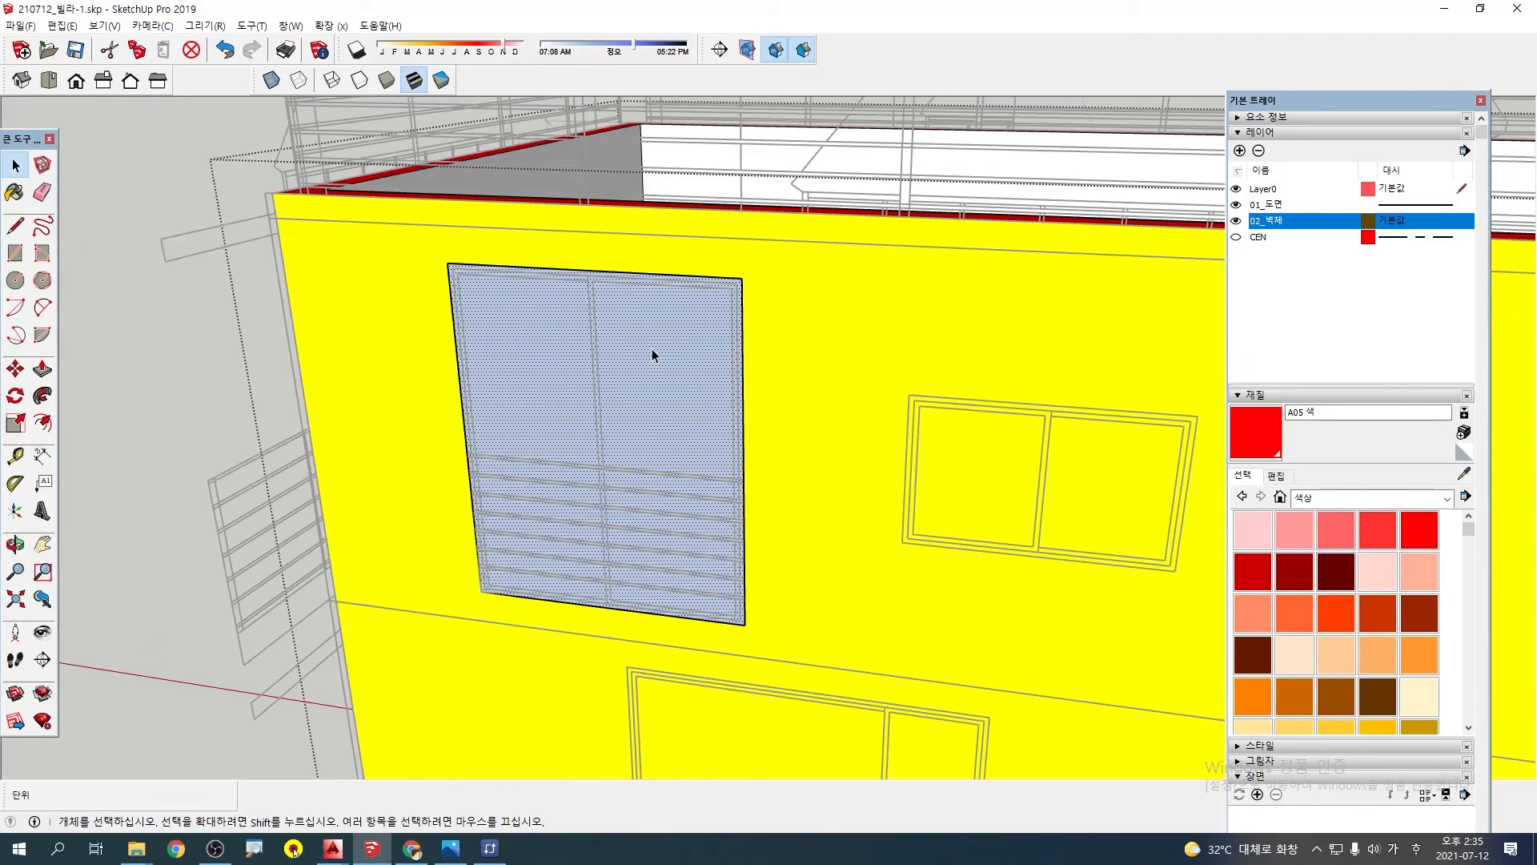
key(p)
click(629, 314)
middle_drag(631, 300, 590, 382)
key(Escape)
key(ctrl+z)
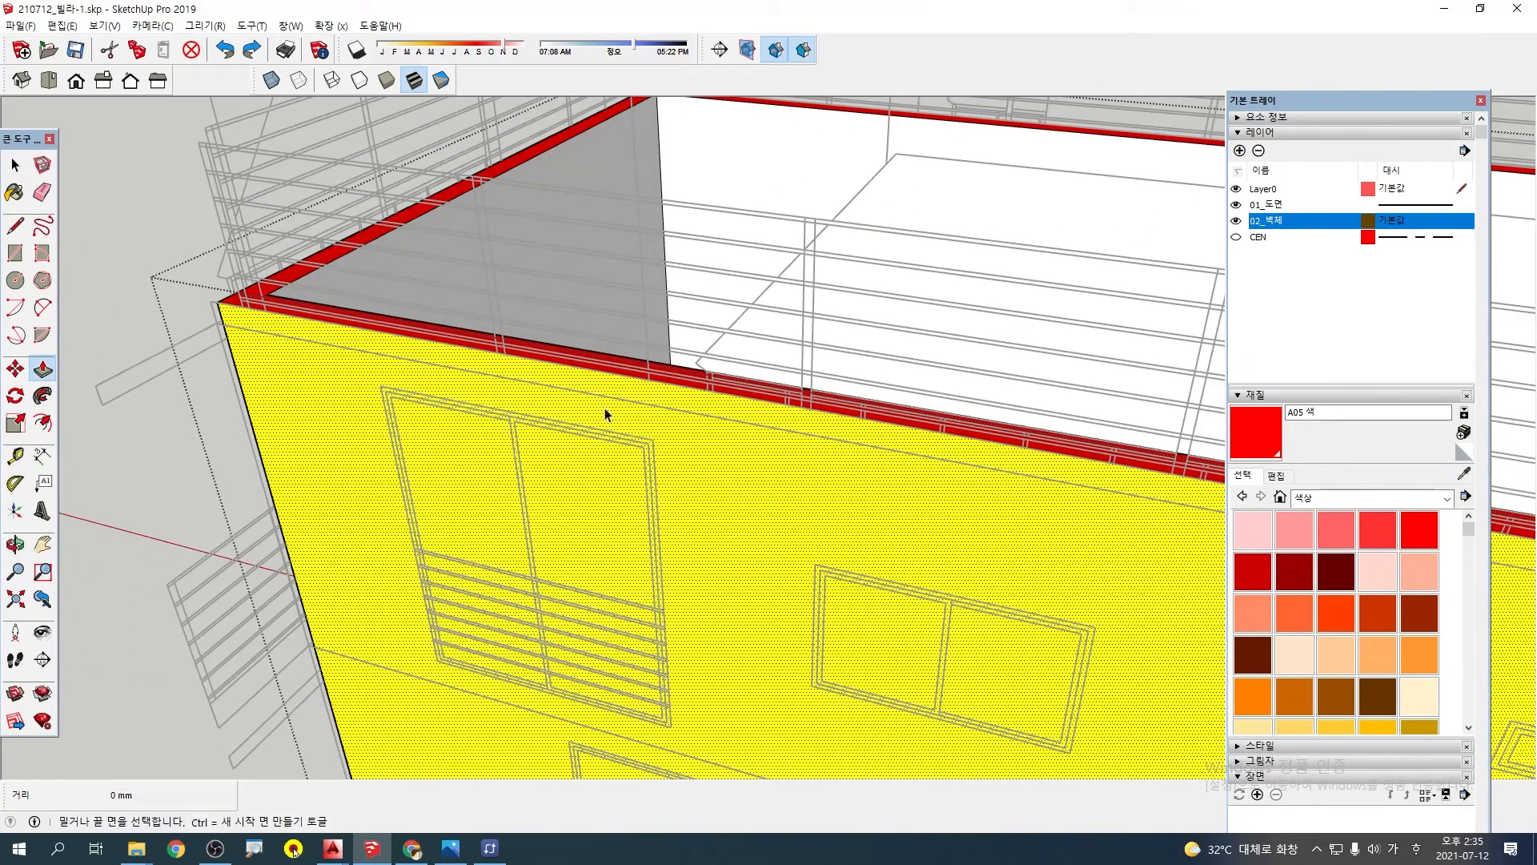
key(space)
key(Escape)
scroll(713, 458, down, 3)
middle_drag(713, 458, 688, 430)
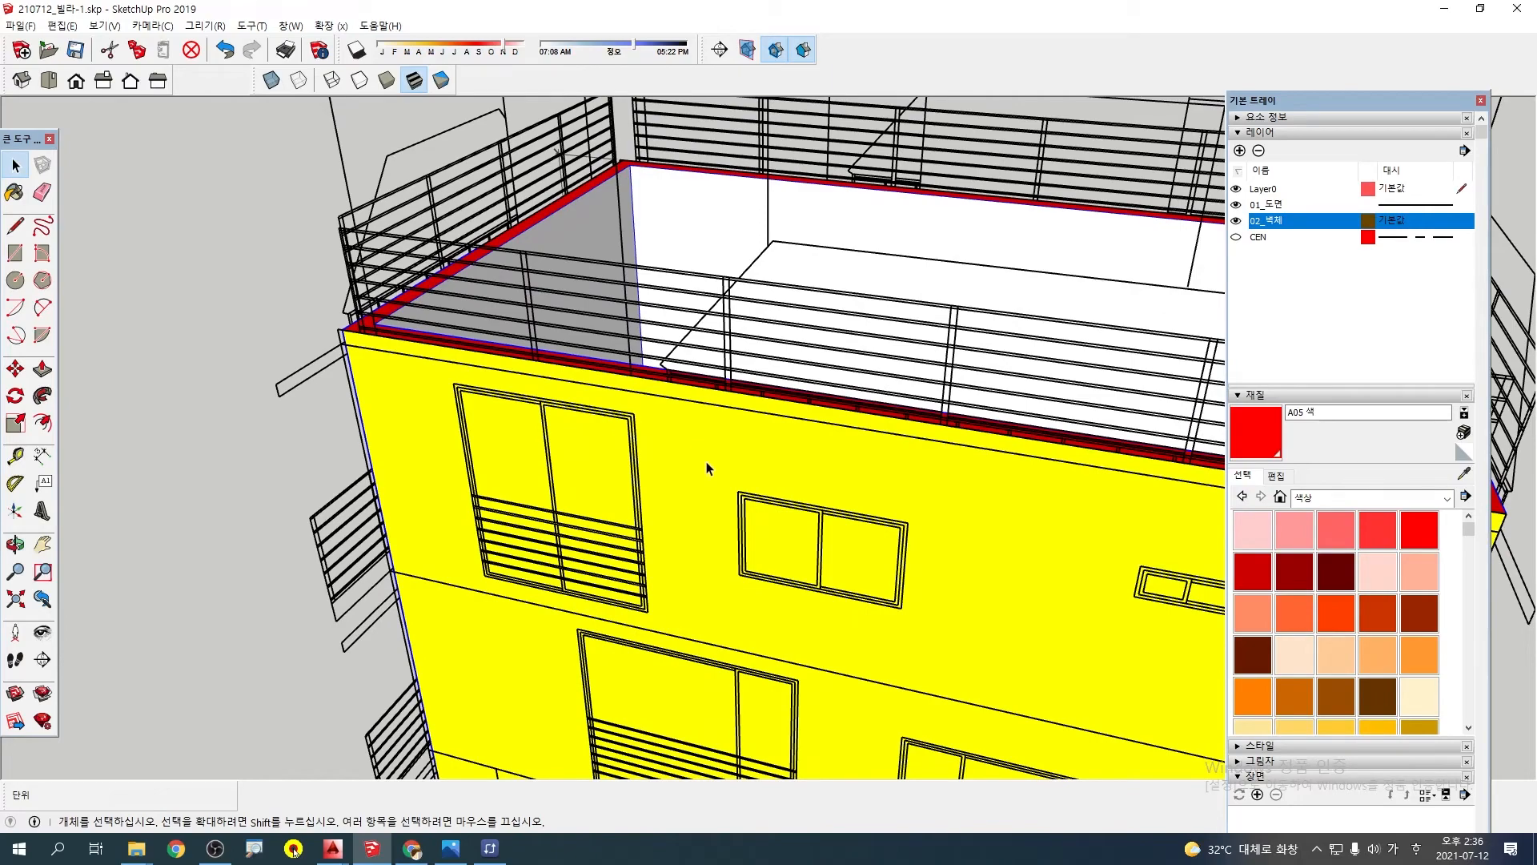
double_click(706, 461)
key(Escape)
right_click(695, 437)
key(Escape)
Examine close up how the elevation drawing sits against the yellow wall at the roof corner
scroll(407, 384, up, 5)
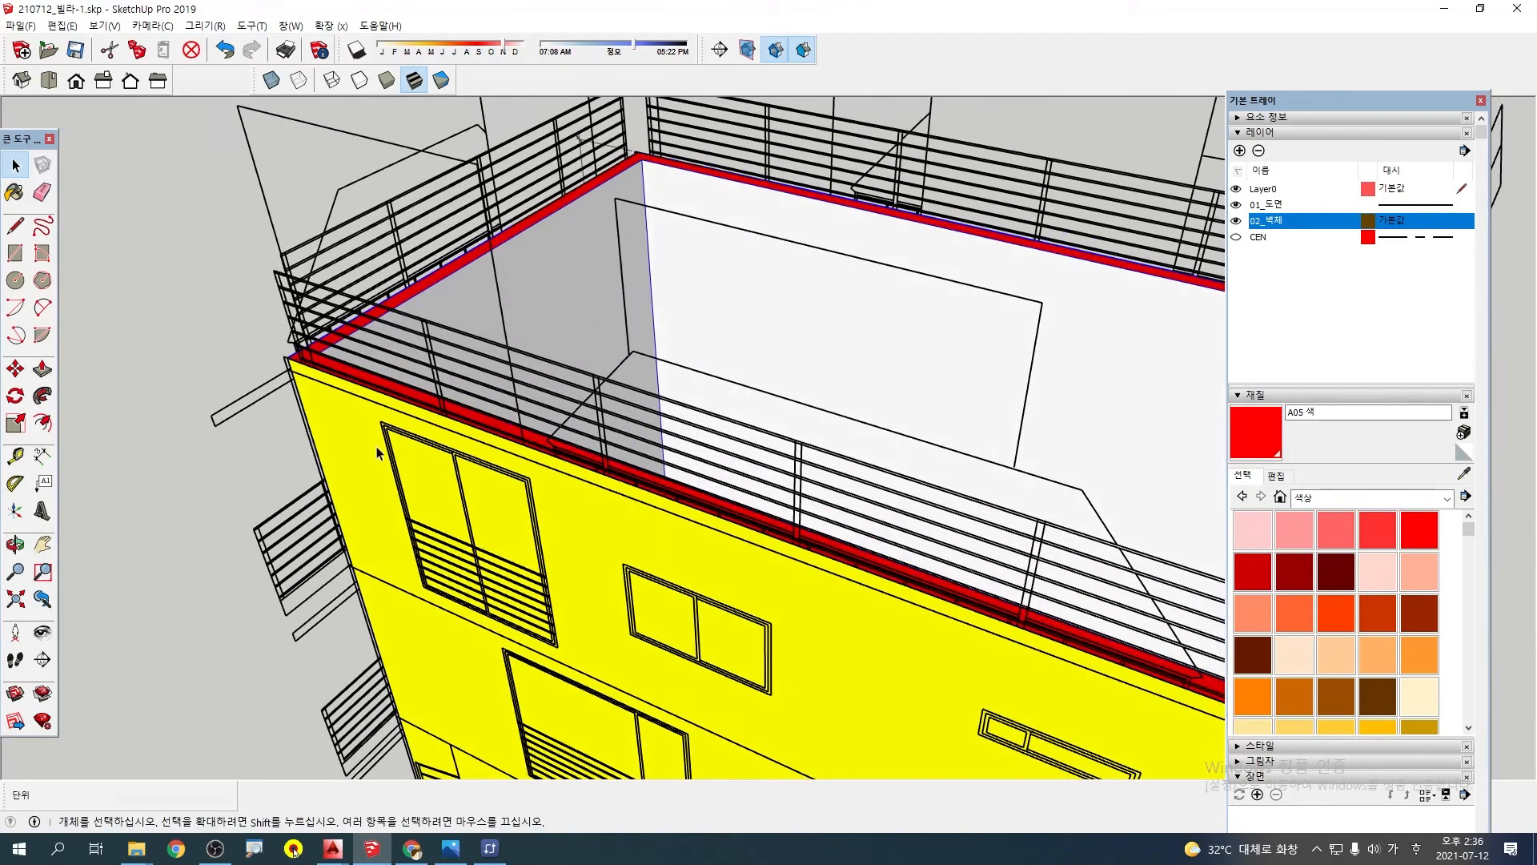
scroll(407, 384, up, 1)
mouse_move(405, 386)
middle_down()
mouse_move(374, 433)
mouse_move(347, 553)
mouse_move(375, 398)
middle_up()
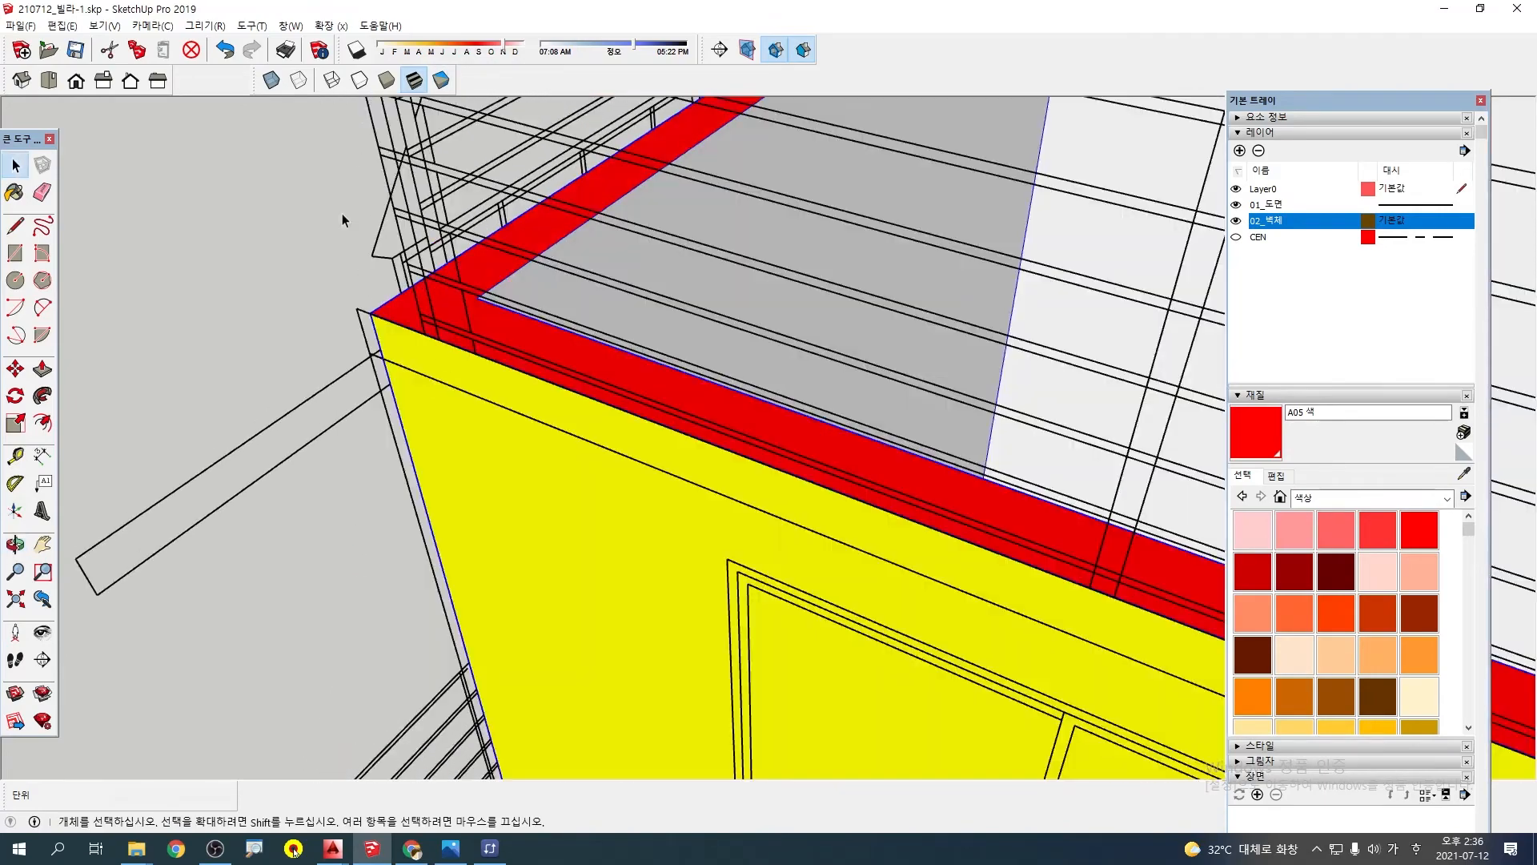
scroll(349, 264, up, 4)
middle_drag(357, 345, 364, 421)
scroll(363, 421, up, 5)
scroll(427, 397, down, 1)
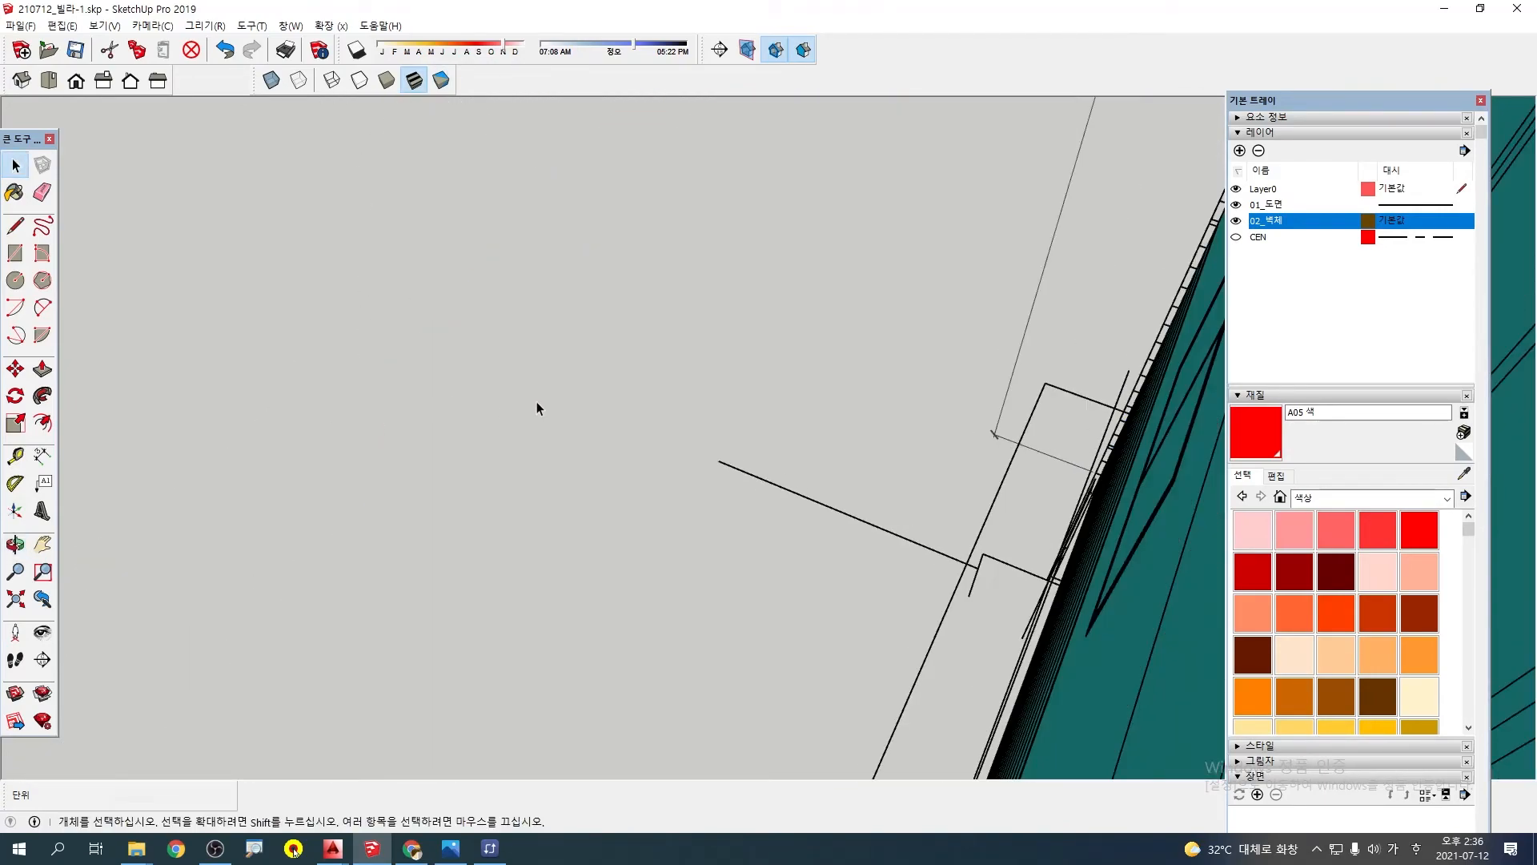
scroll(572, 383, down, 4)
middle_drag(579, 379, 583, 445)
scroll(636, 325, up, 5)
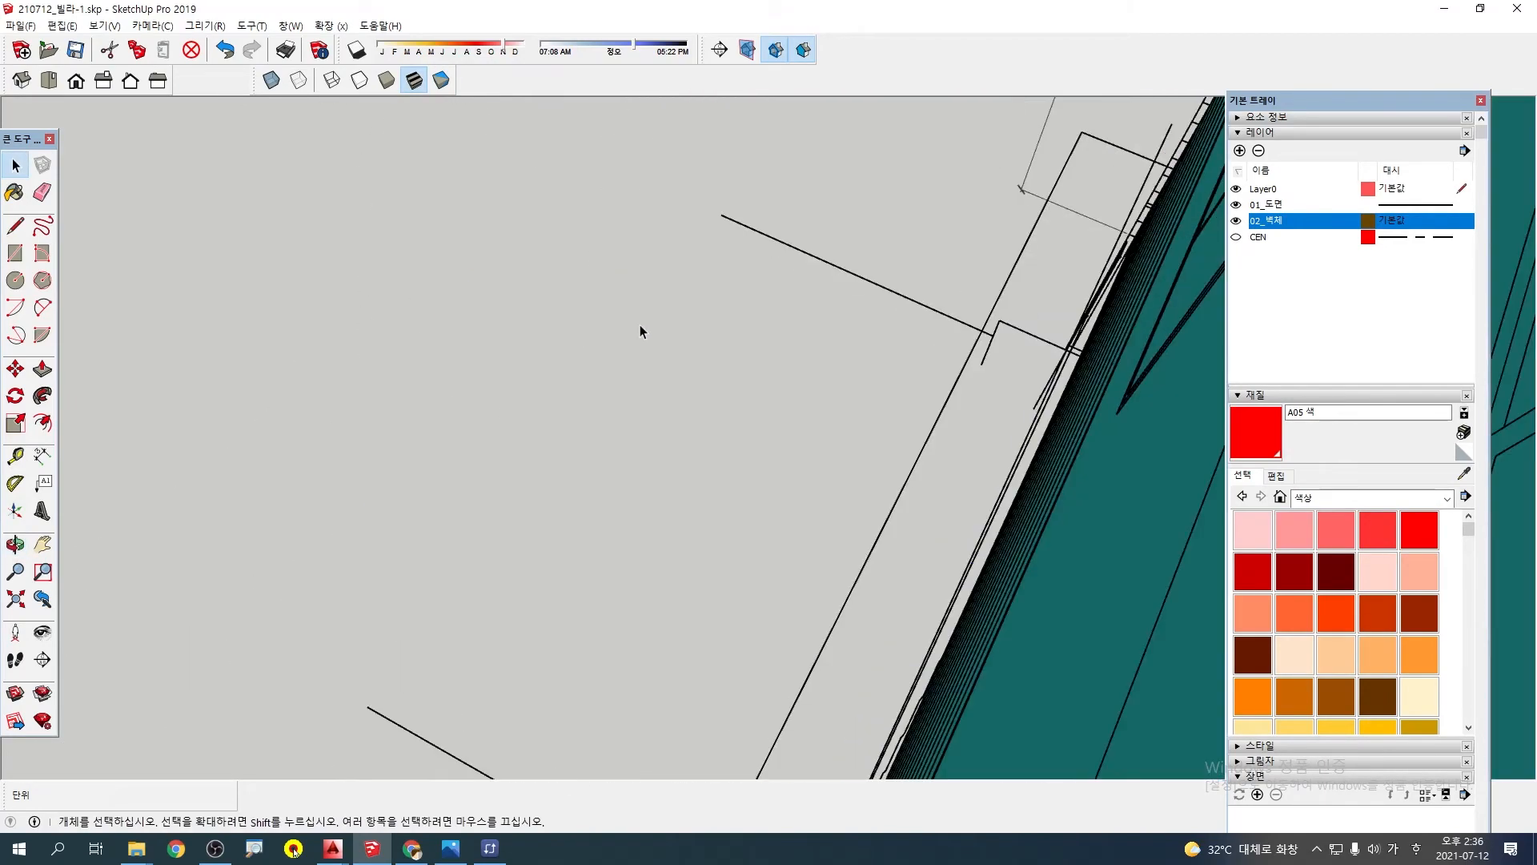
scroll(639, 325, down, 3)
mouse_move(655, 325)
middle_down()
mouse_move(675, 370)
mouse_move(662, 514)
mouse_move(820, 229)
mouse_move(630, 145)
mouse_move(543, 172)
middle_up()
scroll(815, 237, down, 6)
scroll(510, 164, up, 5)
scroll(546, 170, down, 8)
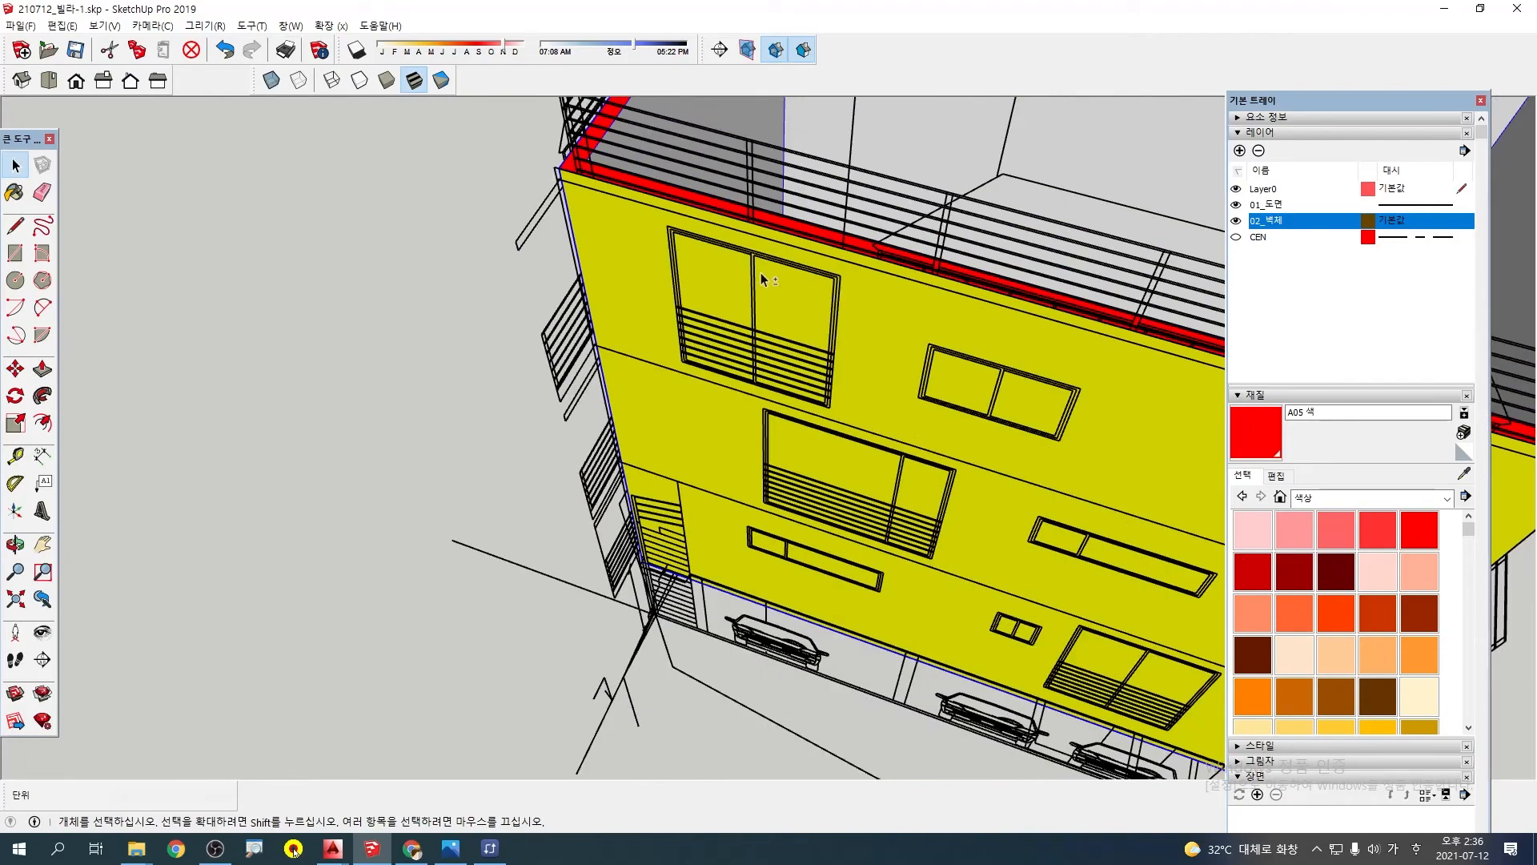
Explode the wall group and trace the yellow wall's top-floor balcony window with a rectangle
middle_drag(760, 272, 738, 334)
right_click(738, 335)
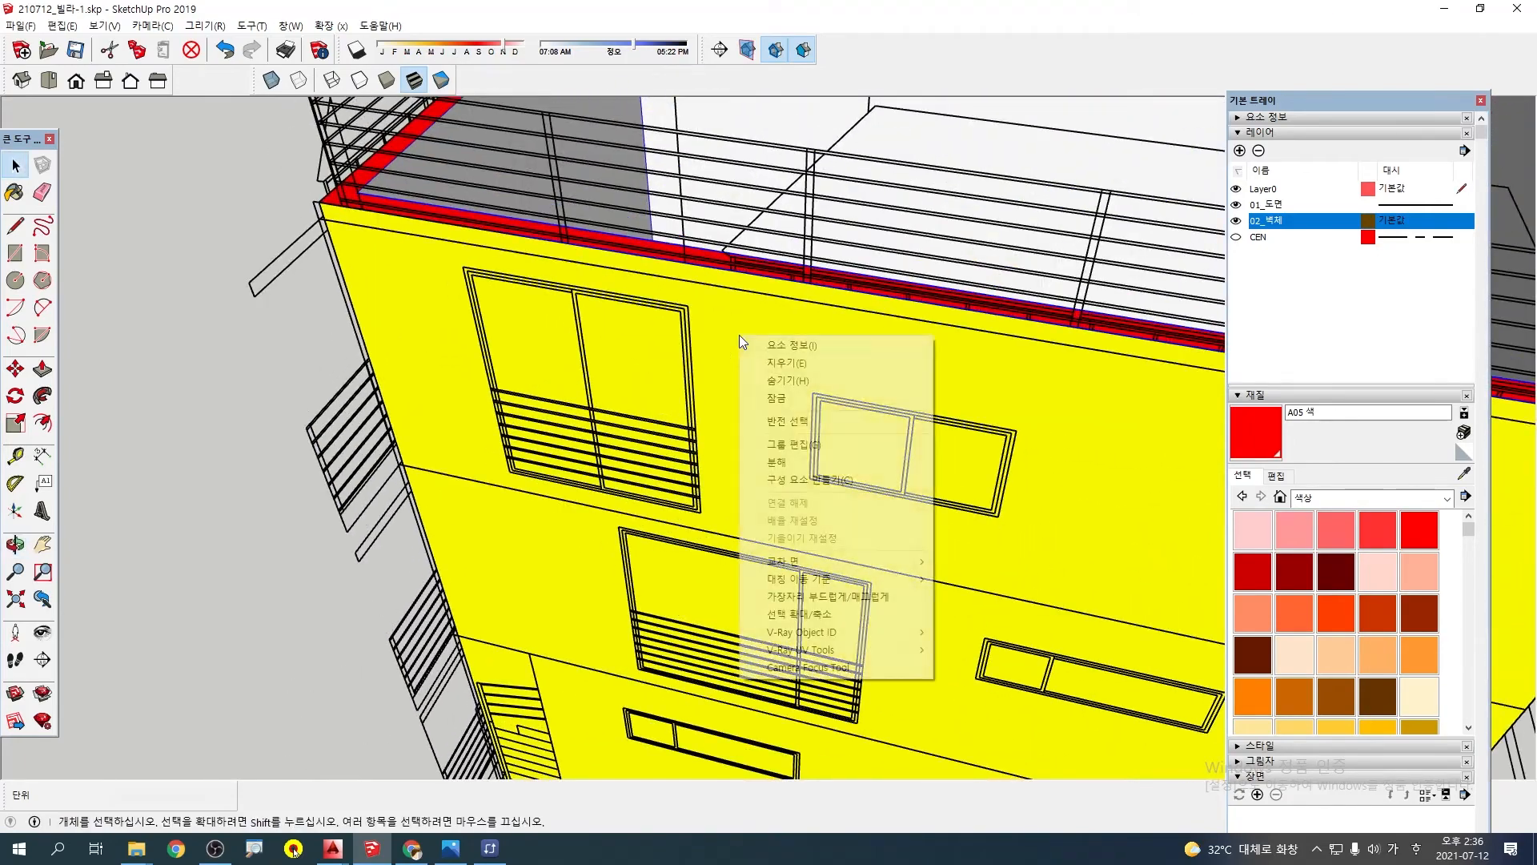
click(794, 463)
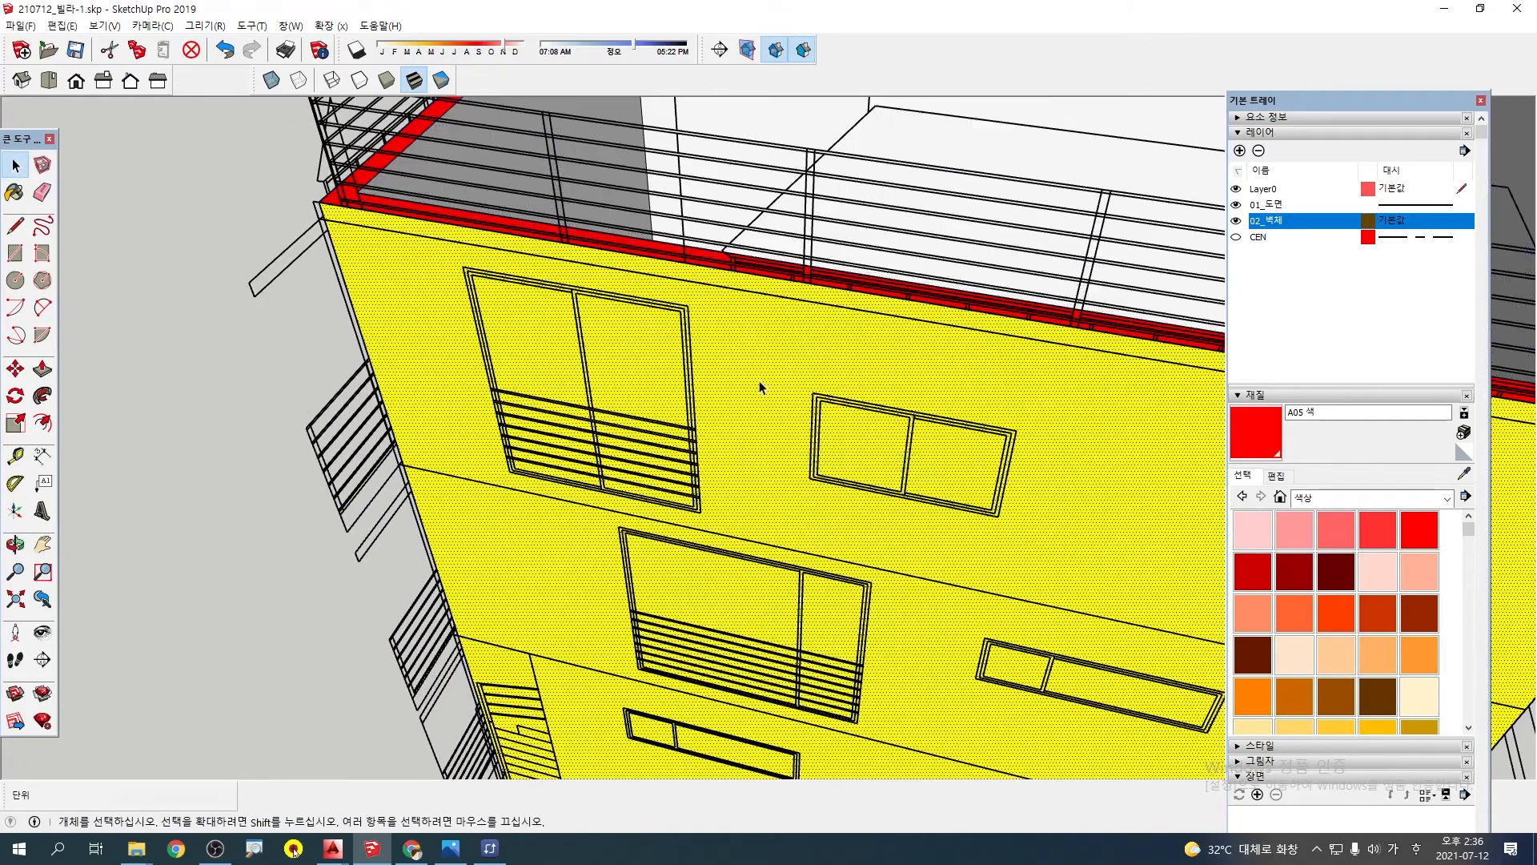
key(r)
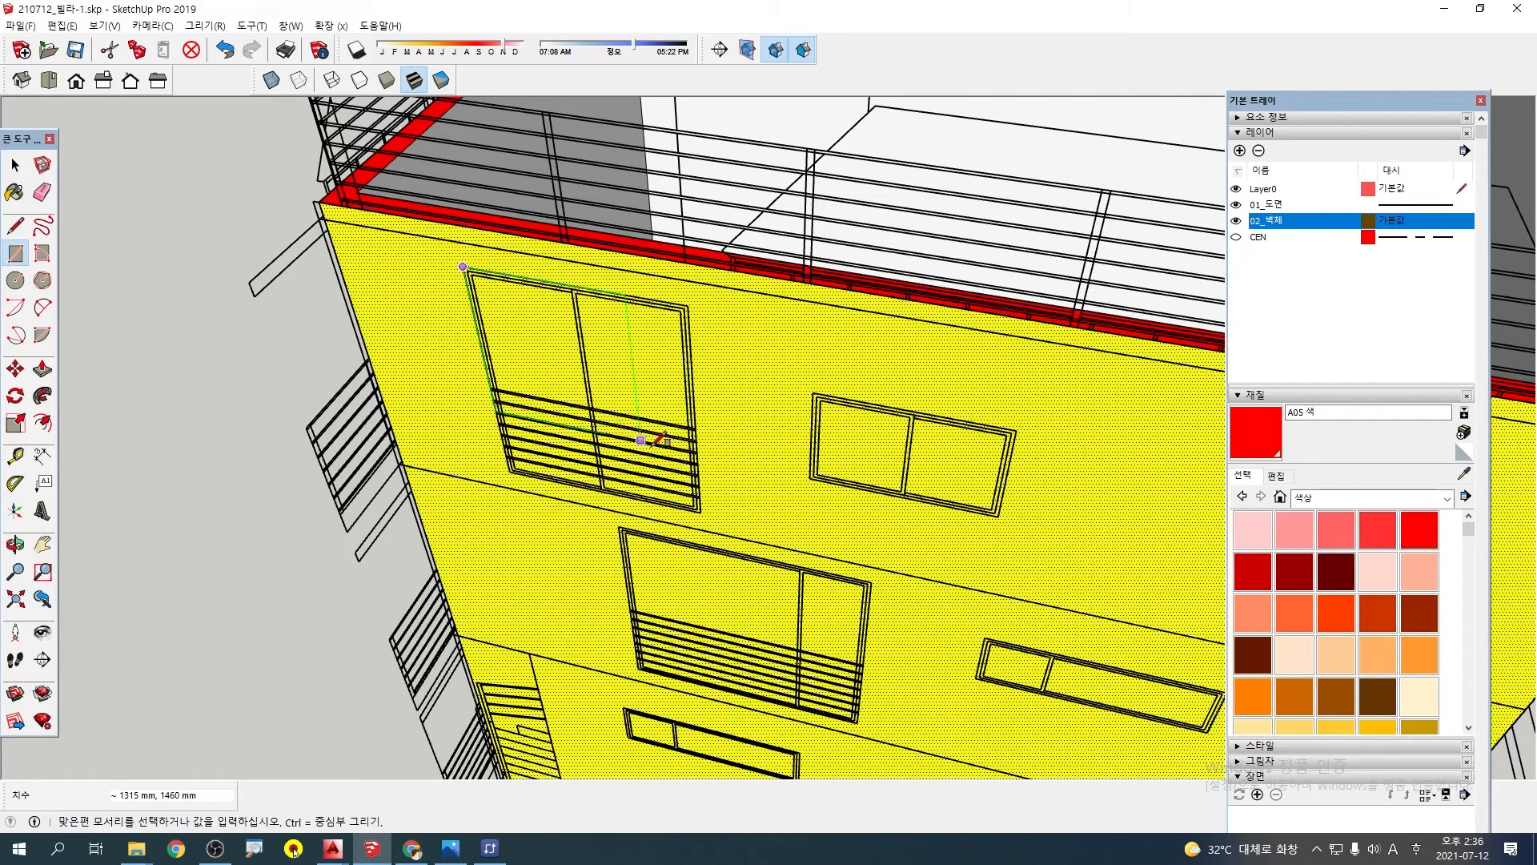
scroll(702, 510, up, 1)
click(702, 510)
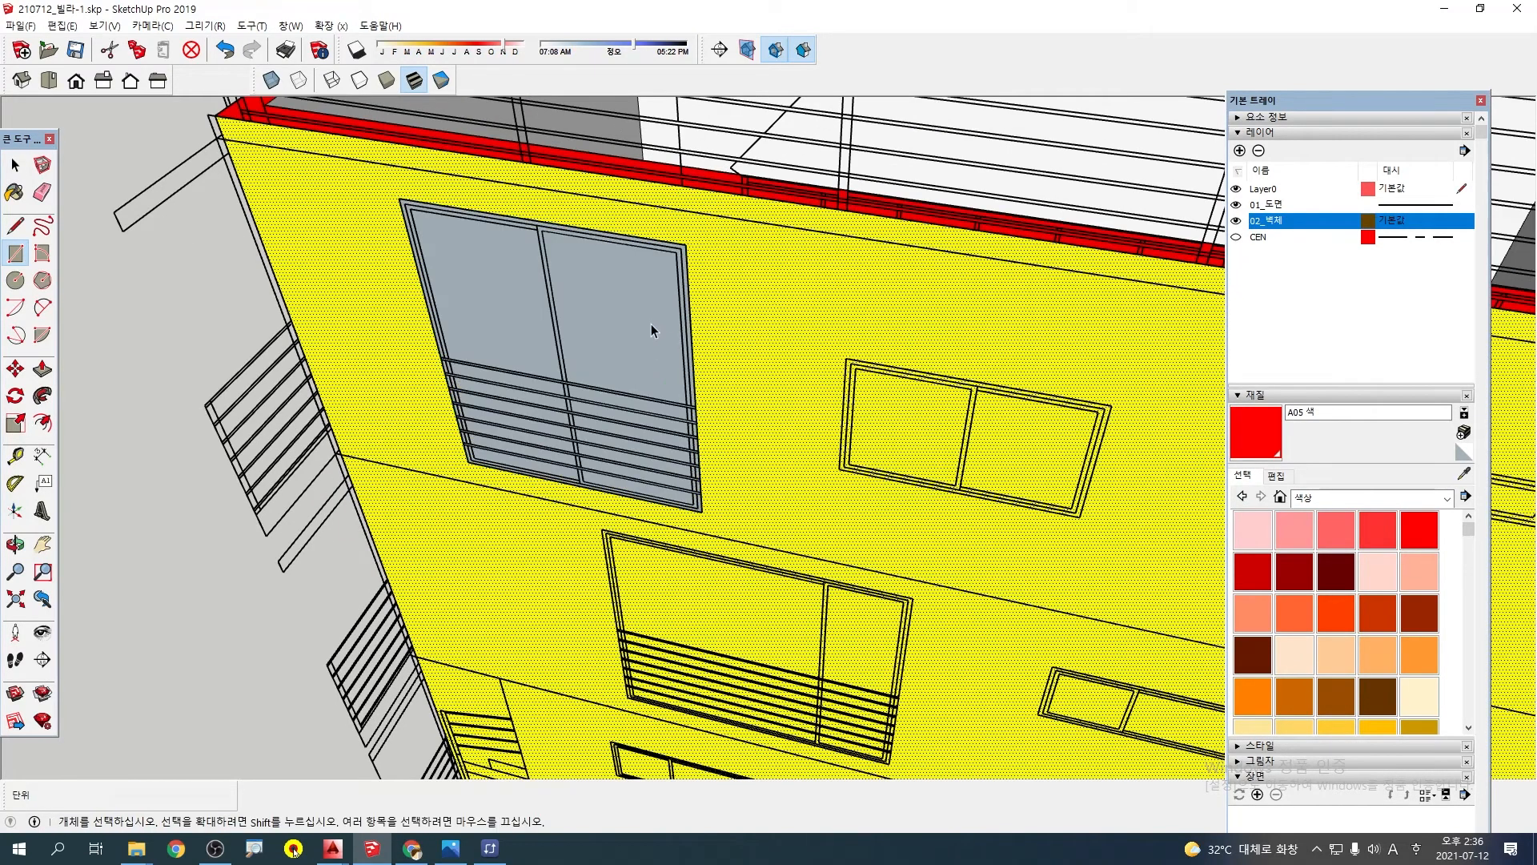
Try to push/pull the balcony window face, and undo the rectangle and the exploding of the wall group
click(639, 320)
key(p)
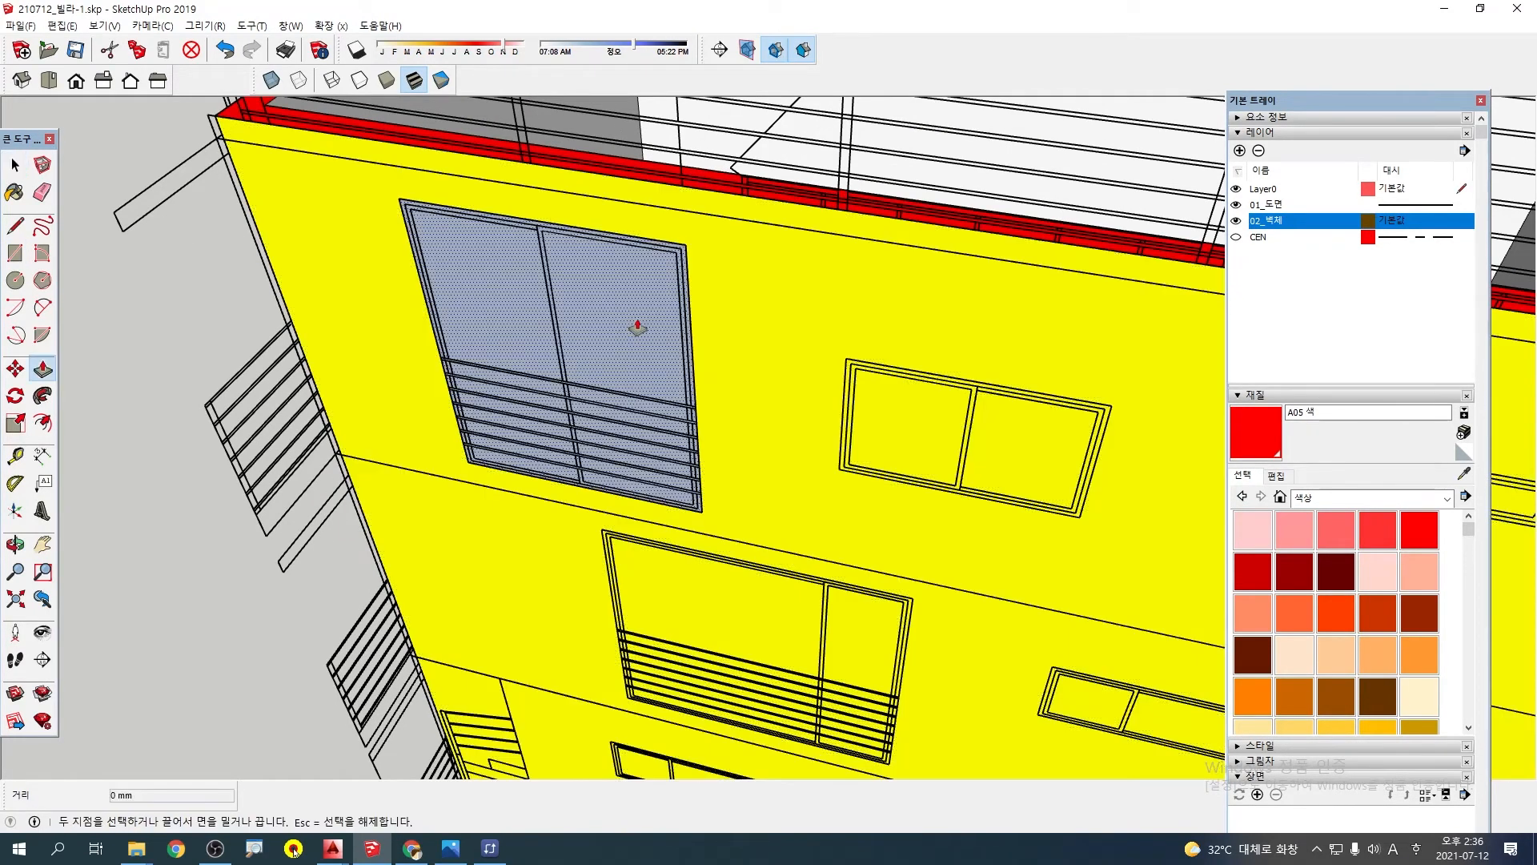
click(638, 320)
key(Escape)
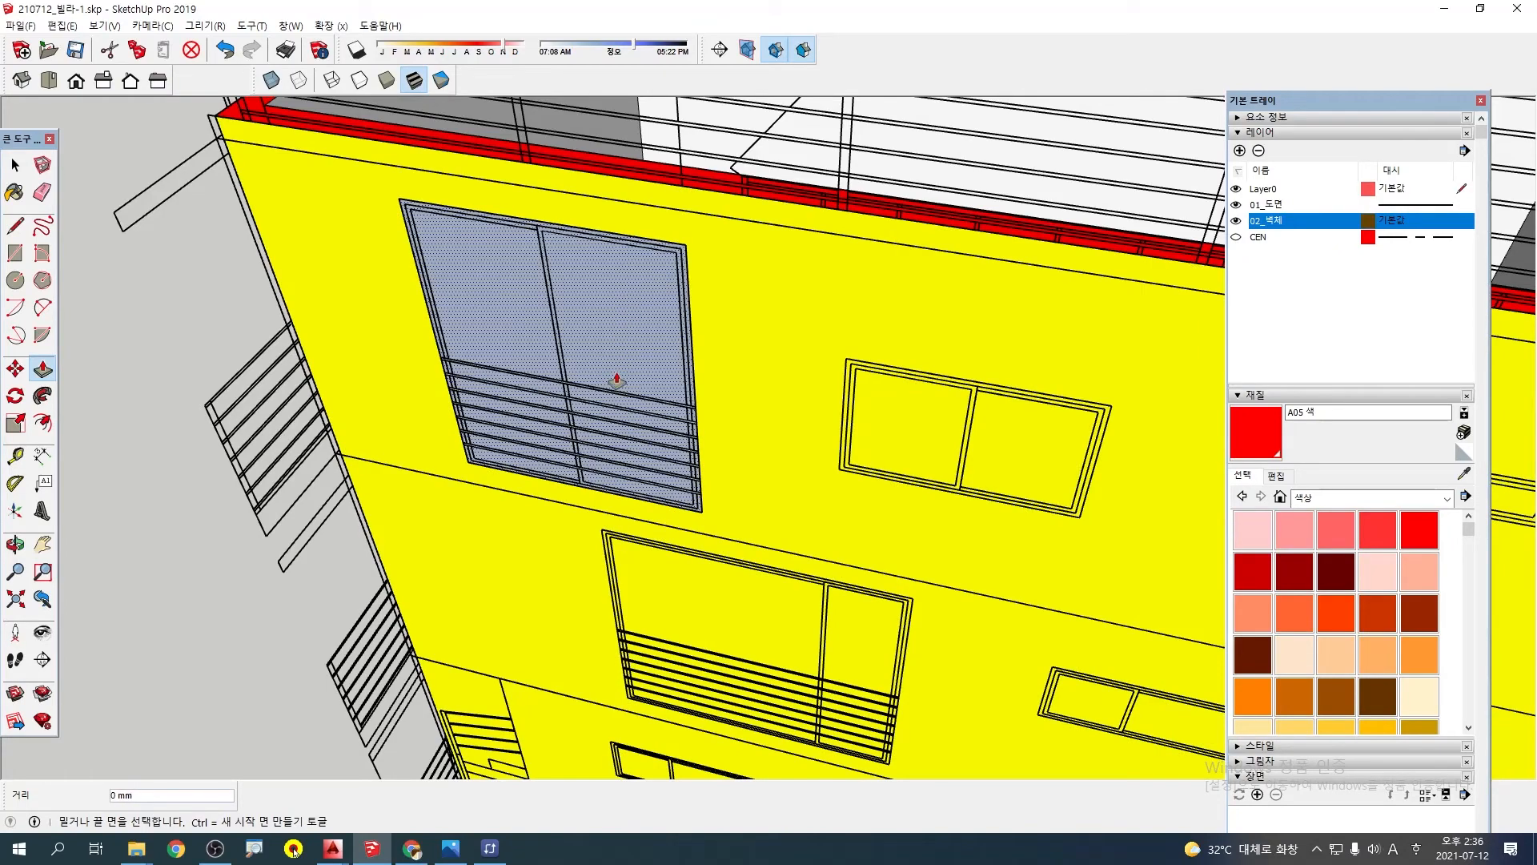
key(ctrl+z)
key(space)
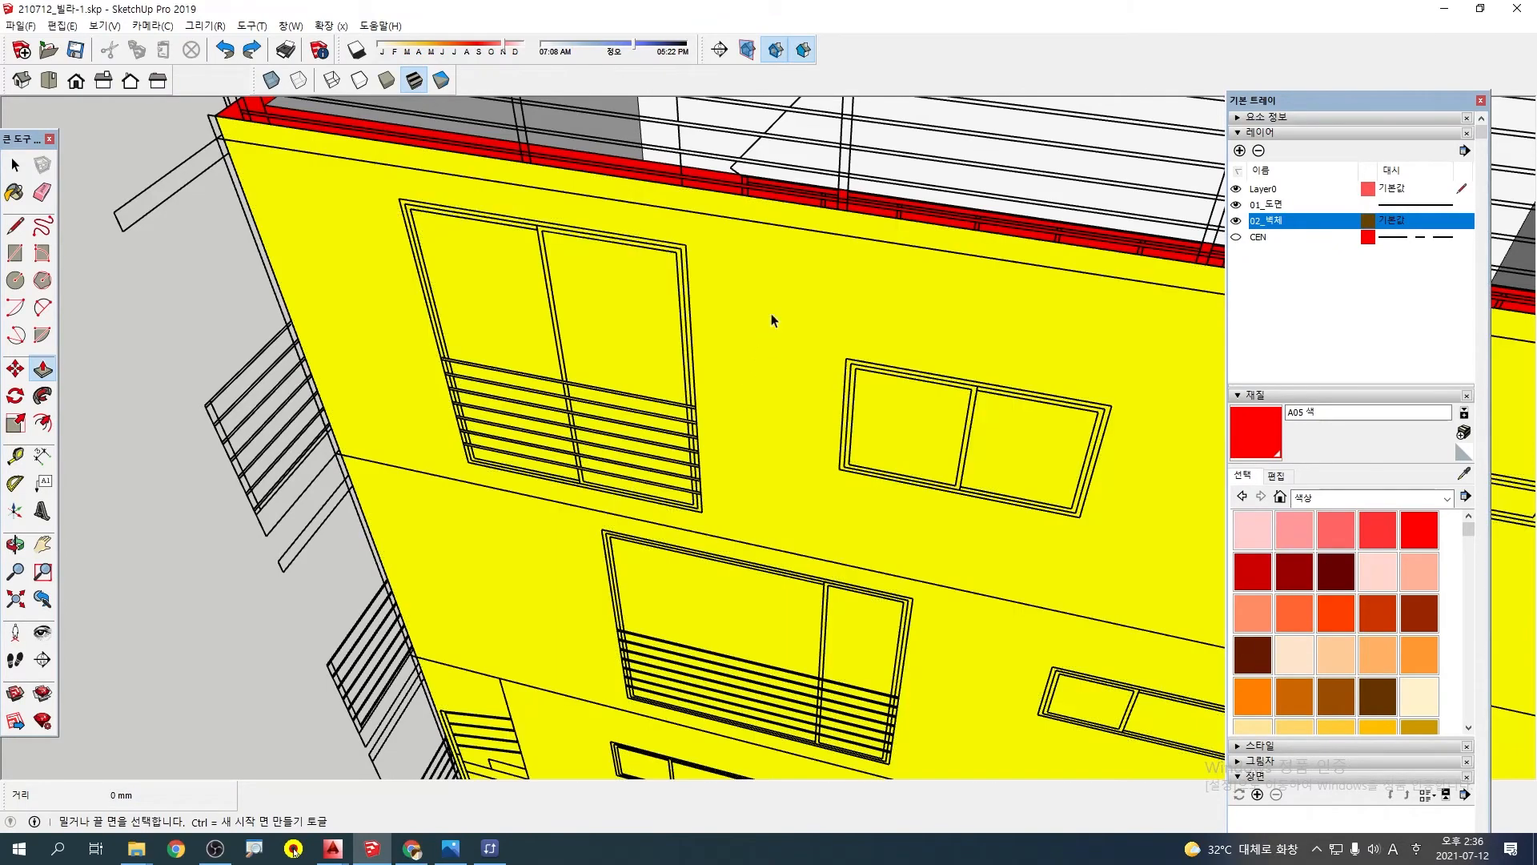
Select the wall group and examine the yellow wall's edge against the elevation drawing
click(733, 309)
scroll(753, 337, down, 5)
shift+middle_drag(825, 353, 497, 308)
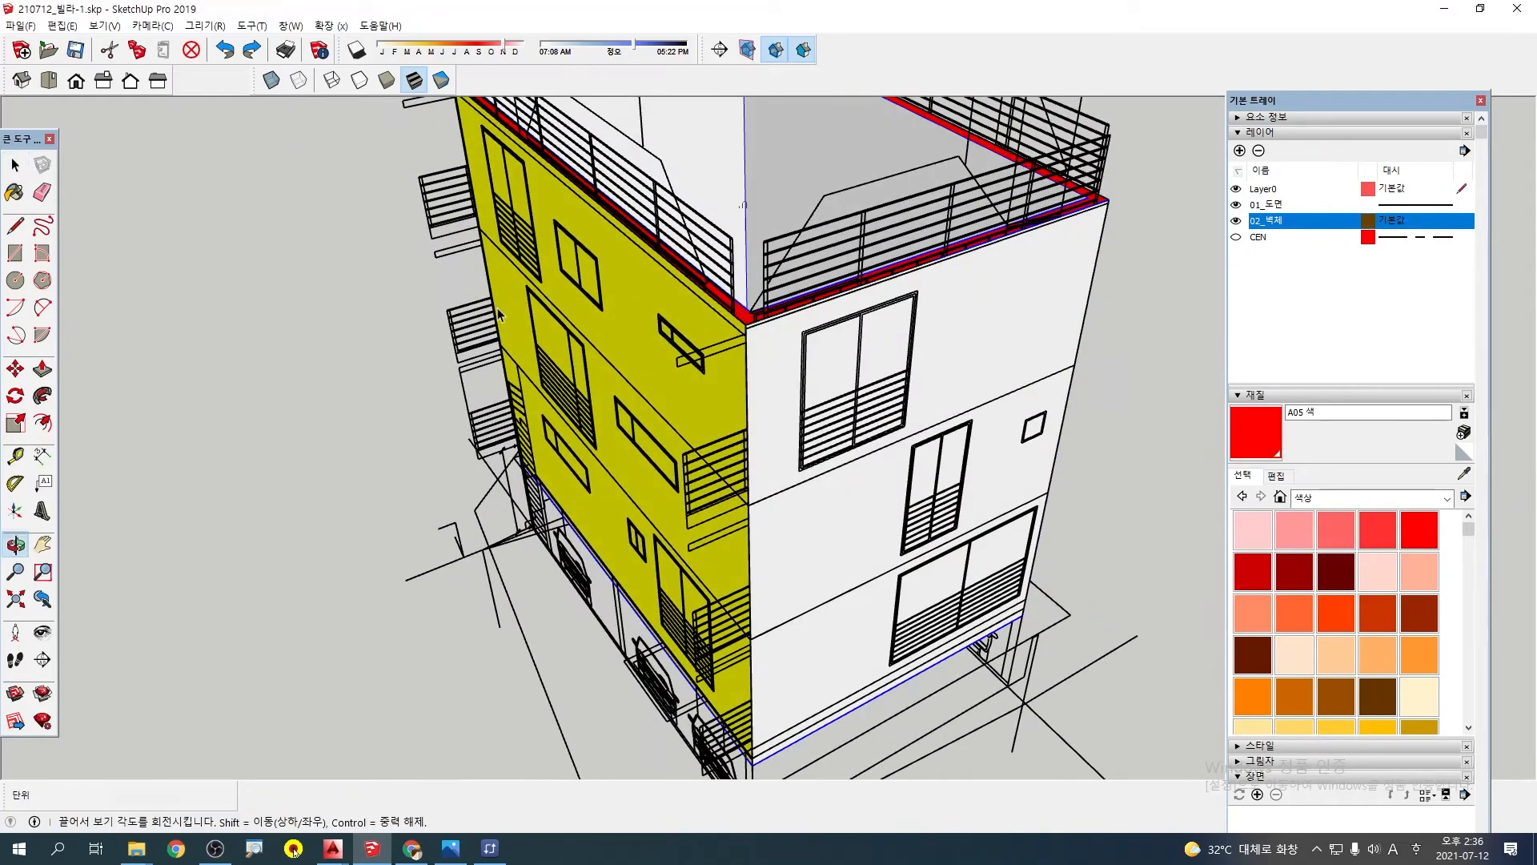
scroll(737, 387, up, 6)
scroll(773, 327, up, 4)
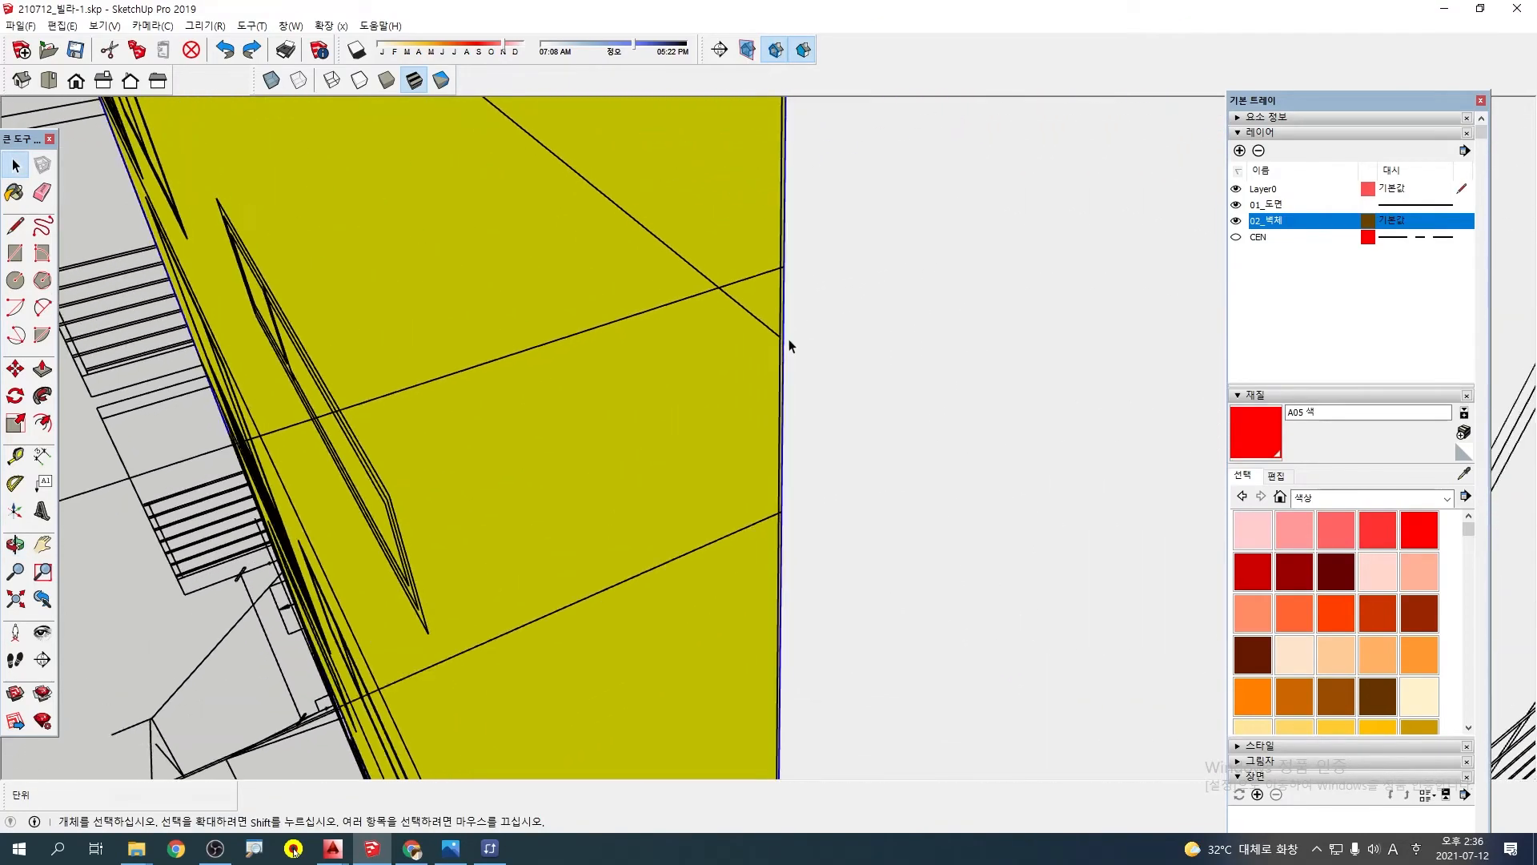
middle_drag(787, 368, 777, 314)
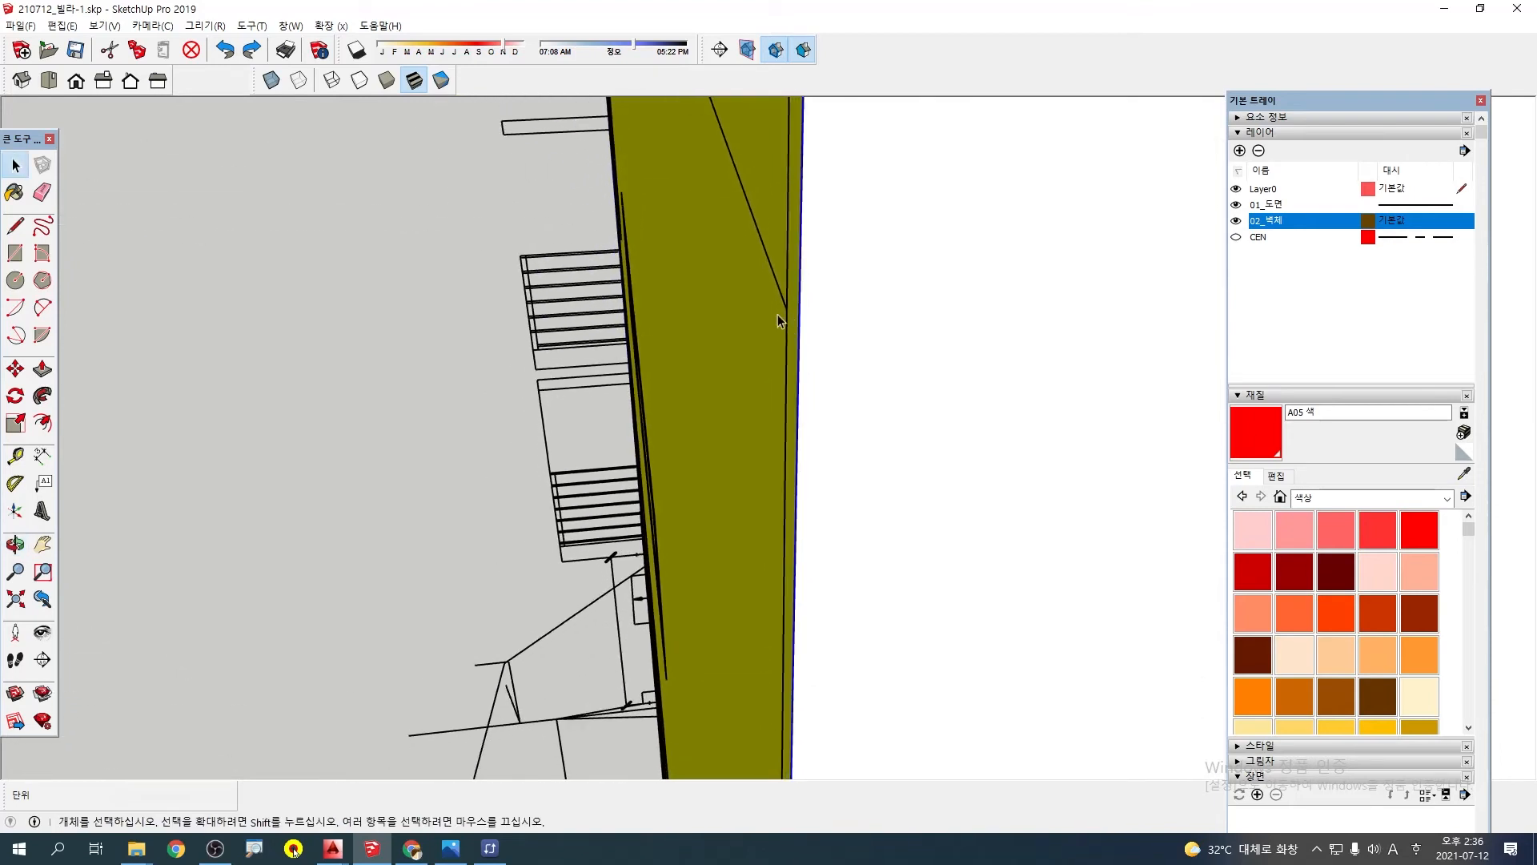
Select the yellow wall's elevation drawing and examine its position relative to the wall at the cyan wall's corner
click(786, 309)
scroll(807, 309, down, 4)
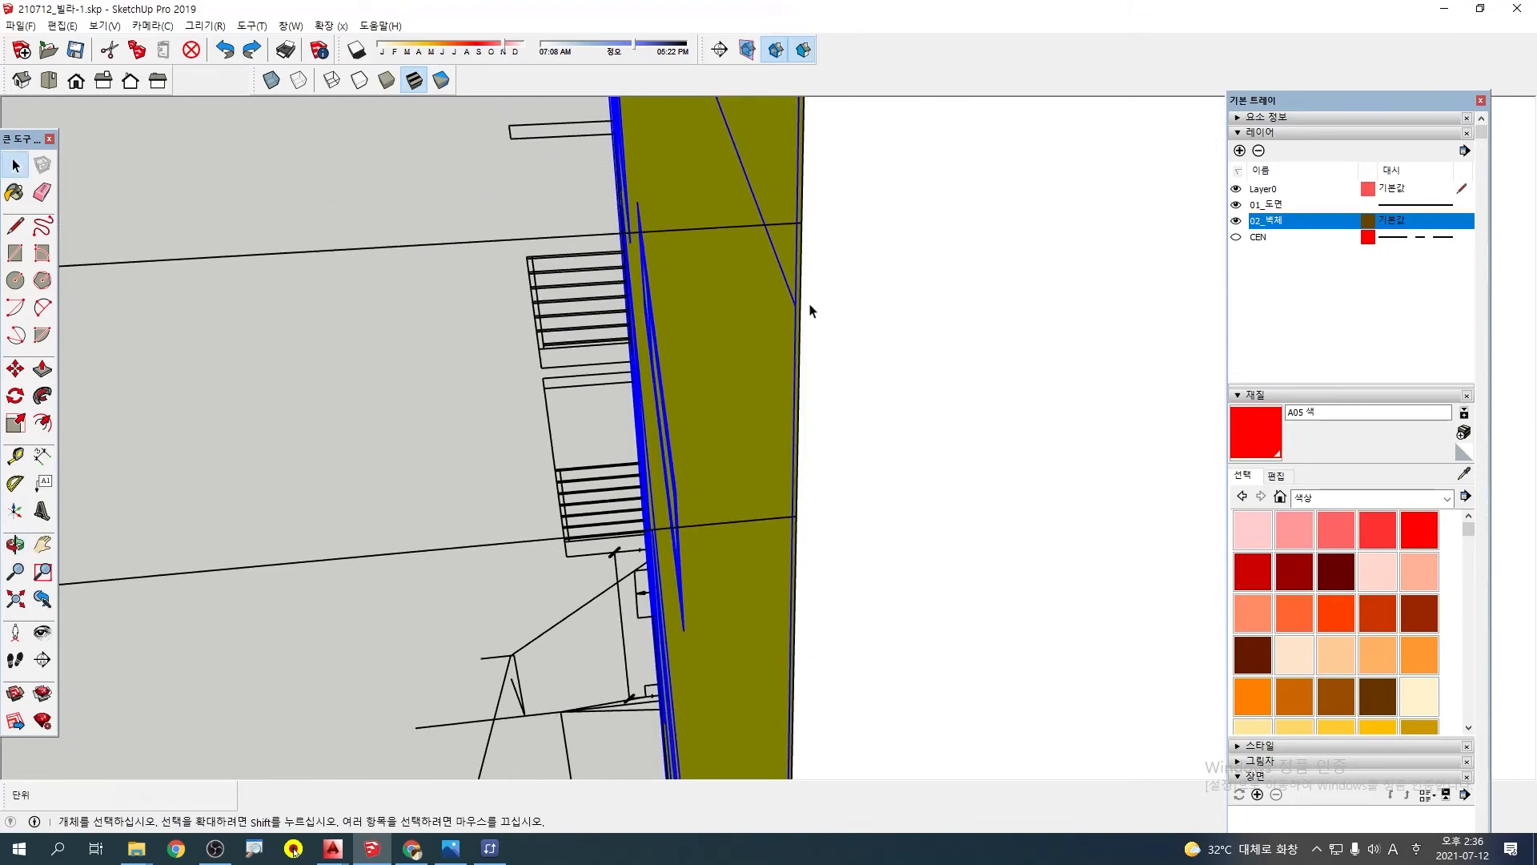
scroll(689, 444, down, 4)
scroll(674, 450, down, 5)
middle_drag(480, 412, 945, 406)
scroll(852, 377, up, 5)
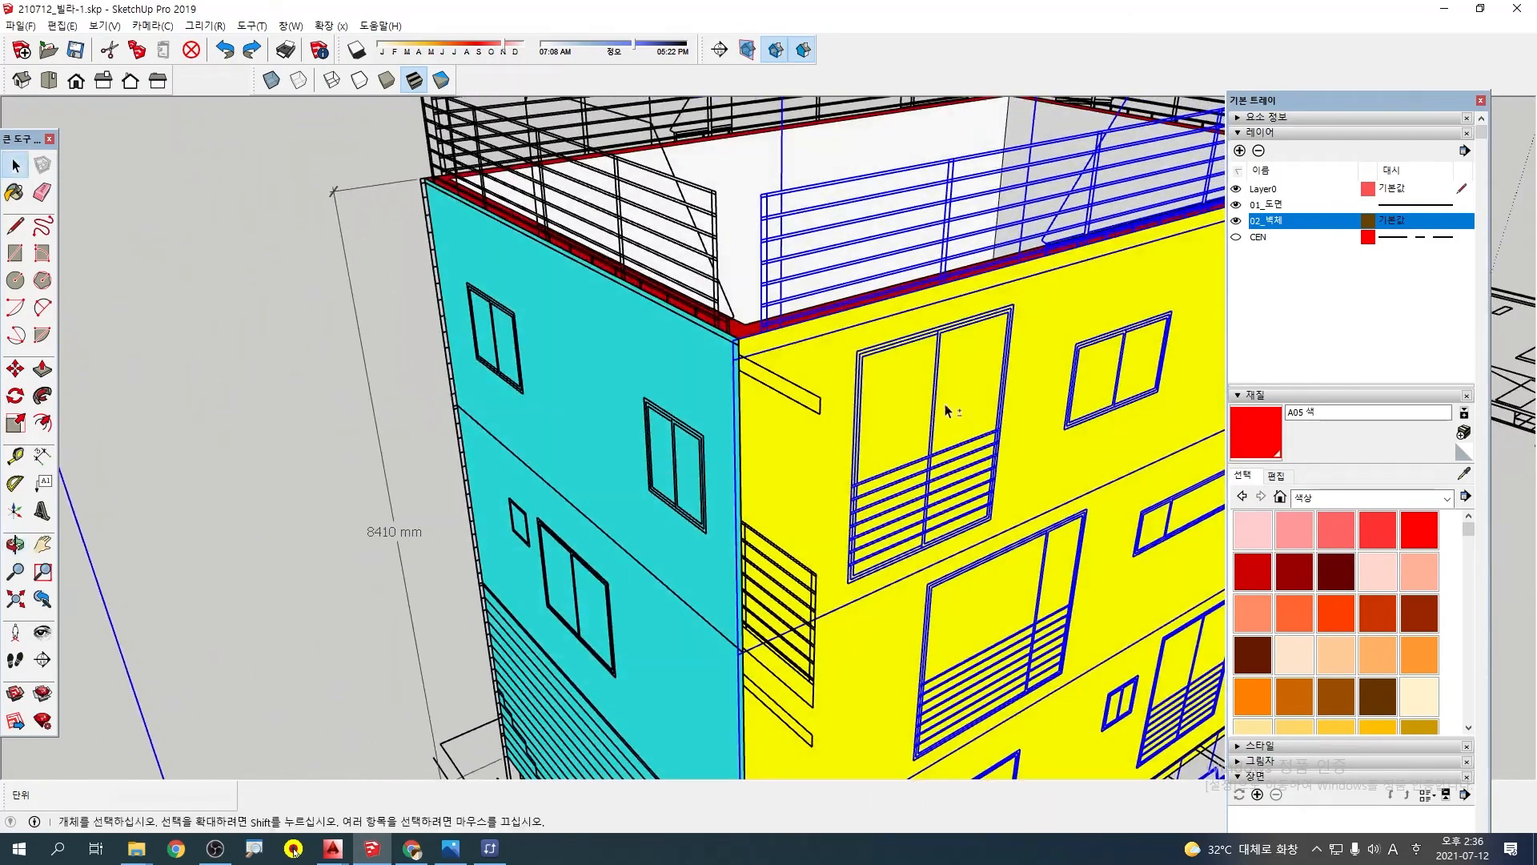
middle_drag(713, 385, 769, 354)
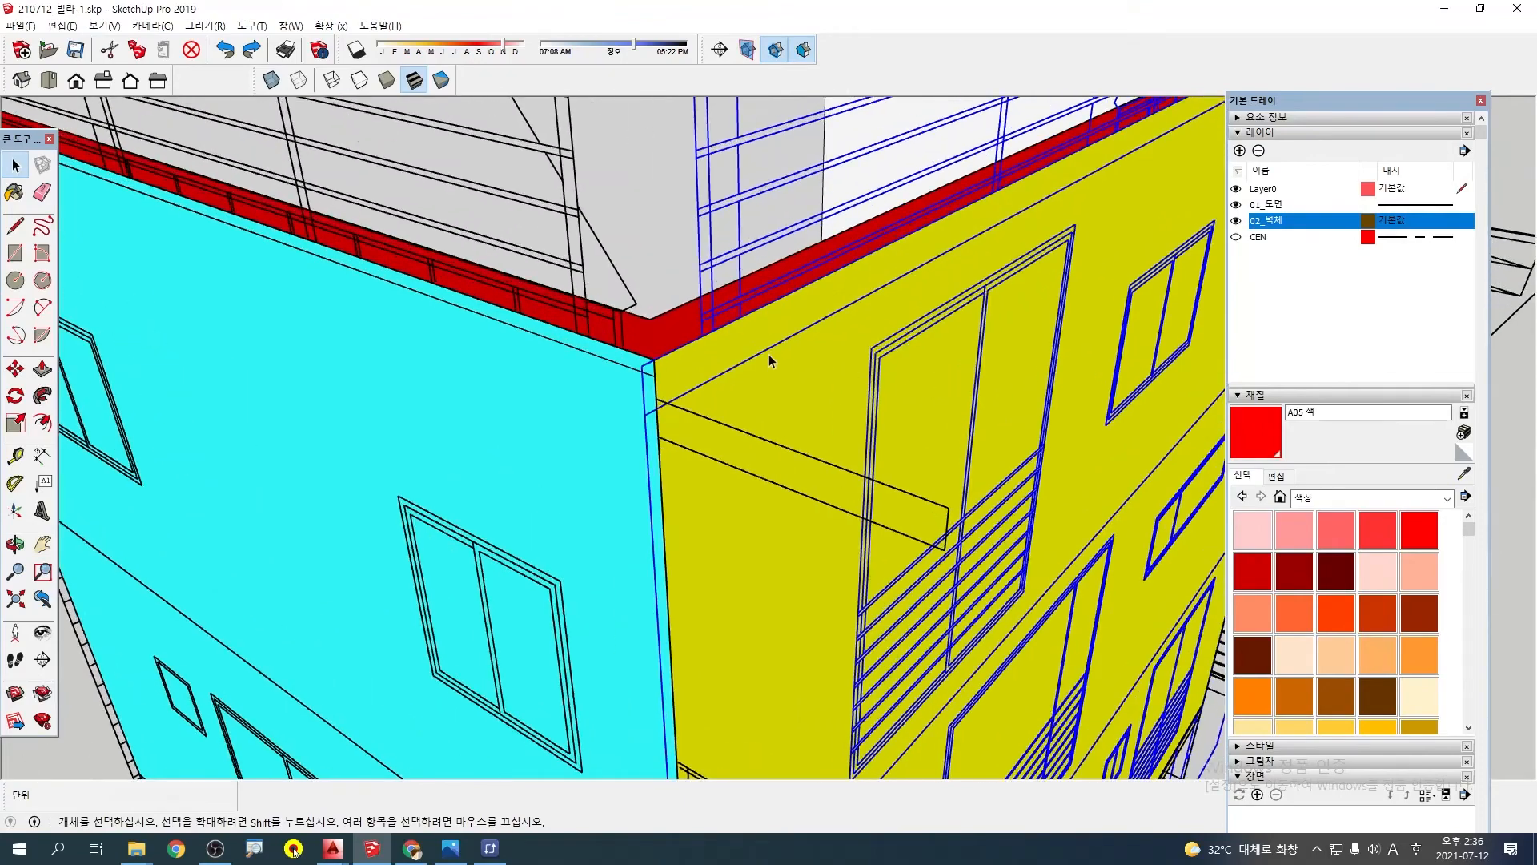
scroll(769, 354, up, 3)
middle_drag(621, 379, 816, 230)
scroll(671, 356, up, 5)
scroll(627, 383, up, 5)
scroll(672, 356, down, 3)
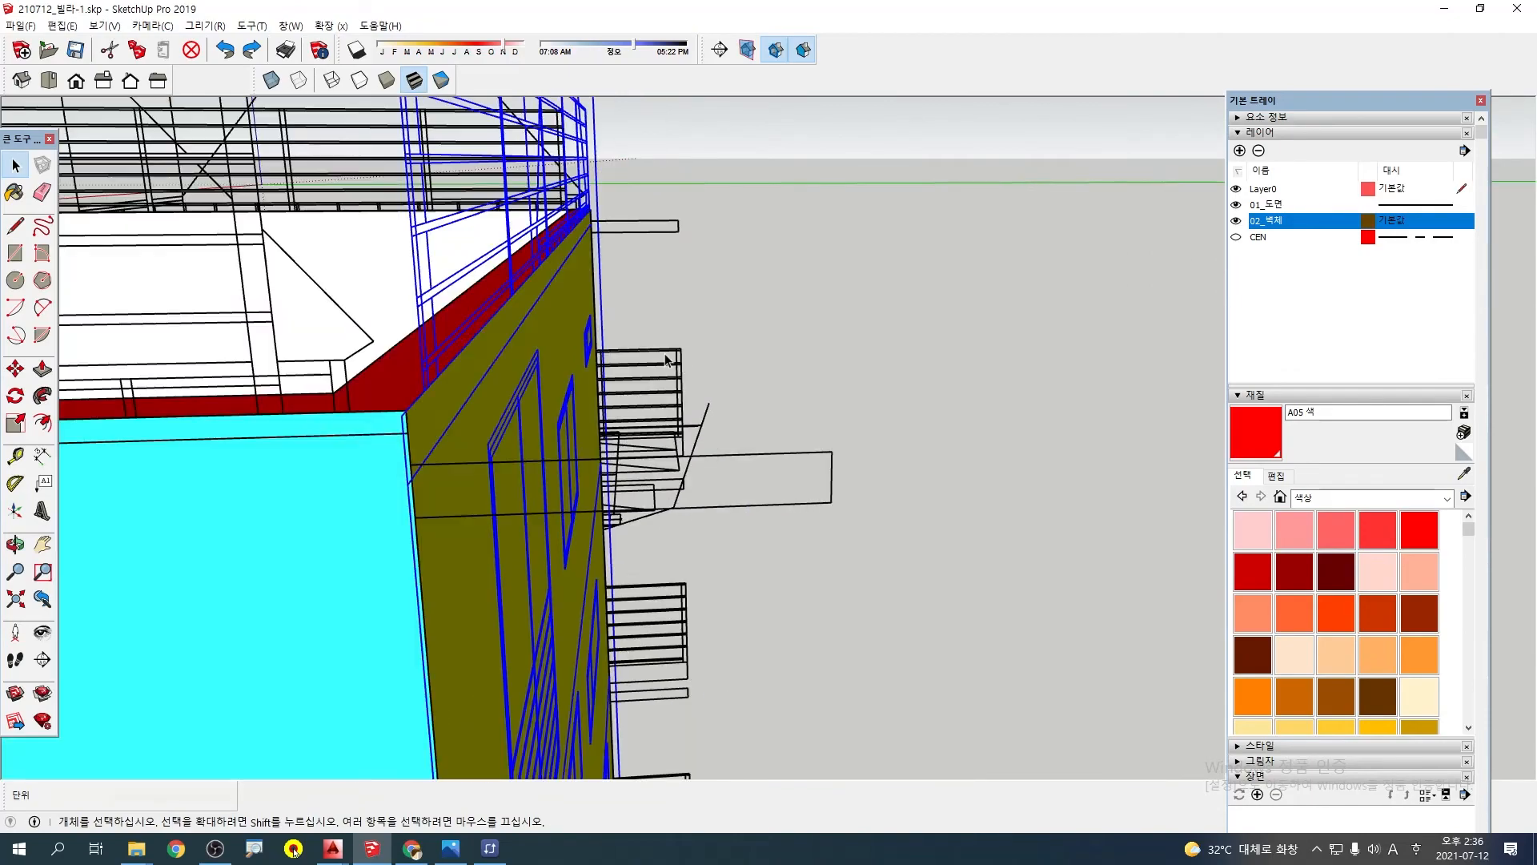
Examine how the yellow wall's elevation drawing lines up with the wall at its roof-level corners
mouse_move(385, 407)
middle_down()
mouse_move(432, 405)
mouse_move(406, 489)
middle_up()
scroll(618, 384, down, 8)
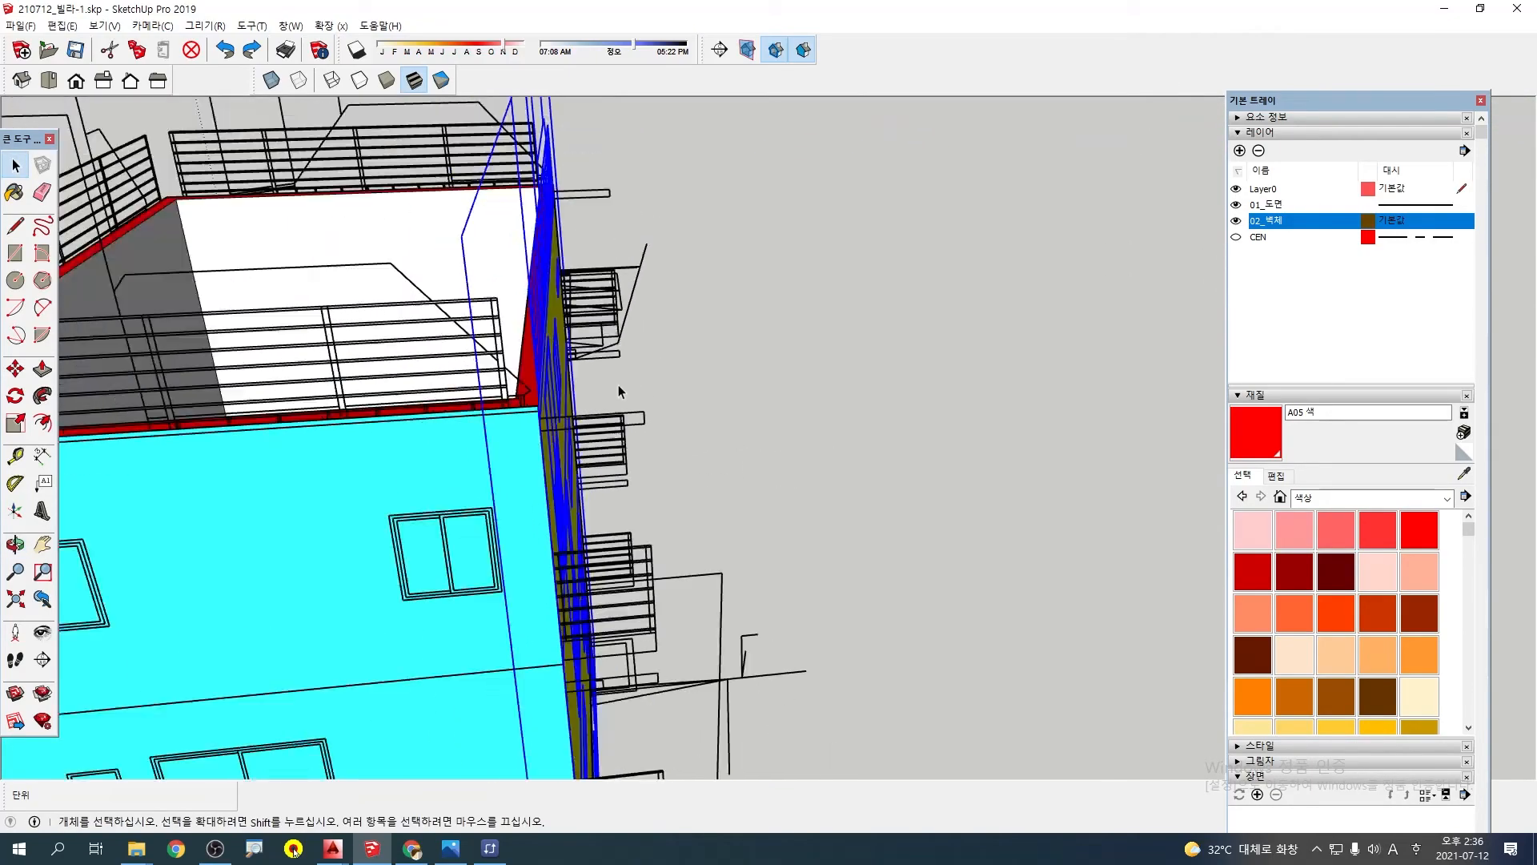
mouse_move(618, 384)
middle_down()
mouse_move(418, 394)
mouse_move(192, 344)
middle_up()
scroll(709, 260, up, 5)
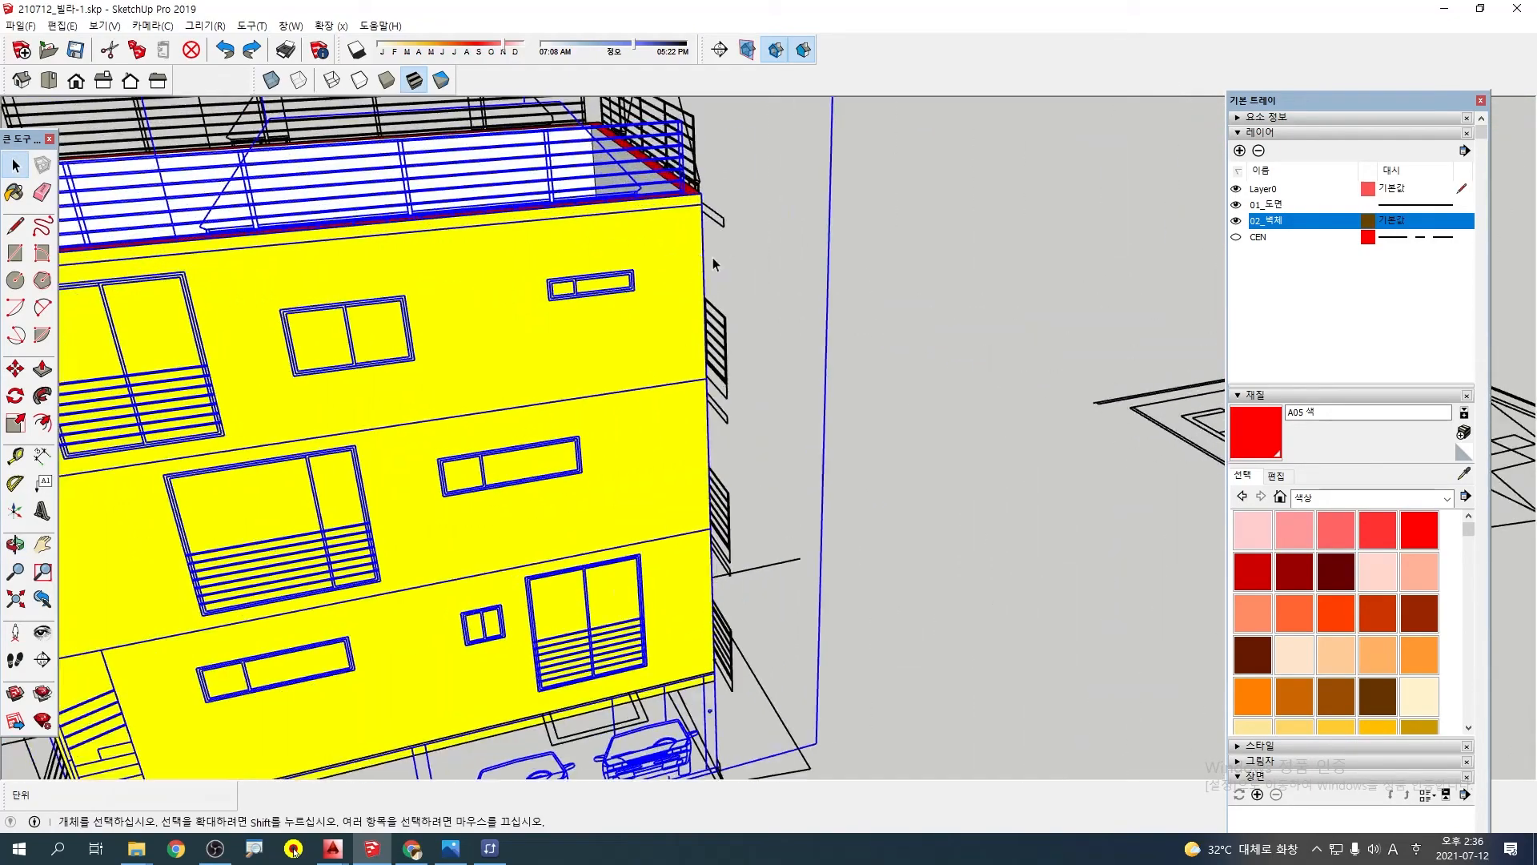
mouse_move(713, 257)
middle_down()
mouse_move(355, 227)
mouse_move(785, 270)
mouse_move(704, 300)
middle_up()
scroll(711, 256, up, 3)
scroll(355, 227, up, 3)
scroll(704, 300, up, 8)
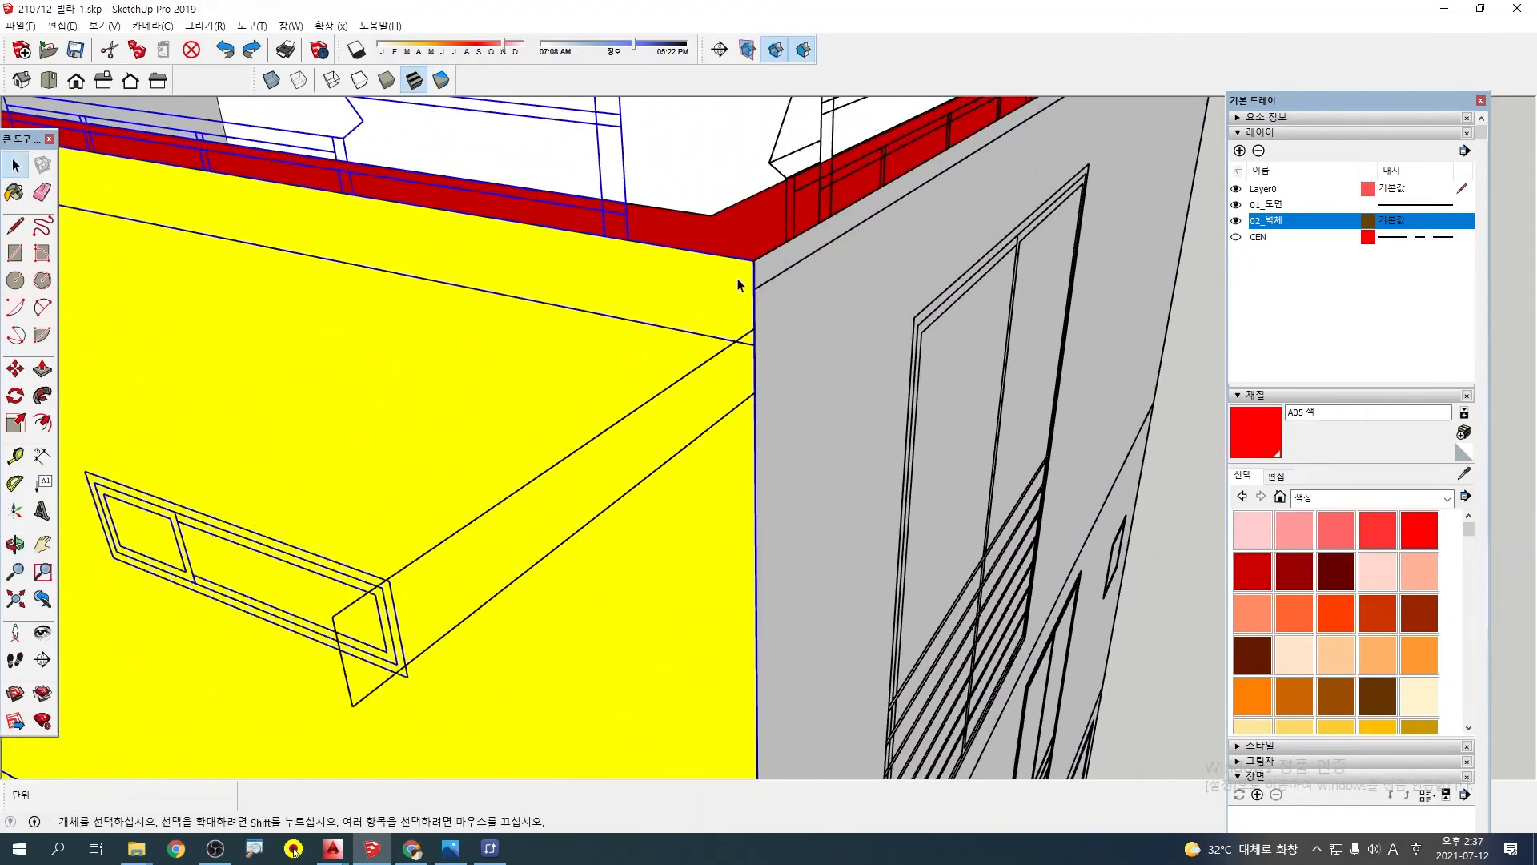
middle_drag(770, 264, 608, 255)
scroll(801, 248, up, 5)
mouse_move(814, 248)
middle_down()
mouse_move(721, 261)
mouse_move(767, 238)
middle_up()
scroll(803, 245, up, 3)
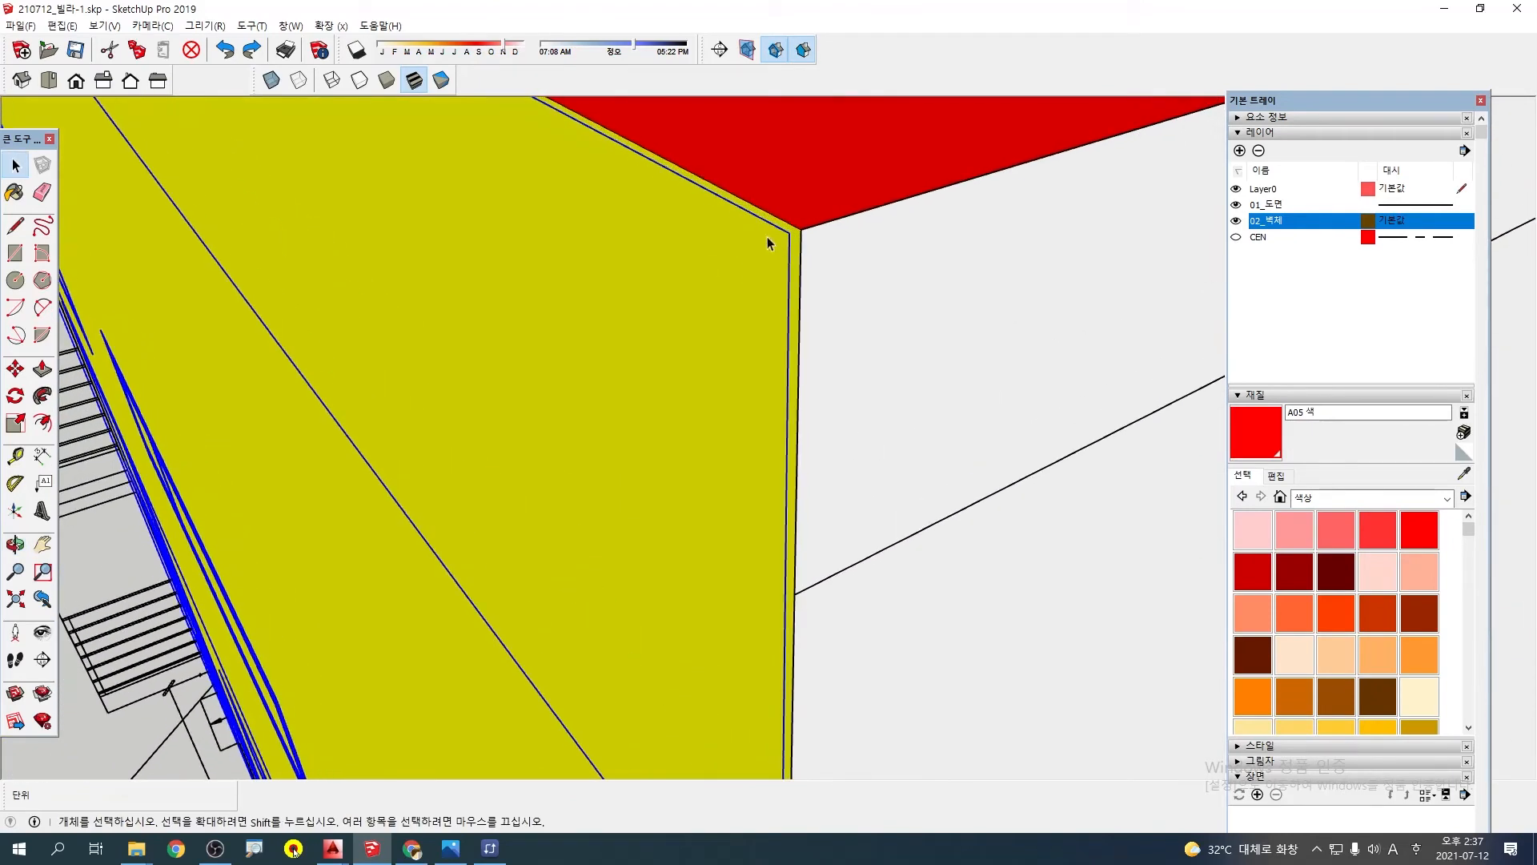
Move the yellow wall's elevation drawing by its top corner onto the wall's corner beside the white wall, and undo the move
click(795, 275)
click(789, 277)
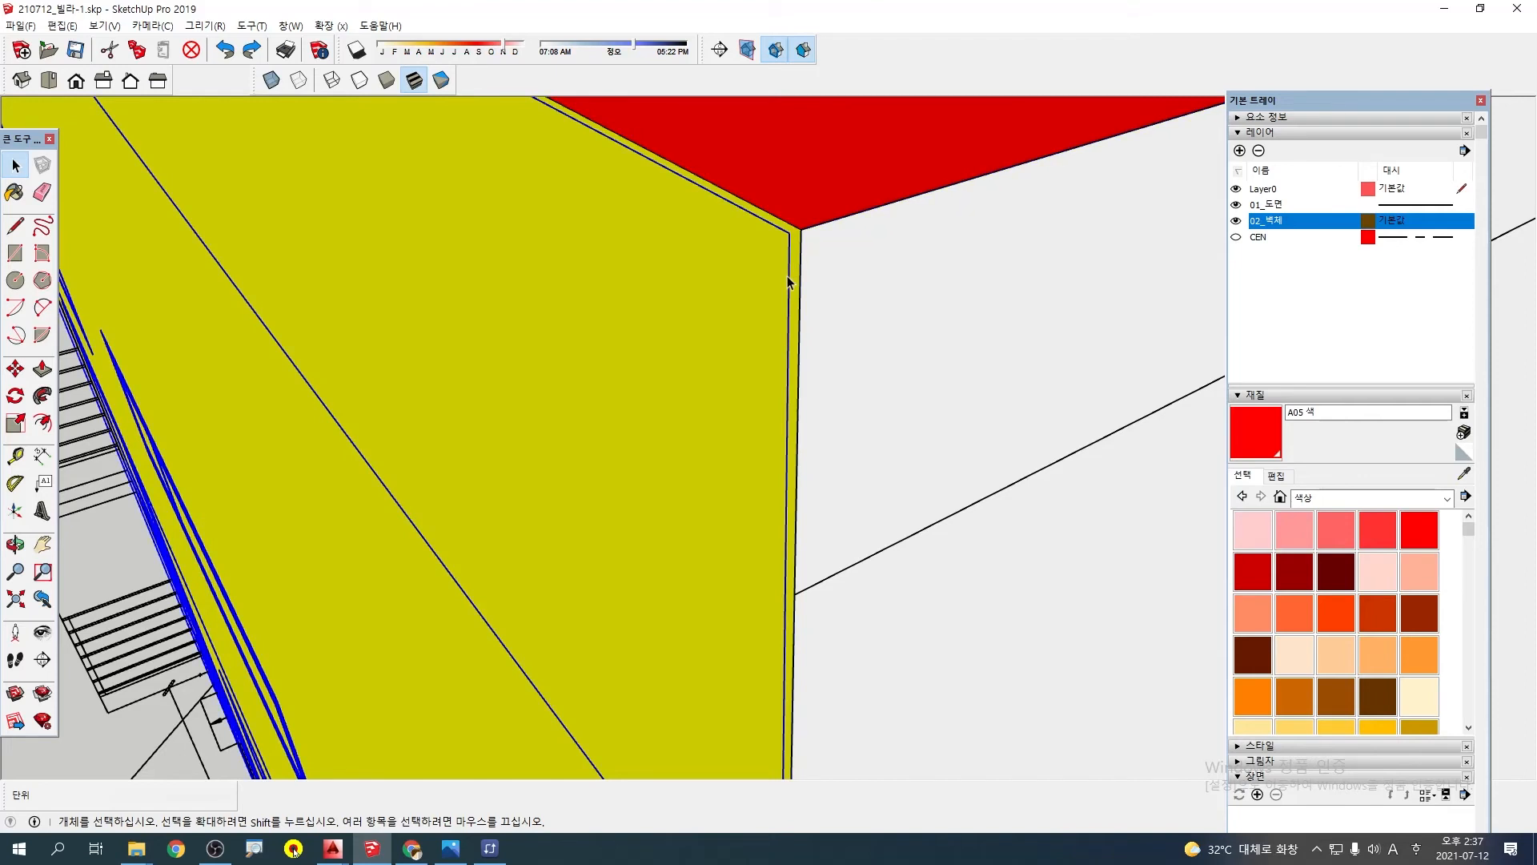
click(788, 232)
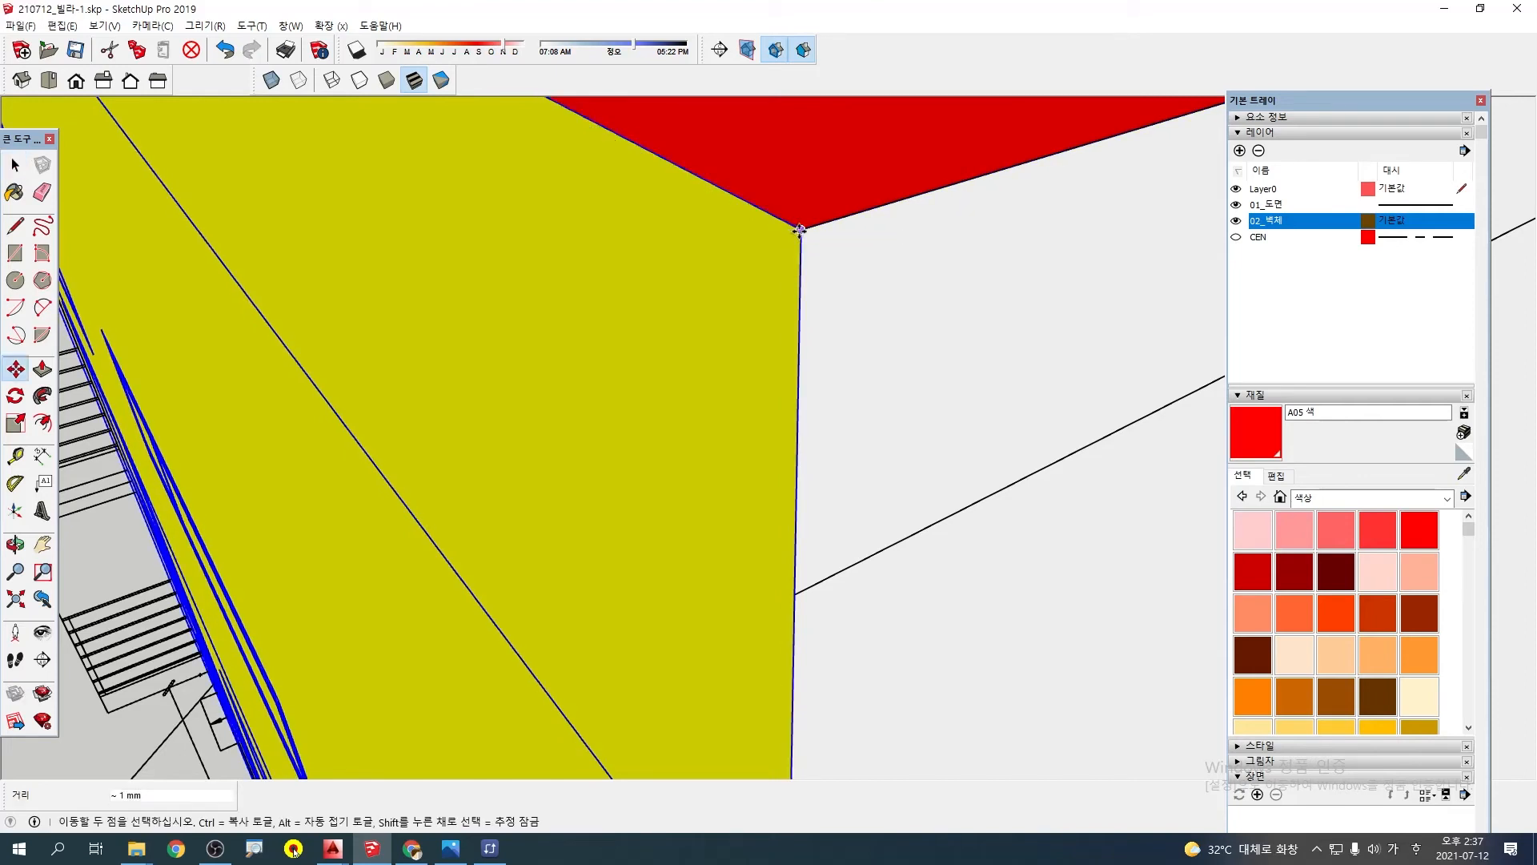
key(space)
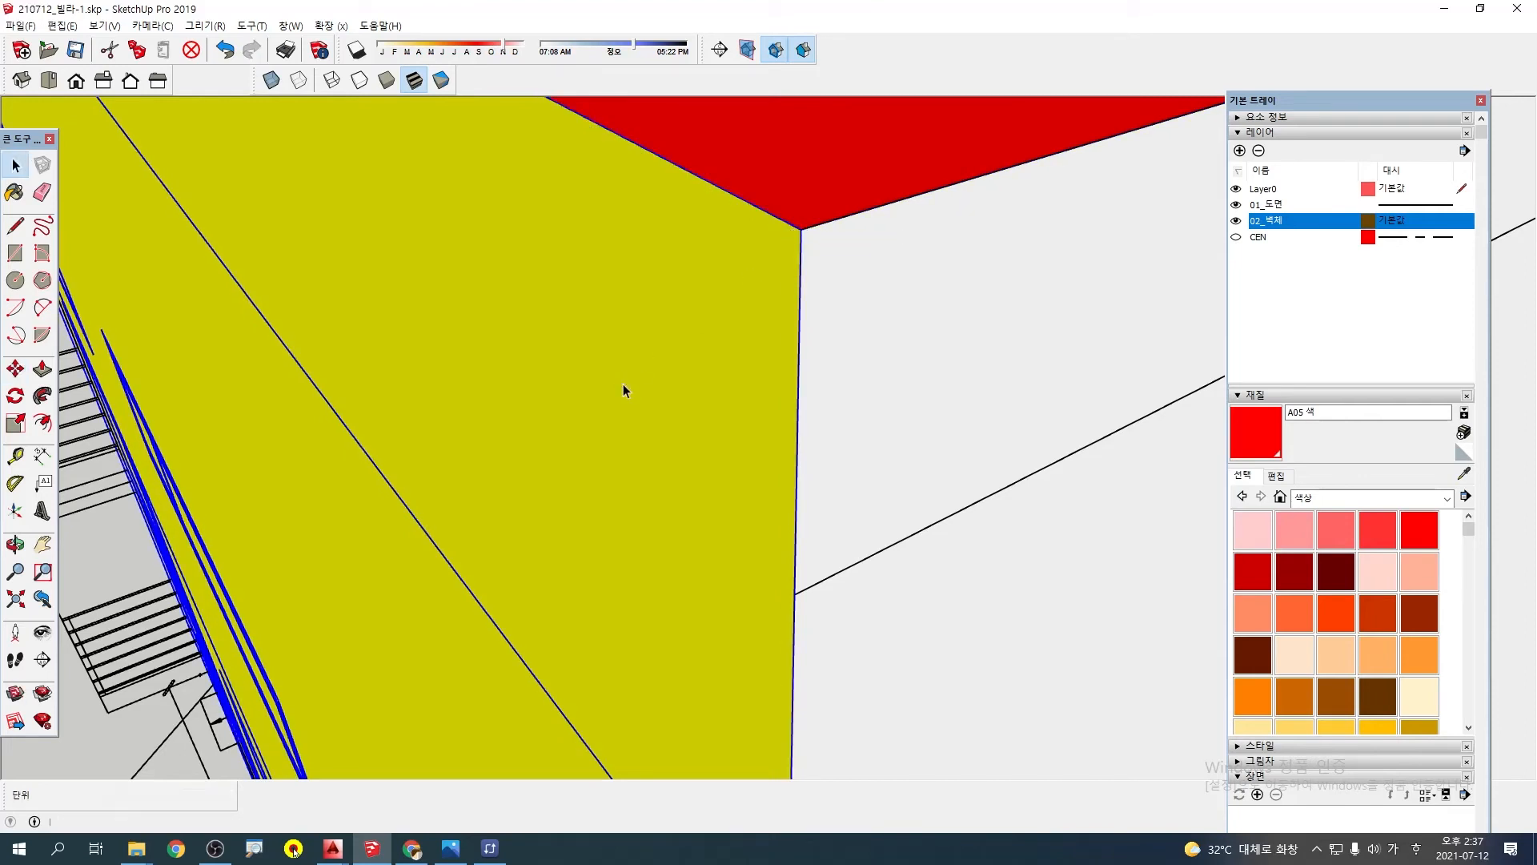
scroll(623, 390, down, 5)
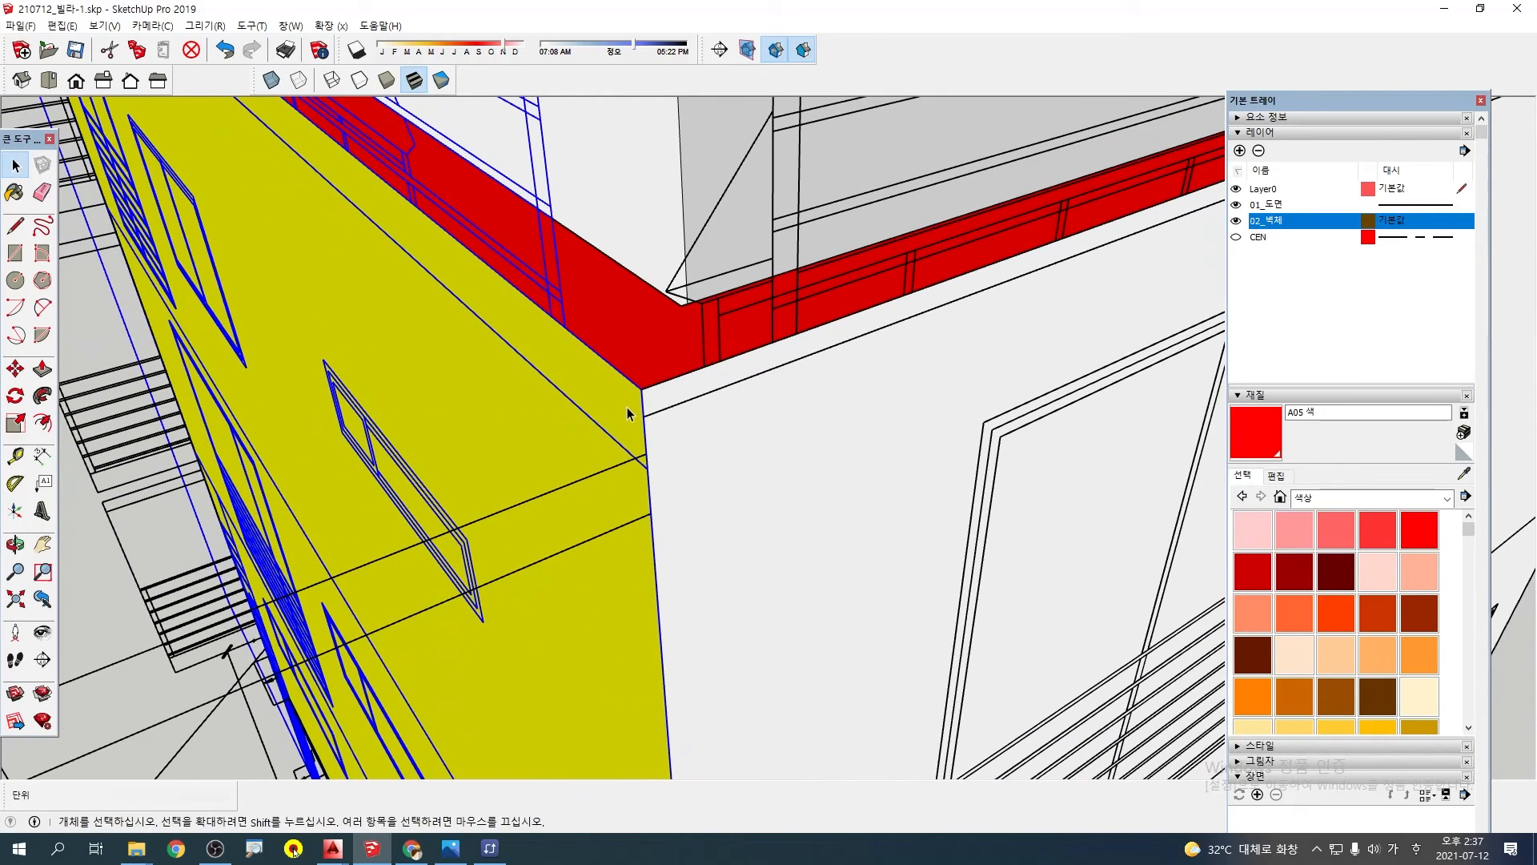
key(ctrl+z)
Move the yellow wall's elevation drawing about 1 mm so its top corner meets the wall's top corner beside the white wall
scroll(650, 423, up, 3)
double_click(676, 426)
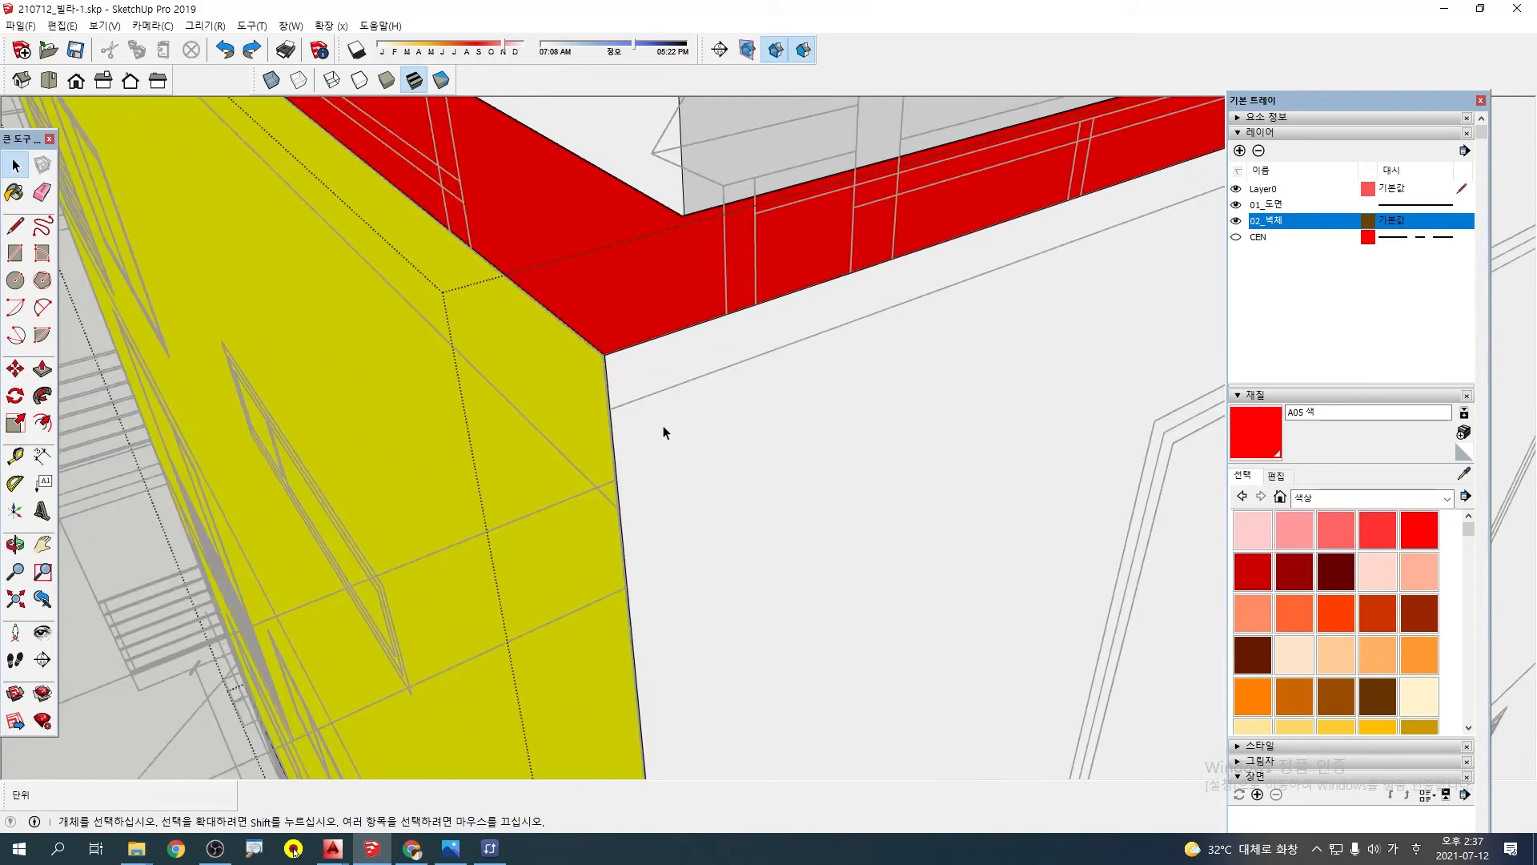
scroll(644, 400, up, 2)
key(Escape)
scroll(578, 309, up, 5)
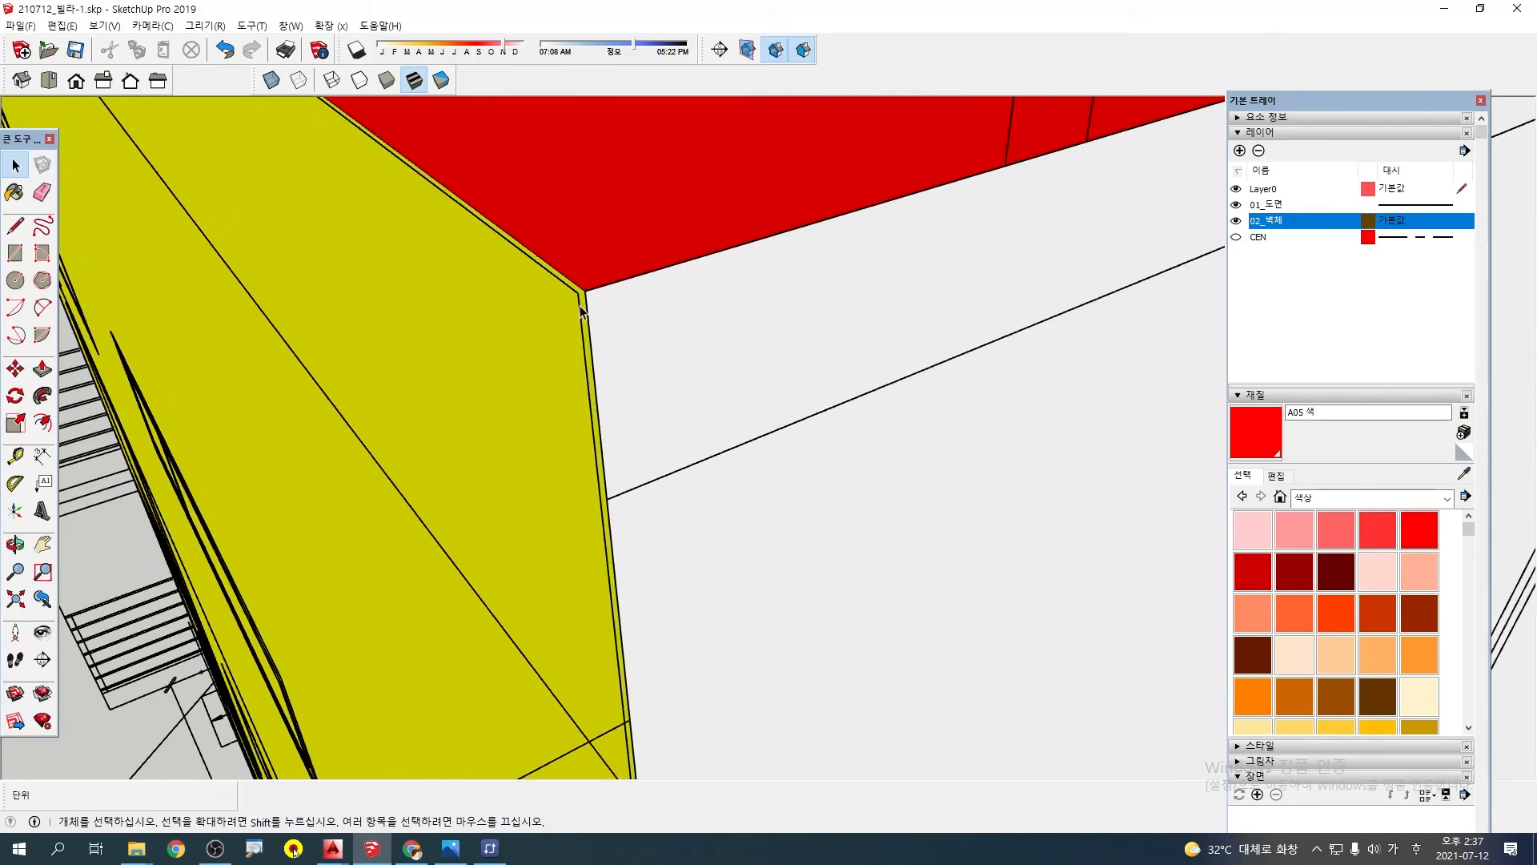
click(575, 306)
scroll(526, 411, down, 5)
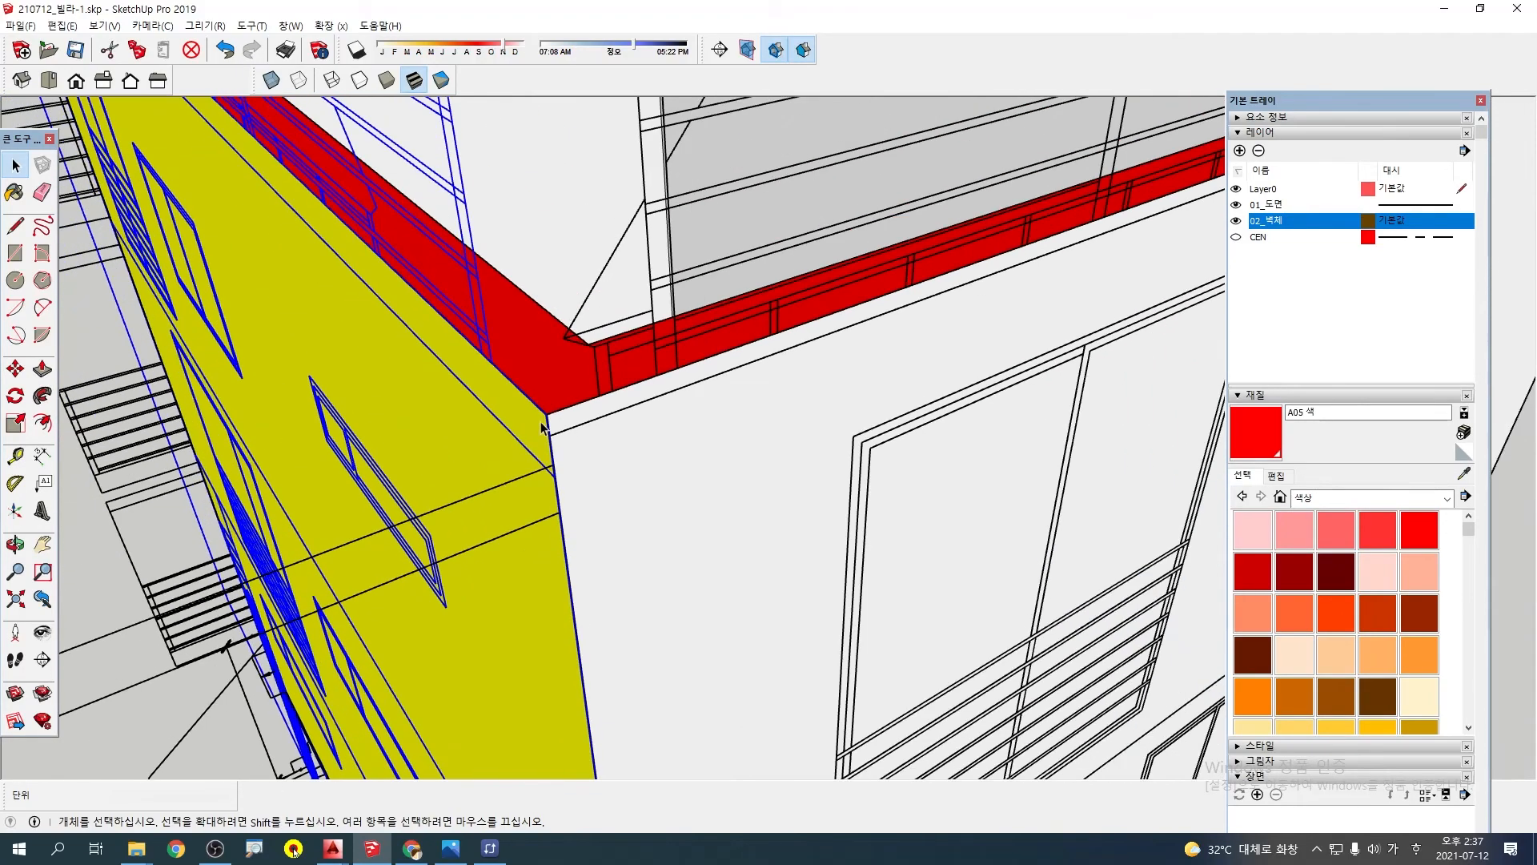
scroll(553, 413, up, 4)
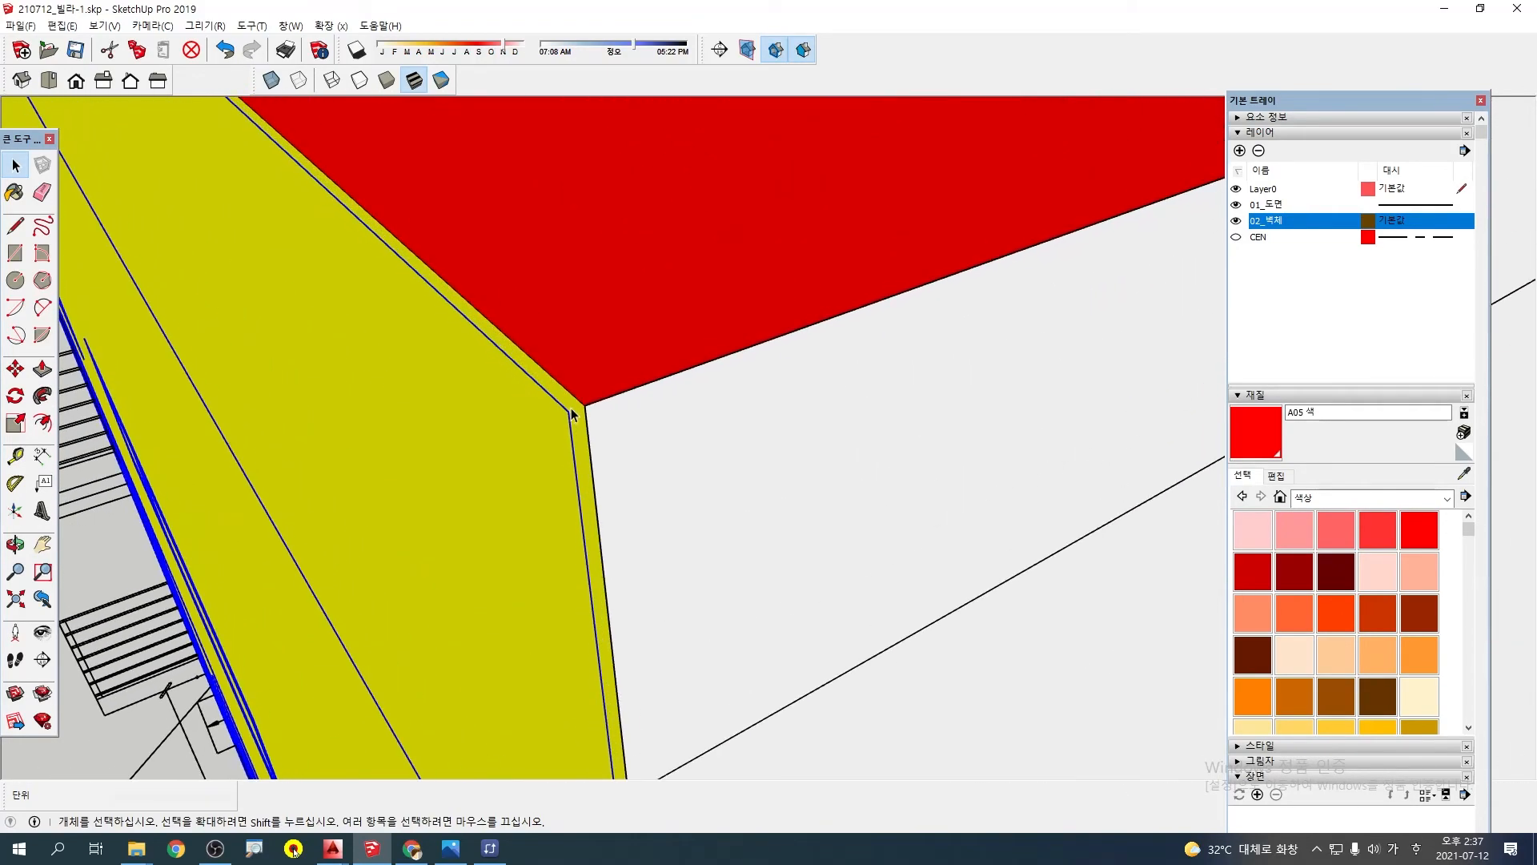
key(m)
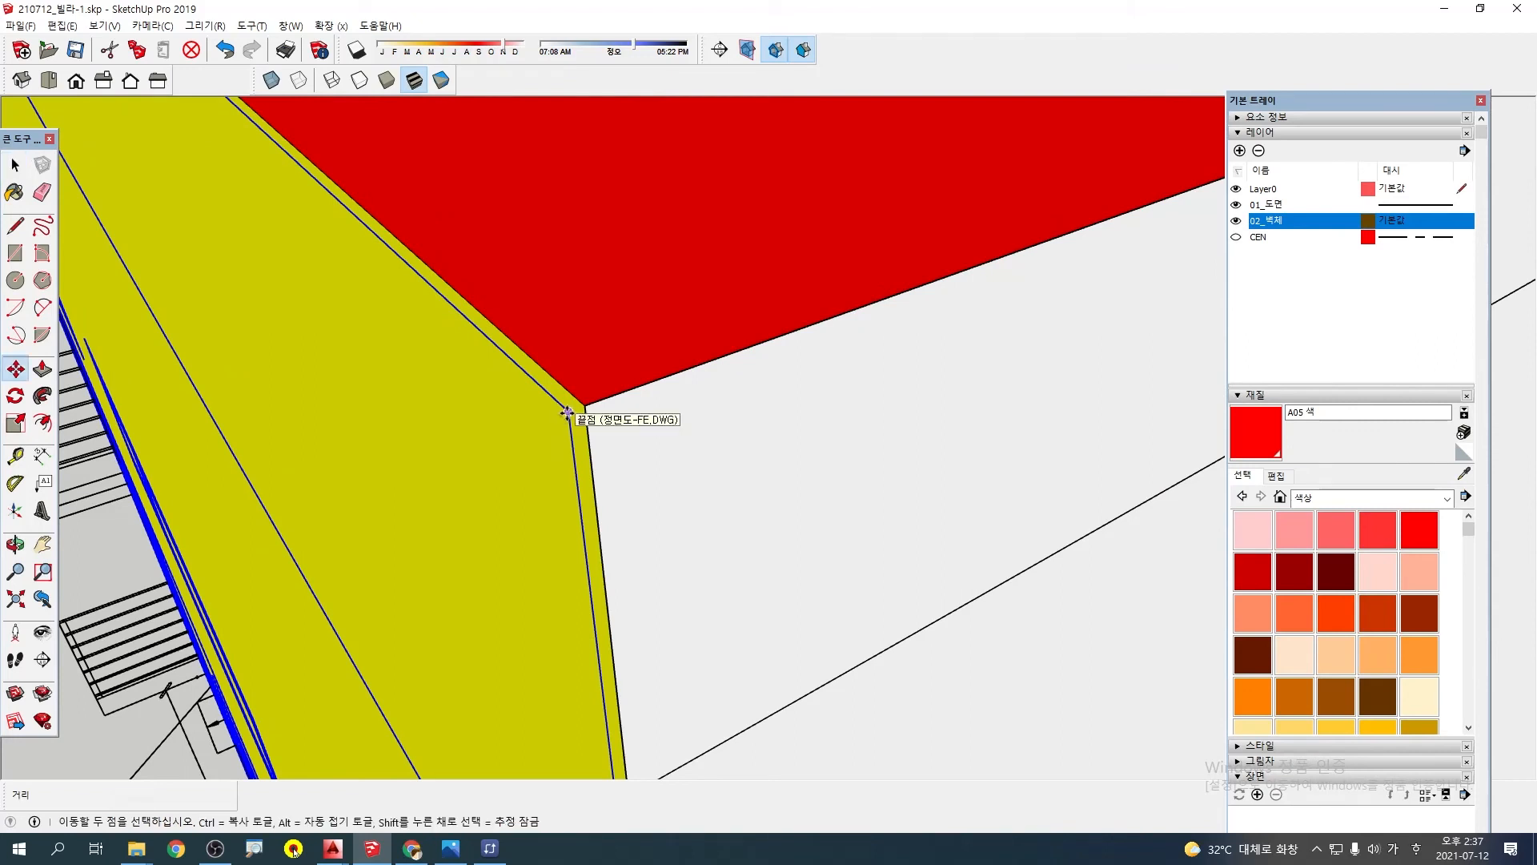
key(ctrl+t)
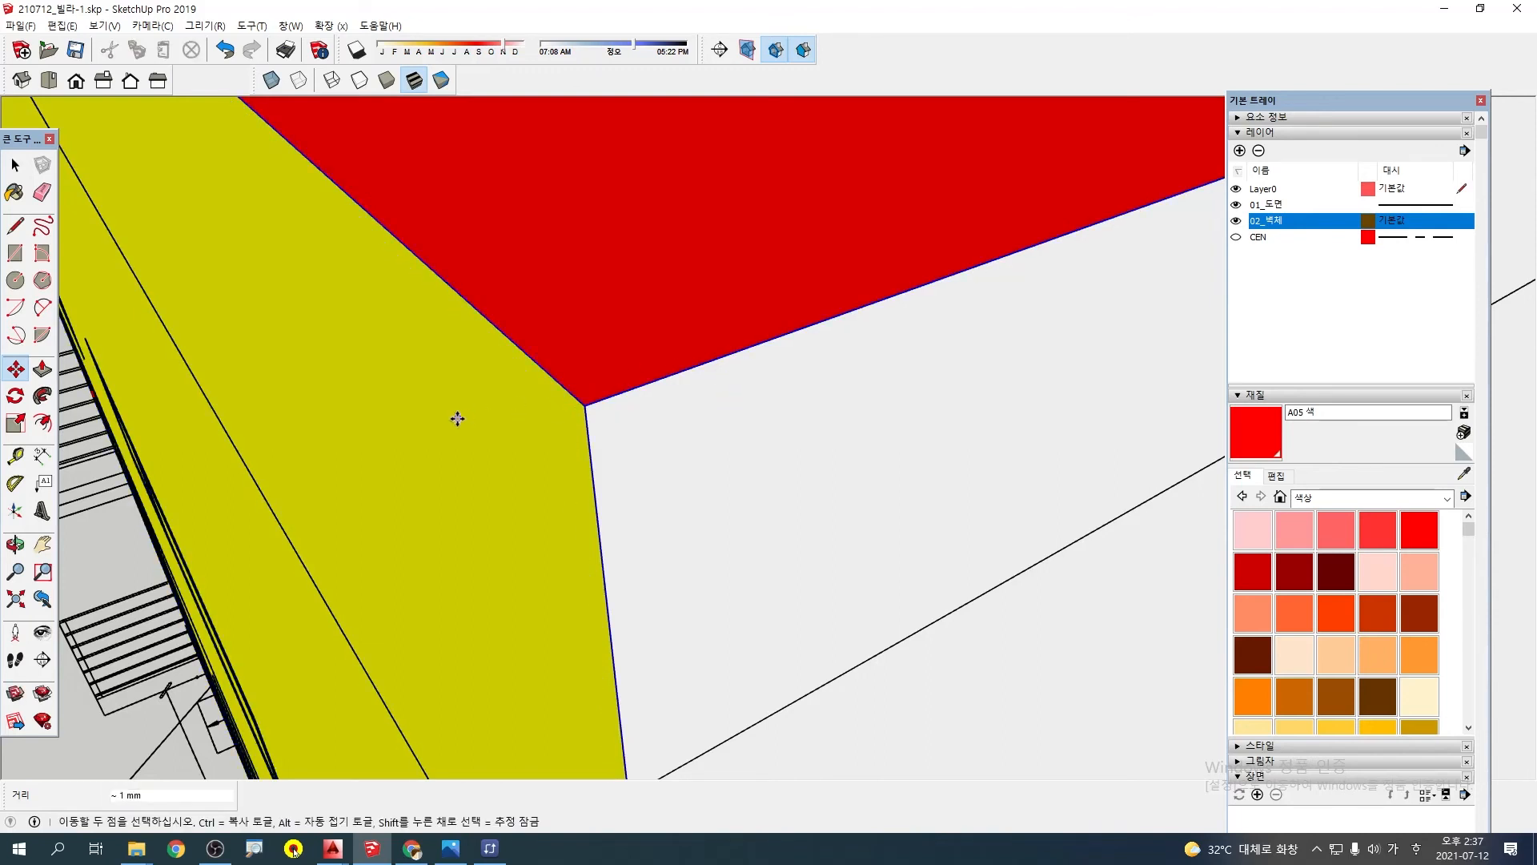
scroll(454, 418, down, 3)
key(space)
scroll(502, 416, down, 5)
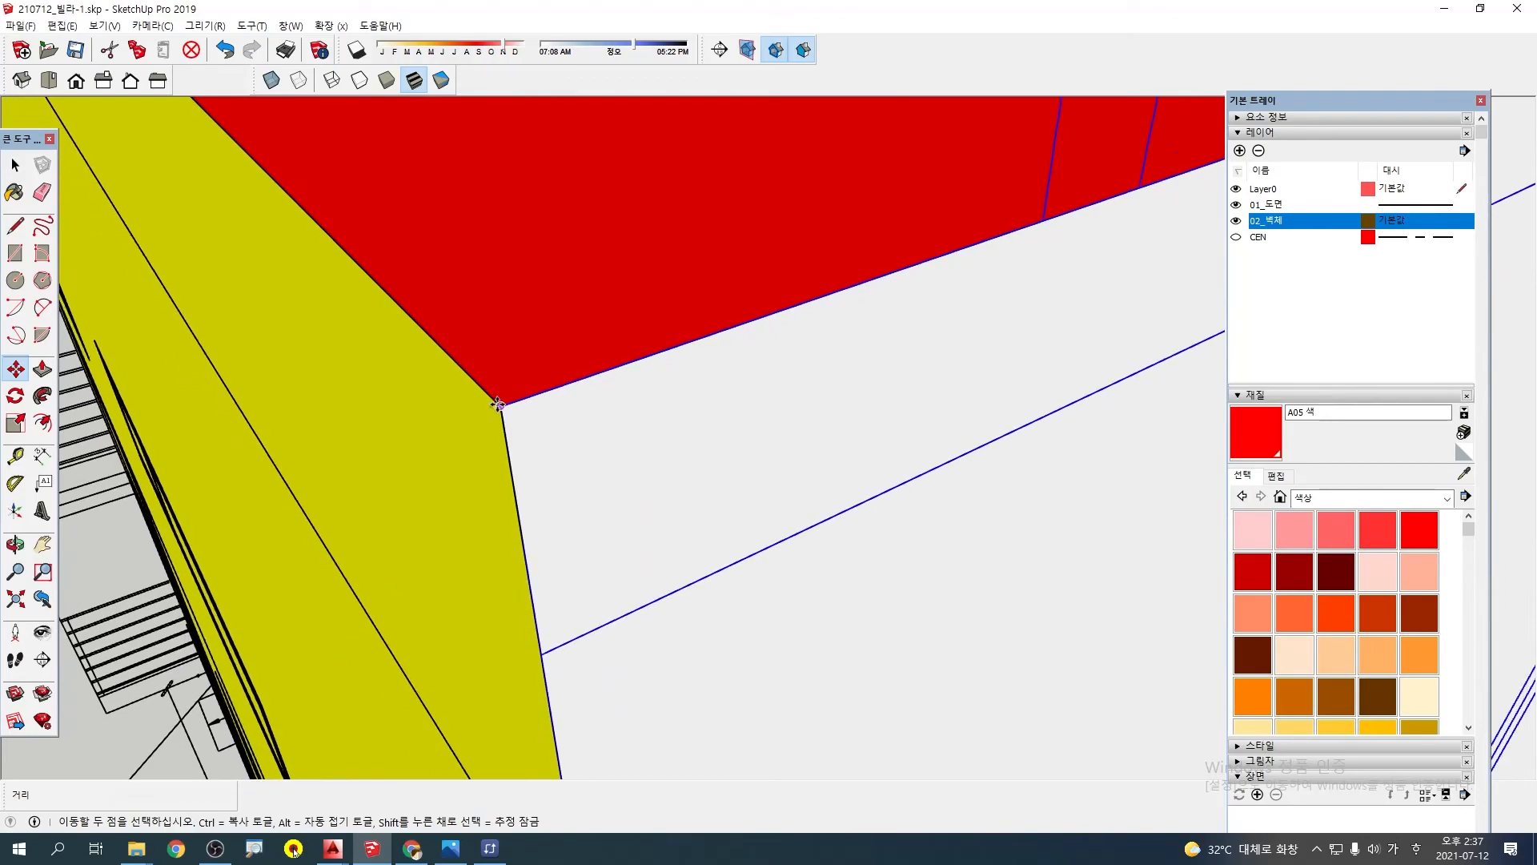
scroll(411, 442, down, 6)
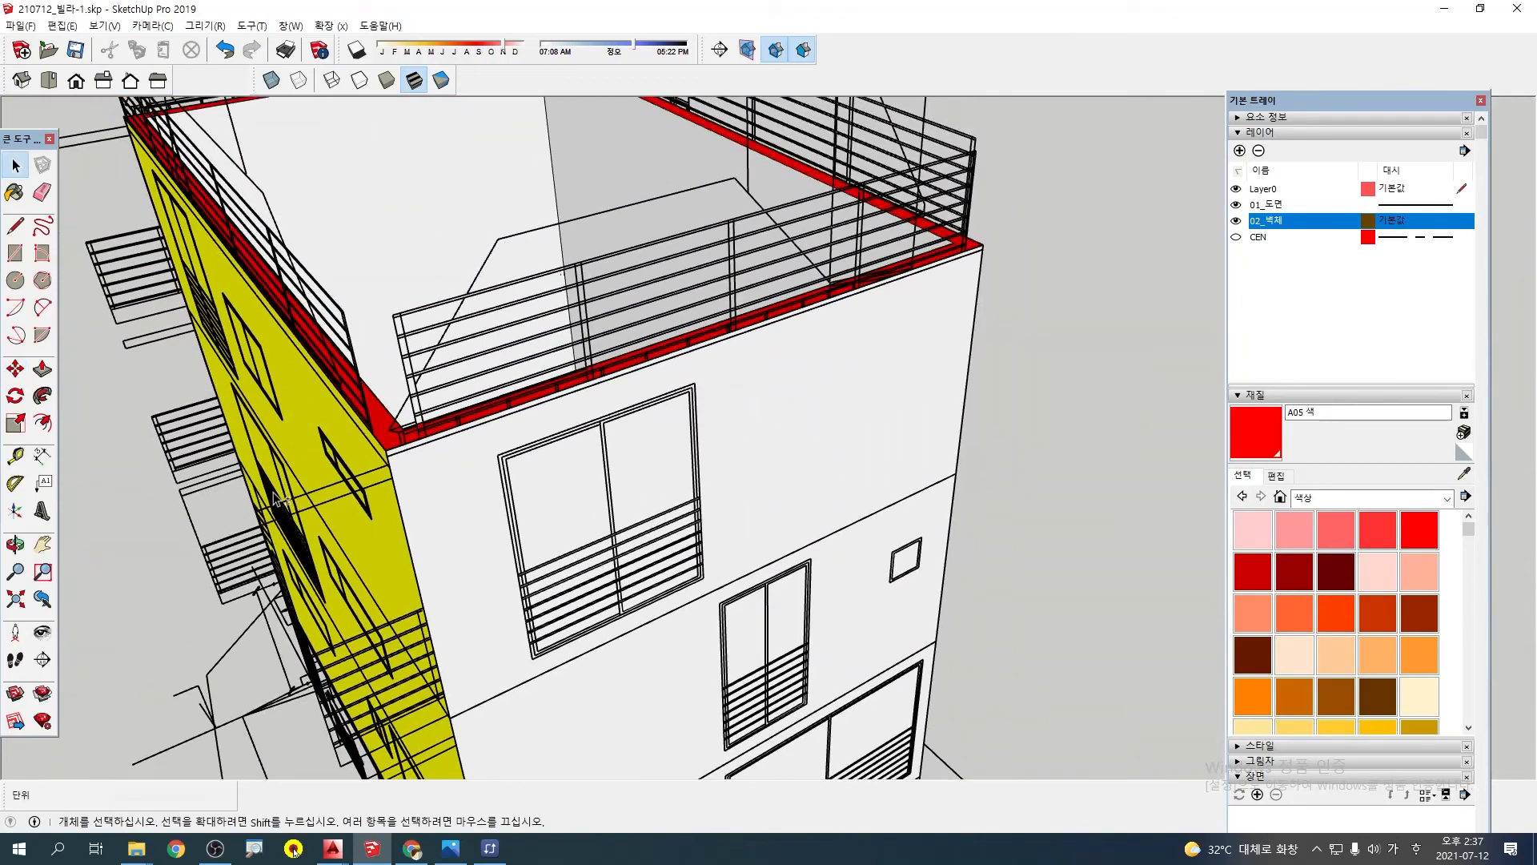
Explode the wall group from the yellow wall's side
middle_drag(412, 441, 241, 443)
scroll(240, 443, up, 5)
scroll(240, 443, up, 2)
shift+middle_drag(311, 347, 458, 436)
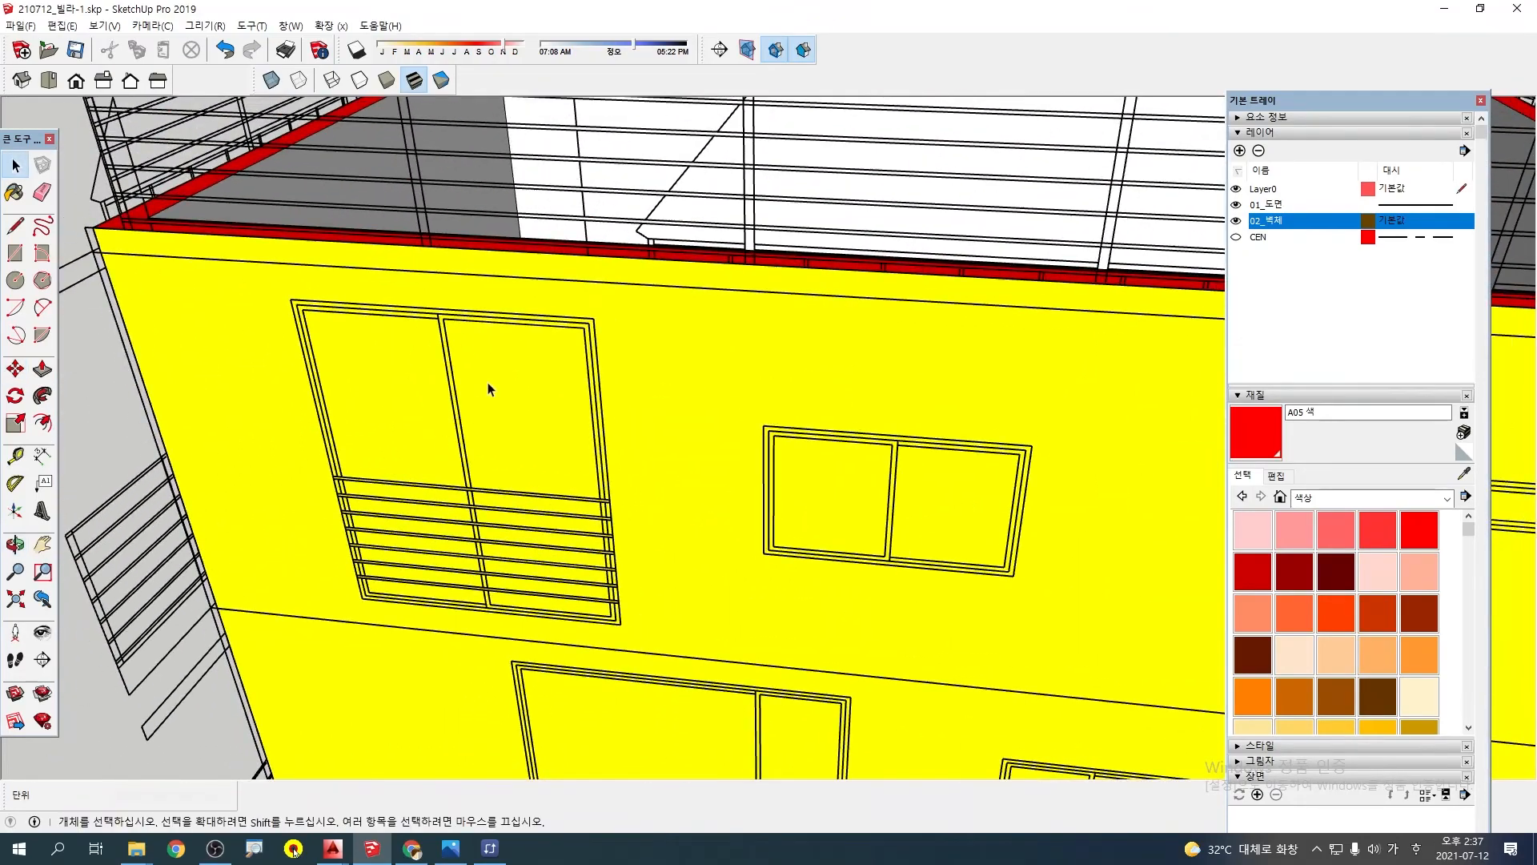
right_click(705, 344)
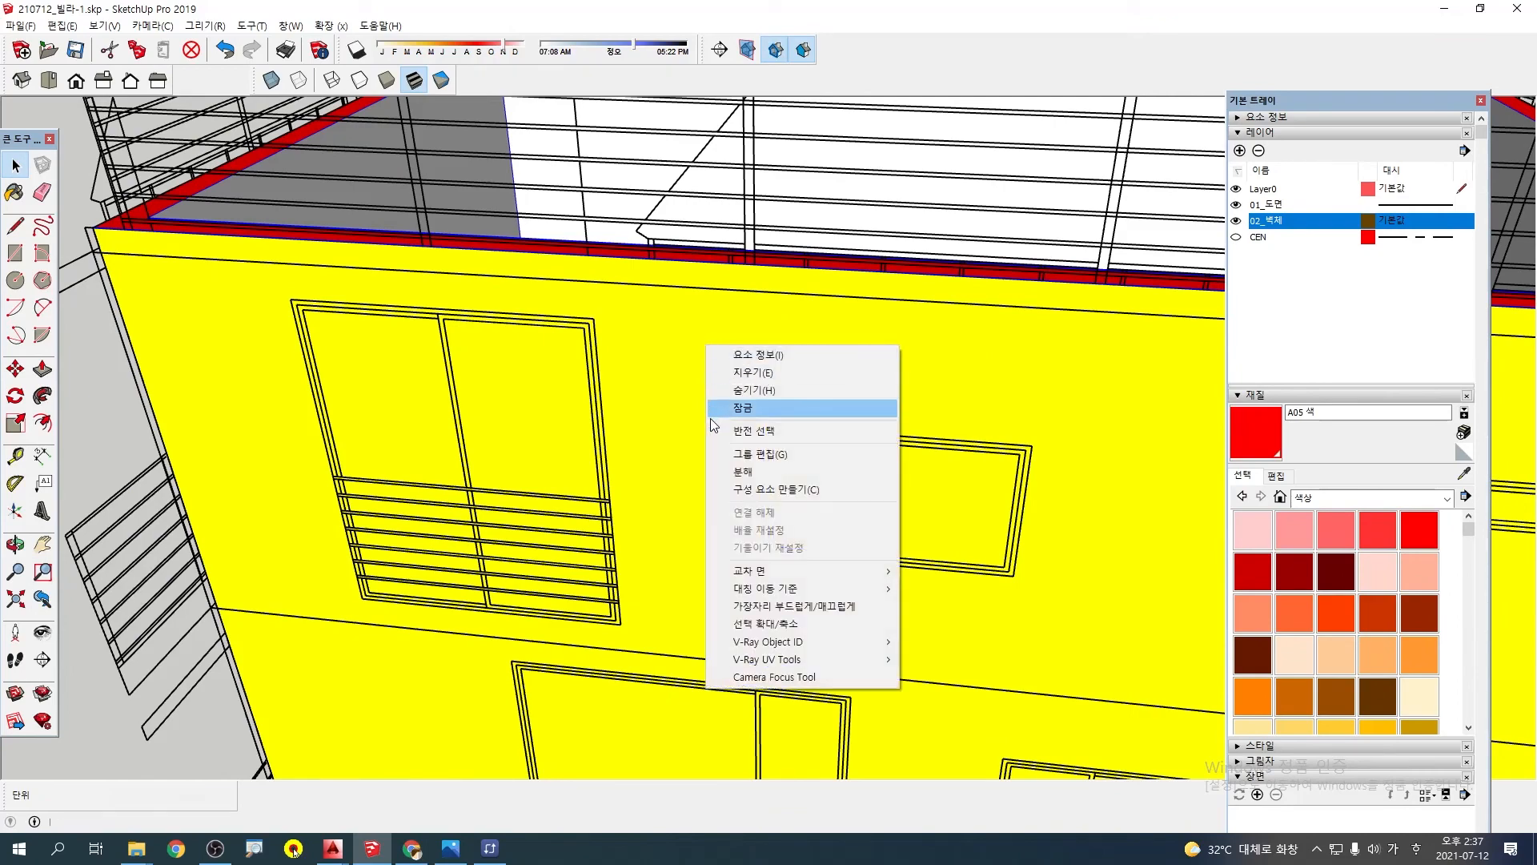
click(741, 473)
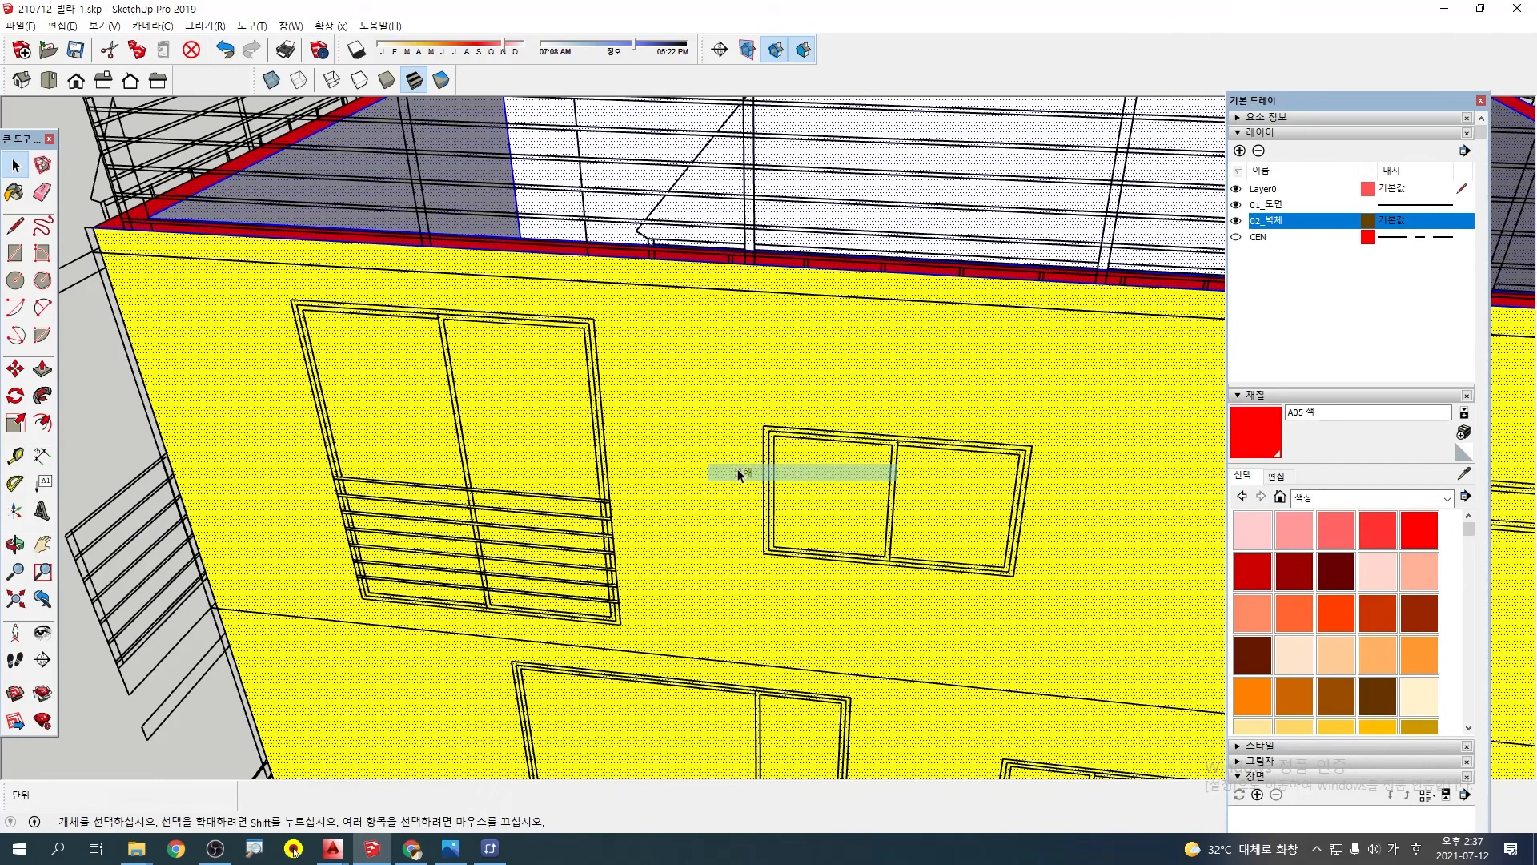
Trace the outer frame of the yellow wall's top-floor balcony window with a rectangle of about 2194 by 1827 mm
key(r)
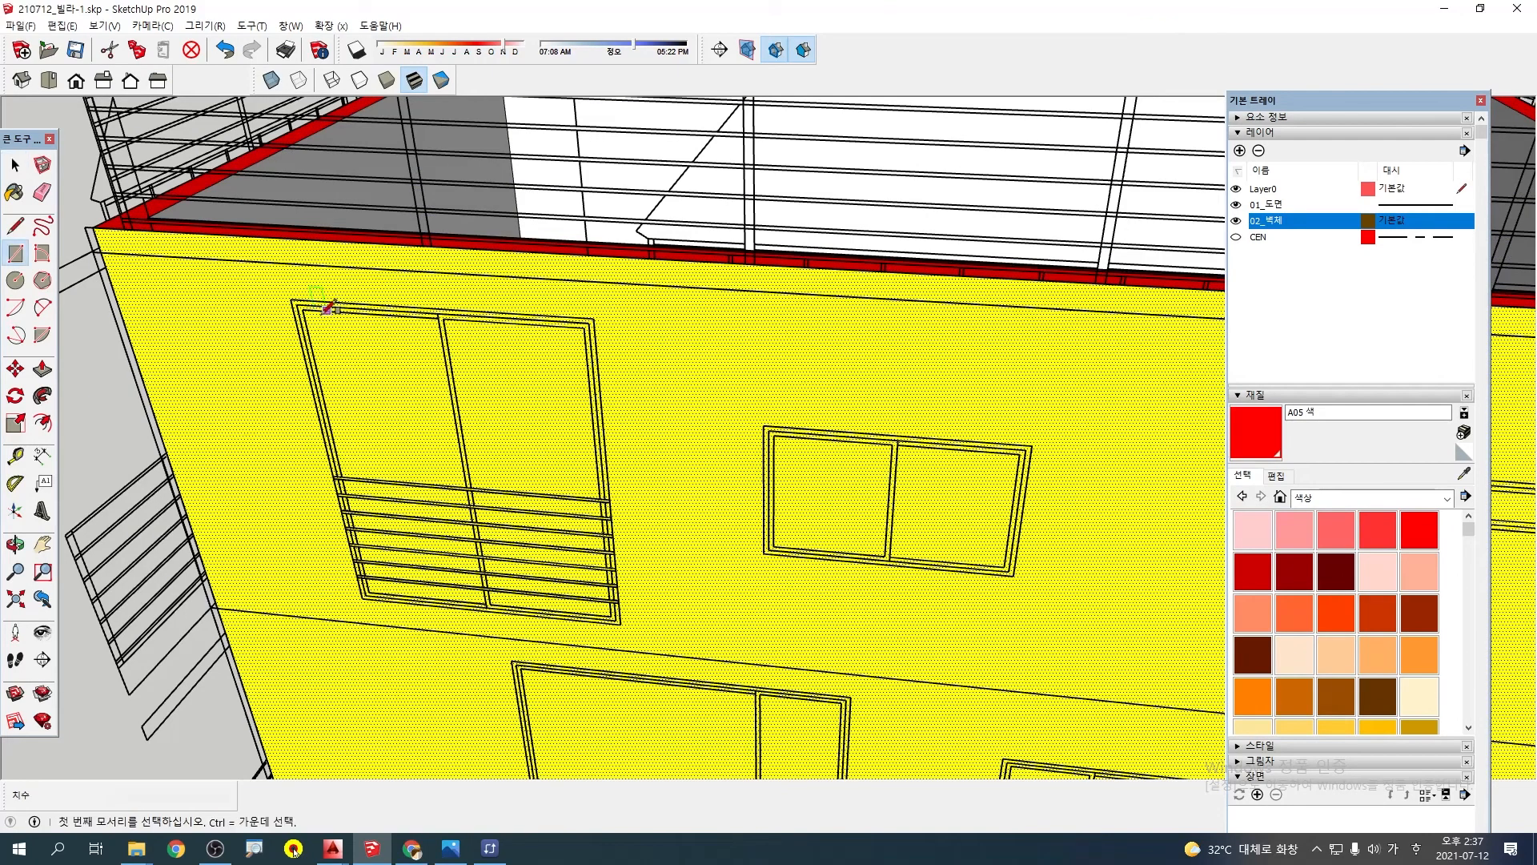
scroll(604, 645, up, 2)
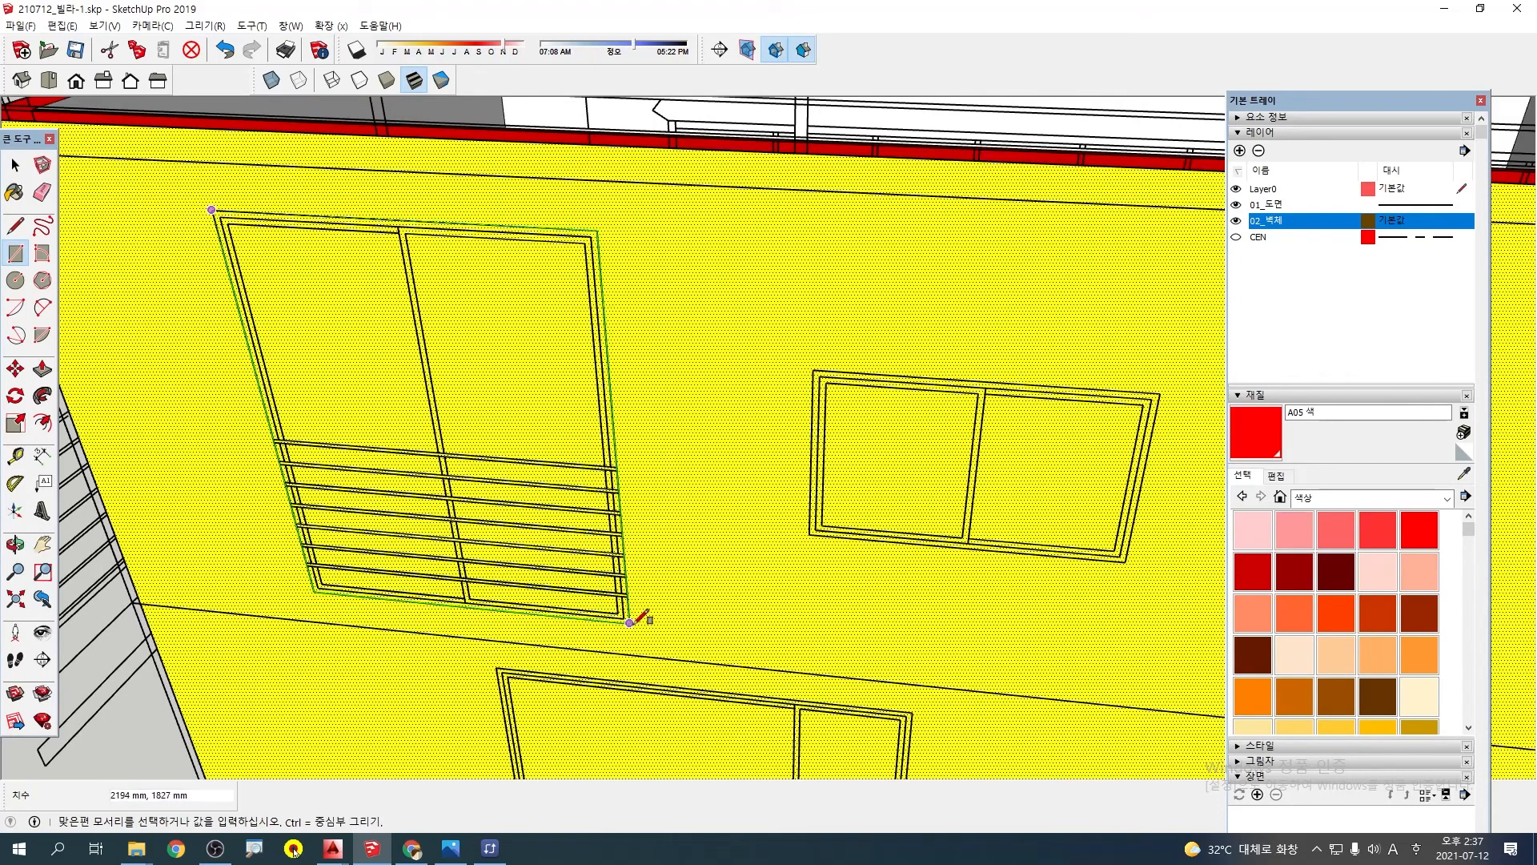
click(629, 621)
key(space)
Paint the traced balcony window face with colour A02 and push it 200 mm through the wall to cut the opening
click(542, 371)
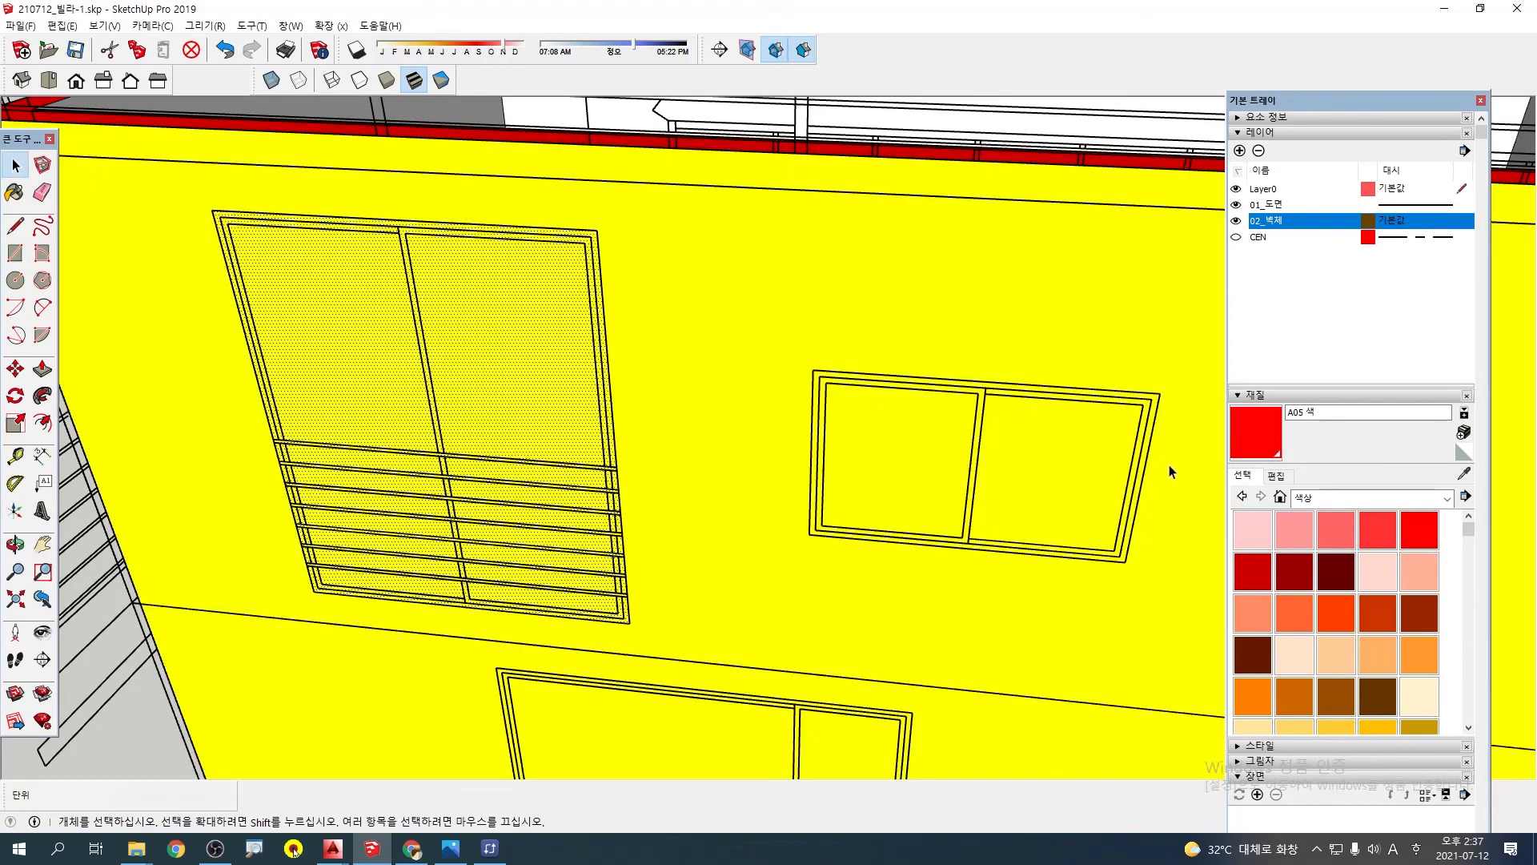
click(1281, 547)
click(454, 285)
key(space)
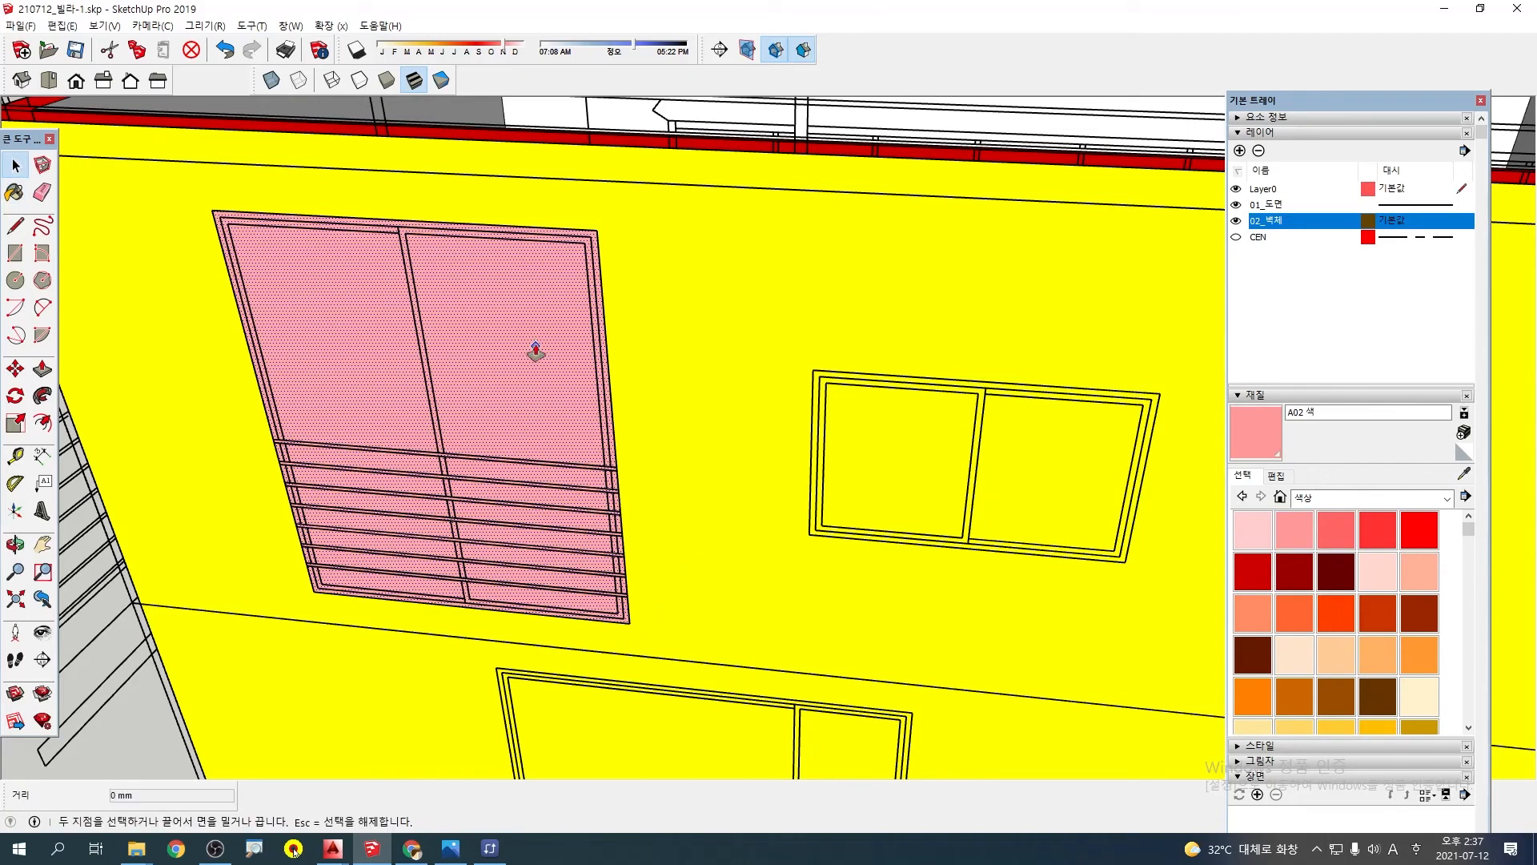
click(486, 312)
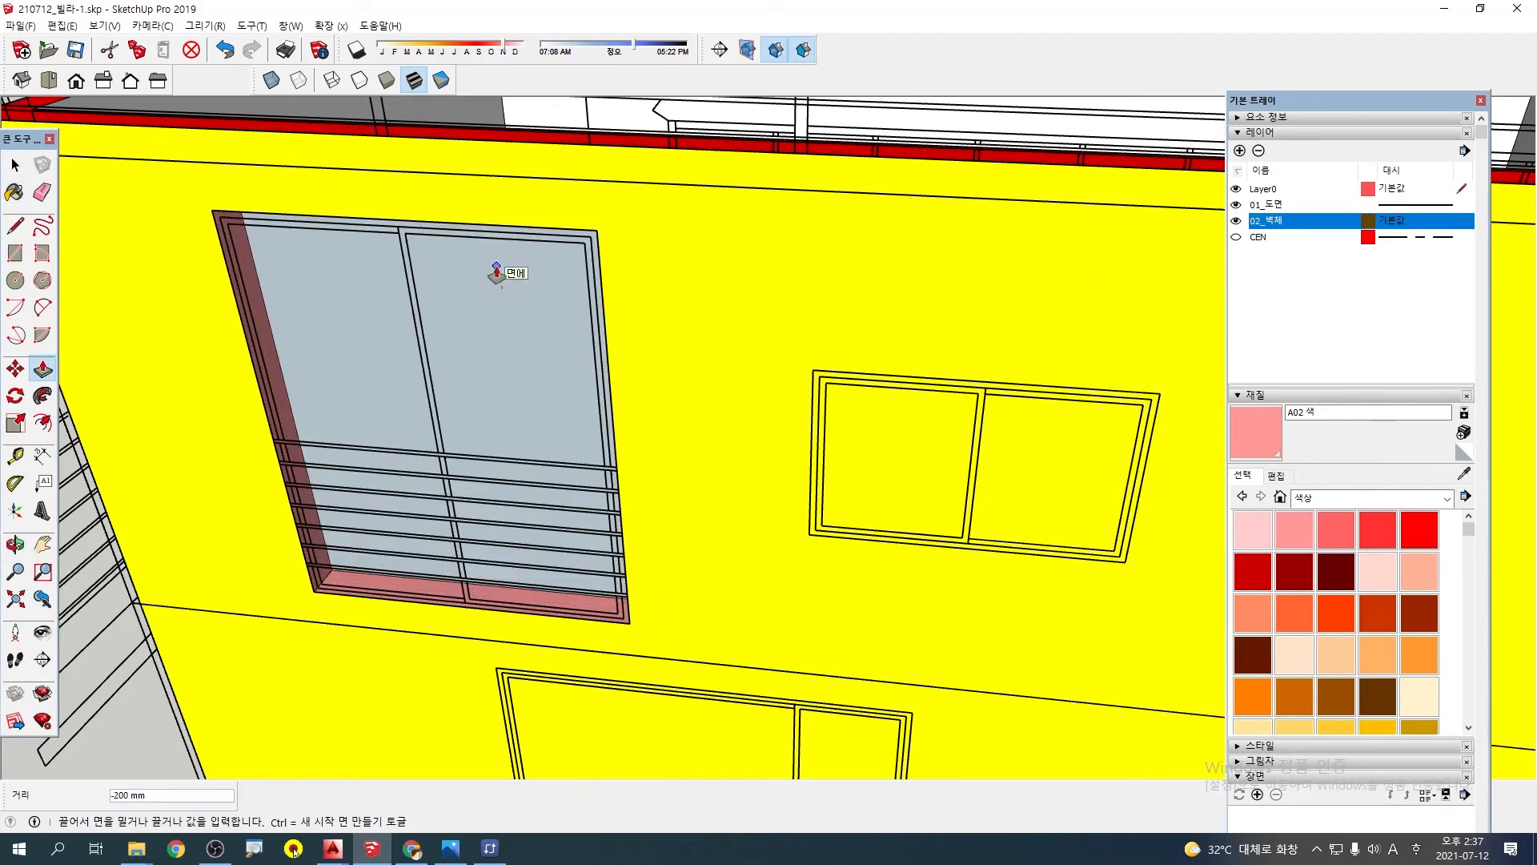
click(496, 266)
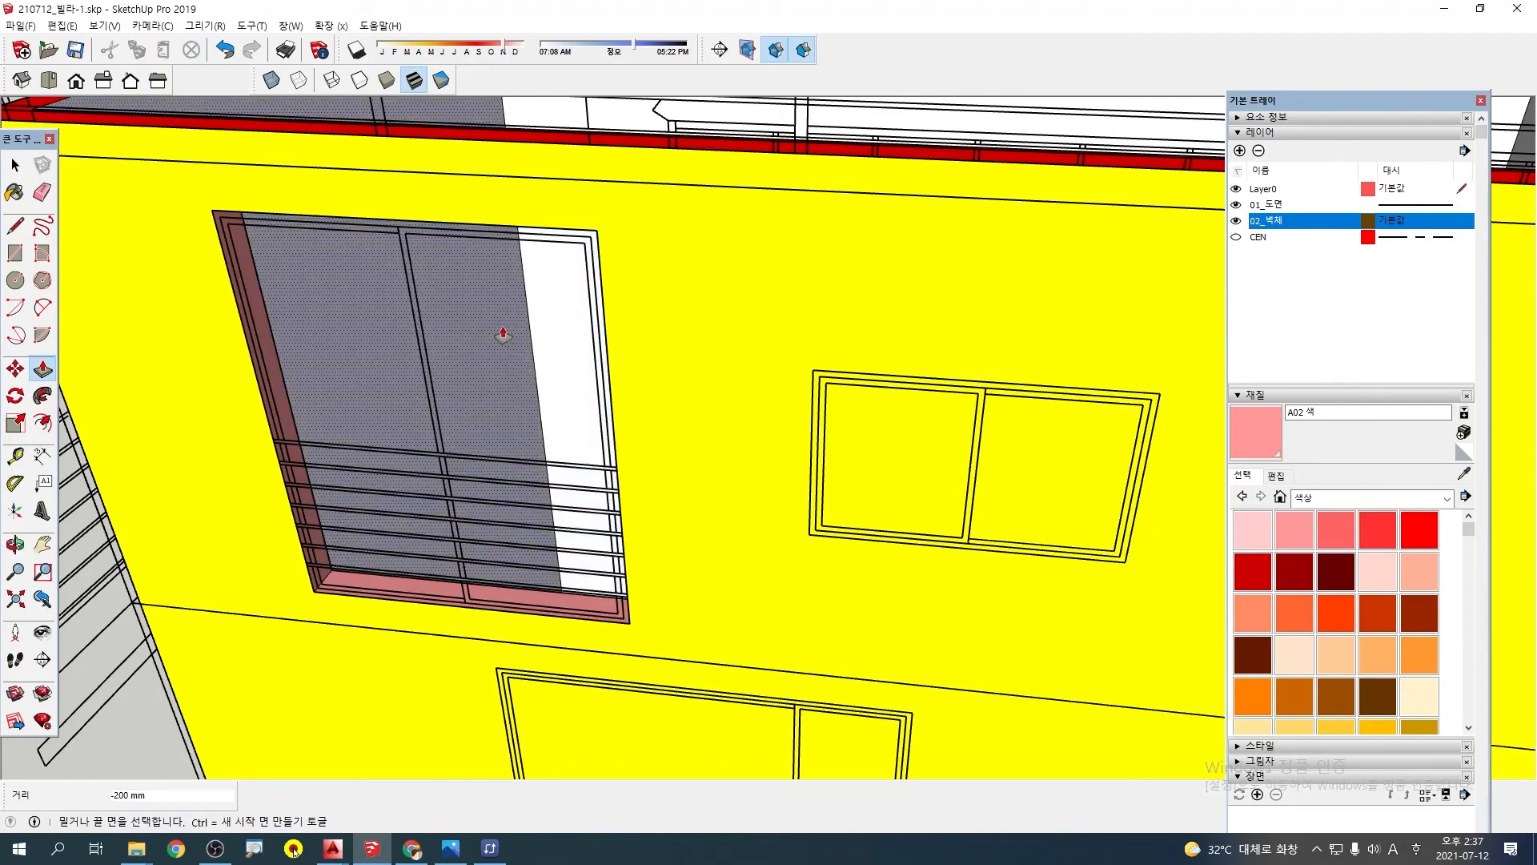
Trace the two-pane window beside the balcony opening on the yellow wall's top floor with a 1500 by 900 mm rectangle
scroll(505, 336, down, 2)
middle_drag(505, 337, 692, 316)
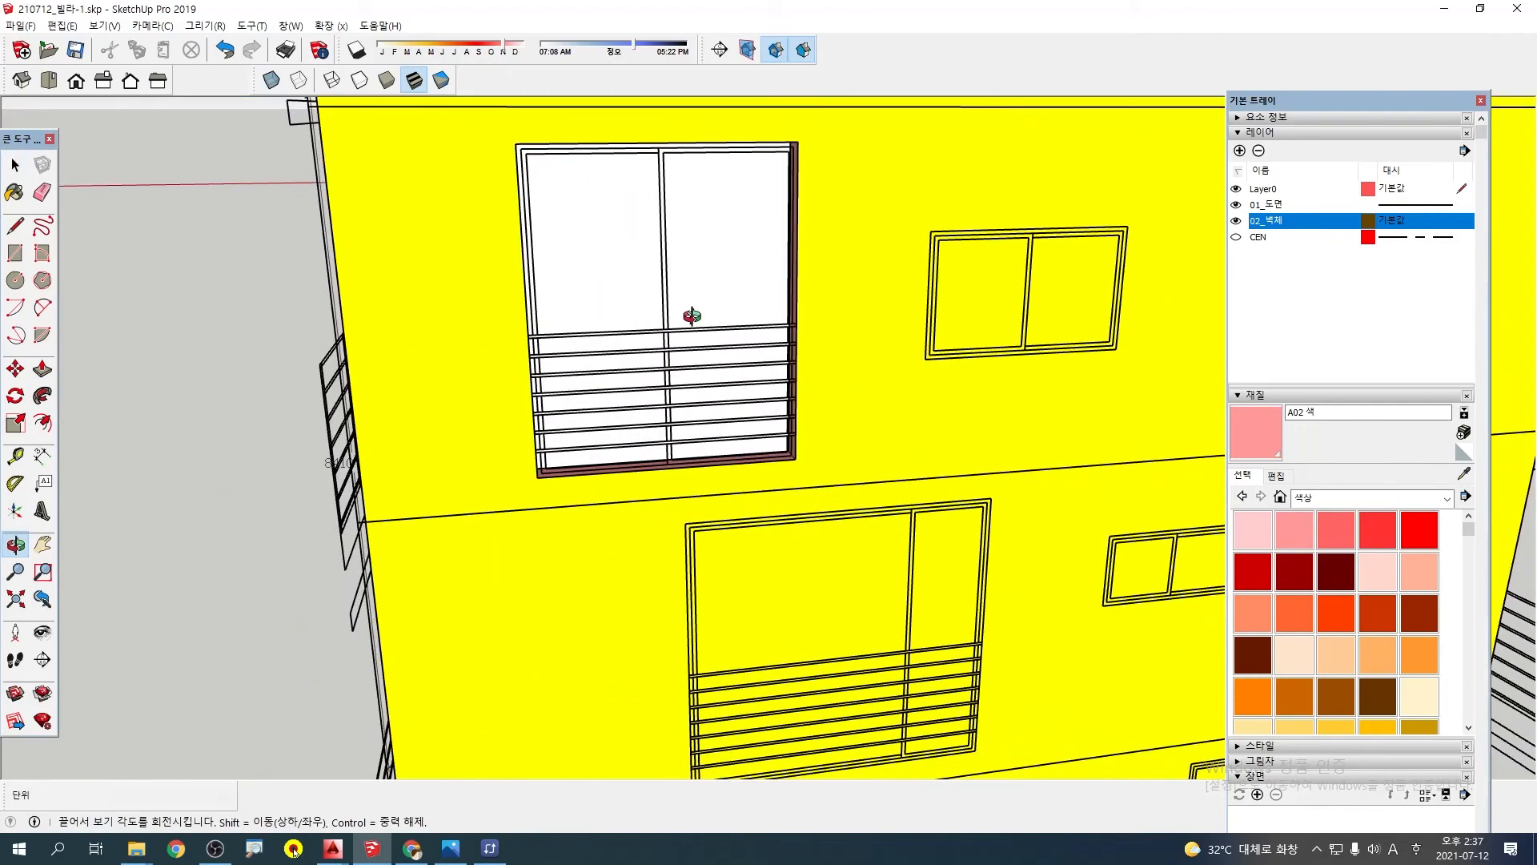
scroll(697, 317, down, 4)
shift+middle_drag(800, 317, 632, 339)
scroll(799, 333, up, 1)
middle_drag(799, 333, 573, 303)
scroll(488, 269, up, 2)
click(584, 309)
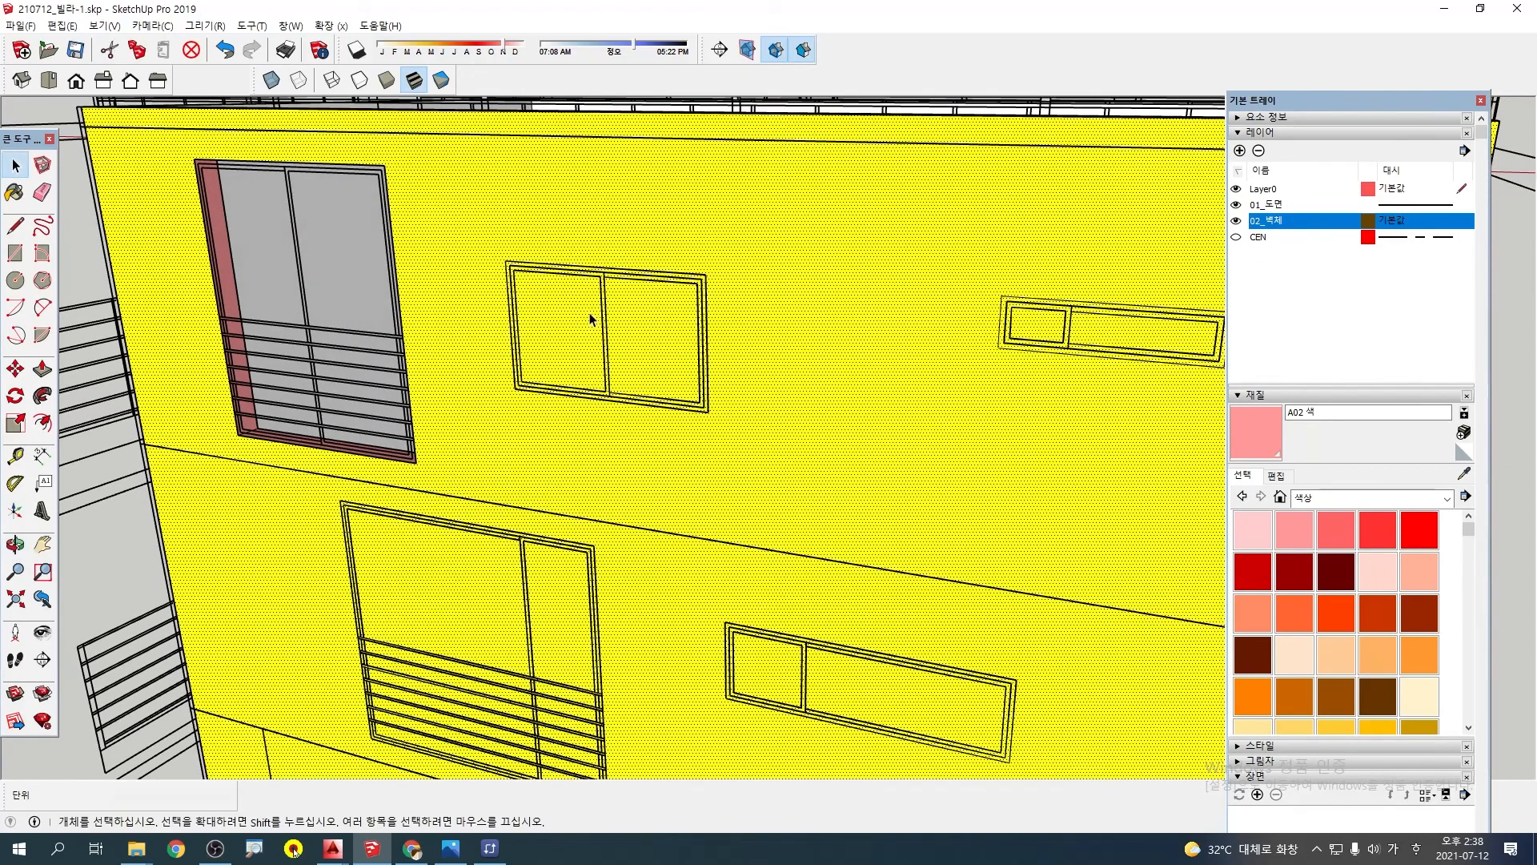
key(r)
scroll(512, 252, up, 3)
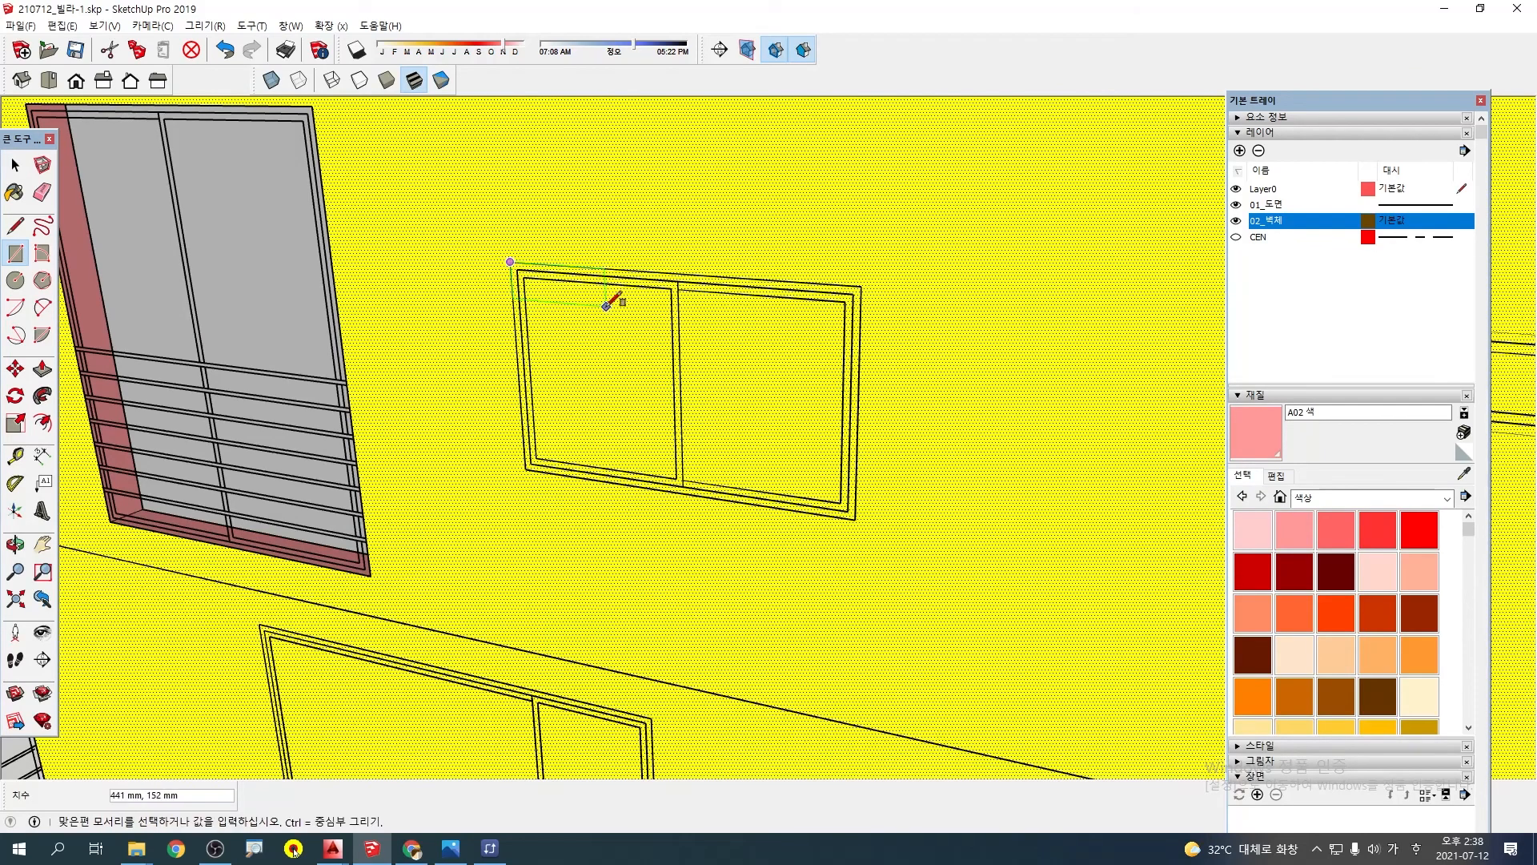
click(855, 518)
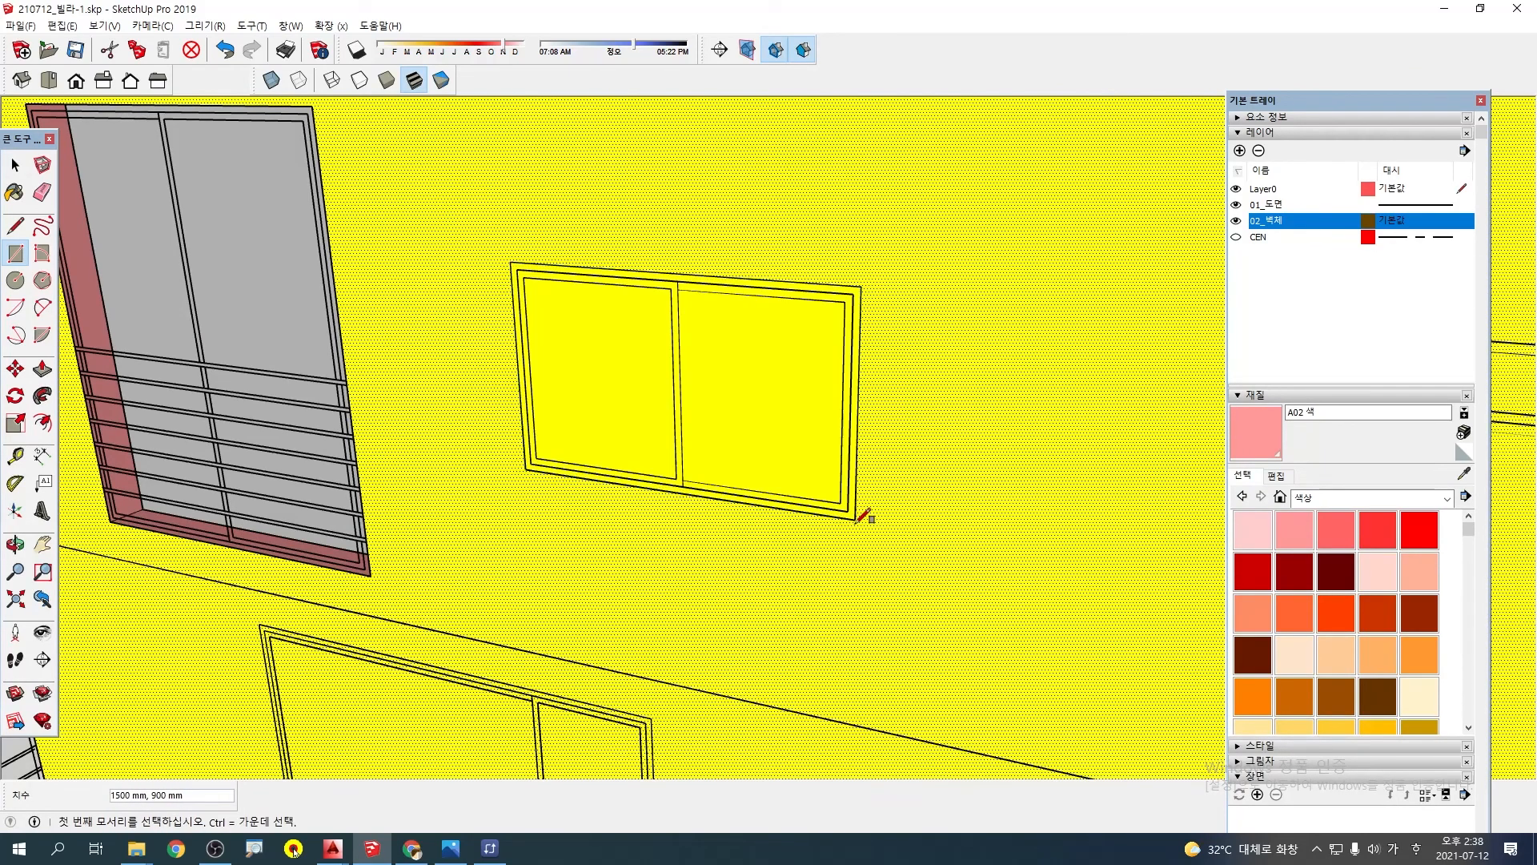
Push the traced two-pane window face 200 mm through the yellow wall to cut the opening
key(p)
key(space)
click(731, 382)
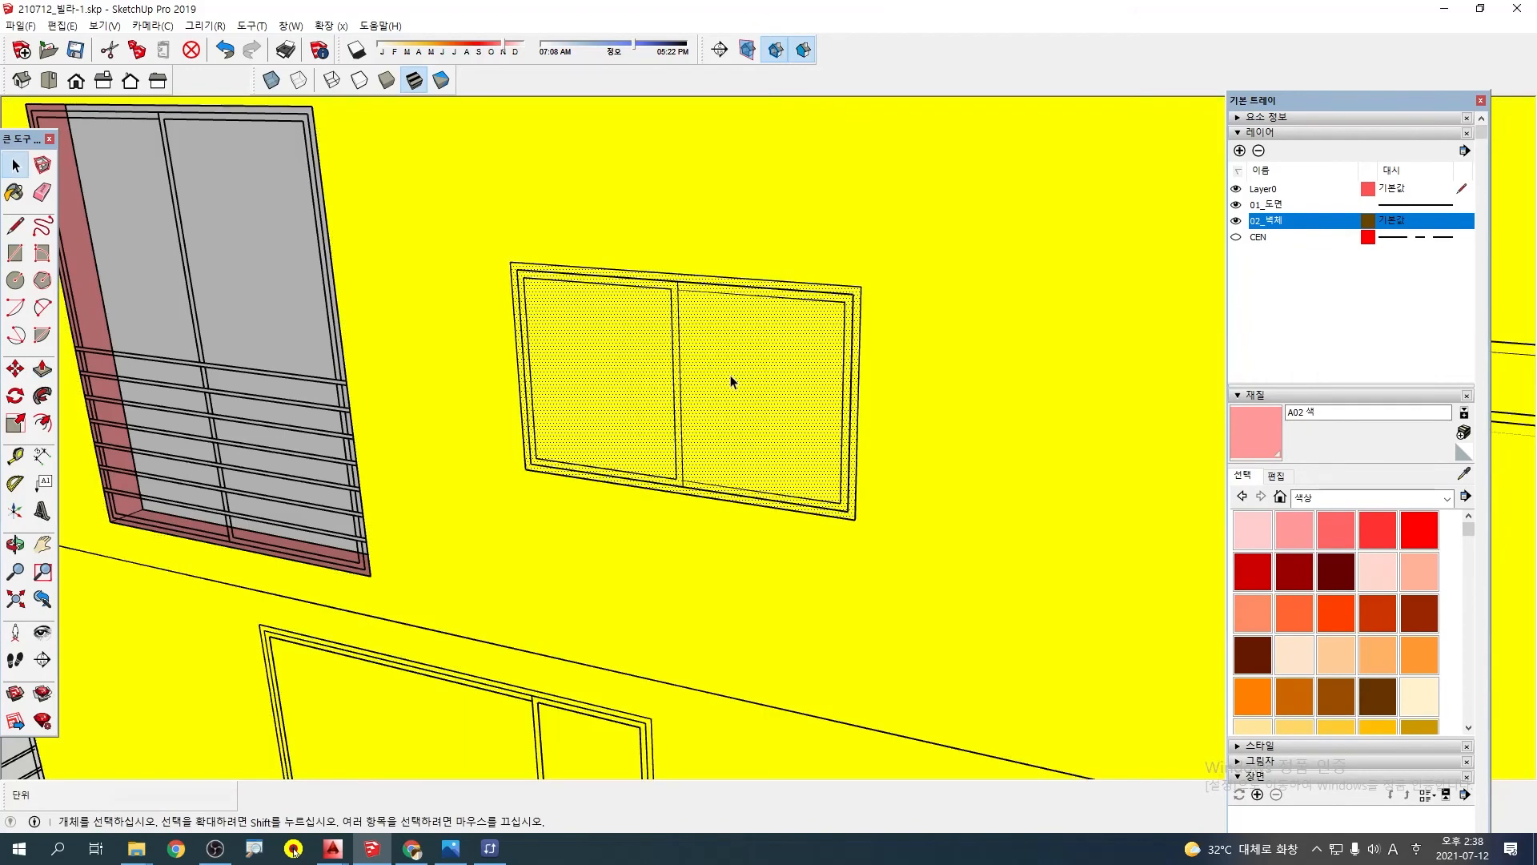
key(p)
click(724, 355)
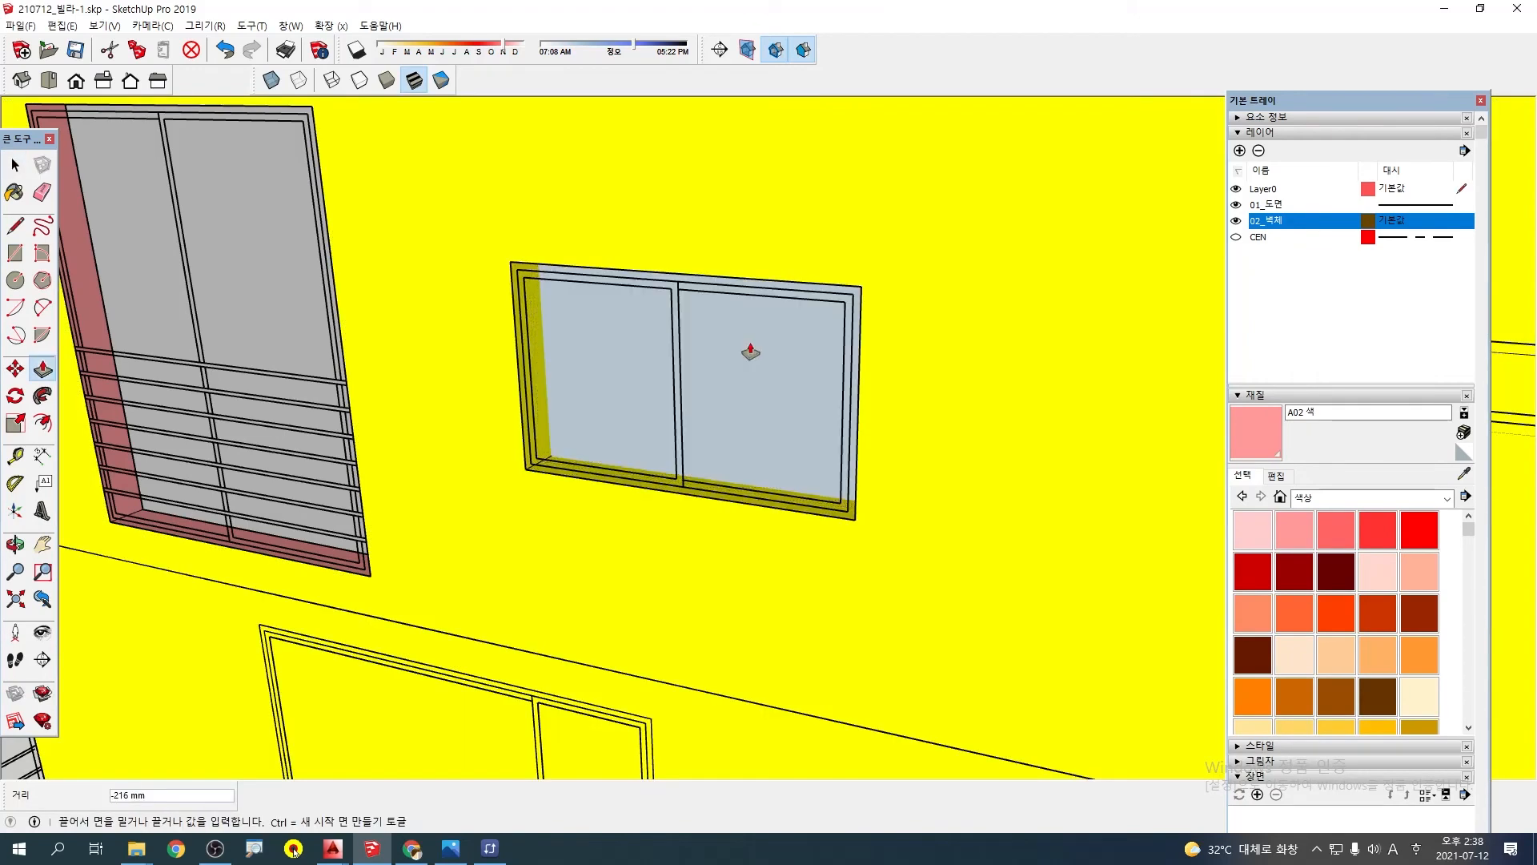
click(756, 356)
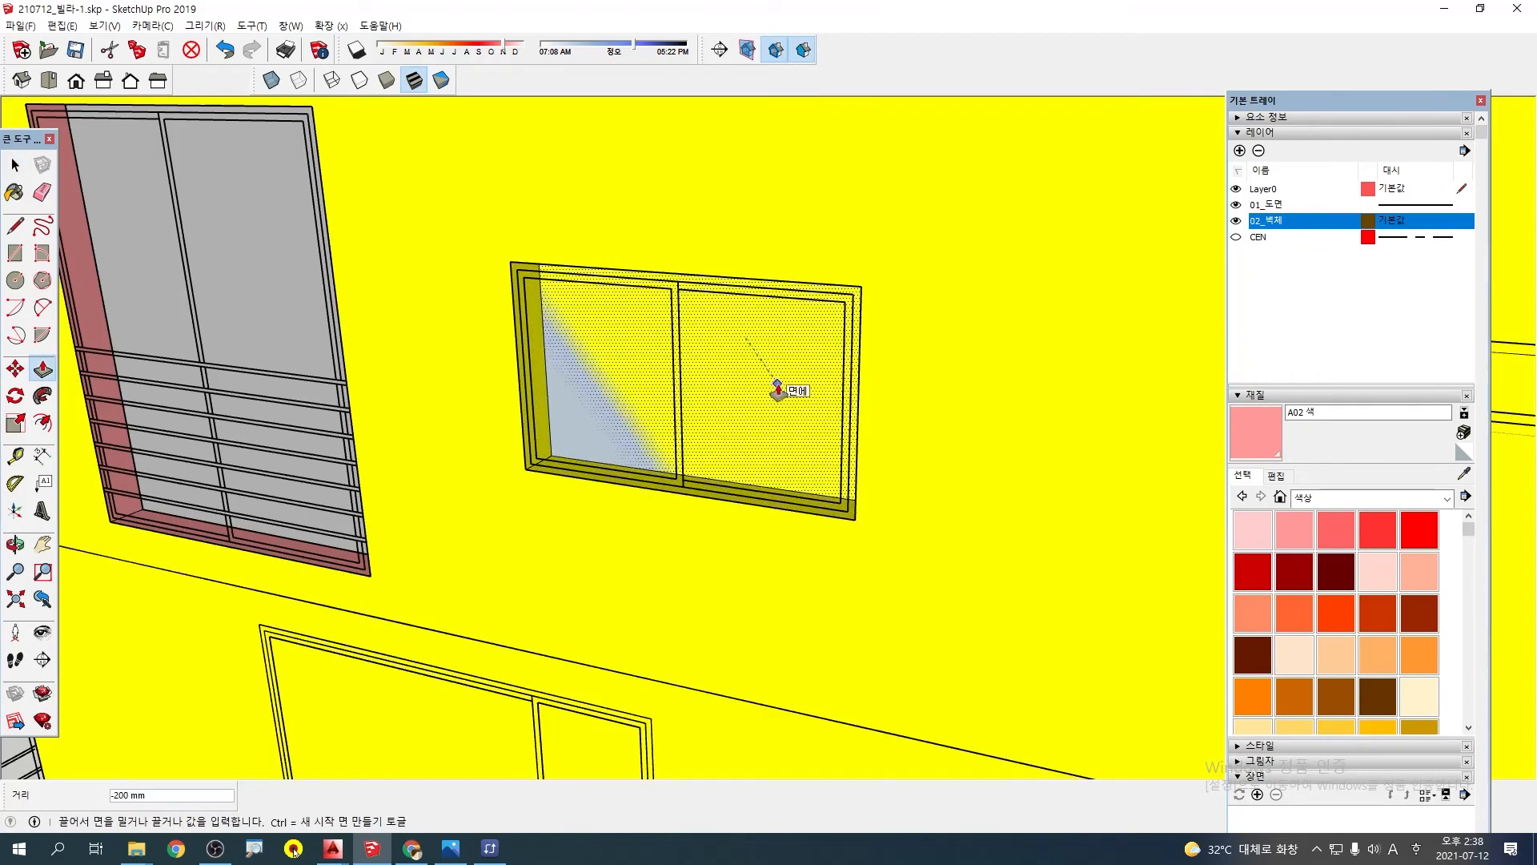
click(778, 391)
Examine the two cut openings on the yellow wall from several angles and select its elevation drawing
scroll(831, 359, down, 7)
key(space)
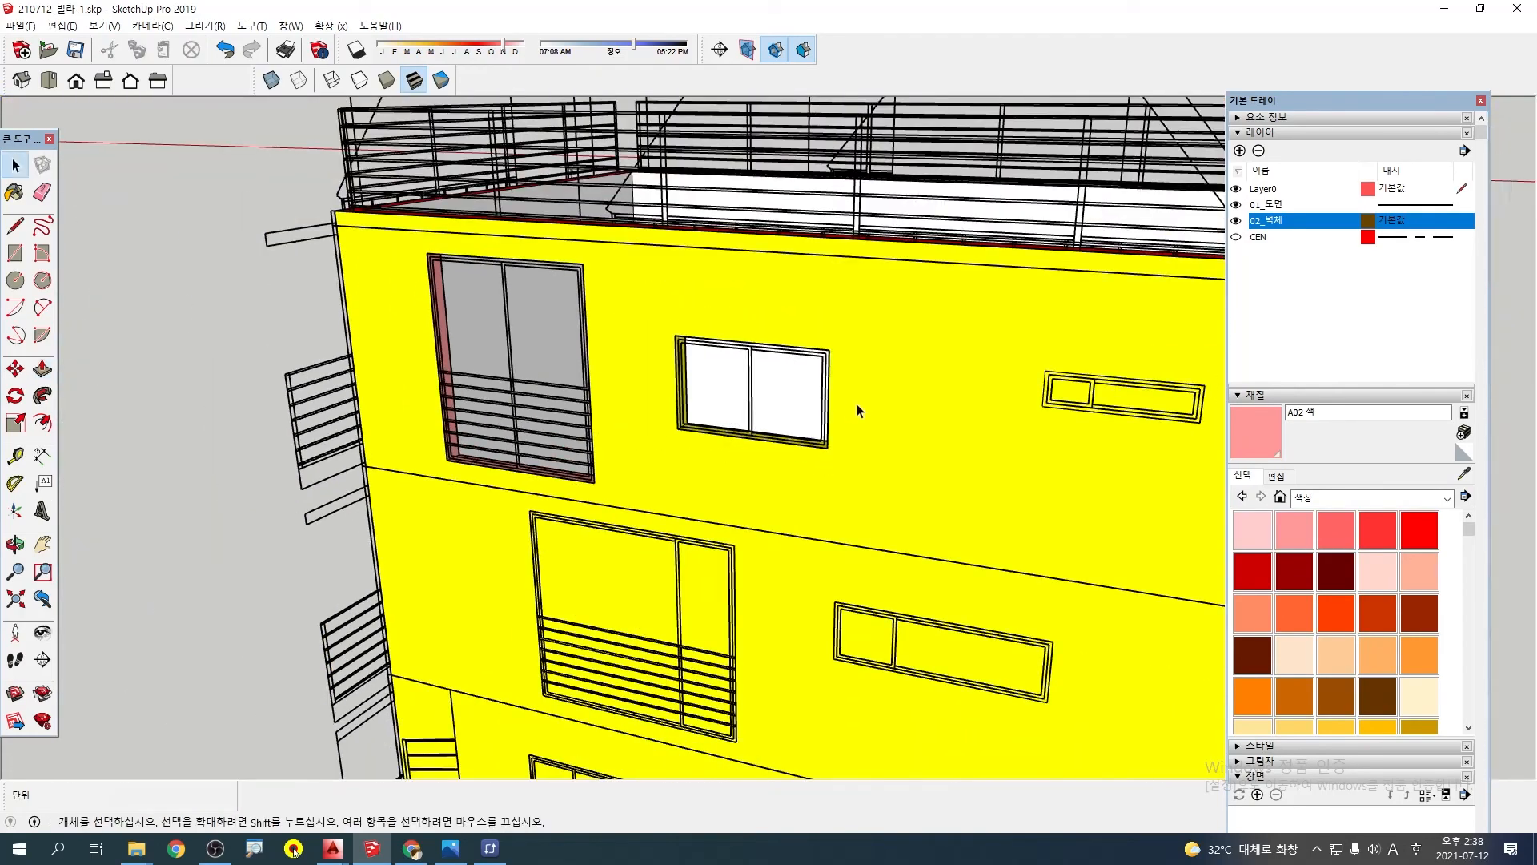
middle_drag(899, 411, 689, 322)
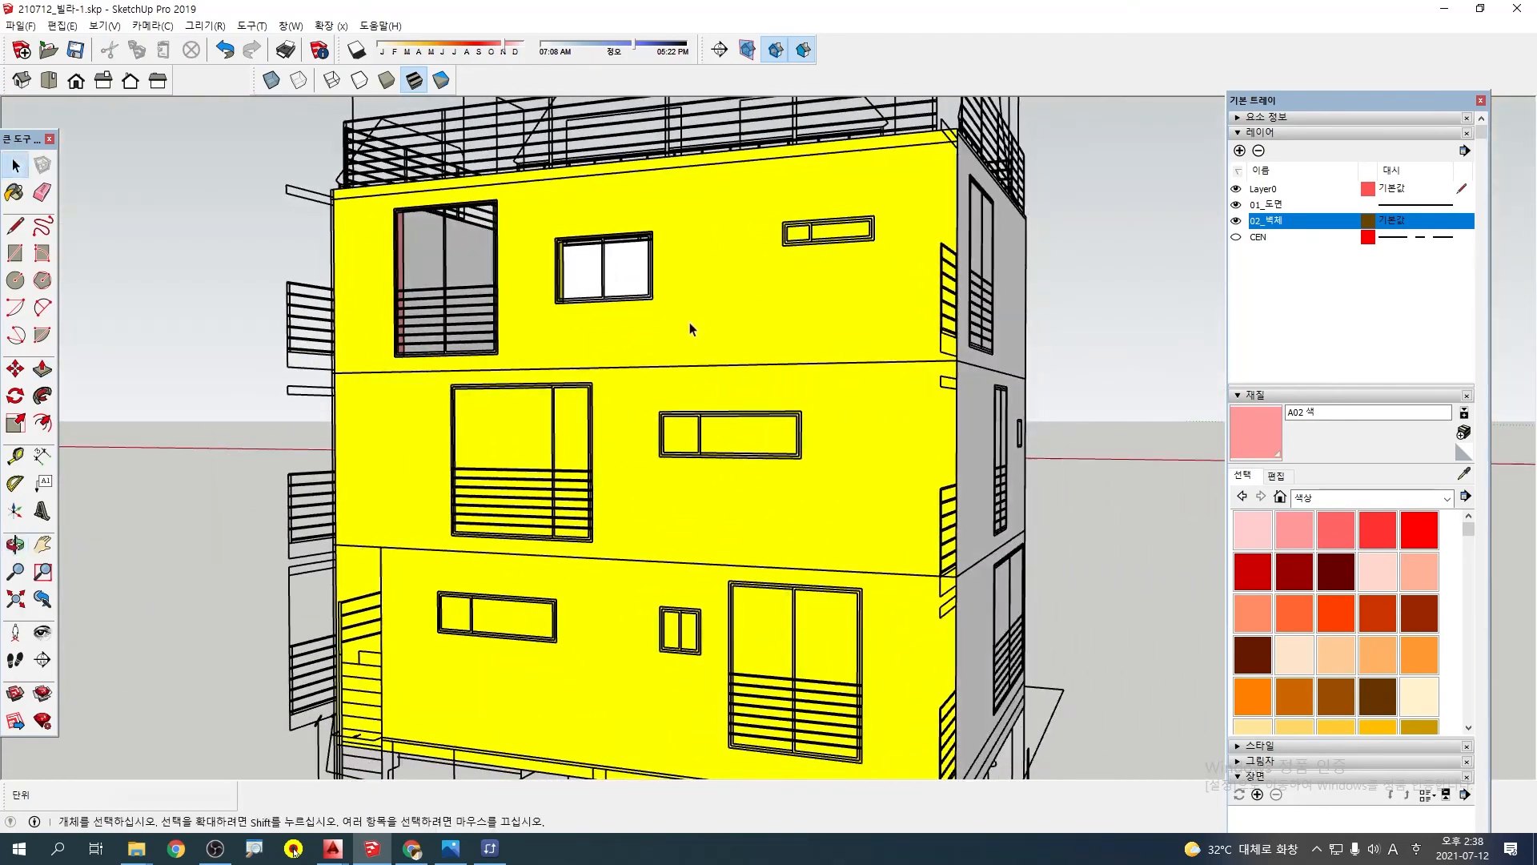
middle_drag(633, 258, 701, 394)
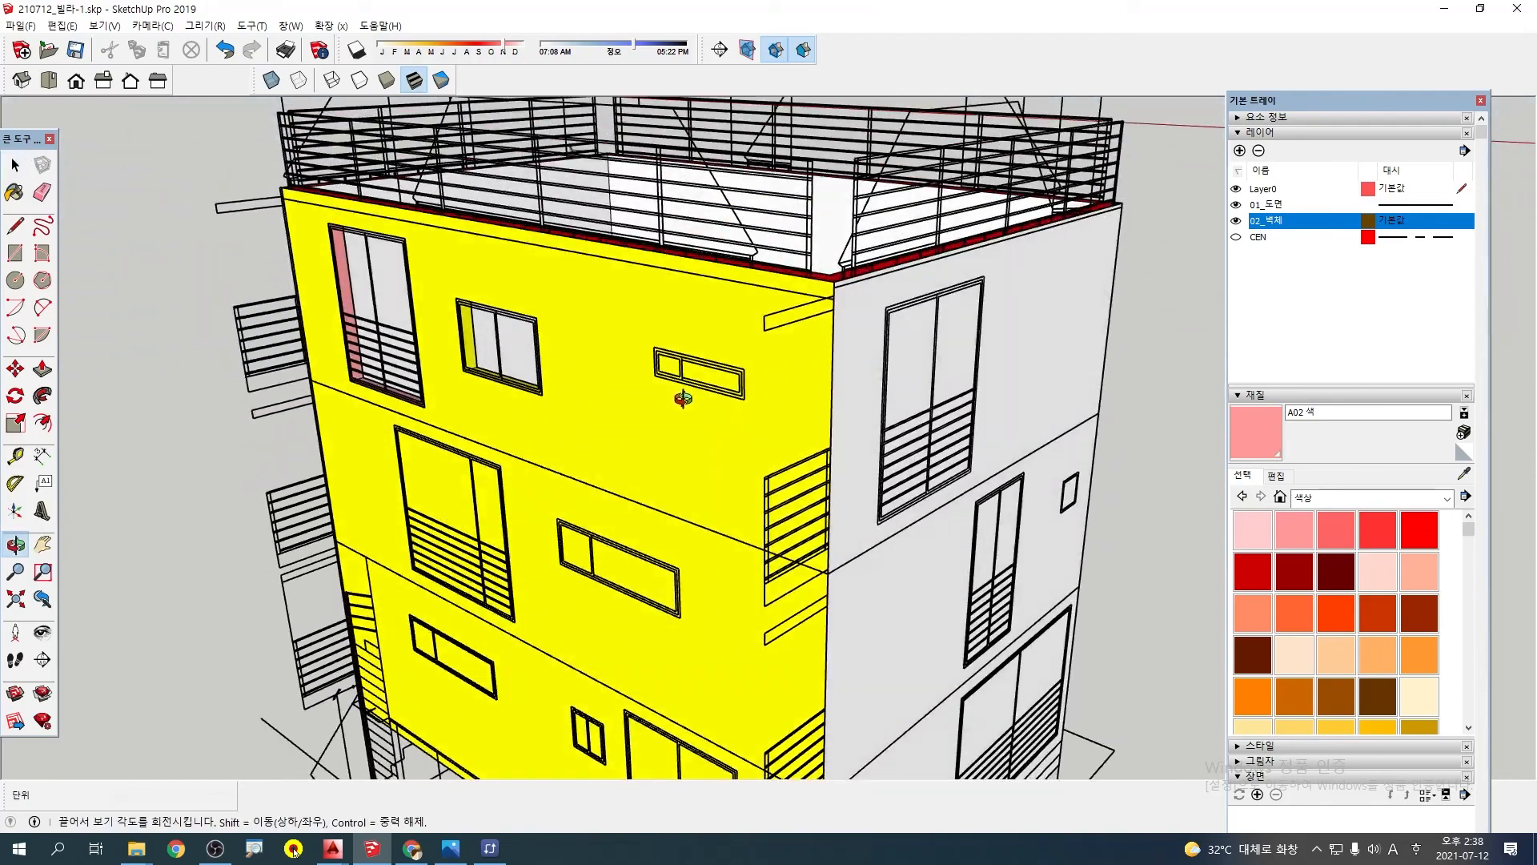
click(728, 200)
middle_drag(900, 215, 782, 253)
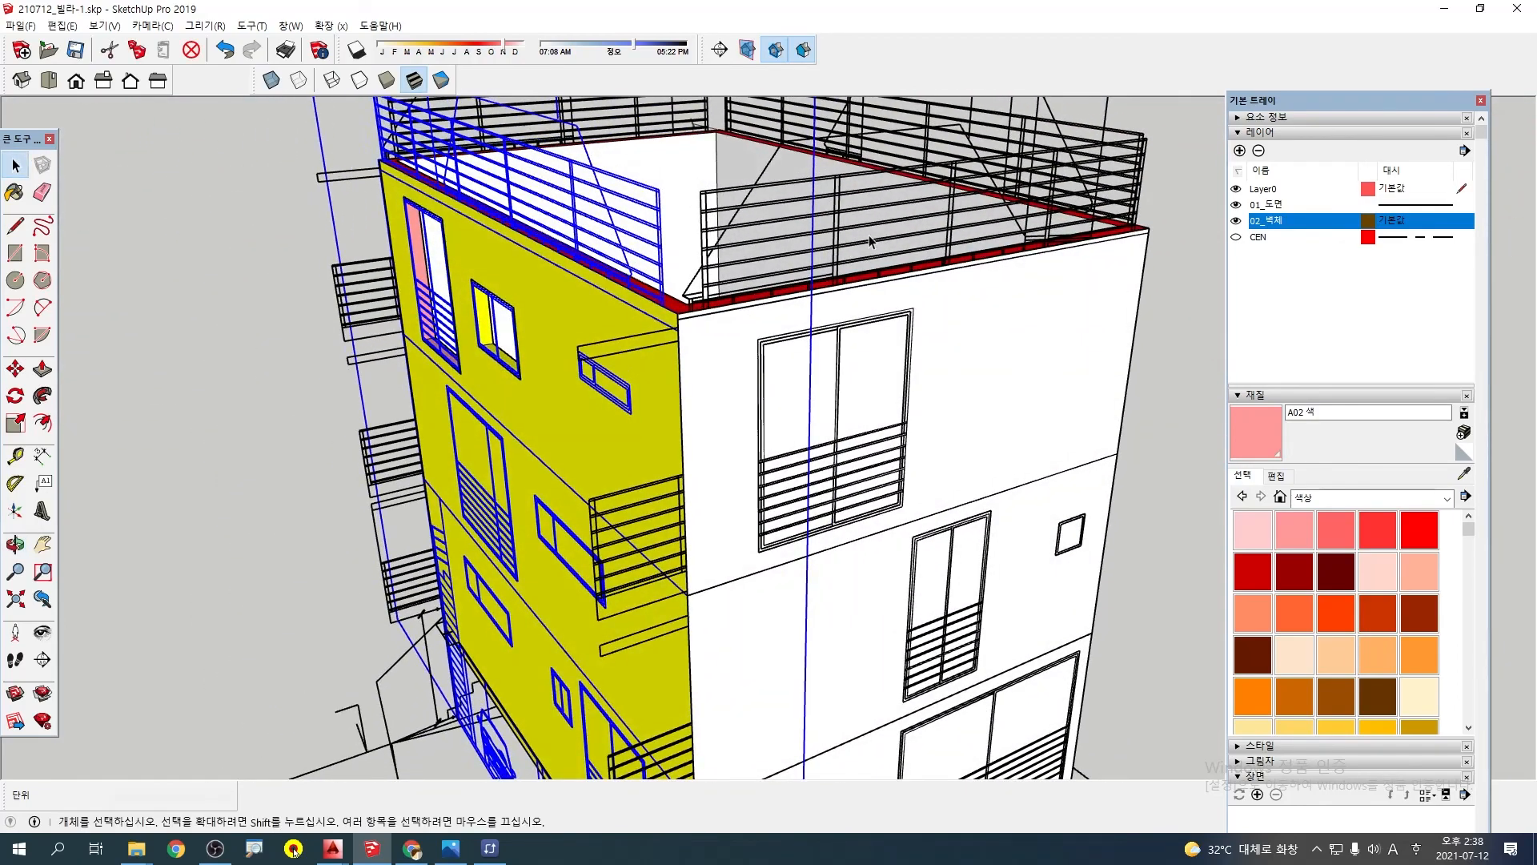
Trace the outer outline of the long, narrow window on the yellow wall's top floor with a rectangle
click(868, 234)
click(979, 358)
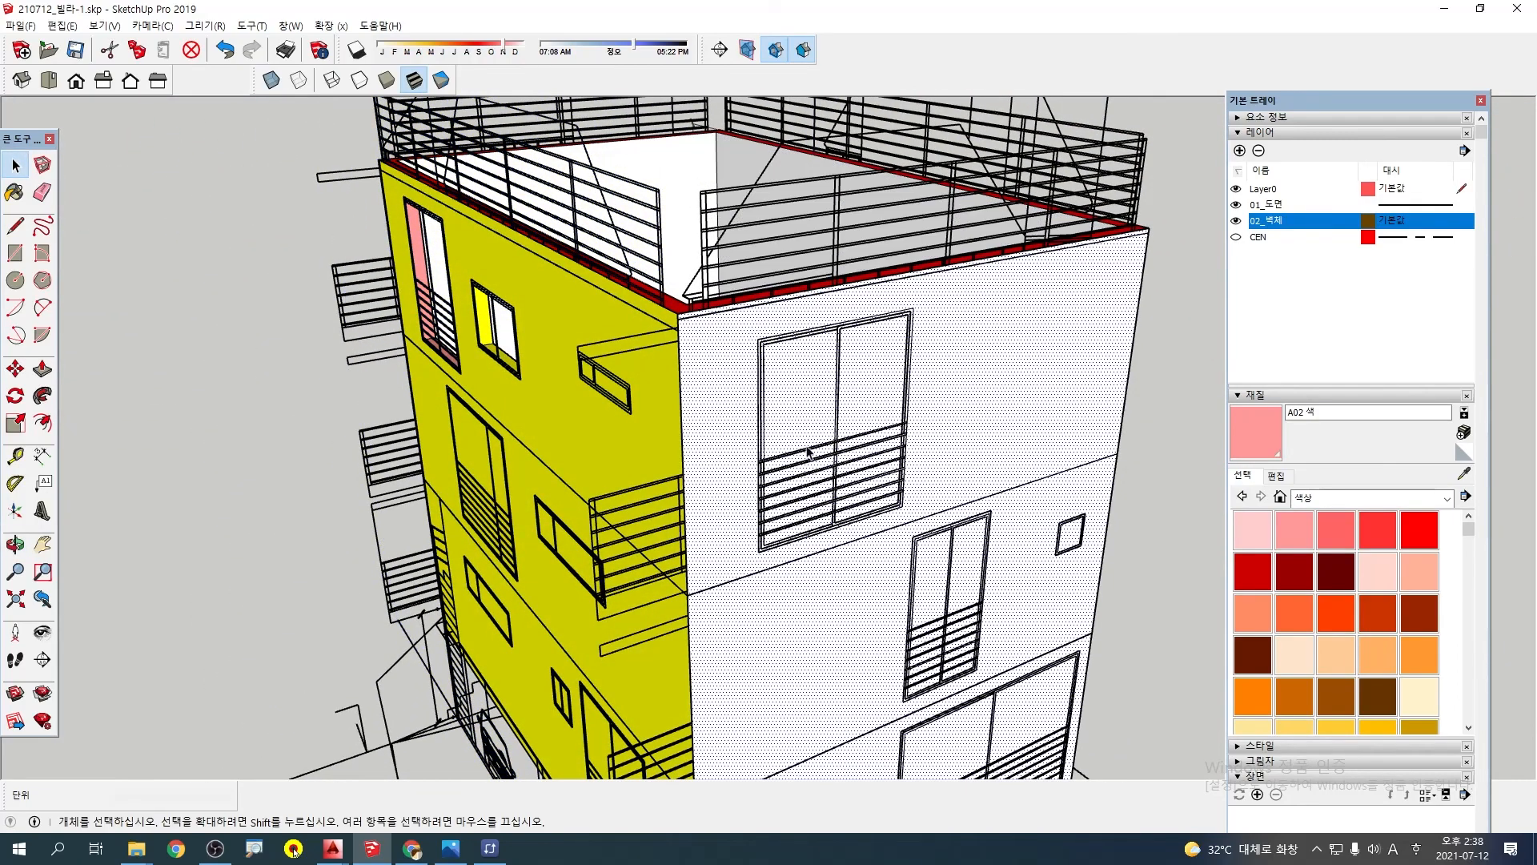
middle_drag(808, 452, 783, 398)
scroll(853, 373, up, 4)
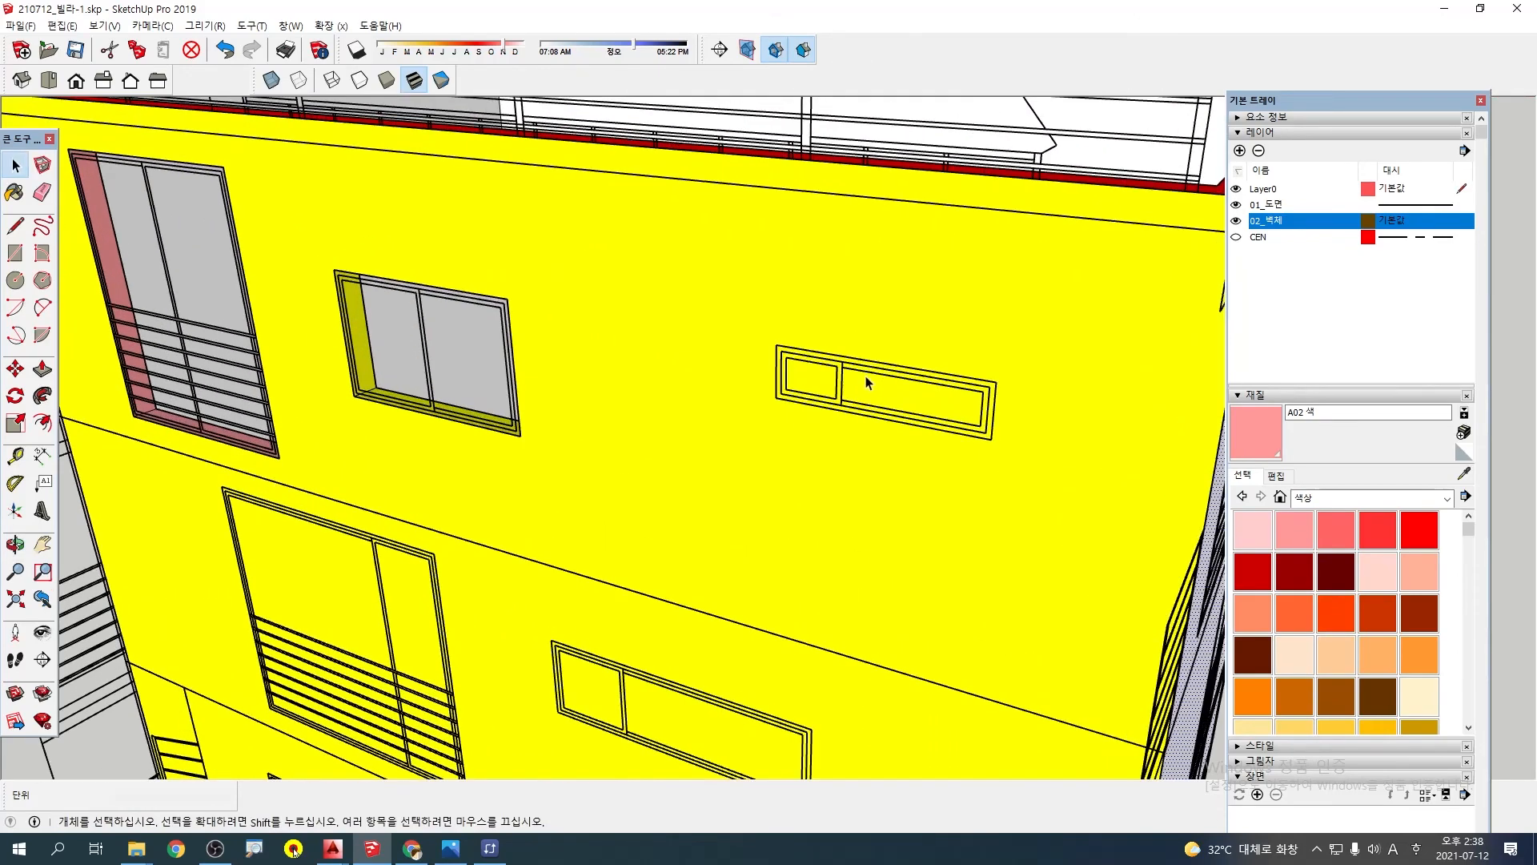
key(r)
scroll(768, 342, up, 2)
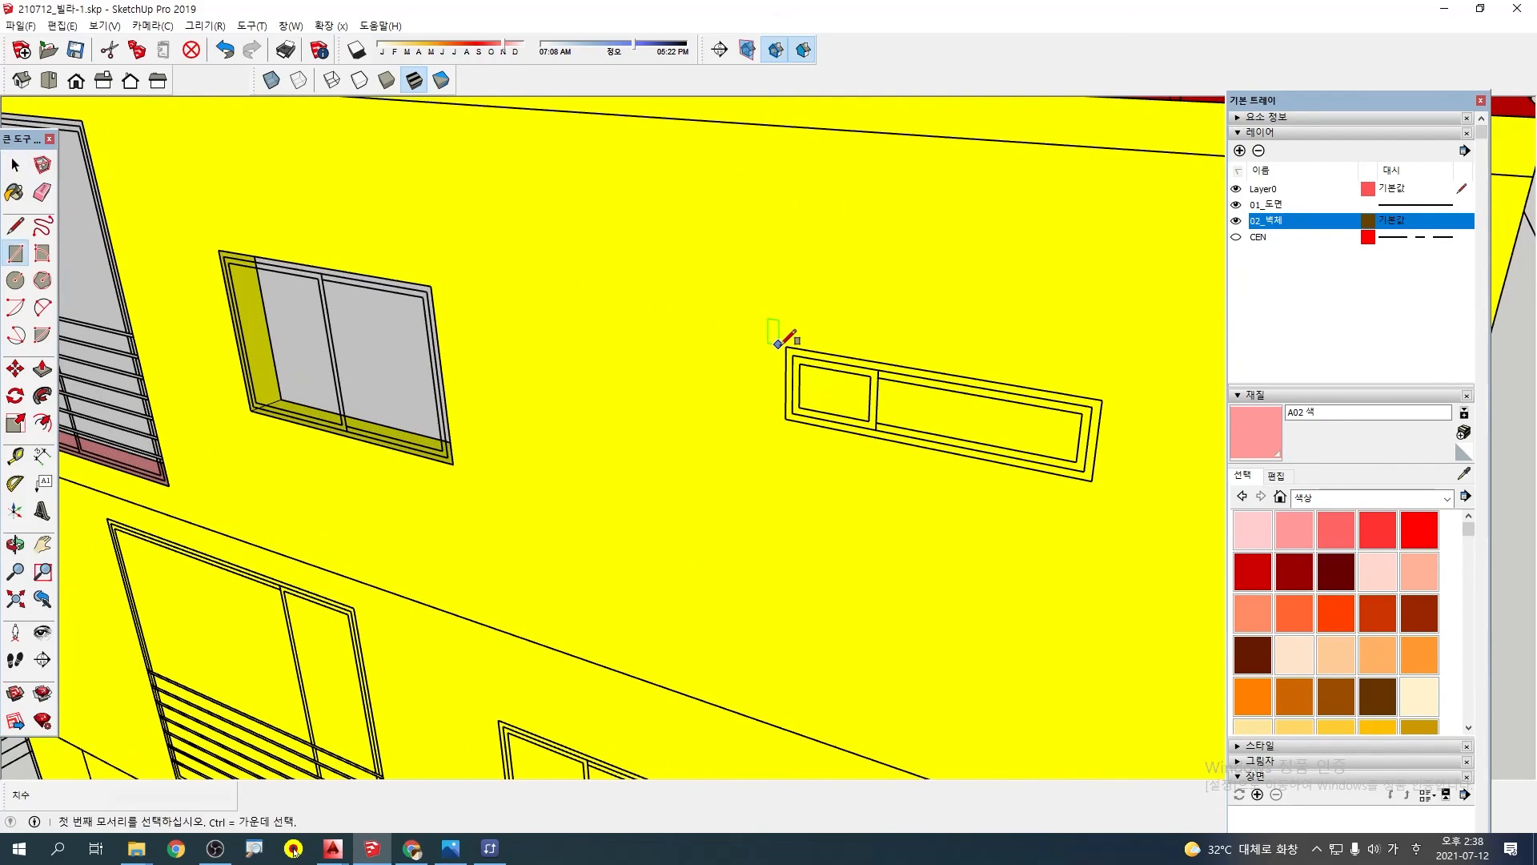
click(1094, 478)
key(space)
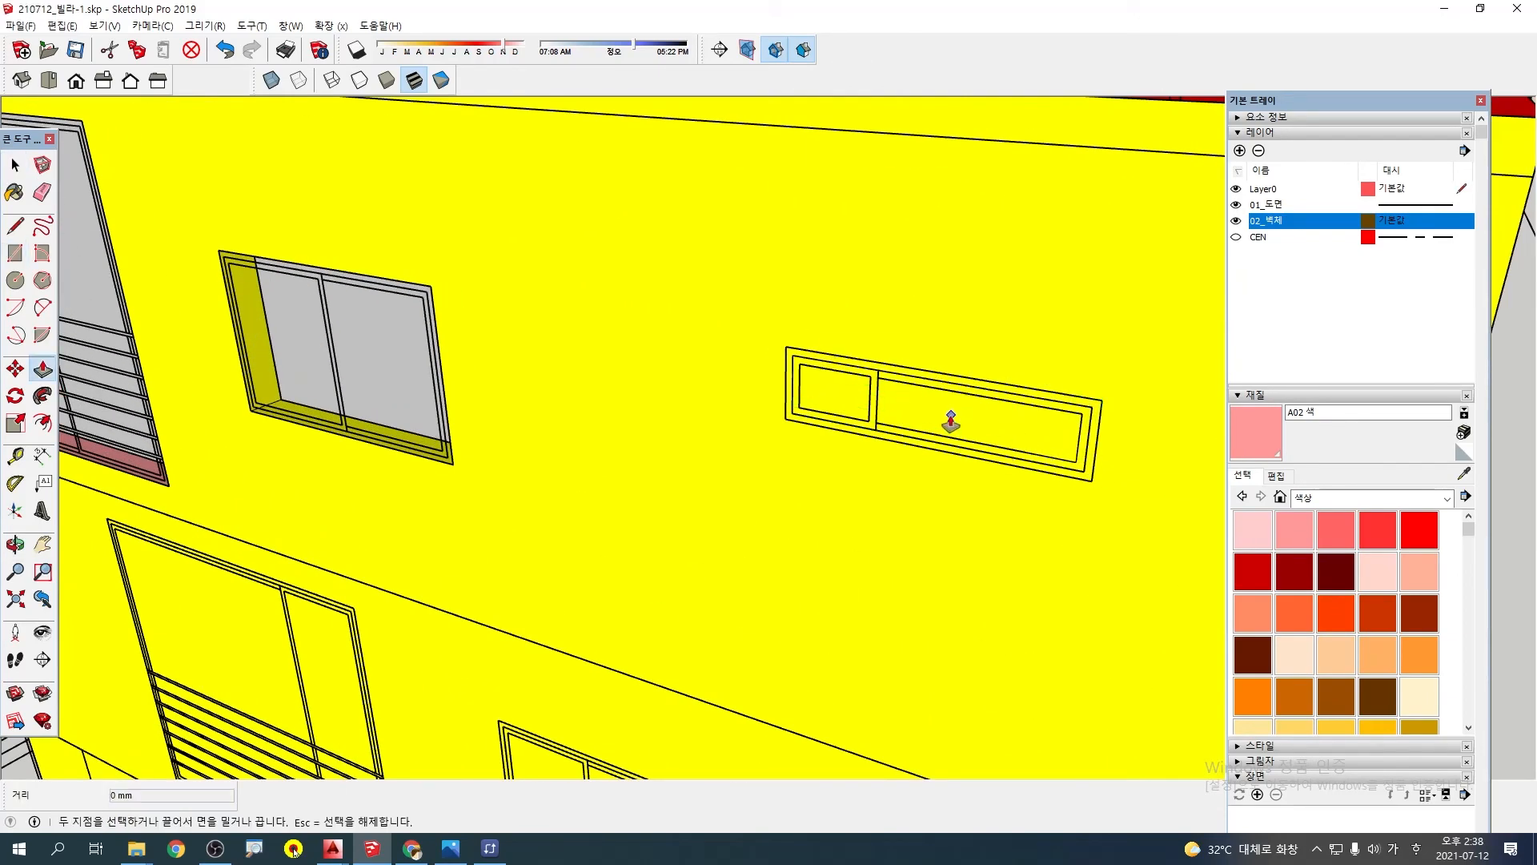
Push the traced narrow window face through the yellow wall and delete the leftover face to open the cut
triple_click(945, 419)
key(p)
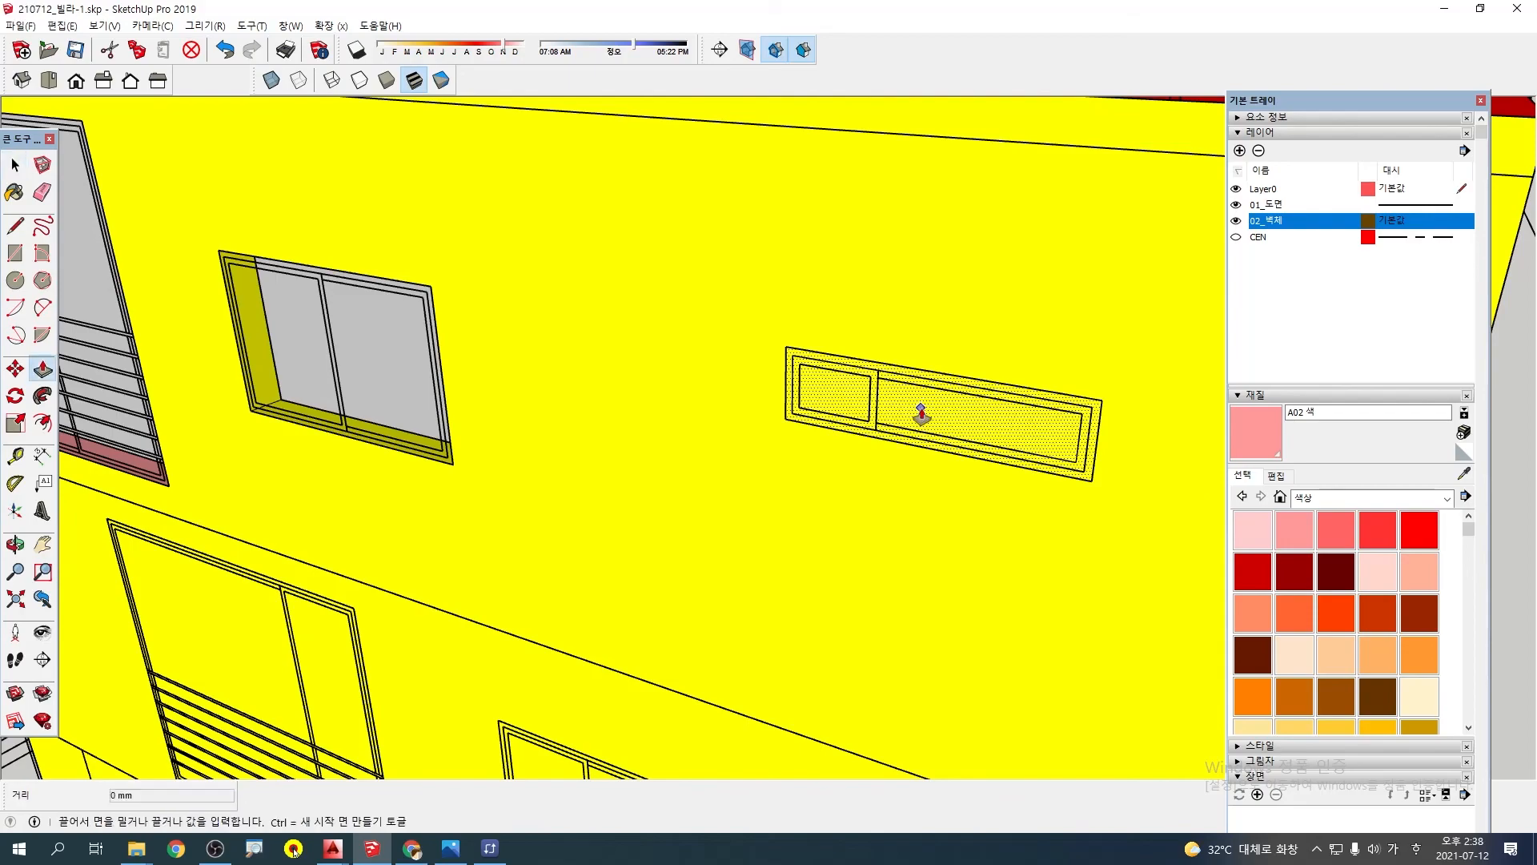
click(941, 412)
click(990, 440)
key(space)
key(Delete)
scroll(924, 528, down, 6)
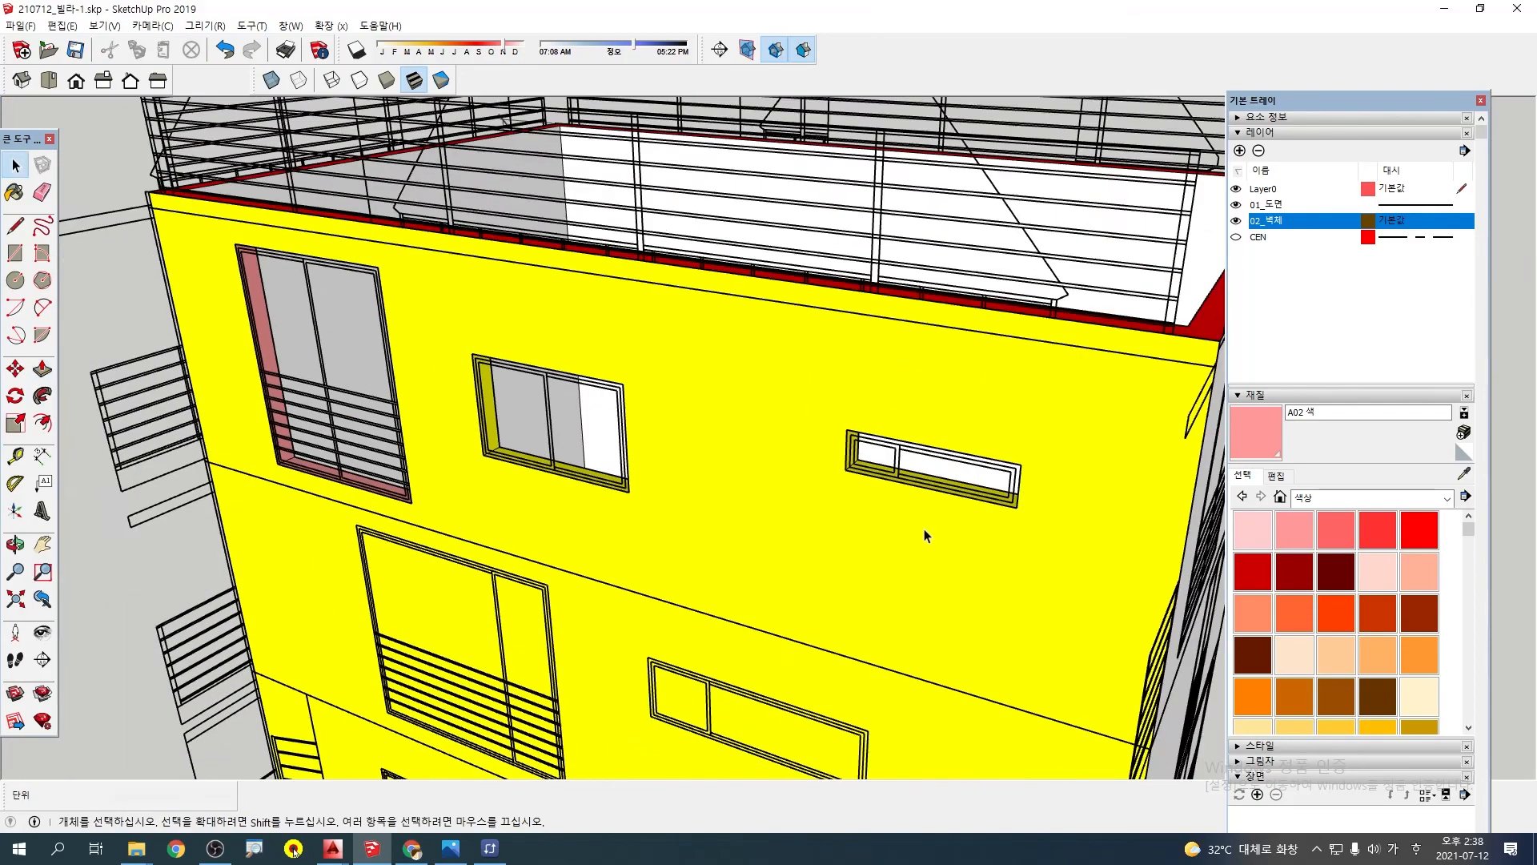
shift+middle_drag(934, 555, 807, 299)
middle_drag(777, 529, 783, 477)
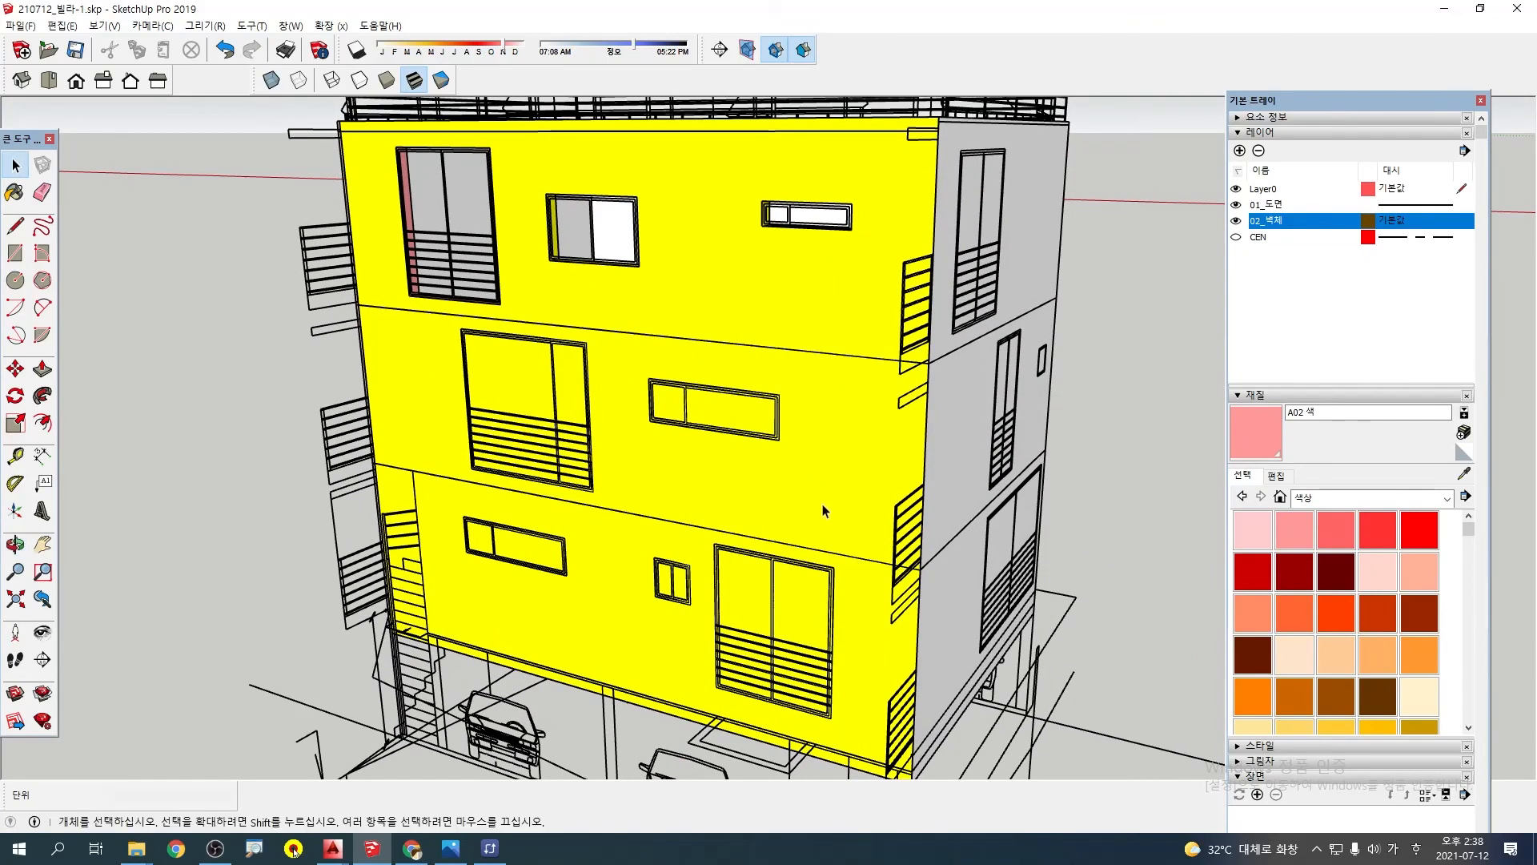